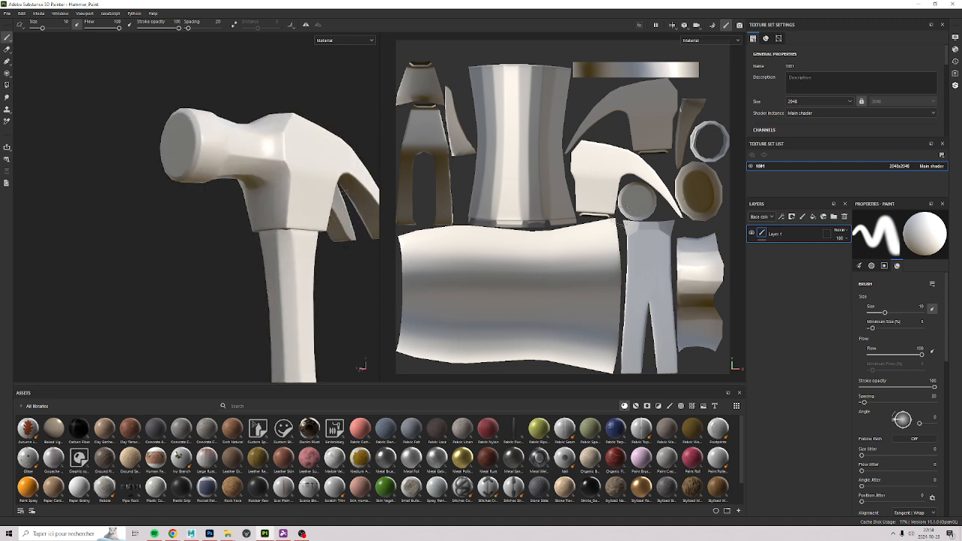
Examine the untextured hammer model in 3D, from the head and claw down to the handle's end.
middle_click_drag(295, 194, 166, 17, "alt")
scroll(208, 159, "down", 5)
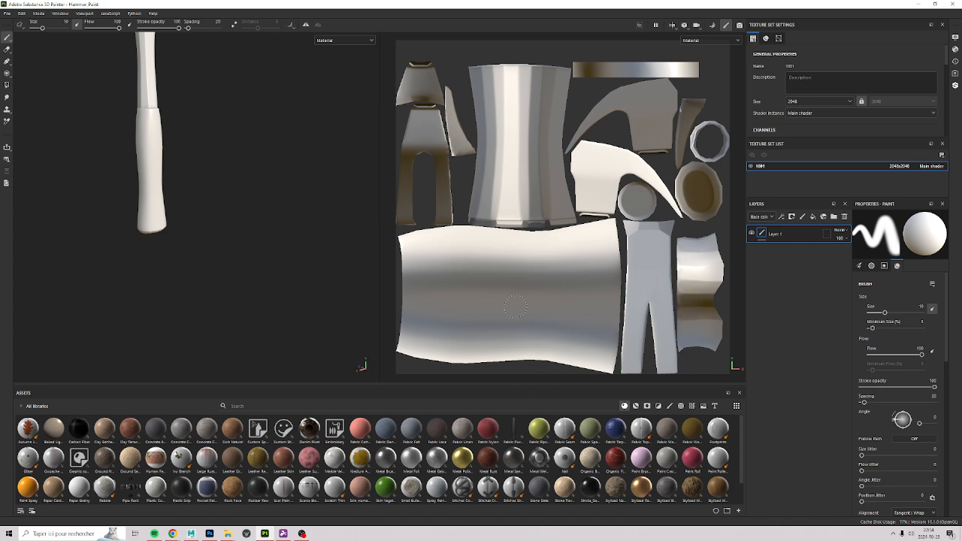
middle_click_drag(161, 97, 194, 323, "alt")
left_click_drag(179, 270, 91, 314, "alt")
middle_click_drag(195, 357, 232, 283, "alt")
left_click_drag(241, 187, 263, 227, "alt")
scroll(161, 148, "up", 5)
middle_click_drag(234, 114, 308, 252, "alt")
left_click_drag(260, 302, 219, 253, "alt")
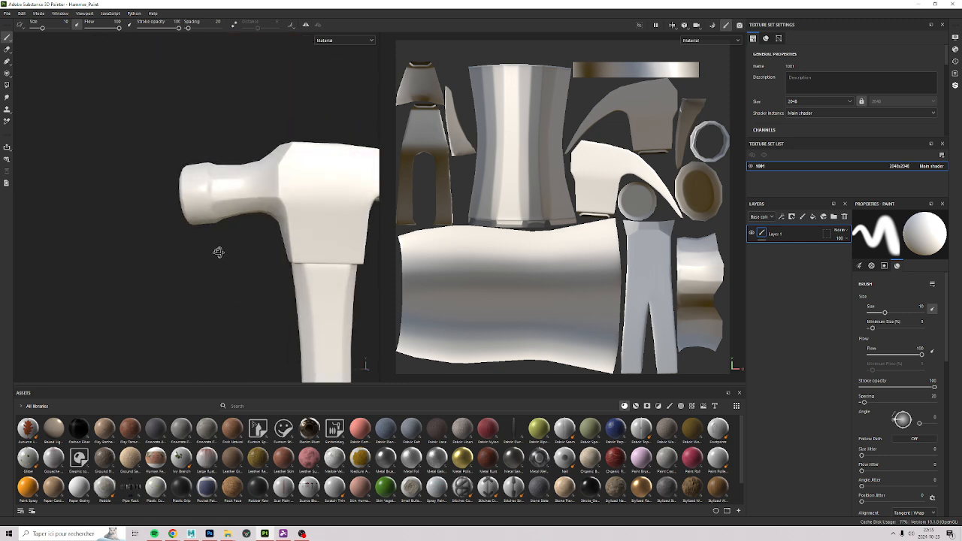
scroll(250, 286, "down", 3)
middle_click_drag(241, 354, 157, 258, "alt")
left_click_drag(157, 258, 281, 284, "alt")
middle_click_drag(230, 188, 295, 281, "alt")
scroll(196, 200, "up", 3)
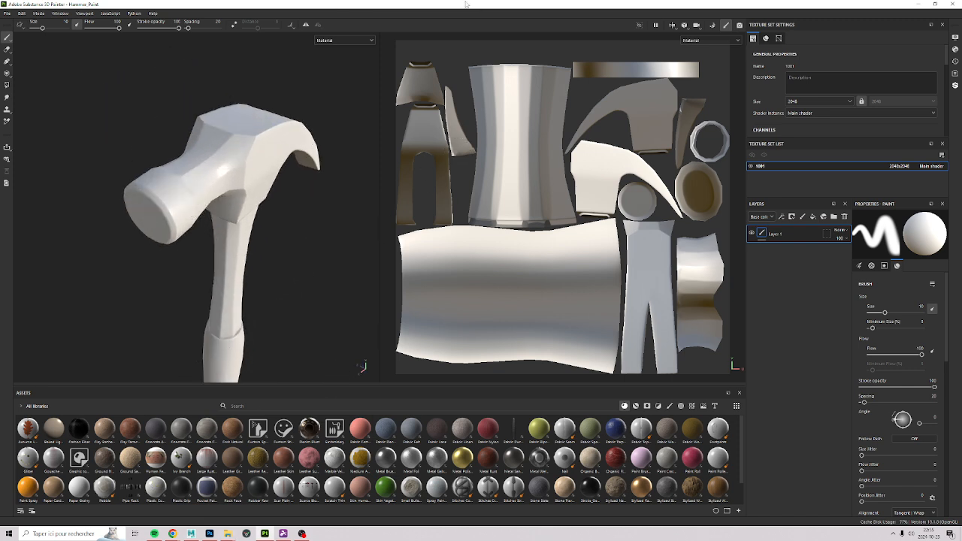
Arrange the windows side by side, with Substance 3D Painter on the right half of the screen and Maya on the left half.
left_click_drag(371, 10, 427, 30)
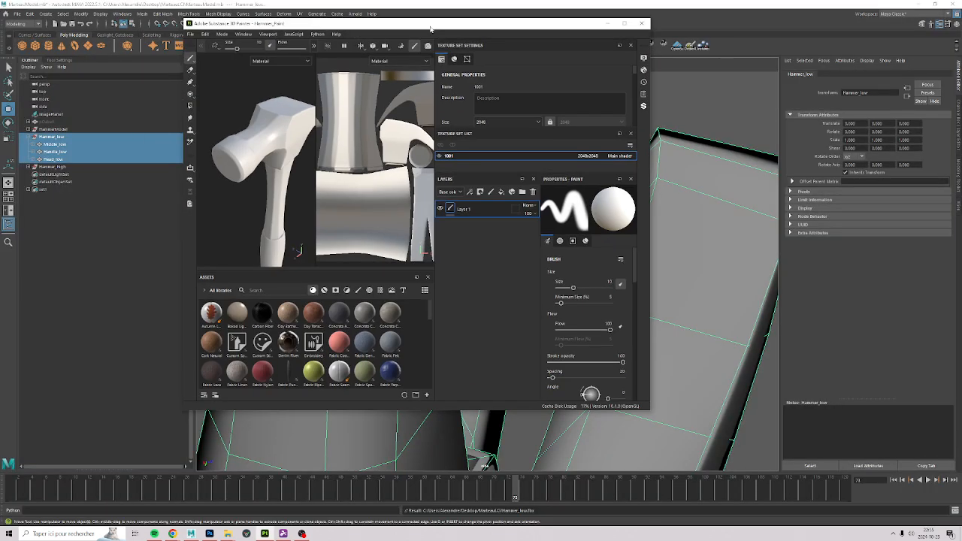
key("super")
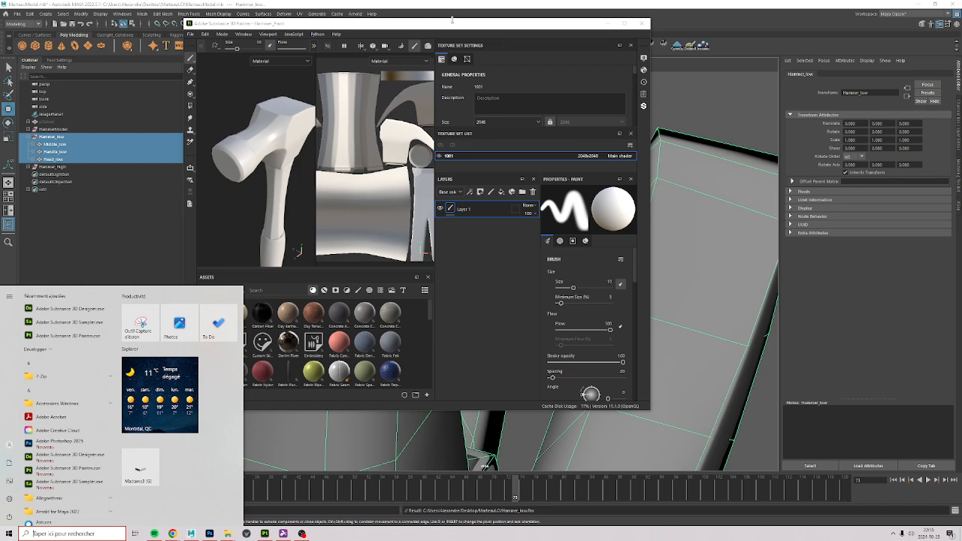
left_click_drag(452, 18, 497, 31)
key("super+Right")
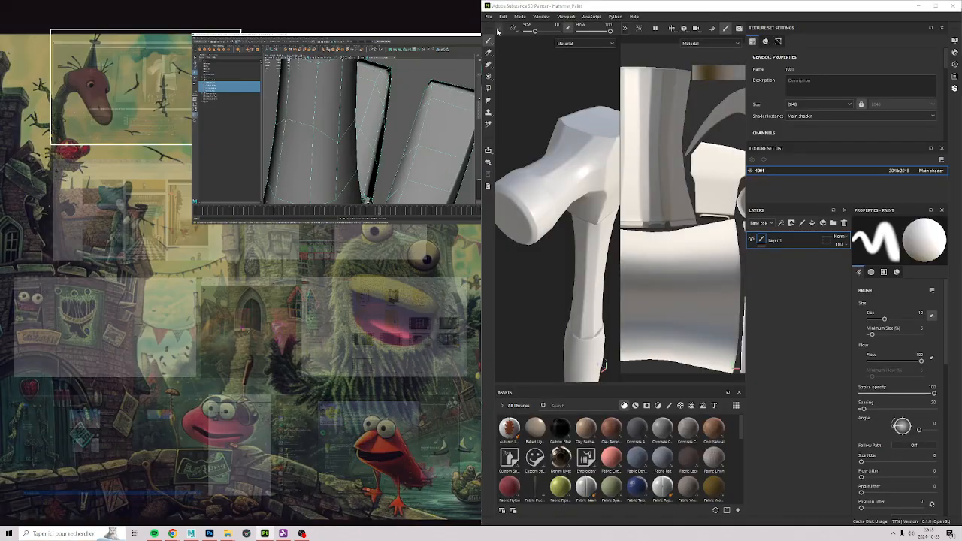
left_click(336, 87)
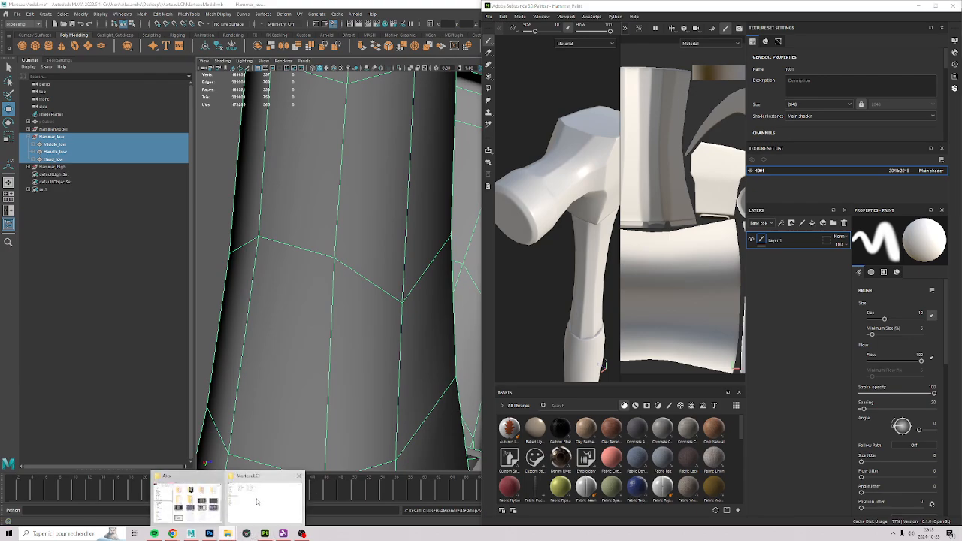
Switch to File Explorer, open the first reference photo from the HammerReferences folder in MarteauLCI, and minimize the Explorer window.
left_click(263, 493)
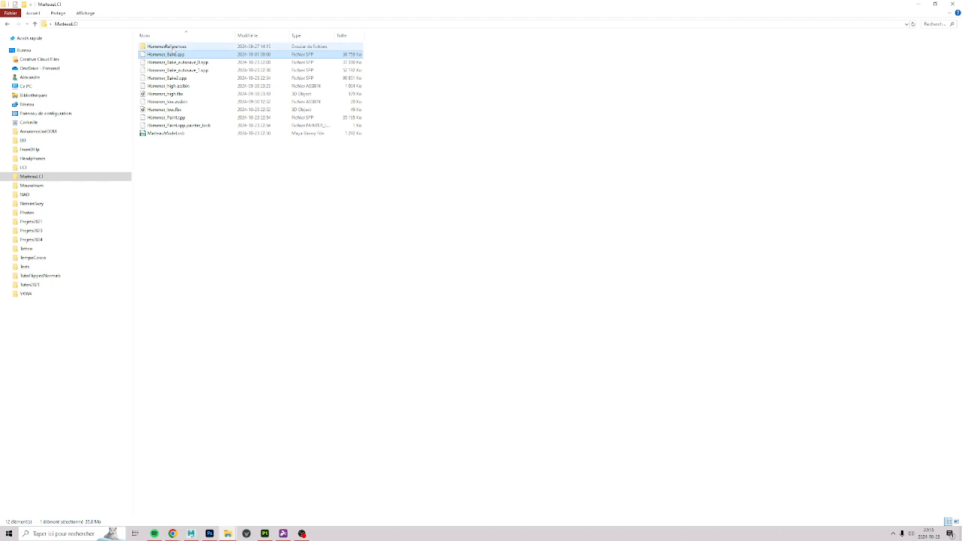
key("Up")
key("Return")
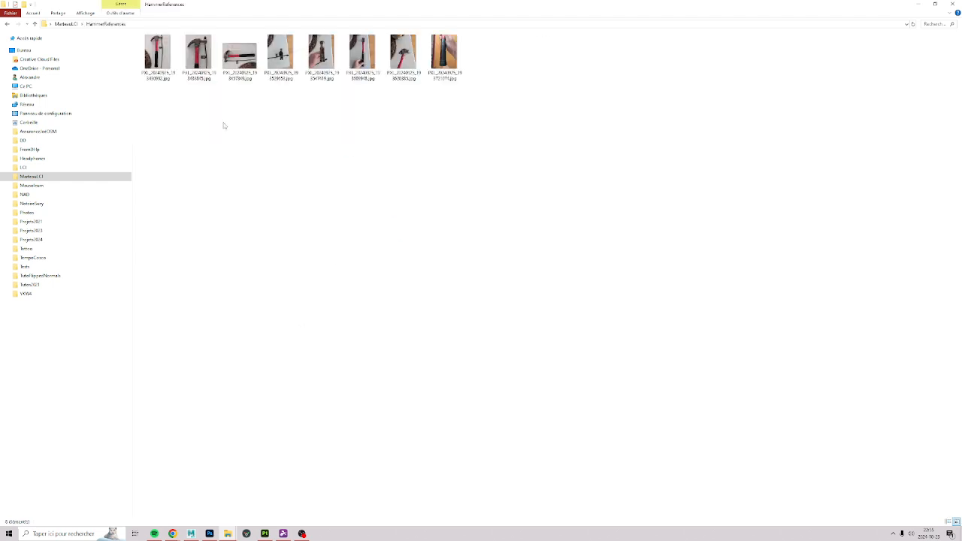
double_click(168, 54)
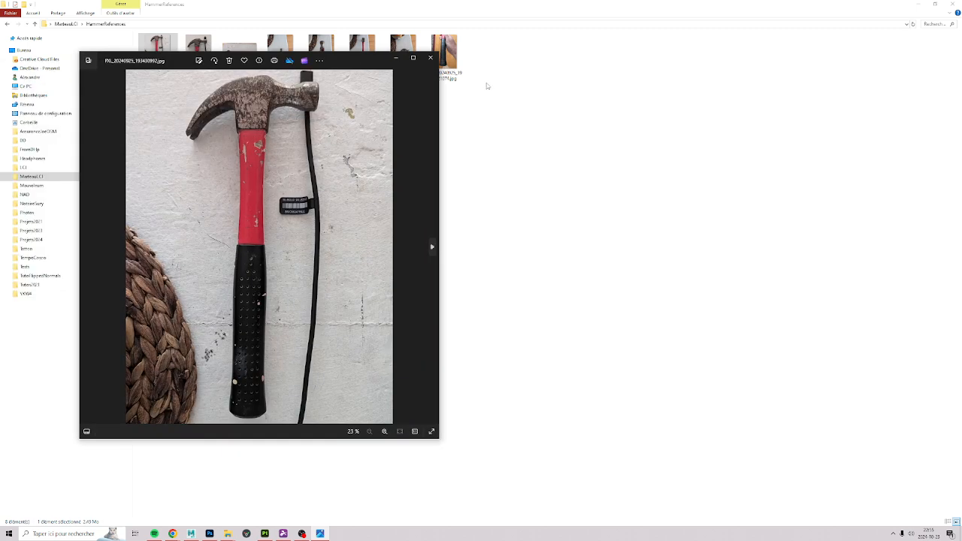
left_click(916, 4)
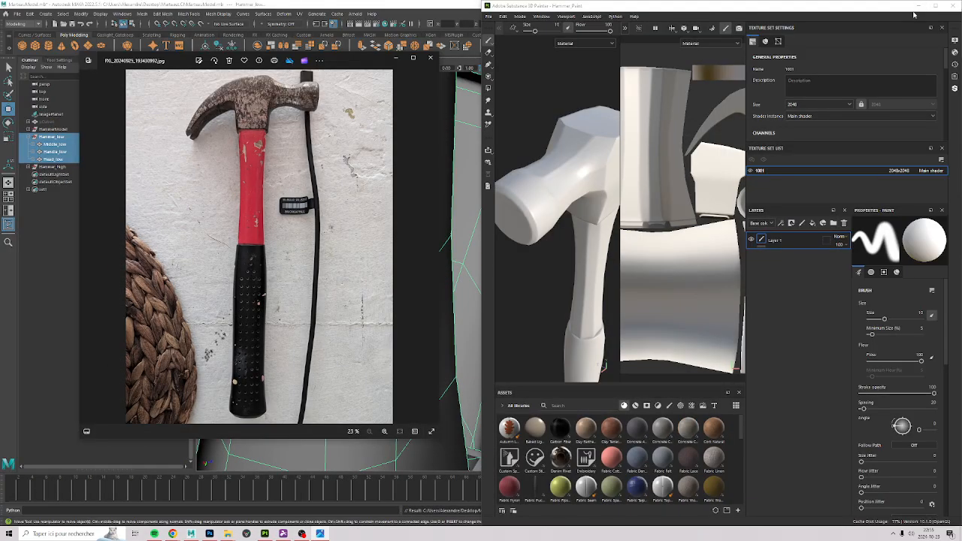
Dock the reference photo in a narrow column beside a widened Painter window and enlarge the photo on the red handle section.
key("super+Left")
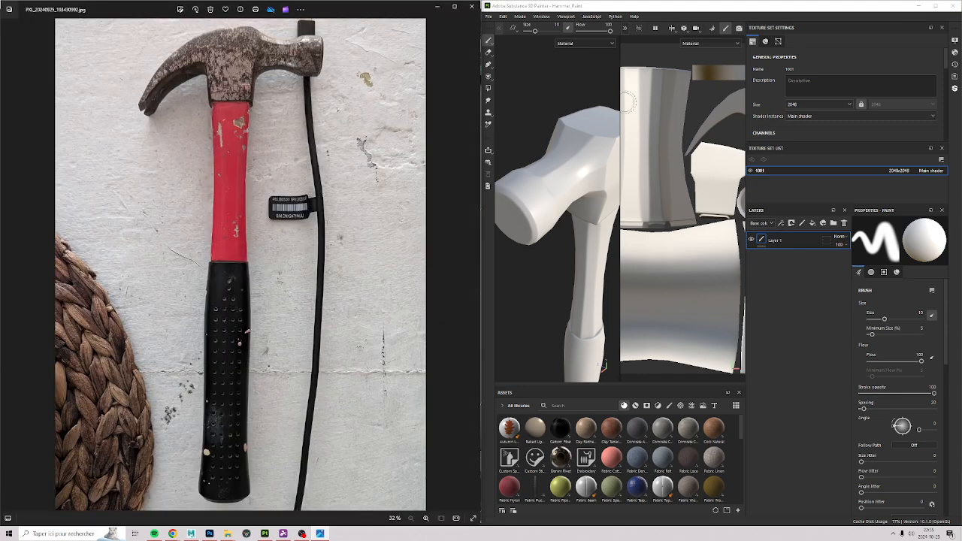
left_click_drag(481, 135, 291, 143)
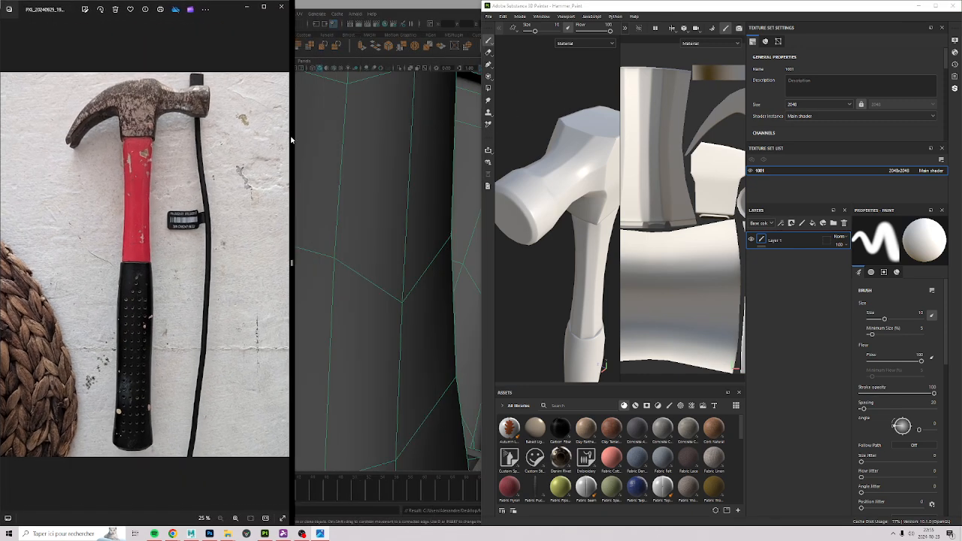
scroll(143, 175, "up", 6)
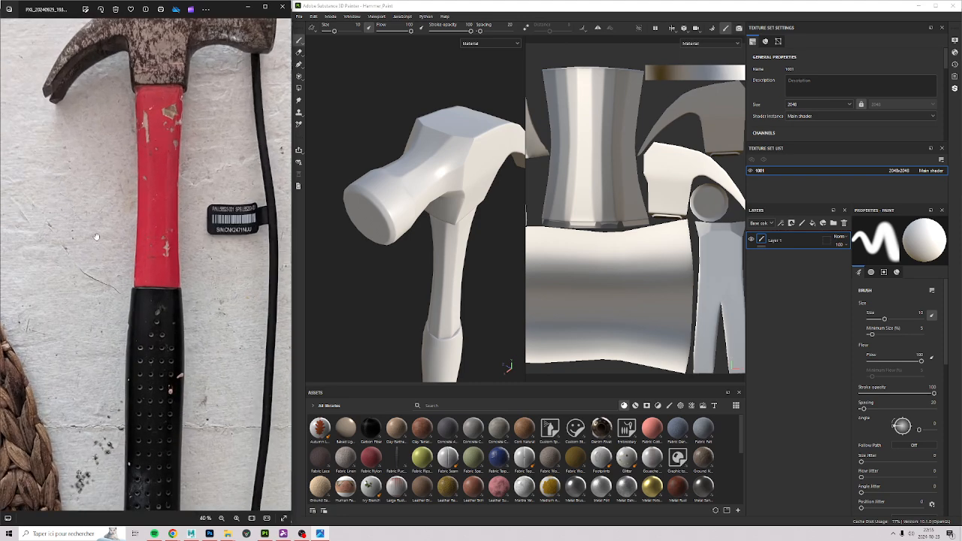
scroll(191, 363, "down", 4)
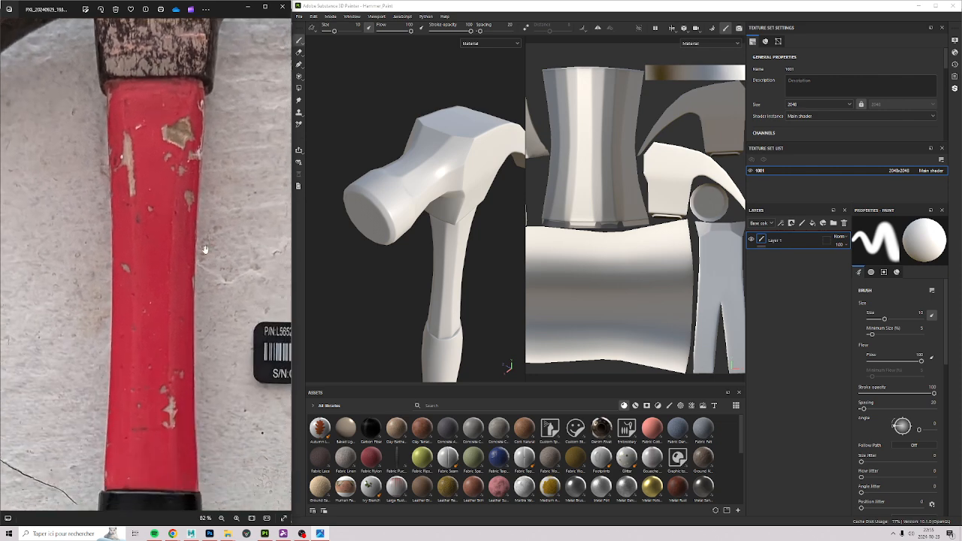
Group Layer 1 into a new folder and place a new fill layer inside that folder above Layer 1.
mouse_move(419, 269)
left_mouse_down("alt")
mouse_move(469, 325)
mouse_move(607, 167)
left_mouse_up("alt")
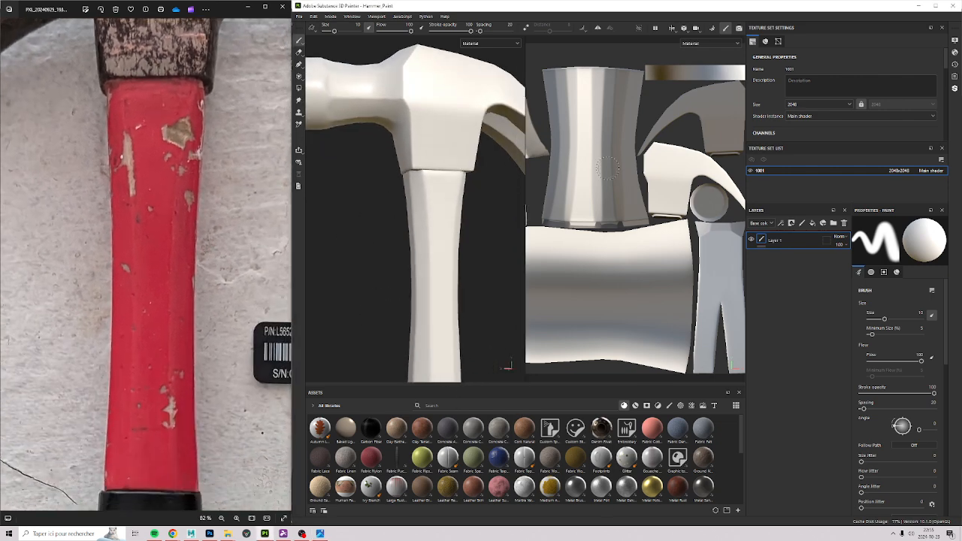
left_click(800, 248)
key("ctrl+g")
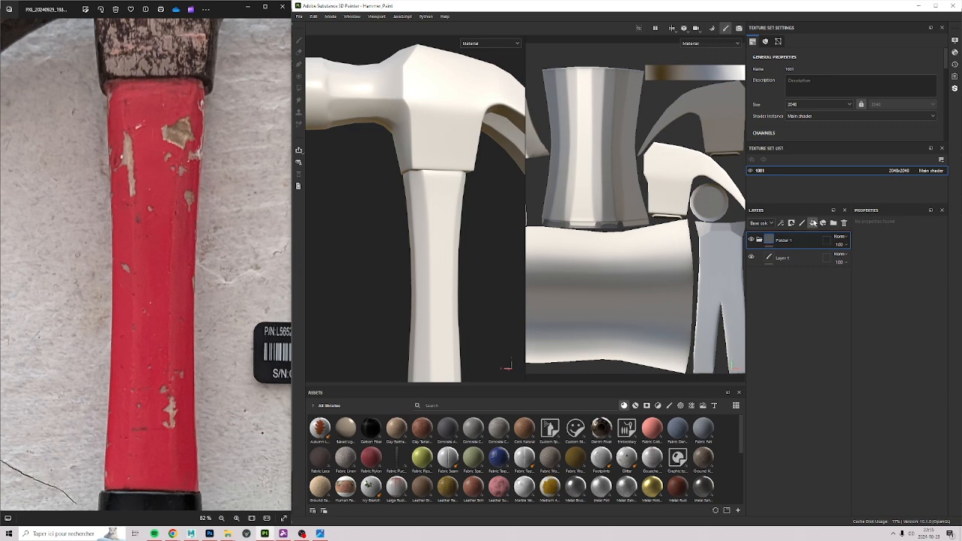
left_click(813, 222)
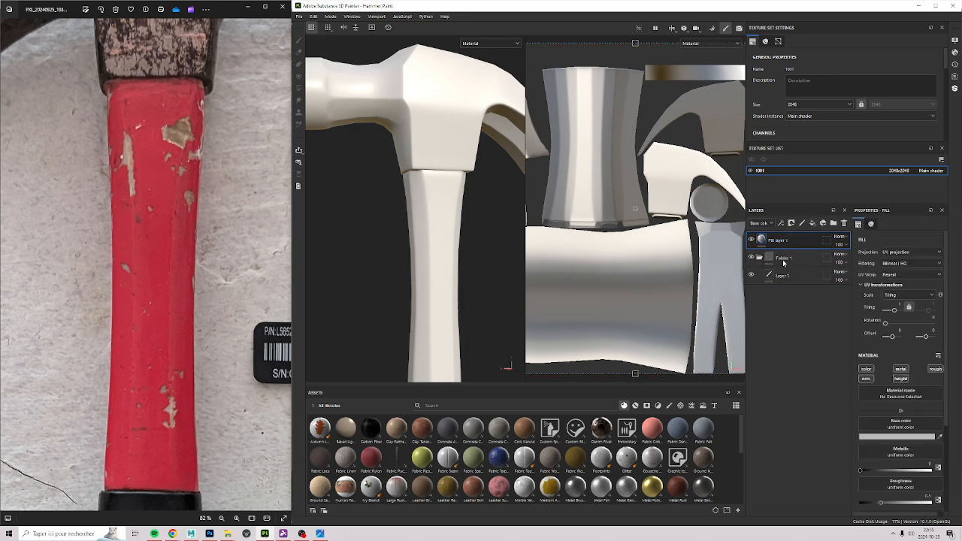
left_click_drag(781, 241, 788, 262)
Rename the folder as Middle and the fill layer inside it as Base.
double_click(804, 241)
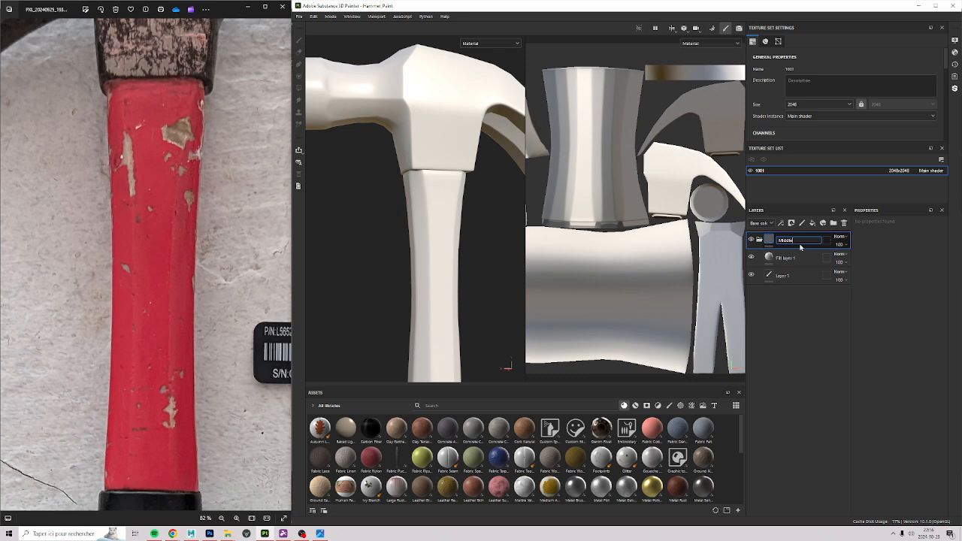
key("Return")
left_click(779, 258)
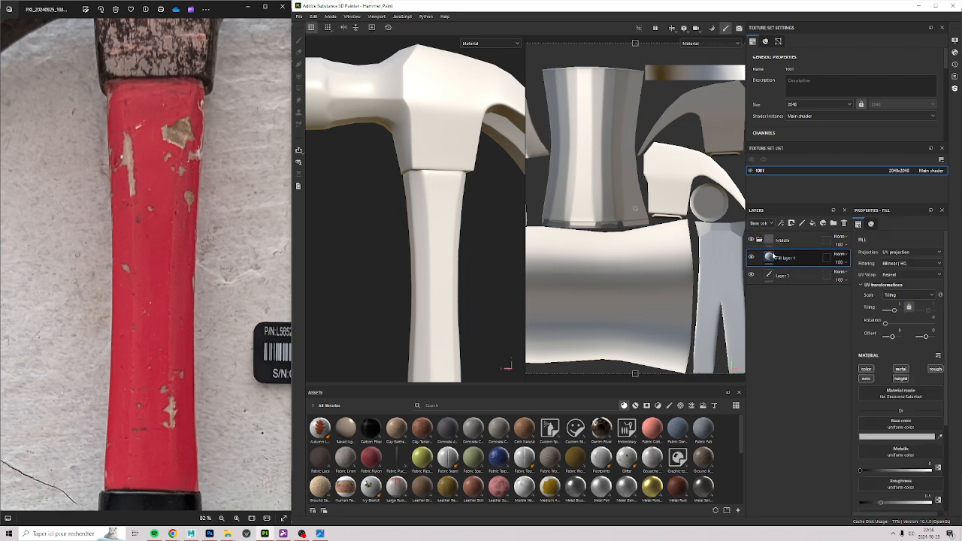
double_click(793, 258)
key("Return")
Add a black mask to the Middle folder and add a paint effect to that mask.
left_click(822, 240)
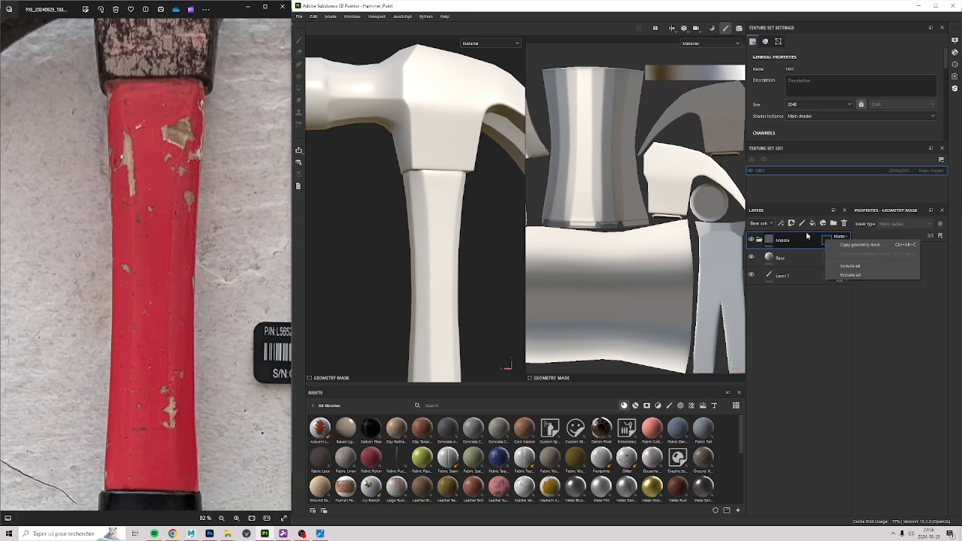
right_click(791, 237)
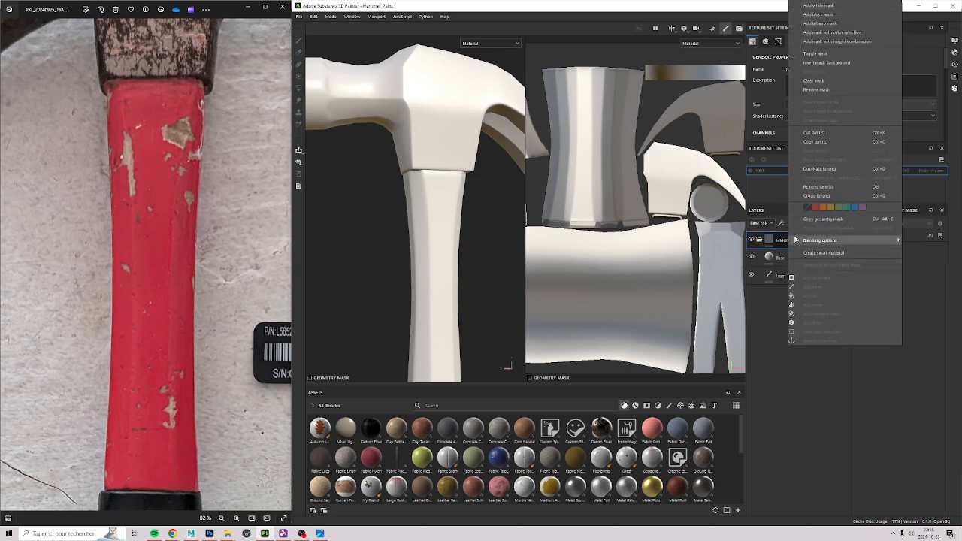
left_click(806, 15)
left_click(780, 241)
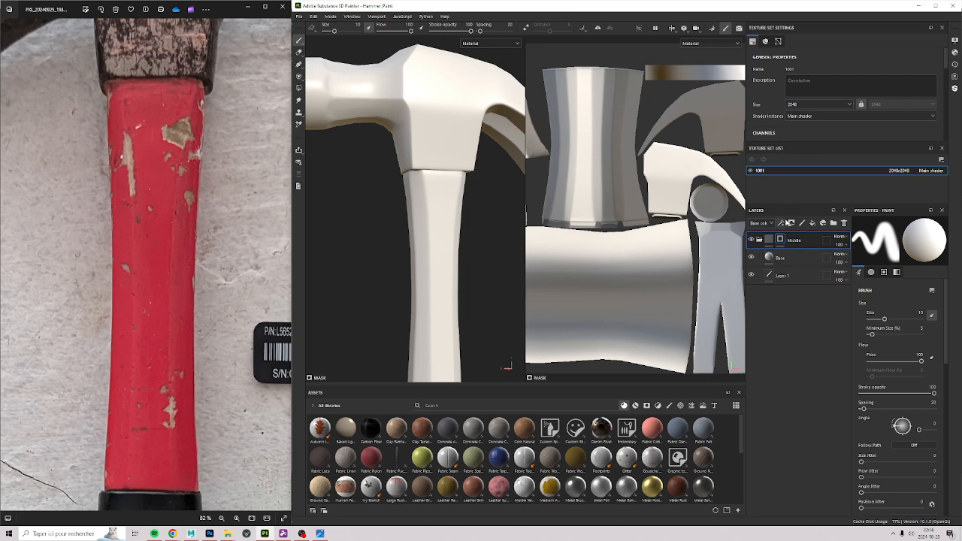
left_click(782, 225)
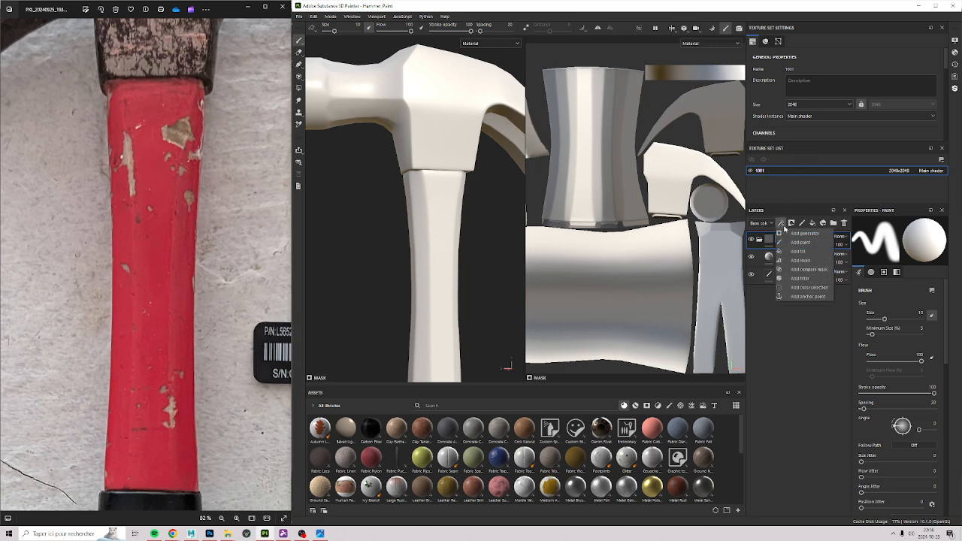
left_click(792, 230)
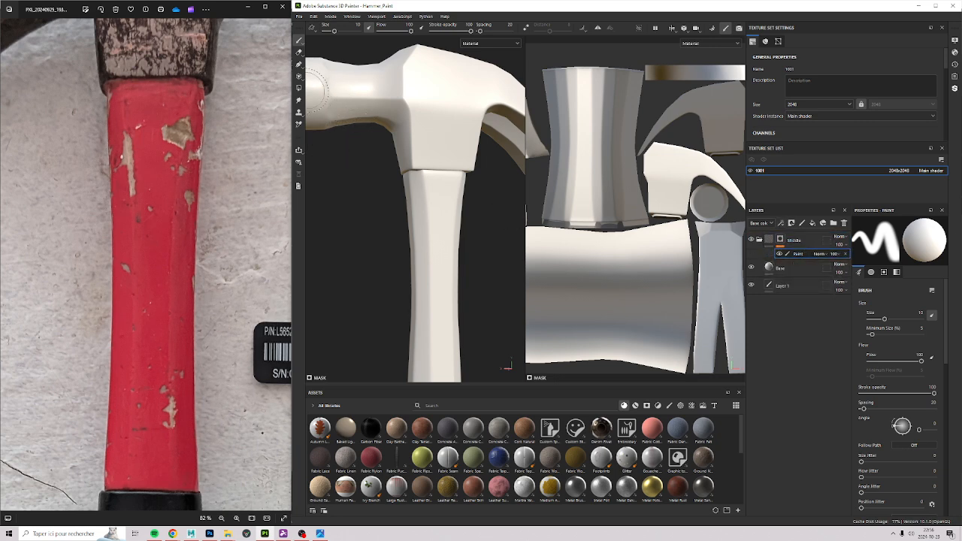
Display the Middle folder's mask and fill the whole hammer head white using Polygon Fill in Mesh fill mode.
left_click(298, 88)
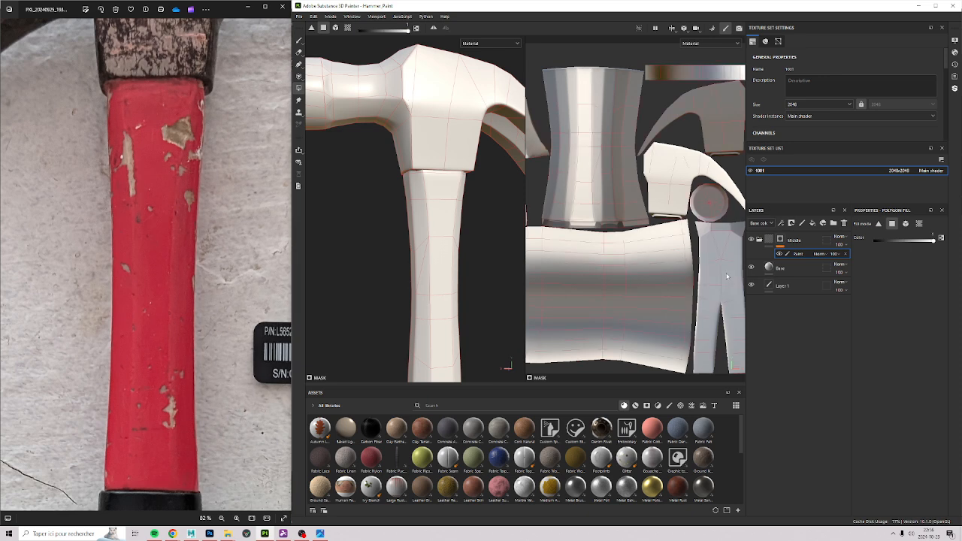
left_click(780, 240, "alt")
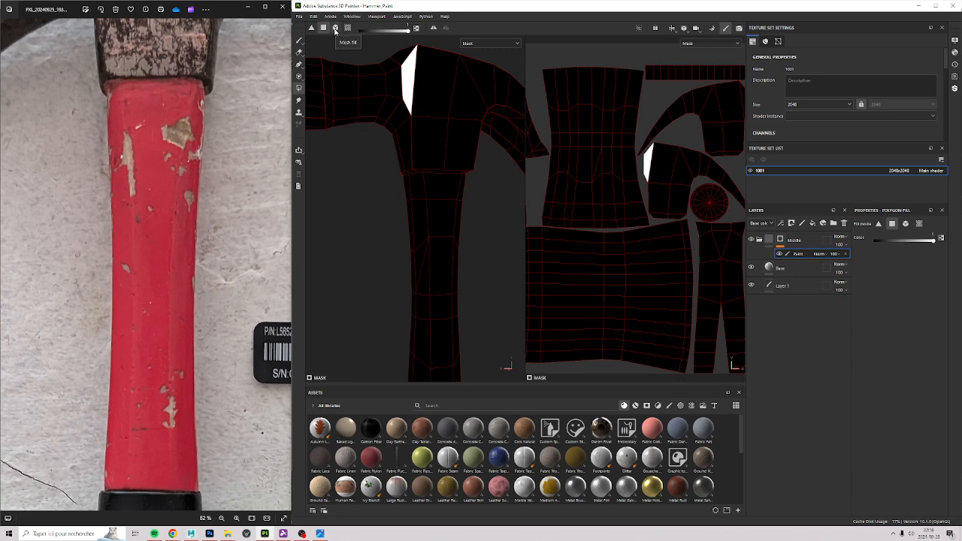
left_click(335, 29)
left_click(391, 107)
middle_click_drag(400, 113, 421, 174, "alt")
left_click_drag(421, 174, 415, 209, "alt")
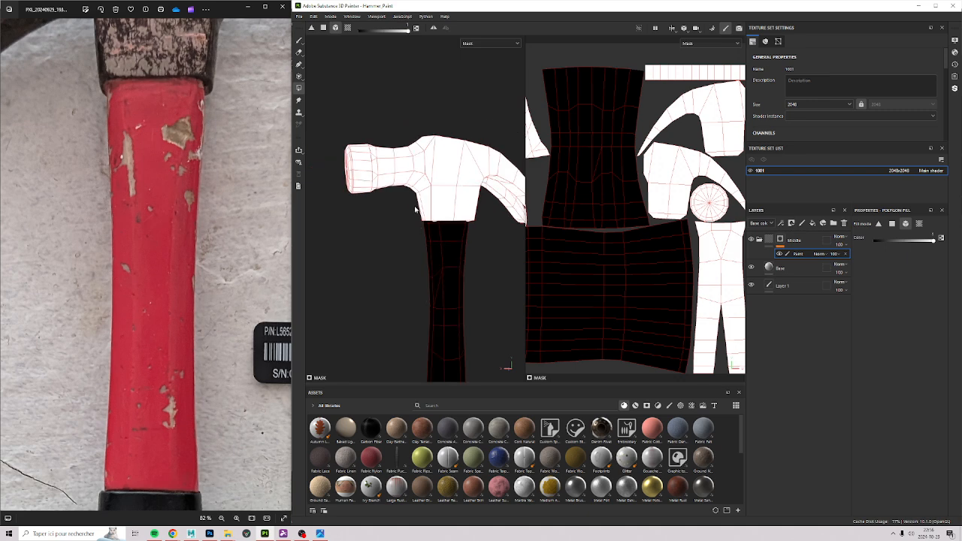
left_click_drag(406, 246, 371, 150, "alt")
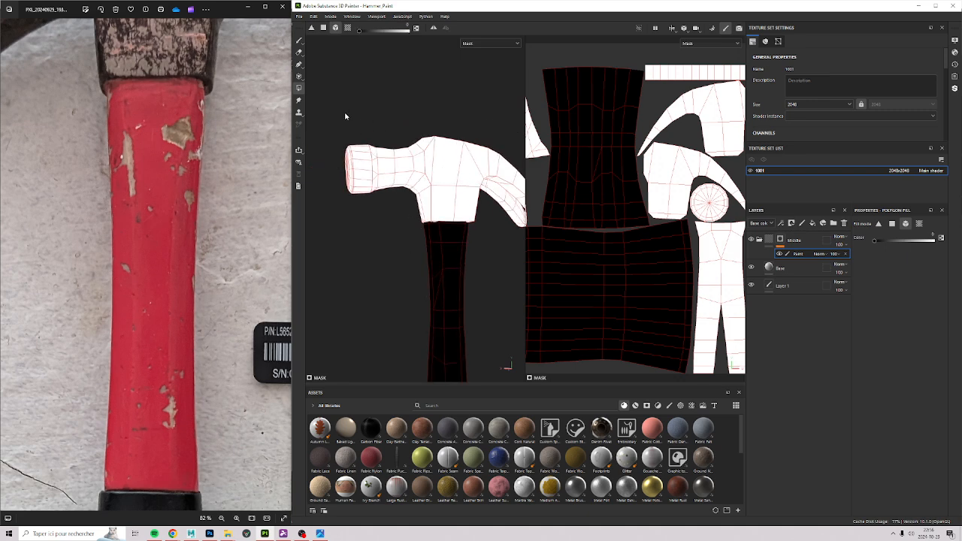
key("ctrl+z")
left_click_drag(356, 117, 448, 174)
left_click_drag(437, 223, 401, 210, "alt")
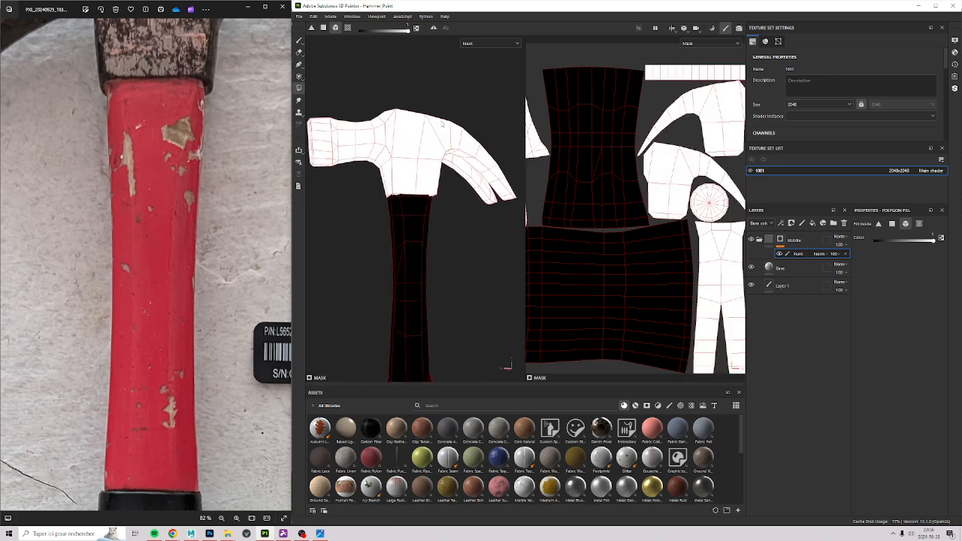
Toggle the mask's paint effect off and on to compare the mask with and without the head fill.
left_click(779, 254)
left_click(779, 254)
left_click(779, 254)
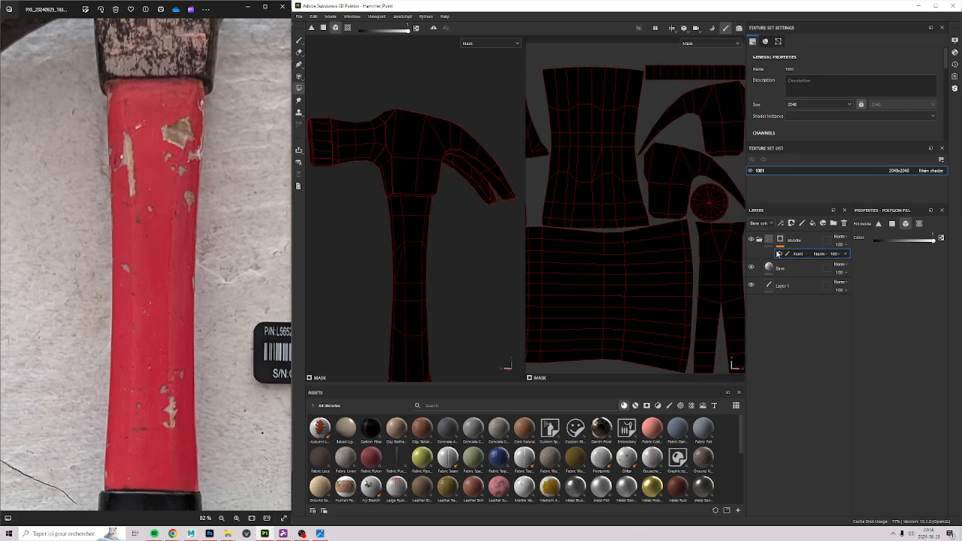
left_click(779, 254)
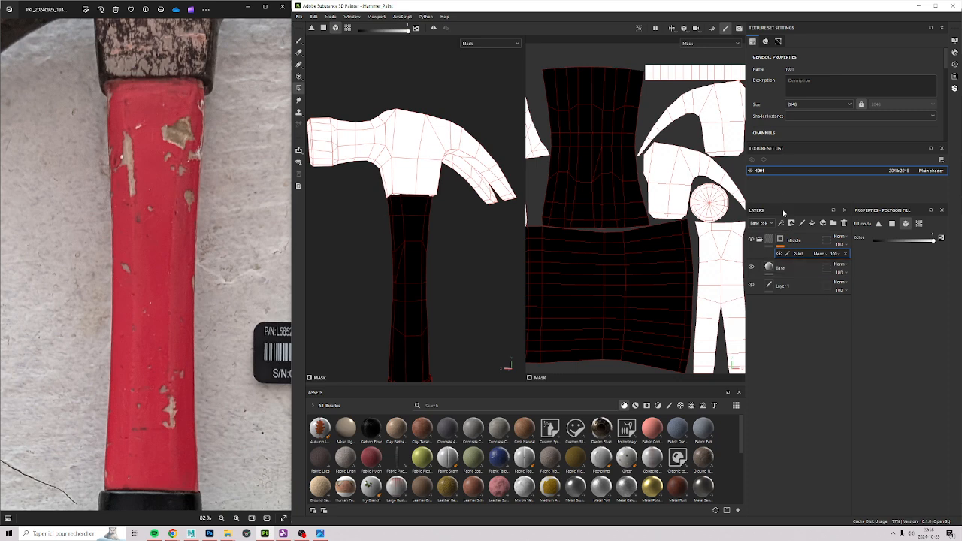
Add a second paint effect to the Middle mask and brush white over the handle's upper end just below the head.
left_click(785, 224)
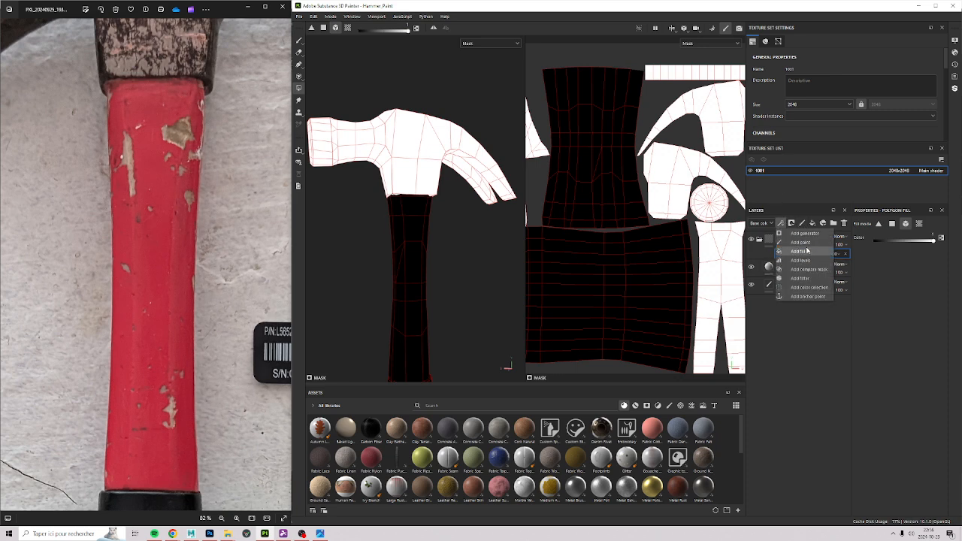
left_click(826, 258)
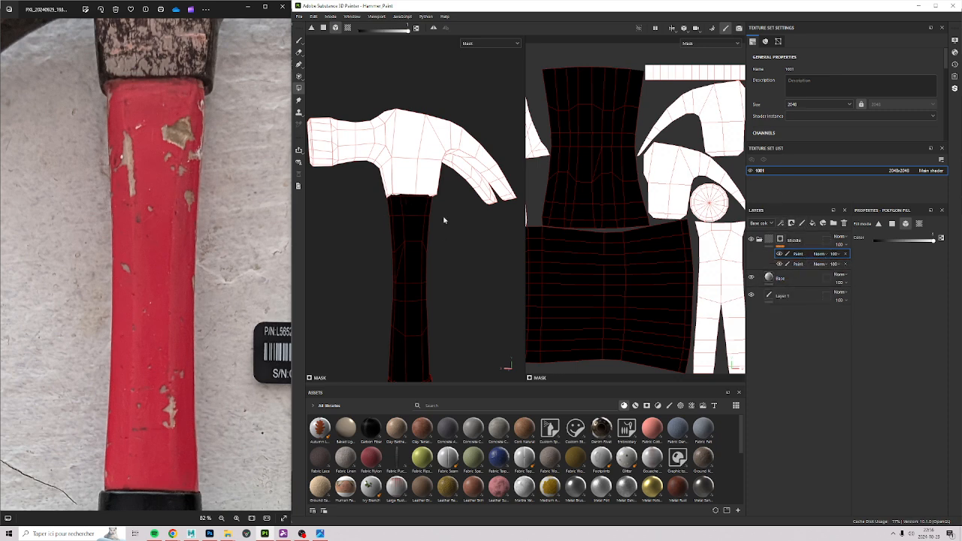
key("1")
scroll(369, 233, "up", 5)
mouse_move(398, 203)
left_mouse_down()
mouse_move(427, 213)
mouse_move(384, 191)
mouse_move(463, 195)
mouse_move(377, 191)
left_mouse_up()
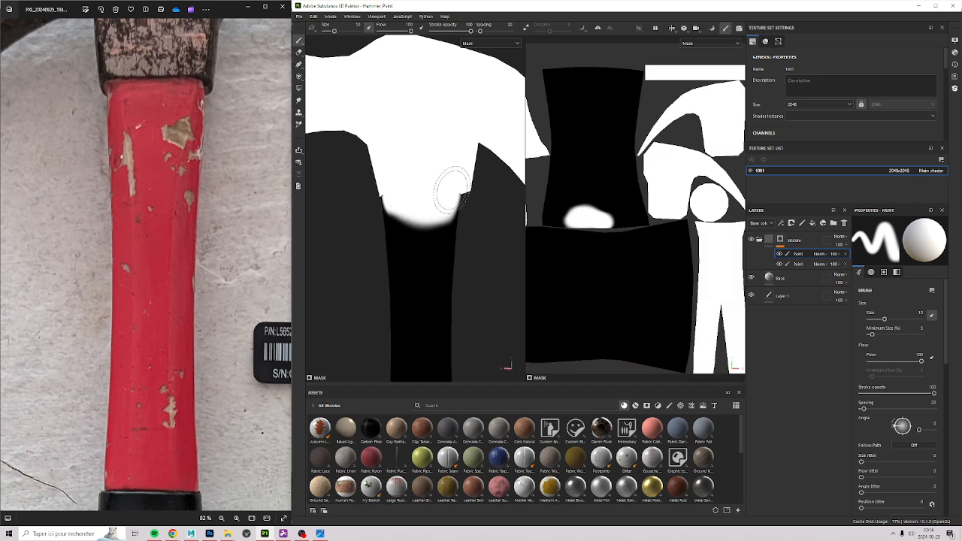
Delete the upper of the two paint effects from the Middle folder's mask.
left_click(779, 239)
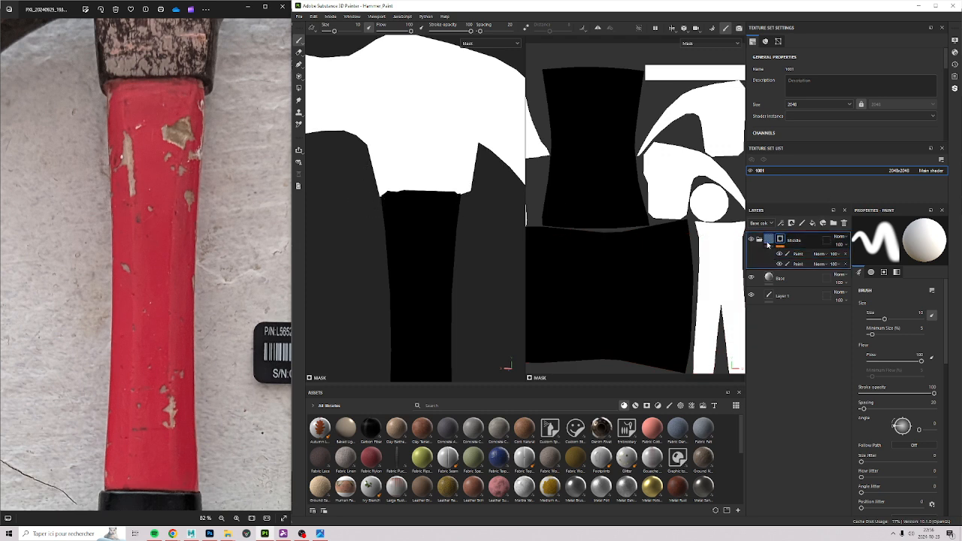
left_click(845, 254)
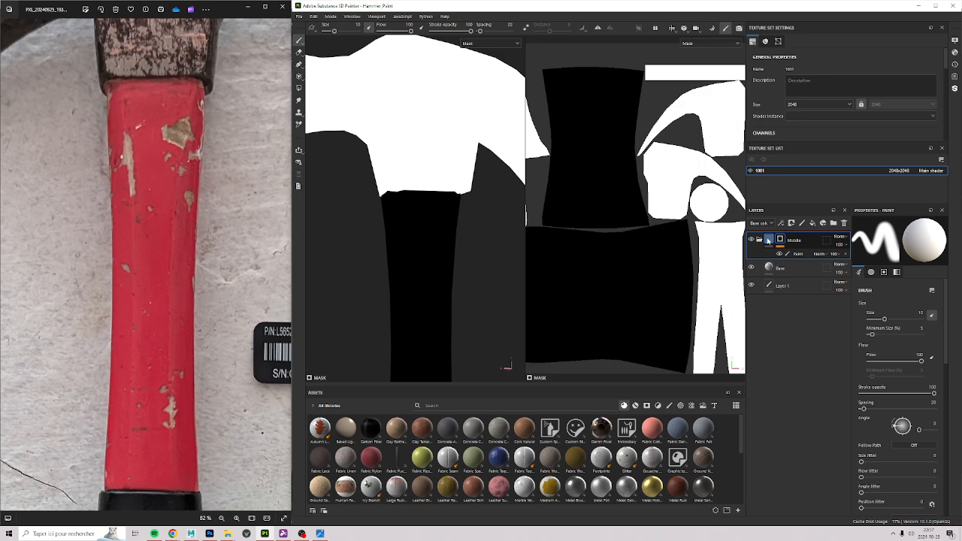
left_click(768, 239)
Set the base color of the Base fill layer to pure red, FF0000.
left_click(781, 258)
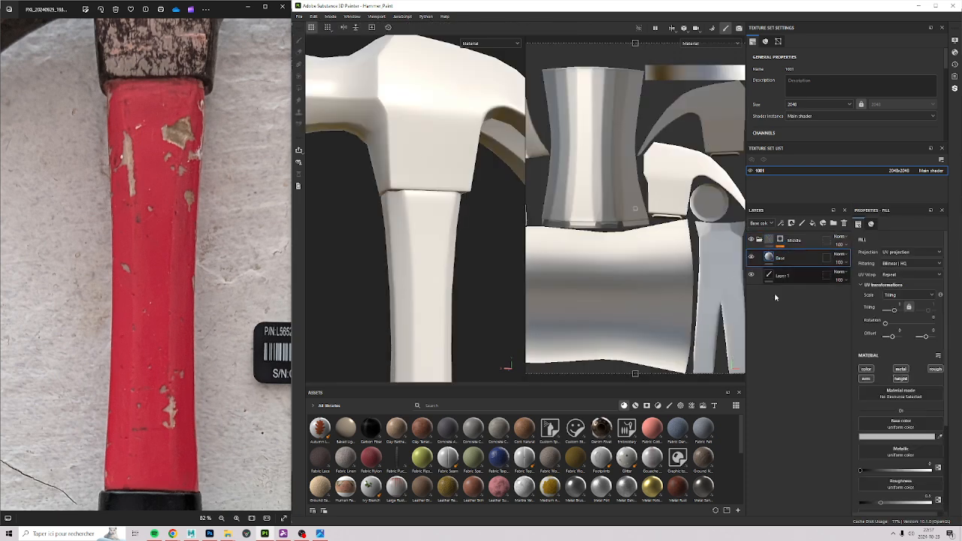
left_click(909, 437)
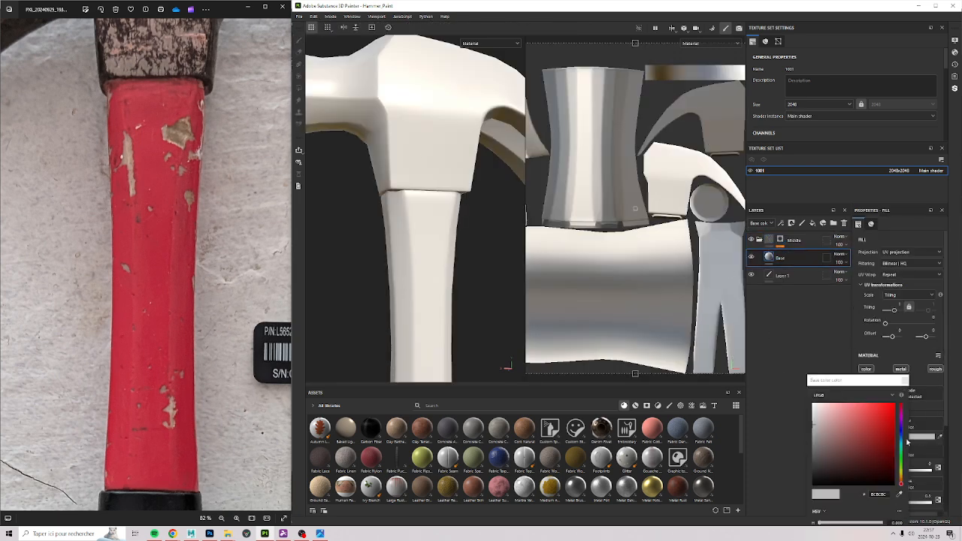
left_click(894, 405)
scroll(459, 143, "down", 5)
middle_click_drag(450, 162, 335, 121, "alt")
middle_click_drag(404, 192, 453, 242, "alt")
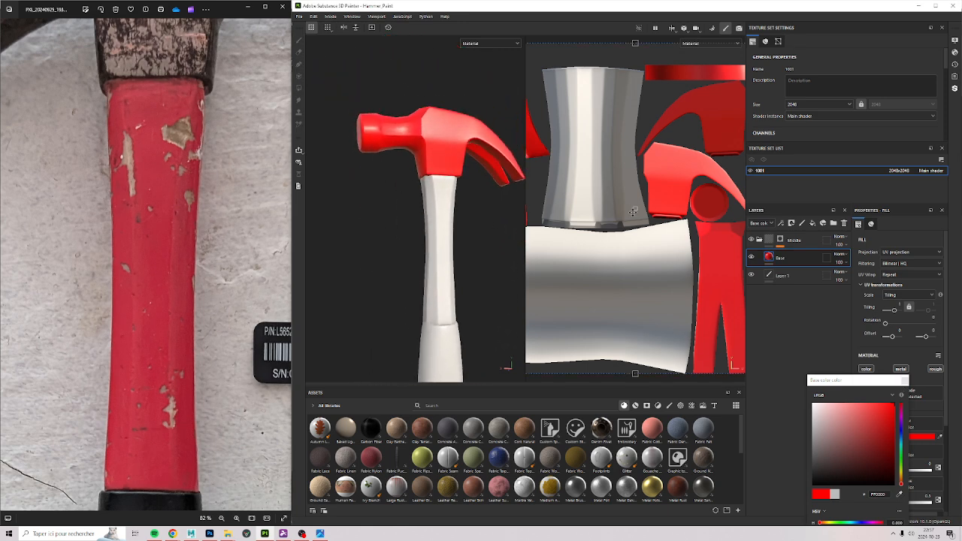
Rename the Middle folder to Head and collapse it.
left_click(781, 240)
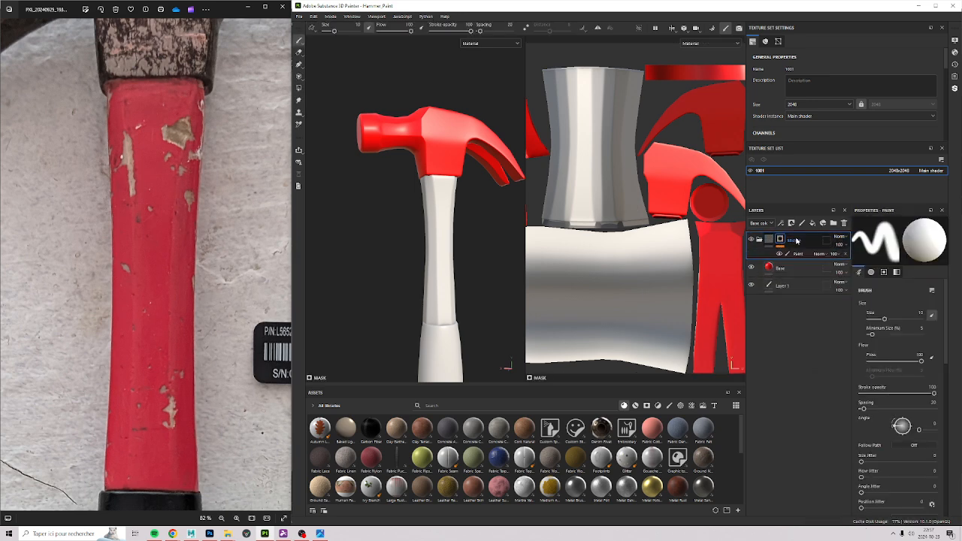
double_click(793, 240)
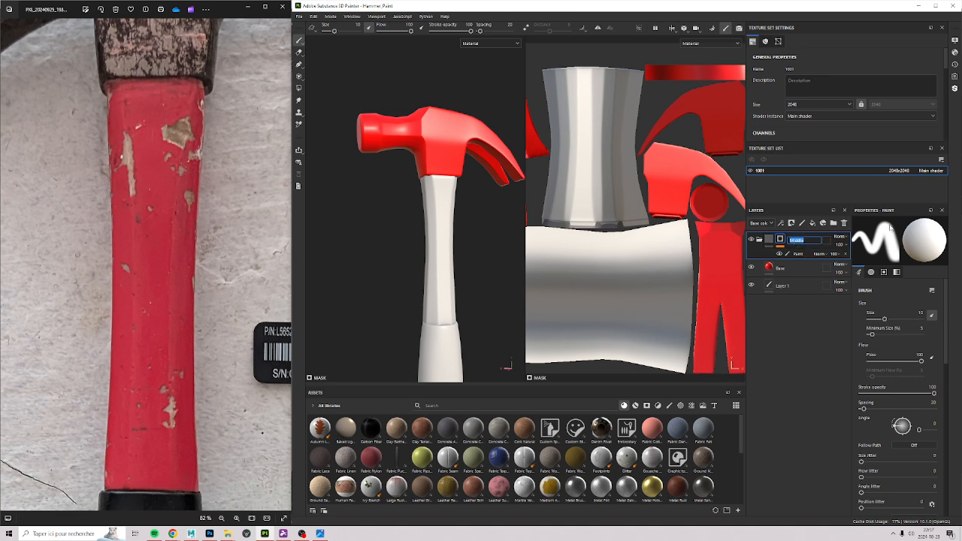
type("Head")
key("Return")
left_click(759, 239)
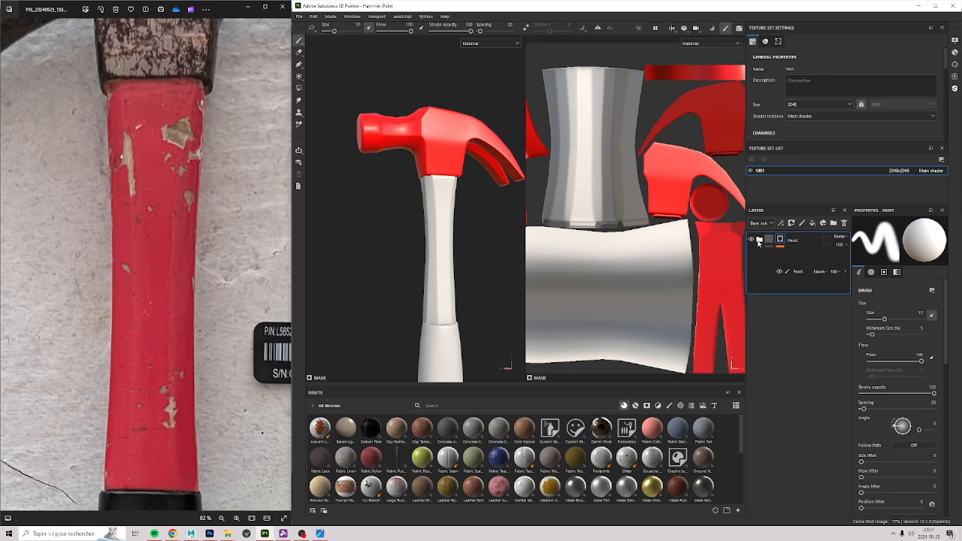
Duplicate the Head folder twice, keeping its mask and contents.
right_click(800, 244)
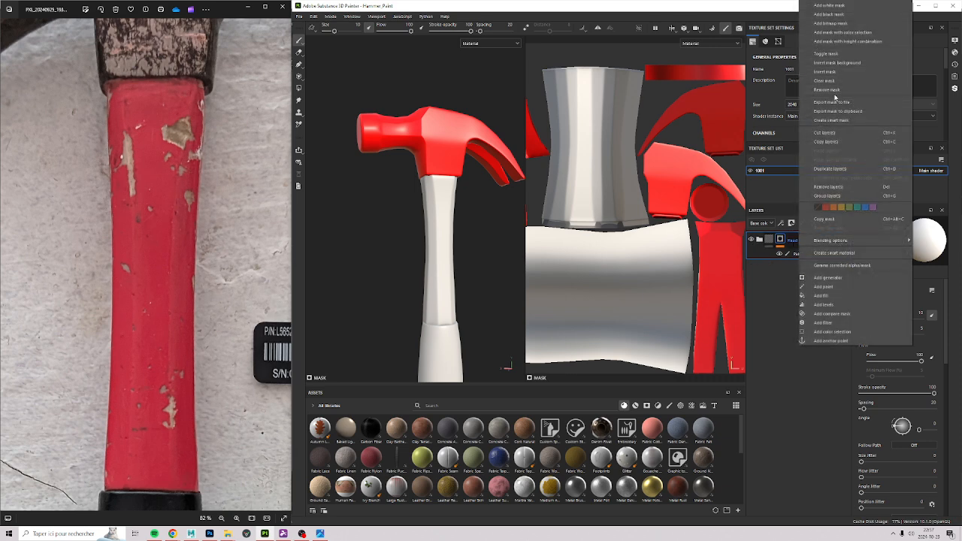
left_click(847, 170)
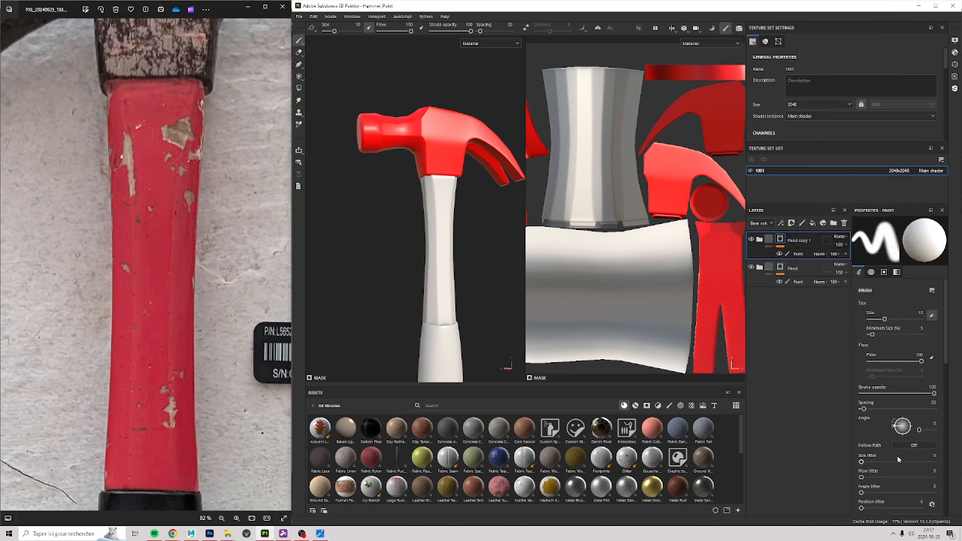
key("ctrl+d")
Rename the first copy of the Head folder to Middle and the second copy to Handle.
double_click(801, 268)
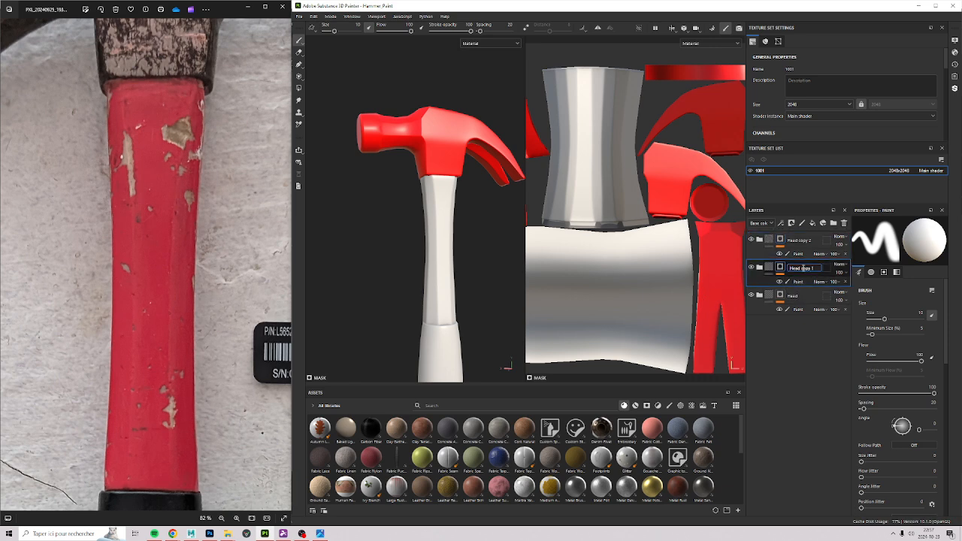
key("ctrl+a")
type("Ha")
key("Return")
double_click(800, 241)
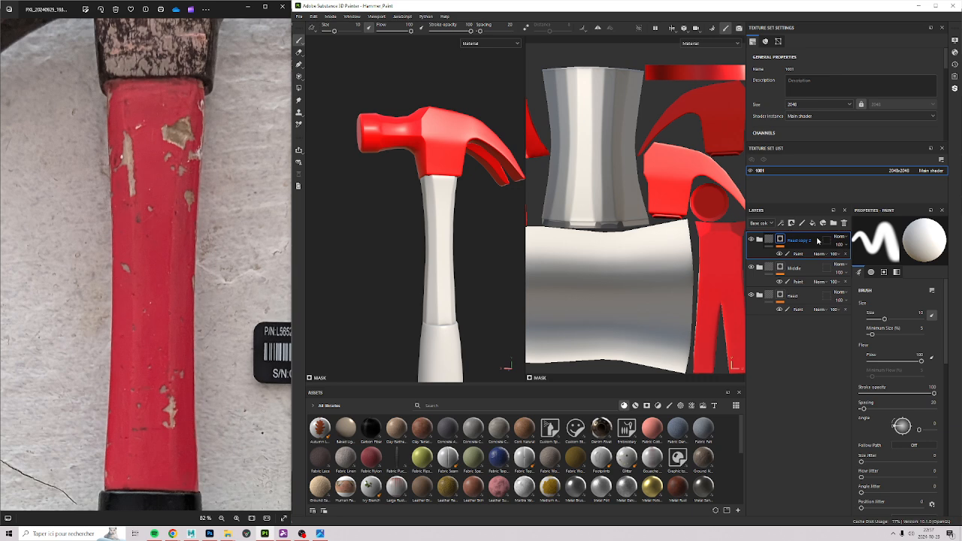
type("C")
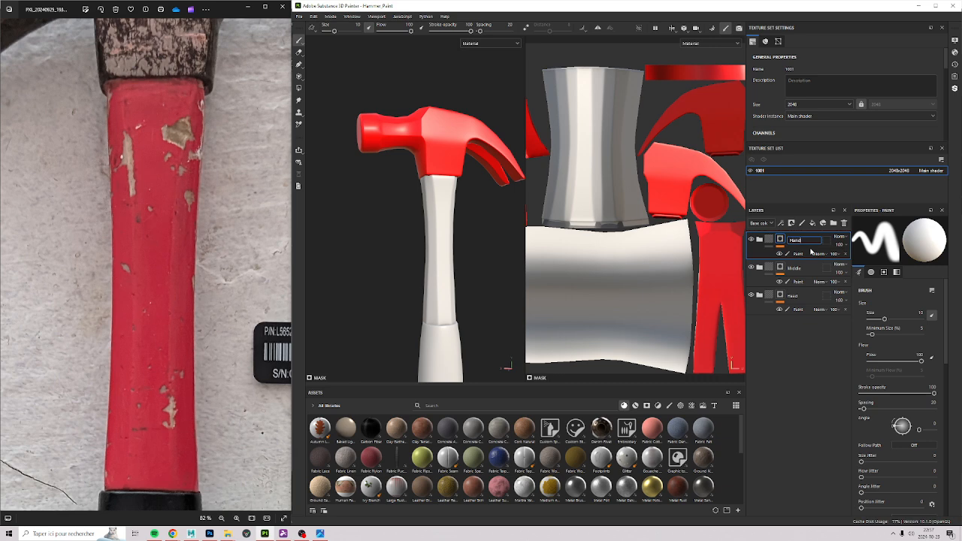
key("Return")
Reorder the layer stack so the folders run Head, Middle, Handle from top to bottom.
middle_click_drag(449, 260, 420, 84, "alt")
left_click_drag(795, 241, 804, 324)
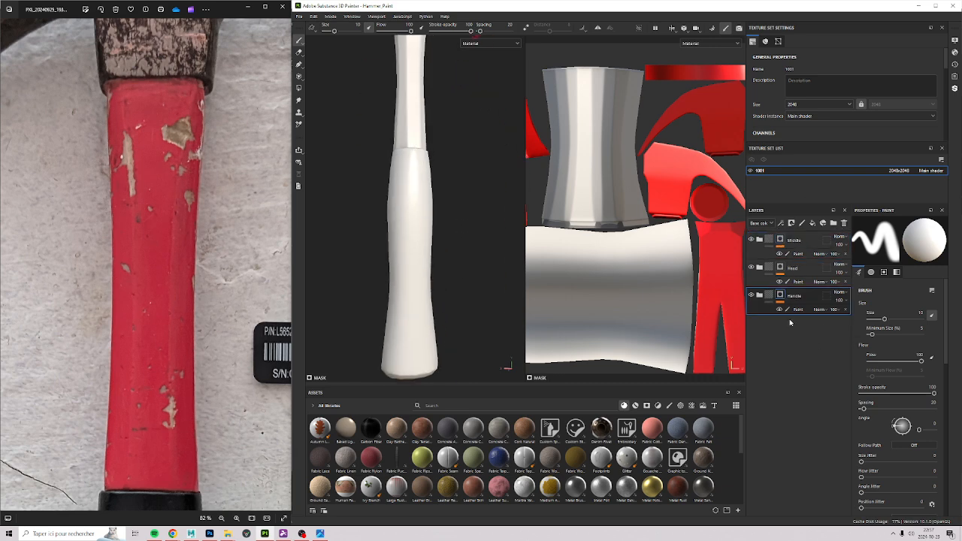
middle_click_drag(447, 170, 428, 275, "alt")
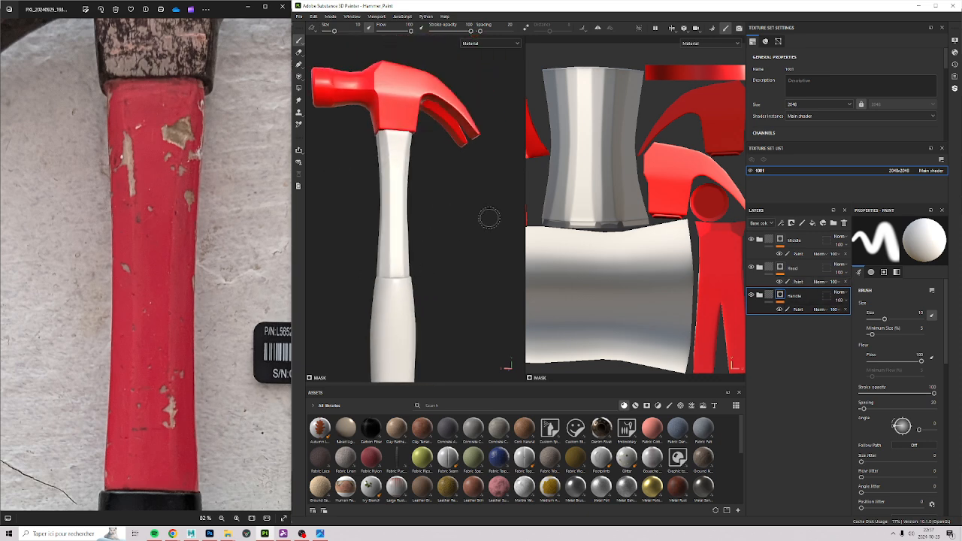
left_click_drag(793, 241, 820, 279)
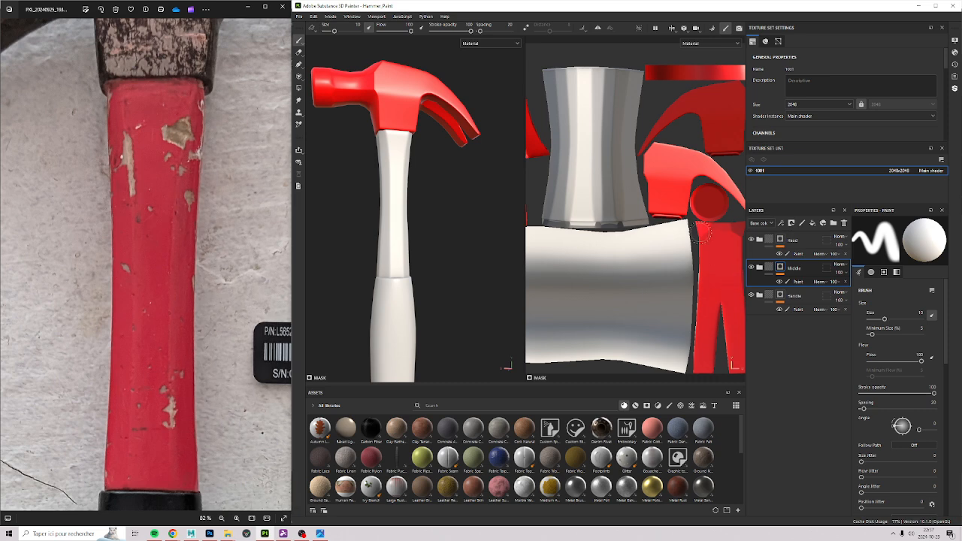
Expand the Middle folder and delete the Layer 1 paint layer inside it.
left_click(797, 282)
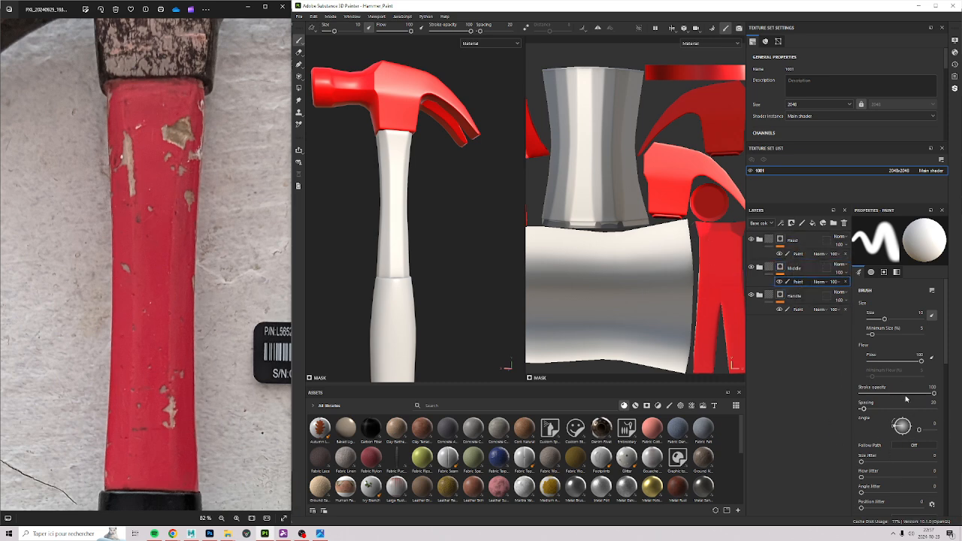
scroll(906, 399, "down", 2)
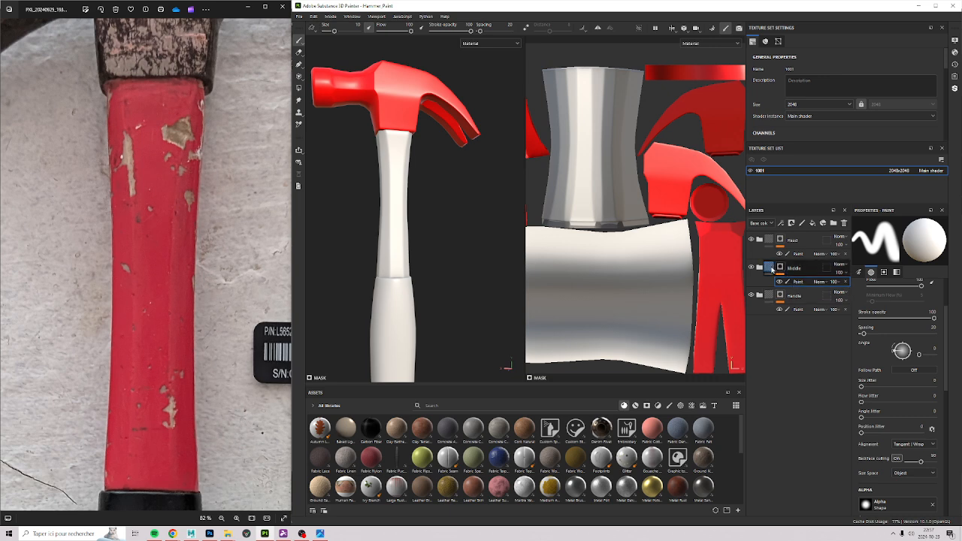
left_click(772, 270)
left_click(760, 268)
left_click(774, 287)
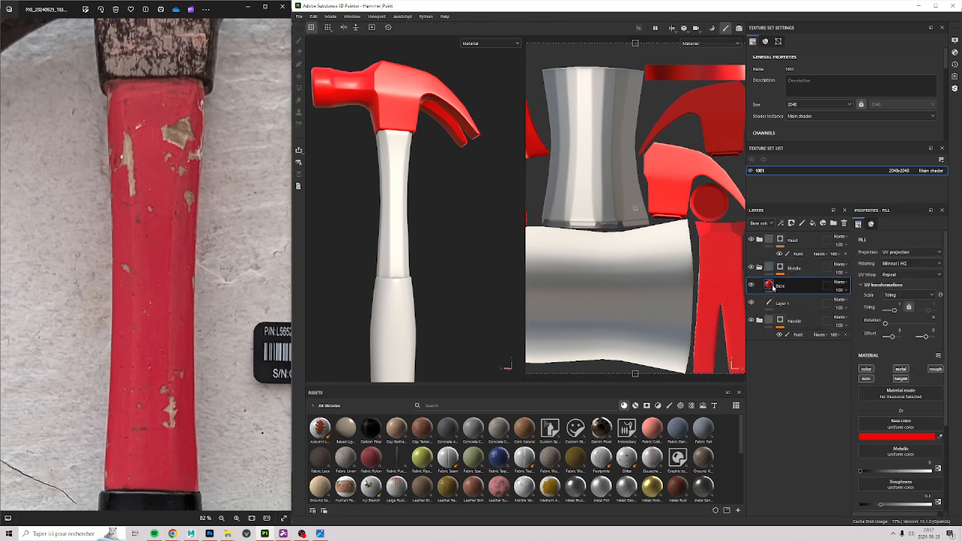
left_click(782, 303)
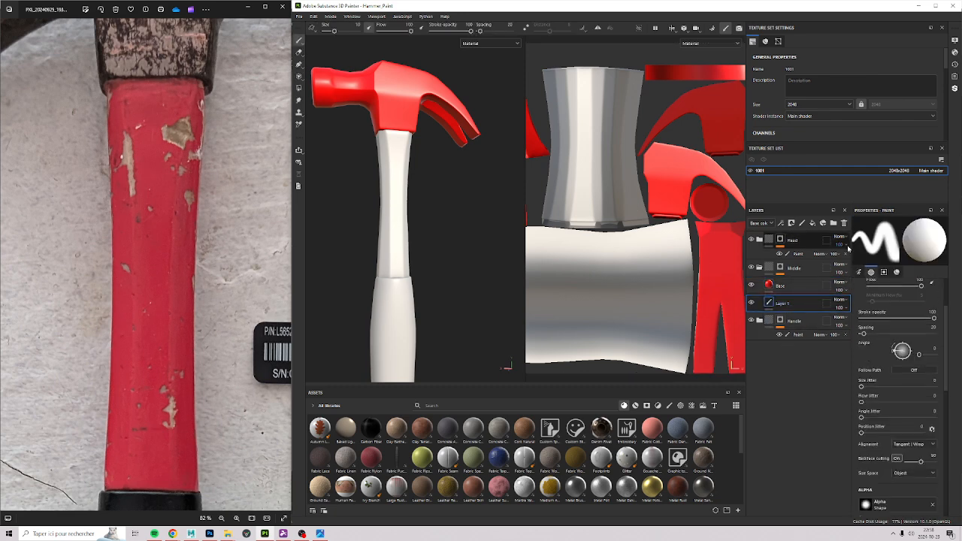
left_click(844, 223)
Set the base color of the Middle folder's Base fill layer to blue, 0700FF.
left_click(768, 285)
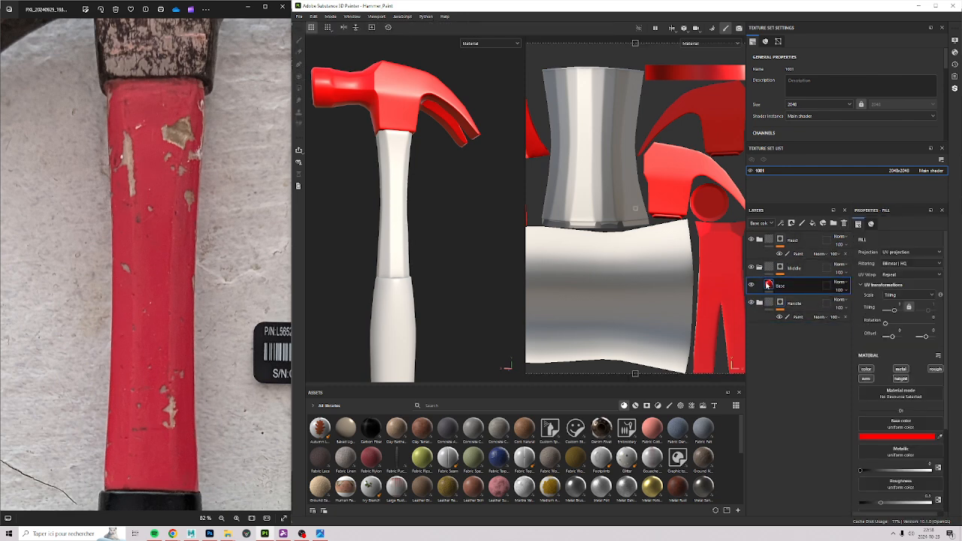
left_click(892, 437)
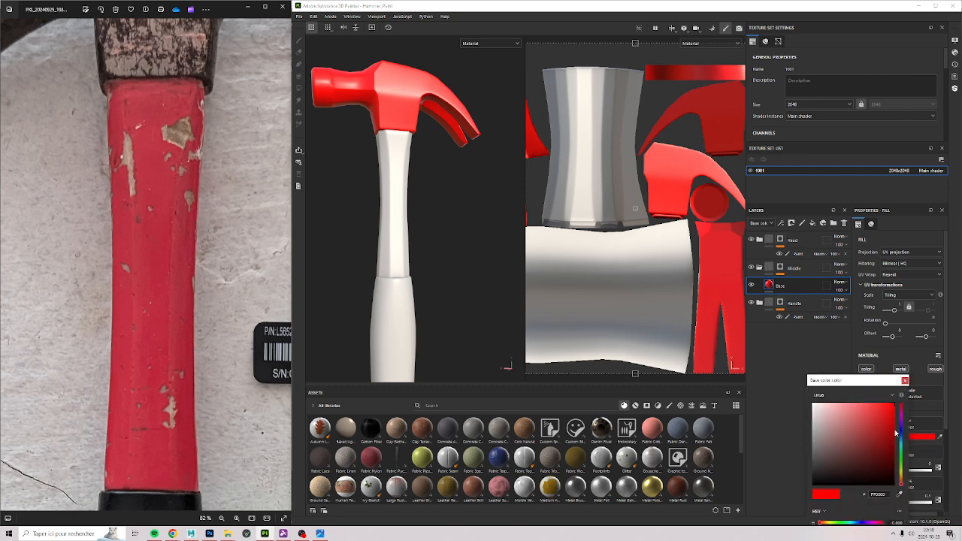
left_click(902, 432)
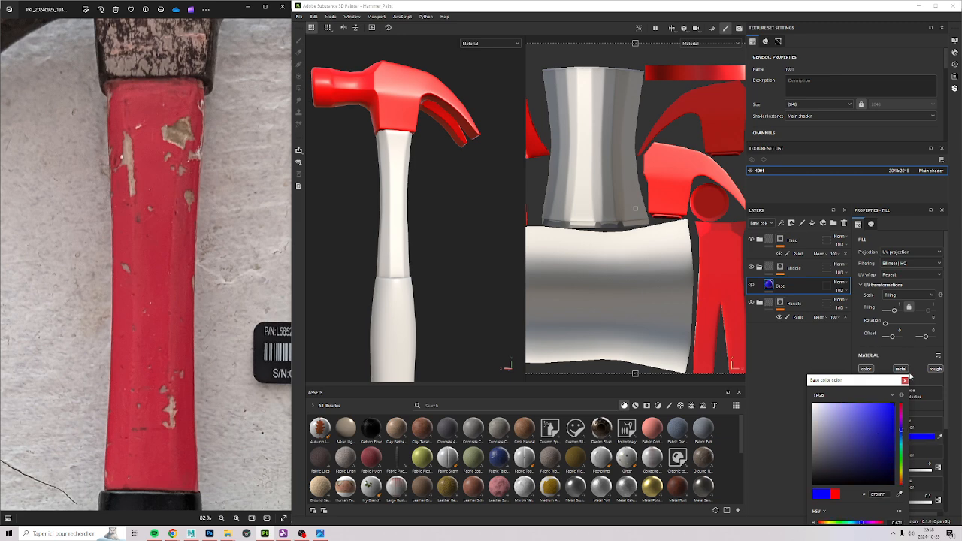
left_click(904, 381)
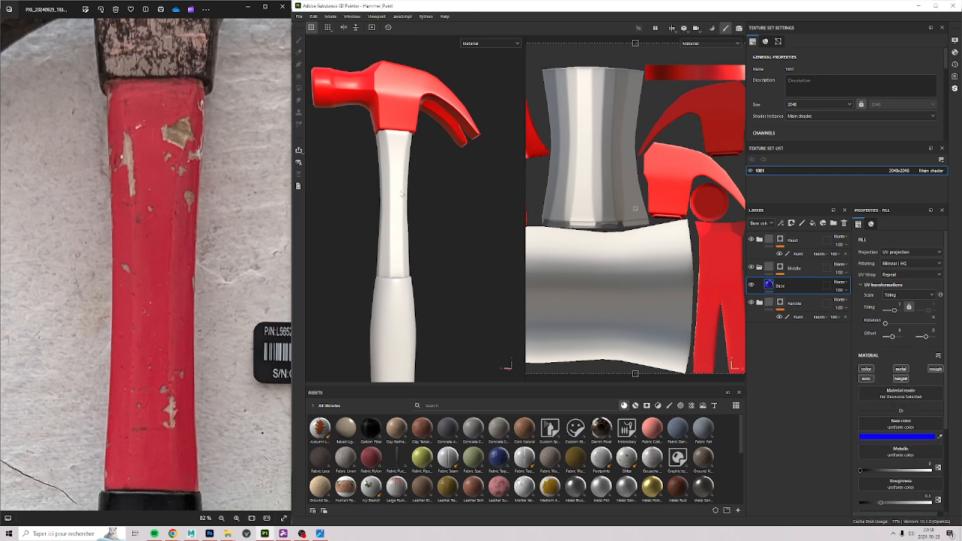
Examine the Head and Middle folder masks to compare which parts of the hammer each one covers.
mouse_move(402, 194)
left_mouse_down("alt")
mouse_move(365, 143)
mouse_move(393, 202)
left_mouse_up("alt")
scroll(406, 237, "up", 1)
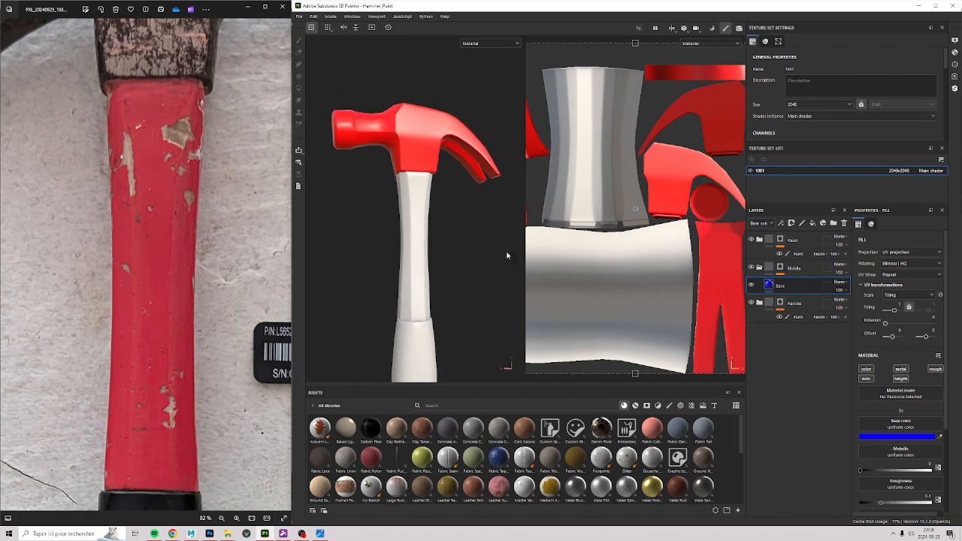
scroll(412, 218, "up", 3)
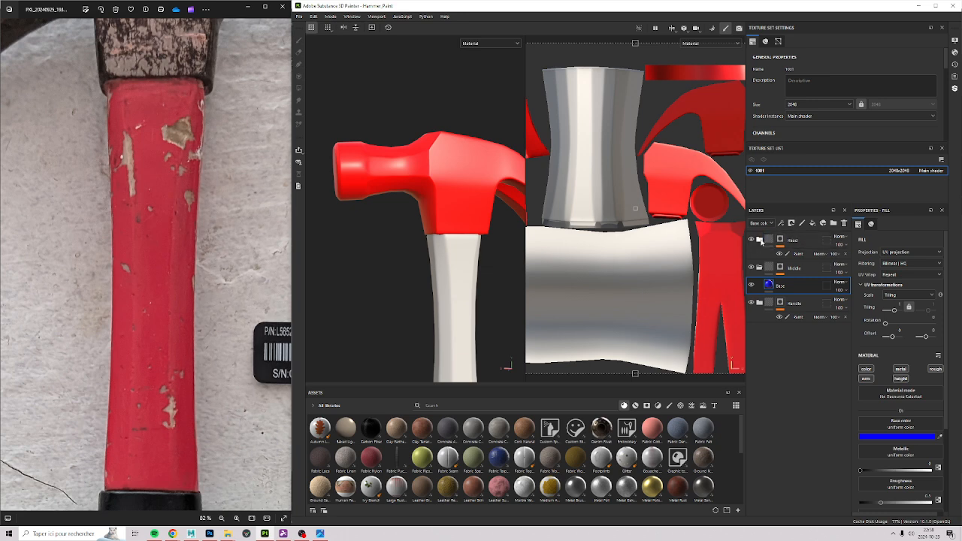
left_click(780, 240)
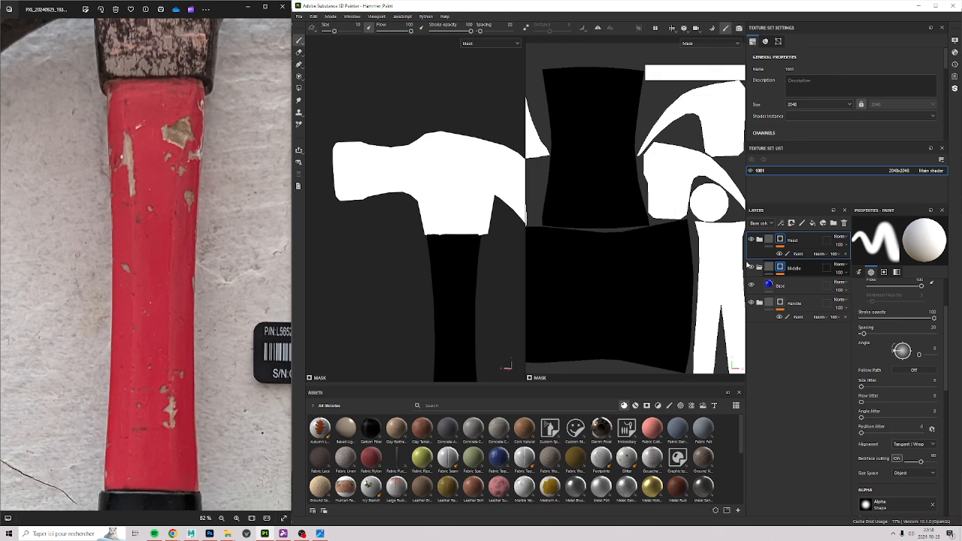
left_click(760, 267)
left_click(773, 270)
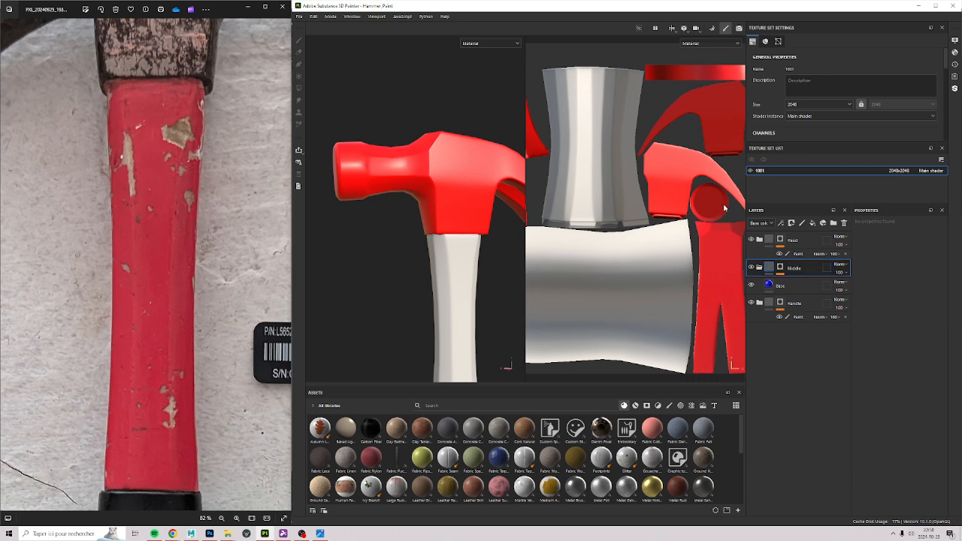
left_click(774, 286)
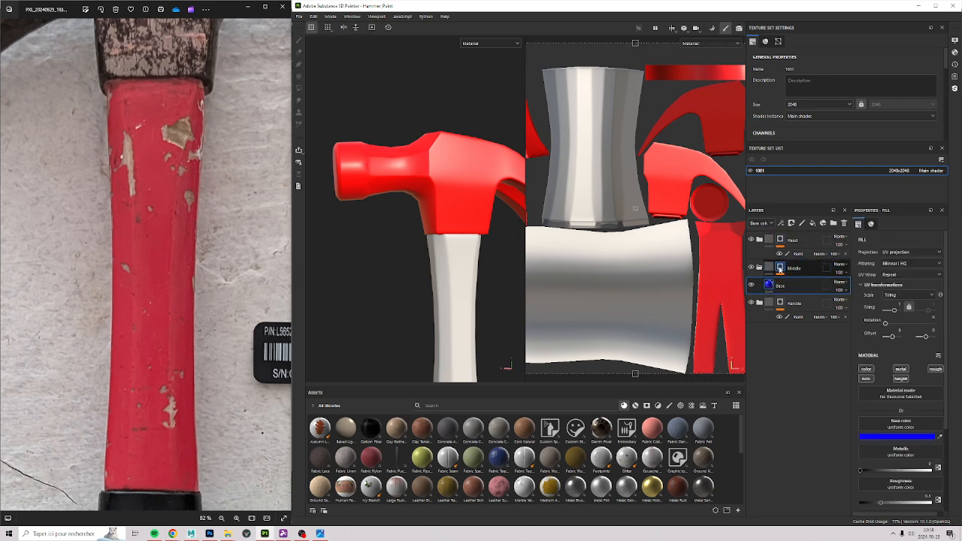
left_click(780, 269)
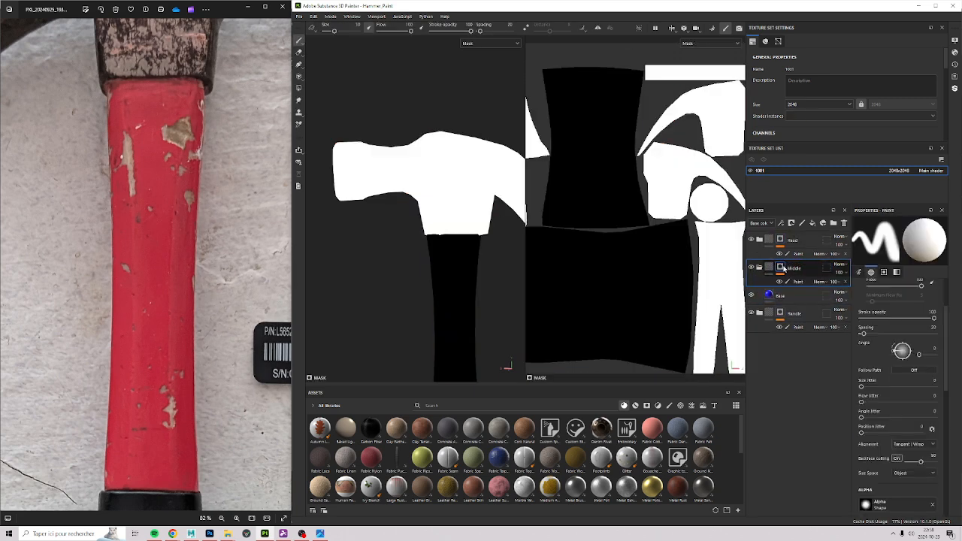
With Polygon Fill on the Middle mask's paint effect, fill the hammer head black and the handle's middle section white.
left_click(300, 88)
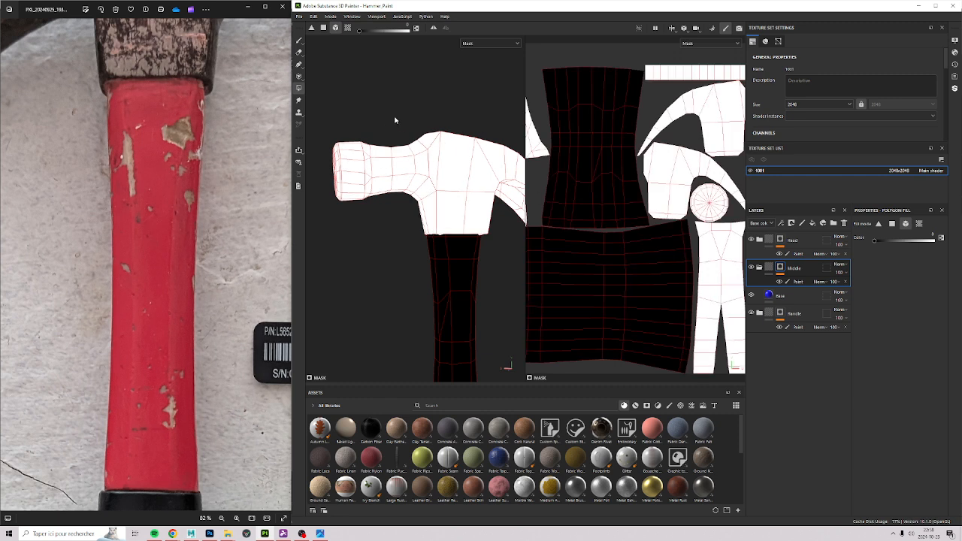
left_click(795, 281)
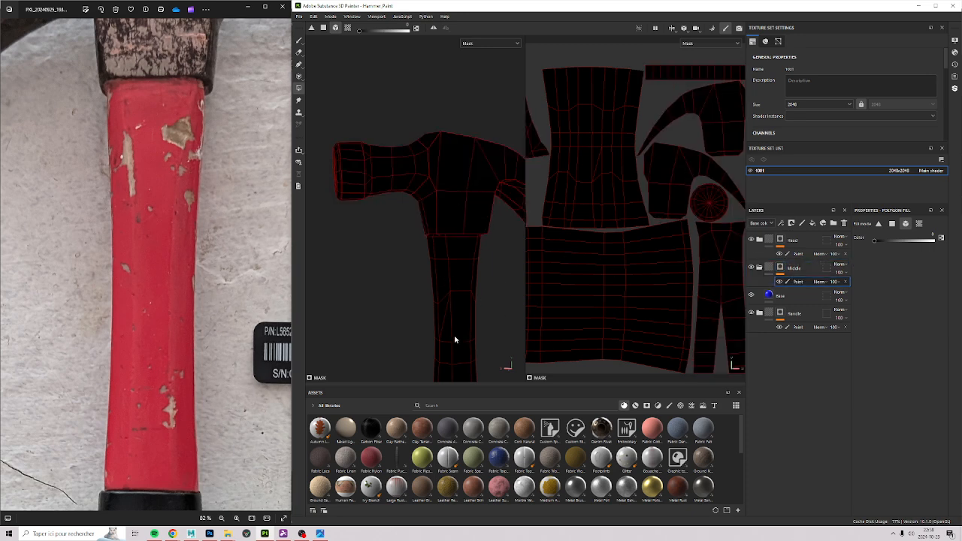
scroll(455, 340, "up", 4)
left_click(438, 122)
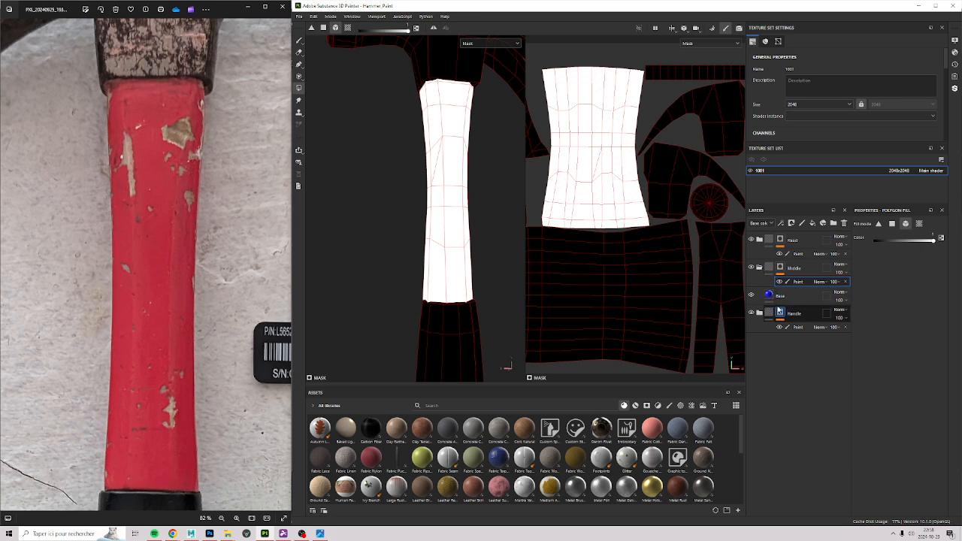
With Polygon Fill on the Handle mask's paint effect, fill the hammer head black and the lower grip white.
left_click(798, 328)
middle_click_drag(445, 226, 428, 107, "alt")
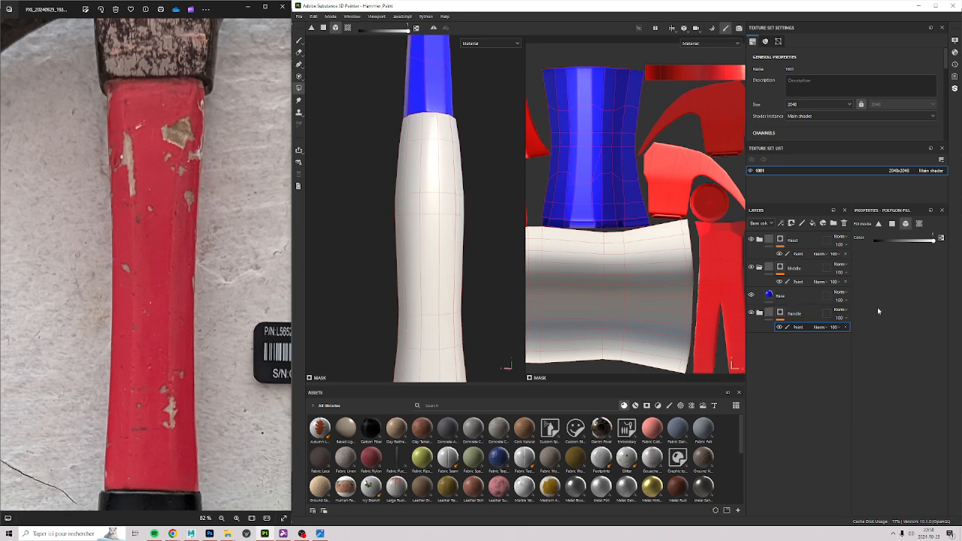
middle_click_drag(400, 94, 393, 312, "alt")
right_click_drag(393, 312, 427, 237, "alt")
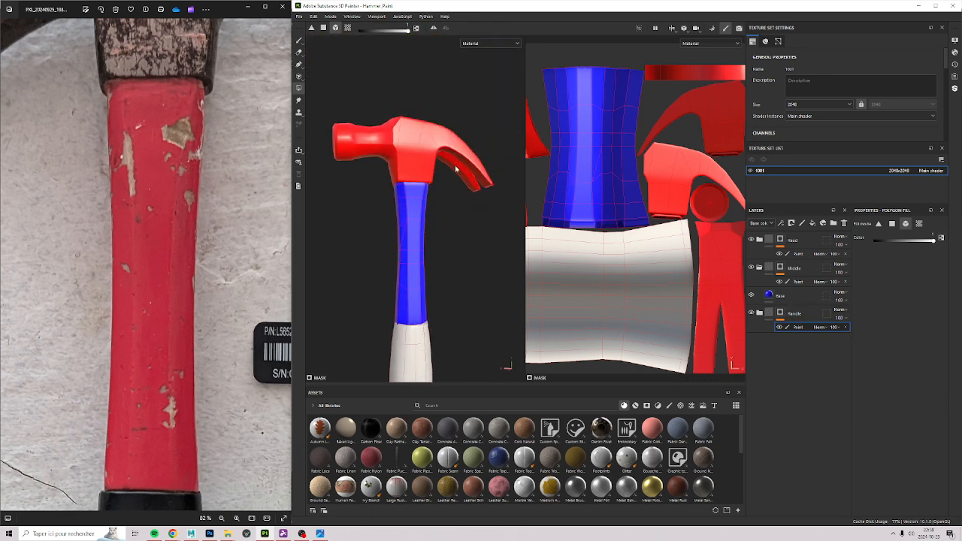
left_click_drag(447, 78, 394, 146)
key("x")
middle_click_drag(367, 259, 376, 137, "alt")
left_click(418, 295)
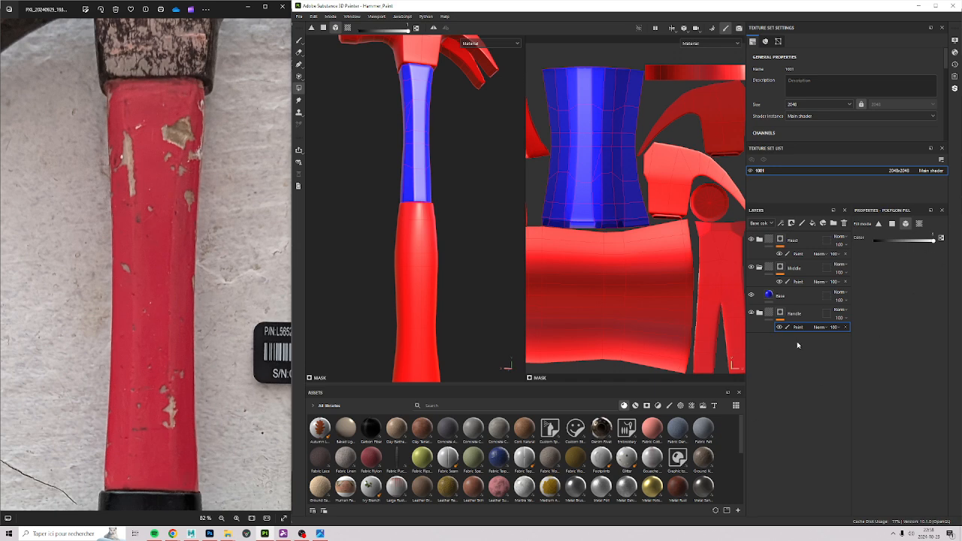
In the Handle folder, set the Base fill layer's base color to bright green and delete the Layer 1 paint layer.
left_click(759, 313)
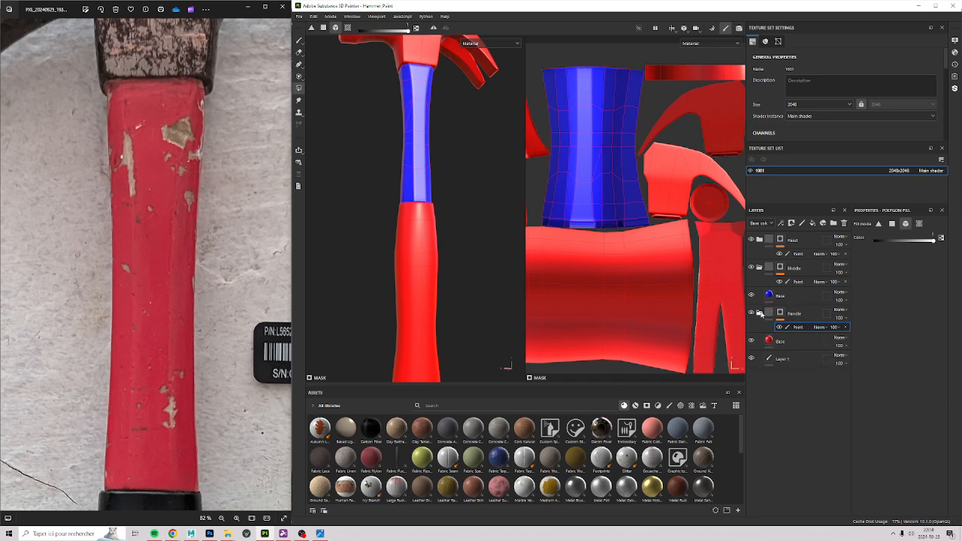
left_click(796, 345)
left_click(899, 437)
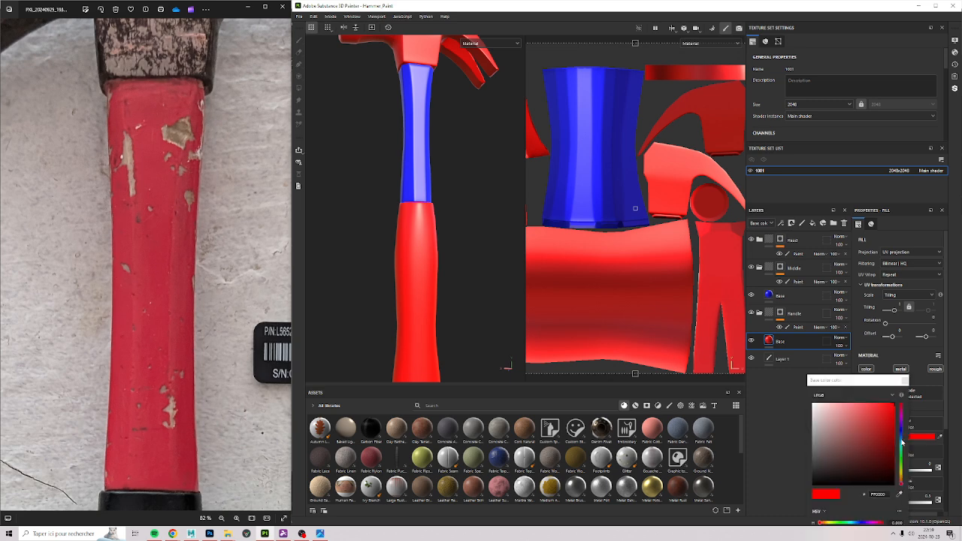
left_click(903, 462)
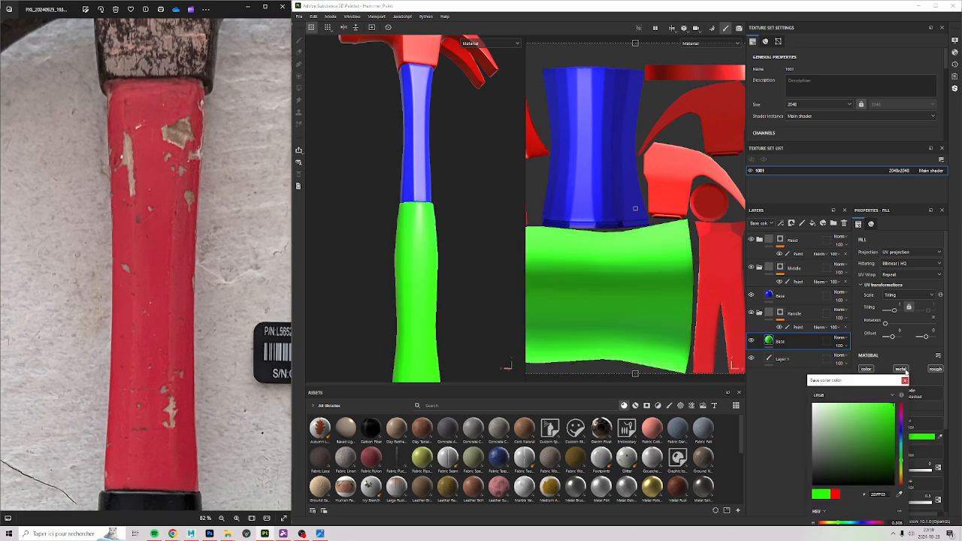
left_click(781, 362)
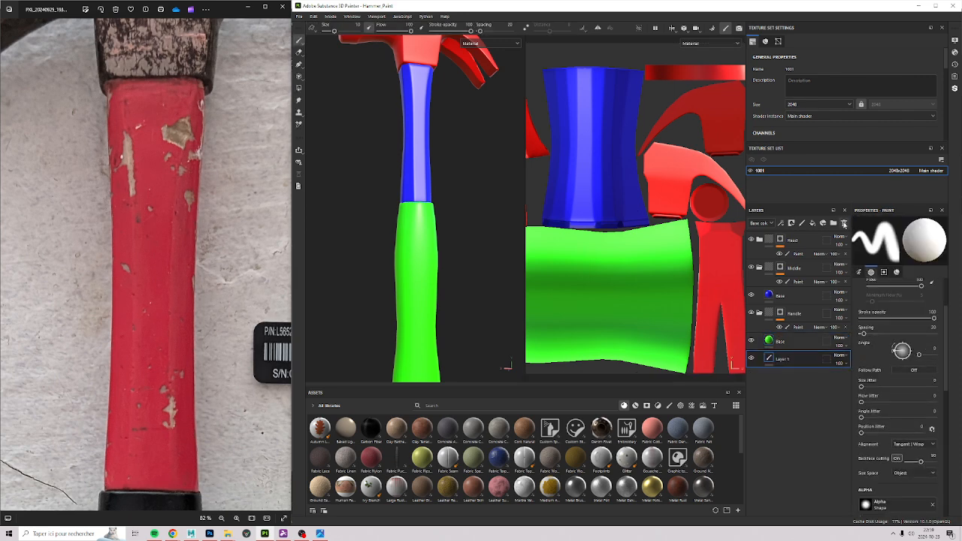
left_click(844, 224)
Check the head, middle and handle color regions on the whole hammer and save the project.
scroll(404, 213, "down", 3)
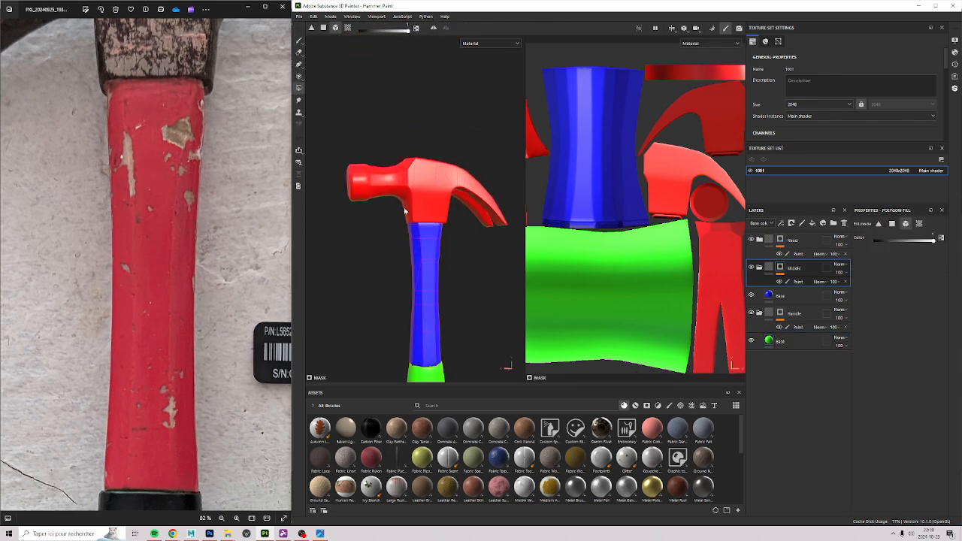
middle_click_drag(438, 249, 438, 142, "alt")
scroll(376, 167, "down", 3)
left_click_drag(361, 177, 372, 207, "alt")
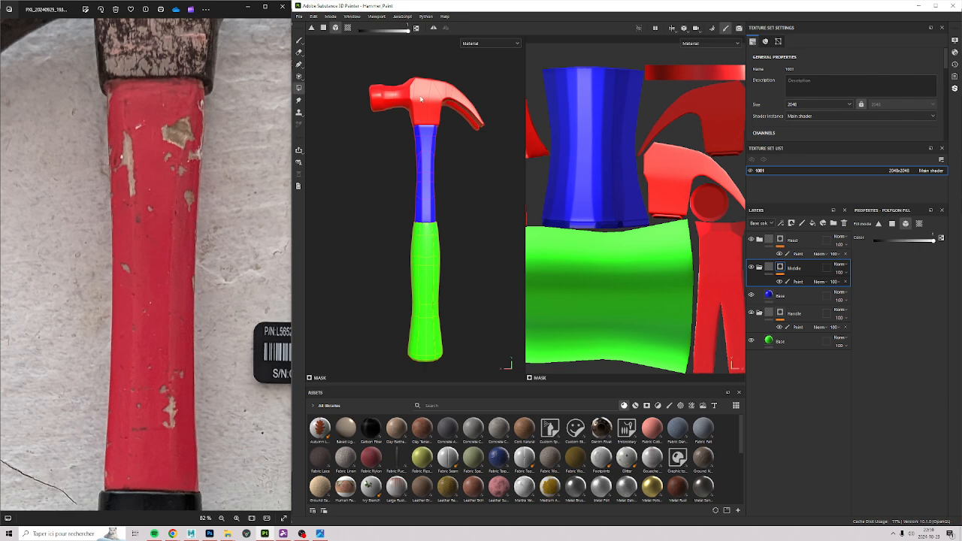
middle_click_drag(421, 99, 433, 159, "alt")
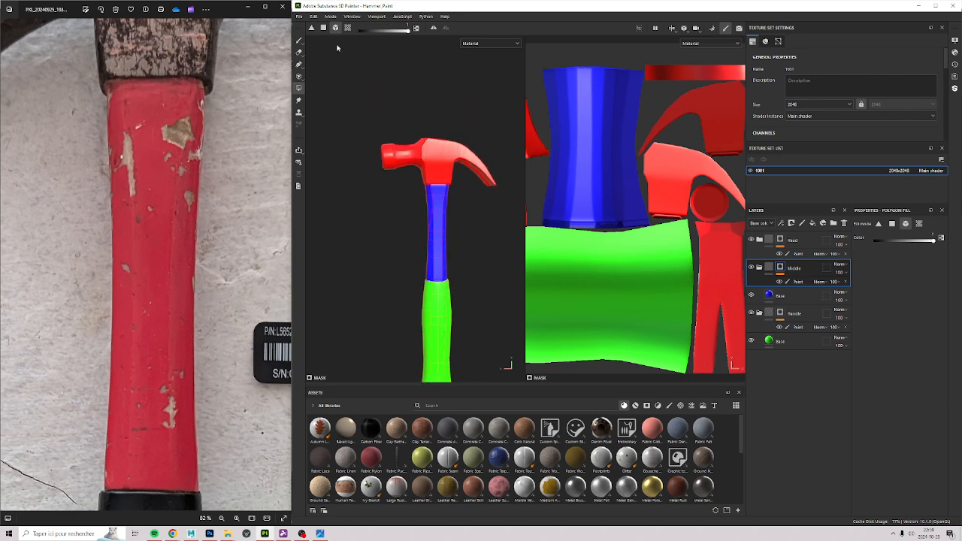
left_click(300, 15)
left_click(313, 80)
Sample the red paint in the reference photo as the base color of the Middle folder's Base fill layer.
scroll(446, 336, "up", 5)
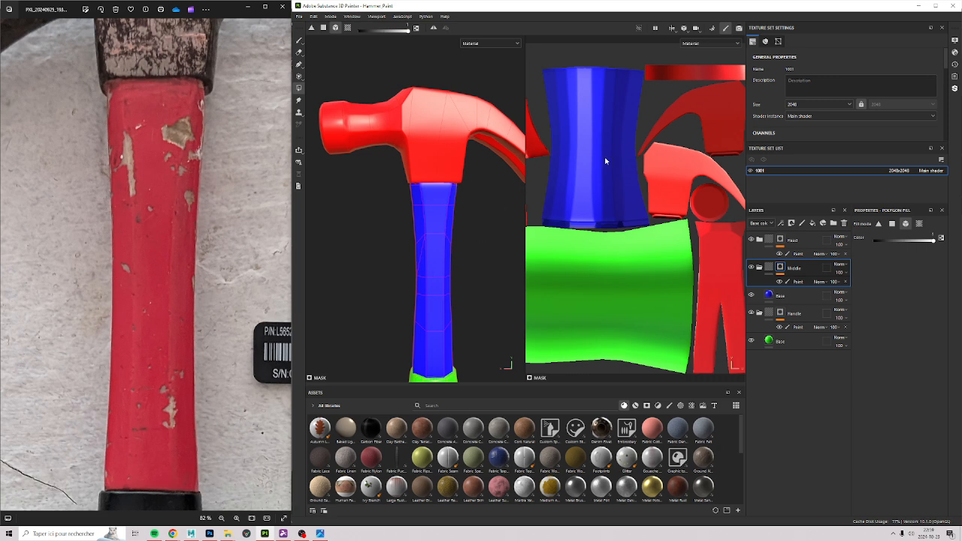
left_click(795, 299)
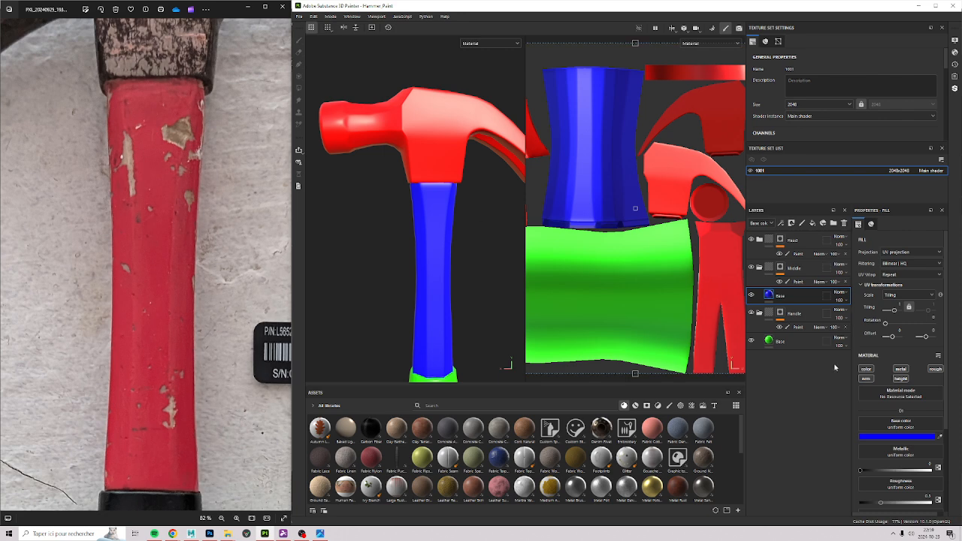
left_click(902, 437)
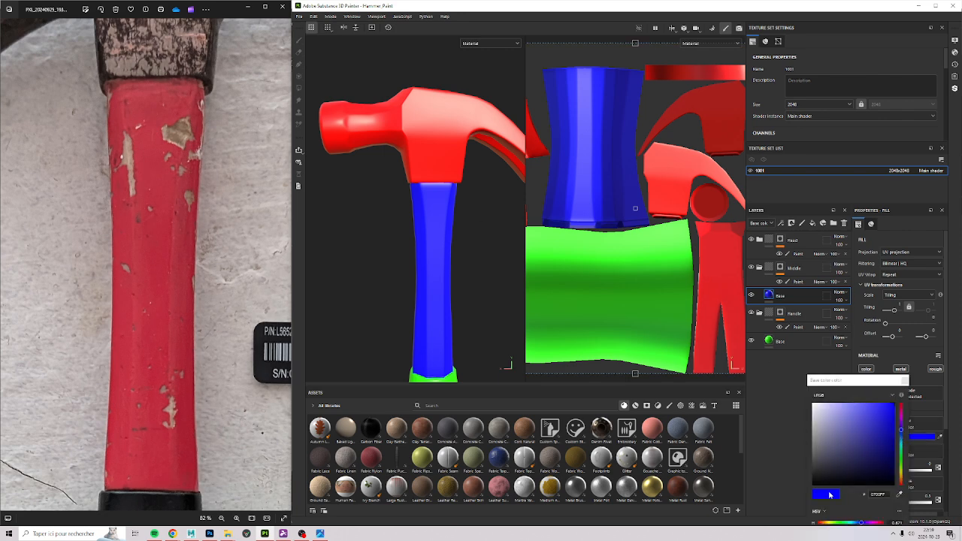
left_click(900, 494)
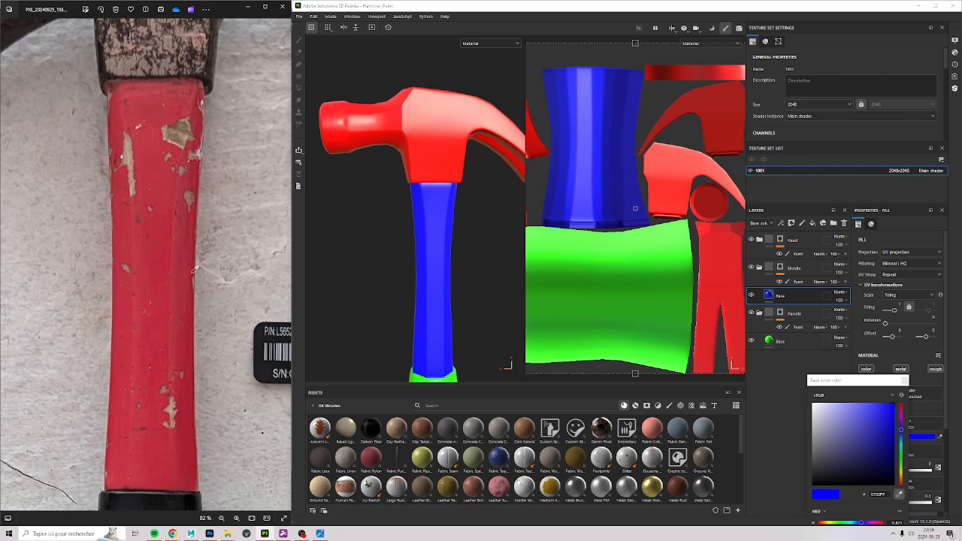
left_click(159, 254)
scroll(434, 255, "up", 5)
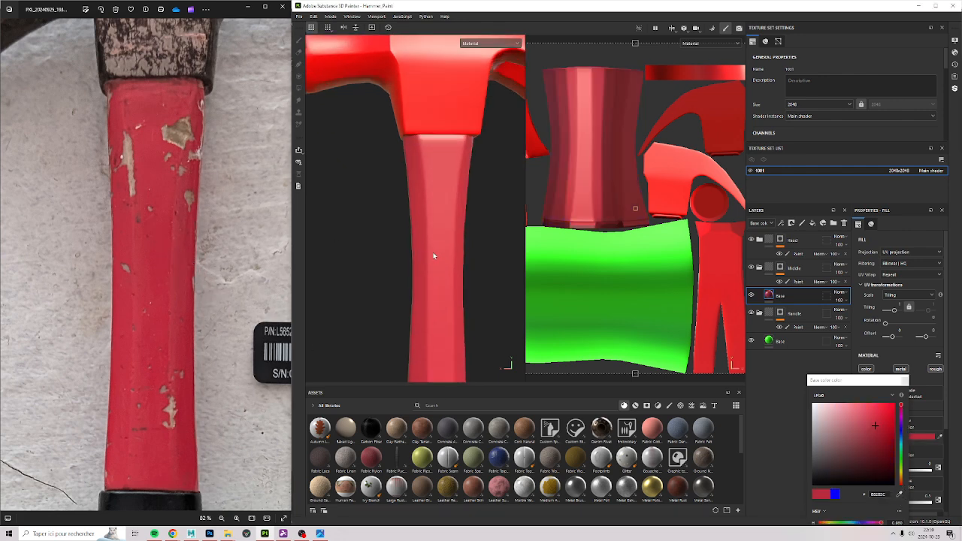
mouse_move(450, 283)
left_mouse_down("alt")
mouse_move(409, 274)
mouse_move(431, 267)
mouse_move(451, 276)
mouse_move(440, 277)
left_mouse_up("alt")
scroll(170, 279, "down", 2)
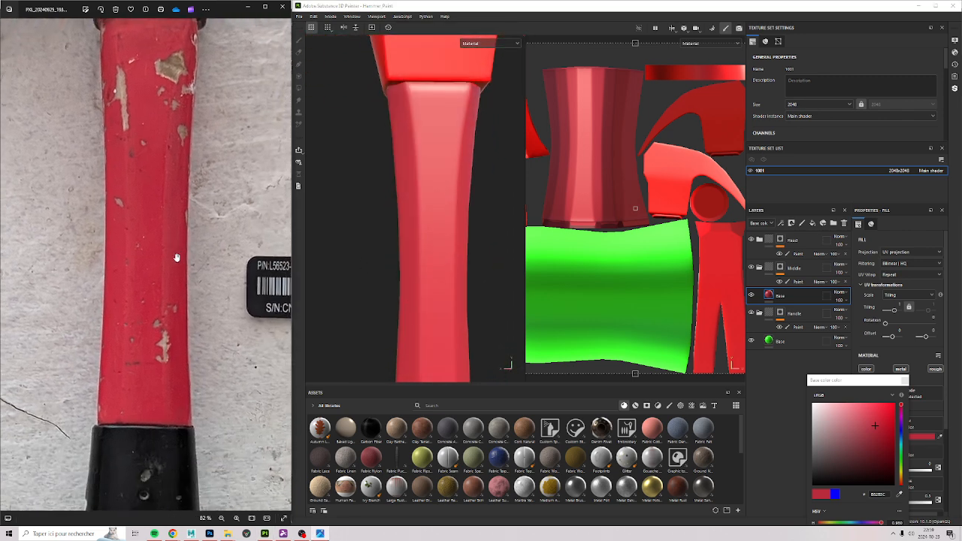
Browse the hammer reference photos and examine the red middle section closely in the narrow side view.
scroll(159, 265, "down", 1)
scroll(173, 293, "down", 3)
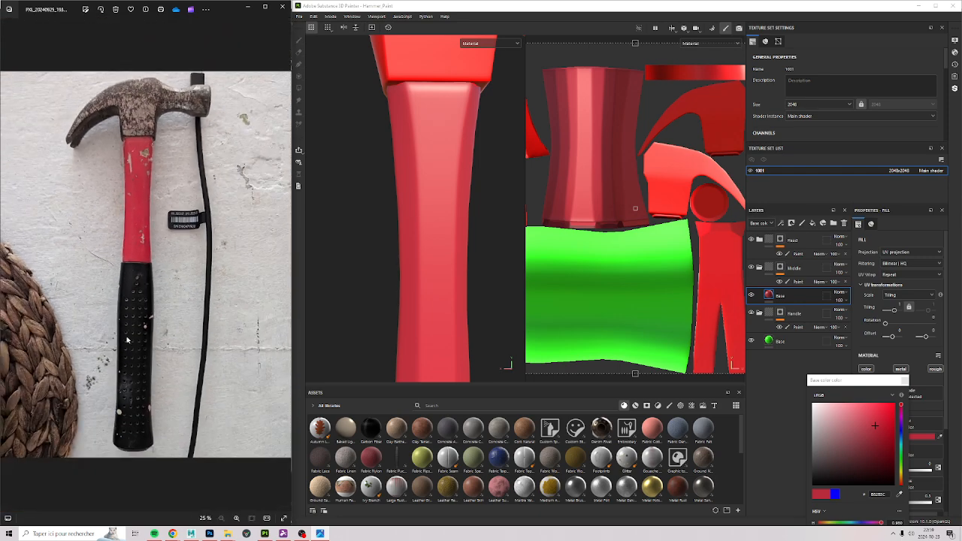
scroll(98, 227, "up", 3)
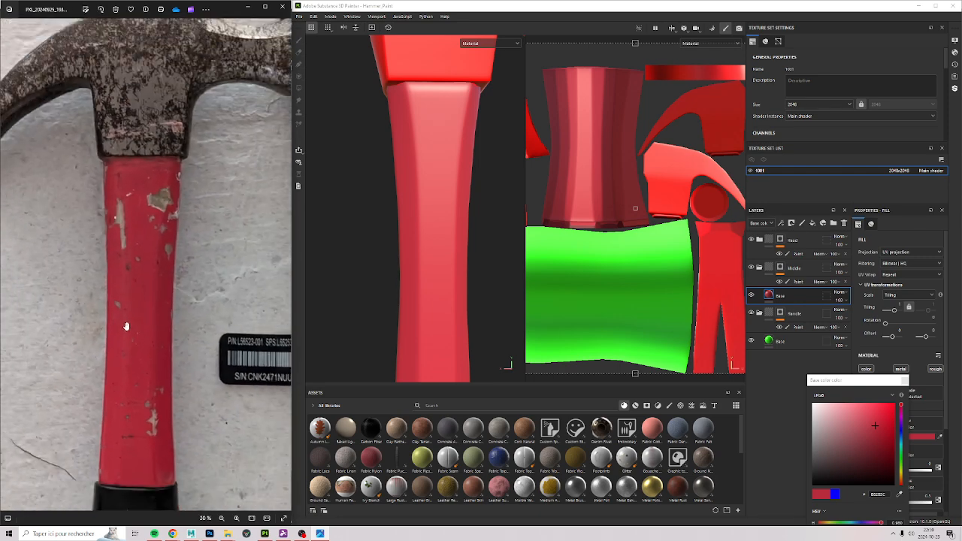
key("Right")
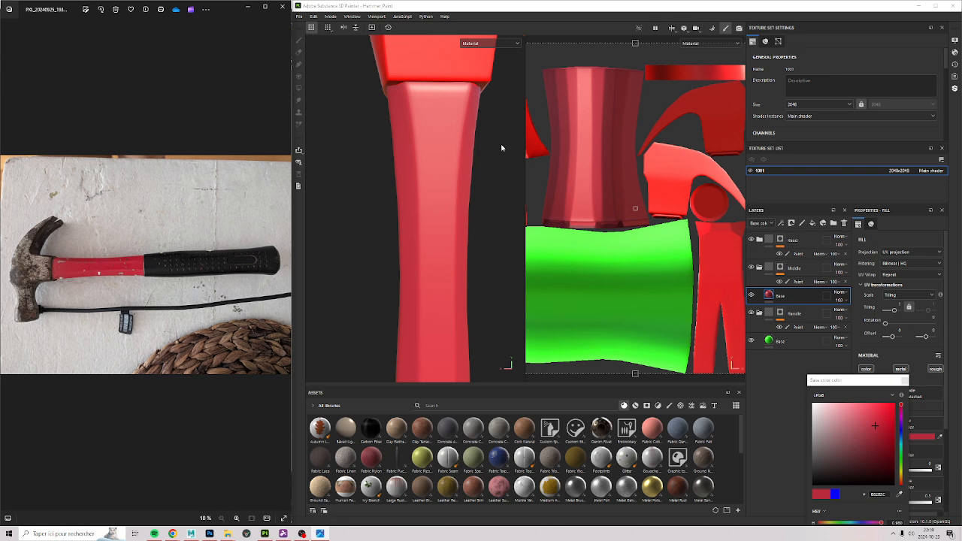
key("Right")
key("Right")
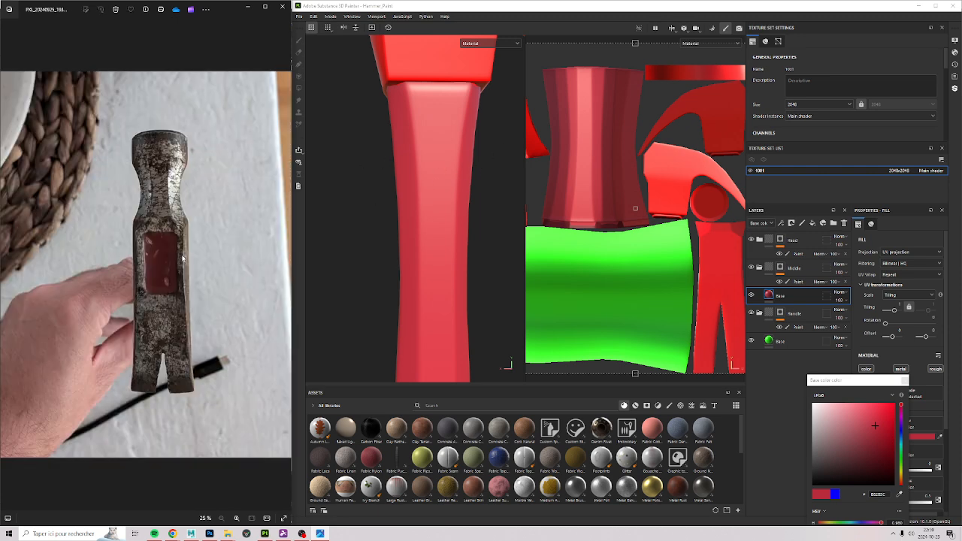
key("Right")
scroll(183, 207, "up", 5)
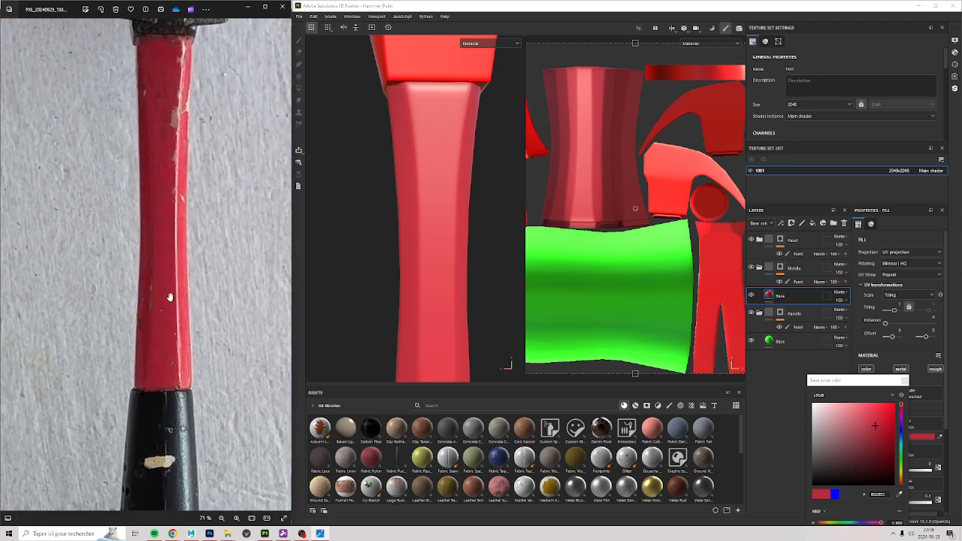
left_click_drag(170, 152, 183, 233)
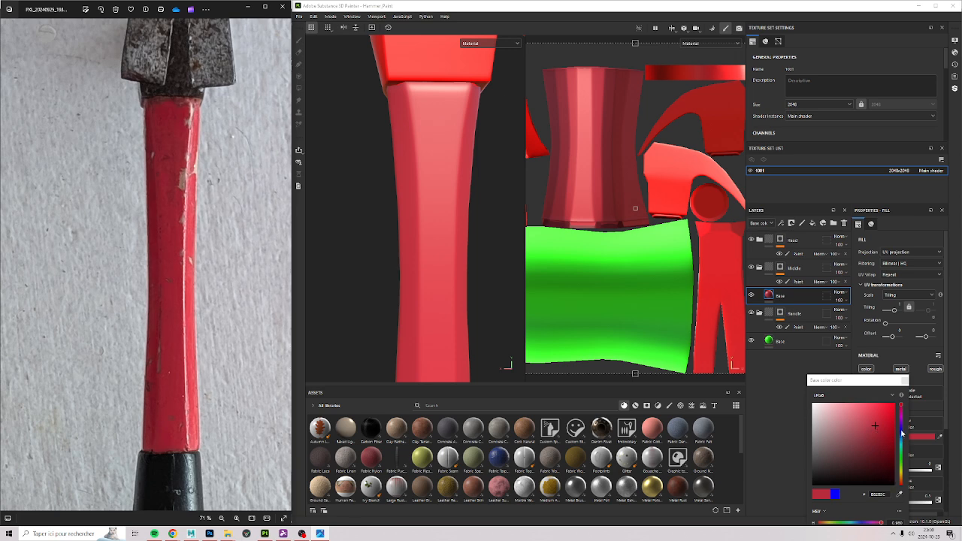
Set the Middle Base fill's base color to dark red 982130, sampled from the red section in the side-view photo.
mouse_move(902, 433)
left_mouse_down()
mouse_move(901, 411)
mouse_move(902, 482)
mouse_move(895, 406)
mouse_move(827, 359)
left_mouse_up()
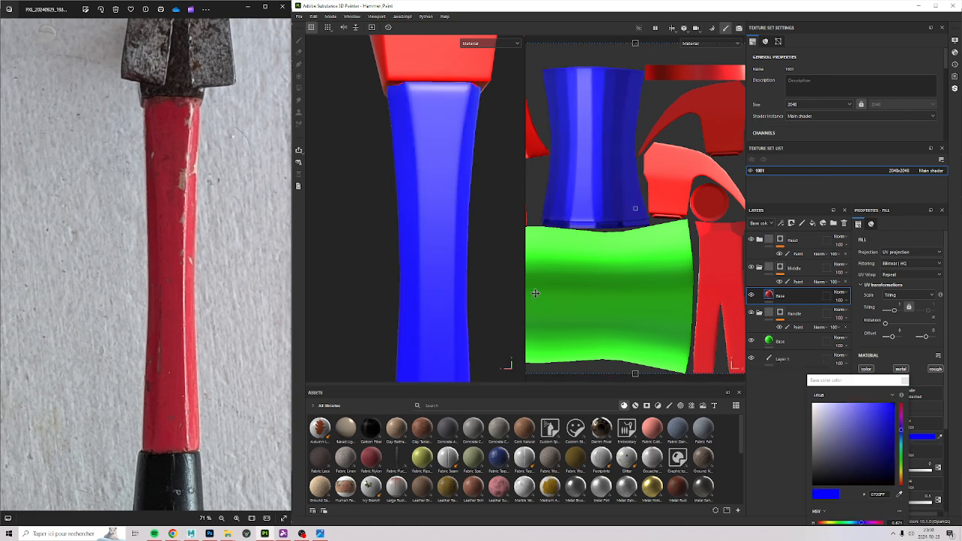
key("ctrl+z")
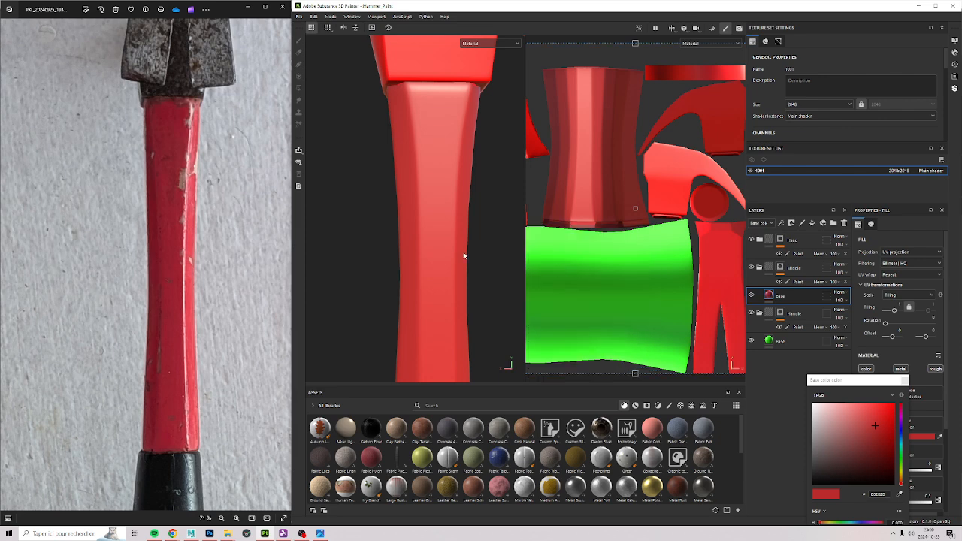
left_click(900, 493)
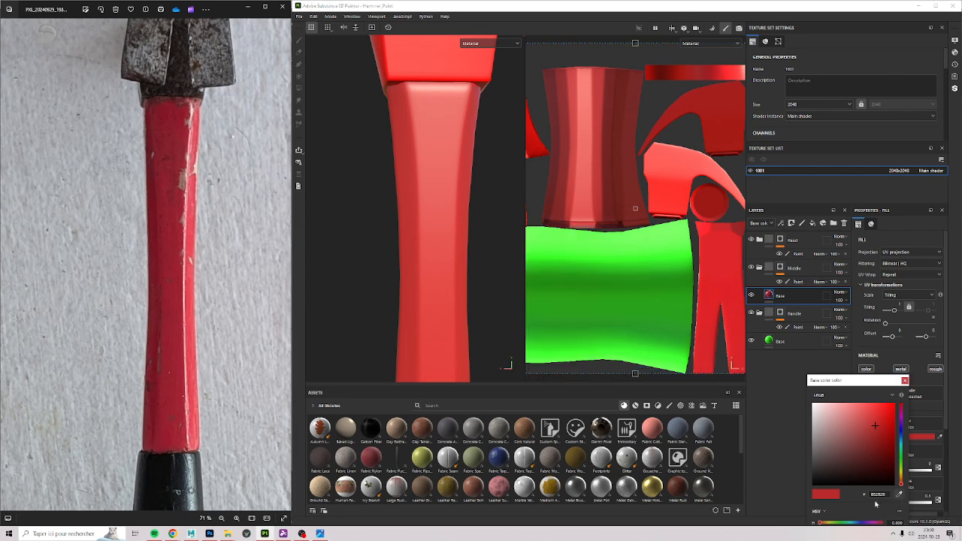
left_click(171, 311)
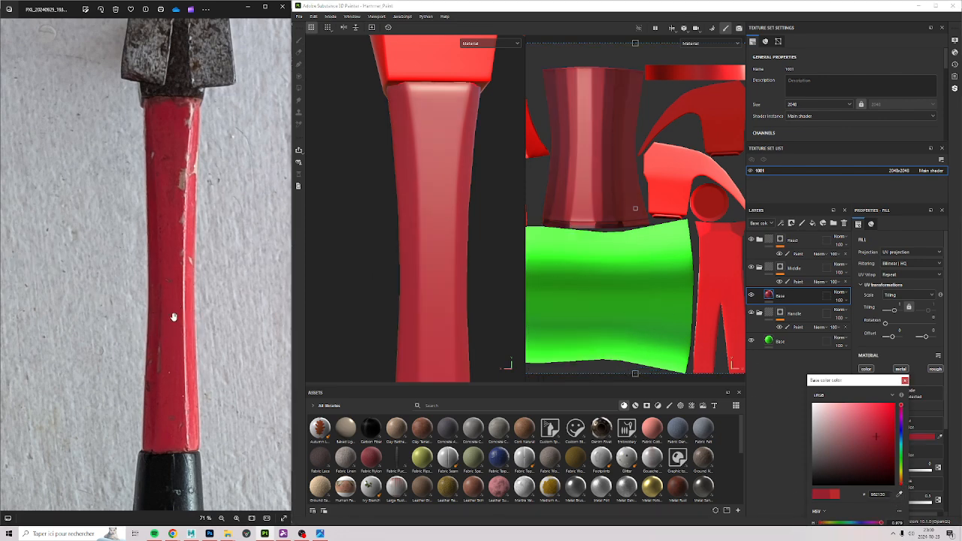
scroll(372, 203, "down", 4)
middle_click_drag(371, 204, 389, 260, "alt")
scroll(494, 211, "down", 4)
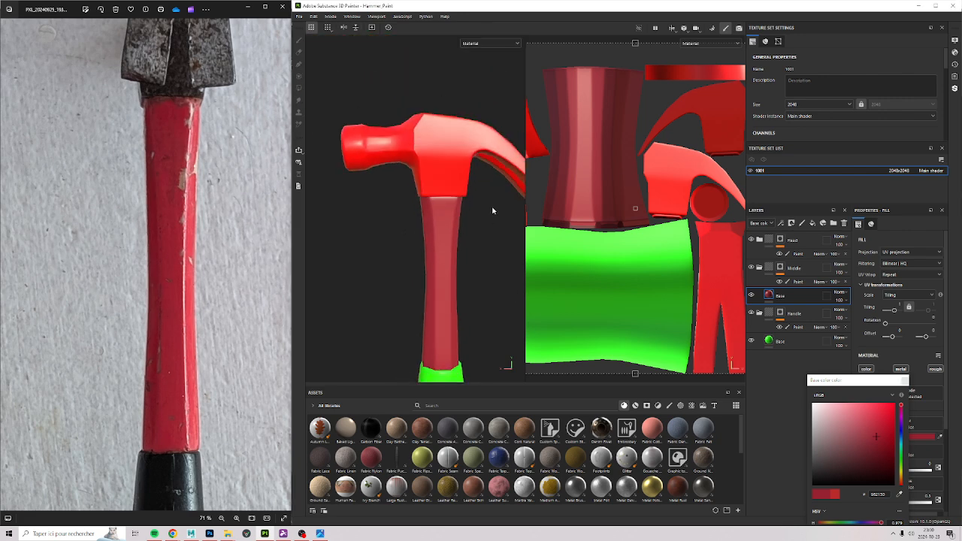
middle_click_drag(462, 249, 475, 170, "alt")
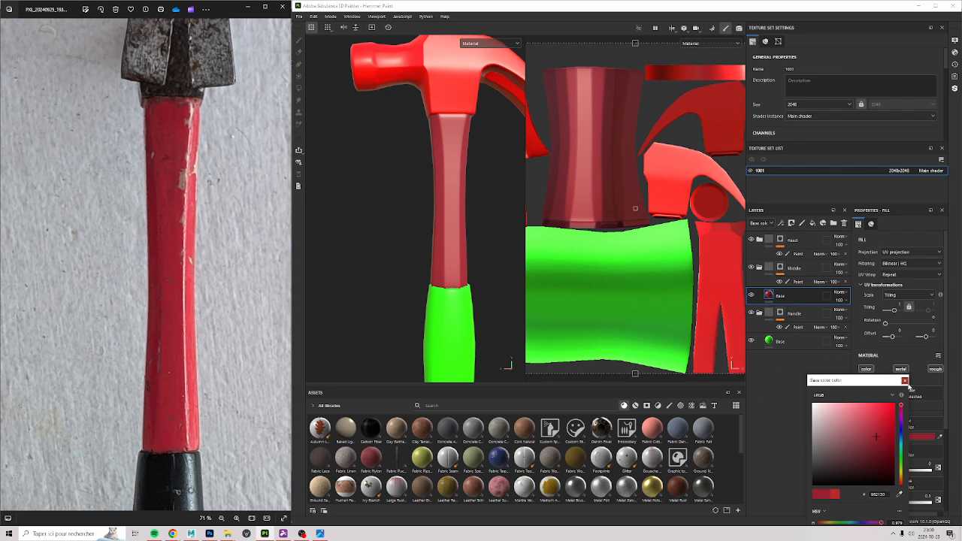
left_click(96, 107)
left_click(905, 382)
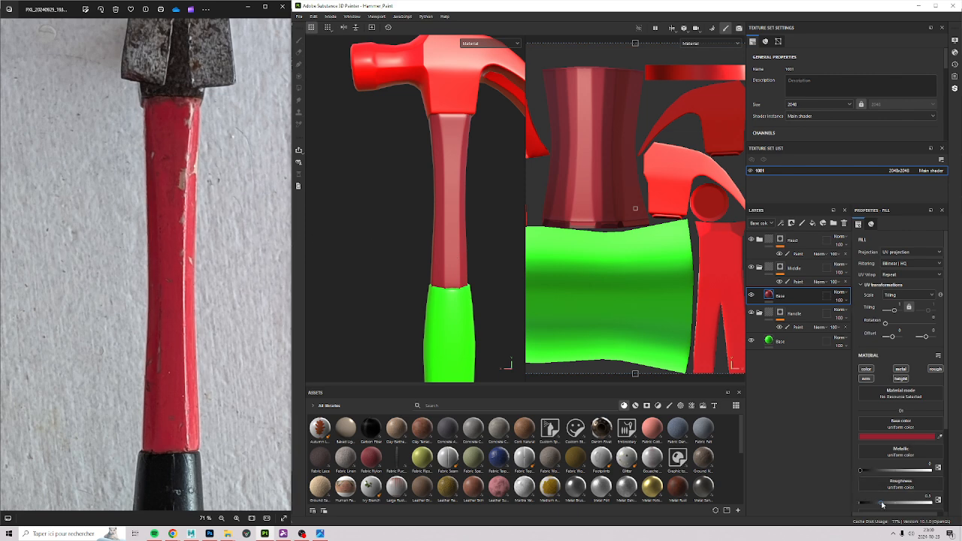
Try a slightly higher roughness on the Middle folder's Base fill and inspect the reflections on the red section.
left_click_drag(882, 506, 884, 508)
left_click_drag(394, 177, 427, 195, "alt")
scroll(428, 195, "up", 4)
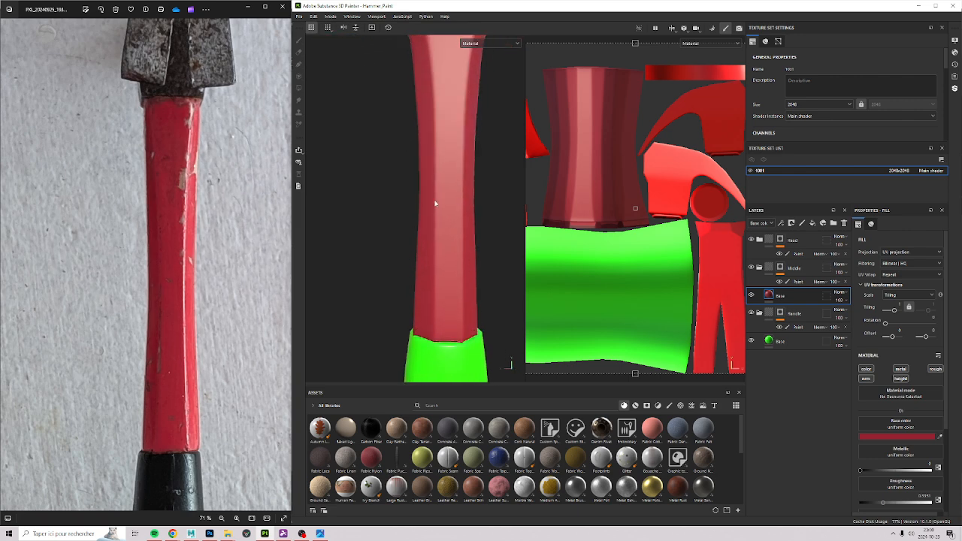
left_click_drag(406, 226, 373, 219, "alt")
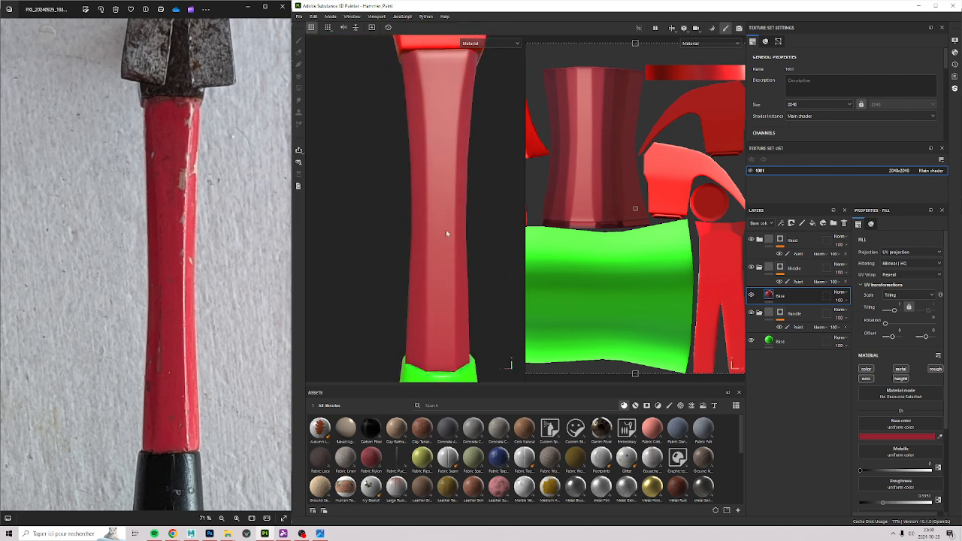
left_click_drag(446, 233, 417, 208, "alt")
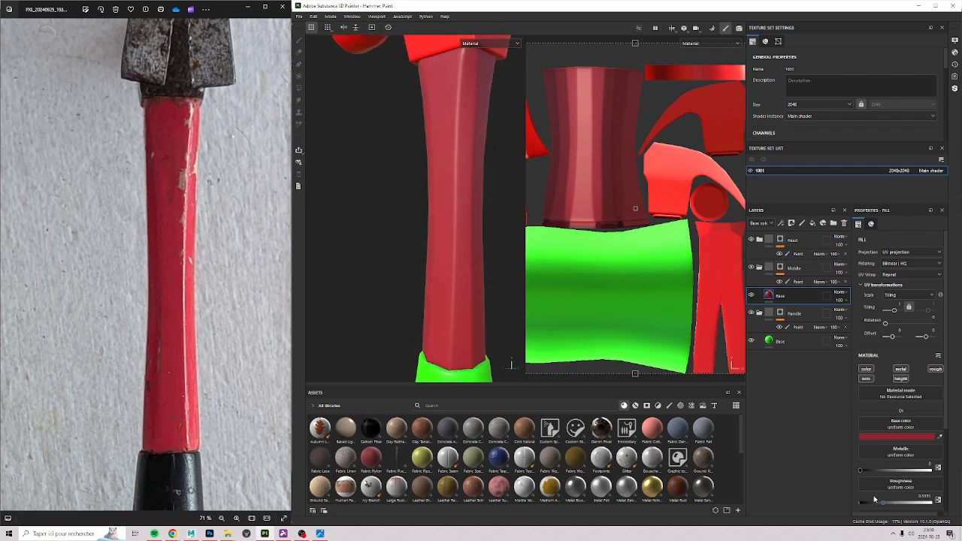
Lower the roughness of the Middle folder's Base fill to about 0.28 and compare its shine with the reference photo.
left_click_drag(883, 505, 872, 503)
scroll(166, 370, "up", 3)
left_click_drag(453, 233, 496, 233, "alt")
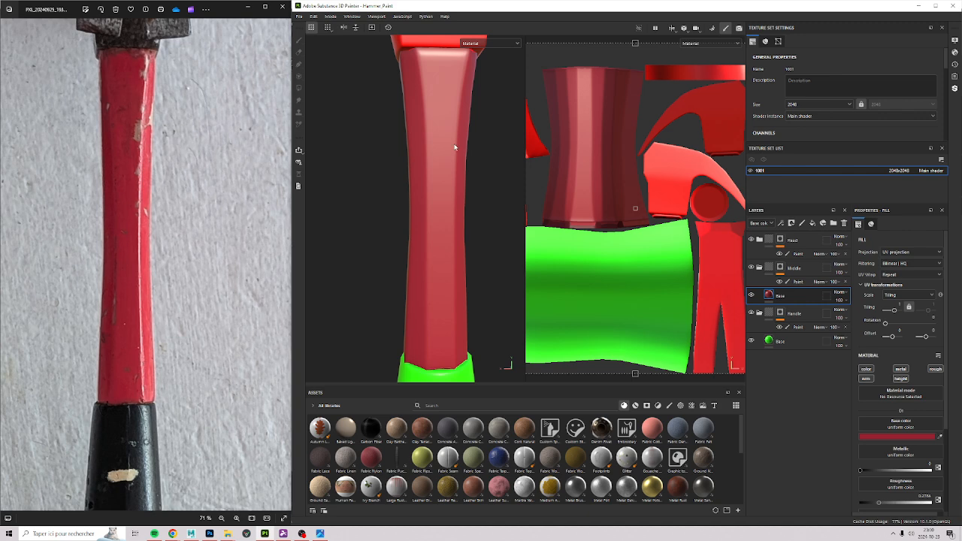
left_click_drag(464, 157, 437, 241, "alt")
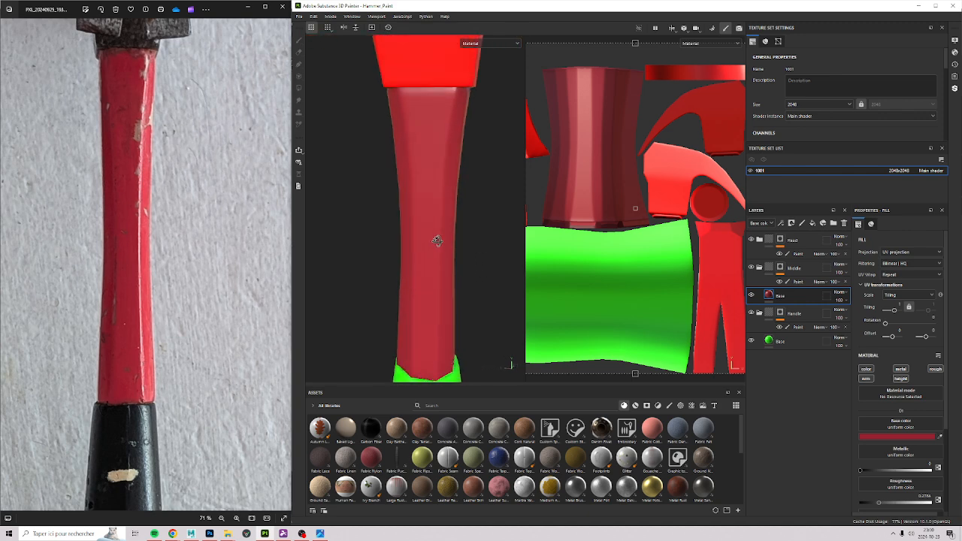
Add a fill layer above Base in the Middle folder and search the material assets for "wood".
left_click(813, 223)
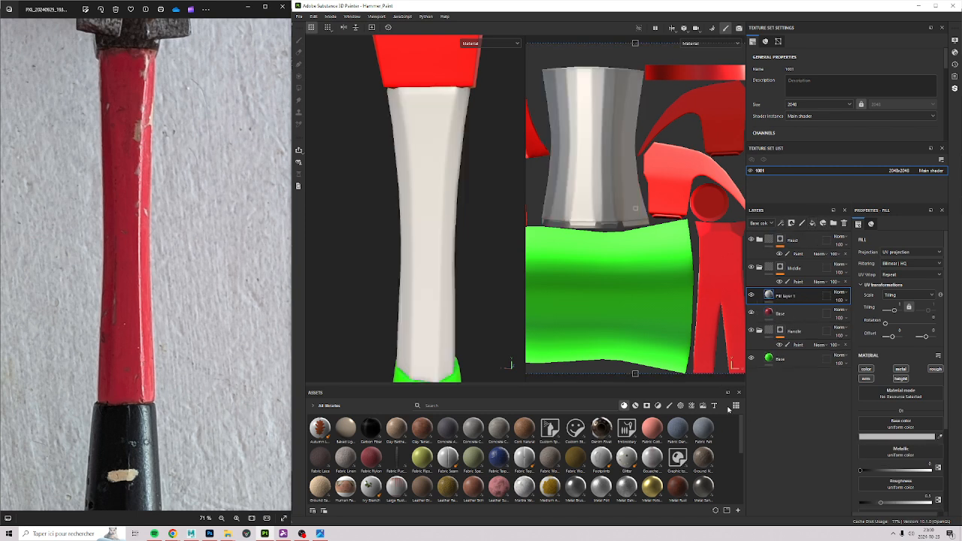
left_click(544, 406)
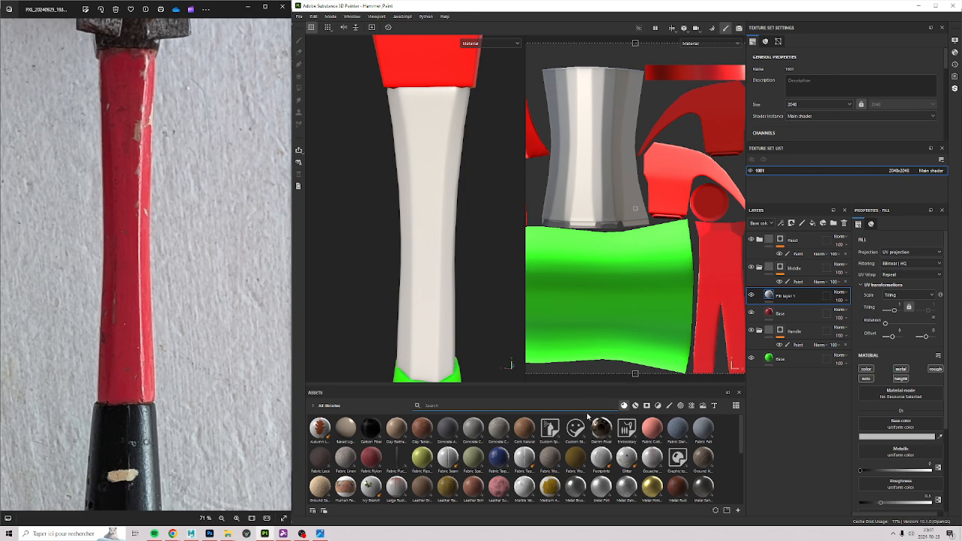
type("wood")
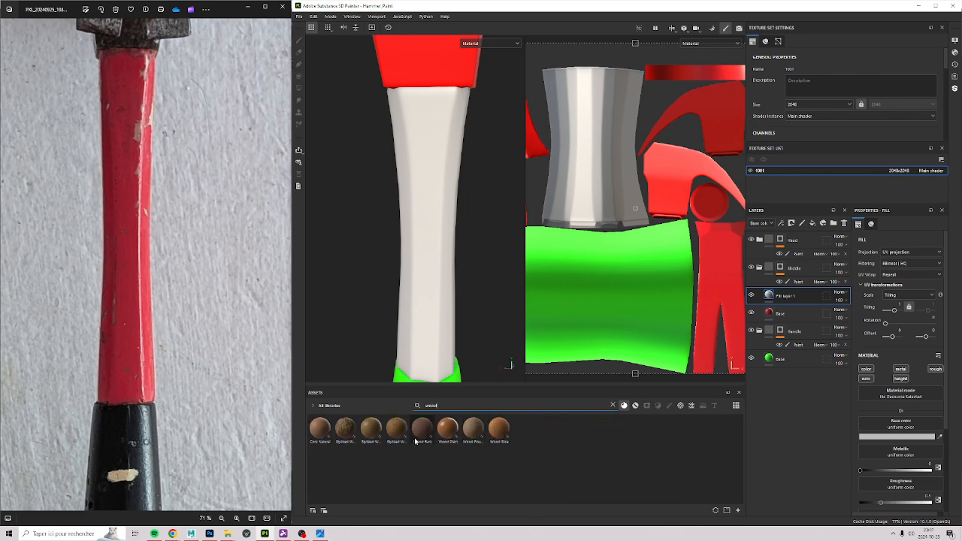
Try the Stylized Wood Plain material on the new fill layer and inspect it on the hammer's middle section.
mouse_move(370, 428)
left_mouse_down()
mouse_move(396, 430)
mouse_move(489, 390)
mouse_move(790, 342)
mouse_move(795, 318)
mouse_move(467, 440)
mouse_move(399, 427)
mouse_move(343, 485)
mouse_move(370, 444)
mouse_move(812, 295)
mouse_move(512, 438)
mouse_move(364, 443)
left_mouse_up()
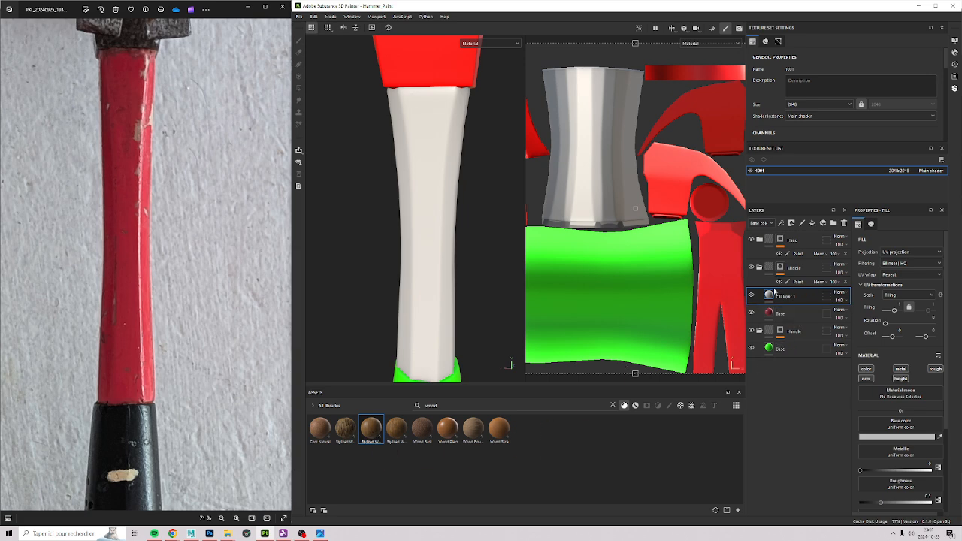
left_click_drag(770, 299, 770, 298)
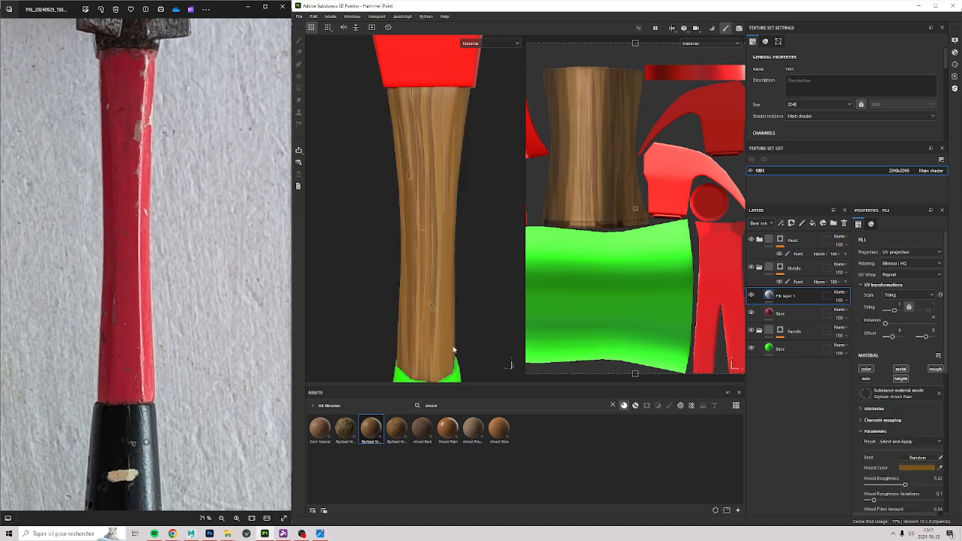
left_click_drag(371, 228, 415, 202, "alt")
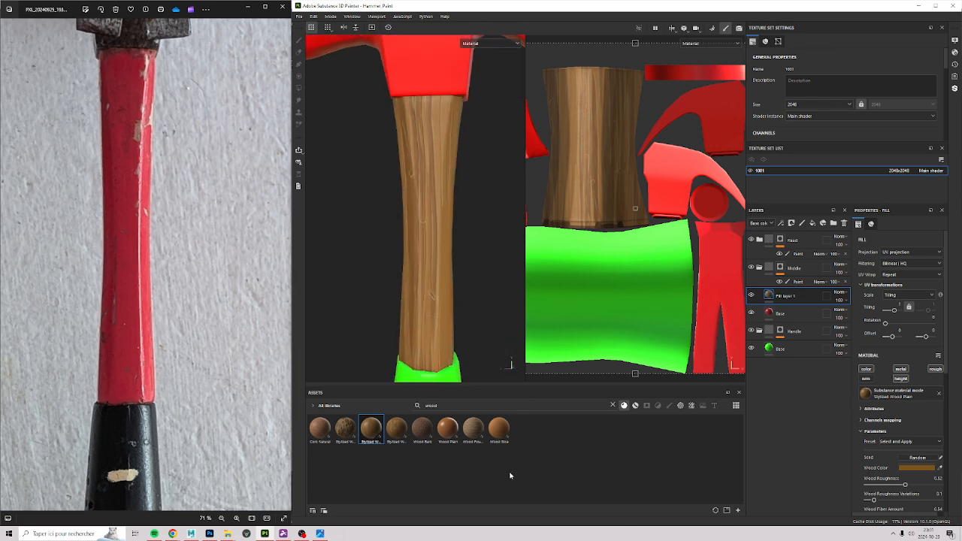
Apply the Wood Plain material to the new fill layer and rotate its texture 90 degrees so the grain runs lengthwise.
left_click(447, 430)
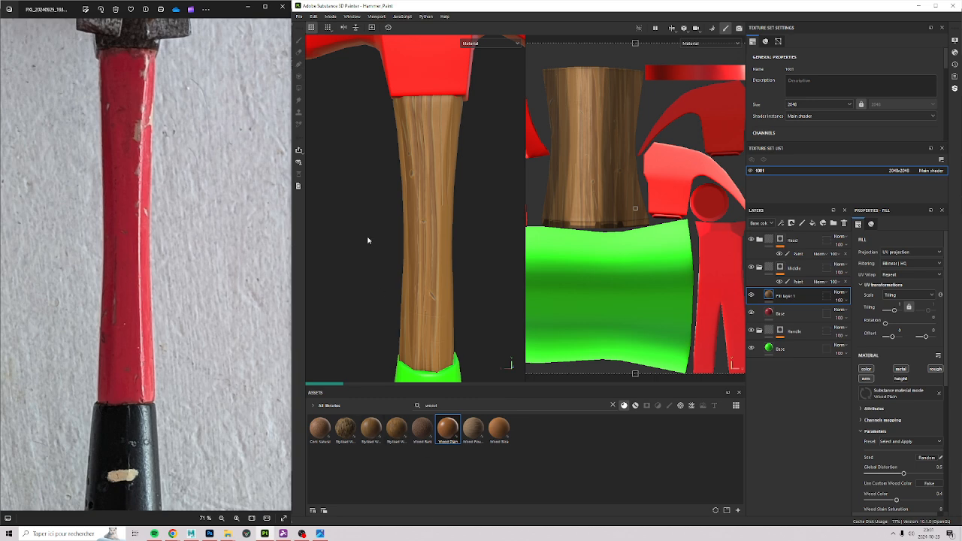
left_click_drag(389, 236, 419, 380, "alt")
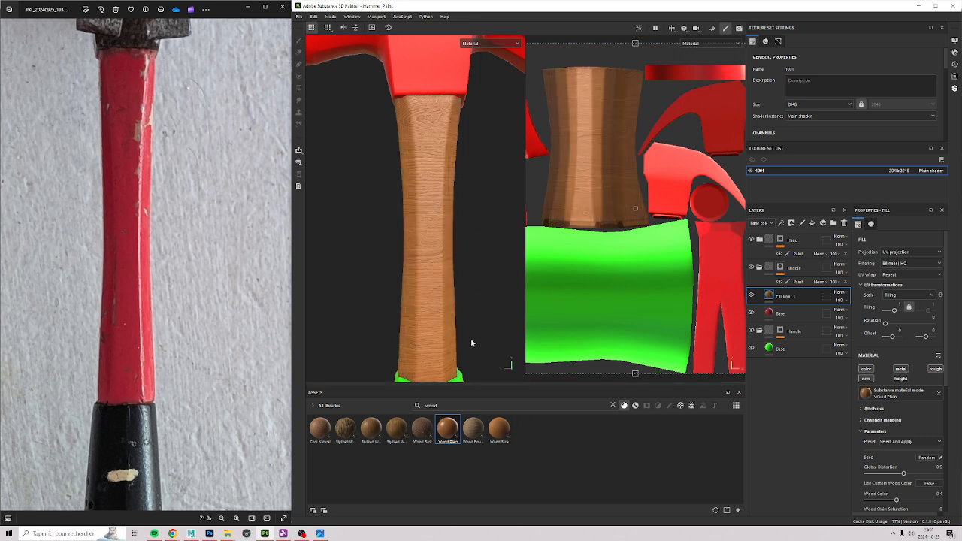
left_click_drag(472, 341, 434, 309, "alt")
middle_click_drag(424, 258, 418, 134, "alt")
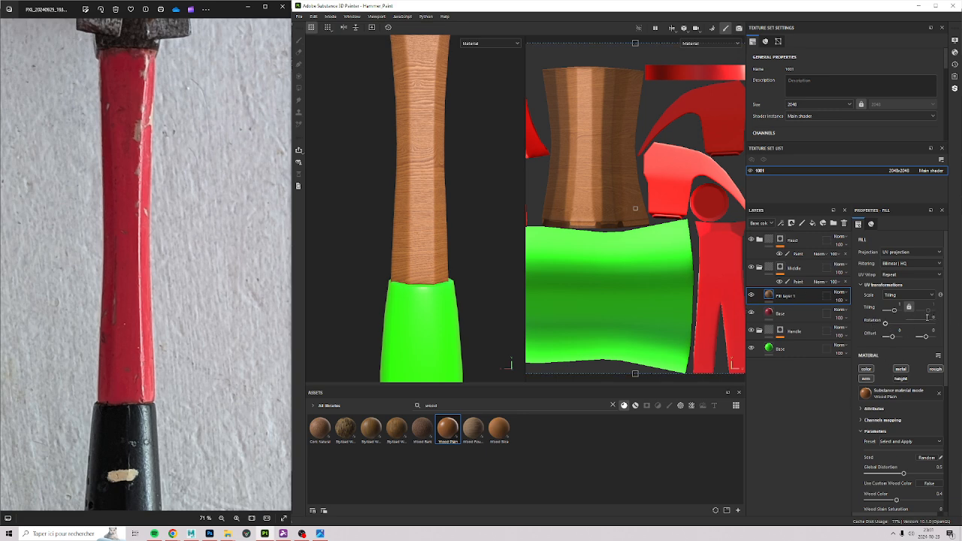
key("Return")
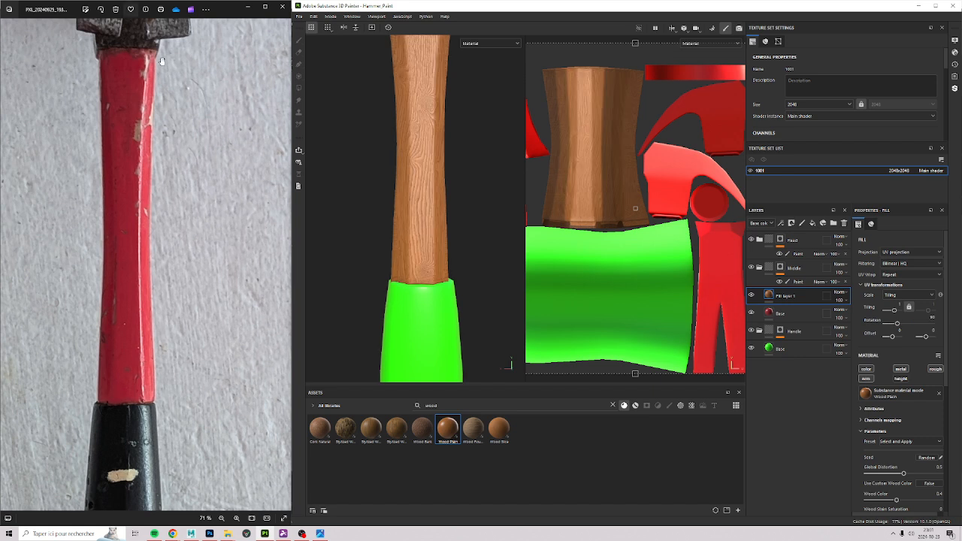
middle_click_drag(445, 188, 403, 195, "alt")
Set the Wood Plain material's Knots Intensity to 0 and check the grain on the middle section.
scroll(867, 407, "down", 4)
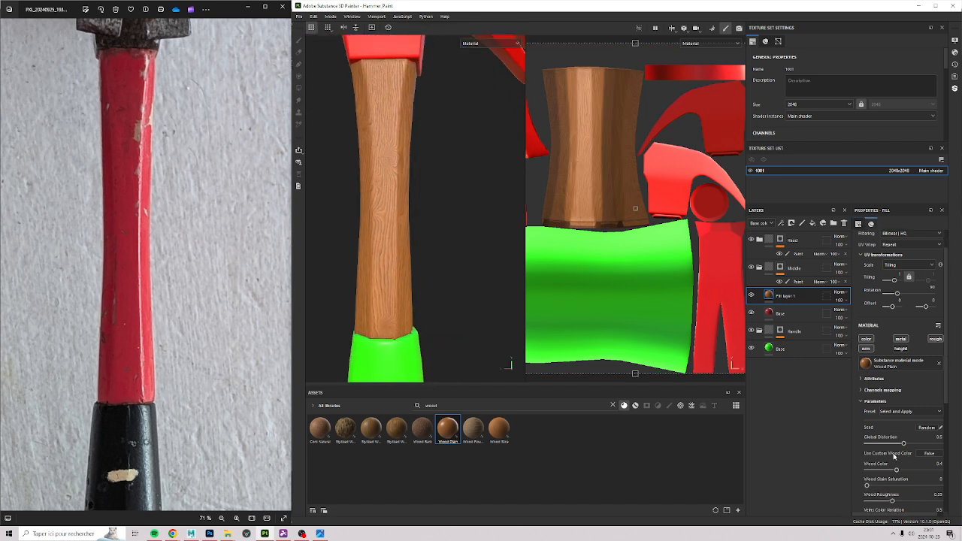
scroll(902, 463, "down", 3)
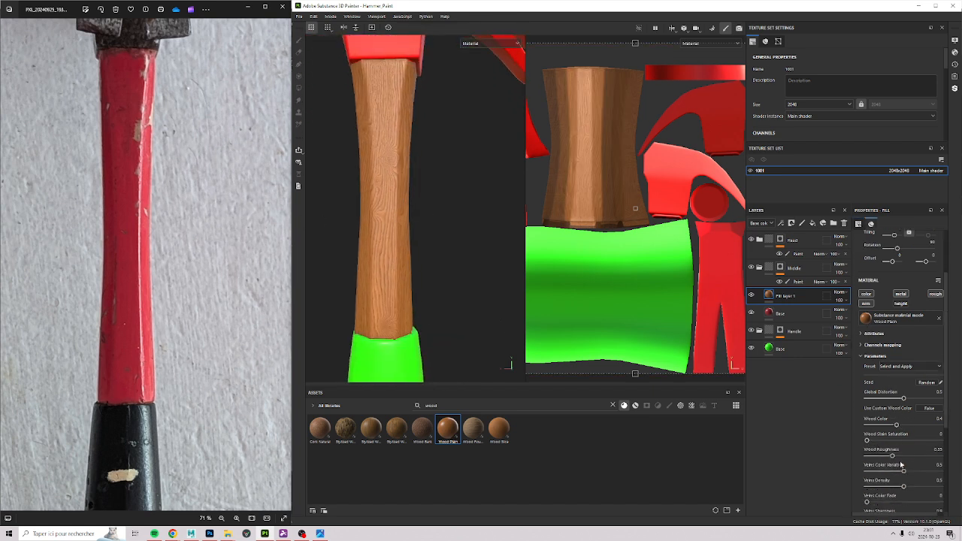
scroll(903, 455, "down", 7)
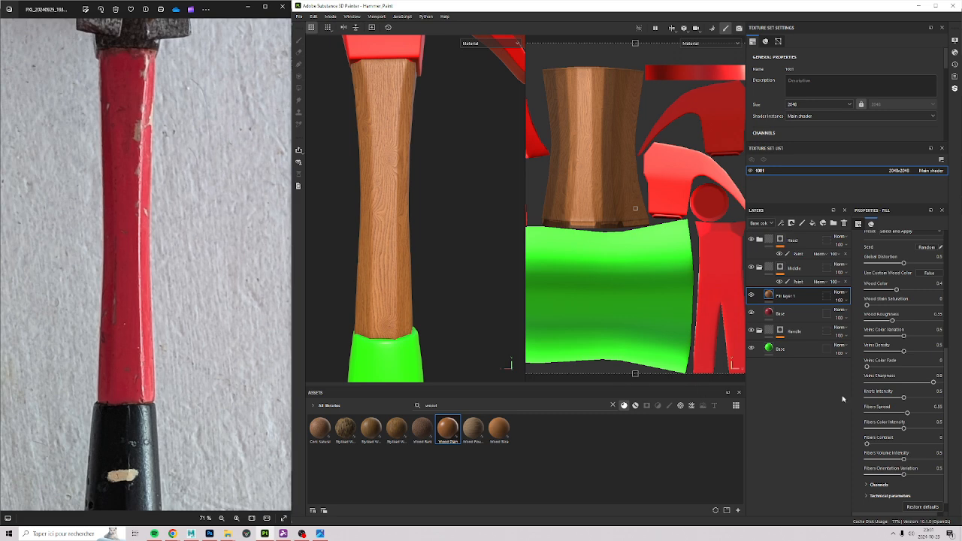
left_click_drag(880, 399, 778, 399)
scroll(403, 179, "up", 3)
scroll(404, 179, "down", 4)
left_click_drag(404, 179, 437, 172, "alt")
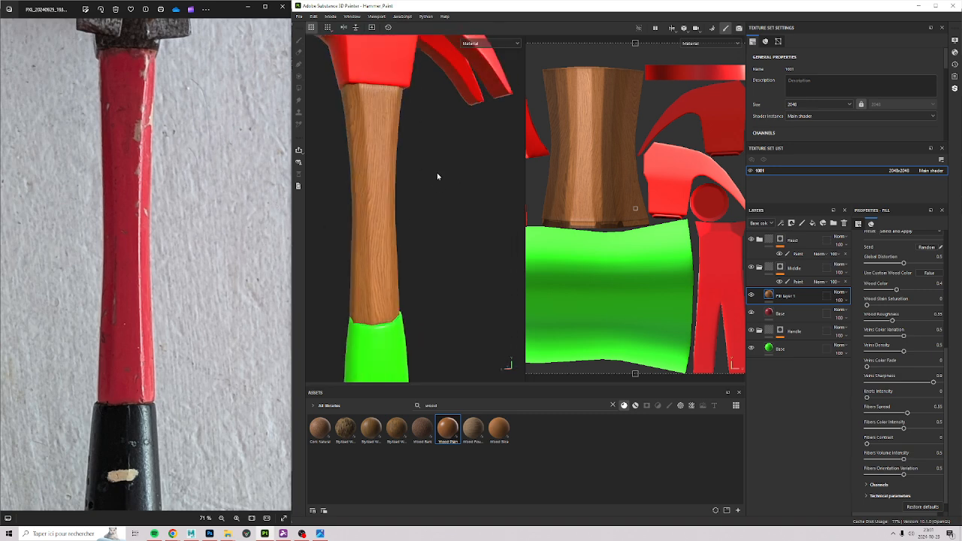
Rename the wood fill layer WoodBase and move it below the red Base layer in the Middle folder.
scroll(159, 181, "up", 5)
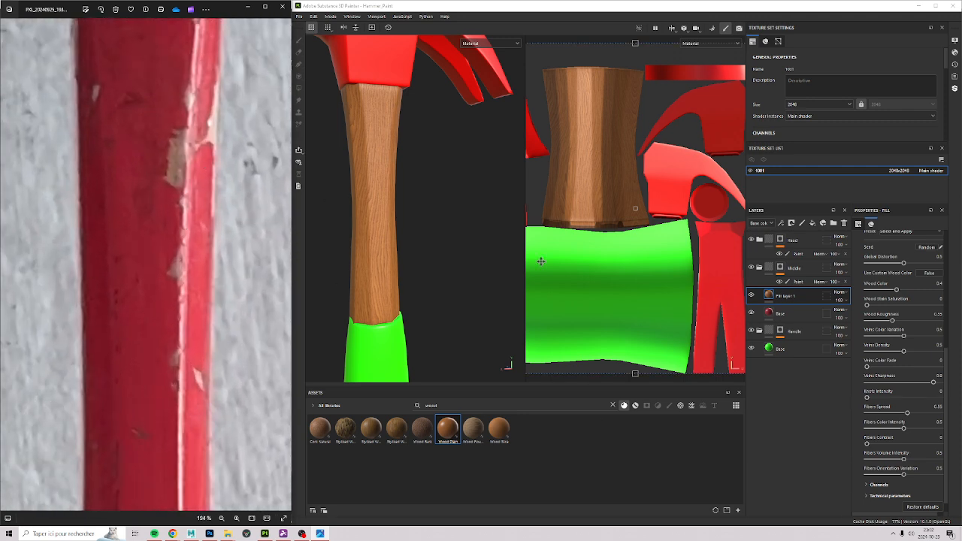
left_click(791, 297)
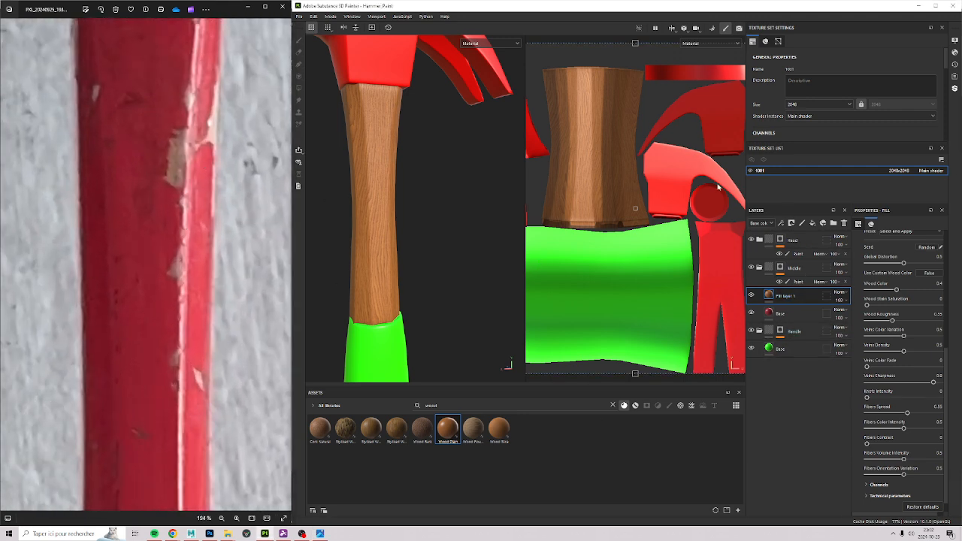
left_click_drag(405, 238, 442, 208, "alt")
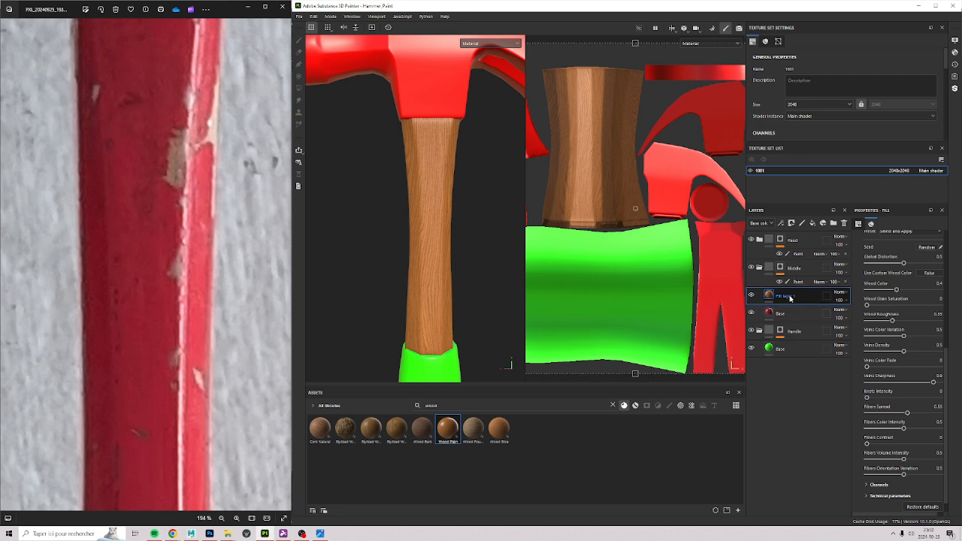
double_click(810, 299)
type("WoodBase")
key("Return")
left_click_drag(793, 298, 787, 316)
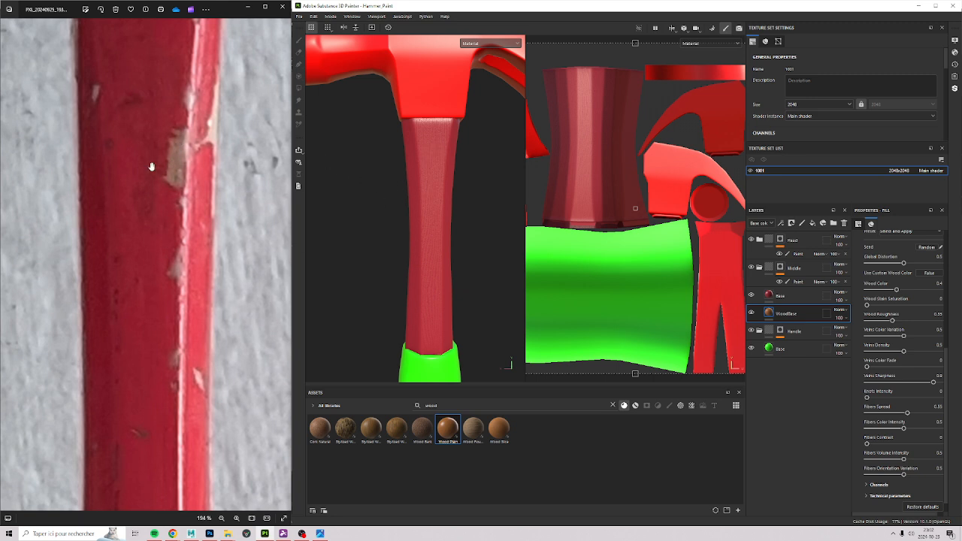
Hide the red Base layer and set WoodBase's Wood Color to 0.3, using the bare wood in the chipped-paint photo as reference.
scroll(467, 237, "up", 6)
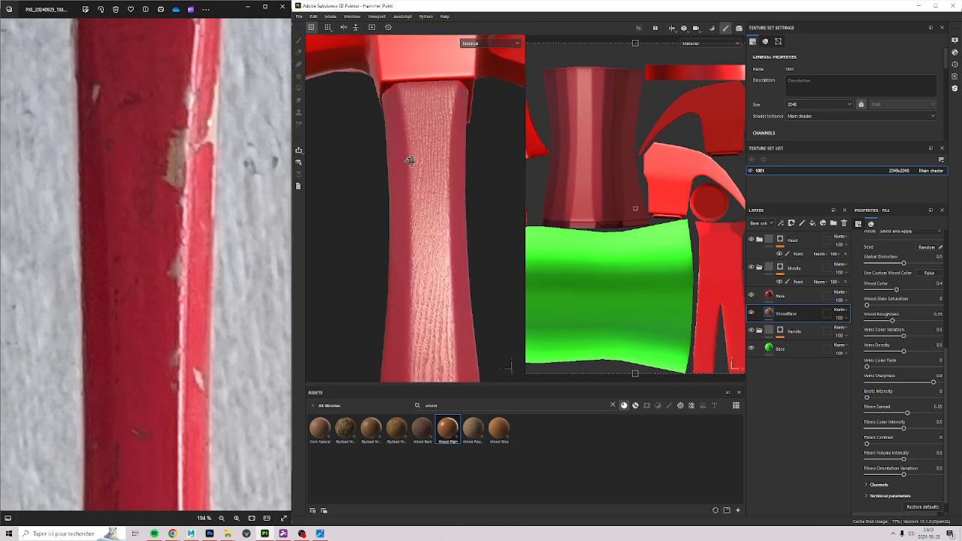
left_click(283, 264)
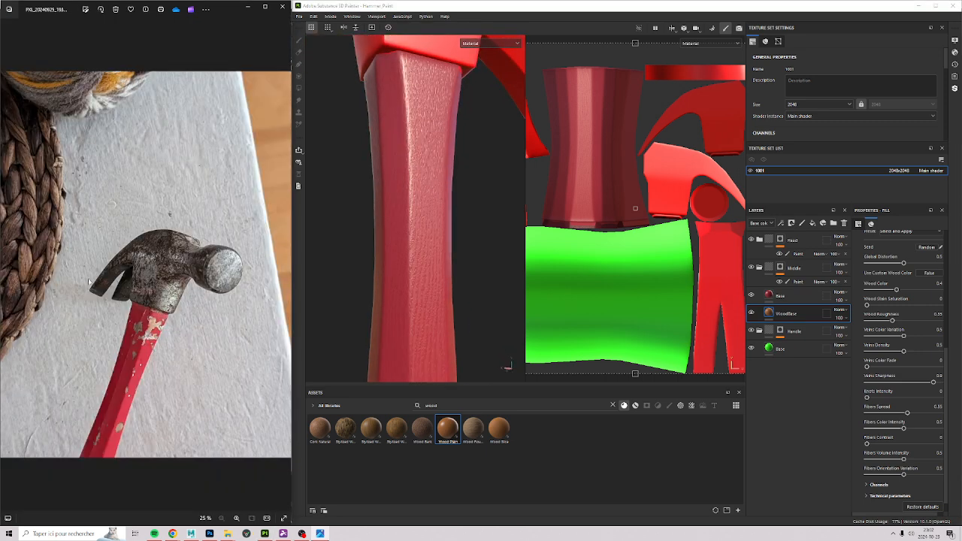
scroll(165, 340, "up", 8)
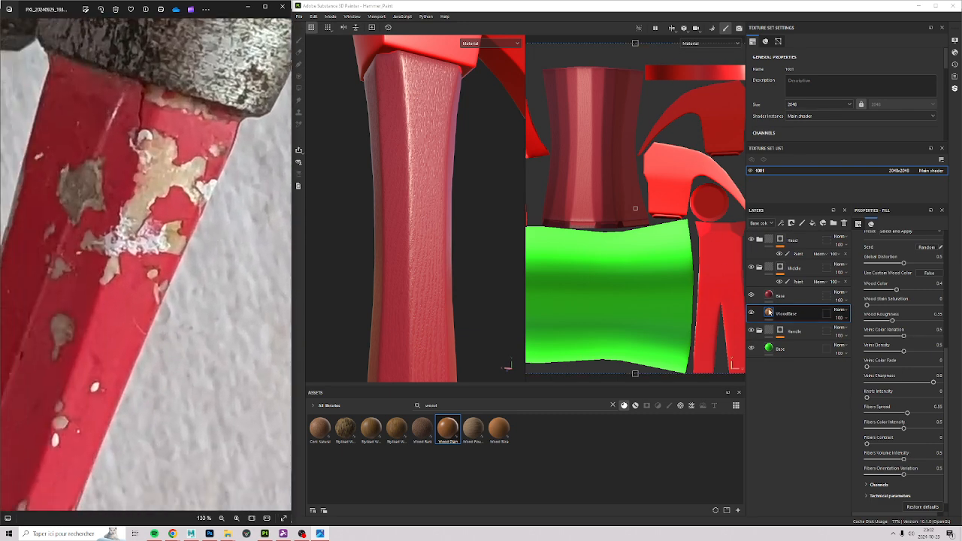
left_click(751, 295)
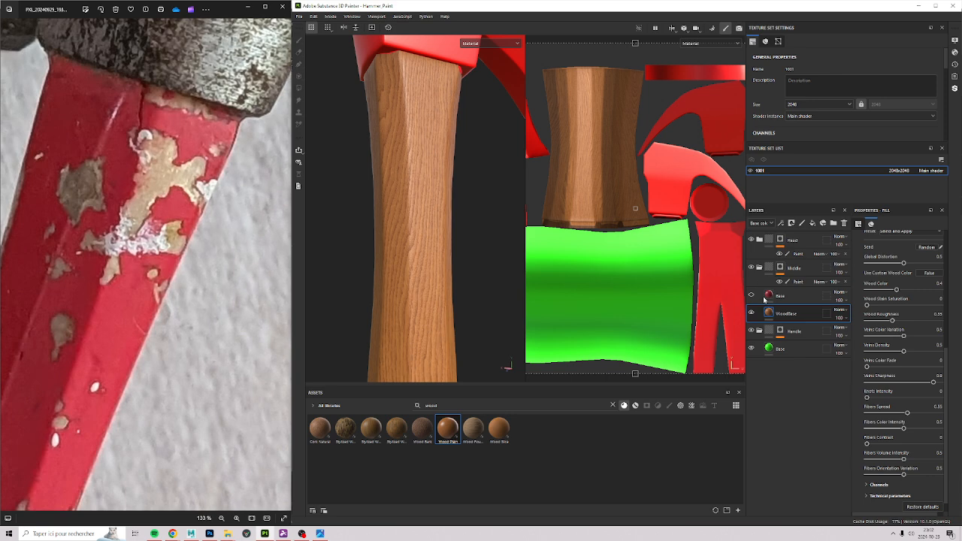
scroll(890, 514, "down", 1)
scroll(894, 374, "up", 6)
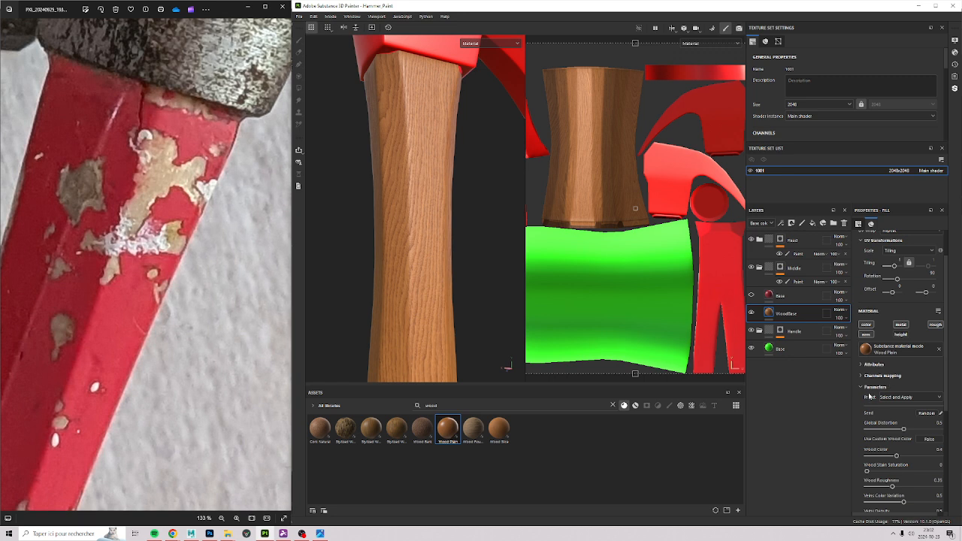
scroll(877, 446, "down", 1)
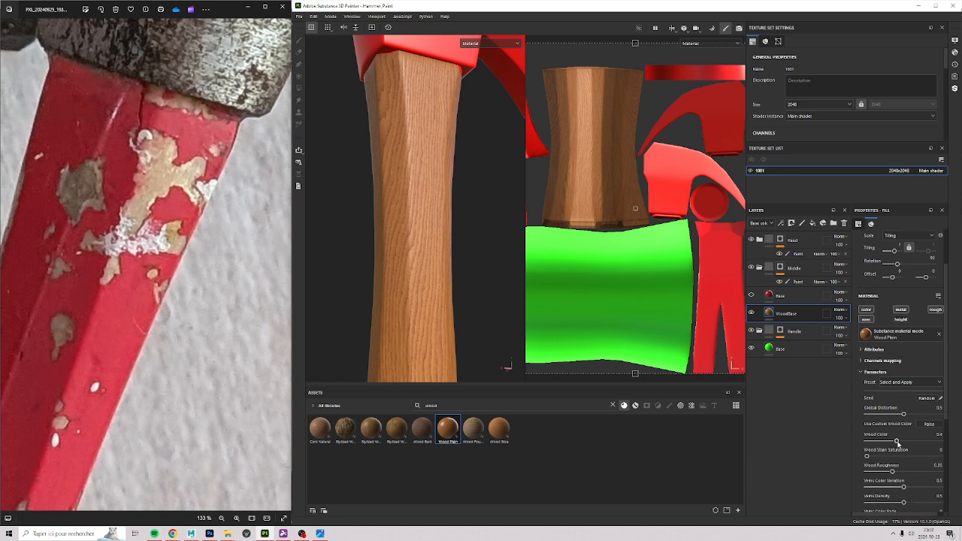
mouse_move(898, 441)
left_mouse_down()
mouse_move(885, 442)
mouse_move(900, 441)
left_mouse_up()
left_click(893, 441)
left_click_drag(415, 179, 427, 188, "alt")
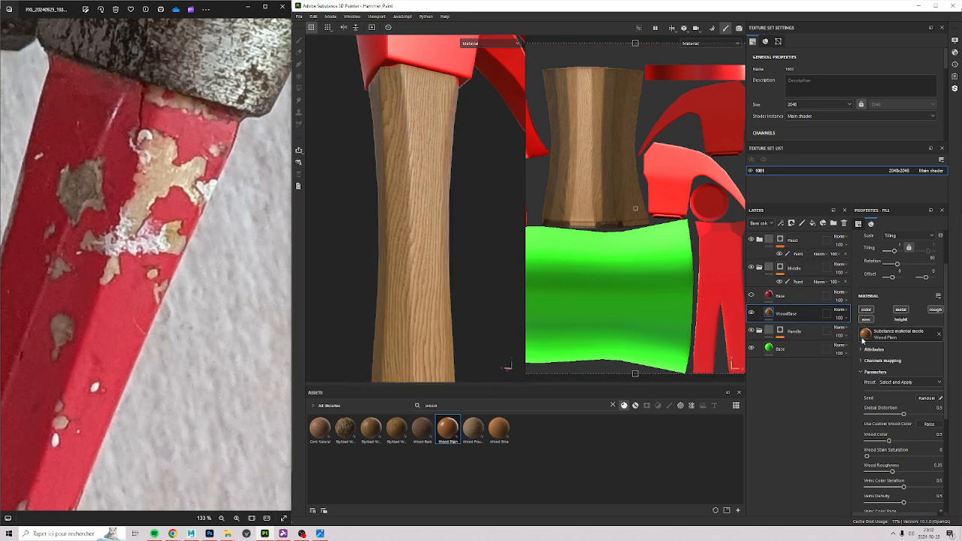
Add a Contrast Luminosity filter to the WoodBase layer.
scroll(922, 462, "down", 1)
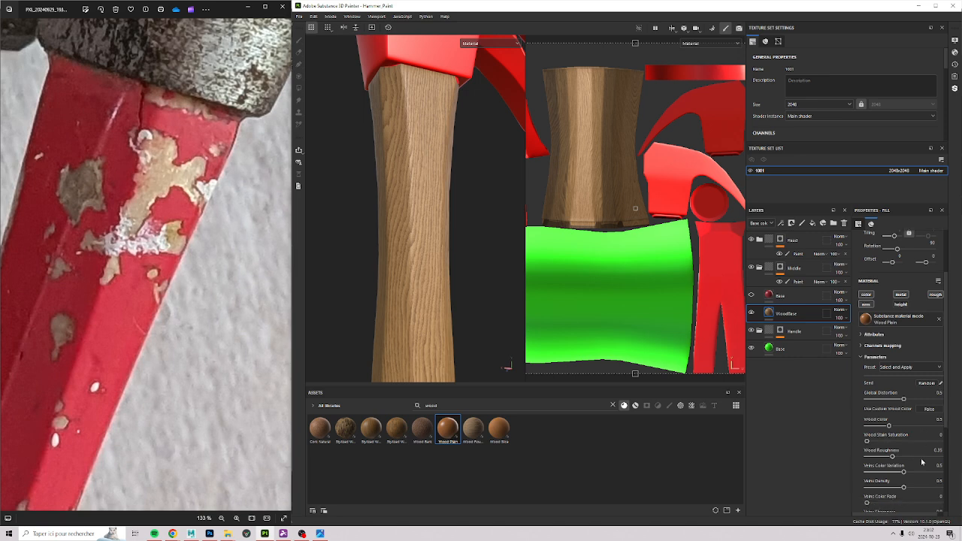
scroll(919, 435, "down", 3)
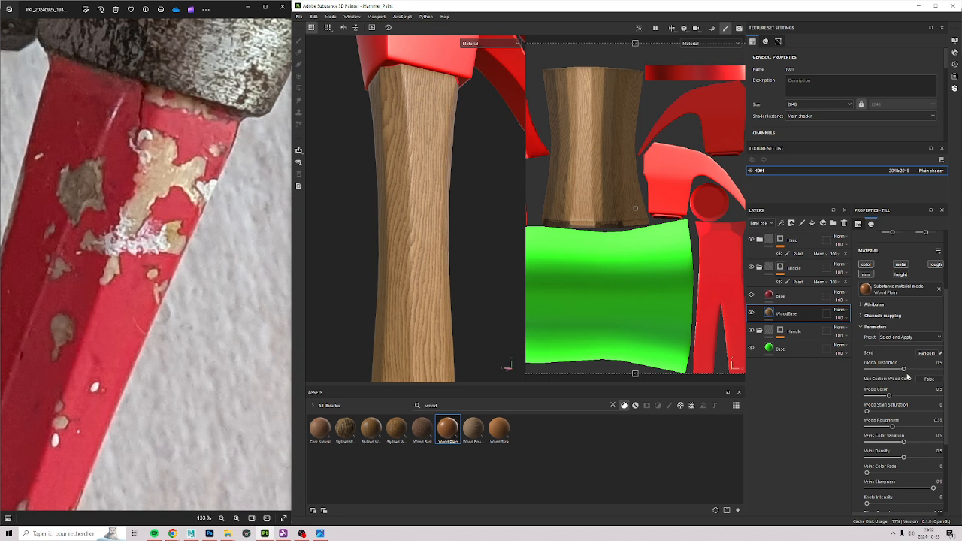
scroll(906, 460, "down", 1)
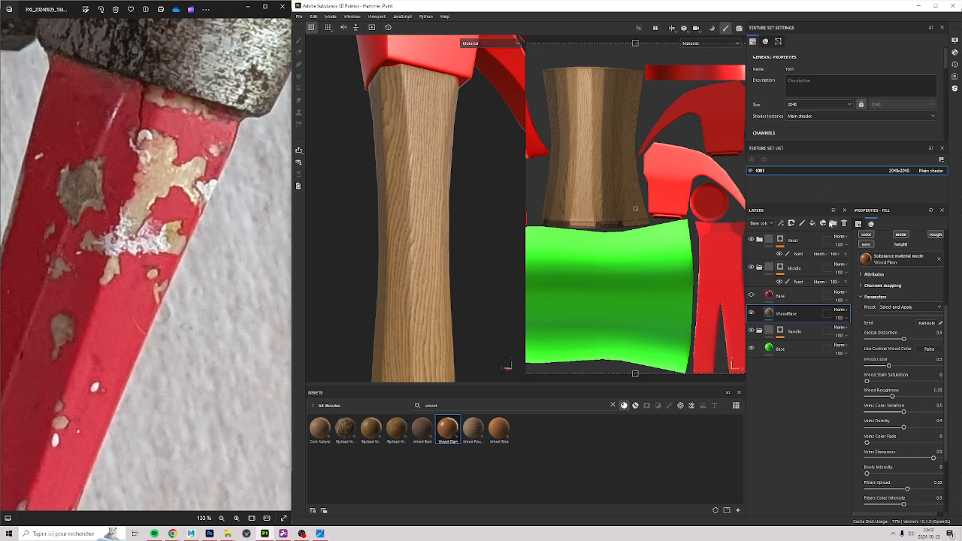
left_click(781, 223)
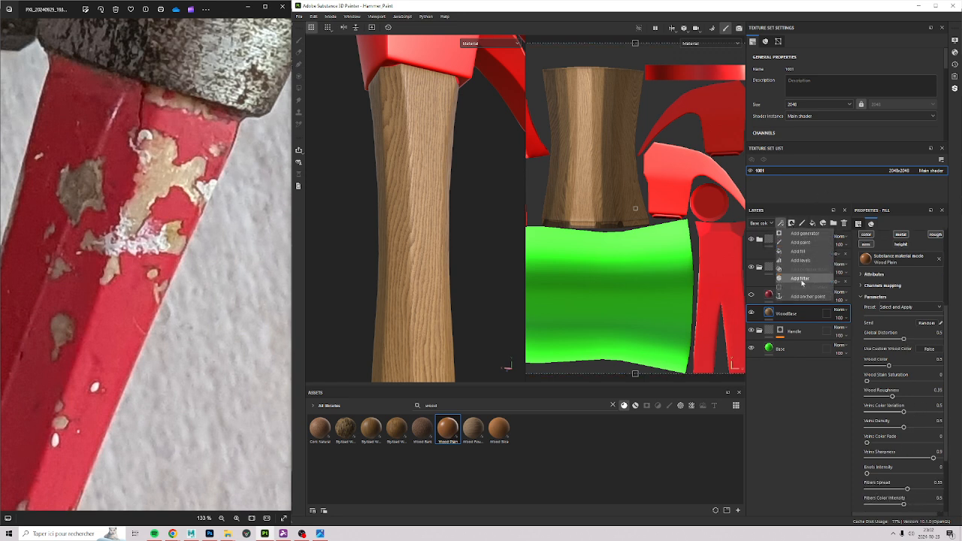
left_click(801, 279)
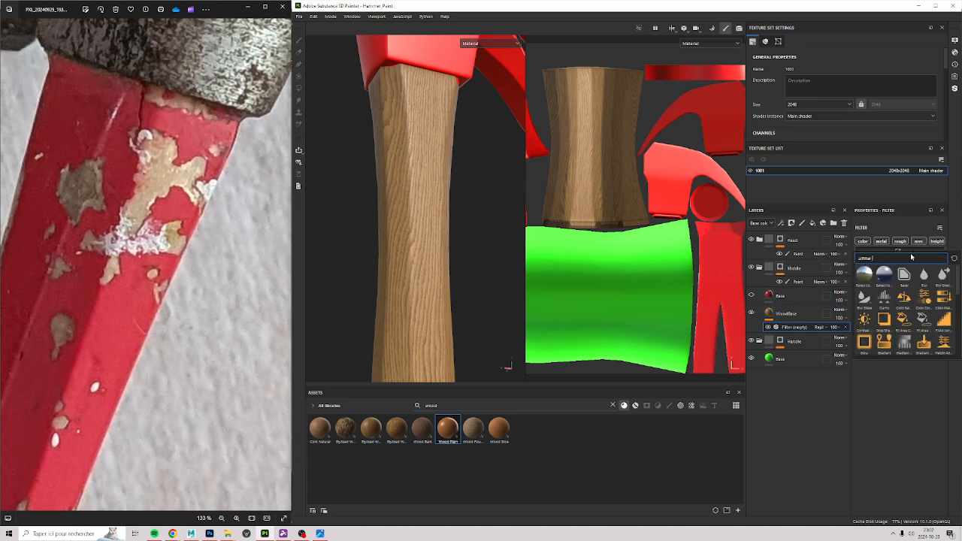
type("cont")
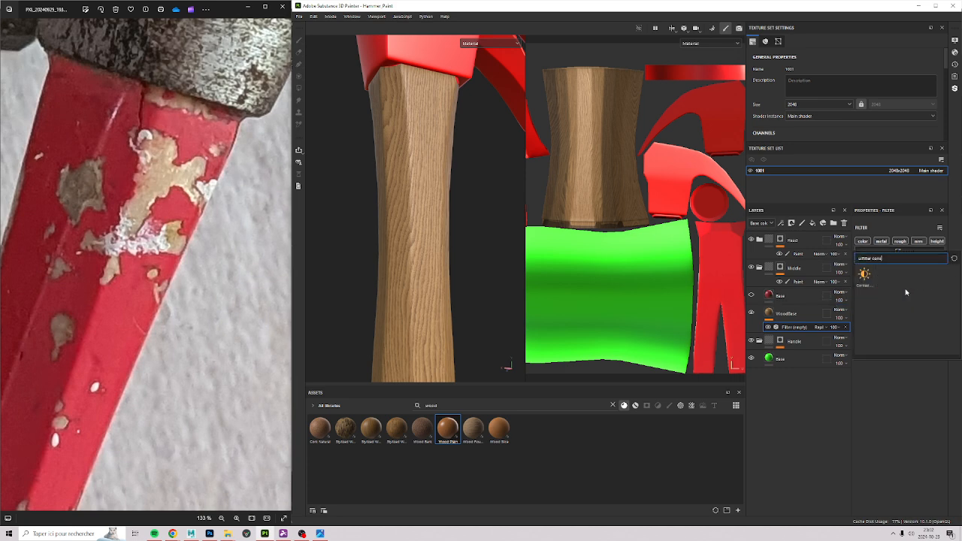
left_click(864, 275)
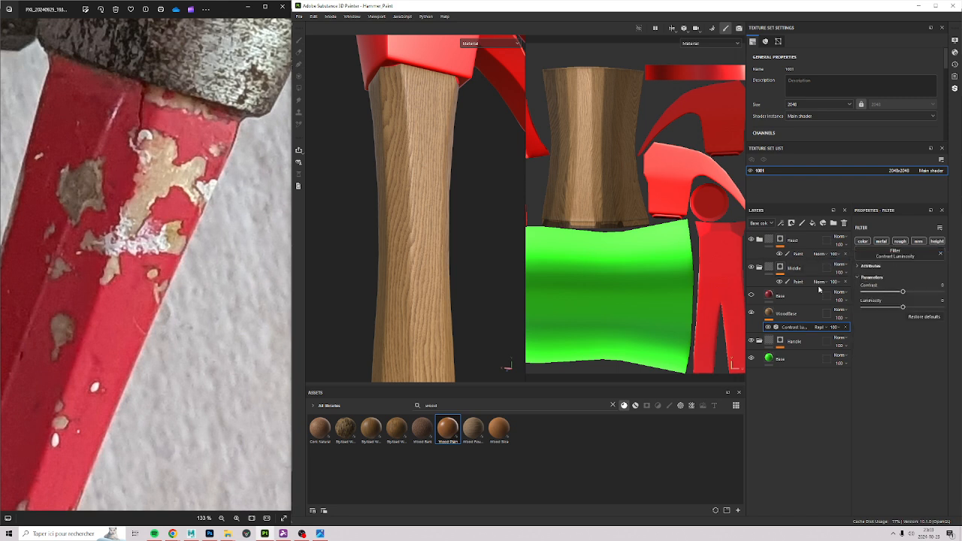
Lower the filter's Contrast to about -0.64 and inspect the softened wood on the middle section.
left_click_drag(903, 291, 873, 293)
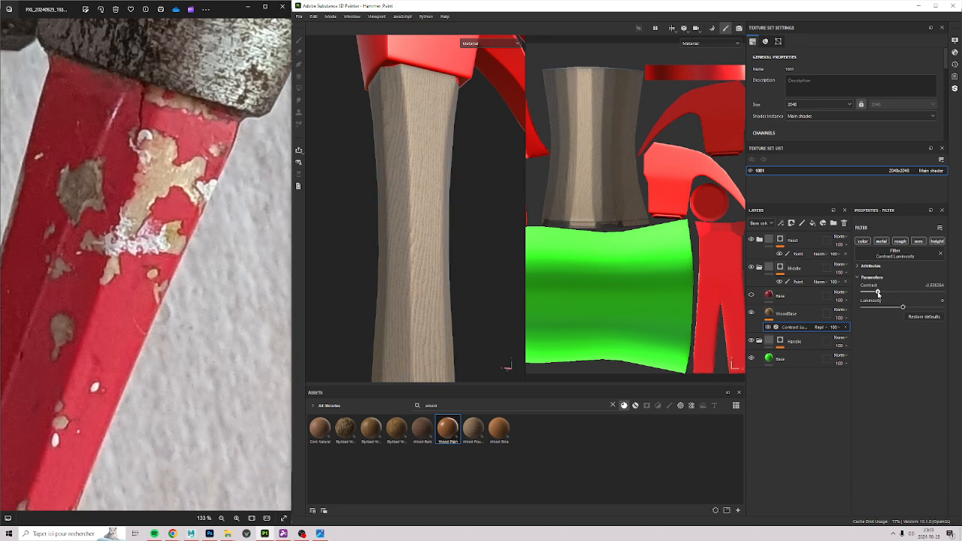
left_click_drag(442, 255, 421, 167, "alt")
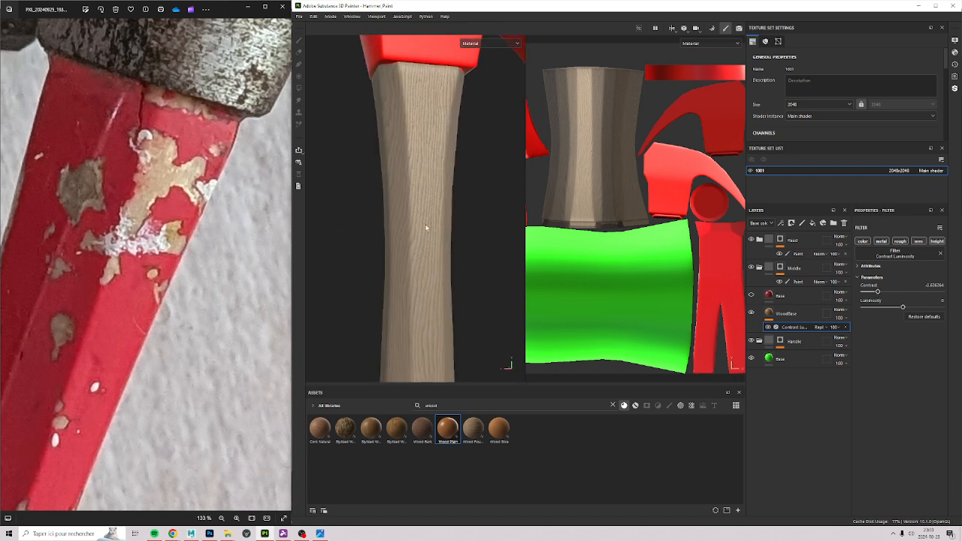
middle_click_drag(456, 148, 438, 209, "alt")
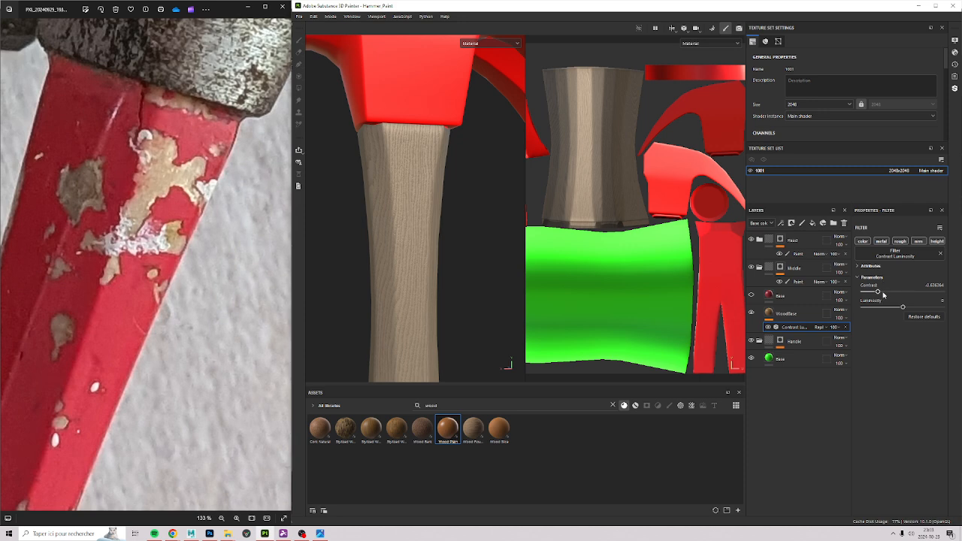
Set the Contrast Luminosity filter's Contrast to about -0.46 and Luminosity to about 0.07, and inspect the wood on the middle section.
left_click_drag(883, 293, 906, 309)
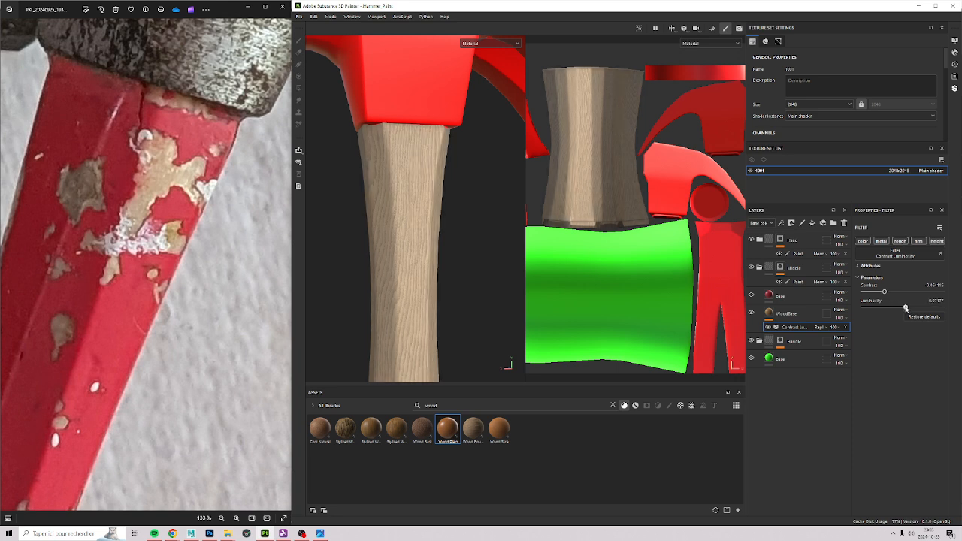
right_click_drag(387, 216, 415, 287, "alt")
middle_click_drag(377, 307, 400, 195, "alt")
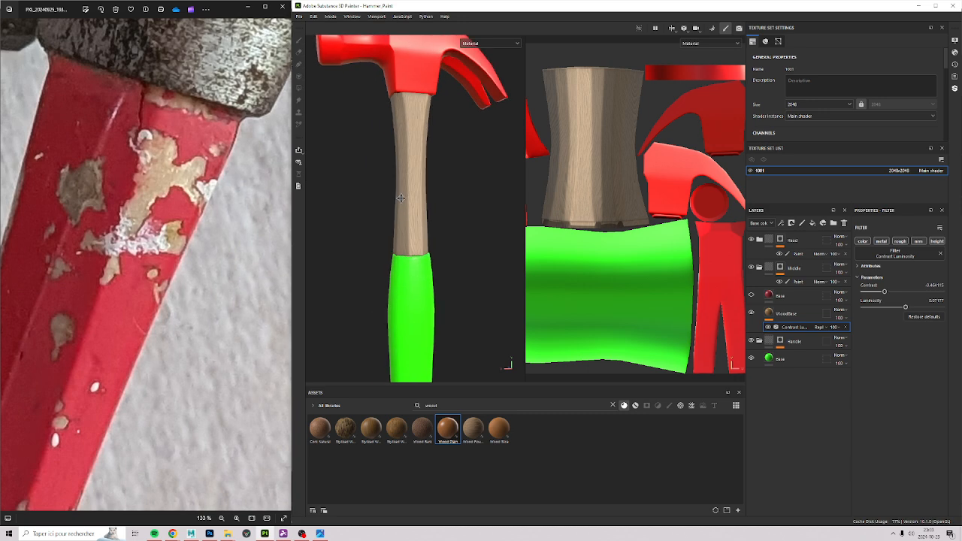
right_click_drag(402, 197, 441, 106, "alt")
middle_click_drag(441, 107, 432, 236, "alt")
left_click_drag(432, 236, 399, 200, "alt")
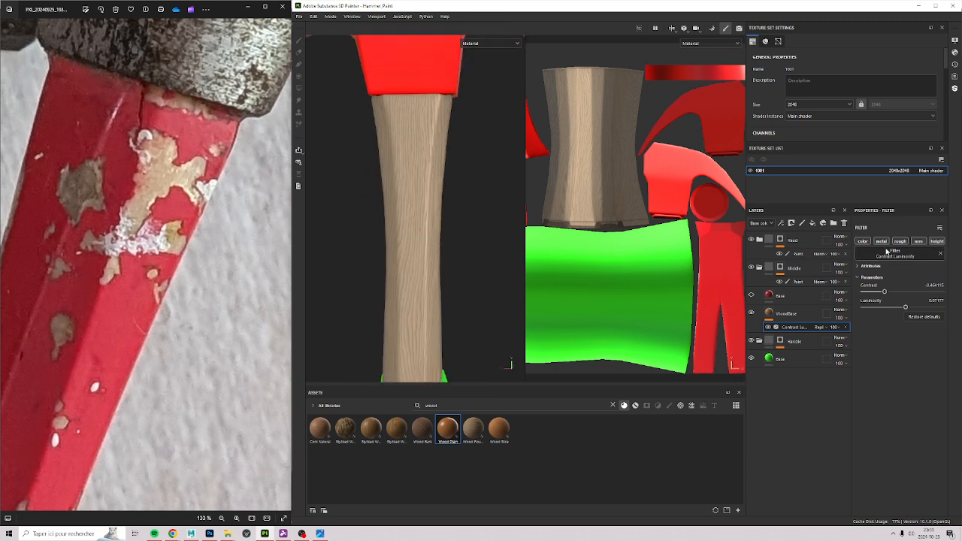
Add a Levels effect to the WoodBase layer and try lifting the dark output level of its base color.
left_click(791, 319)
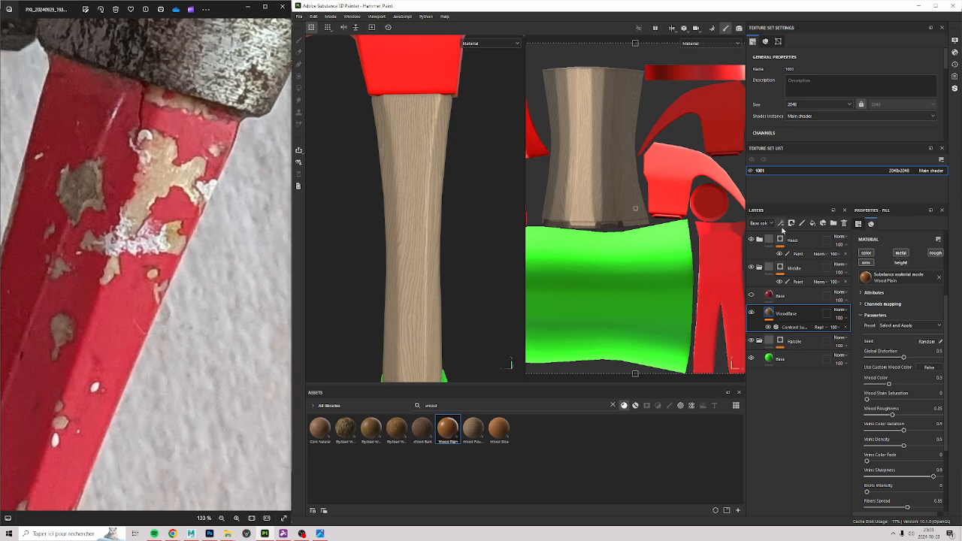
left_click(781, 224)
left_click(801, 261)
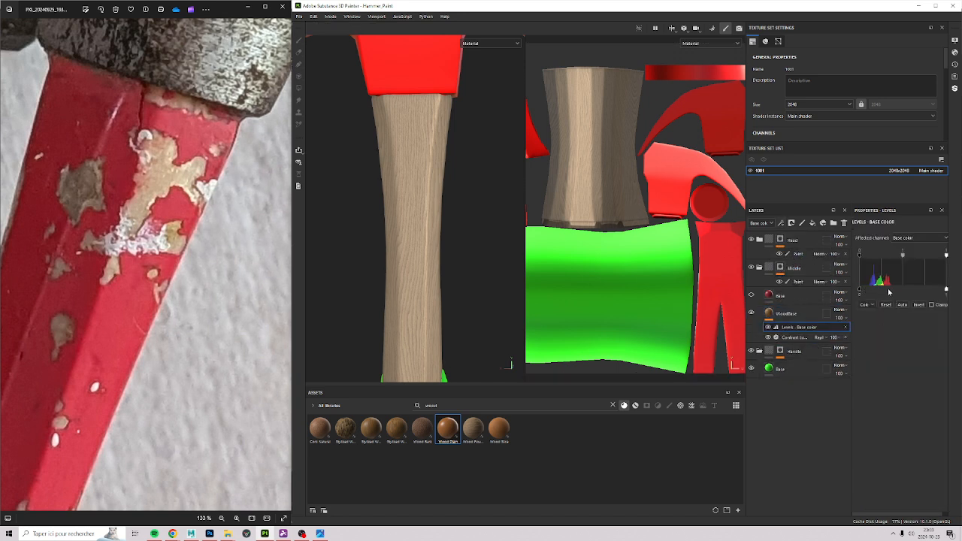
left_click_drag(861, 291, 875, 291)
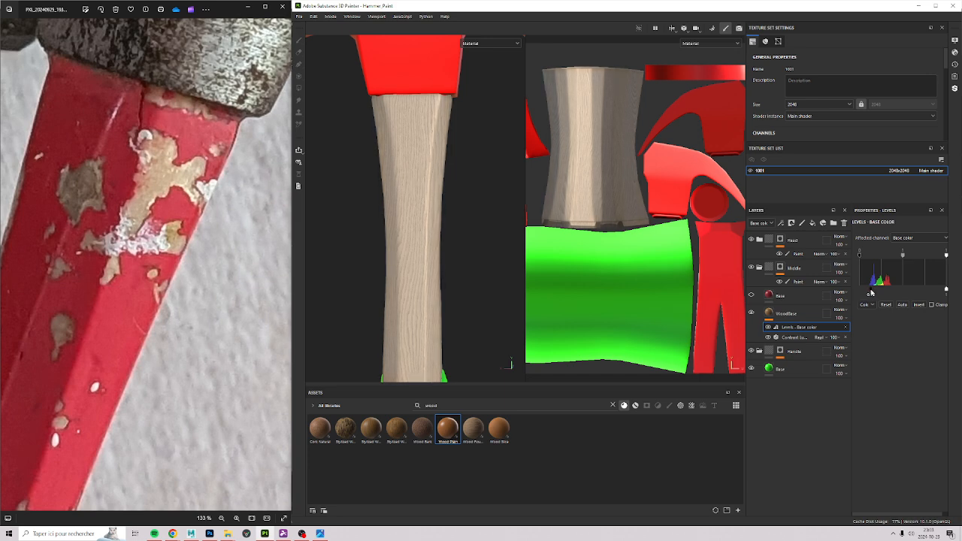
Try the Levels effect on only the Red component of the base color and remove the effect from WoodBase.
left_click(911, 237)
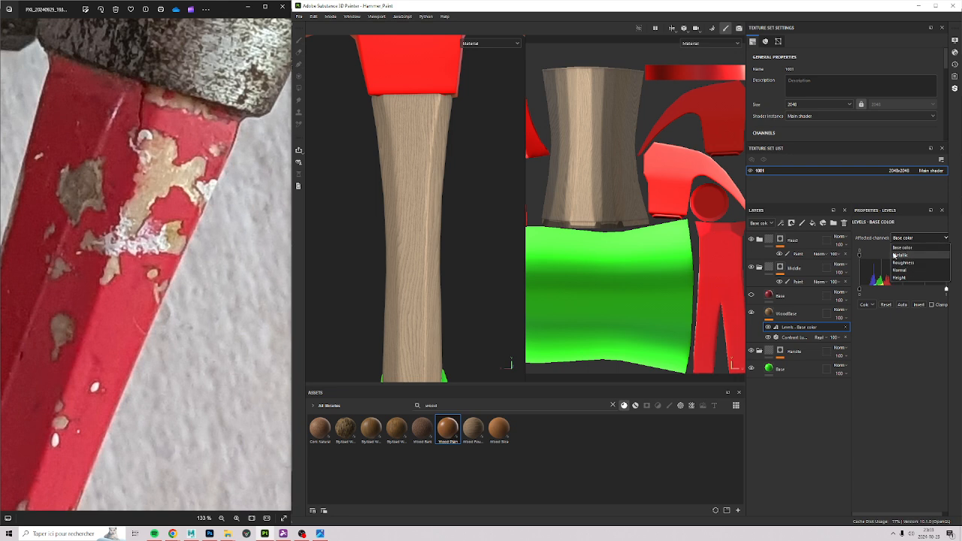
left_click(880, 253)
left_click(866, 304)
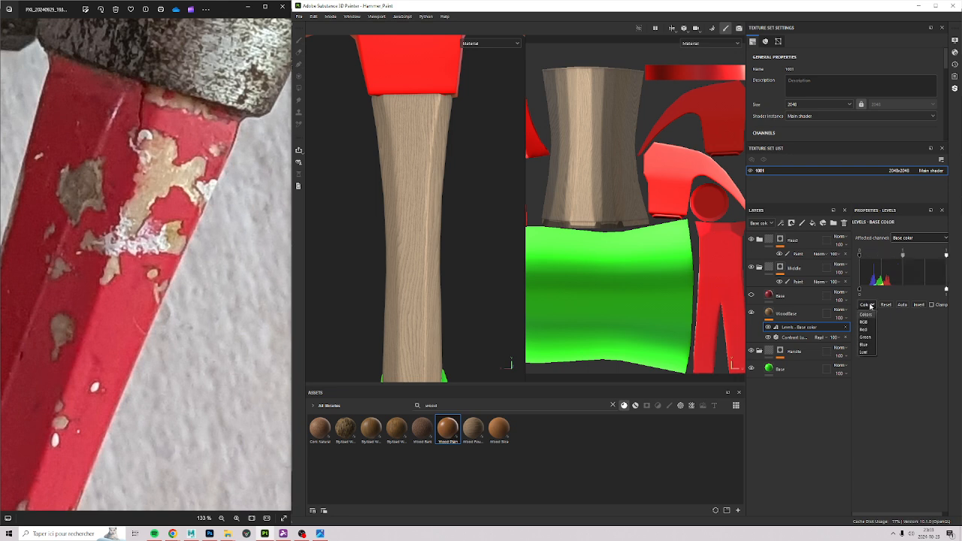
left_click(869, 329)
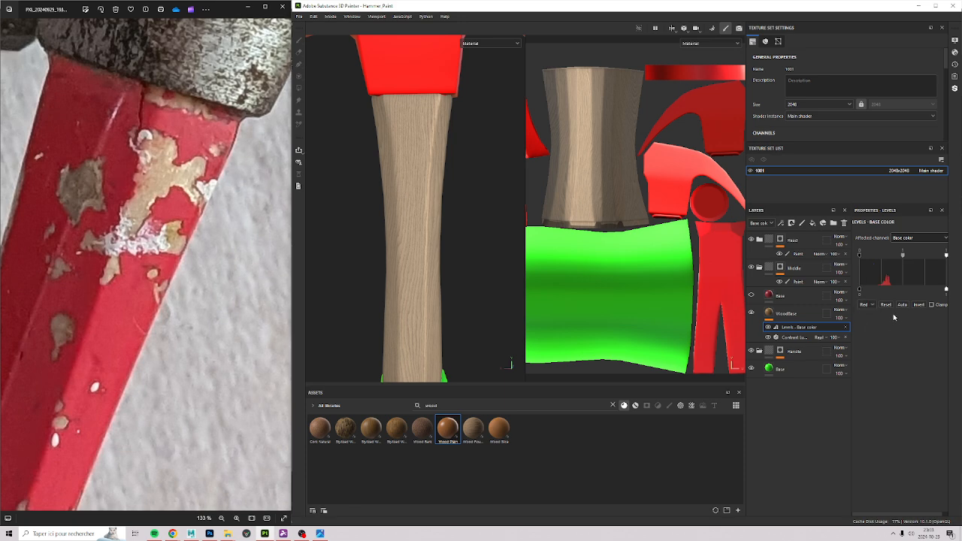
mouse_move(860, 293)
left_mouse_down()
mouse_move(883, 298)
mouse_move(862, 300)
left_mouse_up()
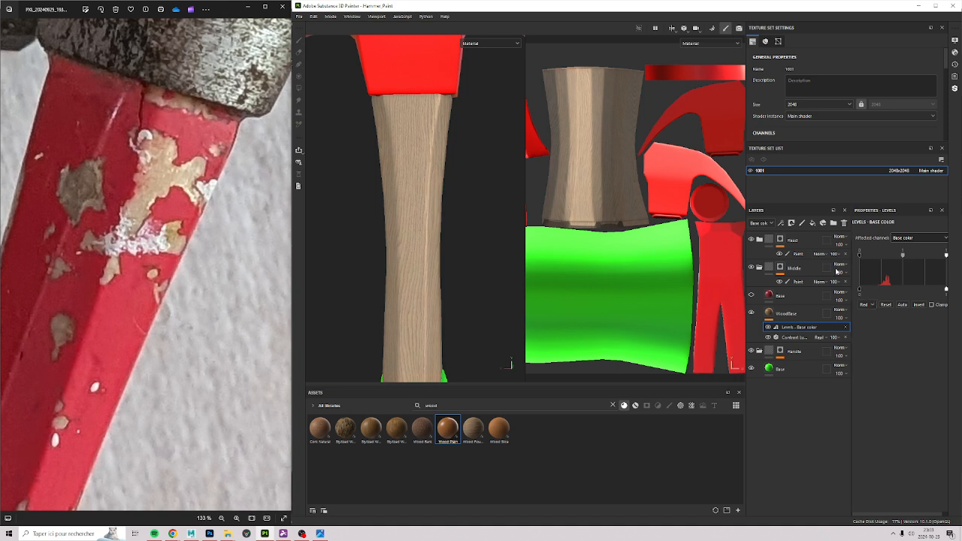
left_click(914, 238)
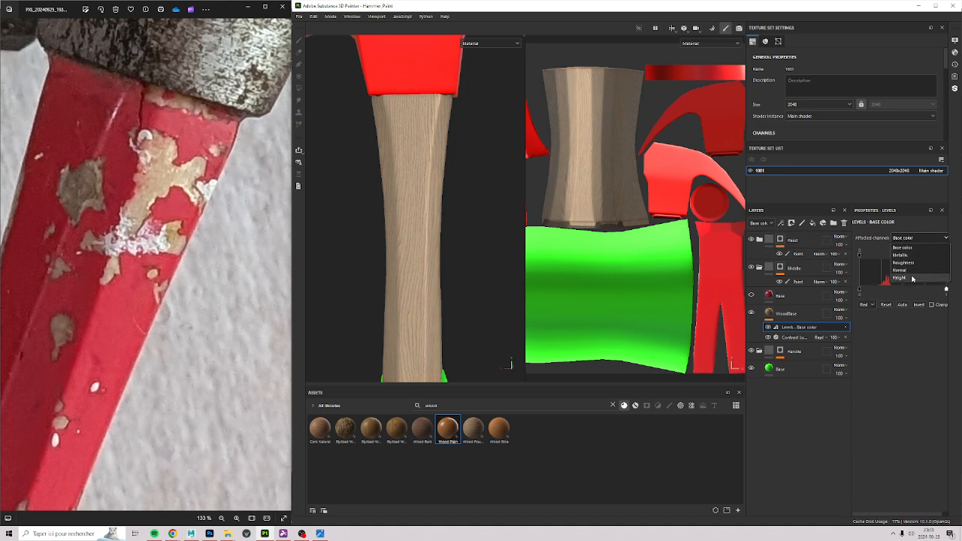
left_click(845, 327)
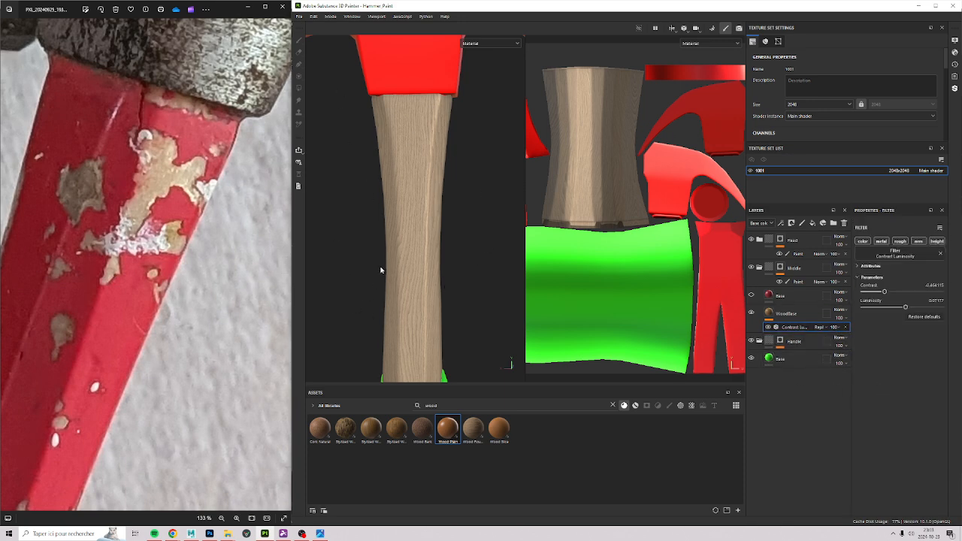
Raise the Luminosity of WoodBase's Contrast Luminosity filter to about 0.19 and check the wood up close and from afar.
scroll(380, 270, "up", 2)
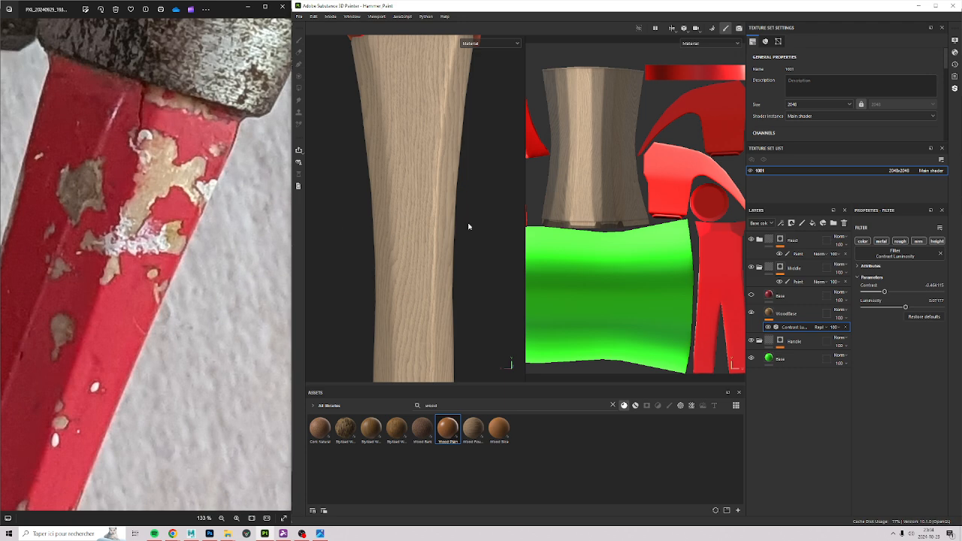
left_click(810, 313)
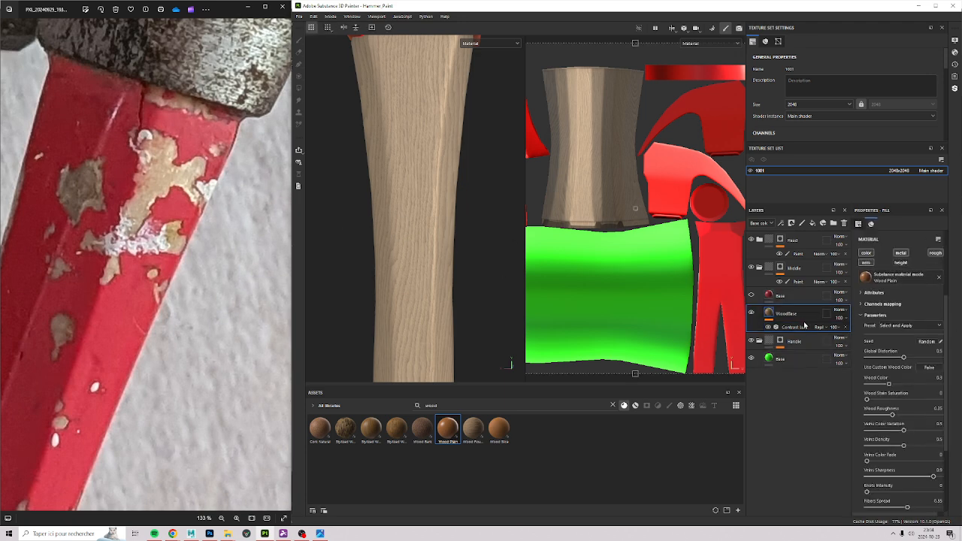
left_click(793, 298)
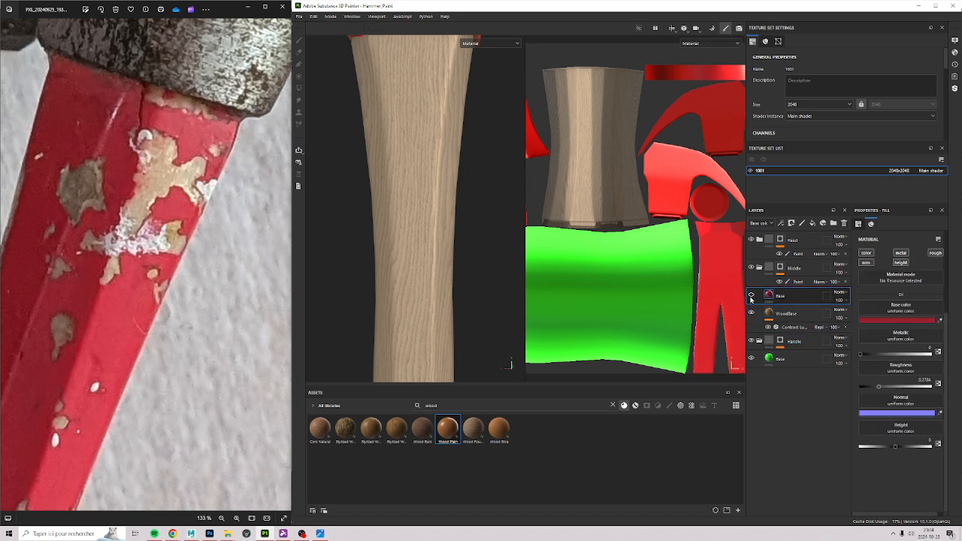
left_click(800, 328)
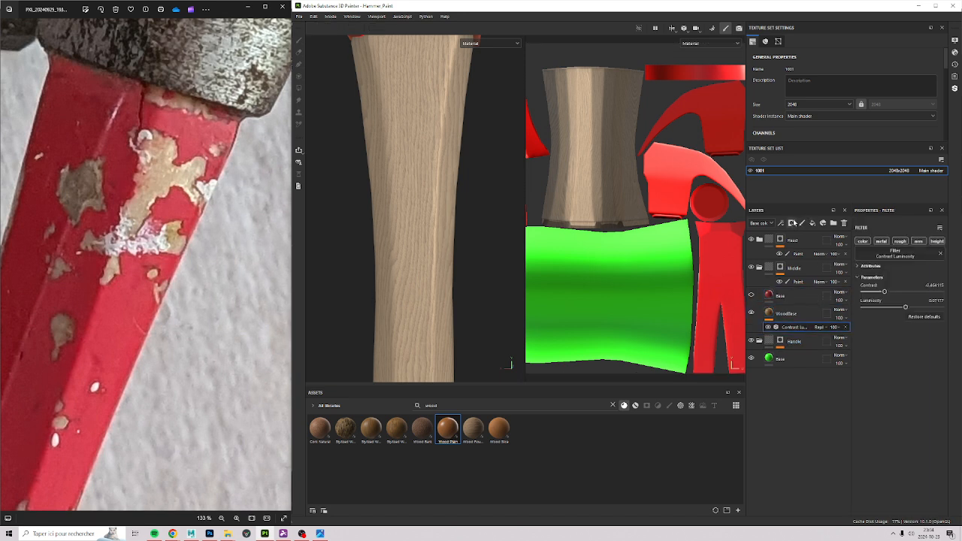
left_click_drag(907, 308, 911, 309)
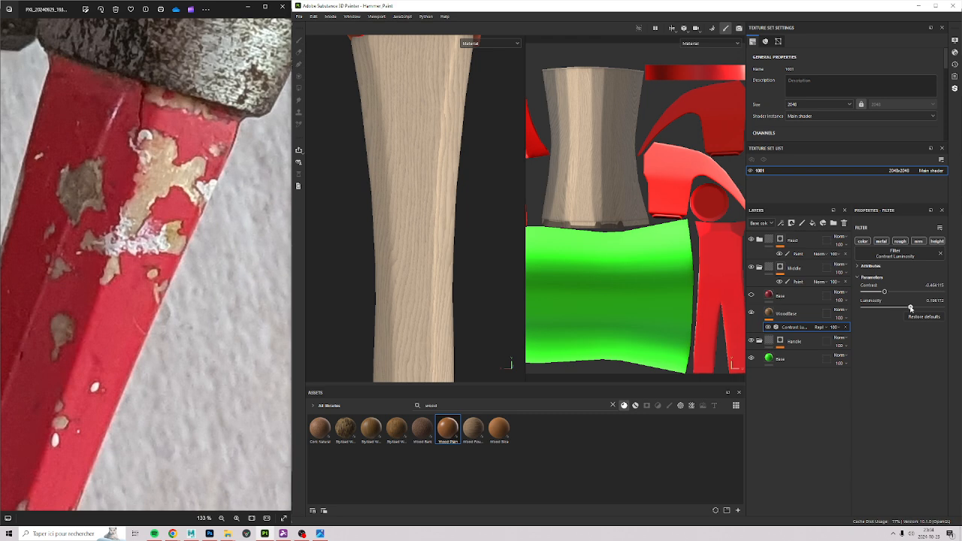
scroll(355, 224, "down", 5)
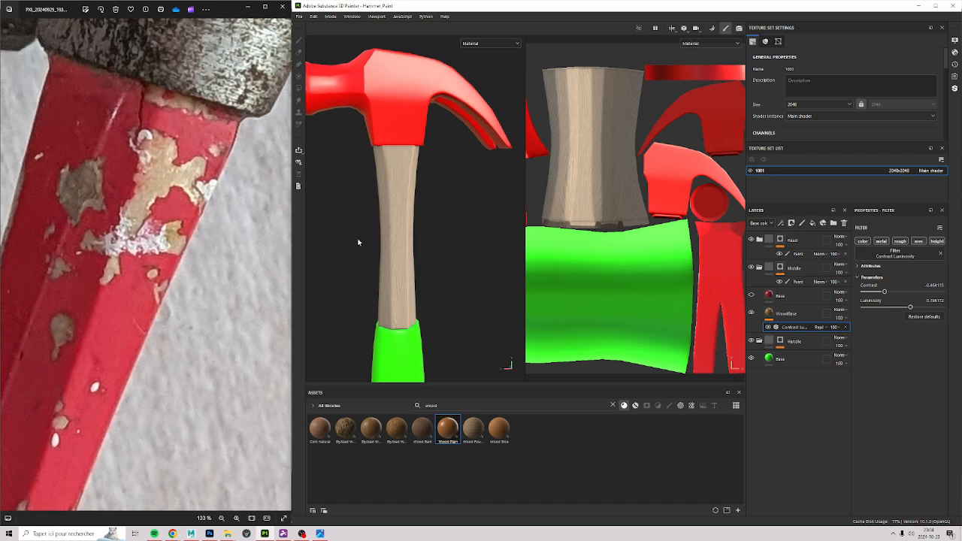
scroll(359, 242, "up", 5)
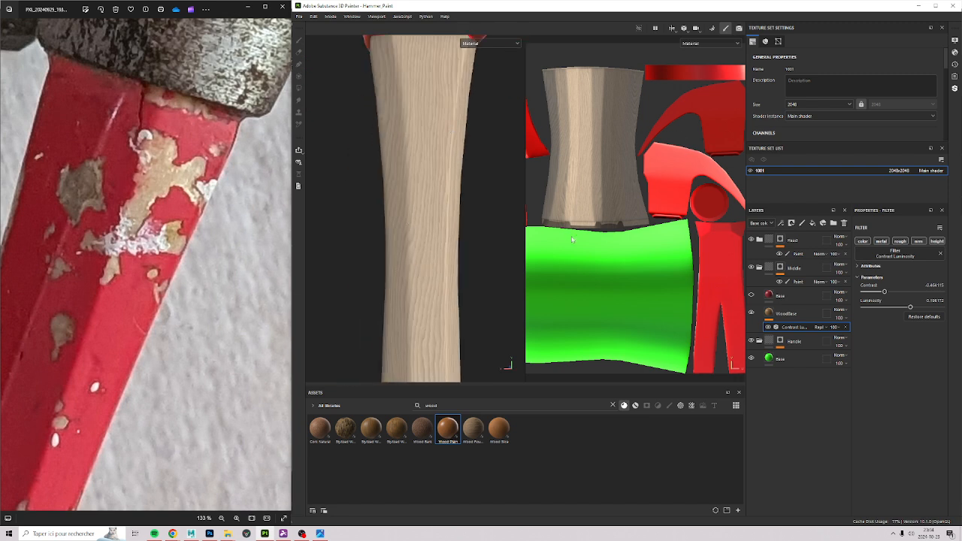
Show the red Base layer in the Middle folder again and rename it BasePaint.
left_click(782, 296)
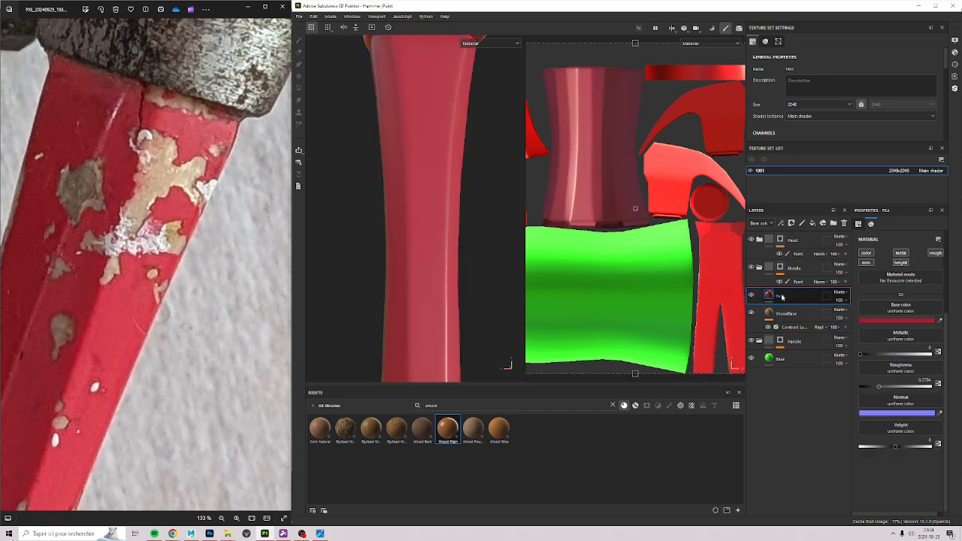
double_click(782, 297)
type("Paint")
key("Return")
Compare the surface relief of the painted middle section with the chipped red paint in the reference photo.
scroll(444, 219, "up", 5)
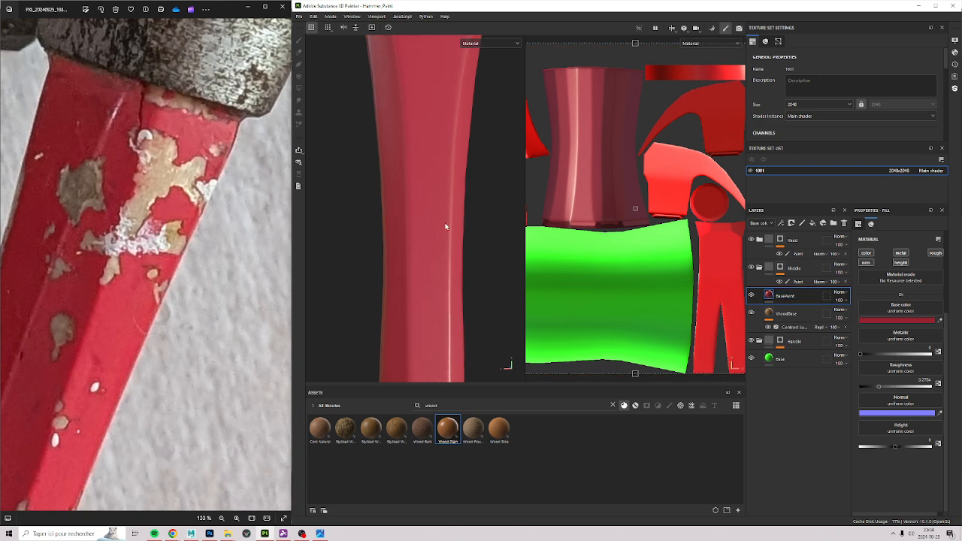
left_click_drag(466, 289, 430, 122, "alt")
middle_click_drag(429, 122, 437, 246, "alt")
left_click_drag(437, 245, 446, 204, "alt")
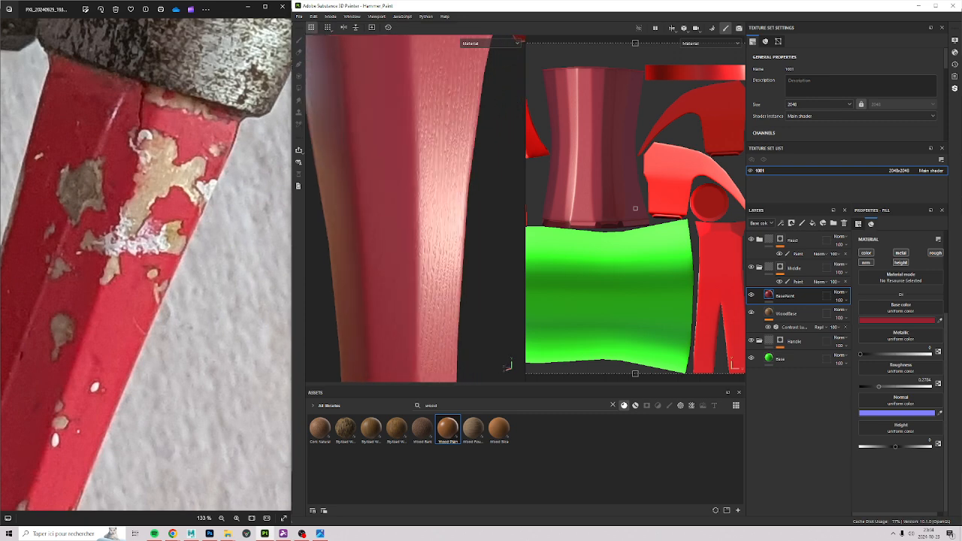
left_click_drag(82, 356, 233, 86)
left_click_drag(187, 470, 242, 371)
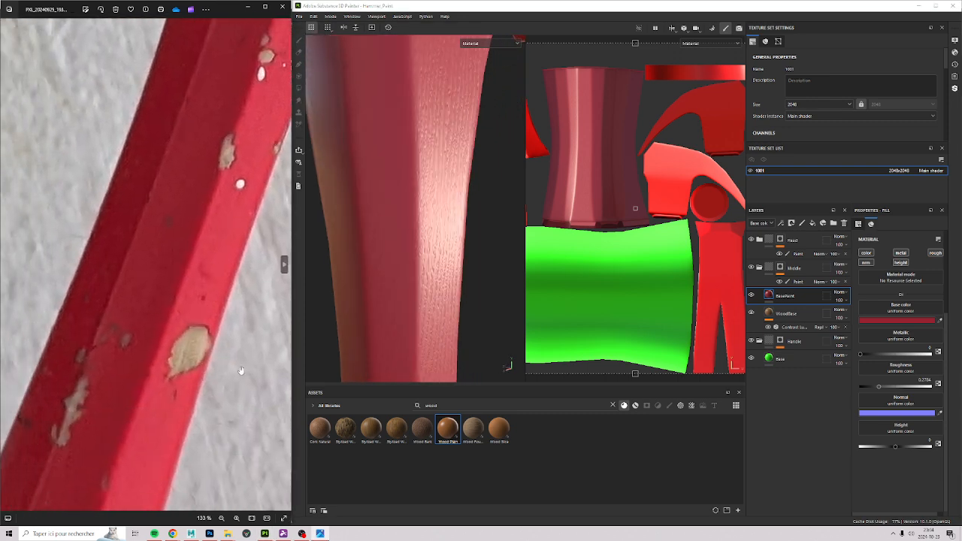
scroll(240, 370, "up", 3)
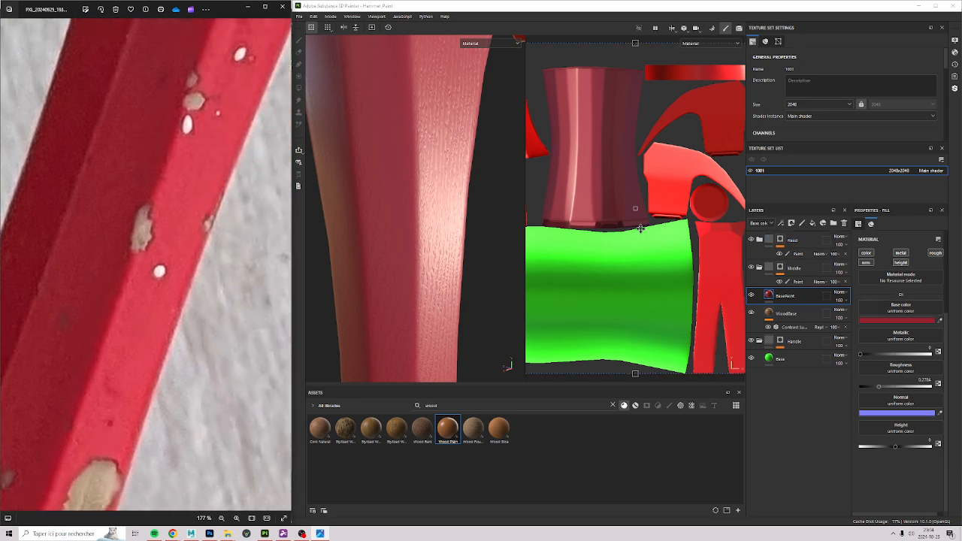
Set the WoodBase layer's opacity to 0 in the Height channel.
left_click(766, 313)
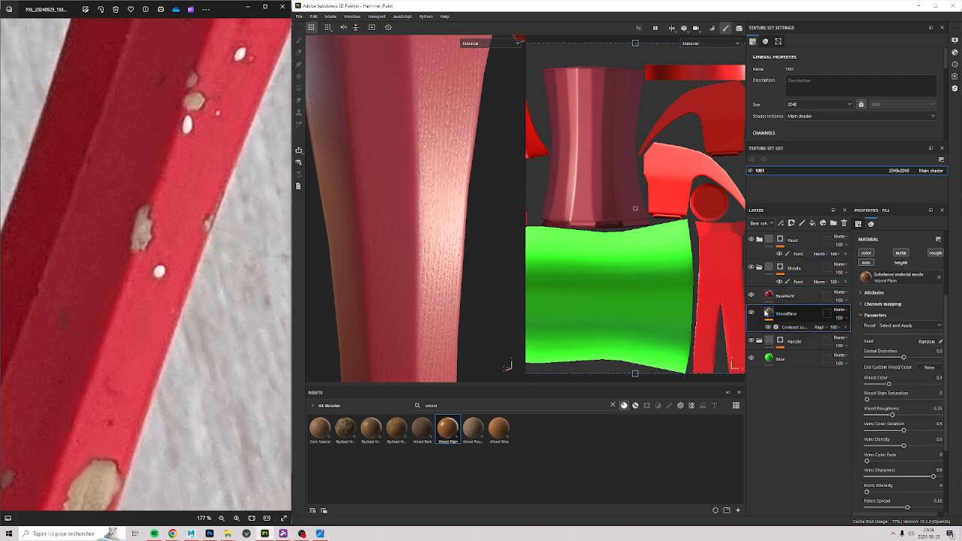
left_click(762, 223)
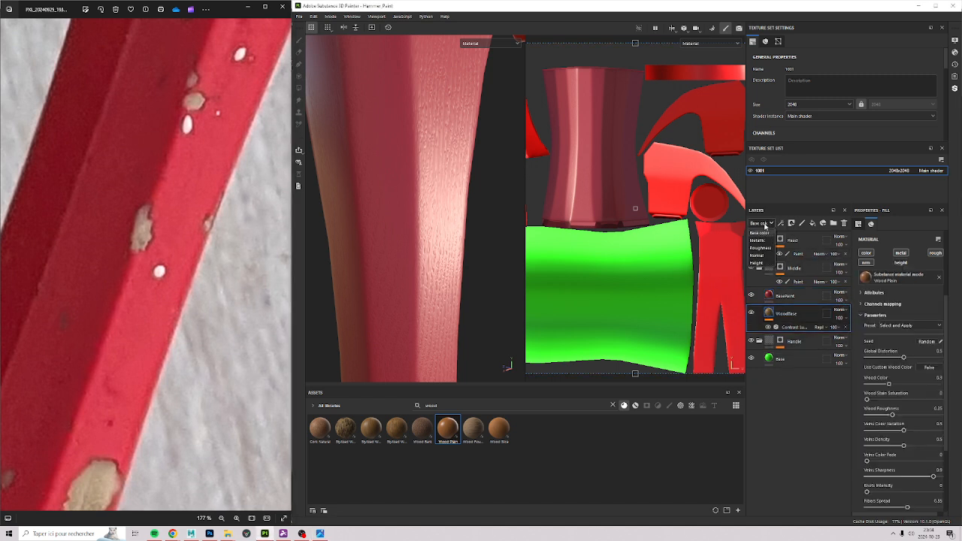
left_click(758, 263)
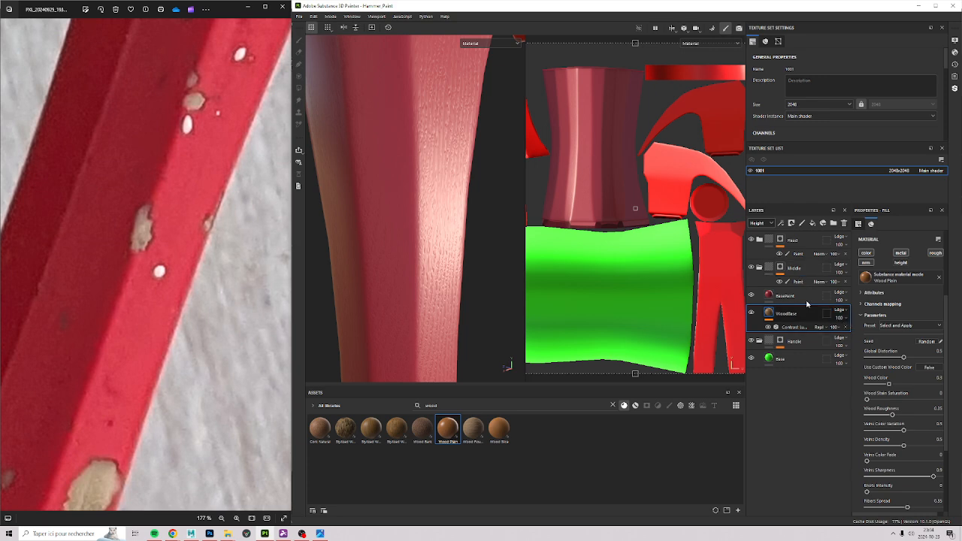
left_click(839, 317)
left_click_drag(866, 332, 524, 225)
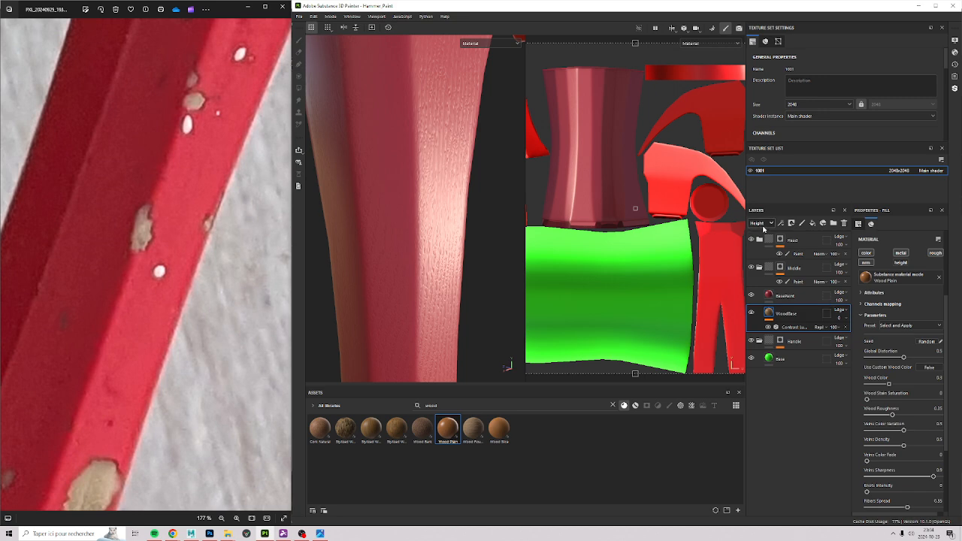
Set the WoodBase layer's opacity to 0 in the Normal channel and inspect the red paint on the middle section.
left_click(761, 224)
left_click(758, 256)
left_click(839, 318)
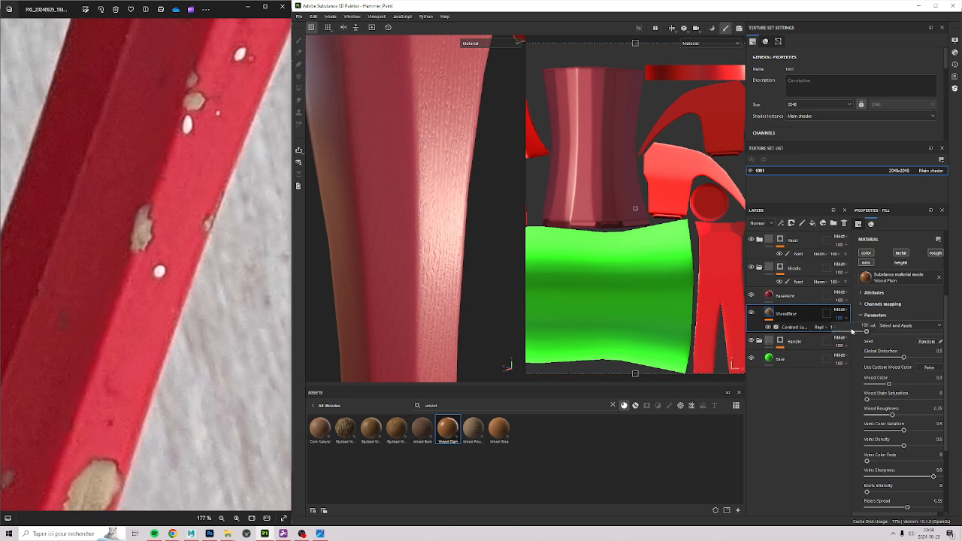
left_click_drag(851, 330, 777, 329)
scroll(429, 204, "down", 3)
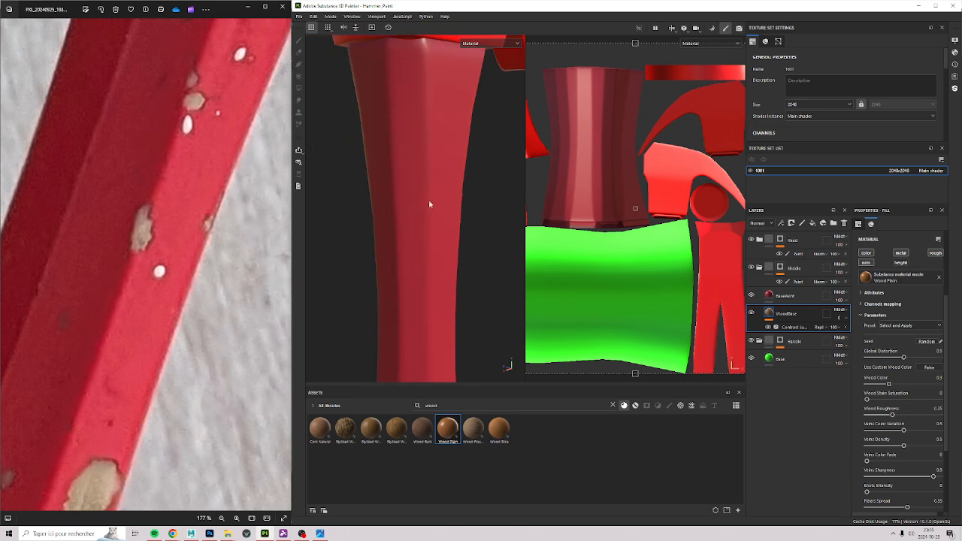
mouse_move(429, 204)
left_mouse_down("alt")
mouse_move(410, 155)
mouse_move(367, 176)
mouse_move(423, 210)
left_mouse_up("alt")
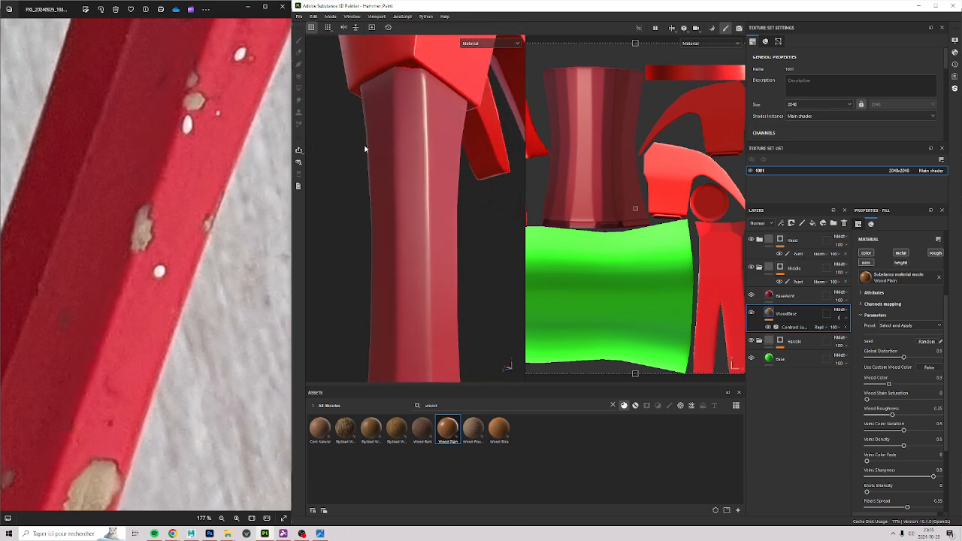
Select the BasePaint layer, view the whole middle section, and bring up the reference photo of the black handle grip.
left_click(784, 296)
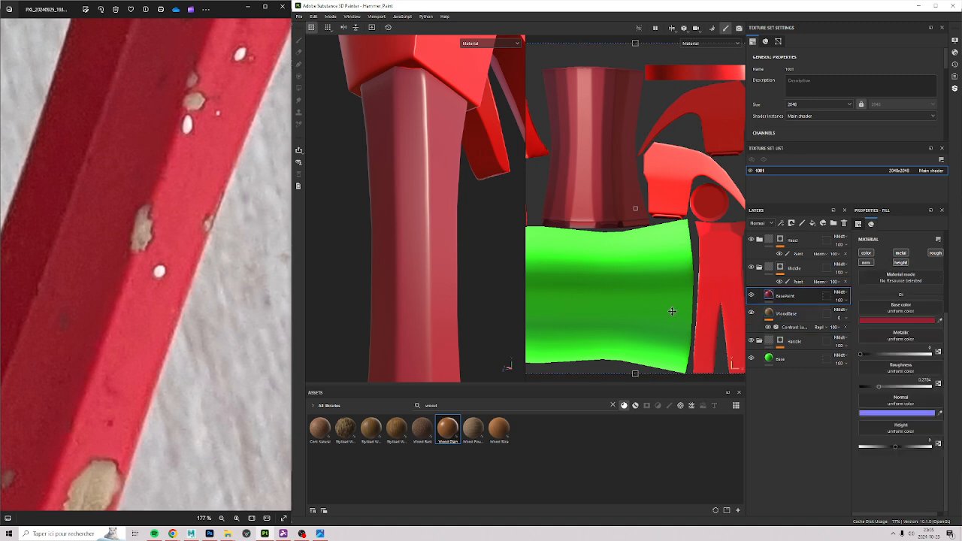
left_click_drag(454, 309, 338, 279, "alt")
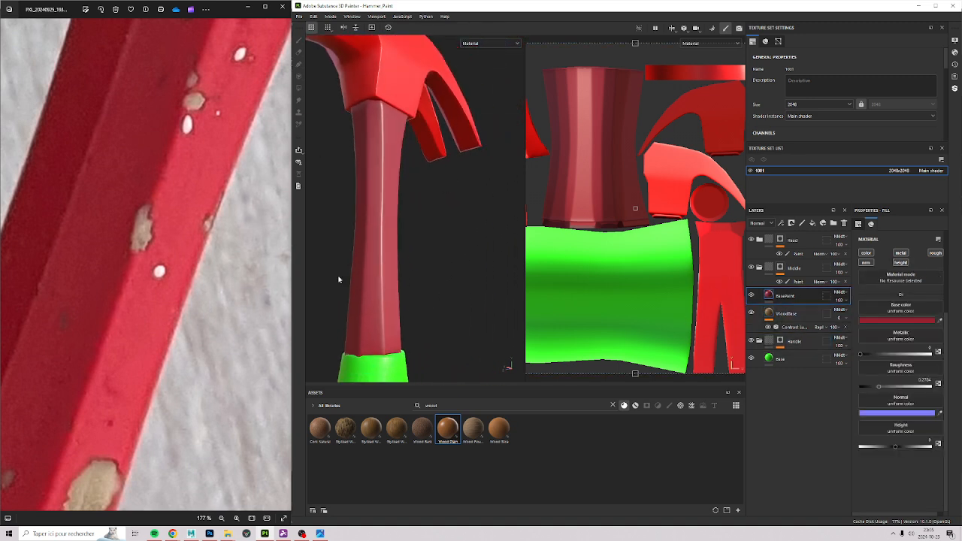
scroll(217, 138, "down", 6)
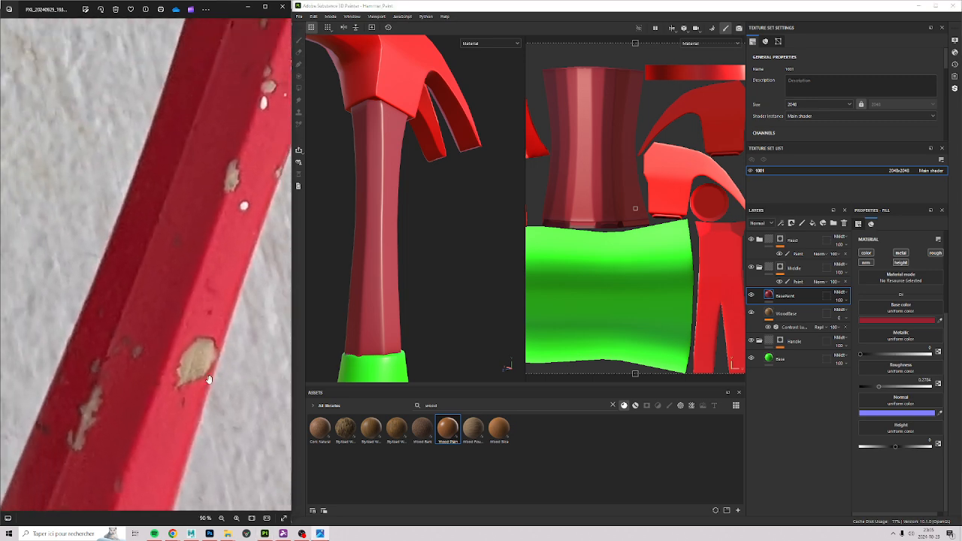
scroll(256, 366, "down", 2)
left_click(284, 264)
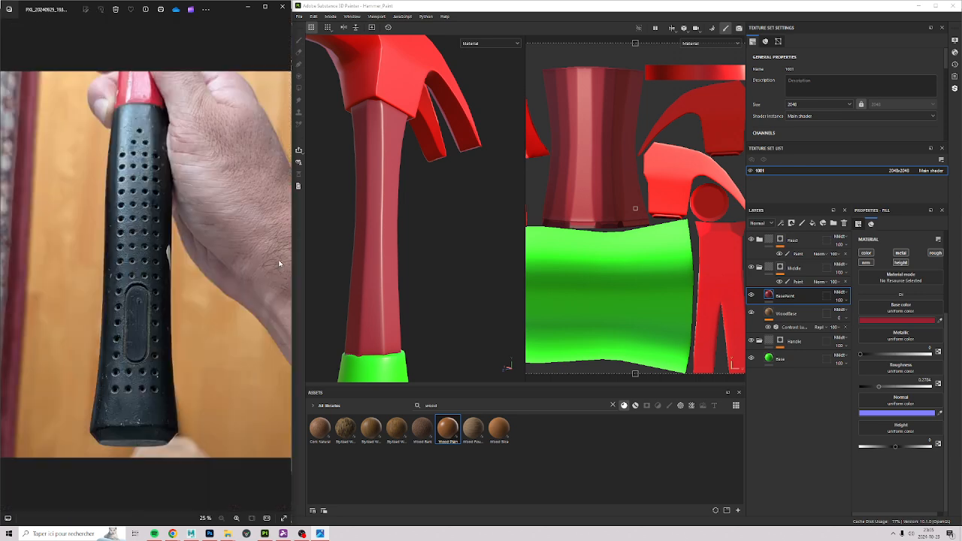
Bring up the close-up reference photo of the chipped red paint below the head and turn the model to the matching side.
left_click(8, 260)
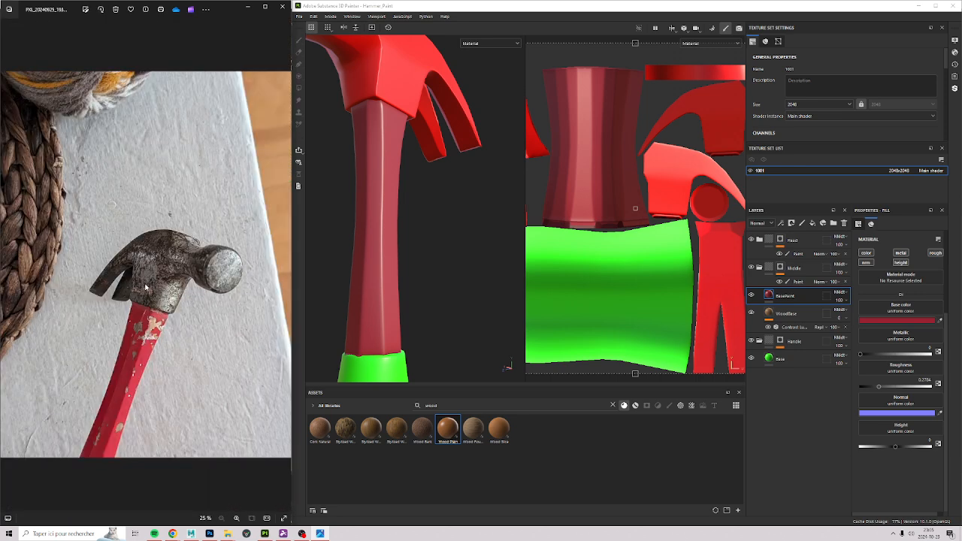
key("Right")
key("Right")
key("Right")
key("Right")
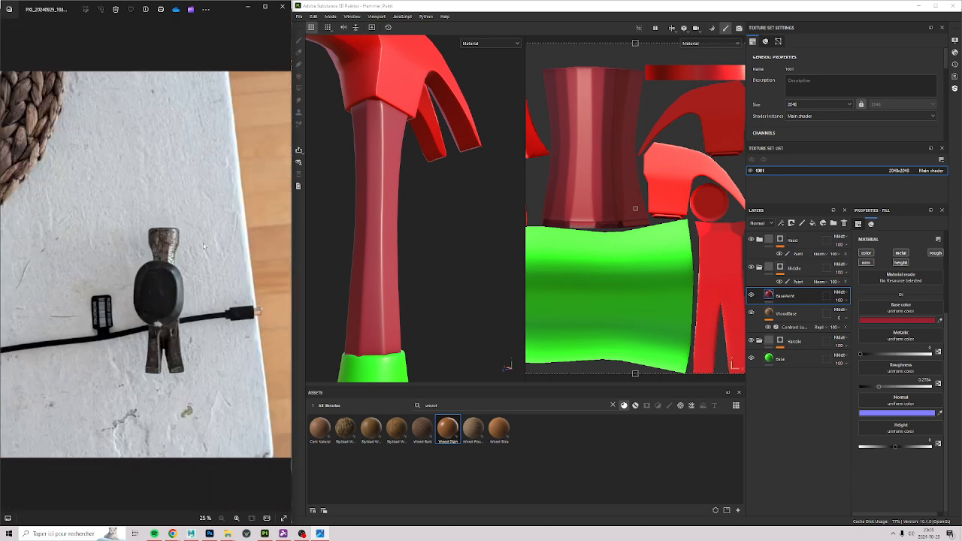
key("Right")
scroll(189, 243, "up", 5)
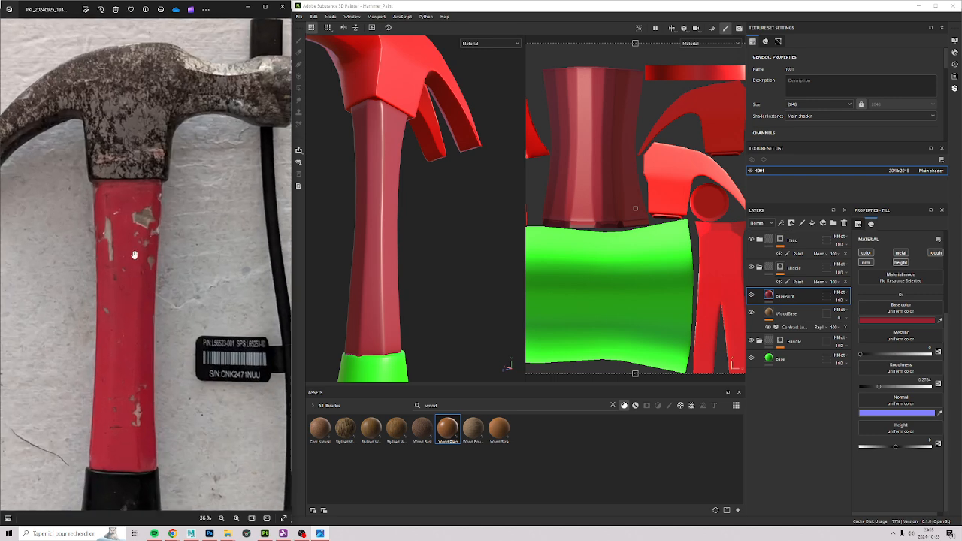
scroll(189, 243, "up", 1)
left_click_drag(190, 243, 233, 258)
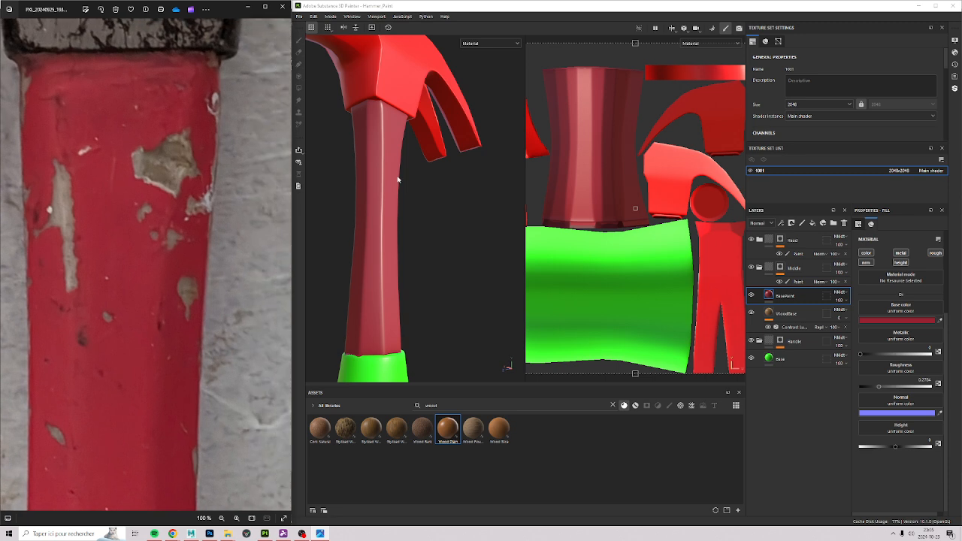
mouse_move(398, 181)
left_mouse_down("alt")
mouse_move(328, 231)
mouse_move(340, 258)
left_mouse_up("alt")
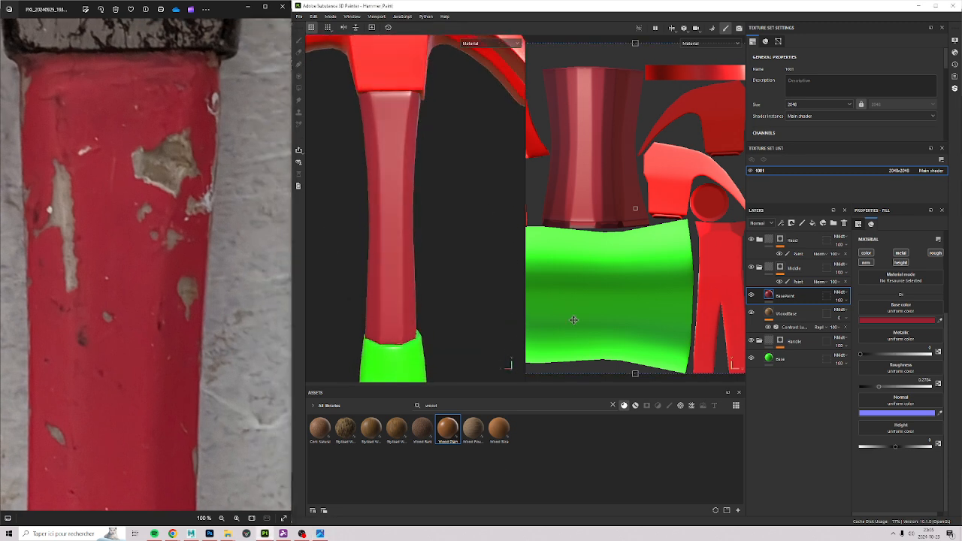
right_click(782, 299)
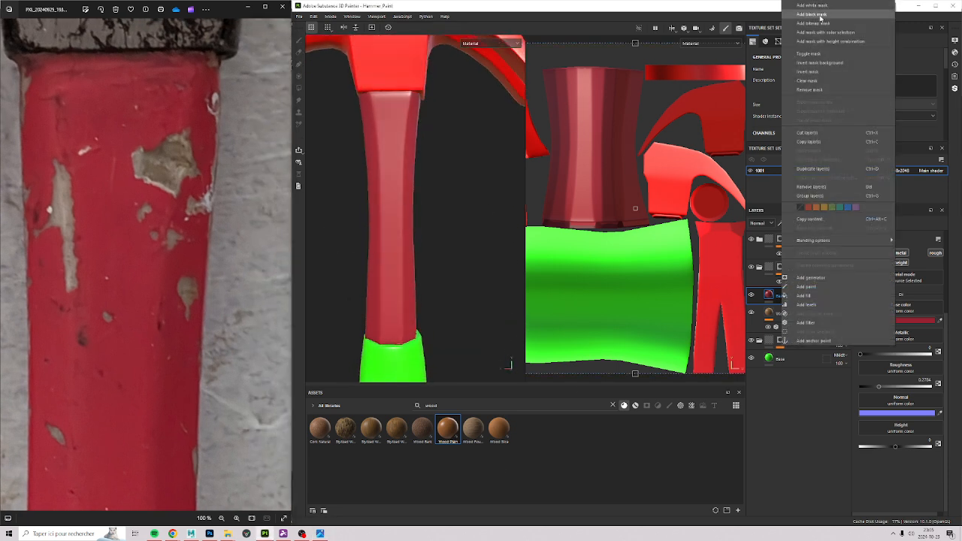
left_click(818, 14)
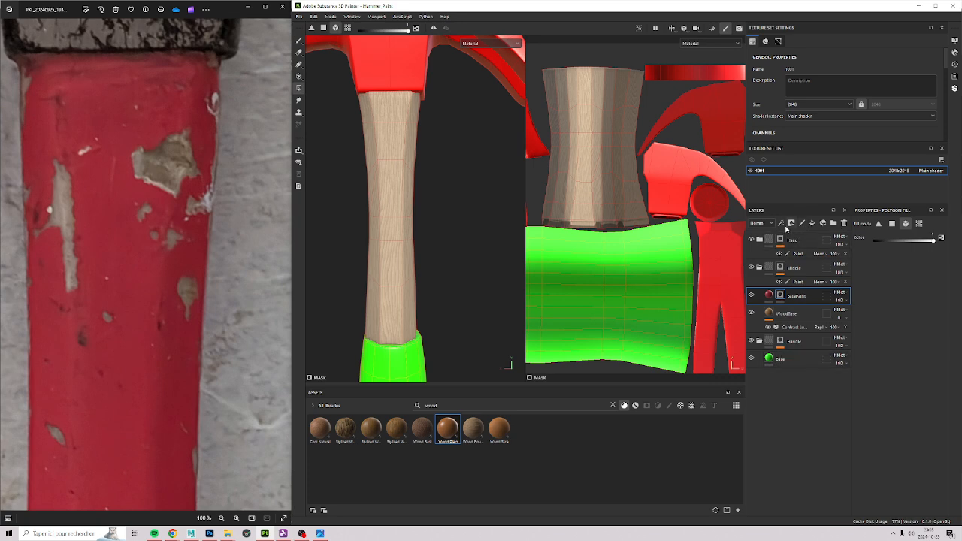
key("ctrl+z")
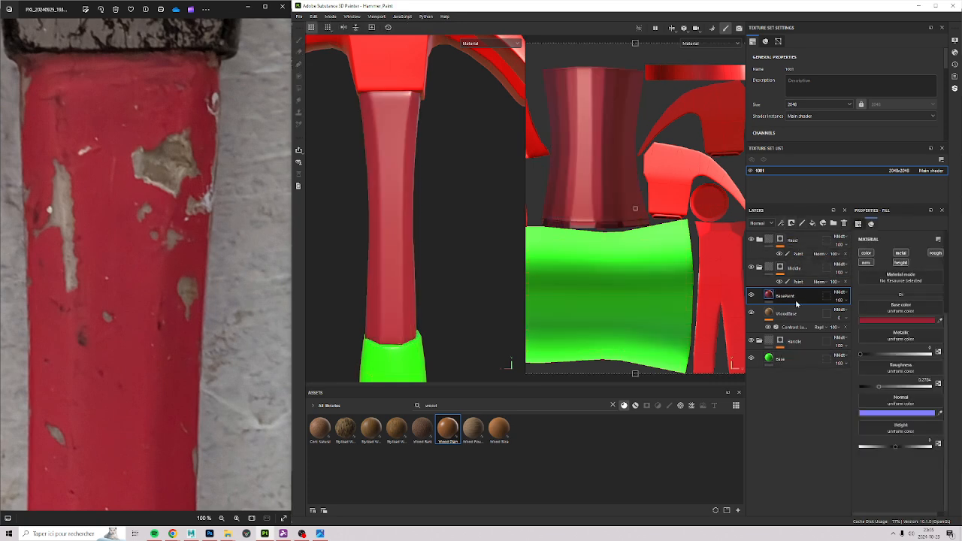
Add a white mask with a paint effect to the BasePaint layer.
right_click(791, 302)
left_click(810, 16)
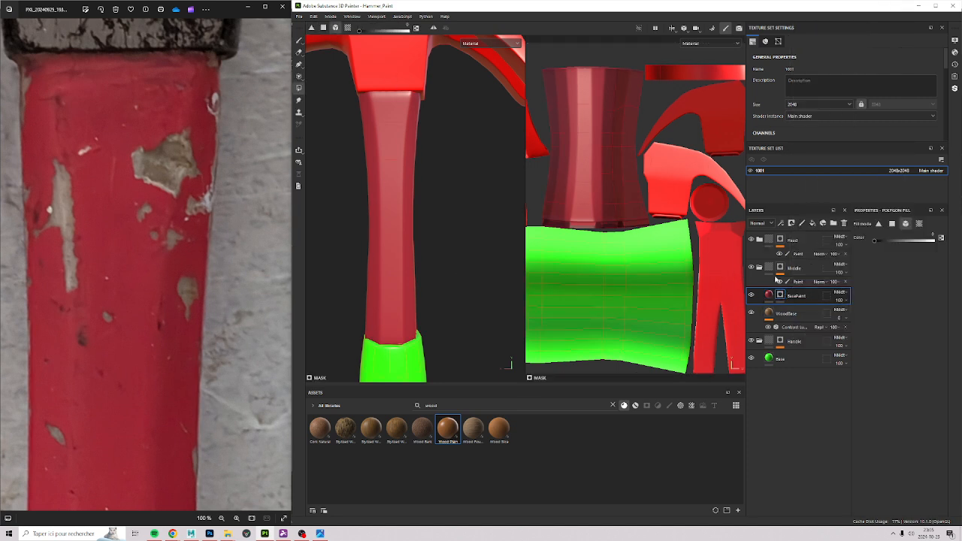
left_click(782, 224)
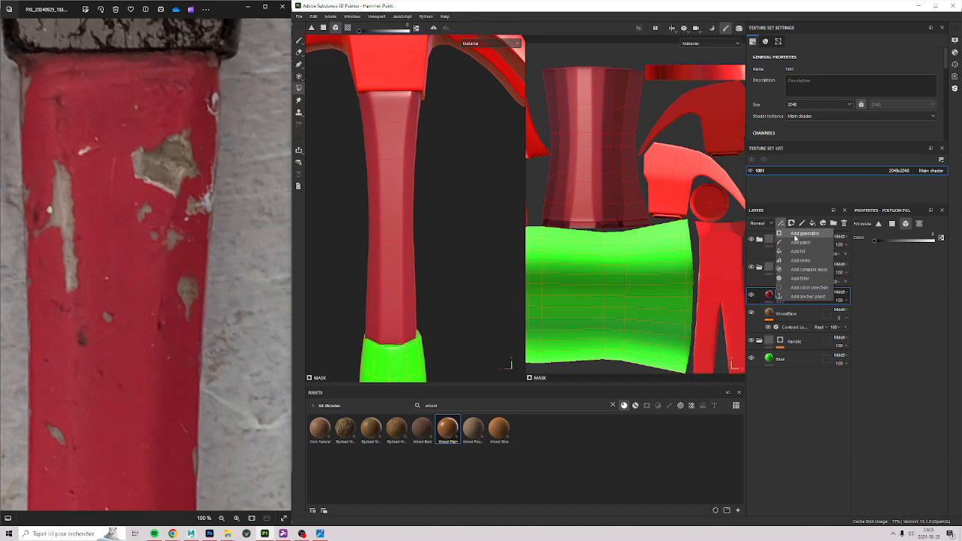
left_click(800, 234)
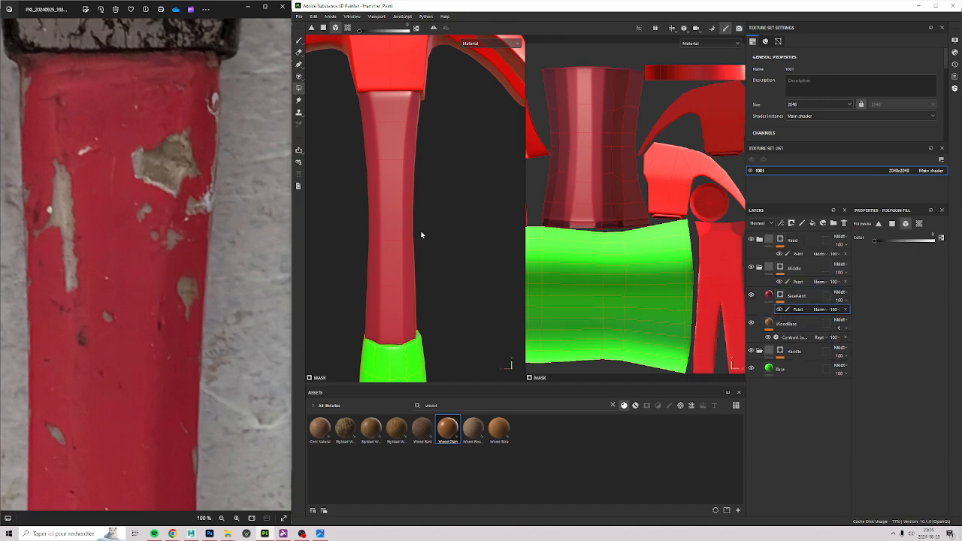
left_click(419, 180)
key("ctrl+z")
Paint black chips into the BasePaint mask with a size 1.4 brush on the upper middle section, following the reference photo.
key("1")
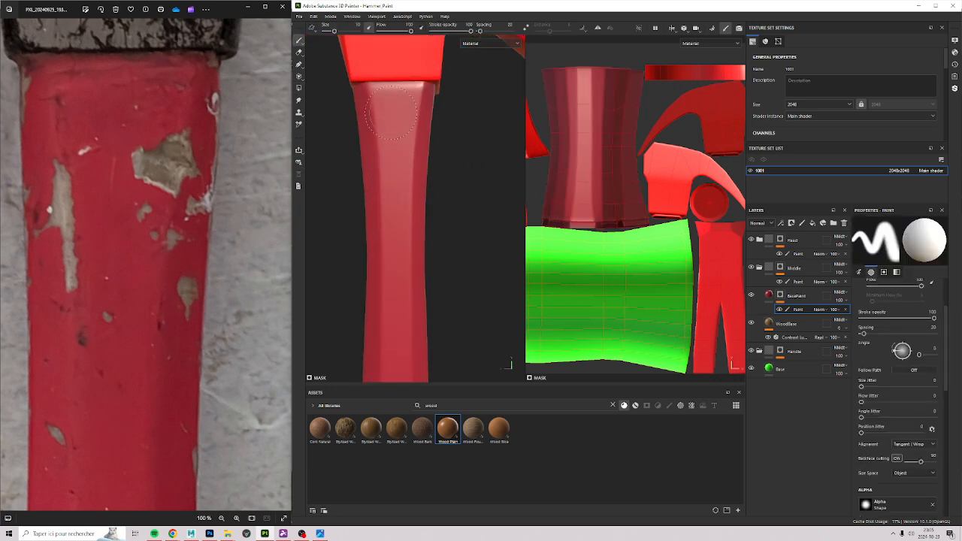
scroll(398, 120, "up", 2)
right_click_drag(406, 118, 382, 118, "ctrl")
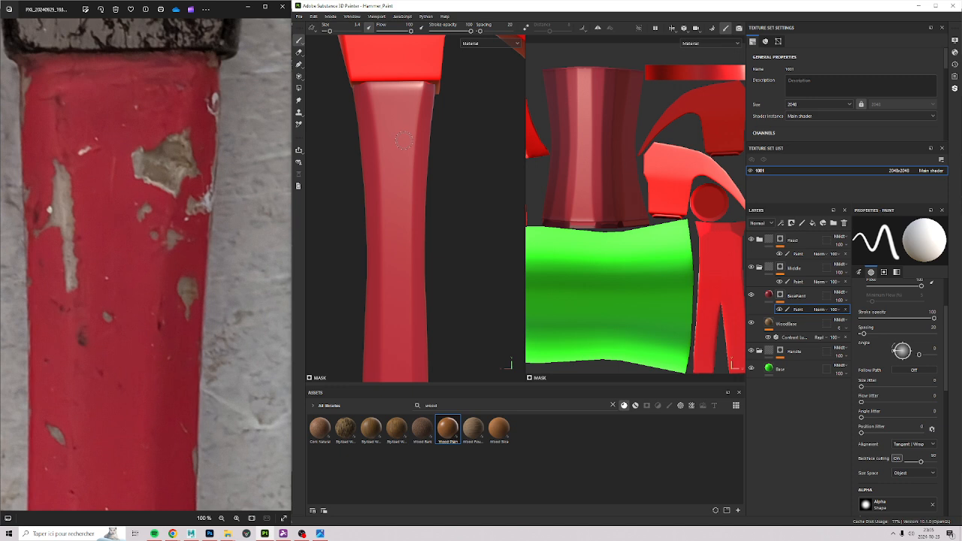
key("x")
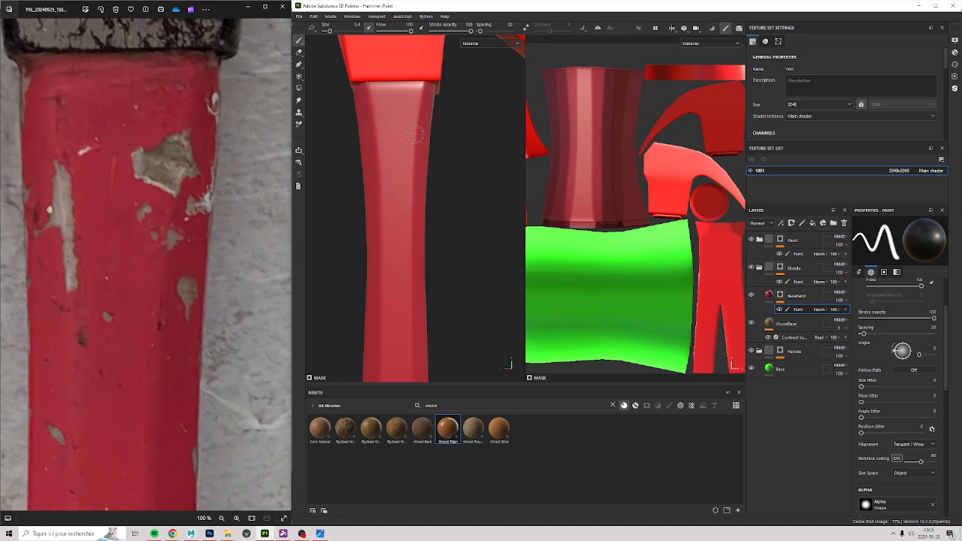
left_click_drag(415, 134, 407, 145)
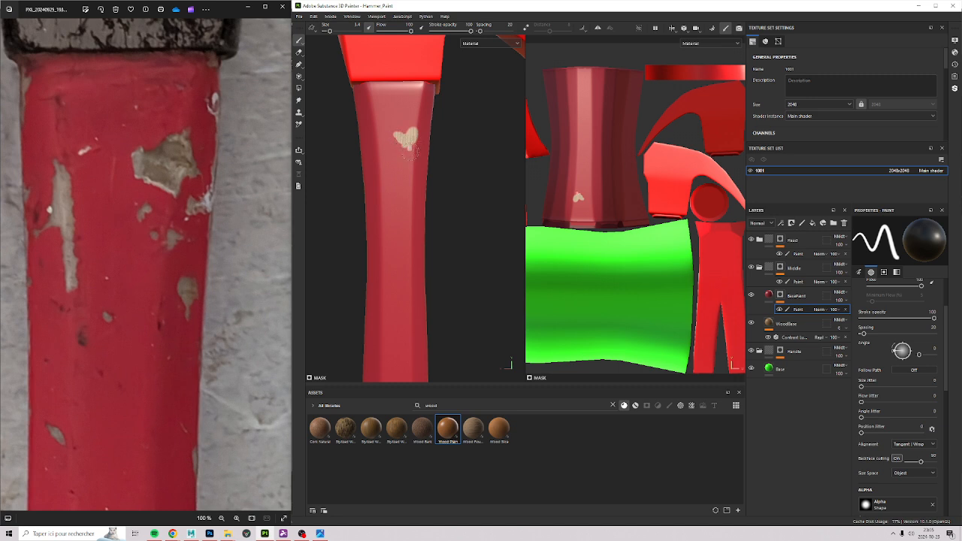
mouse_move(388, 198)
left_mouse_down("ctrl+alt")
mouse_move(410, 129)
mouse_move(404, 136)
left_mouse_up("ctrl+alt")
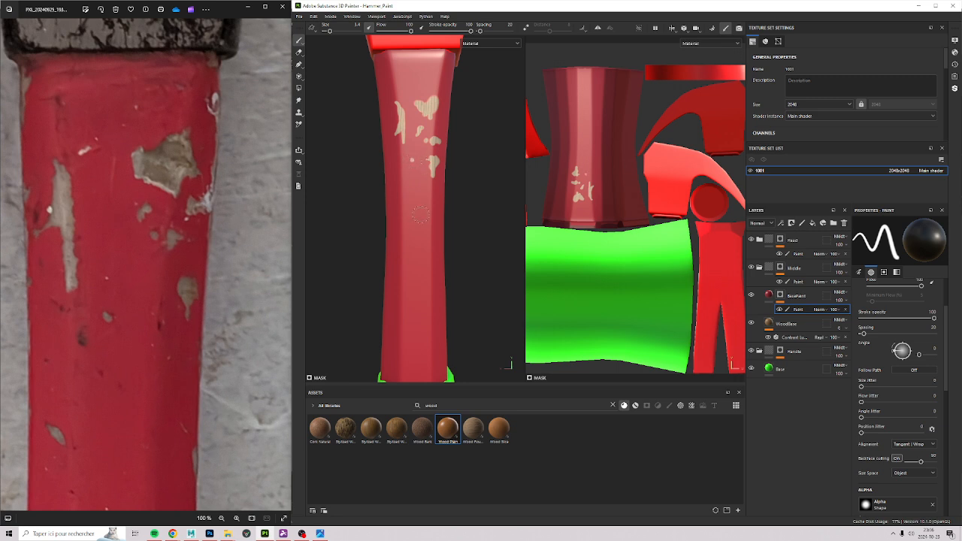
Paint smaller black chips into the mask halfway down the middle section and near the handle grip, matching the reference photo.
middle_click_drag(421, 215, 423, 195, "alt")
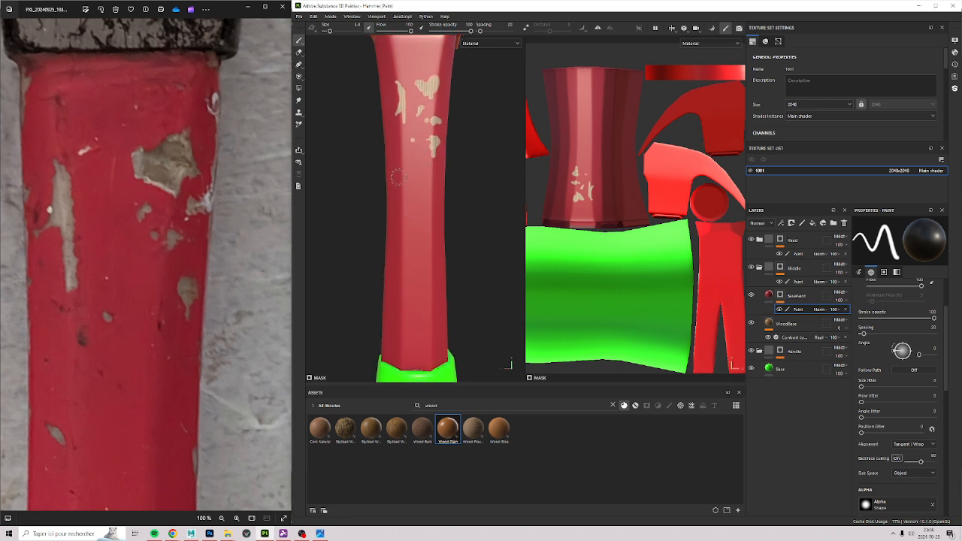
left_click_drag(399, 178, 403, 184)
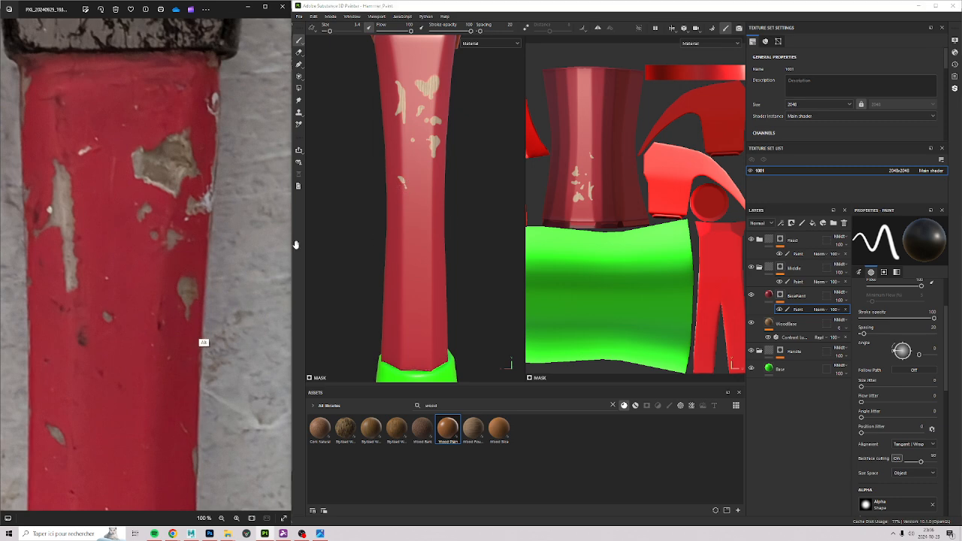
left_click_drag(200, 339, 206, 105)
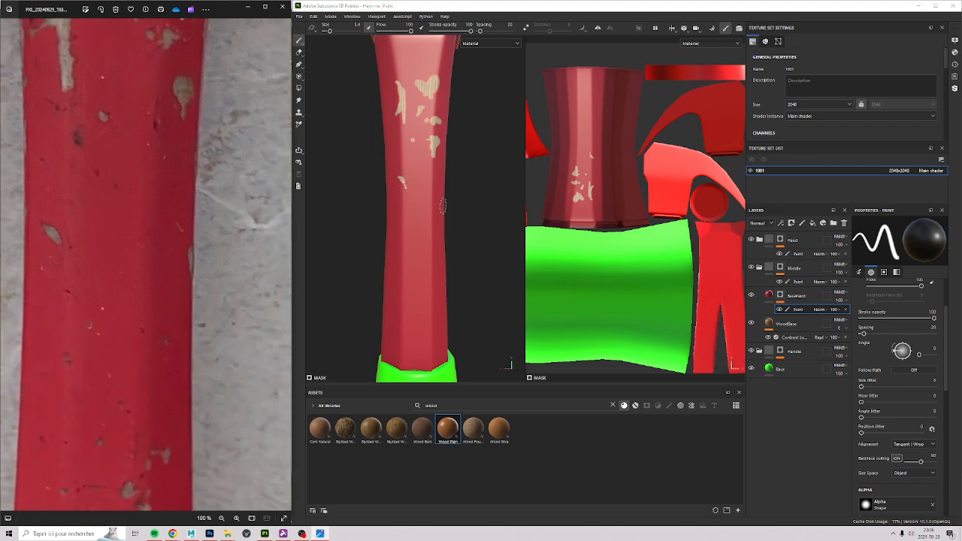
left_click_drag(442, 202, 442, 207)
left_click_drag(239, 333, 227, 121)
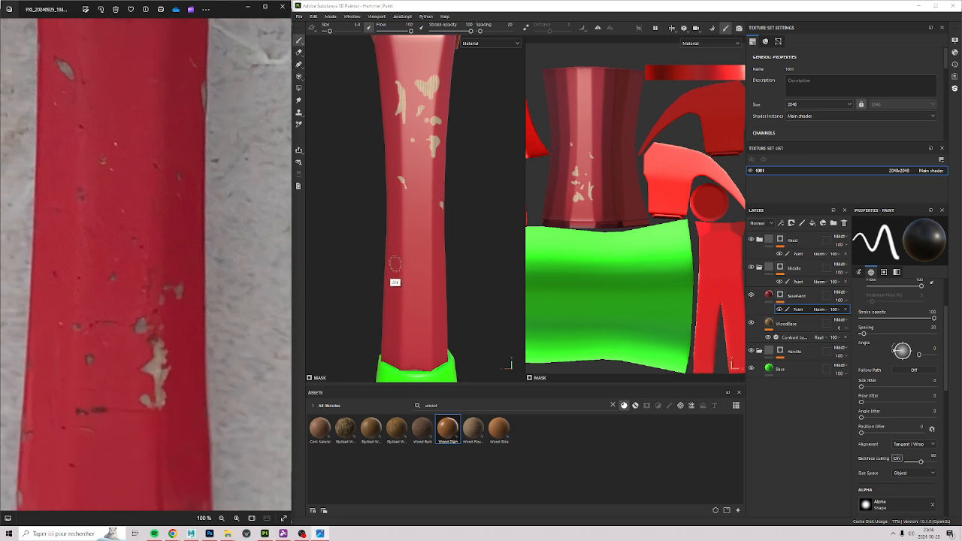
left_click_drag(380, 262, 371, 154, "ctrl+alt")
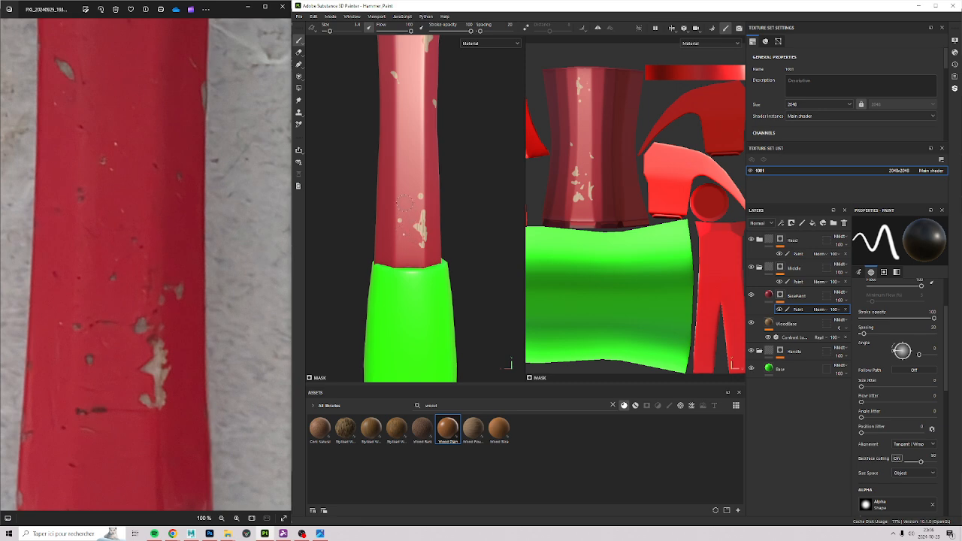
Compare the chipped middle section with the reference photo and examine it on the whole hammer.
left_click_drag(460, 164, 425, 247, "ctrl+alt")
left_click_drag(201, 139, 230, 393)
left_click_drag(205, 214, 204, 358)
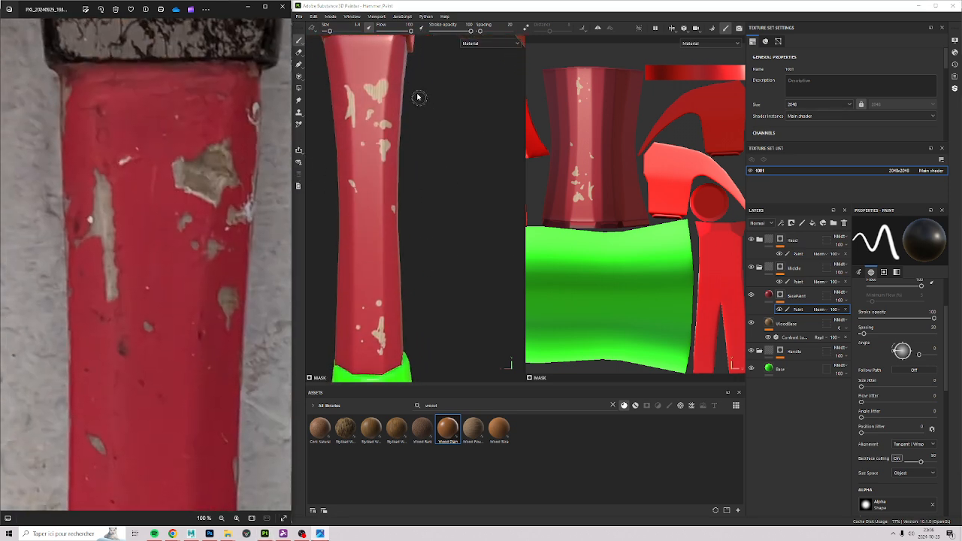
mouse_move(442, 72)
left_mouse_down("alt")
mouse_move(429, 129)
mouse_move(443, 91)
left_mouse_up("alt")
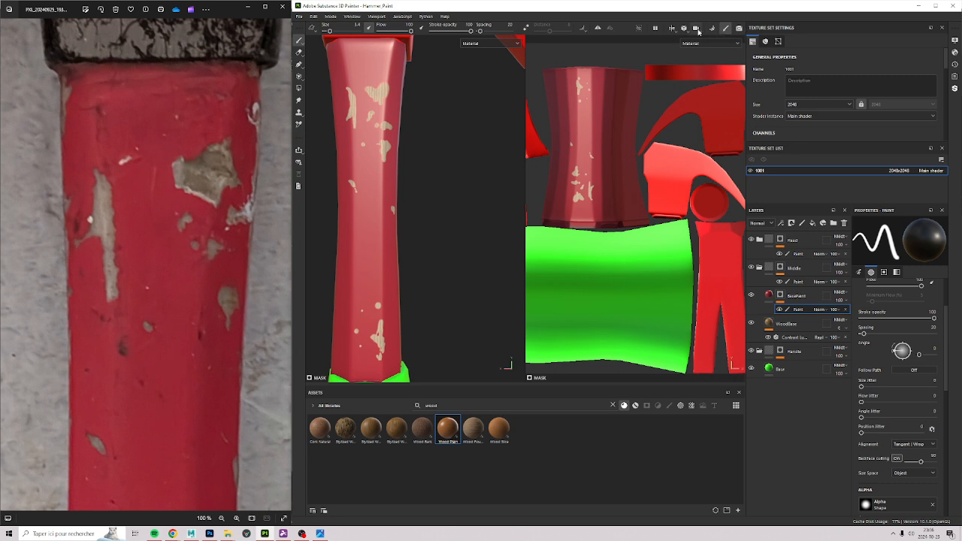
left_click(684, 30)
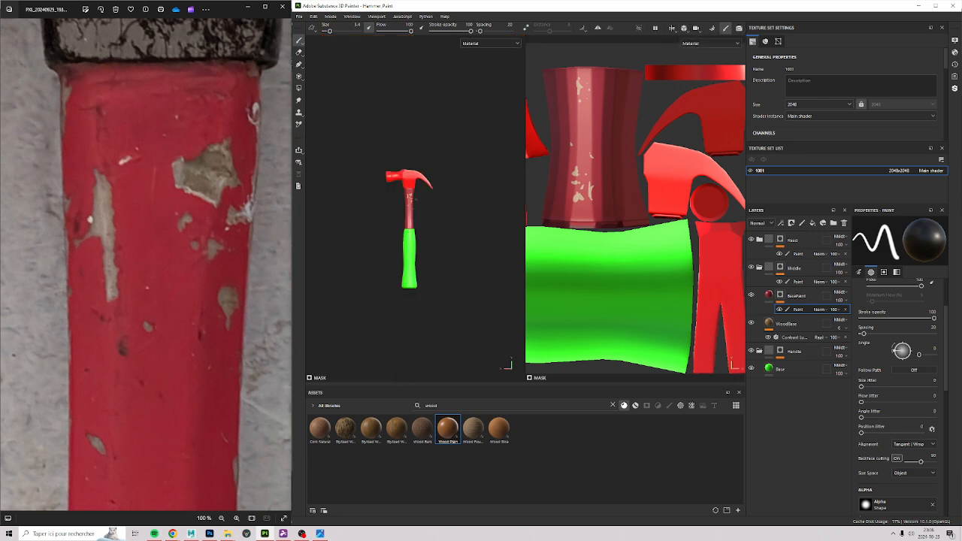
mouse_move(455, 235)
left_mouse_down("alt")
mouse_move(454, 249)
mouse_move(451, 209)
mouse_move(458, 240)
mouse_move(450, 233)
left_mouse_up("alt")
mouse_move(323, 237)
right_mouse_down("alt")
mouse_move(389, 323)
mouse_move(421, 315)
right_mouse_up("alt")
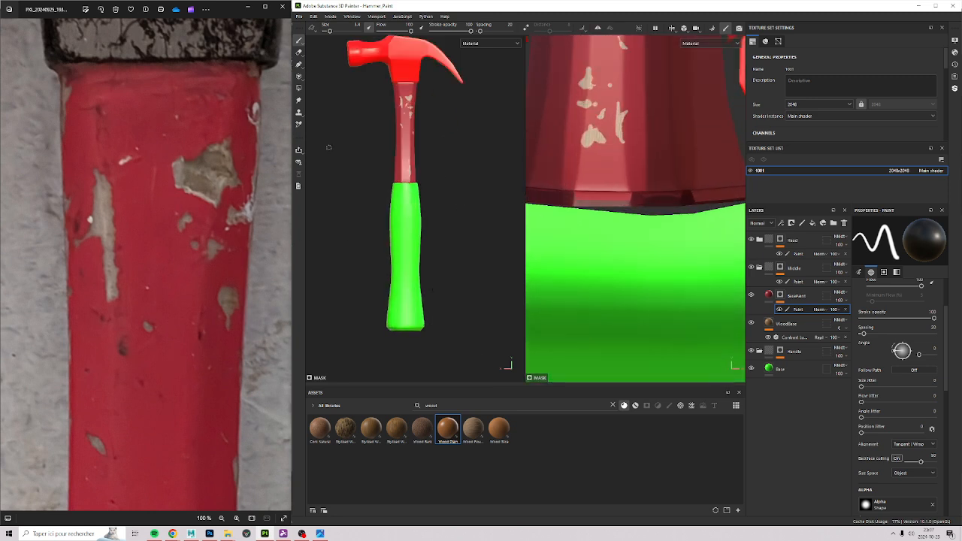
Paint black chips into the mask along both side edges of the middle section just below the head.
right_click_drag(329, 147, 445, 126, "alt")
middle_click_drag(446, 126, 481, 370, "alt")
middle_click_drag(361, 92, 359, 215, "alt")
mouse_move(359, 215)
right_mouse_down("alt")
mouse_move(408, 285)
mouse_move(395, 197)
right_mouse_up("alt")
middle_click_drag(399, 188, 360, 219, "alt")
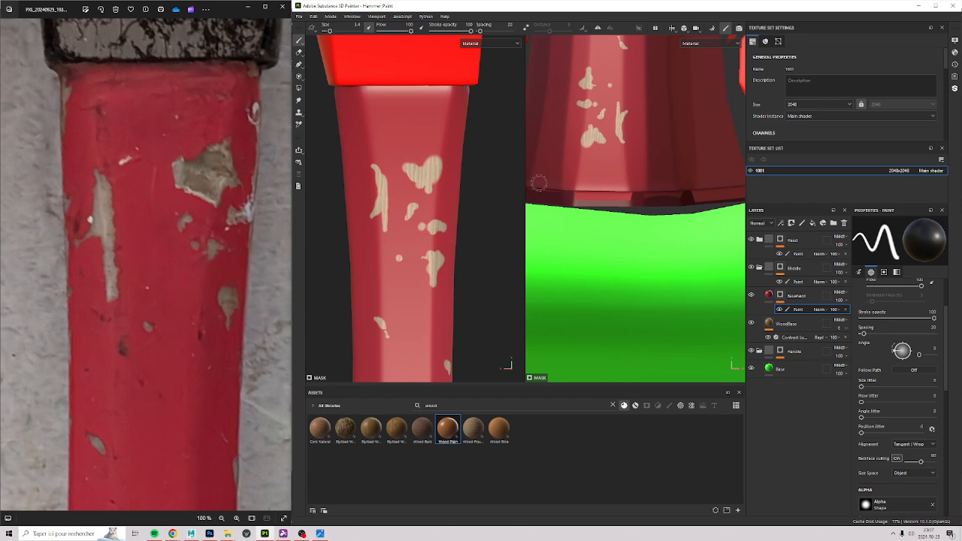
left_click(462, 93)
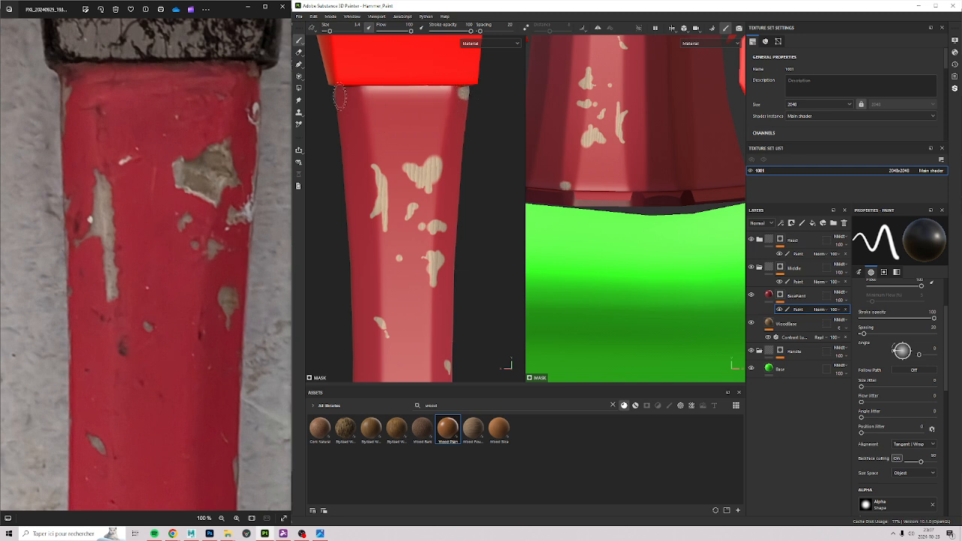
left_click_drag(339, 93, 342, 129)
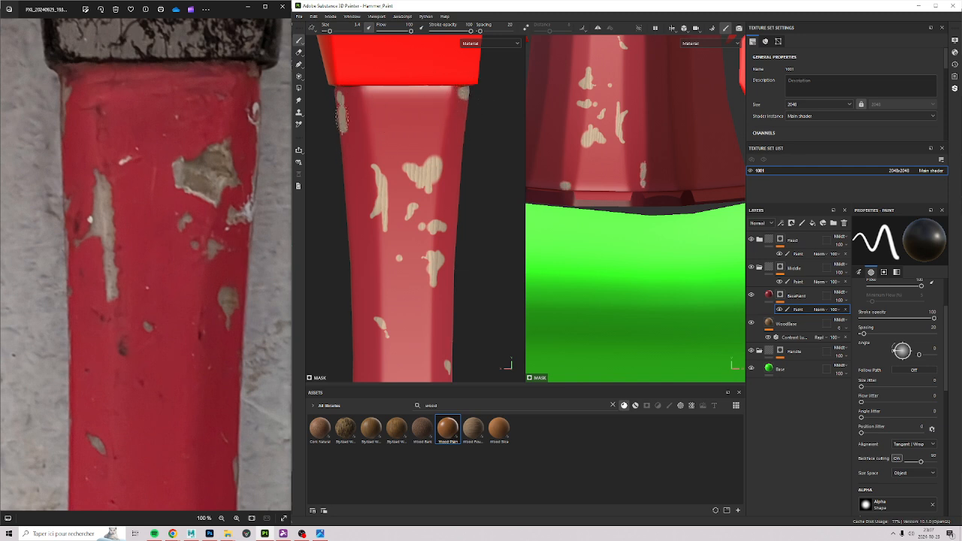
left_click_drag(341, 94, 343, 101)
Find the reference photo of the hammer's claw side and turn the whole model to the same viewing angle.
left_click_drag(490, 260, 459, 177, "ctrl+alt")
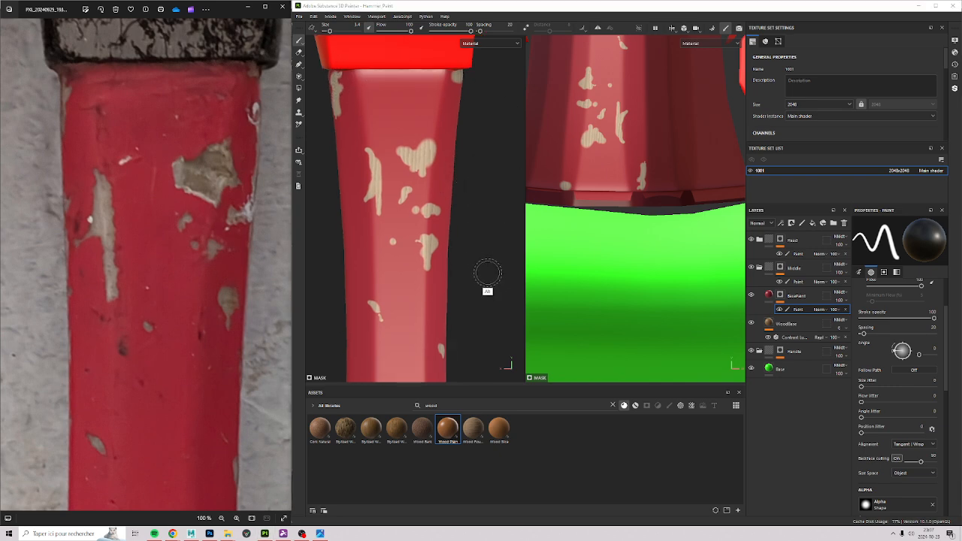
left_click_drag(488, 273, 423, 264, "alt")
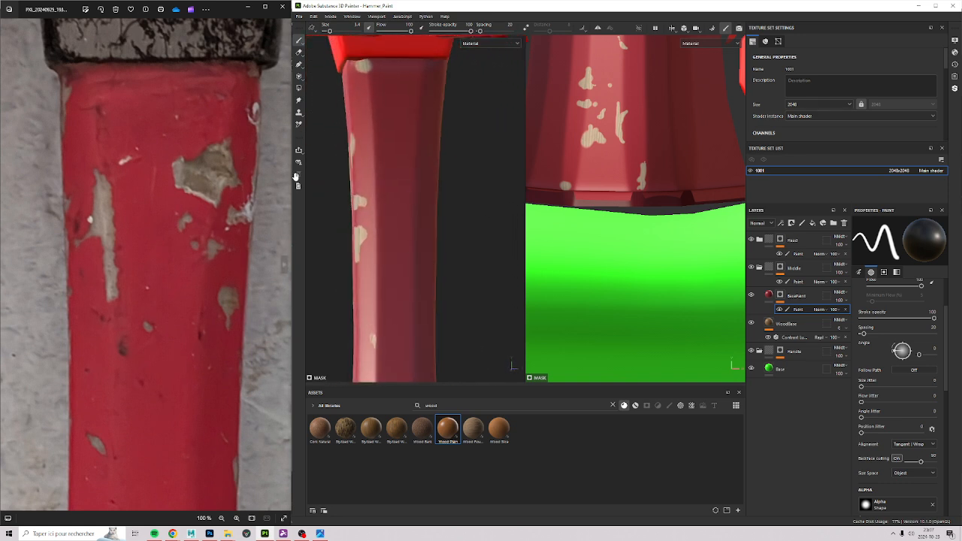
left_click(296, 176)
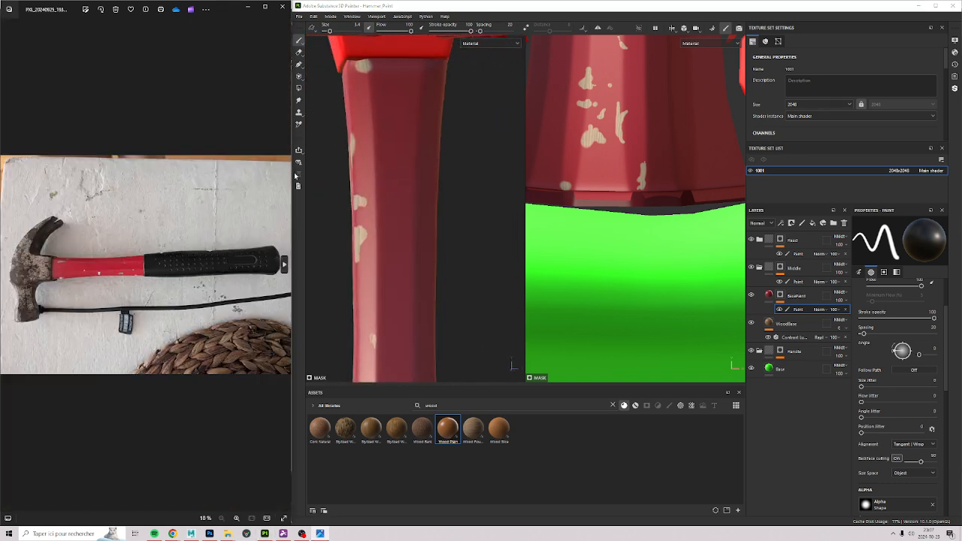
left_click(291, 272)
left_click(291, 272)
left_click(291, 272)
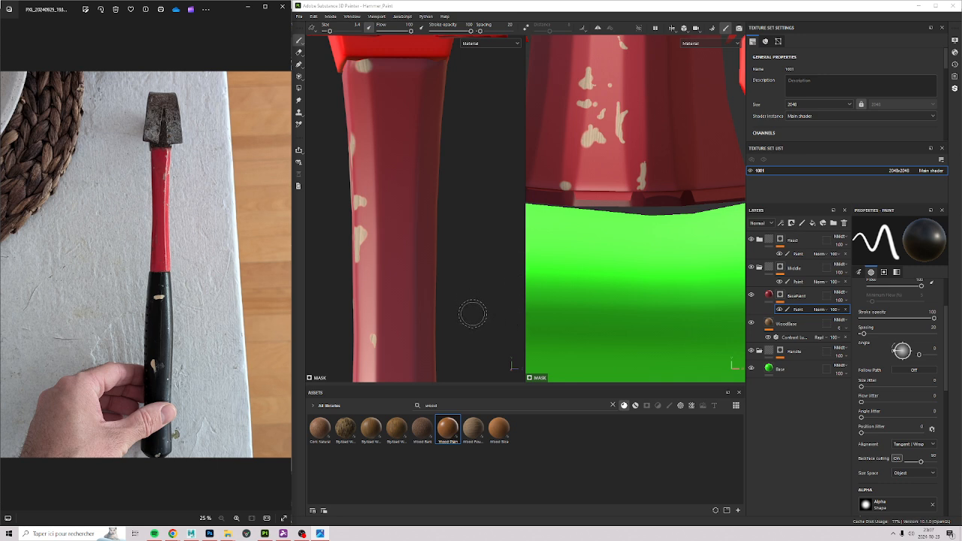
mouse_move(473, 314)
left_mouse_down("alt")
mouse_move(470, 294)
mouse_move(479, 323)
left_mouse_up("alt")
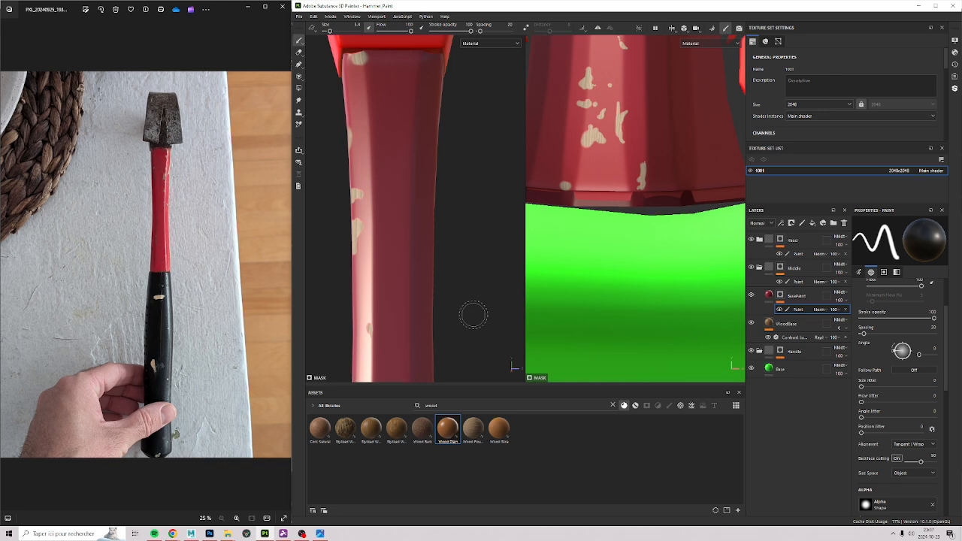
key("f")
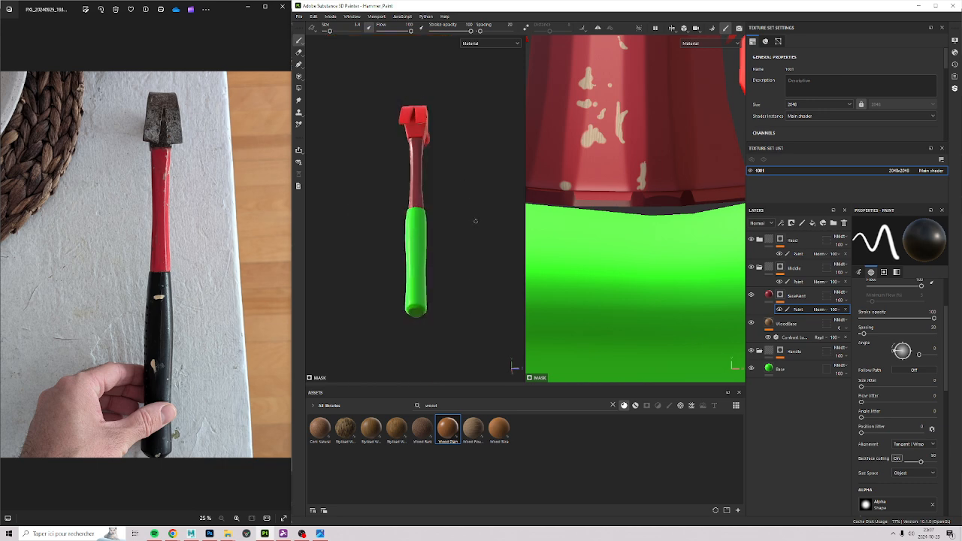
mouse_move(461, 185)
left_mouse_down("alt")
mouse_move(470, 218)
mouse_move(460, 185)
left_mouse_up("alt")
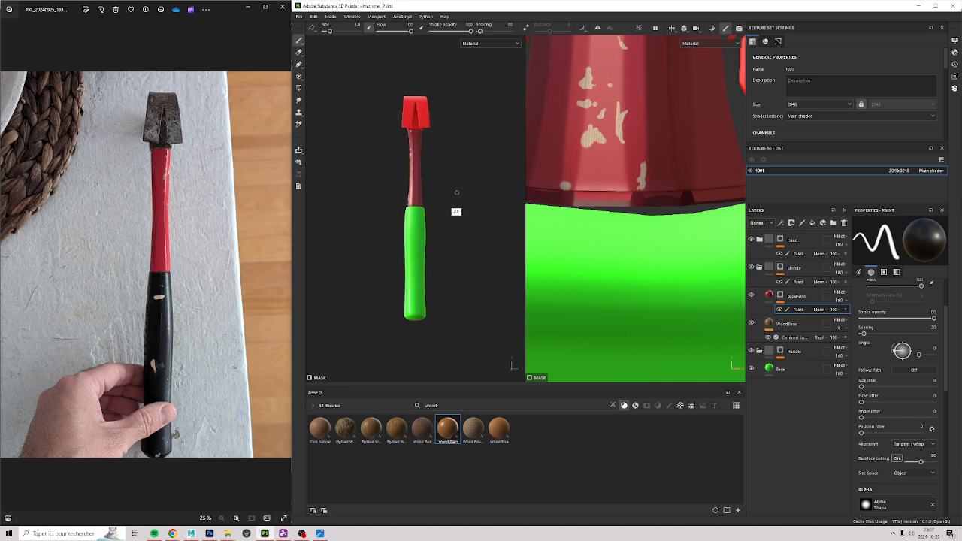
Paint small black chips into the mask along the middle section's upper edge, just below the head on the claw side.
scroll(437, 140, "up", 5)
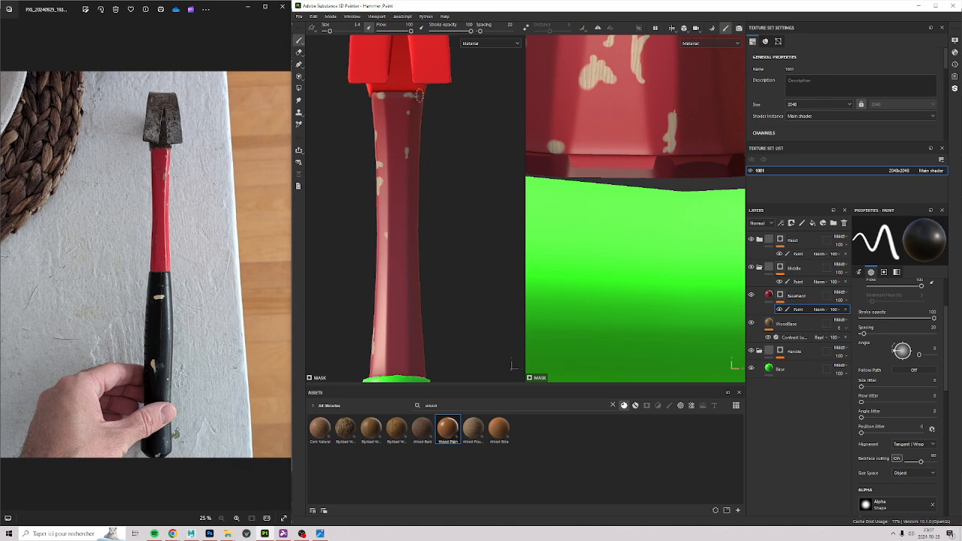
mouse_move(416, 94)
left_mouse_down()
mouse_move(428, 95)
mouse_move(407, 95)
left_mouse_up()
left_click(381, 97)
mouse_move(468, 282)
left_mouse_down("alt")
mouse_move(398, 290)
mouse_move(295, 199)
left_mouse_up("alt")
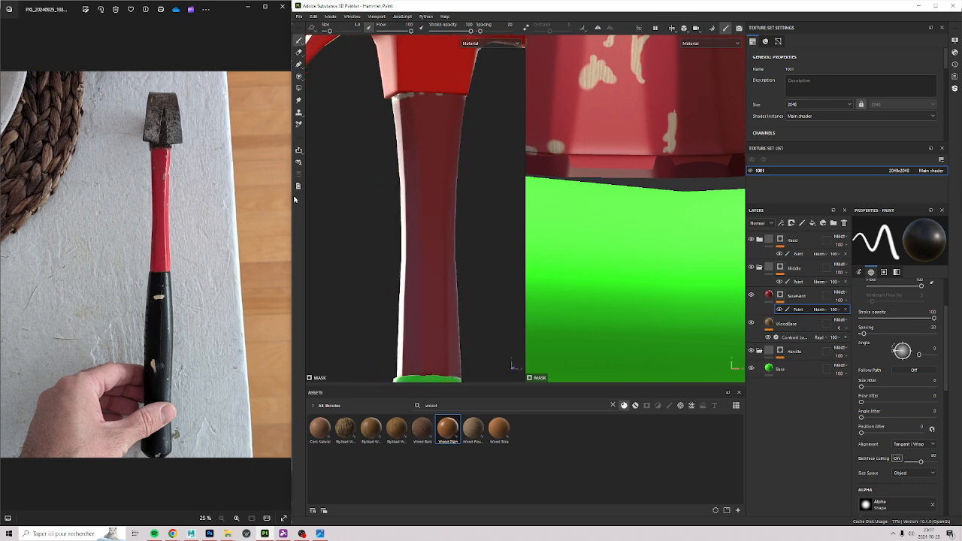
Bring up the angled side reference photo and paint its large irregular chip and neighbouring smaller chips into the mask just below the head.
left_click(285, 265)
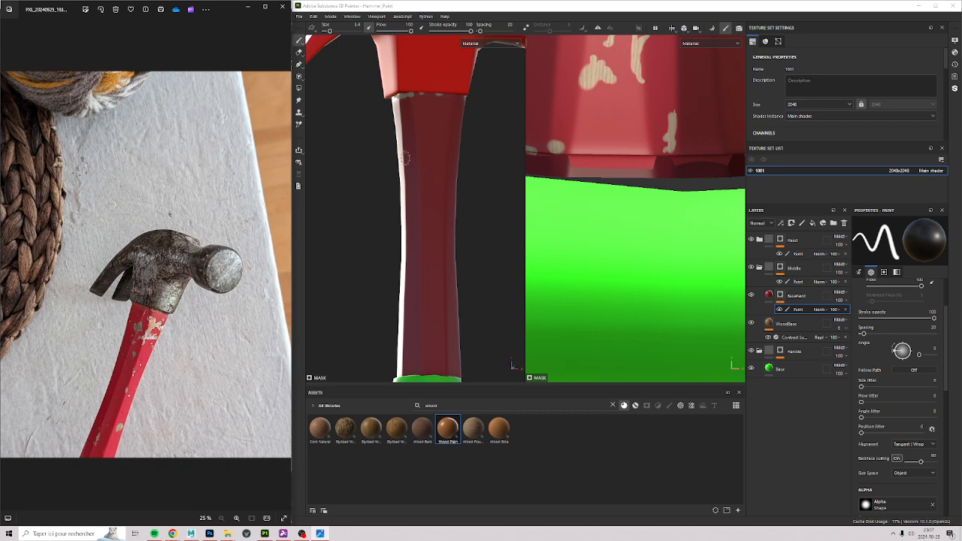
mouse_move(490, 228)
left_mouse_down("alt")
mouse_move(381, 224)
mouse_move(398, 232)
left_mouse_up("alt")
mouse_move(436, 103)
left_mouse_down()
mouse_move(427, 142)
mouse_move(440, 109)
mouse_move(432, 134)
mouse_move(412, 128)
left_mouse_up()
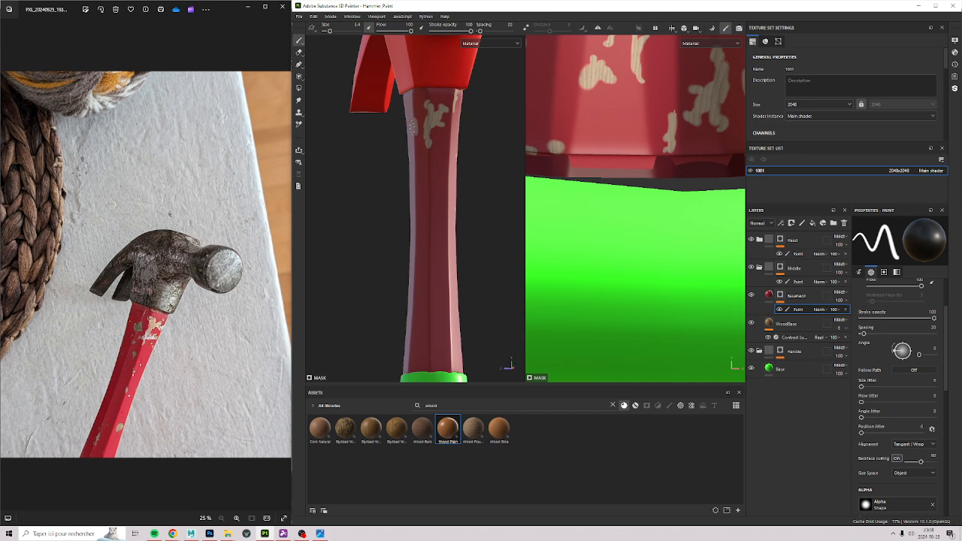
left_click_drag(378, 222, 428, 138, "alt")
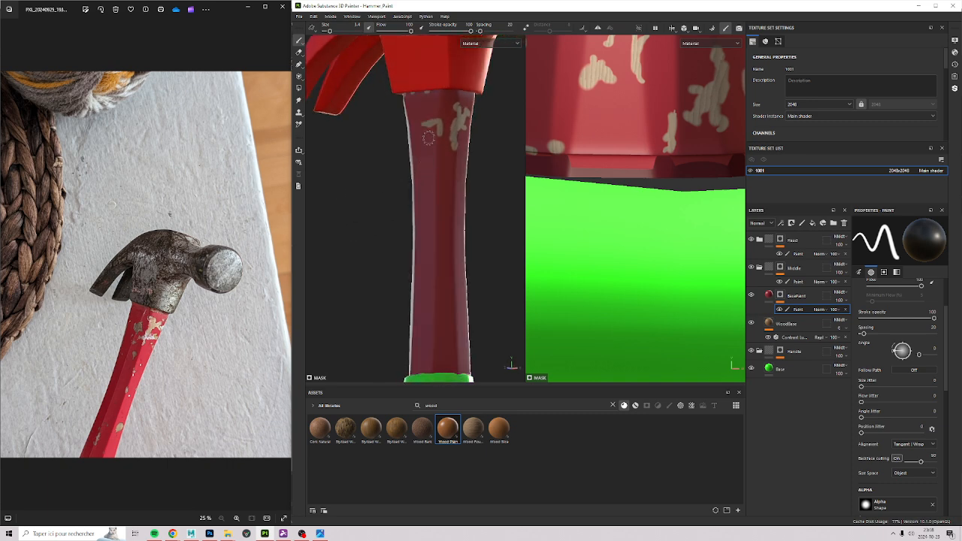
key("ctrl+z")
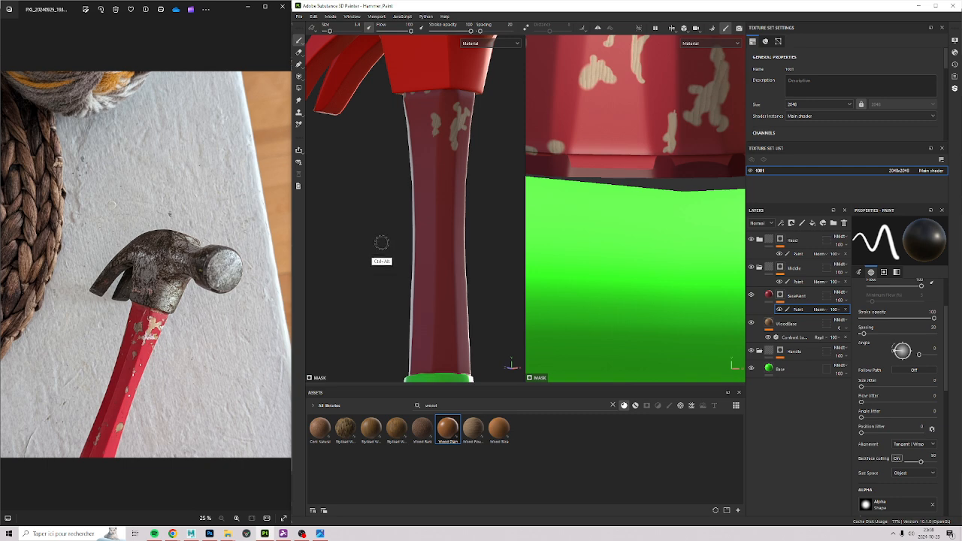
left_click_drag(387, 191, 388, 172, "ctrl+alt")
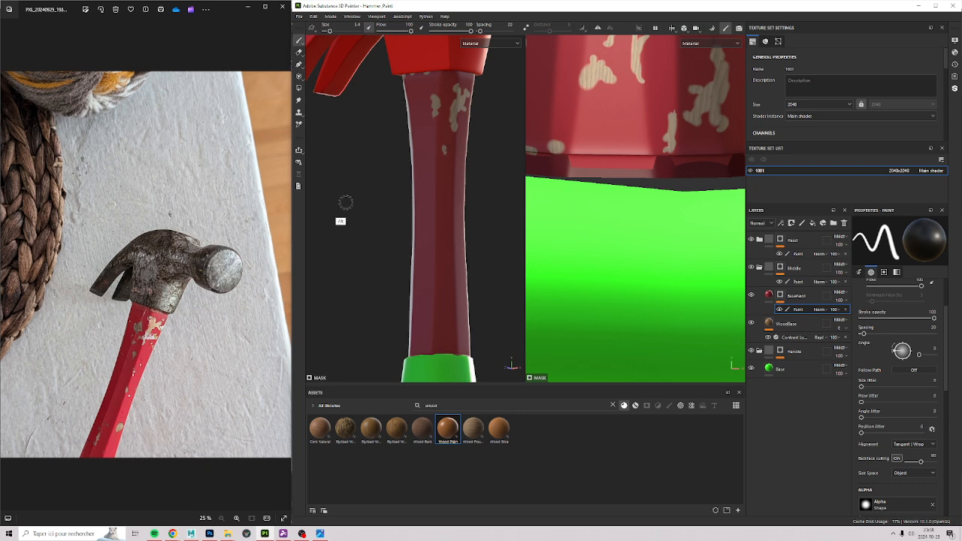
Paint small scattered chips into the mask down the middle section towards the handle grip.
left_click_drag(344, 208, 483, 198, "alt")
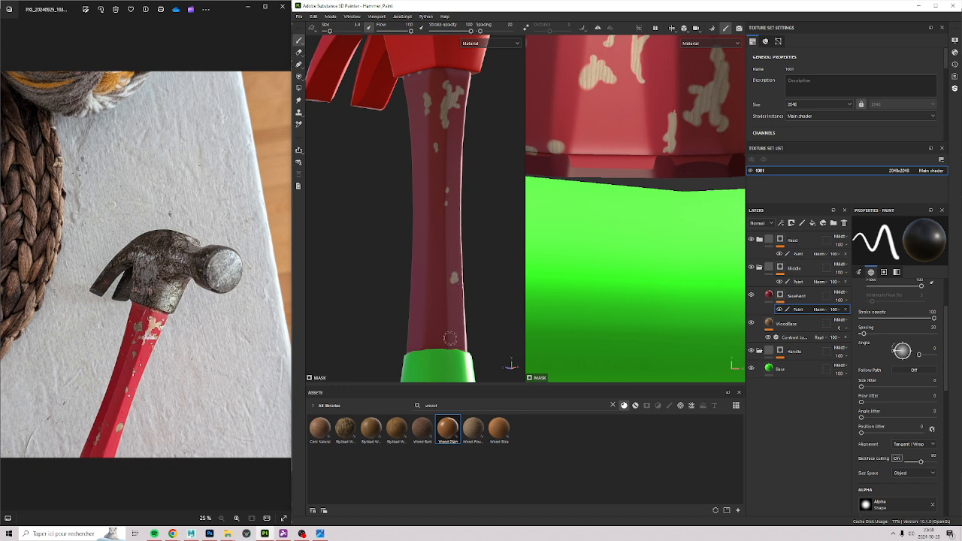
left_click_drag(499, 279, 492, 208, "alt")
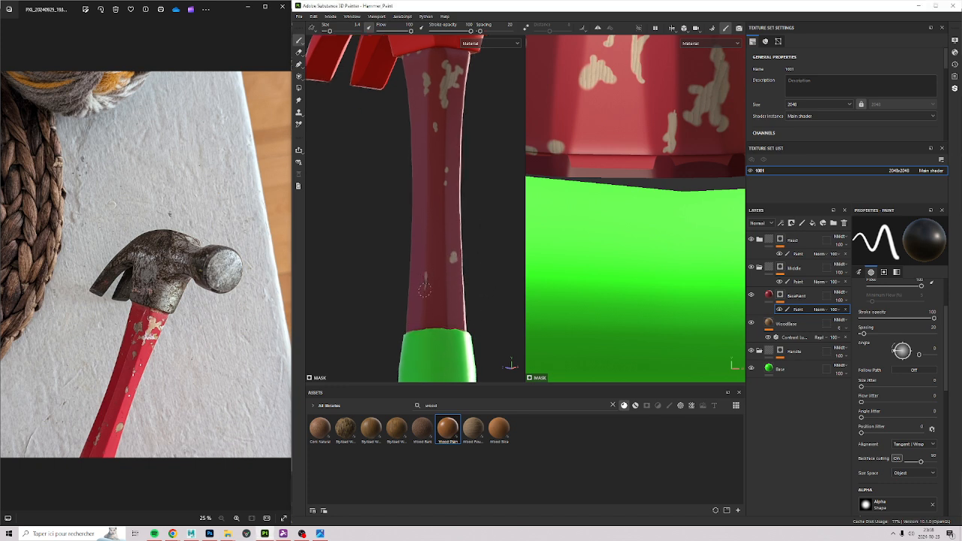
left_click_drag(476, 208, 448, 275, "alt")
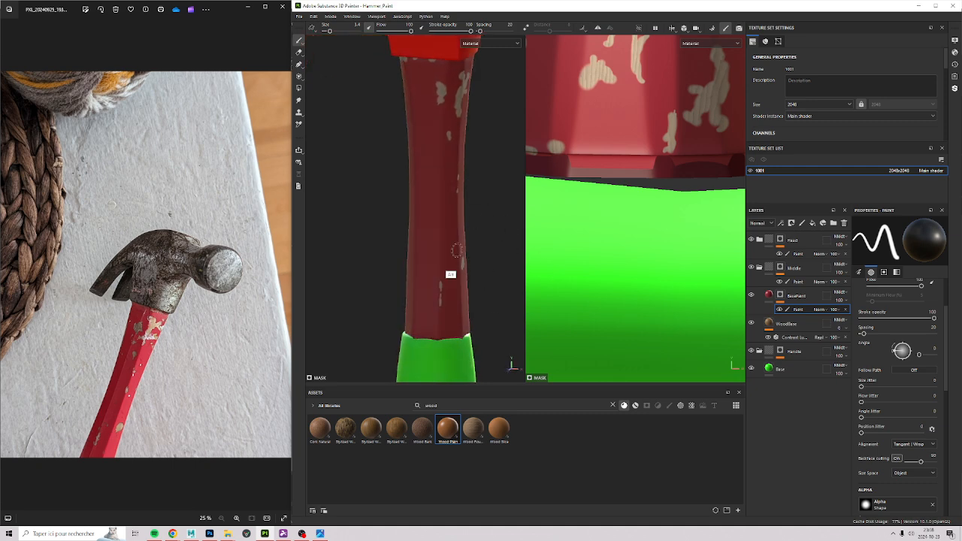
Find the side-view reference photo and compare its chip edges up close with the painted chips on the same side of the model.
left_click(293, 235)
key("Right")
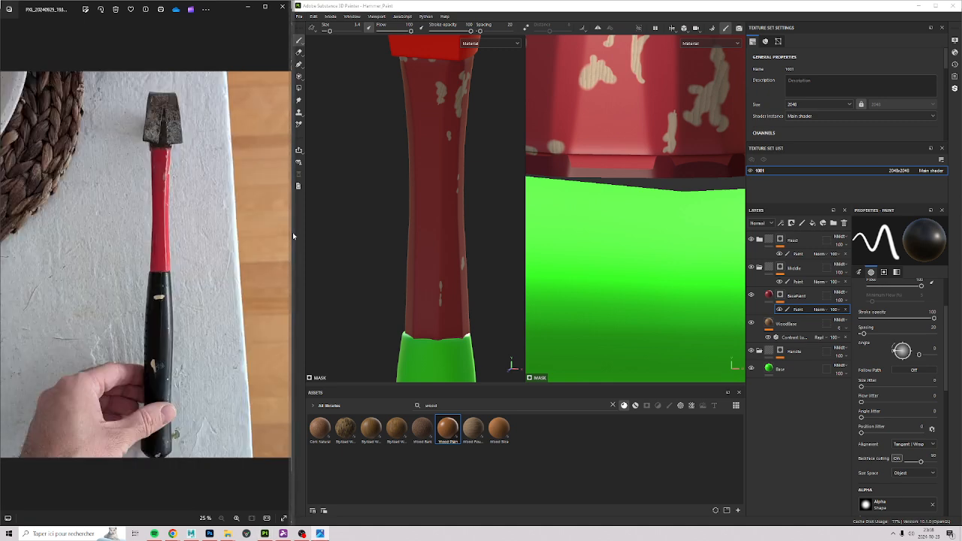
key("Right")
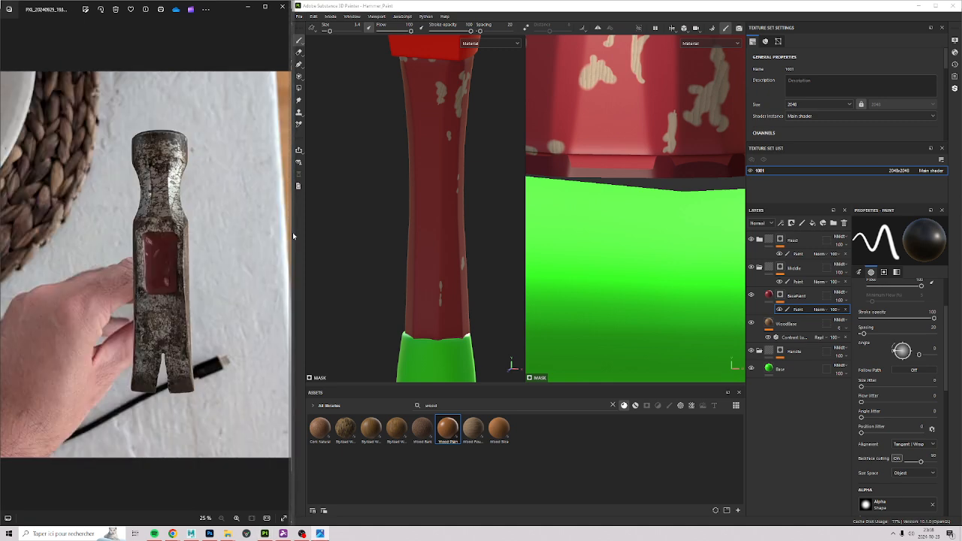
key("Right")
key("Right")
scroll(115, 235, "up", 10)
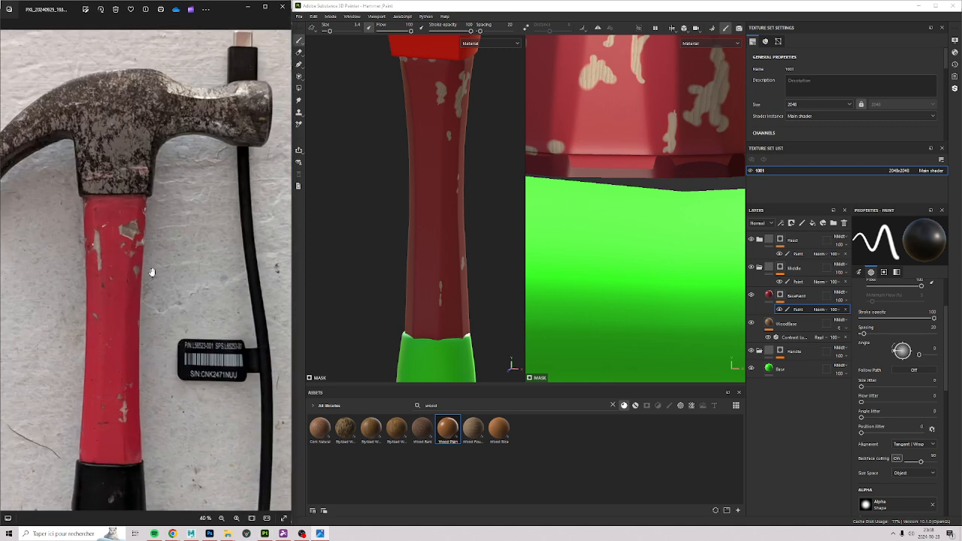
left_click_drag(115, 235, 368, 291)
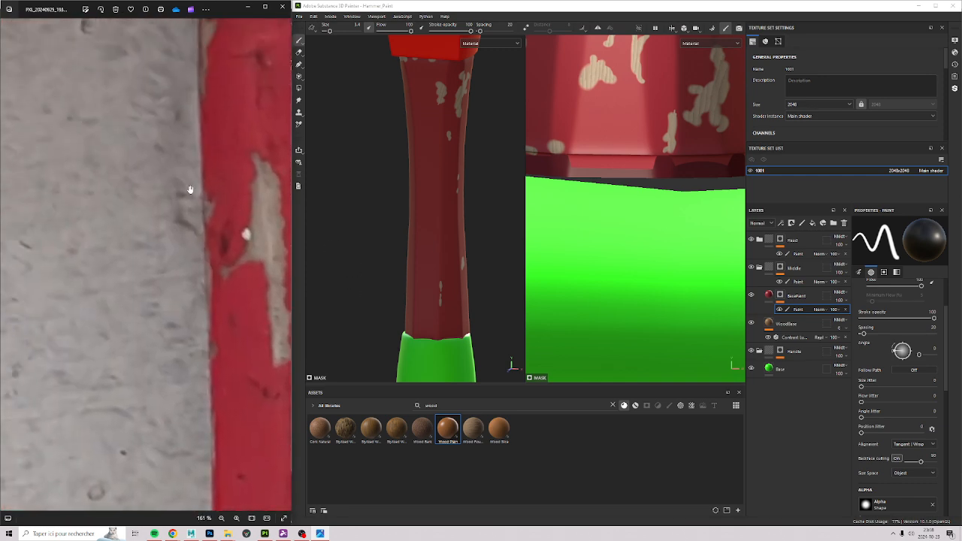
left_click_drag(190, 189, 134, 167)
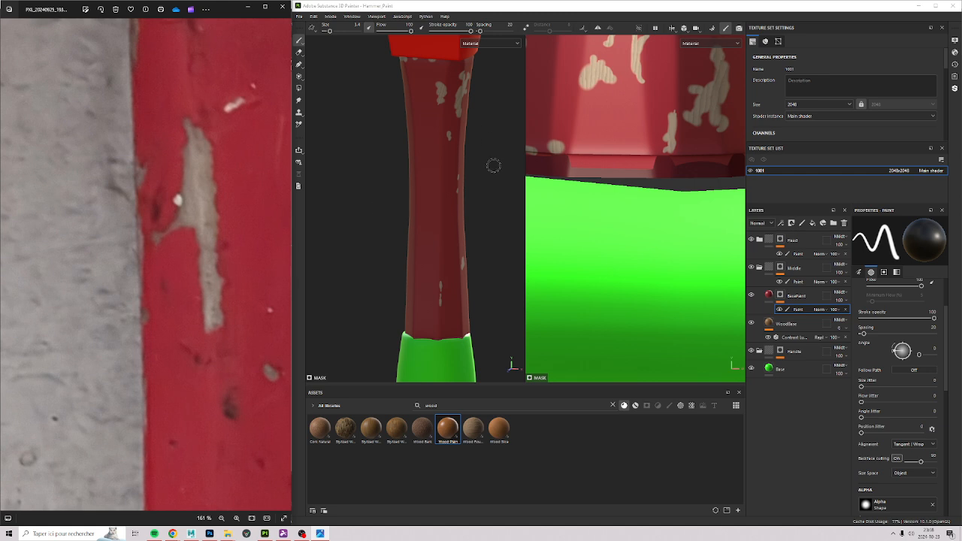
mouse_move(491, 217)
left_mouse_down("alt")
mouse_move(259, 173)
mouse_move(291, 203)
mouse_move(320, 196)
left_mouse_up("alt")
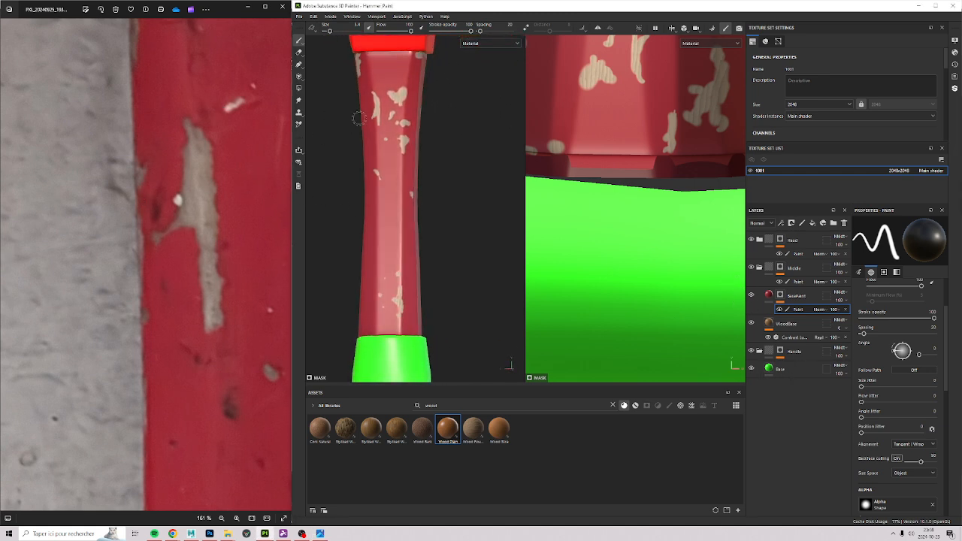
scroll(394, 114, "up", 3)
scroll(395, 115, "up", 2)
middle_click_drag(512, 135, 505, 236, "alt")
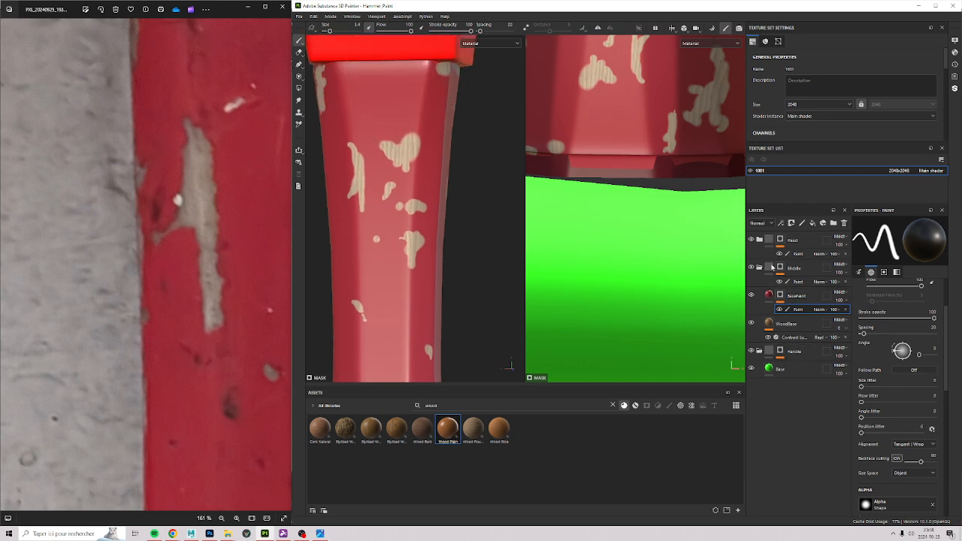
Add a Blur Slope filter to the BasePaint mask above its paint effect to roughen the chip edges.
left_click(781, 223)
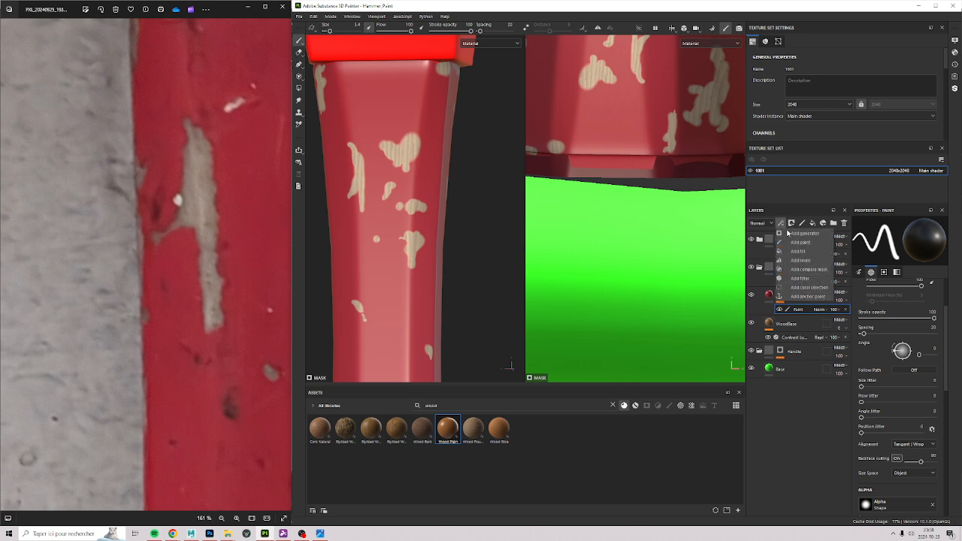
left_click(801, 278)
left_click(886, 248)
type("cont")
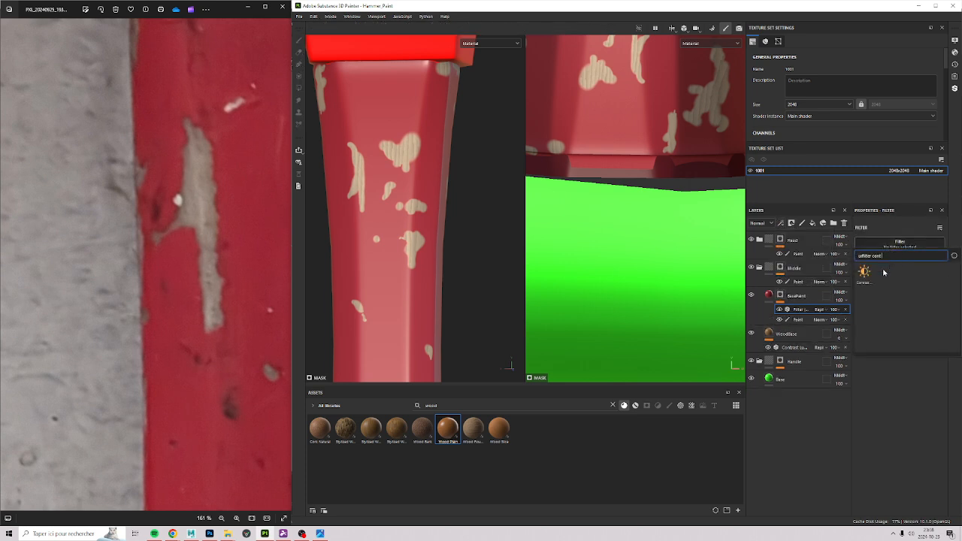
key("BackSpace")
key("BackSpace")
key("BackSpace")
key("BackSpace")
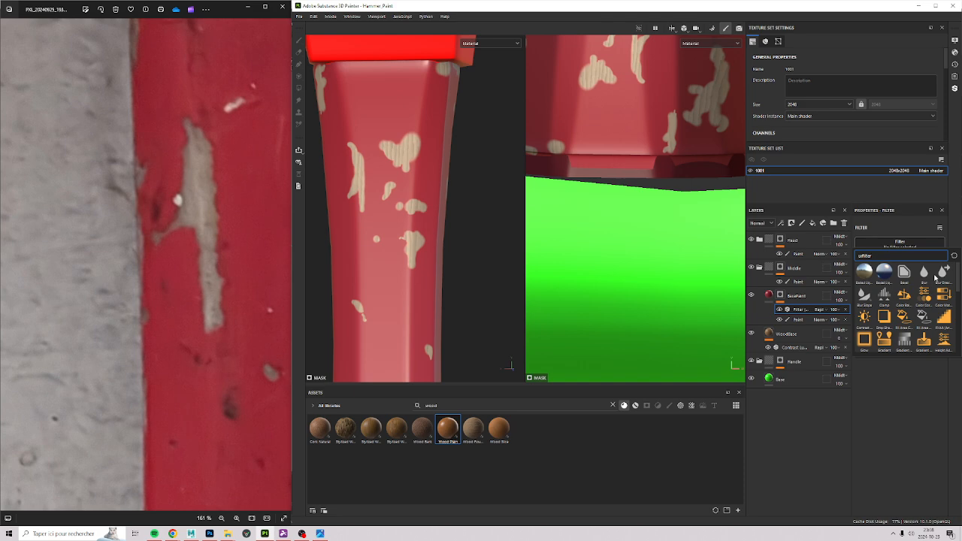
type("blur")
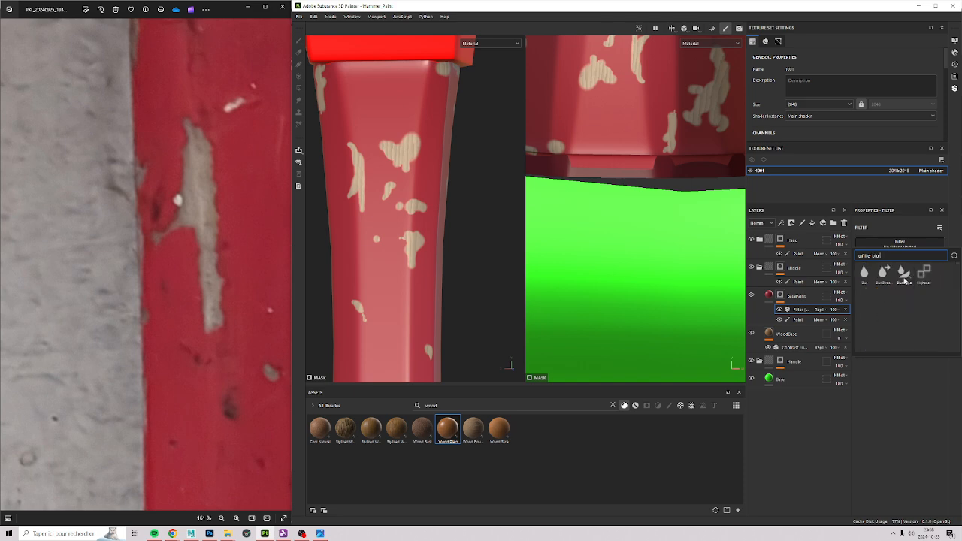
left_click(905, 275)
scroll(375, 238, "up", 3)
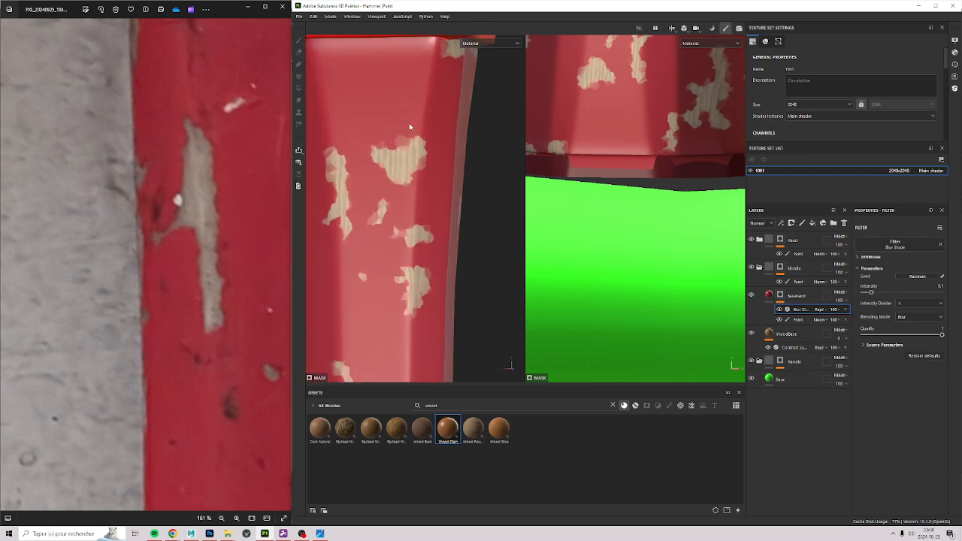
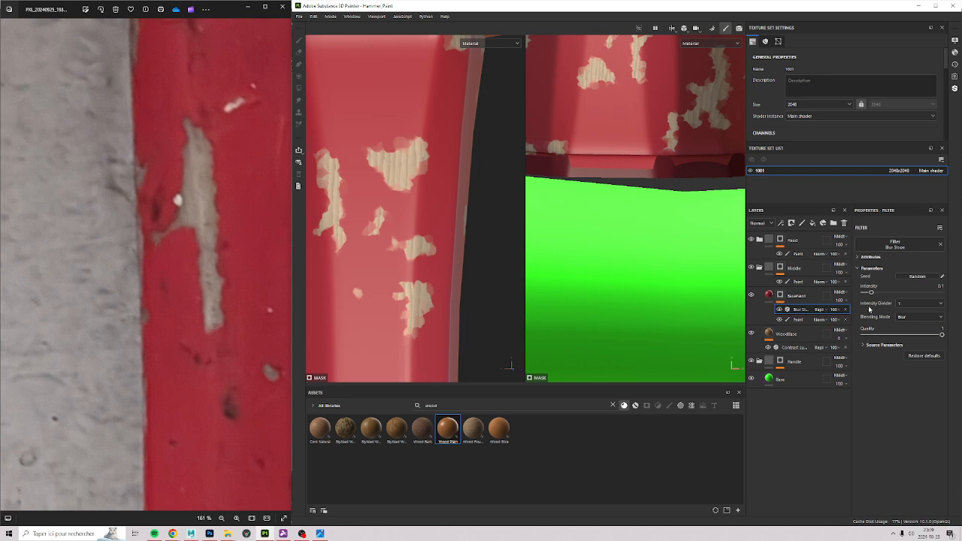
Set the Blur Slope filter's blending mode to Min and its intensity divider to 10.
left_click(918, 317)
left_click(906, 330)
right_click_drag(322, 171, 373, 182, "alt")
middle_click_drag(374, 181, 455, 170, "alt")
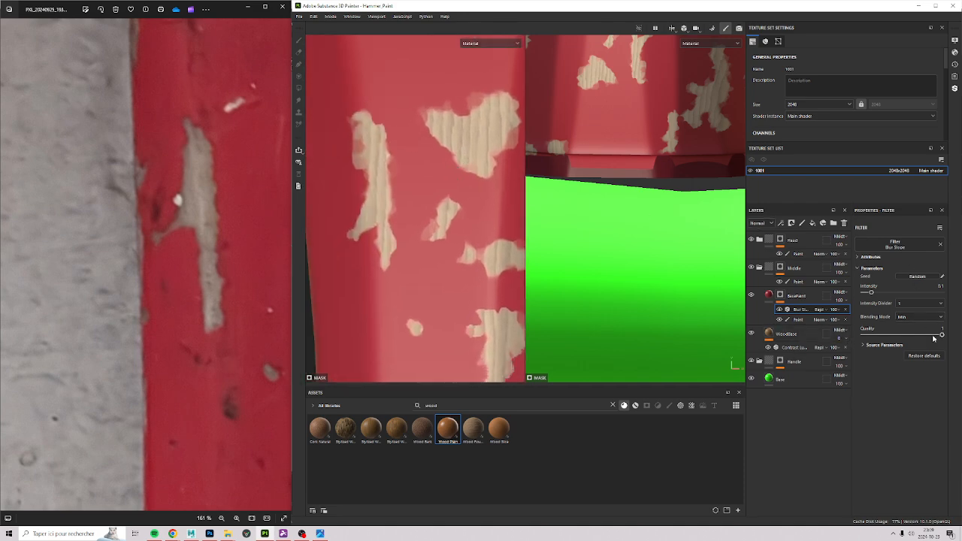
left_click(898, 305)
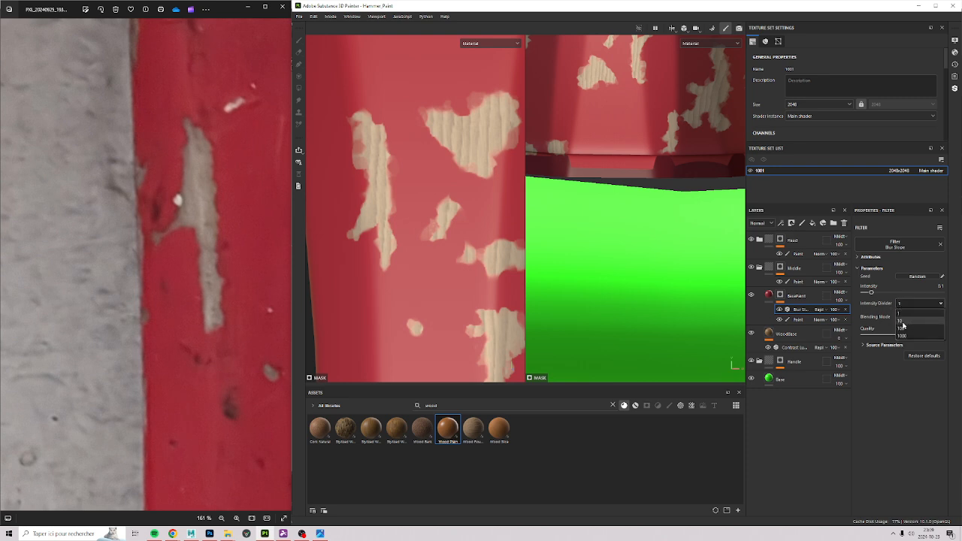
left_click(901, 321)
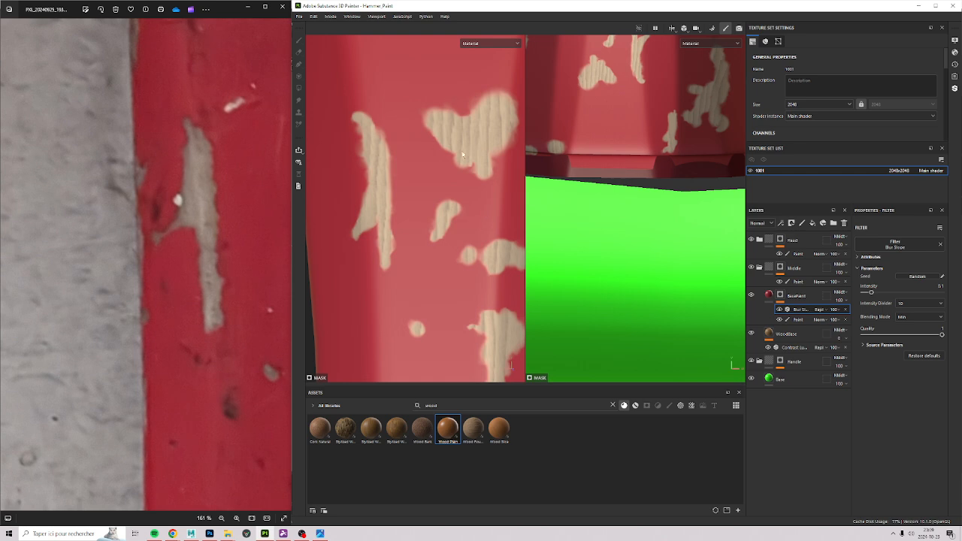
middle_click_drag(425, 282, 397, 269)
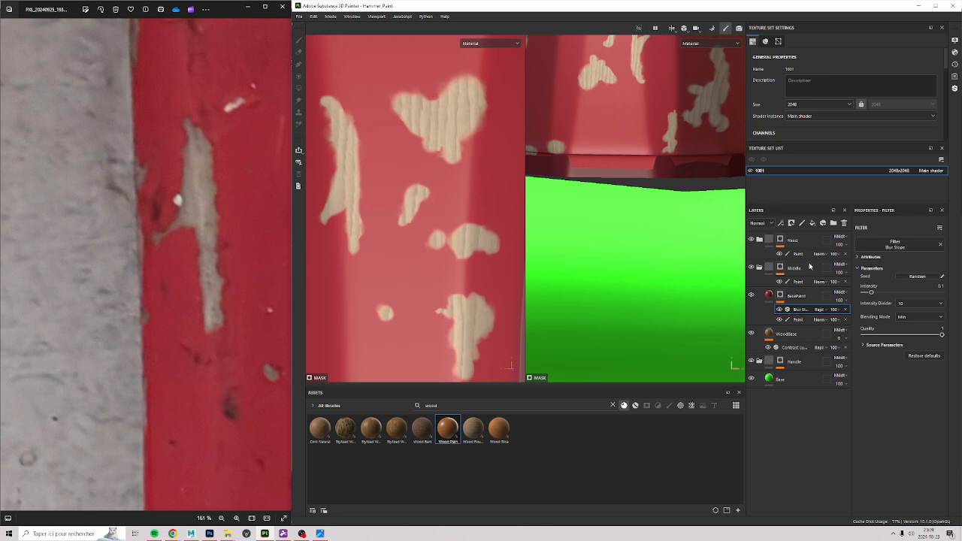
Add a Levels effect above the Blur Slope and sharpen the chip edges with input black about 0.59 and white about 0.84.
left_click(781, 223)
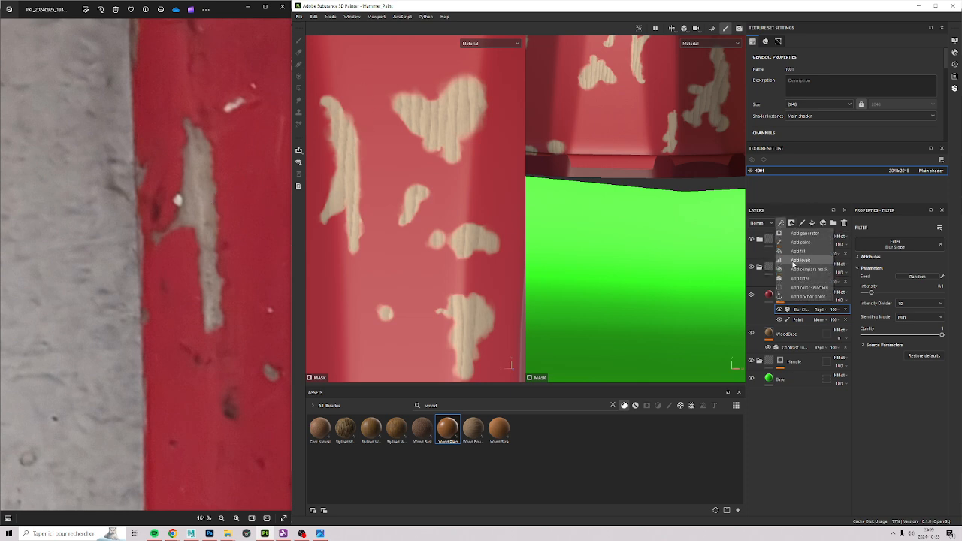
left_click(794, 262)
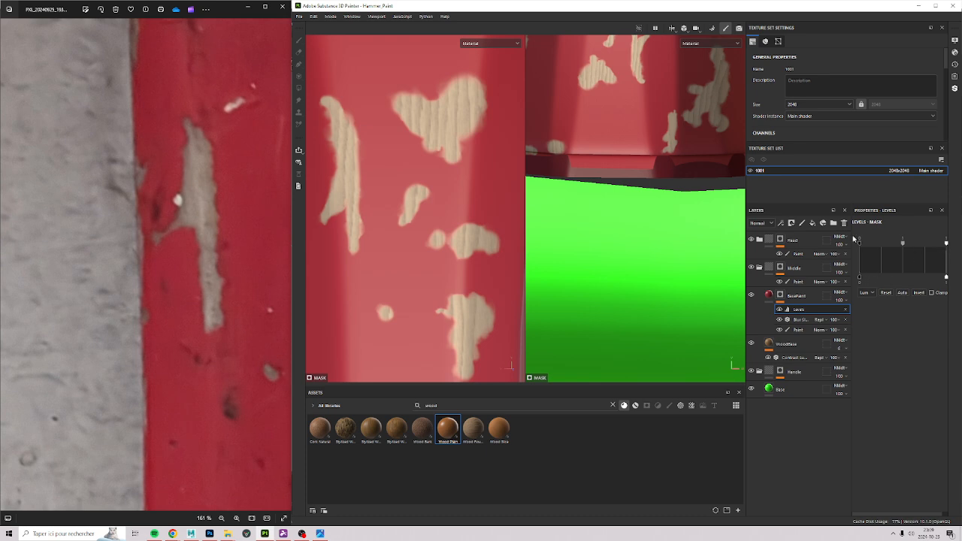
left_click_drag(862, 244, 934, 256)
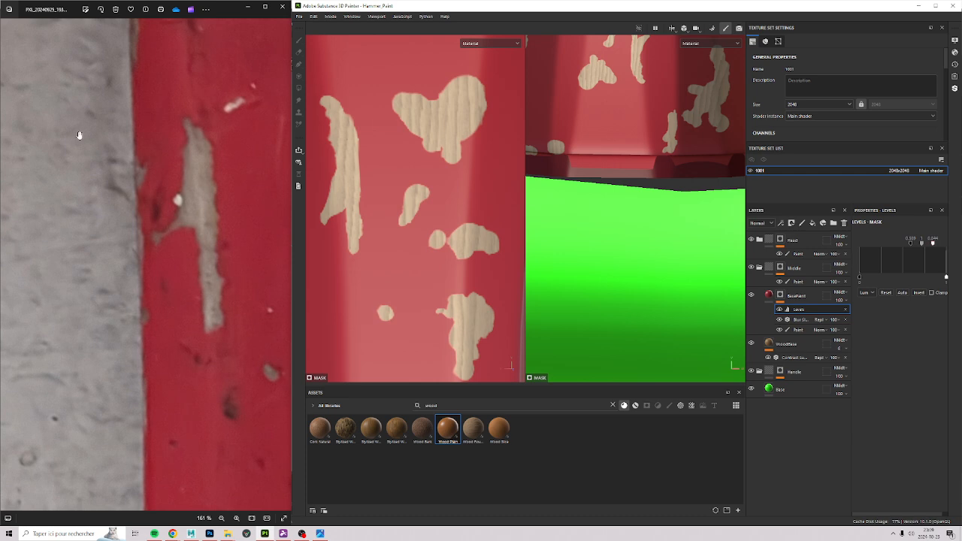
left_click_drag(397, 299, 424, 196, "alt")
scroll(466, 221, "up", 5)
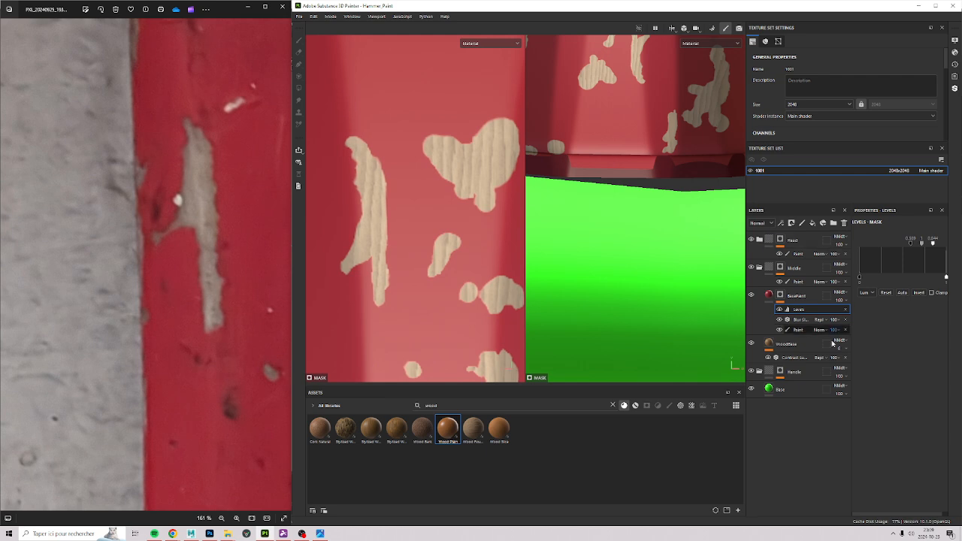
Set the Blur Slope intensity to about 0.162, checking the edges against the reference photo, and duplicate the filter within the BasePaint mask.
left_click(801, 320)
left_click_drag(873, 292, 878, 294)
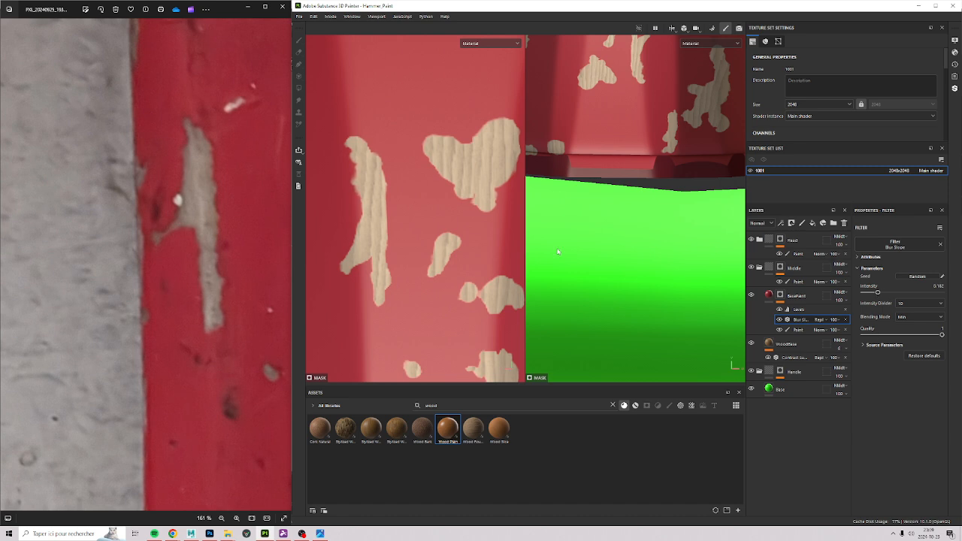
mouse_move(229, 264)
left_mouse_down()
mouse_move(19, 226)
mouse_move(57, 254)
left_mouse_up()
scroll(100, 234, "down", 5)
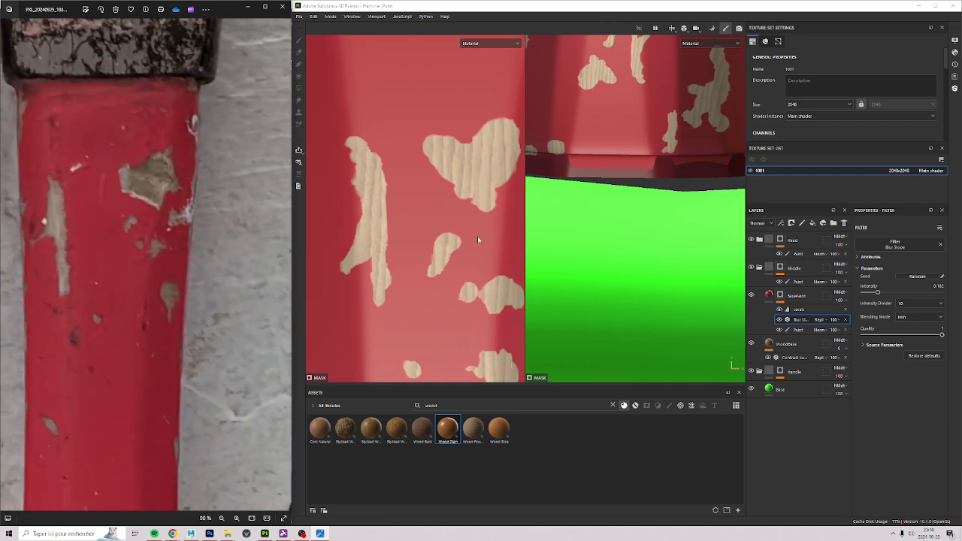
right_click(805, 321)
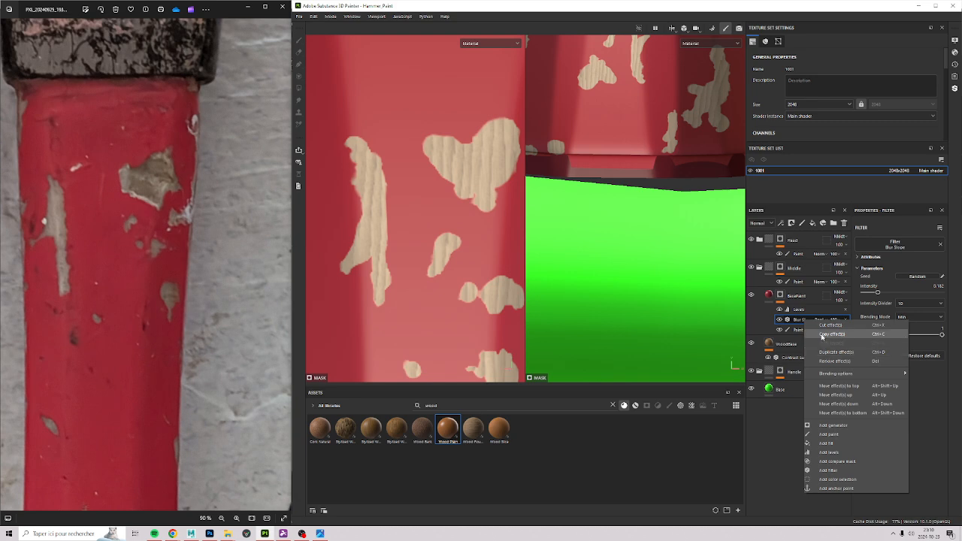
left_click(834, 352)
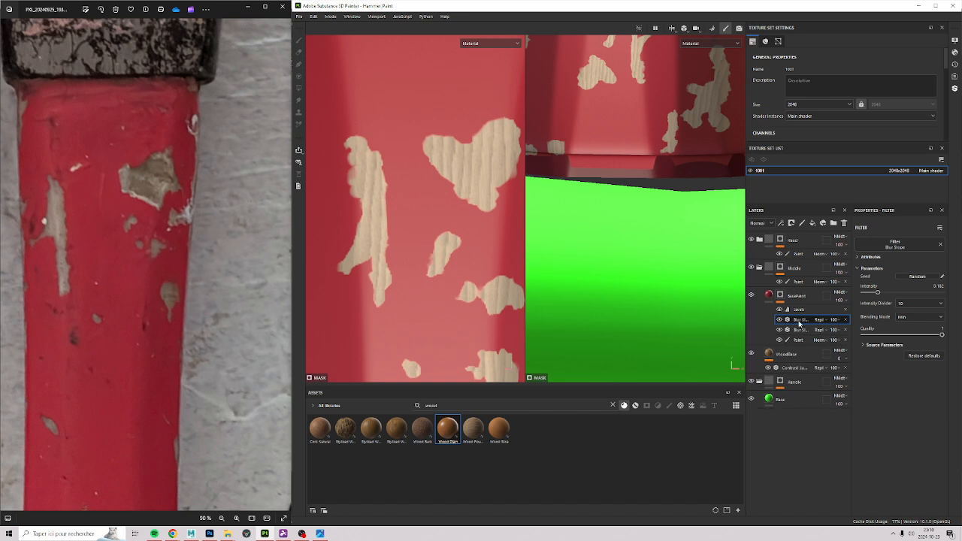
Hide the upper Blur Slope filter in the BasePaint mask and set the lower one's source type to Custom Noise.
left_click(799, 331)
left_click(780, 320)
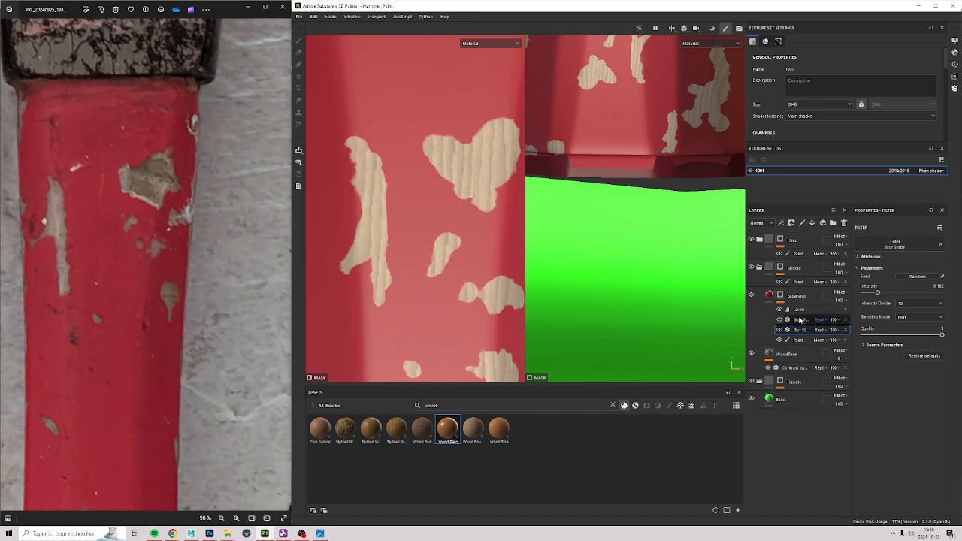
left_click(876, 346)
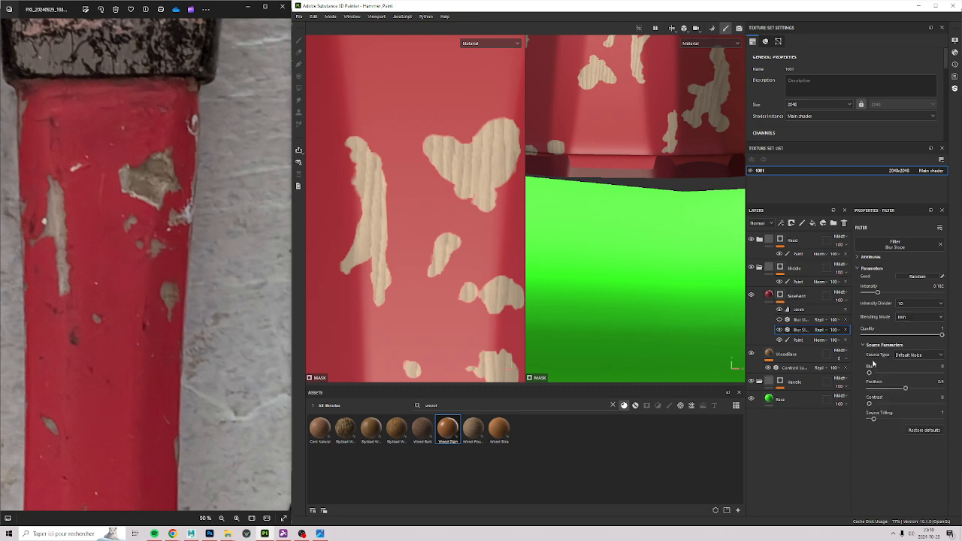
left_click(923, 356)
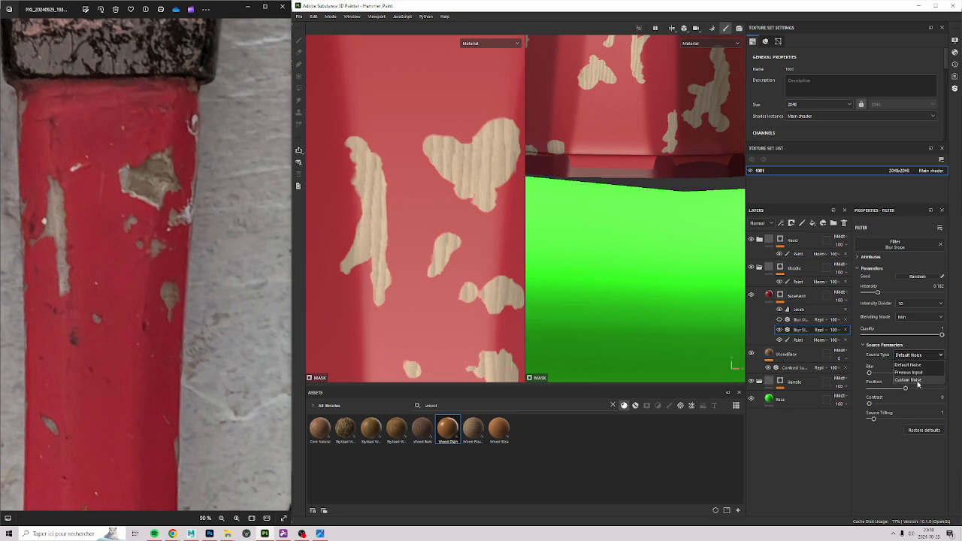
left_click(918, 382)
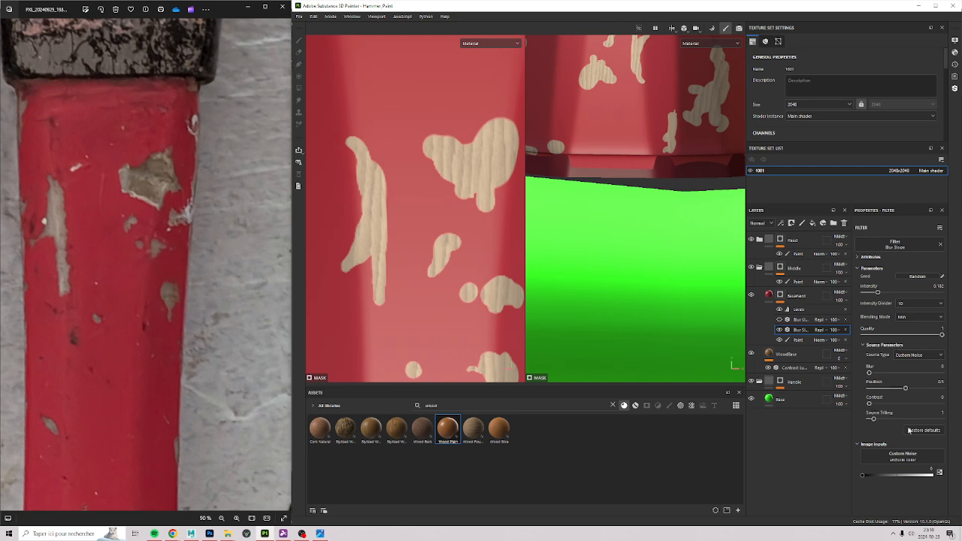
Assign Perlin Noise as the custom noise input of the lower Blur Slope filter.
left_click(908, 476)
left_click(898, 452)
mouse_move(898, 471)
type("per")
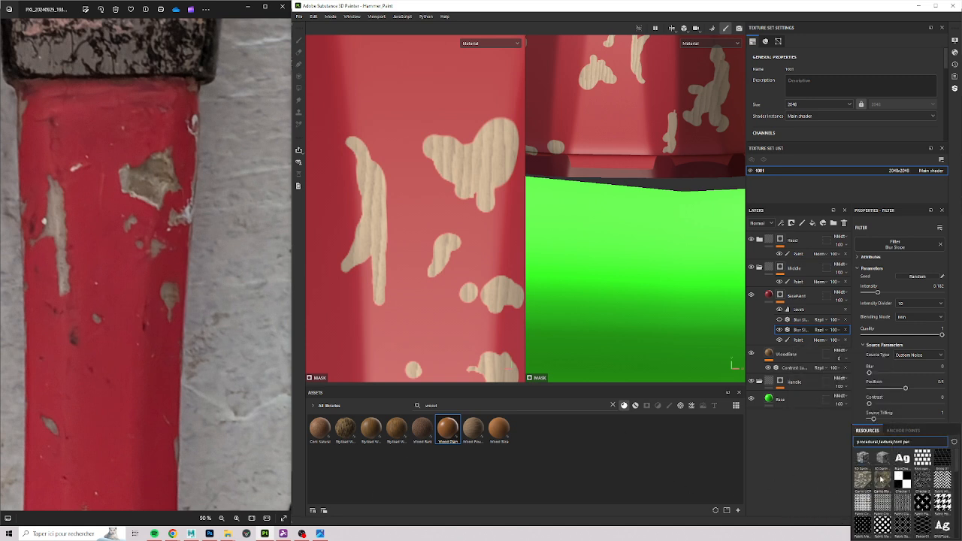
type("lin")
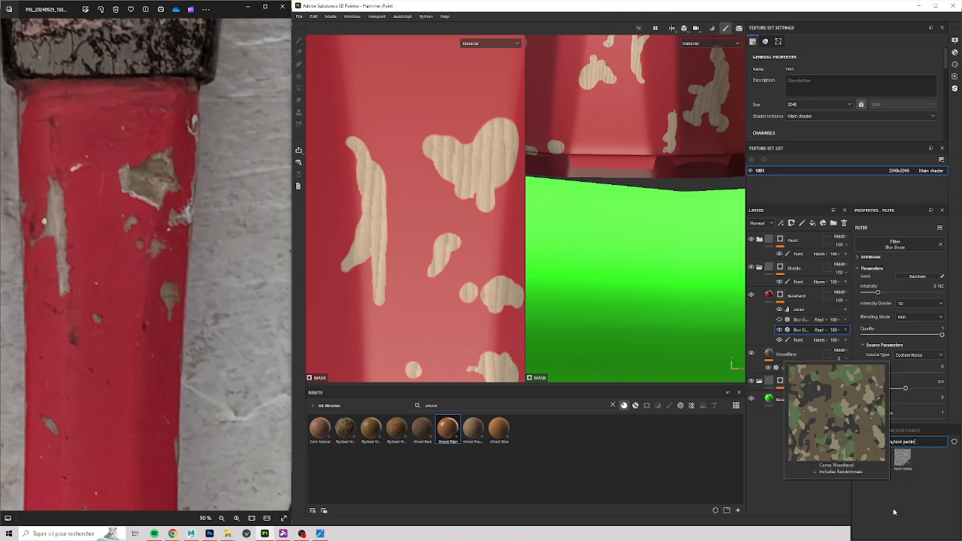
left_click(903, 458)
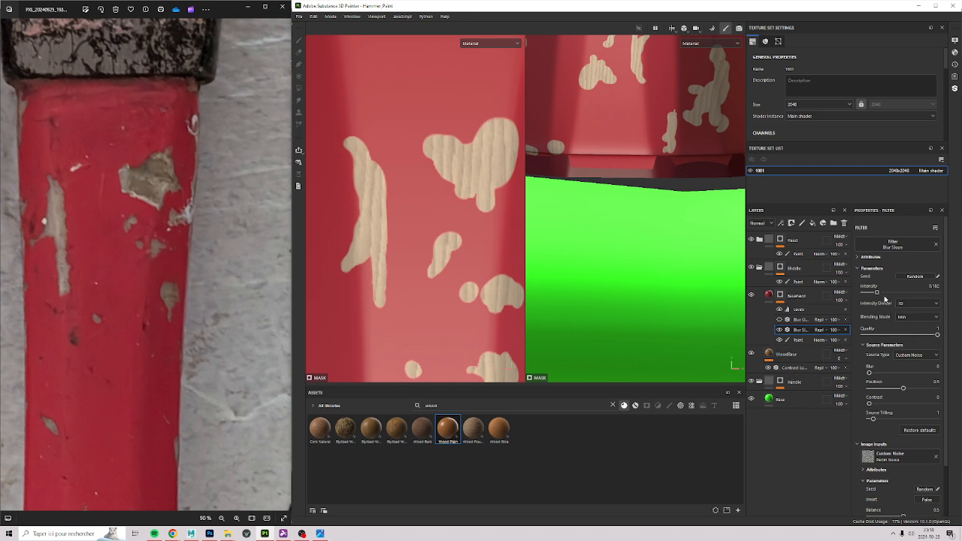
Set the lower Blur Slope's intensity to about 0.178 and its source tiling to about 3.81, checking the chips.
left_click_drag(883, 296, 931, 287)
middle_click_drag(451, 338, 419, 170, "alt")
scroll(419, 170, "down", 2)
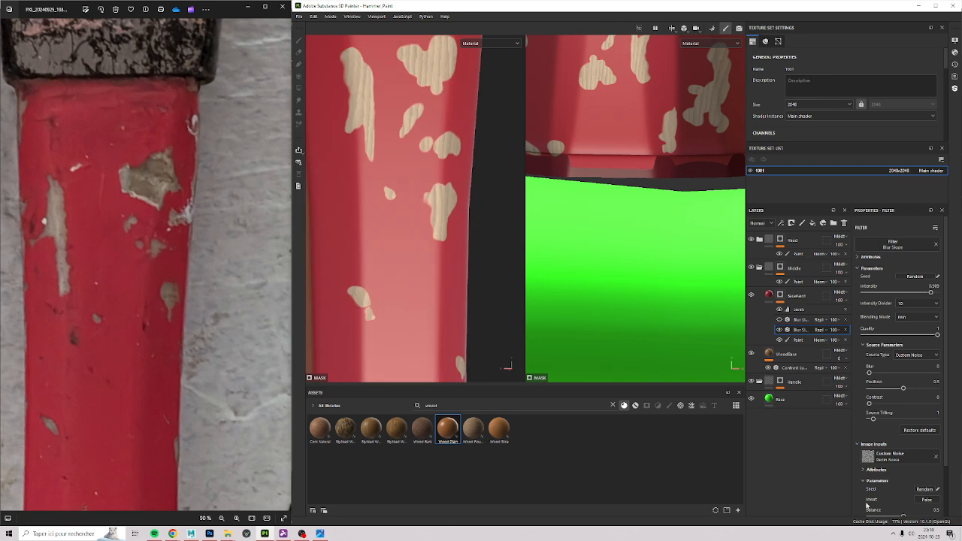
left_click_drag(873, 418, 885, 418)
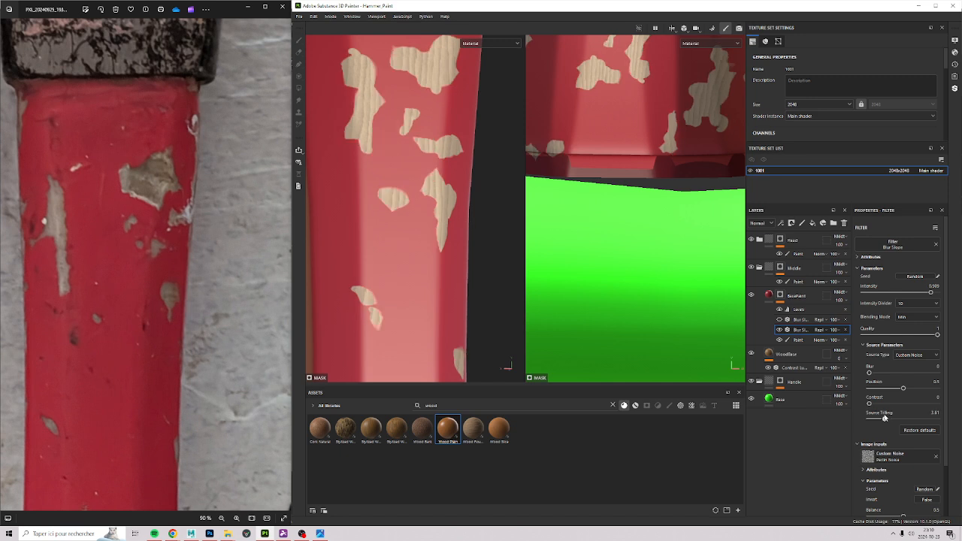
left_click_drag(930, 295, 877, 277)
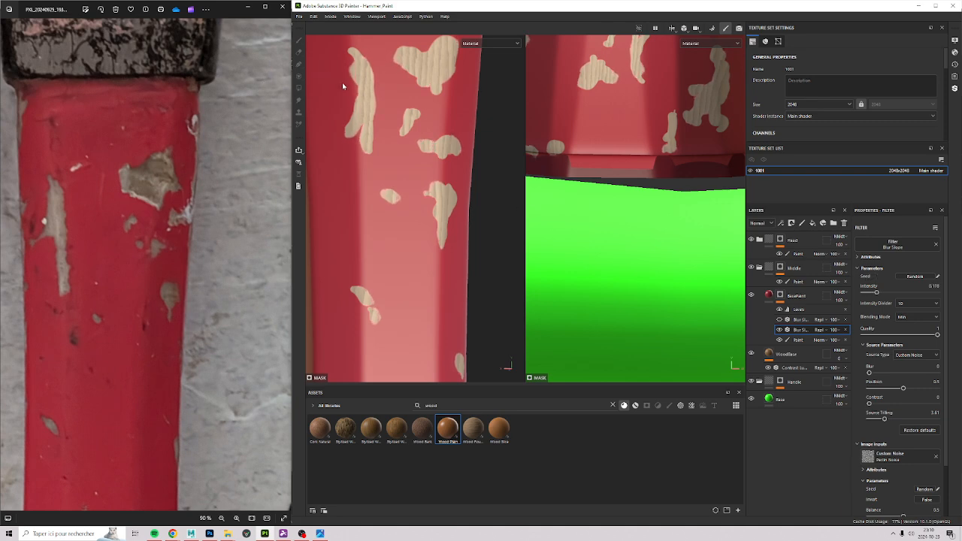
Examine the chips along the handle and set the lower Blur Slope's source tiling to about 4.84.
left_click_drag(342, 85, 352, 129, "alt")
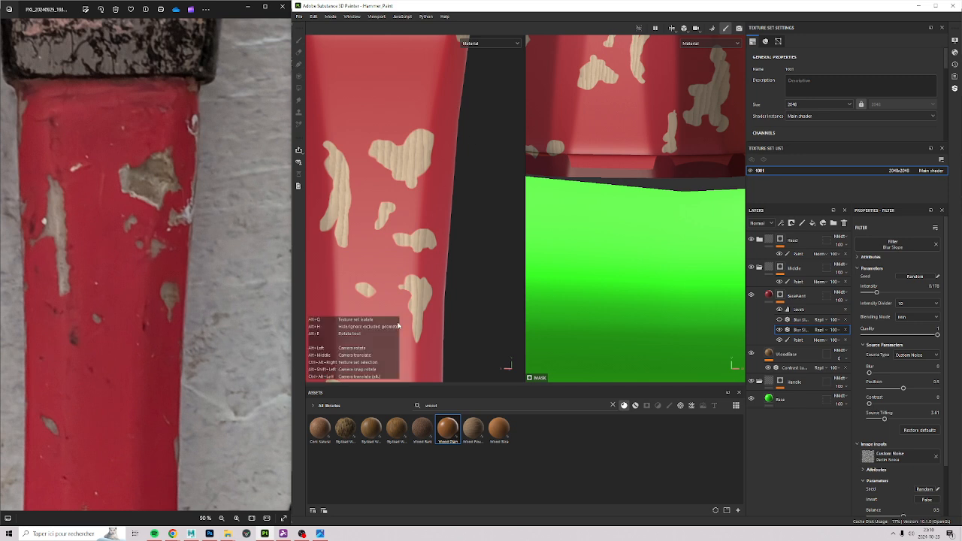
left_click_drag(424, 301, 408, 302, "alt")
right_click_drag(409, 302, 399, 242, "alt")
middle_click_drag(399, 242, 415, 120, "alt")
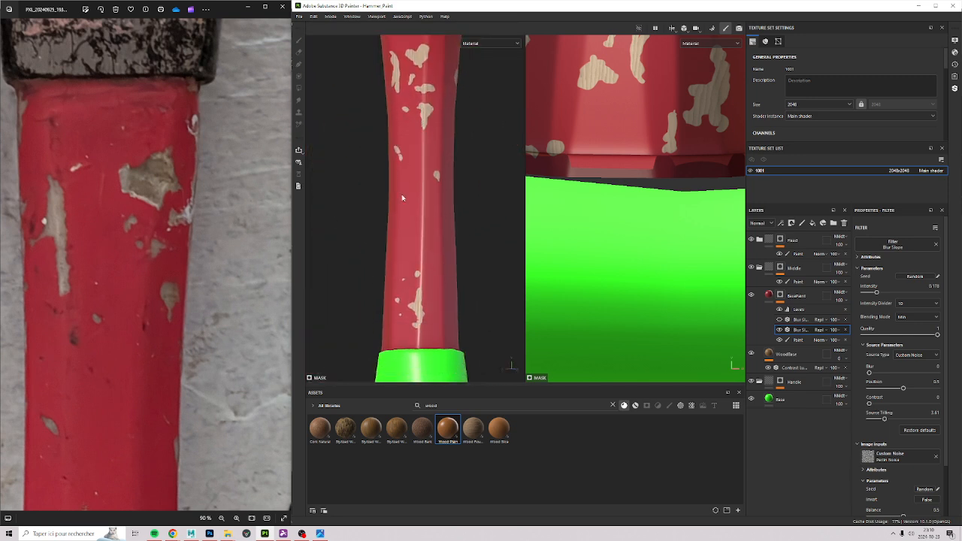
right_click_drag(430, 263, 442, 243, "alt")
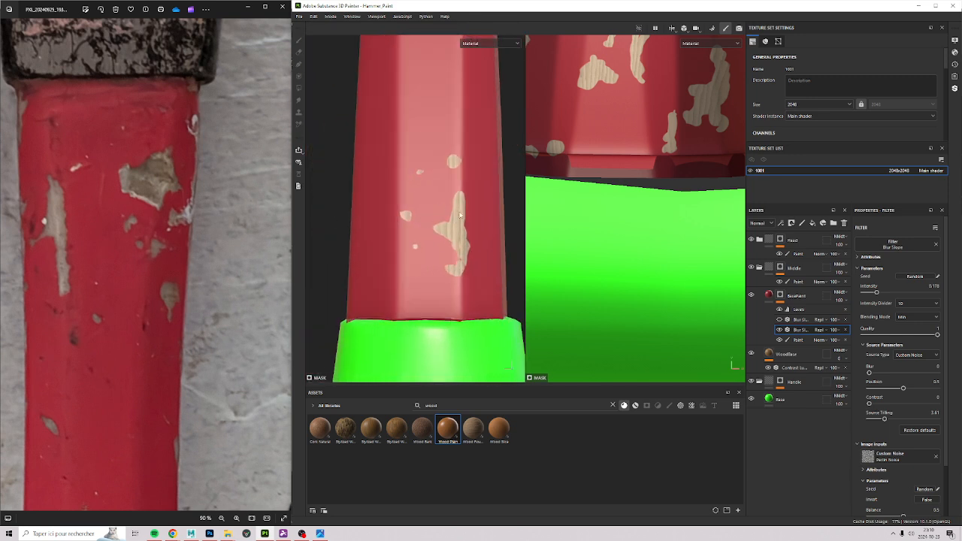
mouse_move(460, 216)
left_mouse_down("alt")
mouse_move(509, 233)
mouse_move(469, 225)
left_mouse_up("alt")
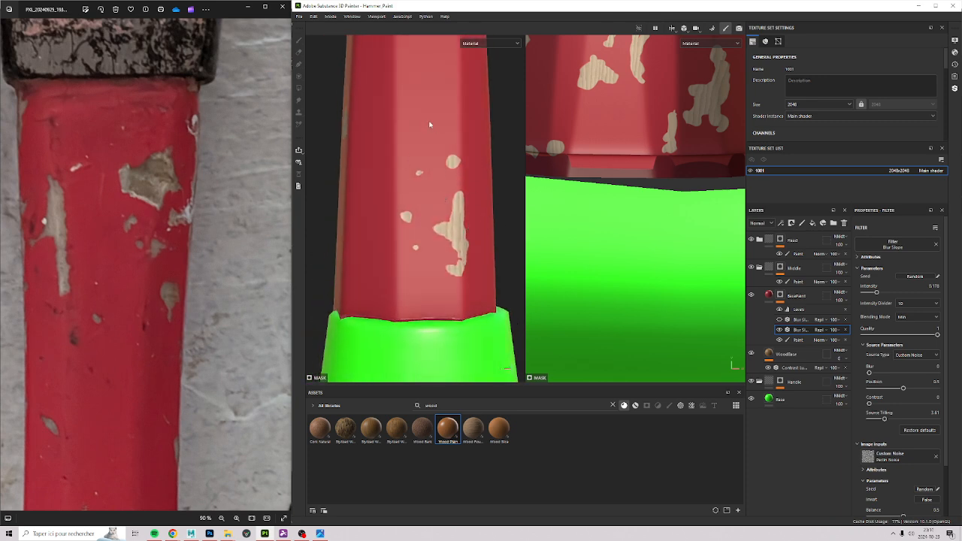
middle_click_drag(430, 125, 418, 192, "alt")
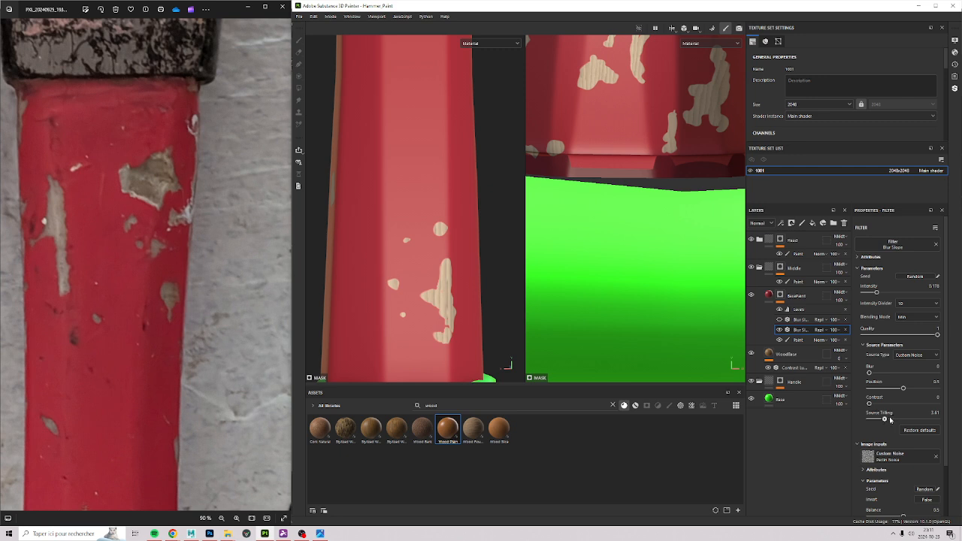
left_click_drag(891, 420, 890, 419)
Show the upper Blur Slope filter again and inspect the combined roughness of the chip edges on the handle.
middle_click_drag(409, 113, 429, 268, "alt")
right_click_drag(430, 268, 420, 211, "alt")
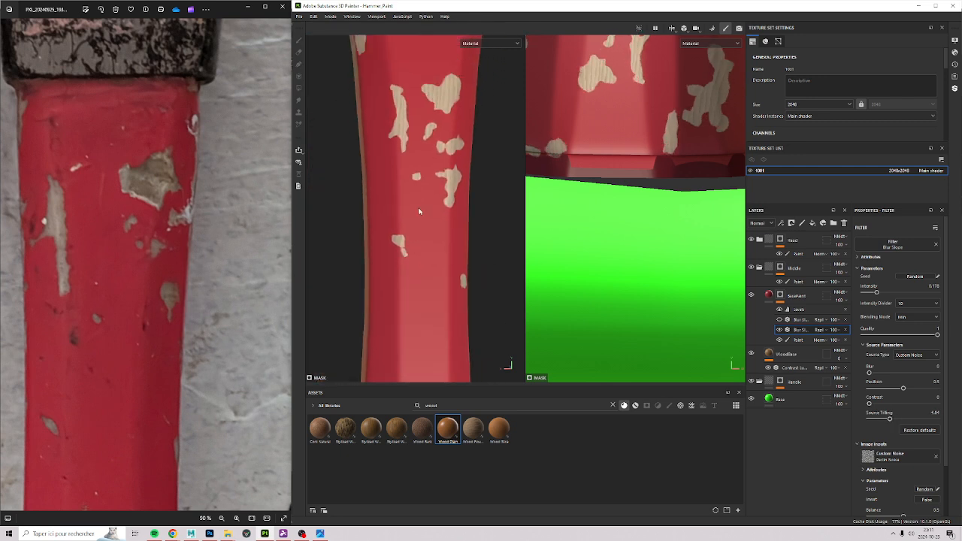
middle_click_drag(381, 101, 402, 160, "alt")
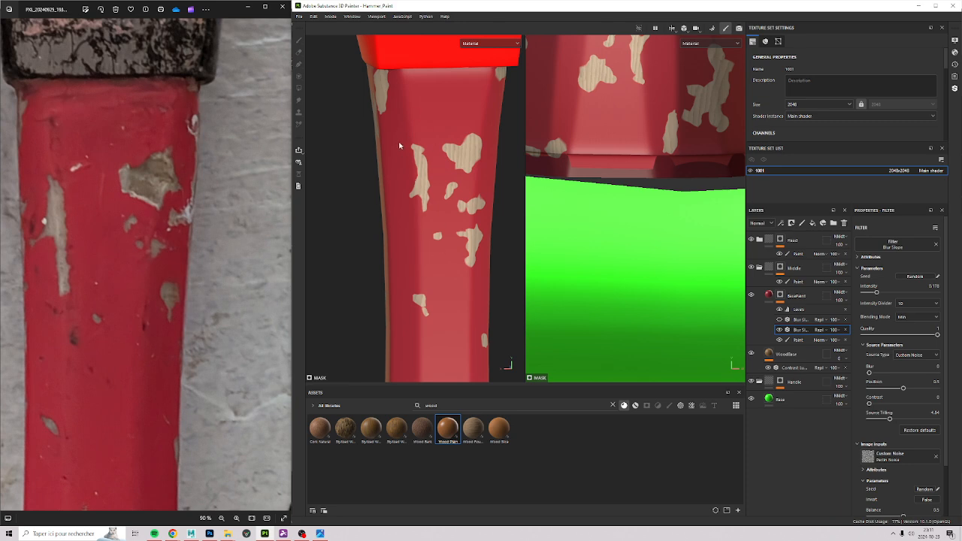
mouse_move(400, 146)
left_mouse_down("alt")
mouse_move(451, 133)
mouse_move(404, 129)
left_mouse_up("alt")
right_click_drag(405, 129, 466, 96, "alt")
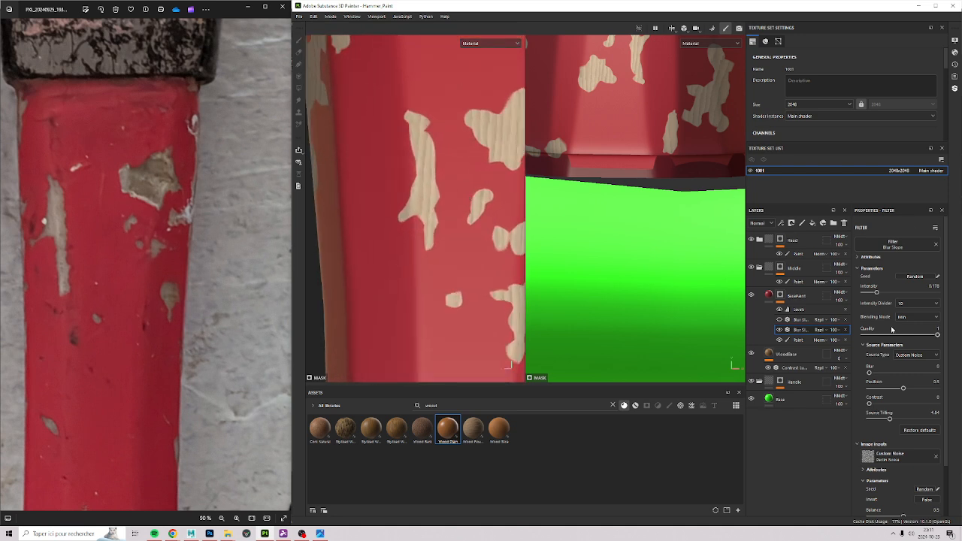
left_click(786, 321)
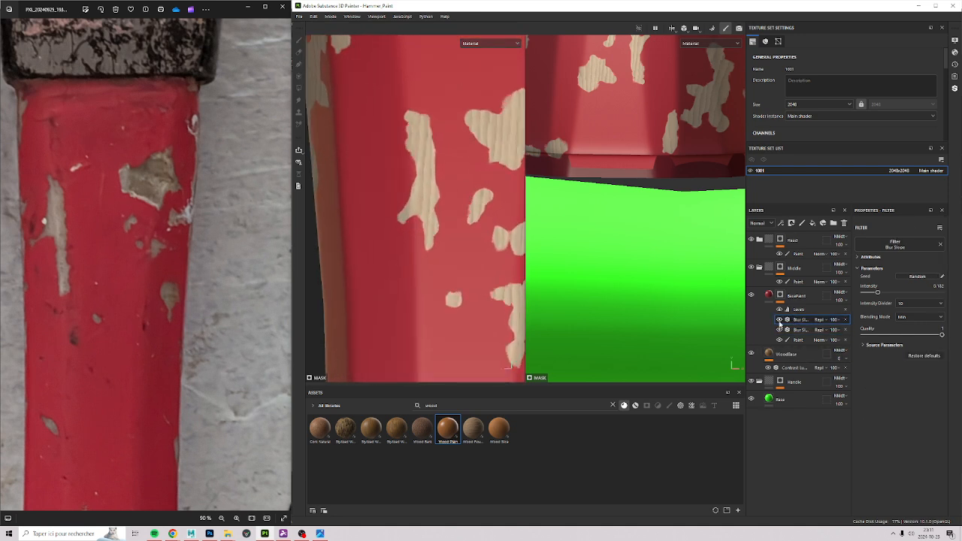
mouse_move(393, 163)
left_mouse_down("alt")
mouse_move(353, 209)
mouse_move(399, 288)
mouse_move(377, 171)
left_mouse_up("alt")
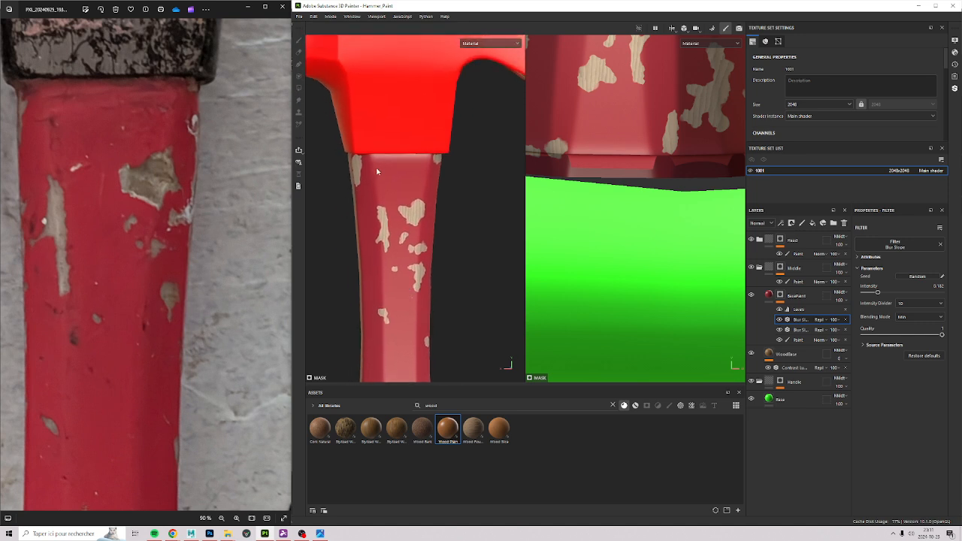
right_click_drag(377, 172, 403, 149, "alt")
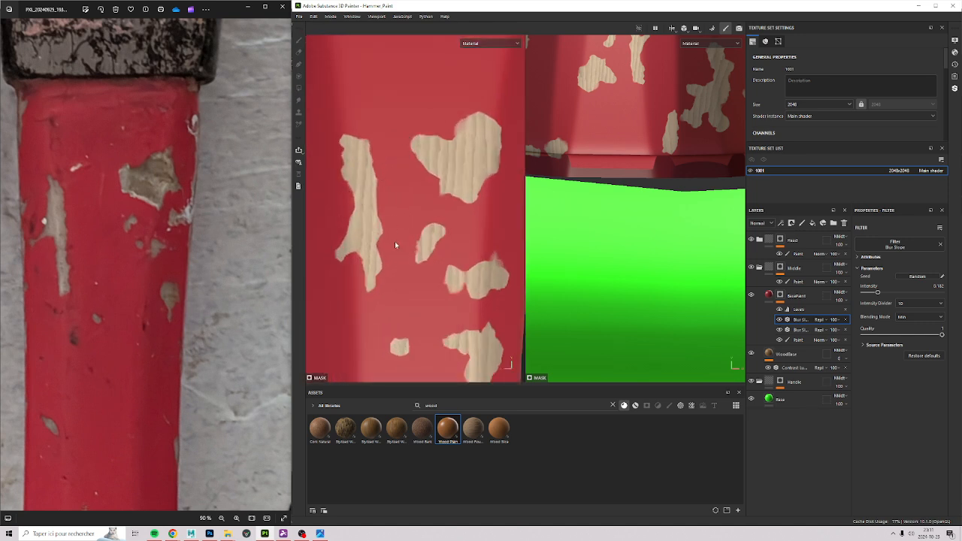
right_click_drag(416, 169, 437, 222, "alt")
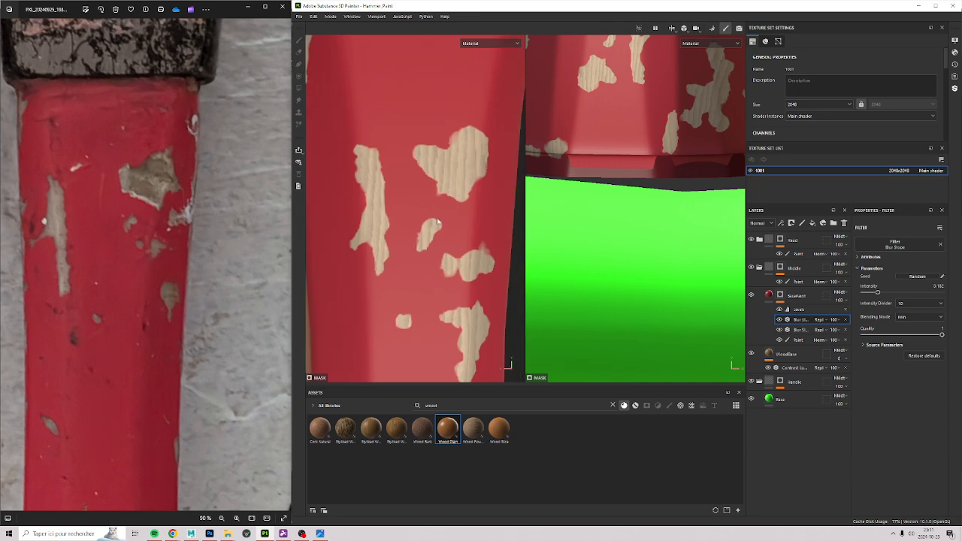
left_click_drag(422, 187, 306, 42, "alt")
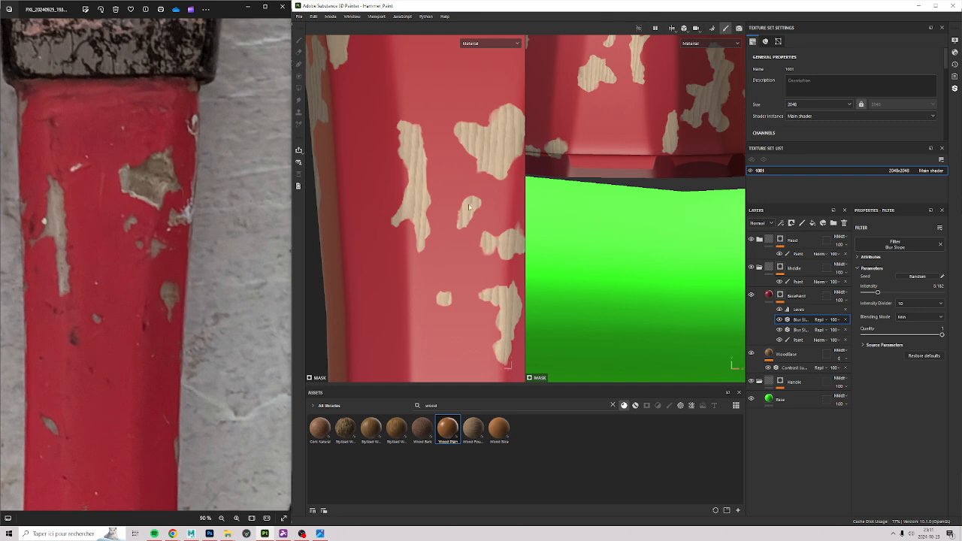
left_click_drag(507, 242, 463, 250, "alt")
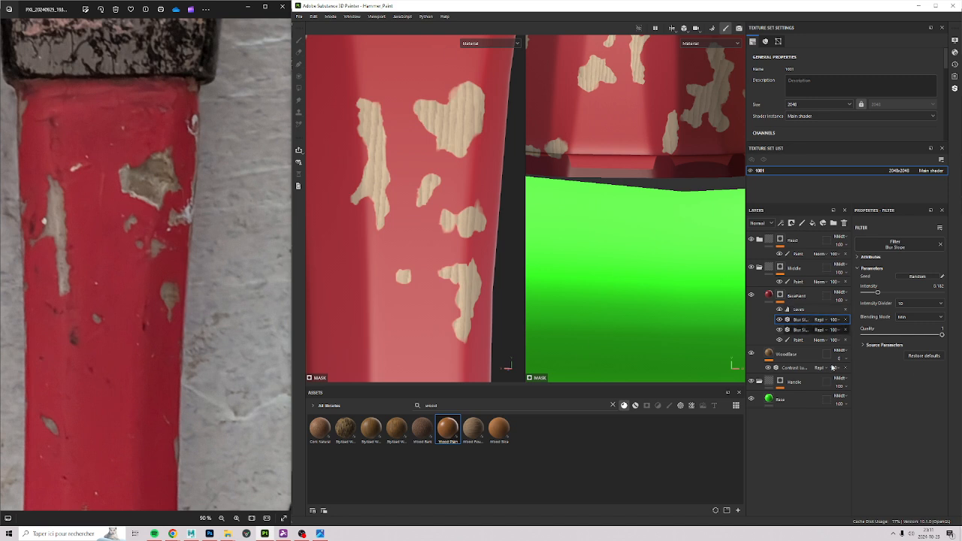
Compare the chips' depth with the reference photo and set the BasePaint layer's height to about 0.13.
left_click(771, 303)
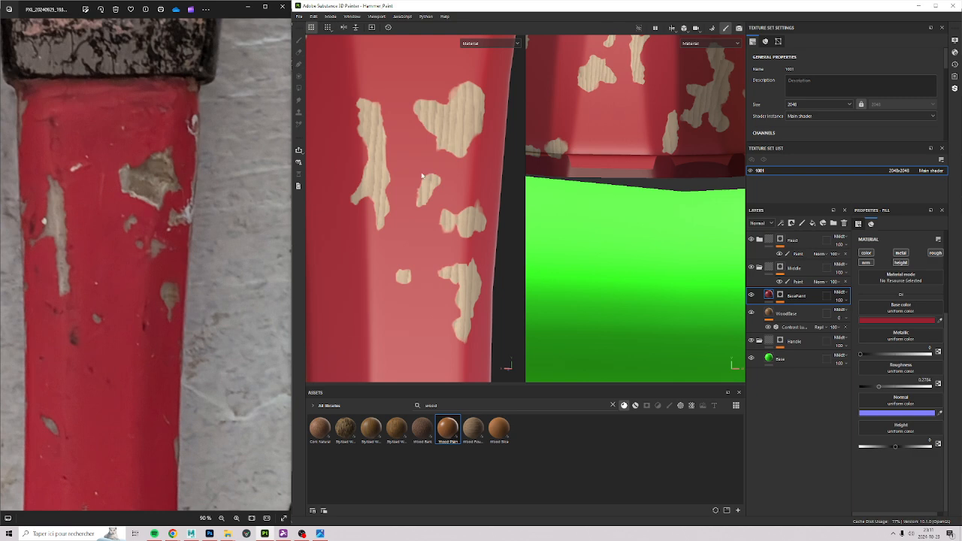
left_click_drag(425, 185, 444, 157, "alt")
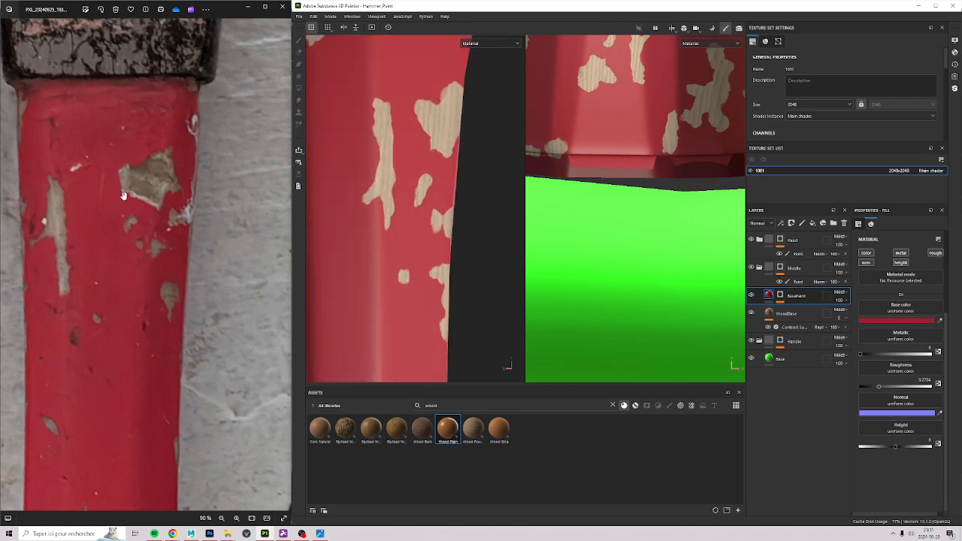
scroll(80, 245, "up", 3)
left_click_drag(114, 326, 178, 264)
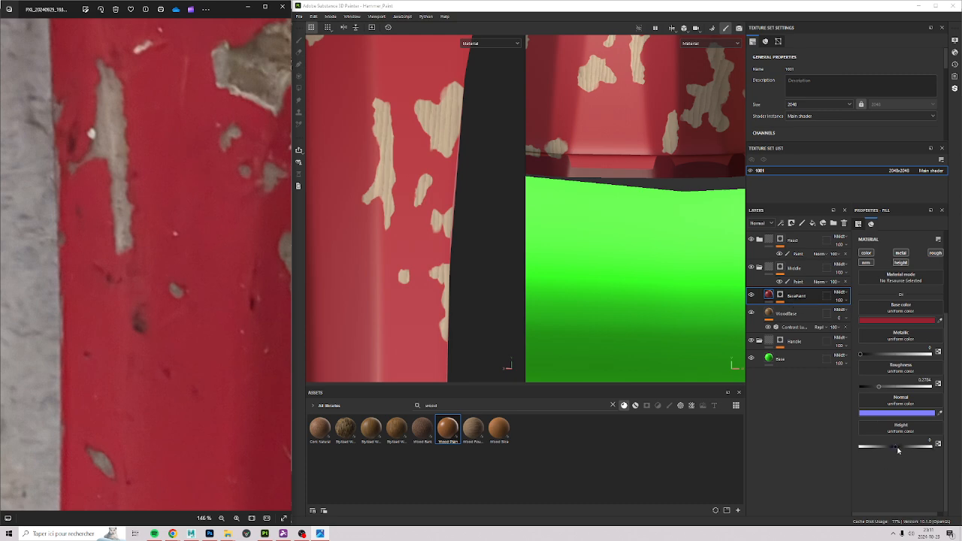
left_click_drag(898, 451, 901, 451)
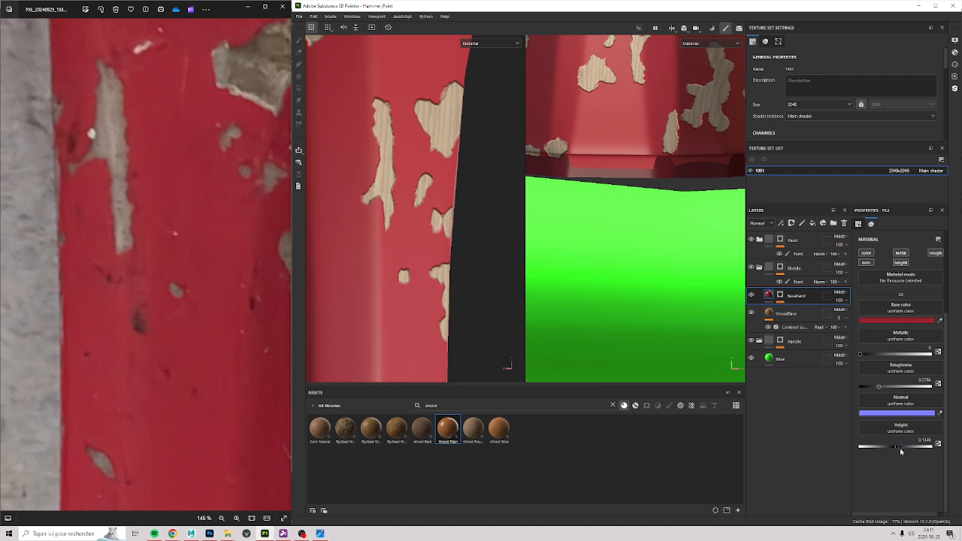
middle_click_drag(419, 135, 293, 258, "alt")
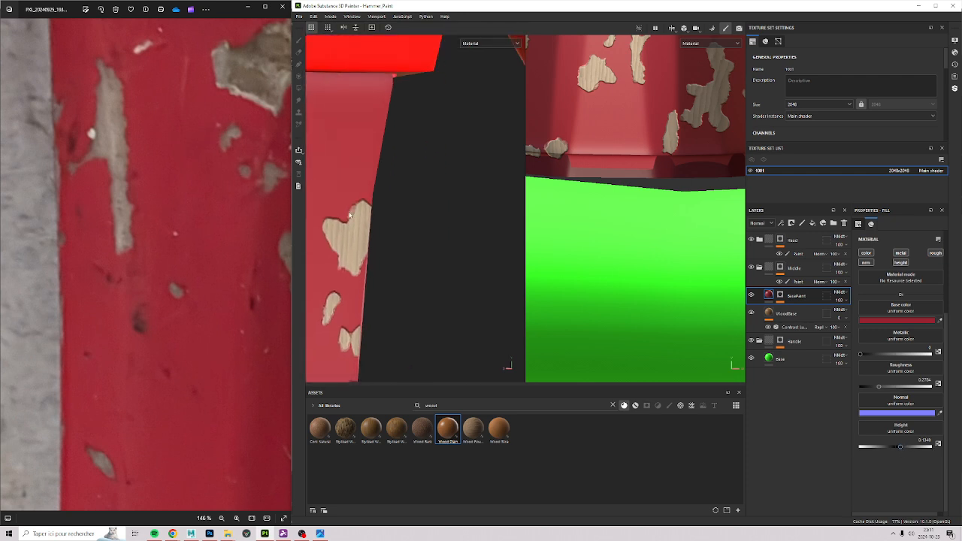
middle_click_drag(387, 237, 519, 150, "alt")
mouse_move(496, 176)
right_mouse_down("alt")
mouse_move(421, 255)
mouse_move(514, 222)
right_mouse_up("alt")
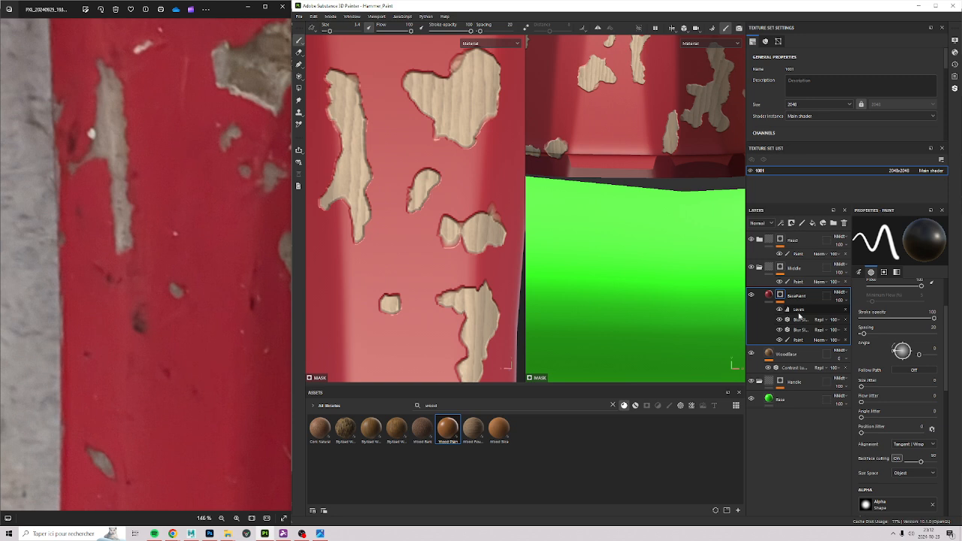
Add a Blur filter above the Blur Slope filters in the BasePaint mask and set its intensity to 0.15.
left_click(799, 320)
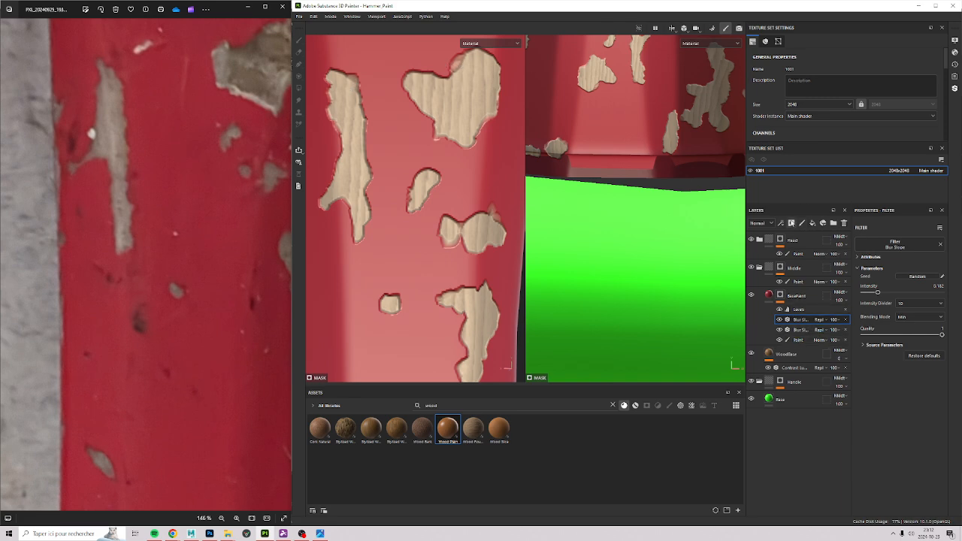
left_click(780, 226)
left_click(801, 290)
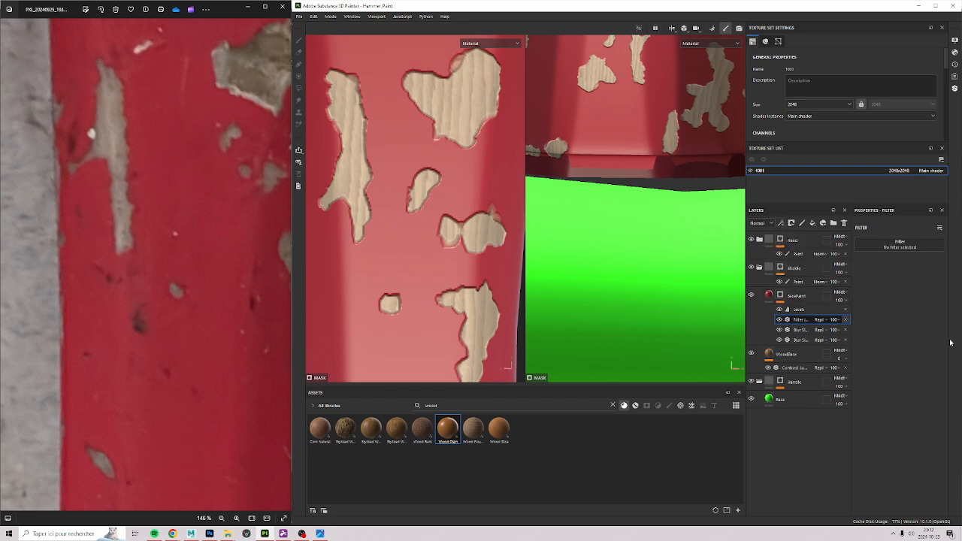
left_click(900, 245)
type("blur")
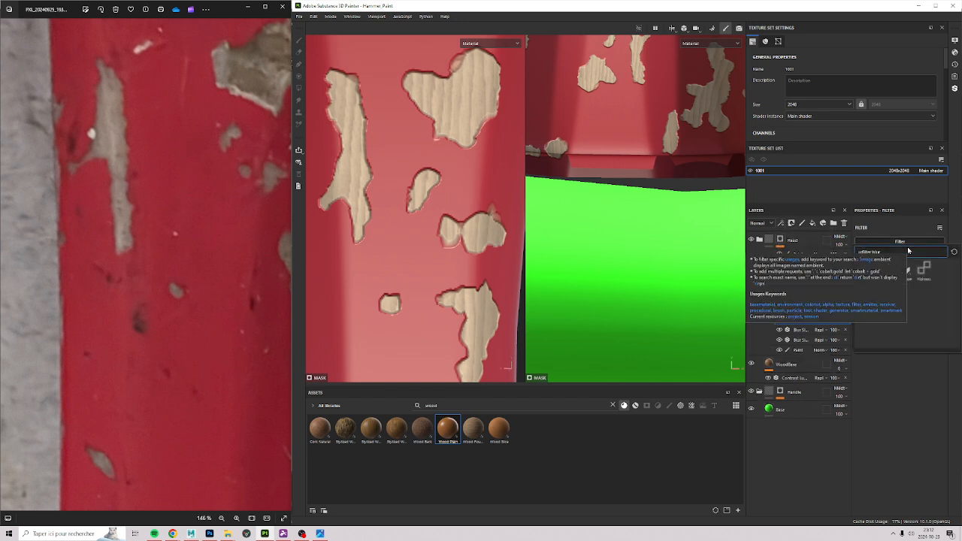
left_click(863, 271)
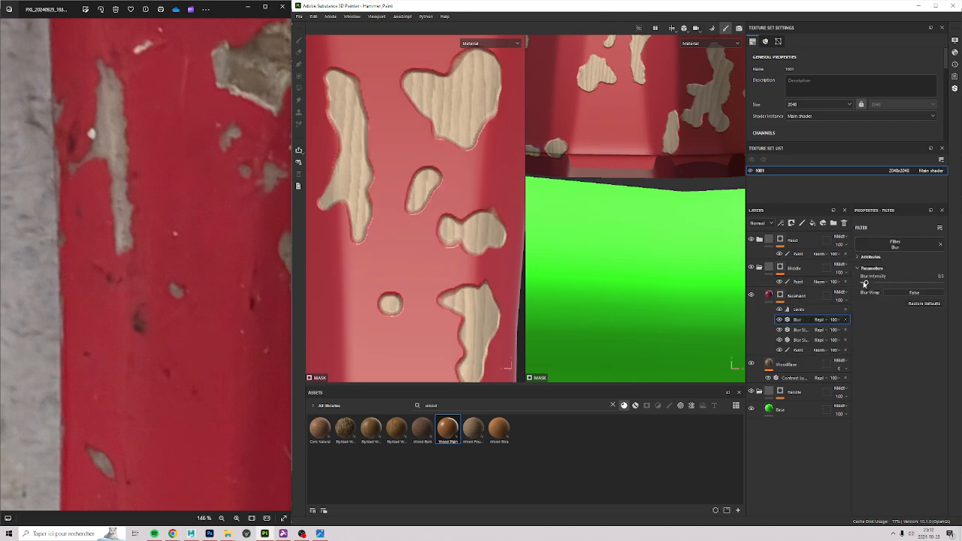
left_click_drag(865, 284, 864, 281)
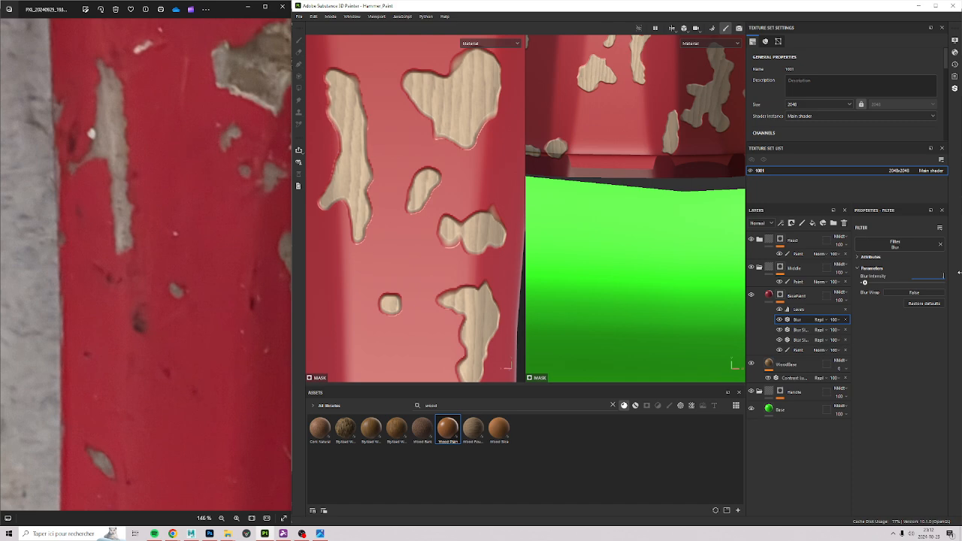
type("0.15")
key("Return")
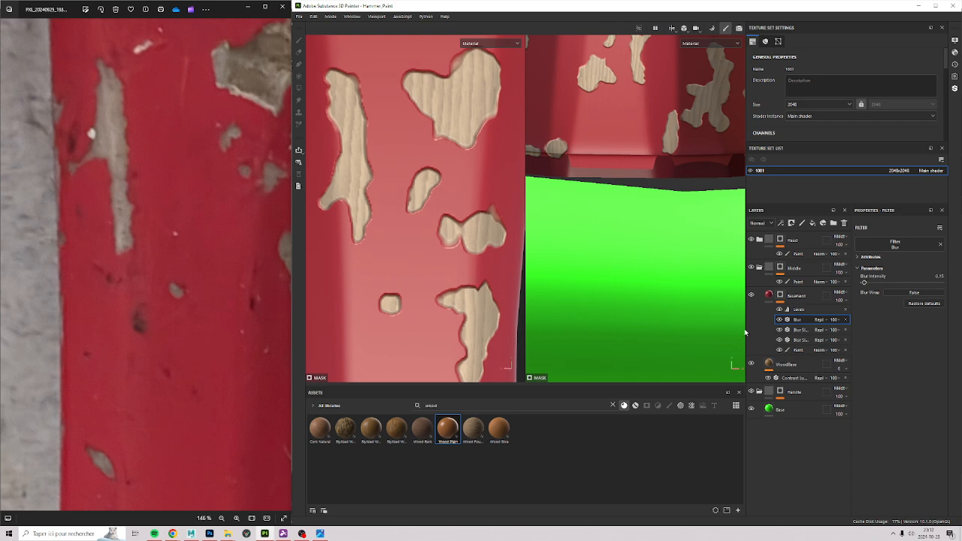
Sharpen the BasePaint mask's edges by lowering the white input point of its Levels effect to about 0.7.
left_click(798, 309)
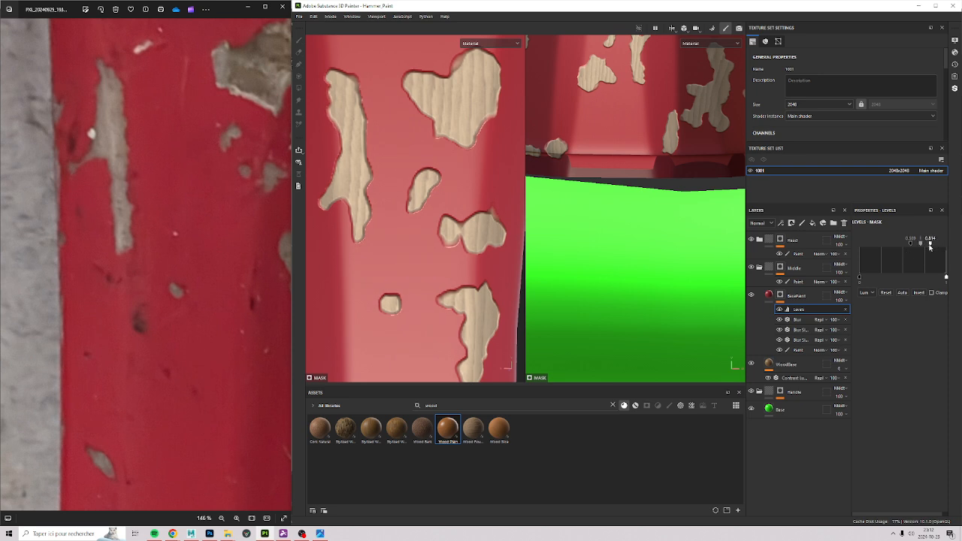
left_click_drag(930, 247, 921, 245)
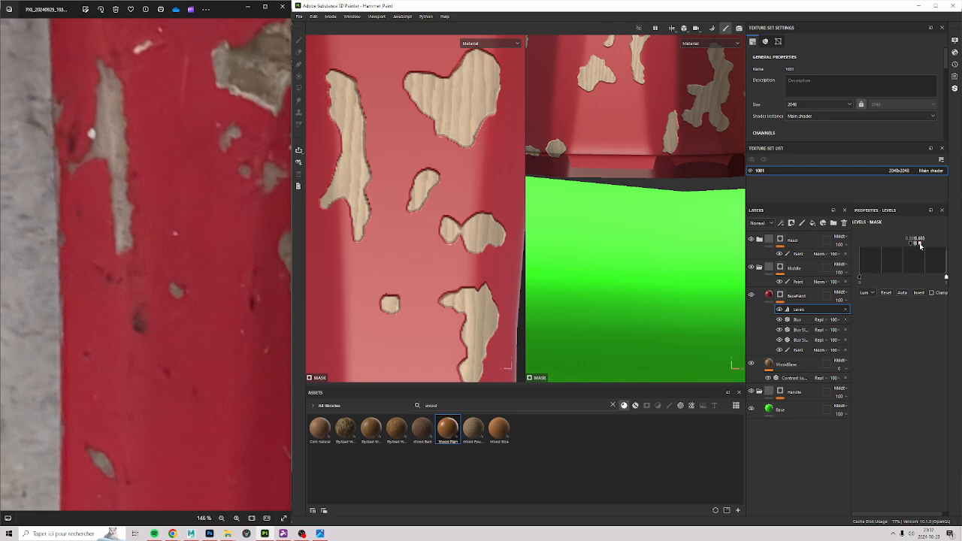
scroll(403, 214, "down", 6)
left_click_drag(406, 197, 328, 165, "alt")
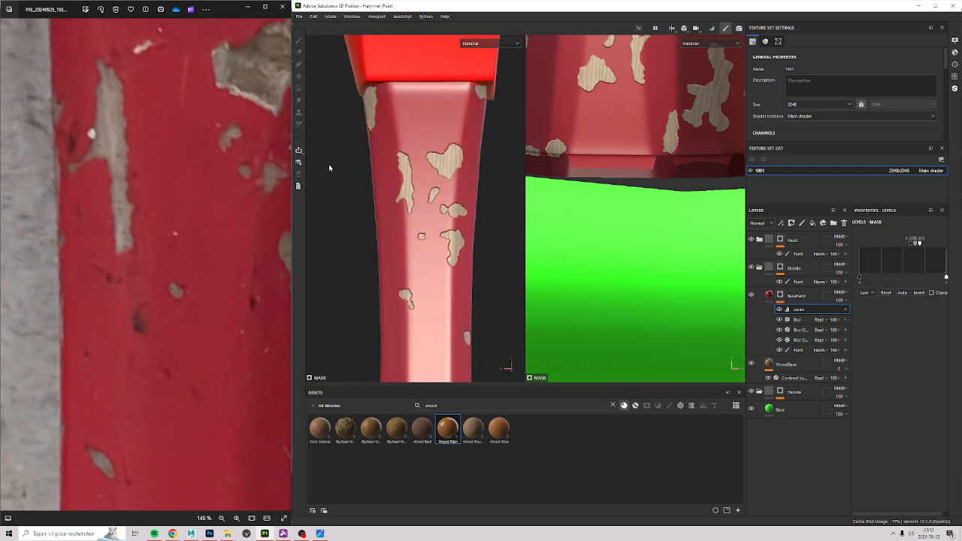
Compare the handle's chips with the BasePaint mask's Levels, Blur and Blur Slope effects hidden and shown again.
middle_click_drag(427, 239, 419, 113, "alt")
scroll(461, 222, "down", 3)
left_click_drag(431, 306, 421, 293, "alt")
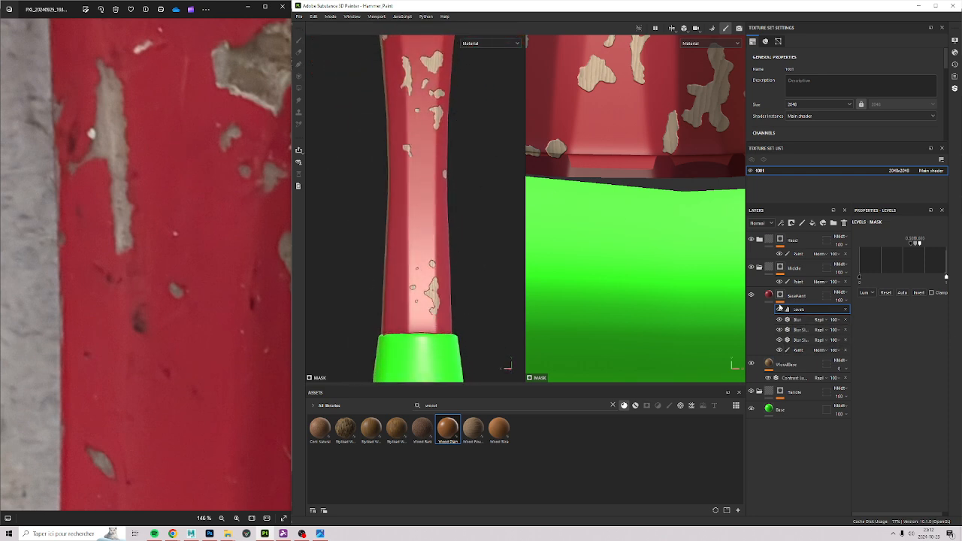
left_click(781, 341)
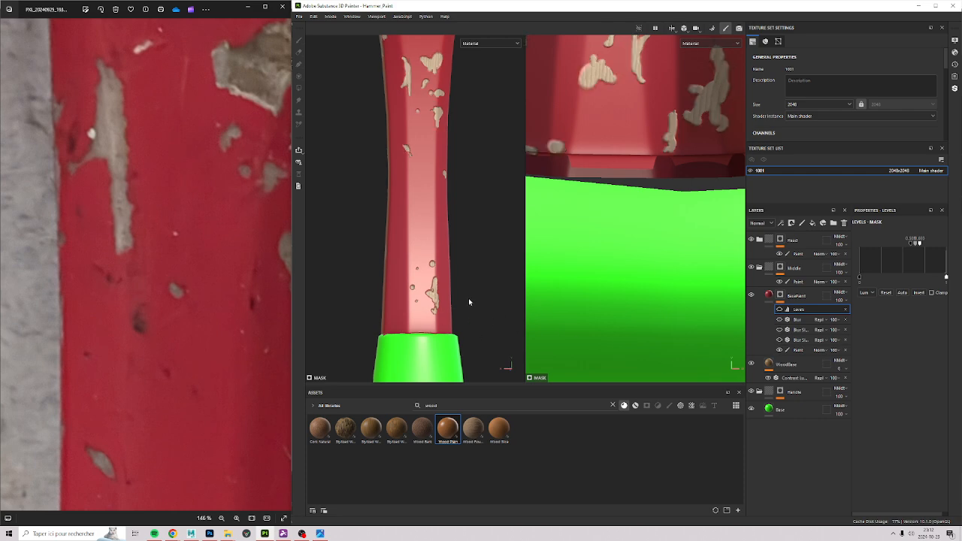
middle_click_drag(415, 66, 400, 172, "alt")
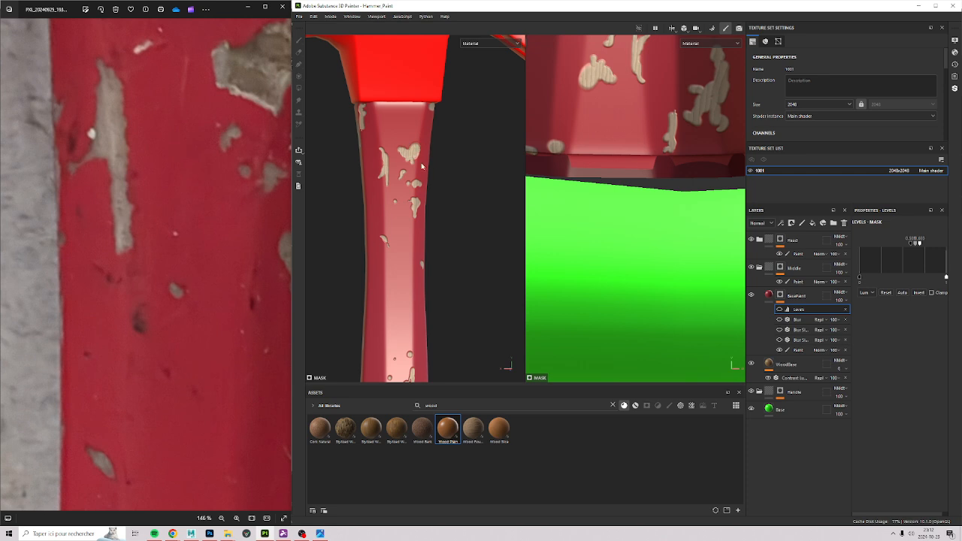
left_click_drag(780, 340, 779, 310)
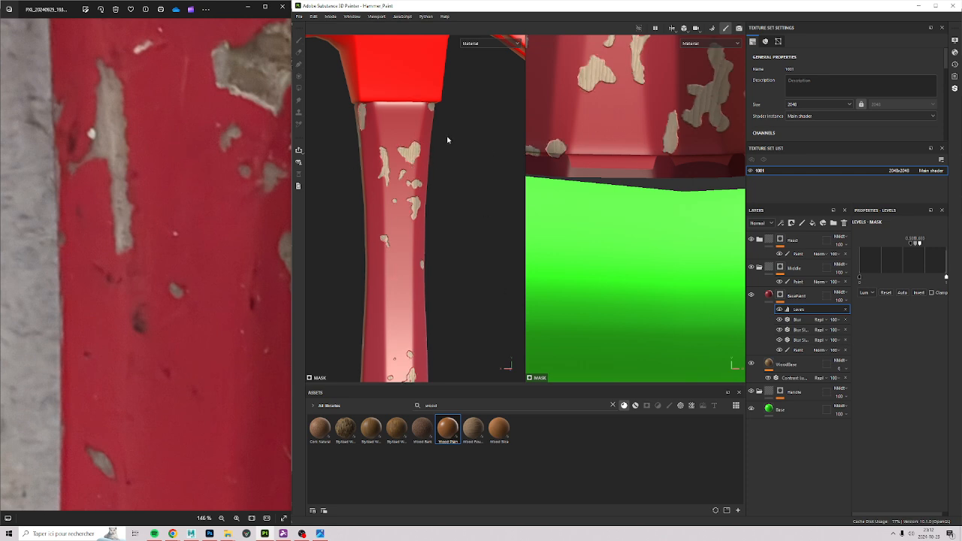
scroll(403, 194, "up", 4)
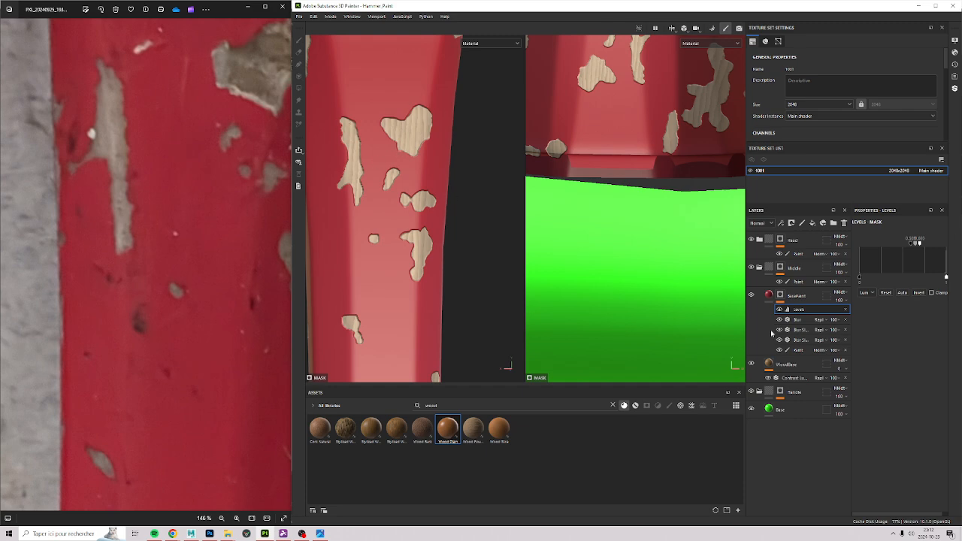
Review the lower Blur Slope and Levels settings of the BasePaint mask and inspect the chips close up.
left_click(802, 340)
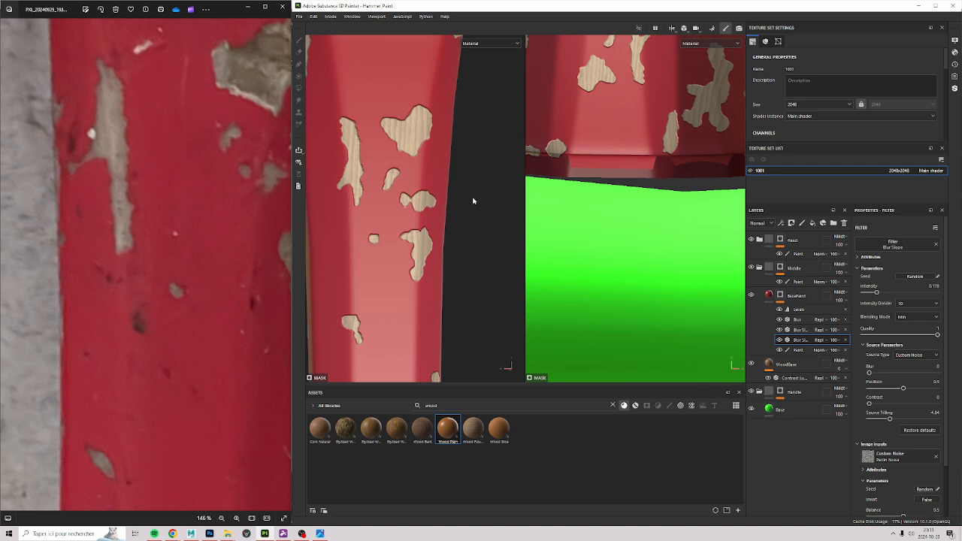
left_click(797, 309)
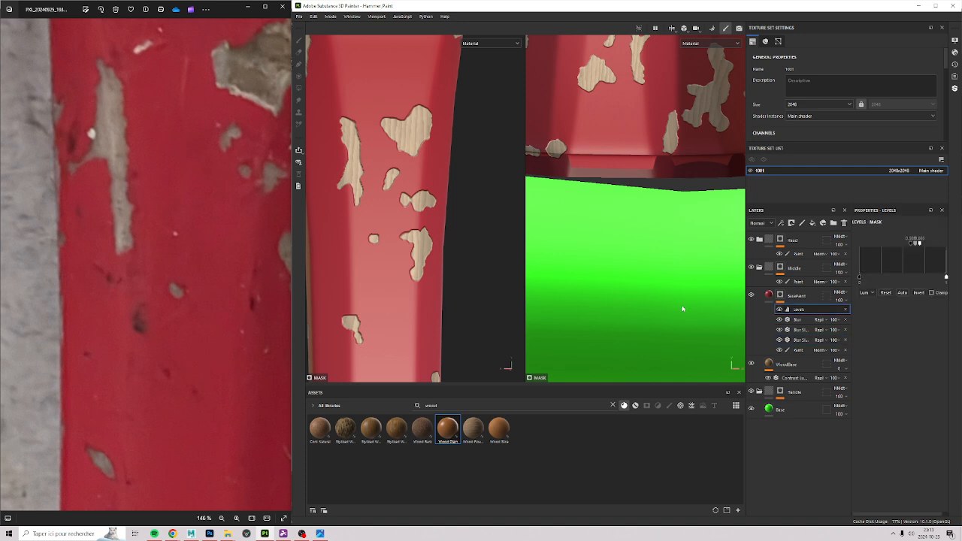
left_click(780, 301)
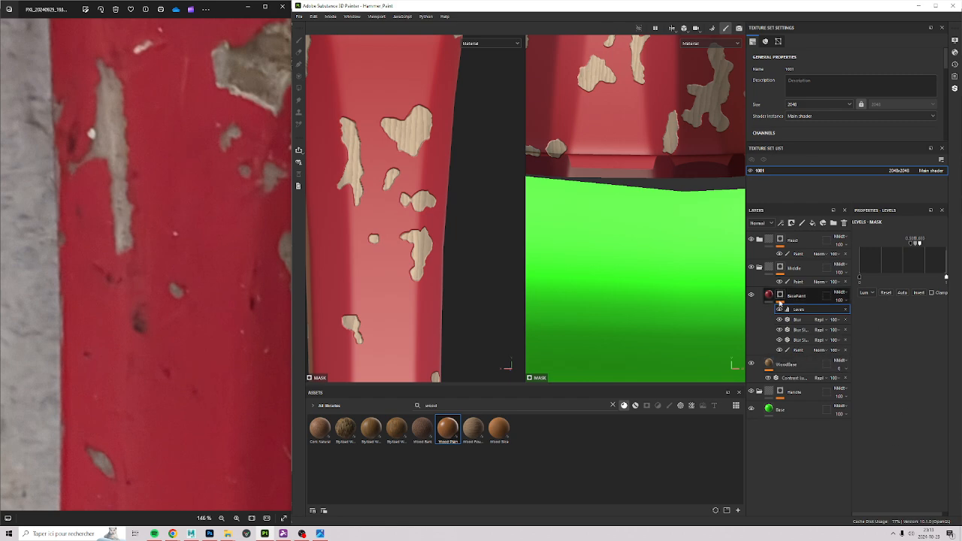
left_click(769, 296)
scroll(354, 175, "up", 3)
left_click_drag(353, 175, 323, 170, "alt")
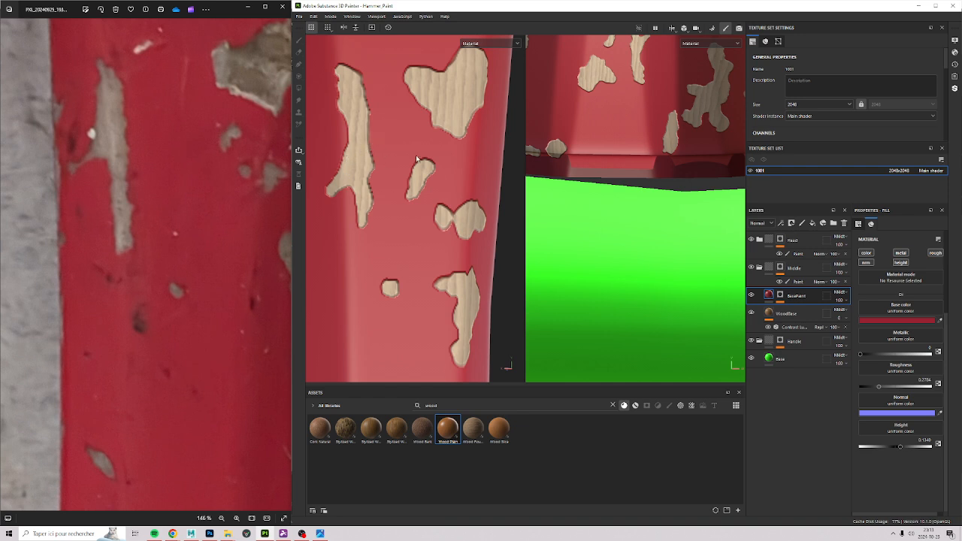
Switch the layer stack to the Height channel and lower the BasePaint layer's opacity to about 48.
left_click(782, 295)
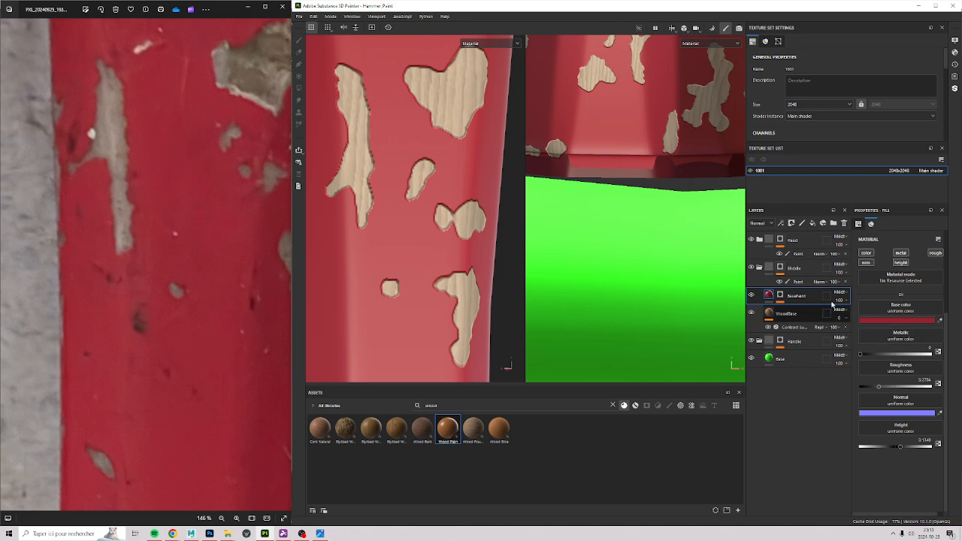
left_click(760, 224)
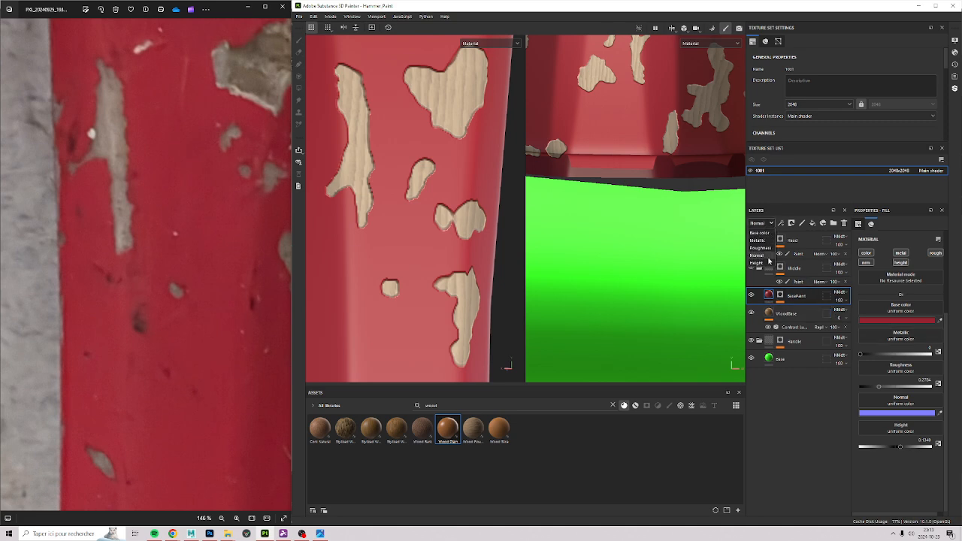
left_click(761, 262)
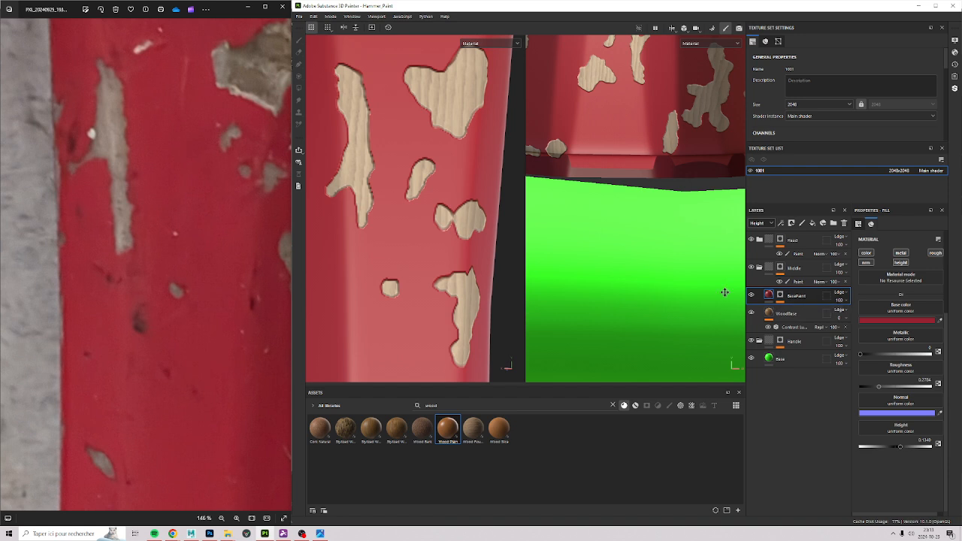
left_click(839, 300)
mouse_move(868, 315)
left_mouse_down()
mouse_move(839, 314)
mouse_move(851, 314)
left_mouse_up()
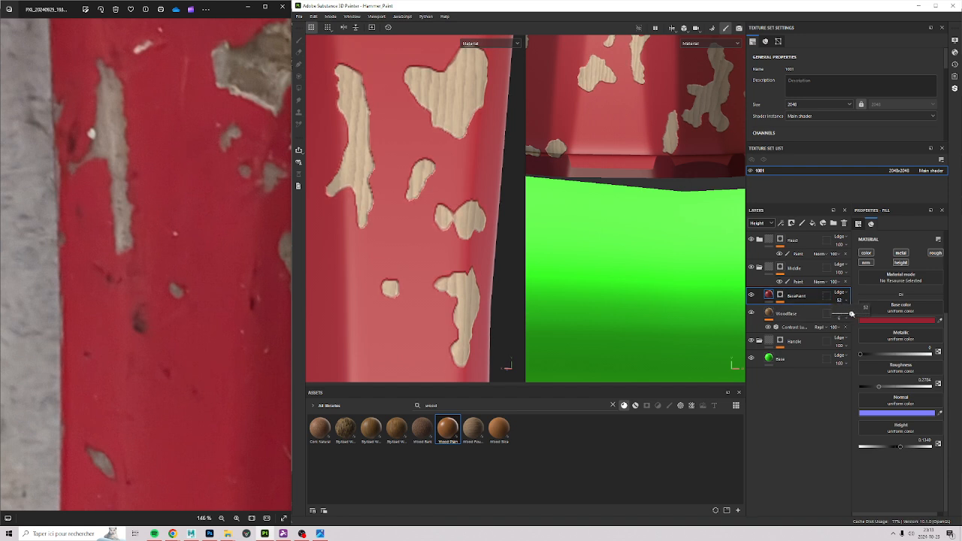
Examine the chips' depth and shape along the whole handle against the chipped paint in the reference photo.
scroll(466, 156, "down", 6)
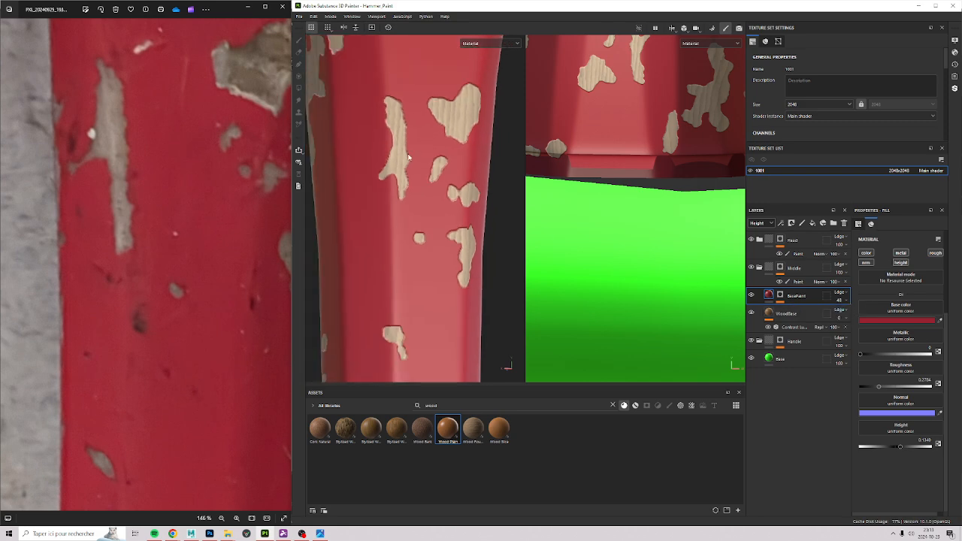
left_click_drag(316, 217, 346, 180, "alt")
scroll(362, 217, "down", 6)
scroll(104, 182, "down", 1)
scroll(187, 226, "down", 4)
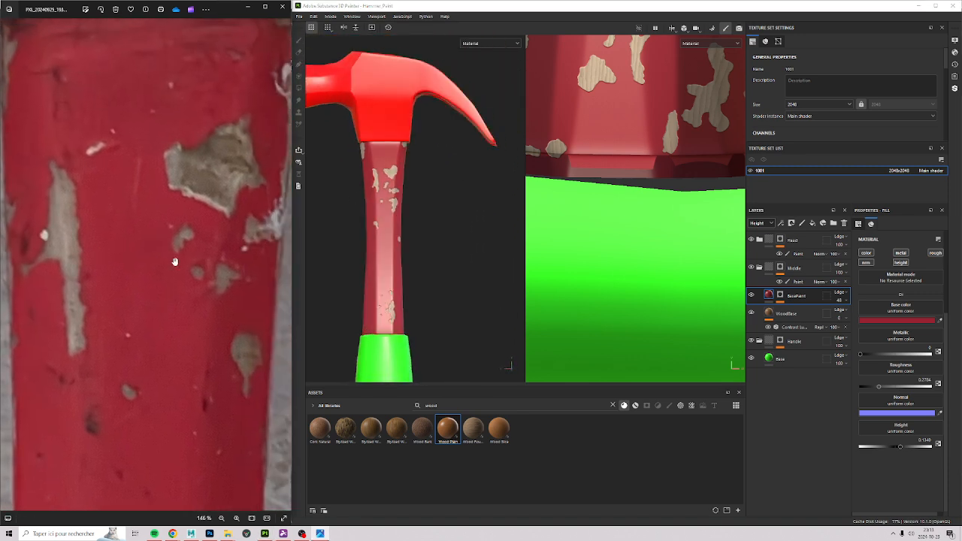
left_click_drag(195, 304, 228, 229)
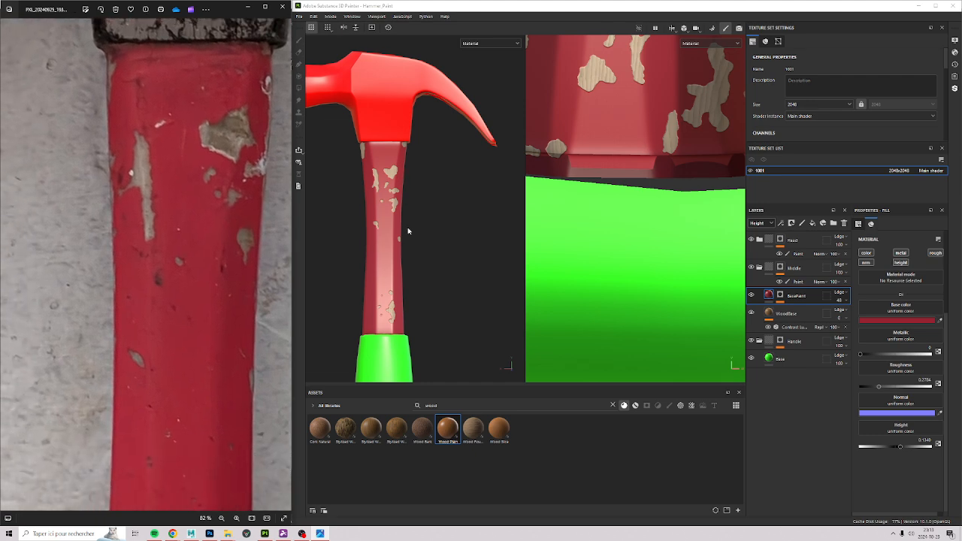
scroll(191, 188, "up", 4)
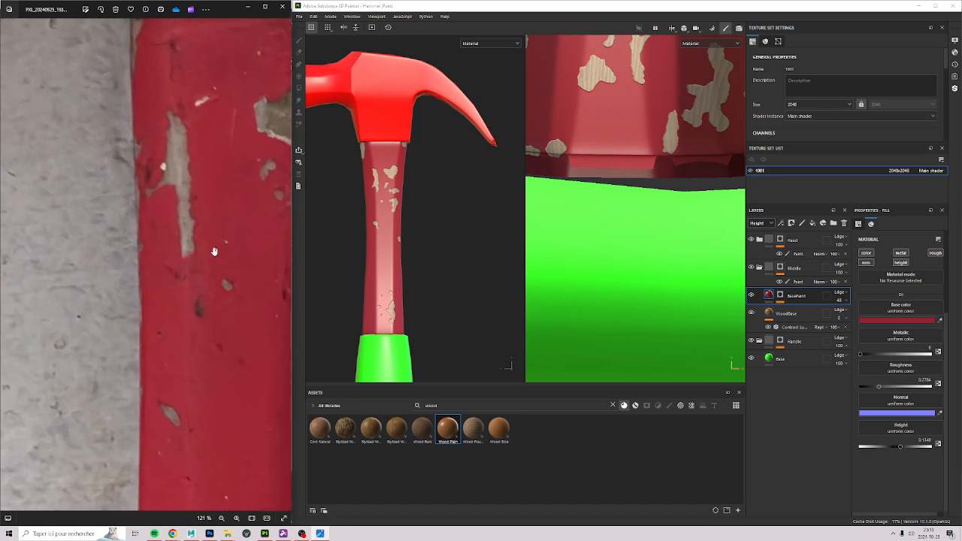
scroll(398, 229, "up", 5)
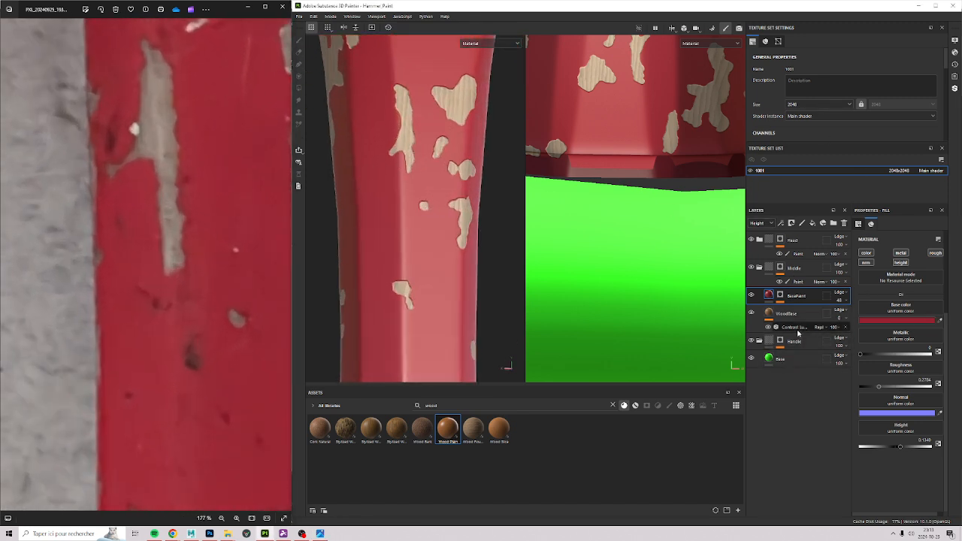
Try to enlarge the WoodBase layer's texture projection in the UV view.
left_click(791, 316)
scroll(895, 301, "up", 3)
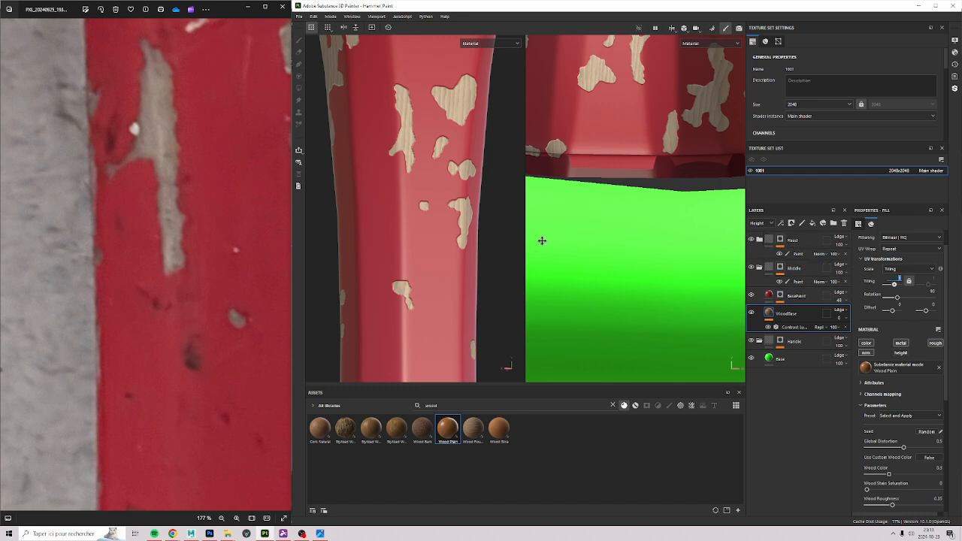
key("f")
scroll(624, 185, "up", 5)
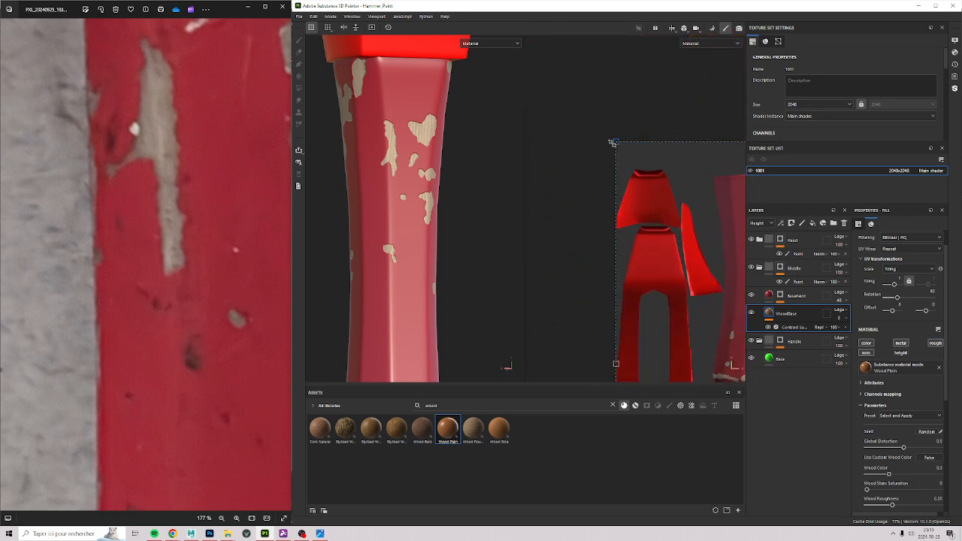
left_click_drag(615, 144, 362, 4)
key("ctrl+z")
Add a fill layer above WoodBase that affects only the color channel.
left_click(813, 223)
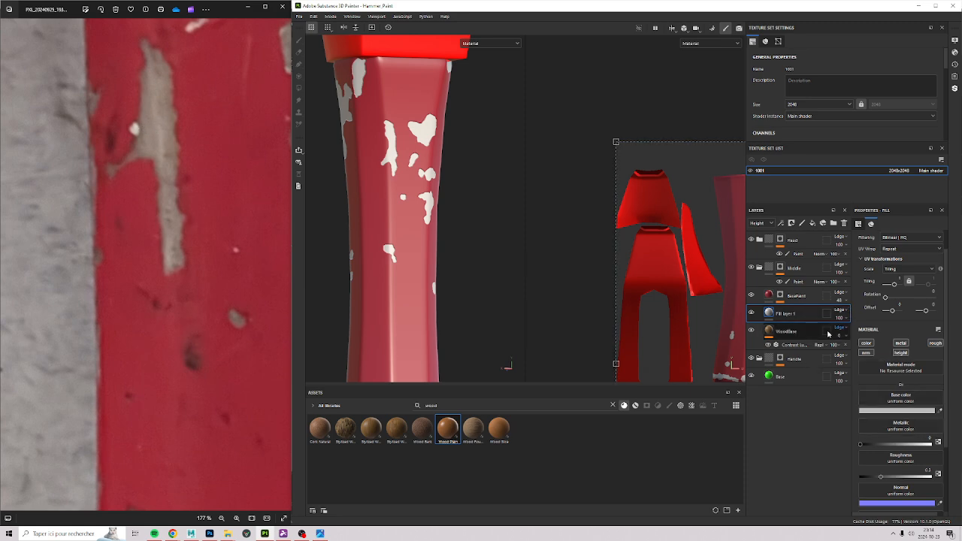
left_click(865, 343)
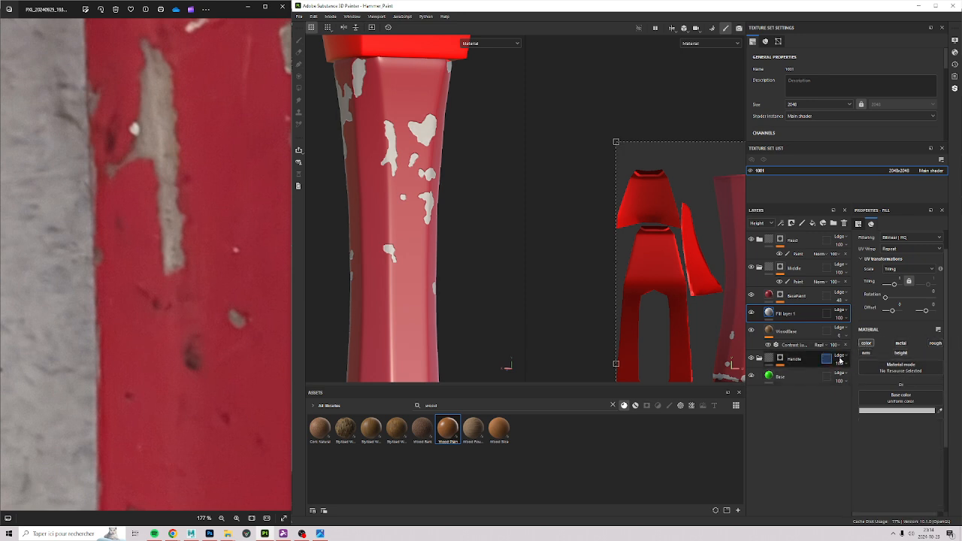
Lower the new fill layer's opacity in the Height channel to 0, checking the exposed wood in the chips.
left_click(841, 318)
left_click_drag(856, 332, 840, 334)
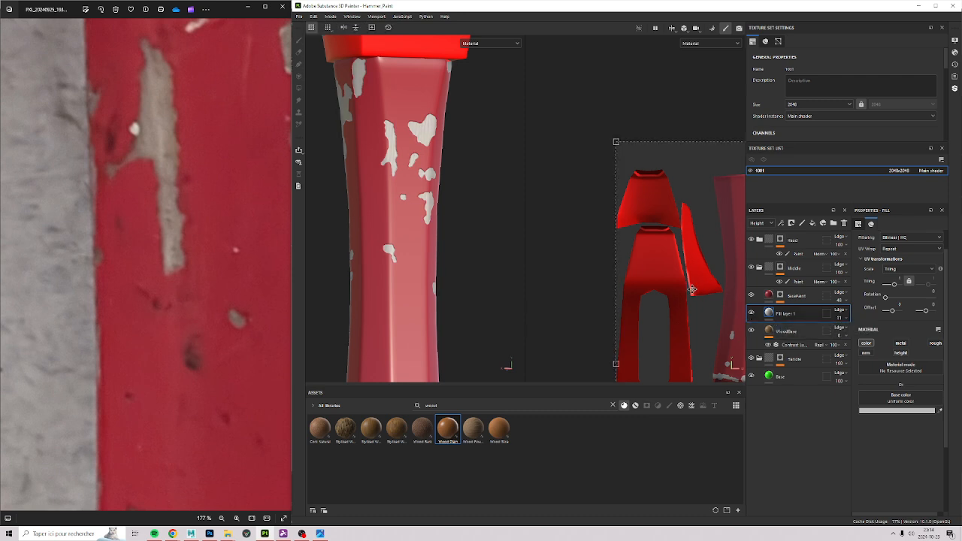
right_click_drag(361, 181, 441, 151, "alt")
middle_click_drag(441, 151, 474, 225, "alt")
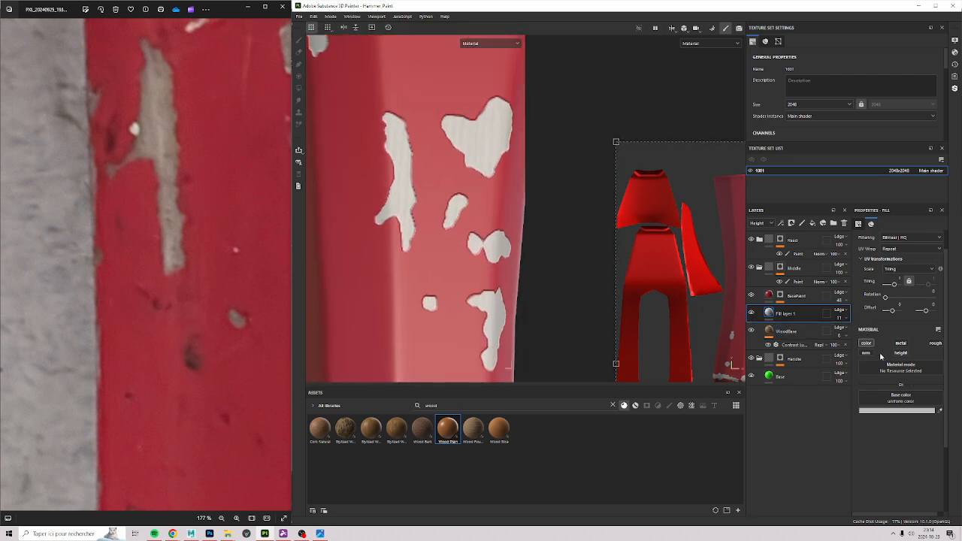
left_click(842, 319)
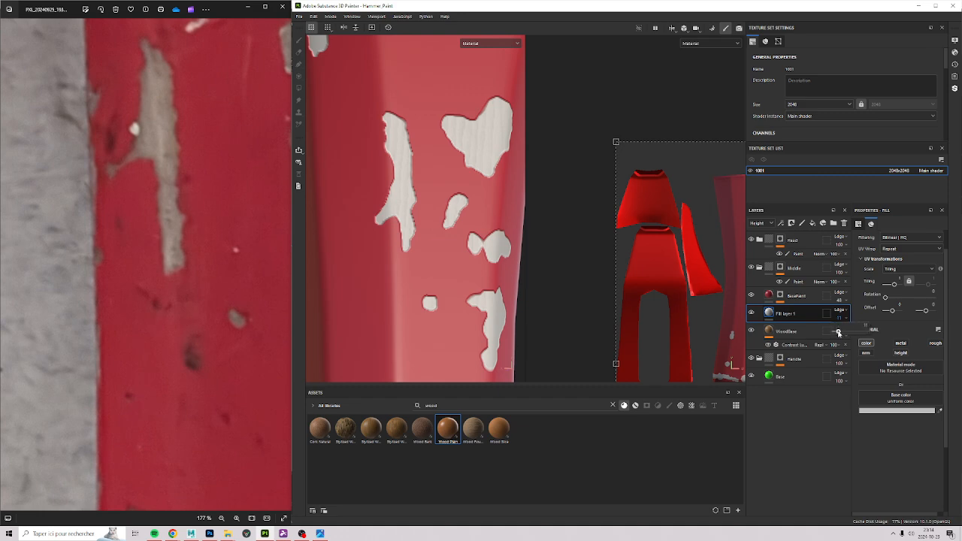
left_click_drag(839, 333, 838, 333)
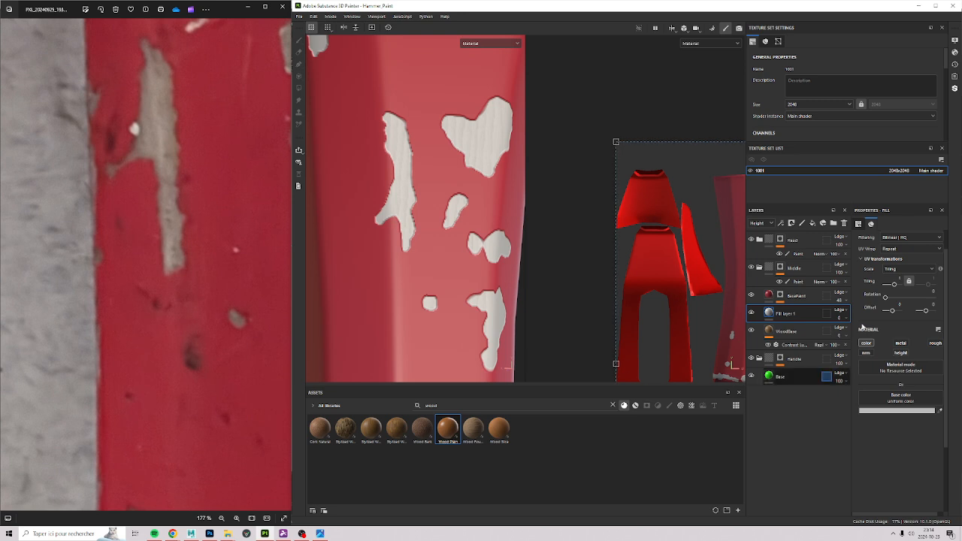
Undo the fill layer's last Height opacity change and toggle its visibility to check its effect on the exposed wood.
key("ctrl+z")
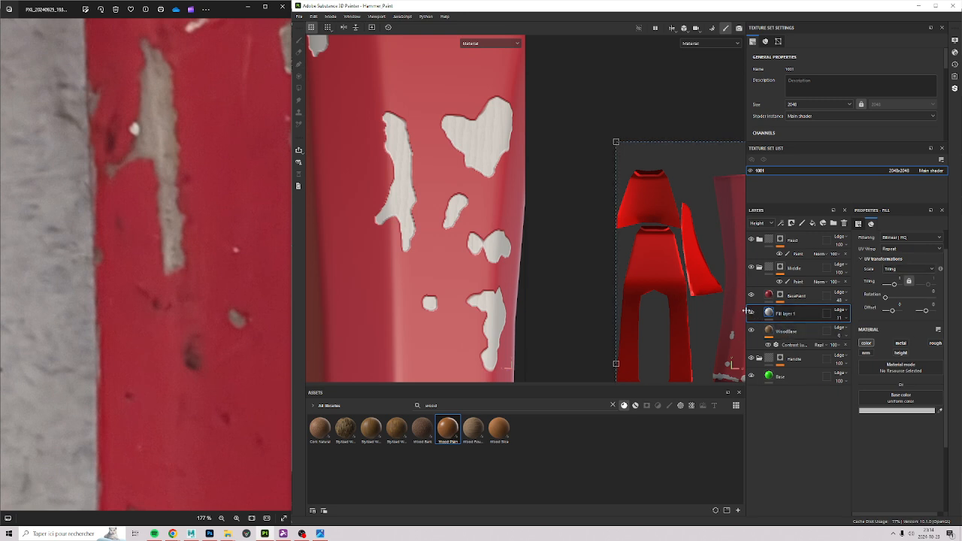
left_click(751, 313)
left_click(751, 312)
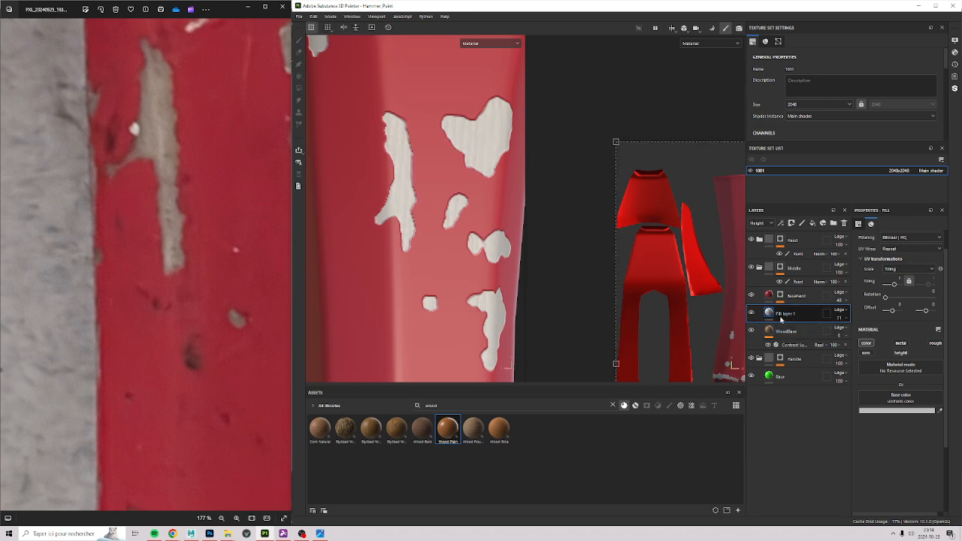
left_click(839, 310)
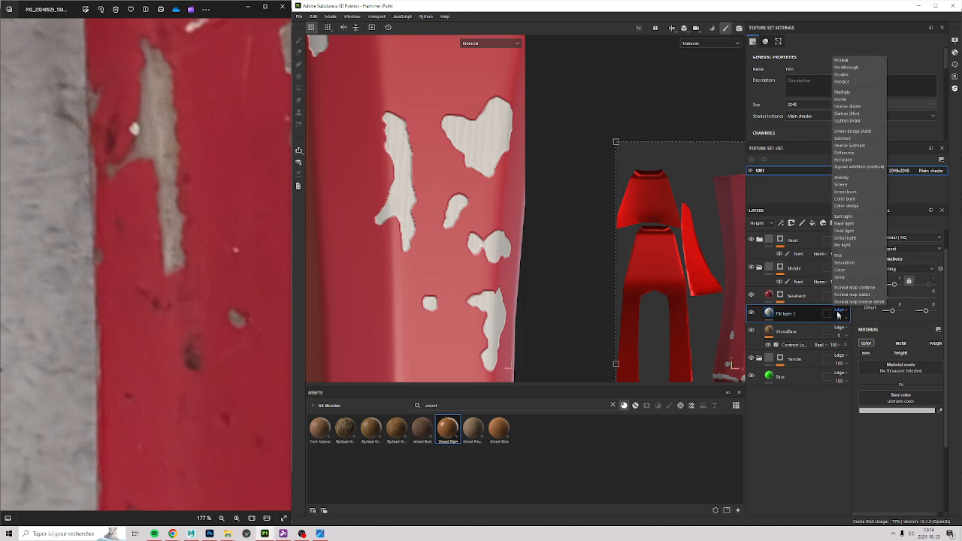
left_click(808, 266)
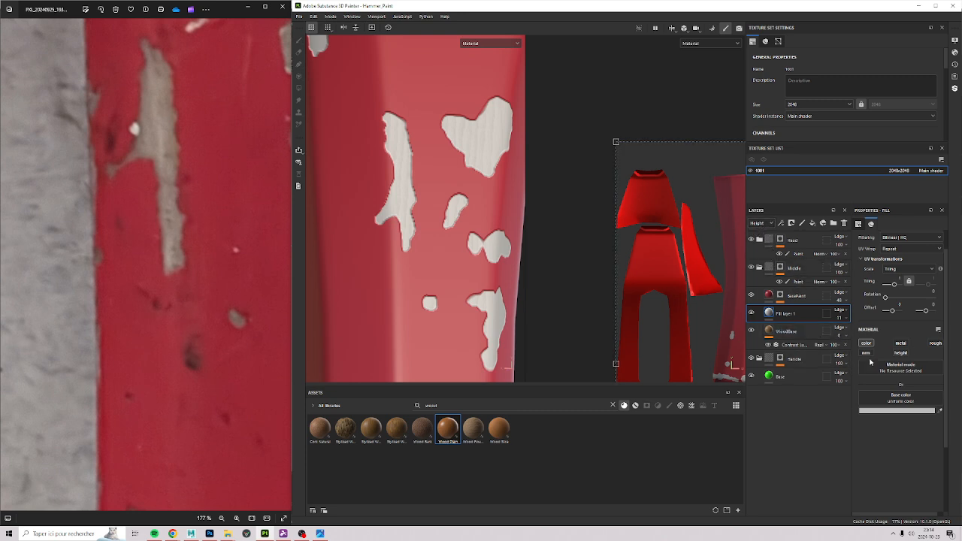
Switch the layer stack to the Base color channel and set the fill layer's opacity there to 52.
left_click(772, 224)
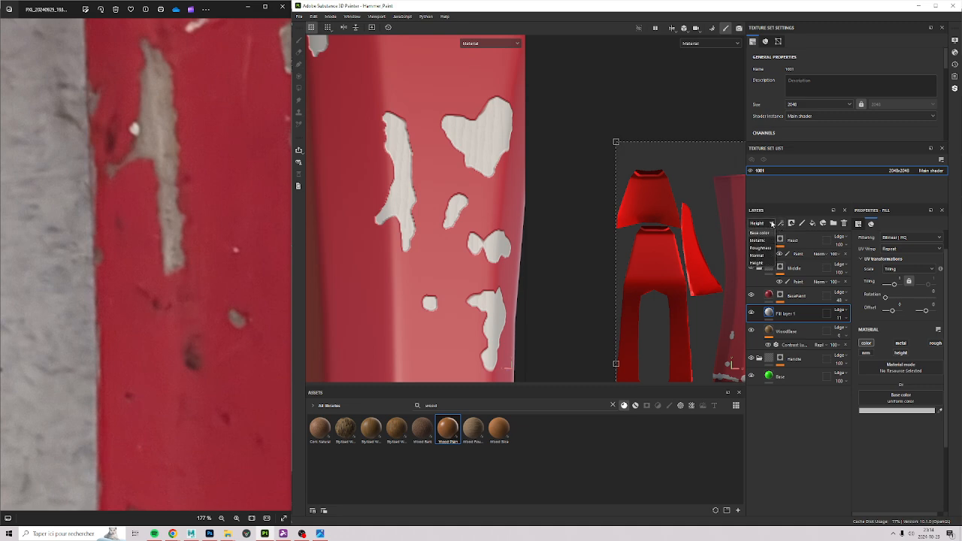
left_click(754, 234)
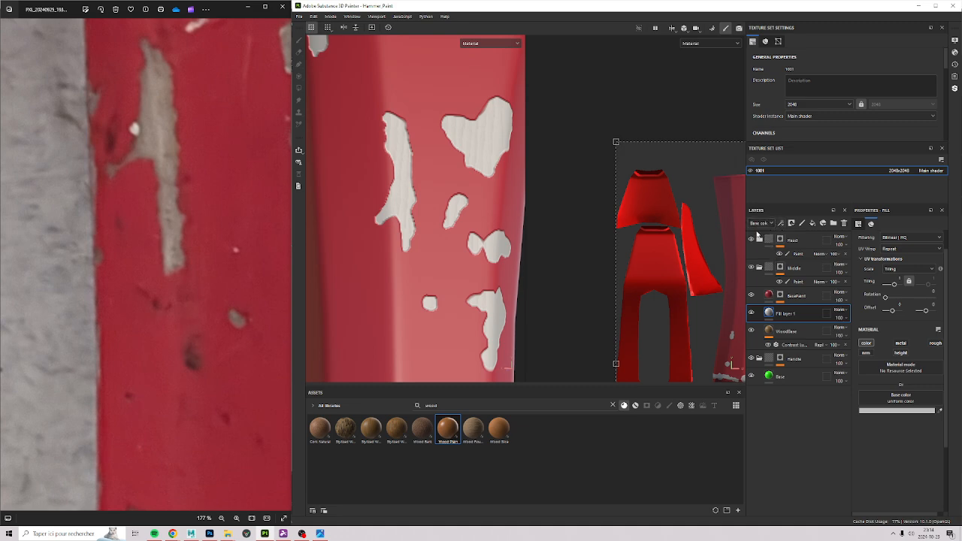
left_click(839, 318)
left_click_drag(857, 333, 856, 331)
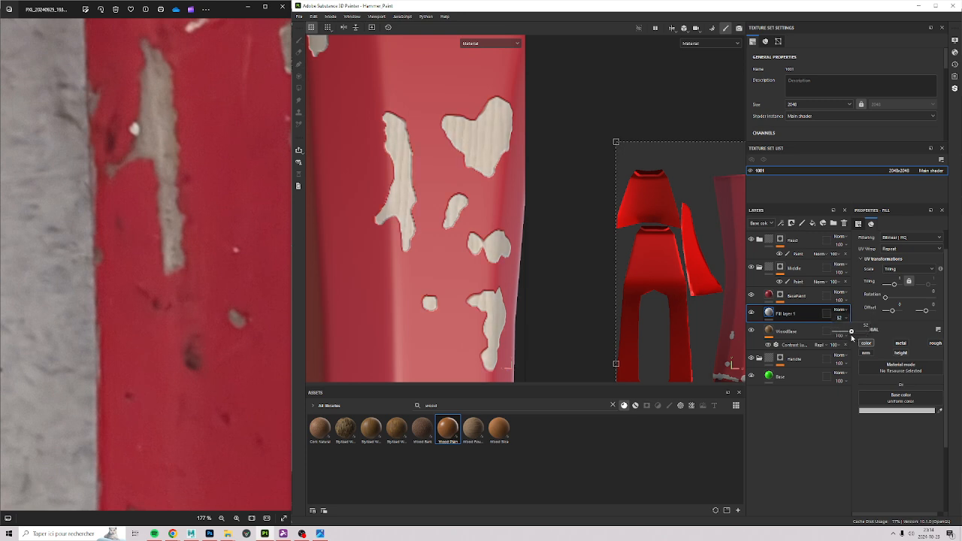
scroll(360, 252, "down", 2)
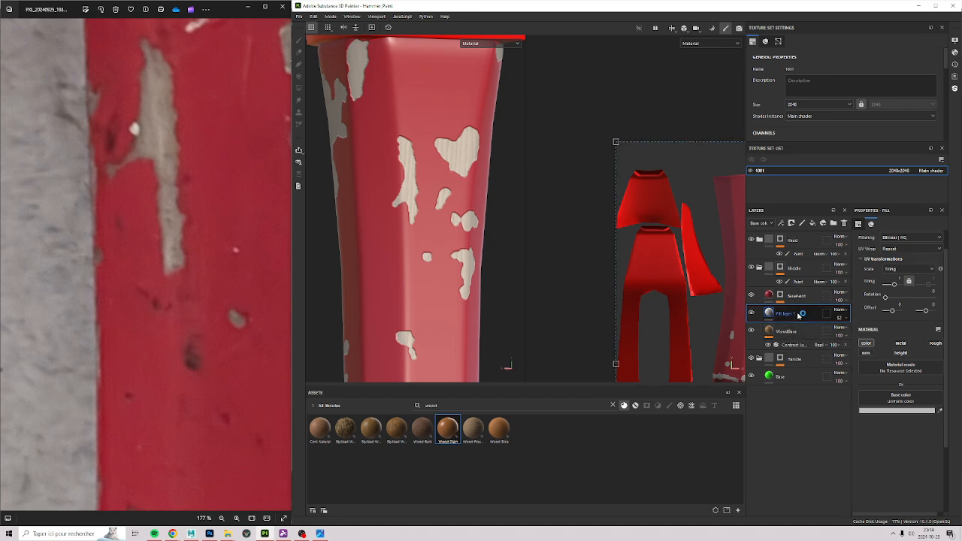
Move the fill layer beneath WoodBase and return its Base color opacity to 100.
left_click_drag(815, 314, 813, 351)
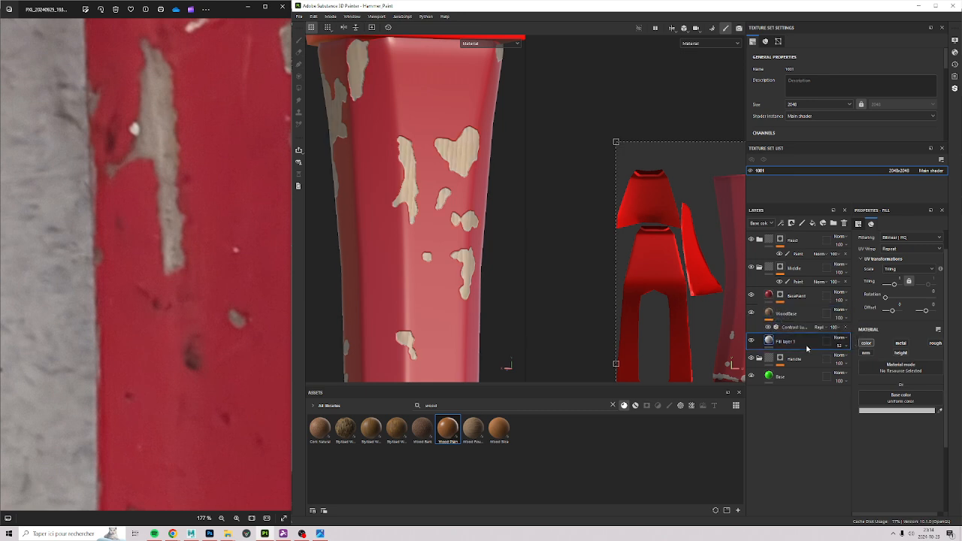
left_click(848, 348)
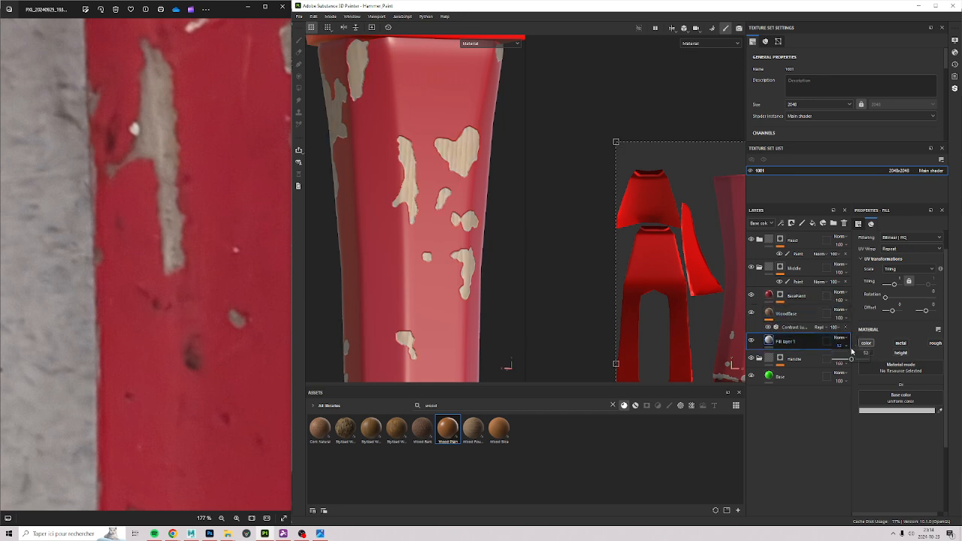
key("ctrl+z")
Lower WoodBase's opacity in the Base color channel to 36.
left_click(820, 319)
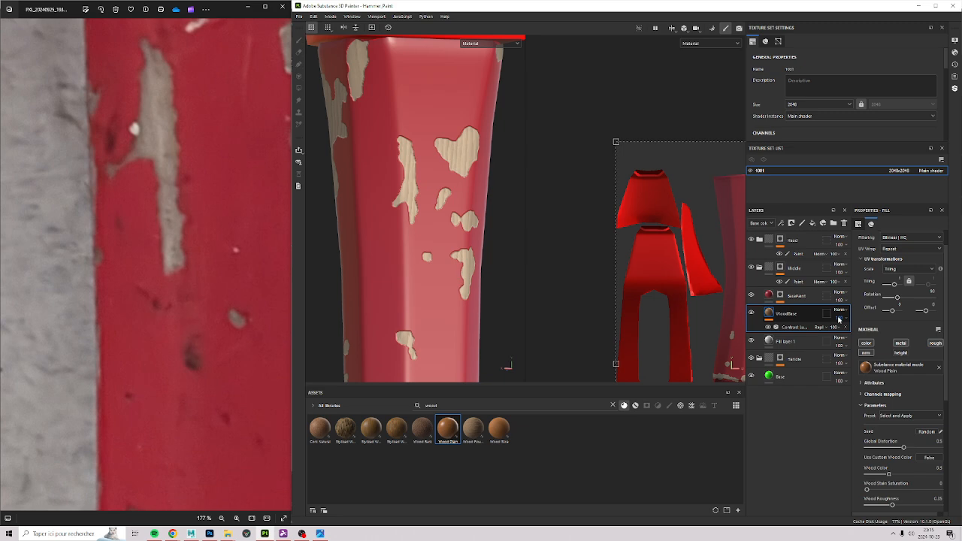
left_click(841, 318)
left_click(858, 332)
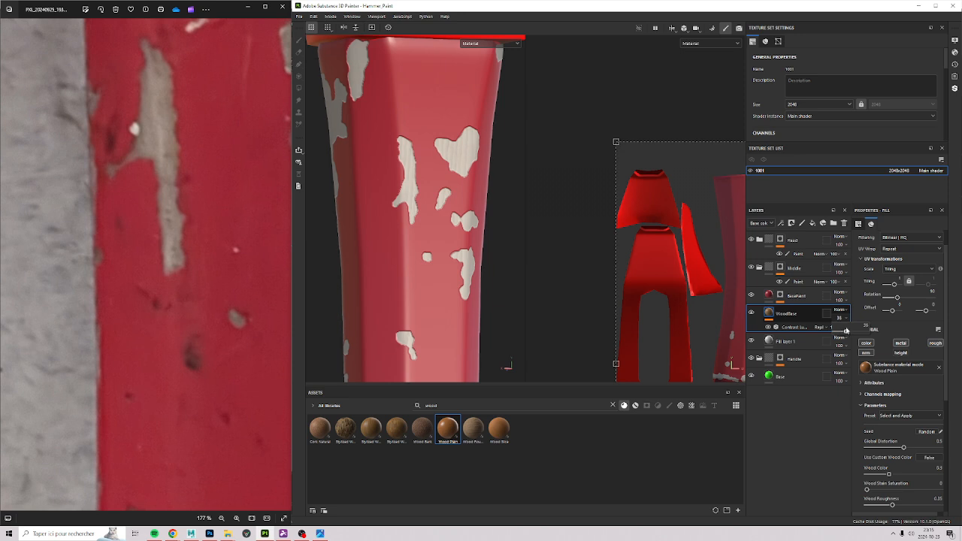
Darken the fill layer's base color to a neutral mid grey.
left_click(789, 342)
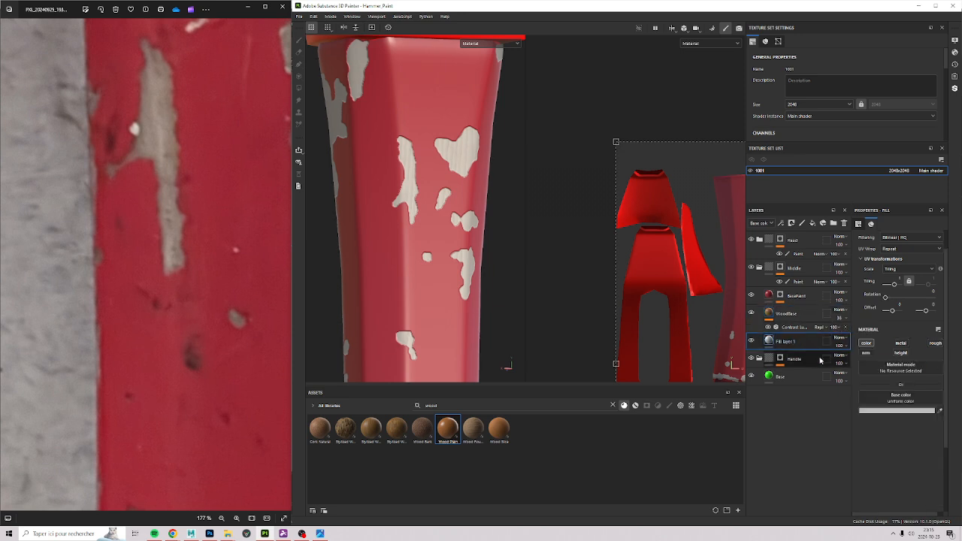
left_click(885, 410)
left_click(813, 433)
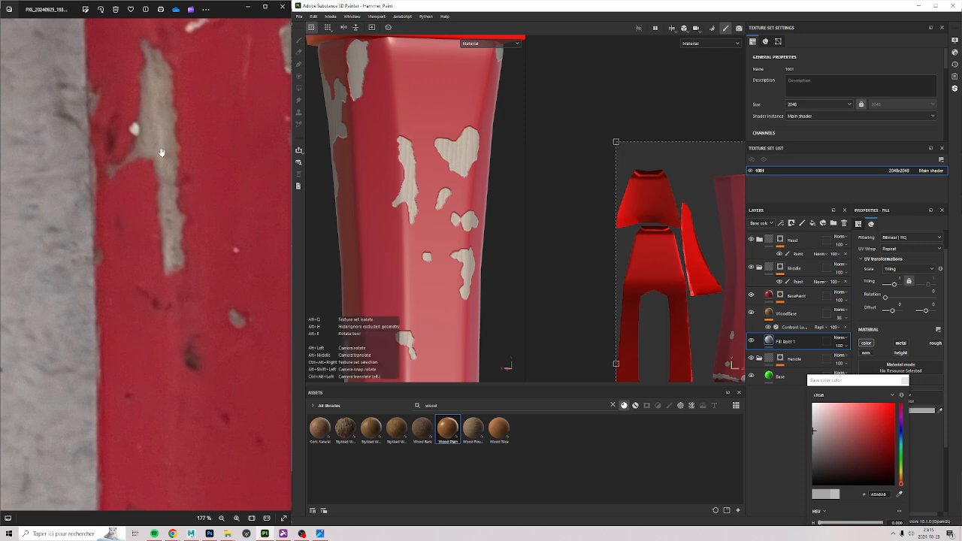
Compare the color, size and distribution of the chips along the handle with the chipped paint in the reference photo.
left_click_drag(117, 138, 126, 142)
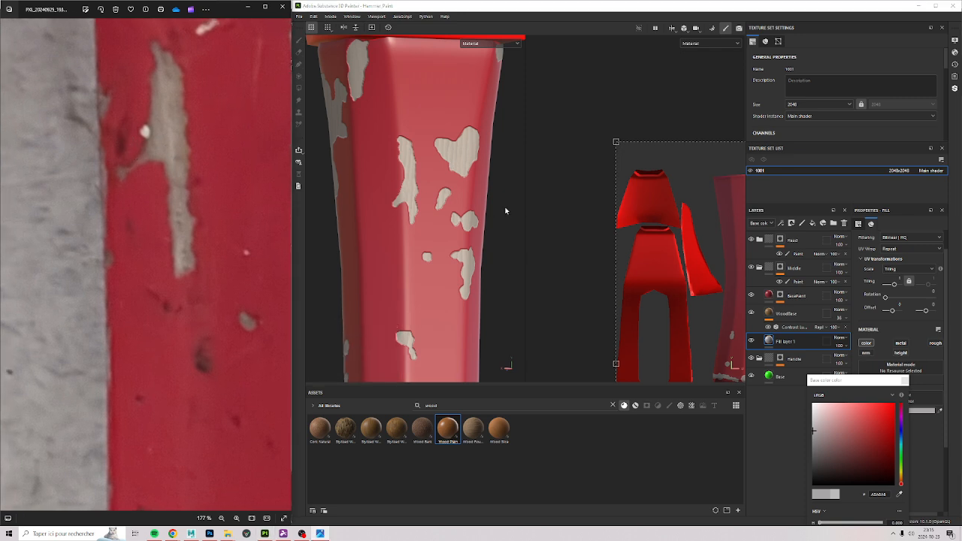
right_click_drag(494, 209, 369, 260, "alt")
mouse_move(369, 260)
left_mouse_down("alt")
mouse_move(447, 296)
mouse_move(418, 311)
left_mouse_up("alt")
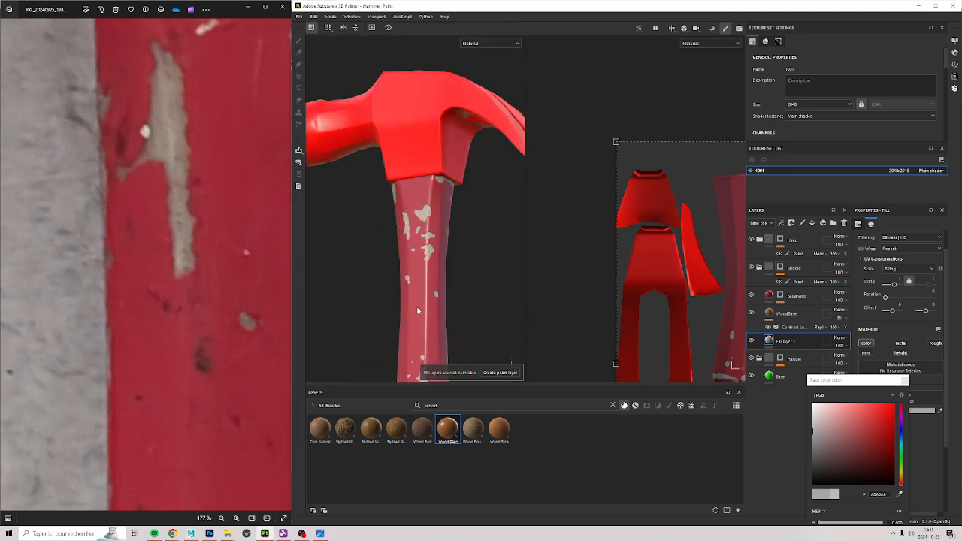
right_click_drag(418, 311, 384, 254, "alt")
middle_click_drag(384, 255, 386, 169, "alt")
left_click_drag(387, 169, 417, 193, "alt")
right_click_drag(416, 192, 475, 241, "alt")
left_click(275, 203)
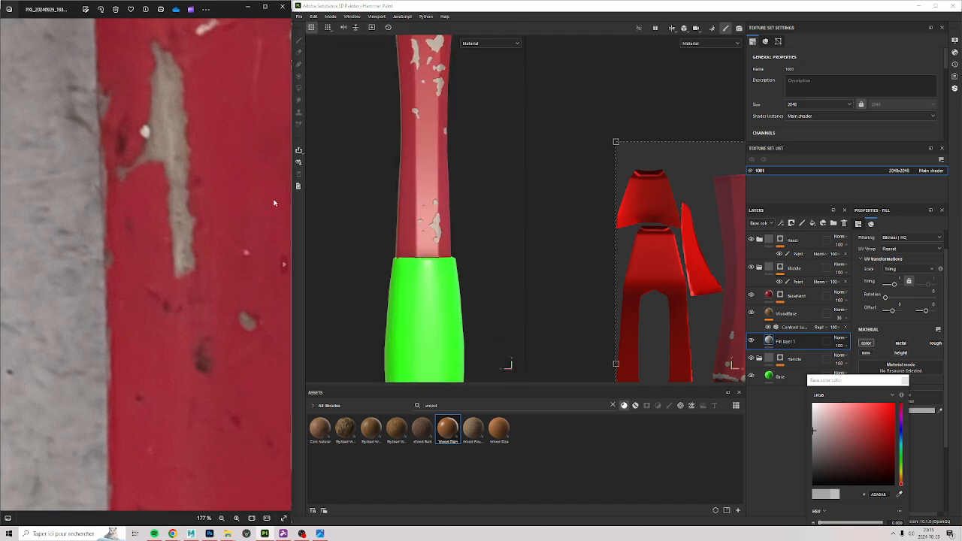
scroll(137, 258, "down", 5)
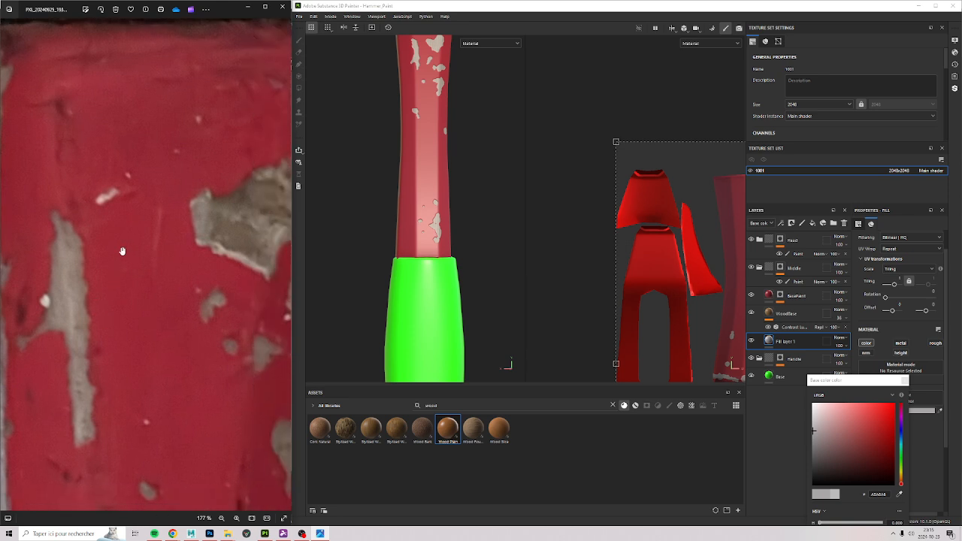
scroll(215, 249, "up", 4)
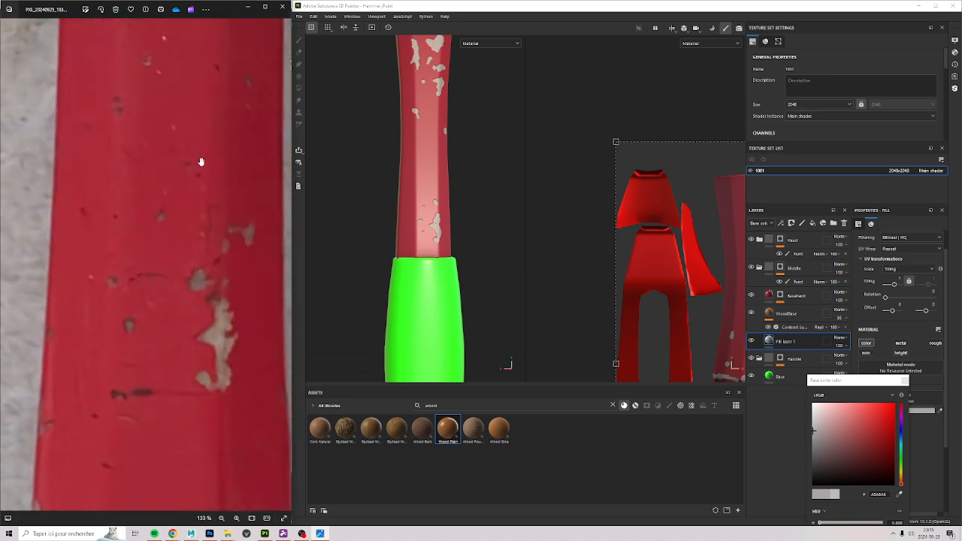
mouse_move(145, 245)
left_mouse_down()
mouse_move(188, 176)
mouse_move(202, 98)
mouse_move(128, 284)
mouse_move(101, 403)
mouse_move(166, 318)
mouse_move(163, 386)
mouse_move(80, 73)
left_mouse_up()
left_click_drag(168, 143, 159, 91)
left_click_drag(114, 323, 153, 98)
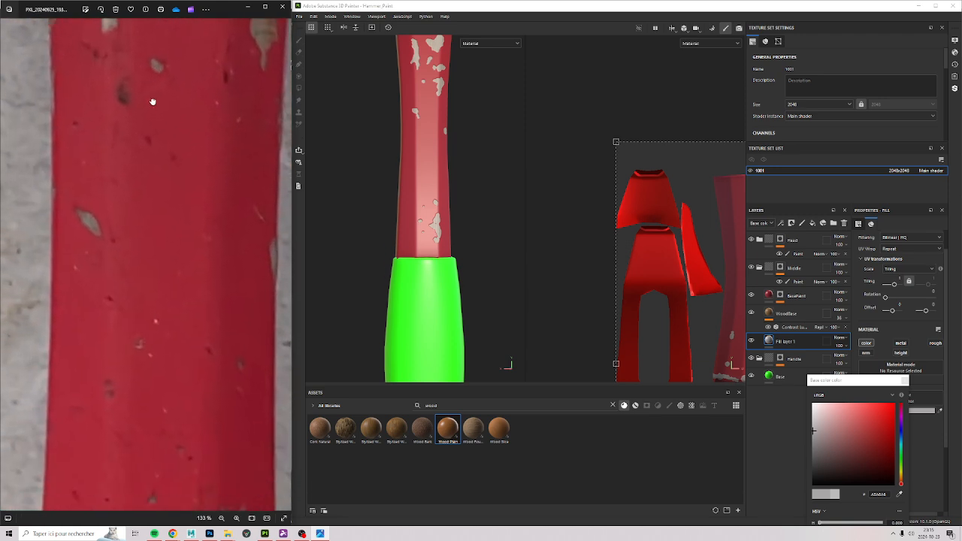
left_click_drag(158, 279, 174, 259)
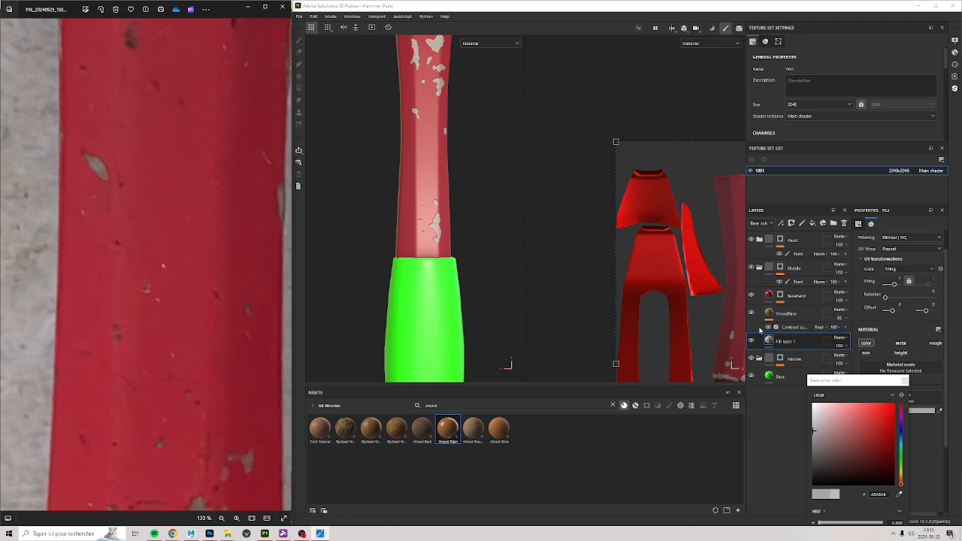
Add a fill effect to BasePaint's mask directly above its Blur filter, checking the small chips in the reference photo.
left_click(782, 296)
left_click(768, 308)
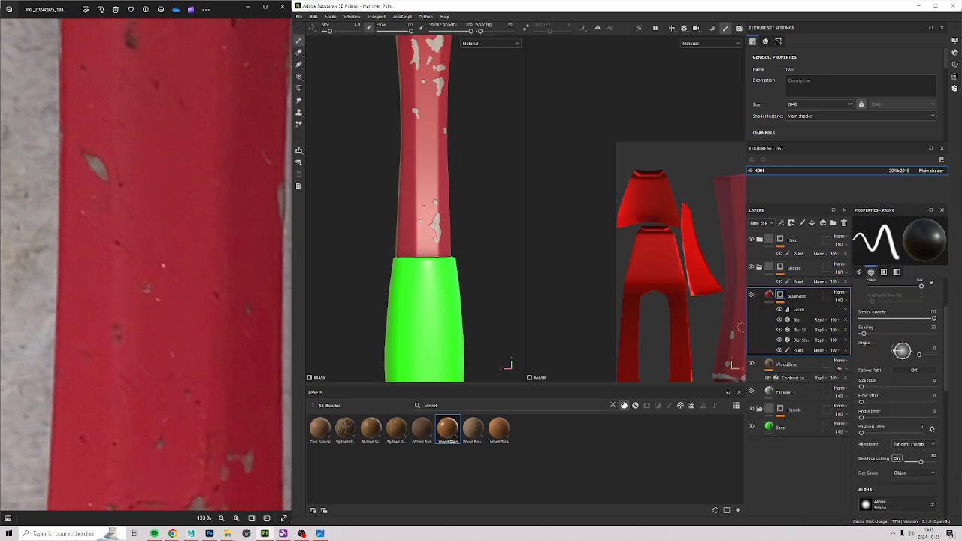
left_click(787, 322)
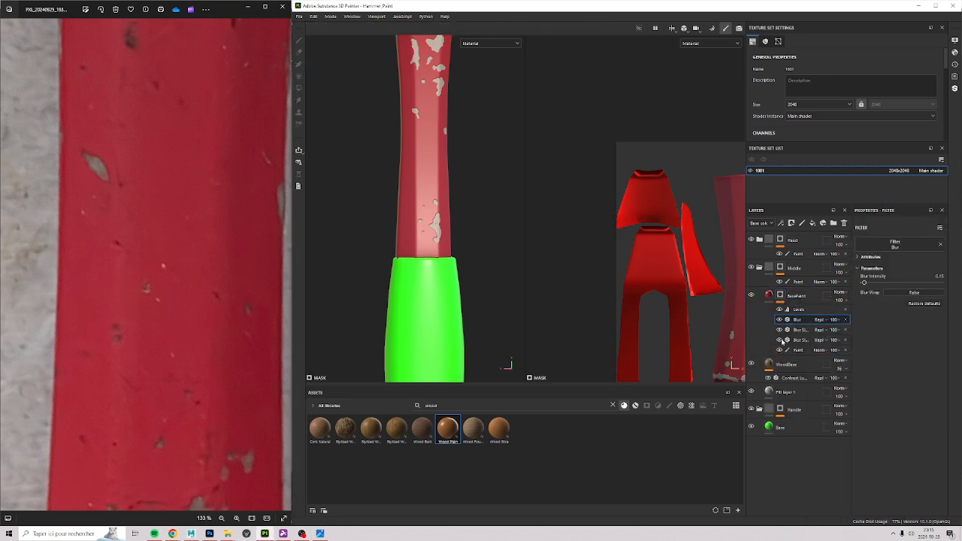
left_click_drag(179, 113, 97, 90)
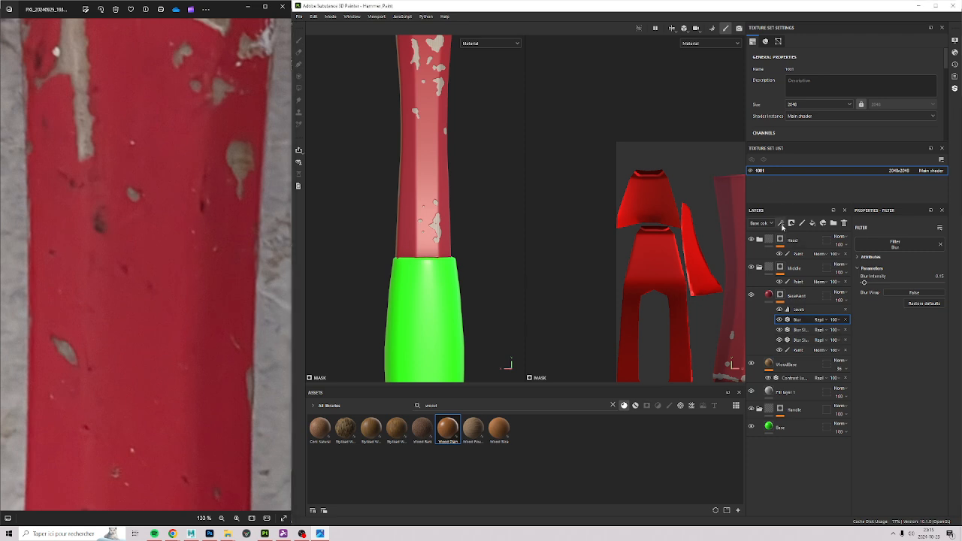
left_click(780, 223)
left_click(809, 252)
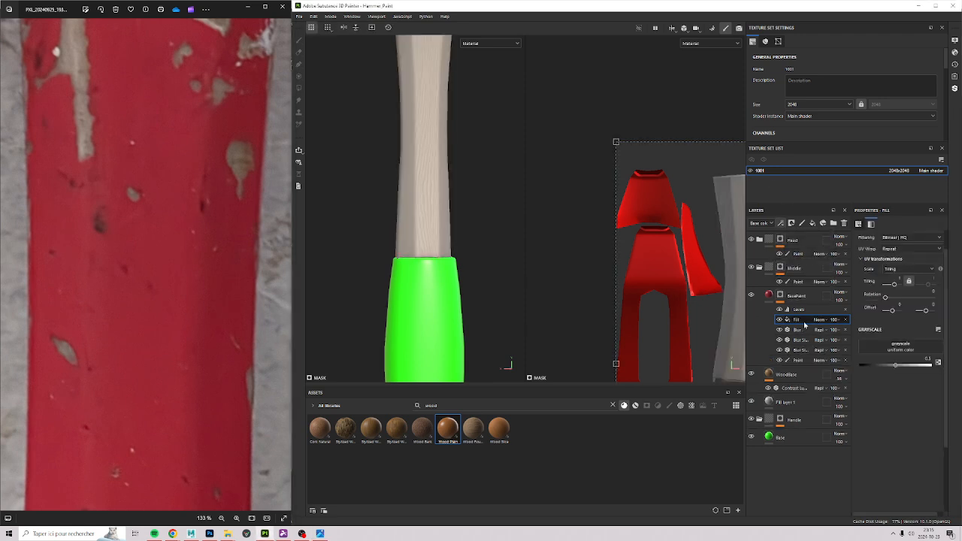
Search the grayscale resources for bnw and assign BnW Spots 1 to the mask fill.
left_click(908, 351)
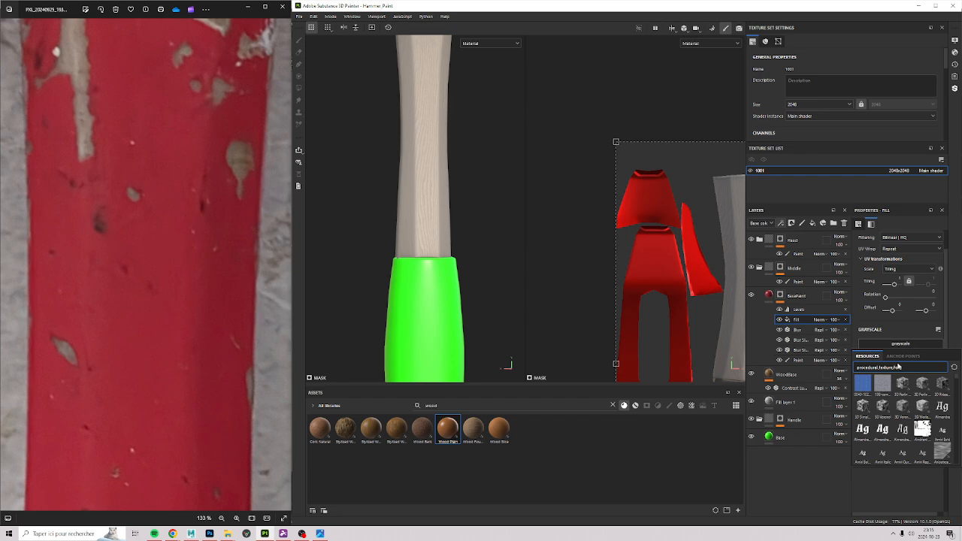
mouse_move(893, 394)
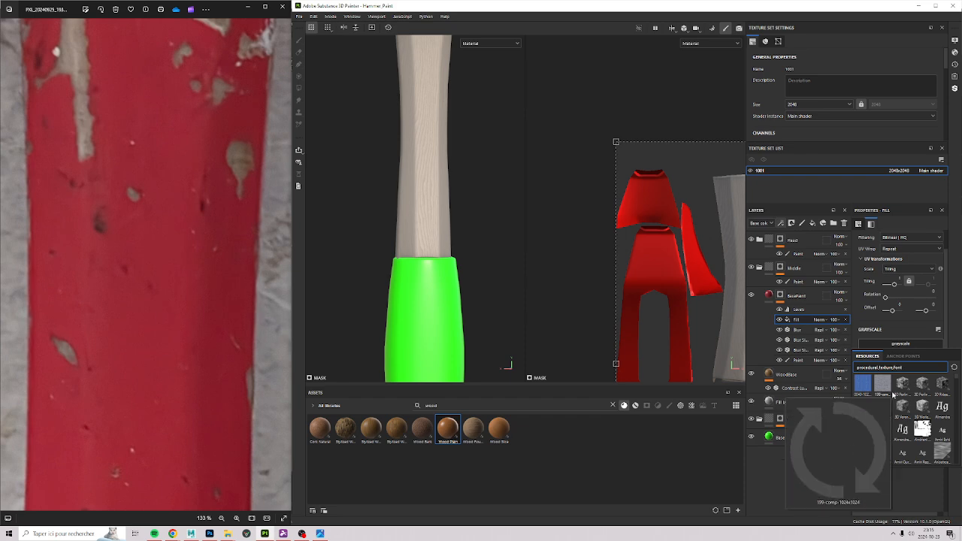
type("bmw")
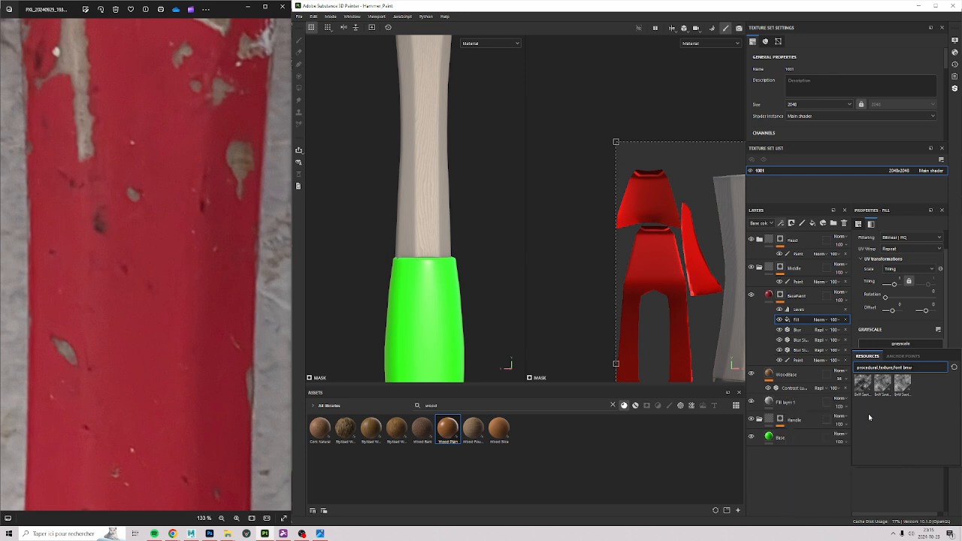
left_click(864, 386)
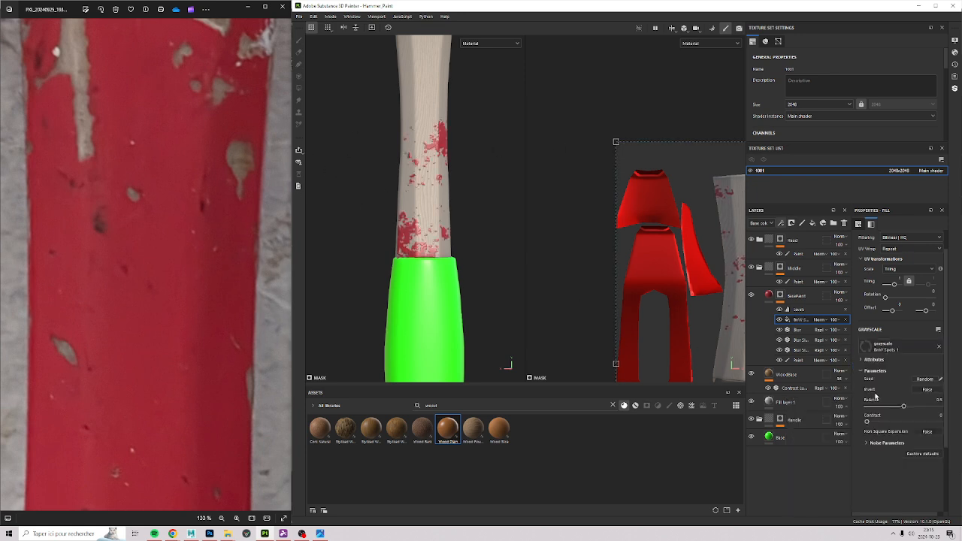
Try inverting the BnW Spots 1 texture, turn Invert back off, and raise its Balance to 0.94.
left_click(926, 391)
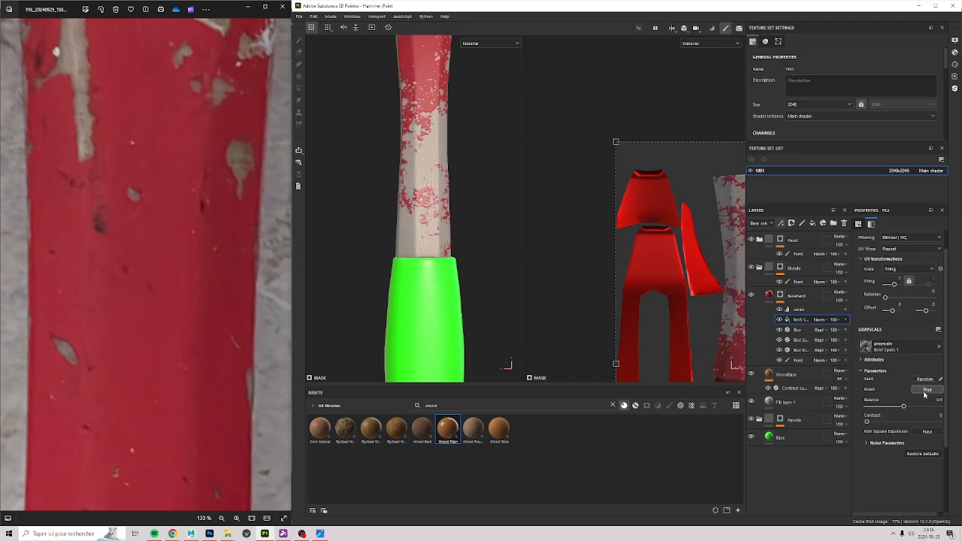
left_click(924, 392)
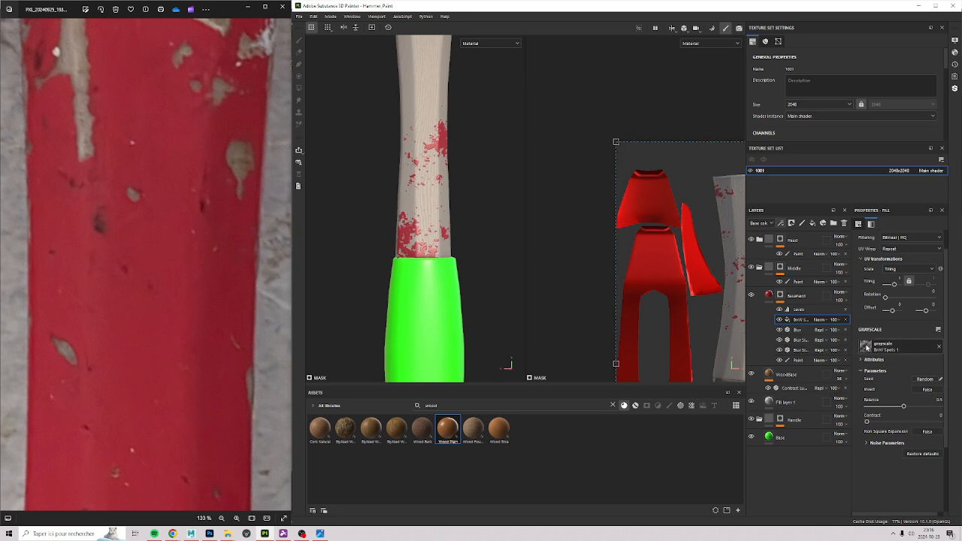
left_click_drag(906, 408, 937, 406)
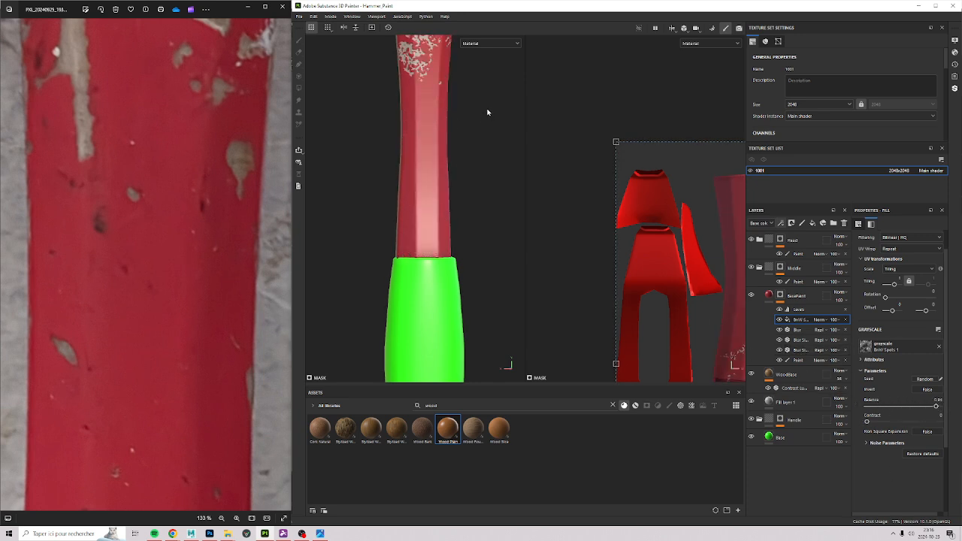
Inspect the spot pattern on the upper handle and display BasePaint's mask on its own.
middle_click_drag(492, 109, 498, 168, "alt")
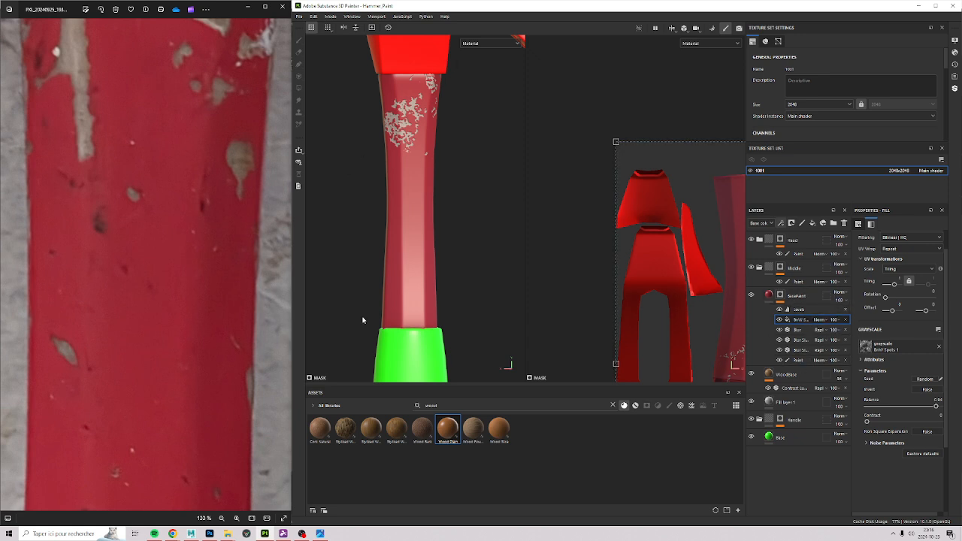
middle_click_drag(393, 123, 413, 136, "alt")
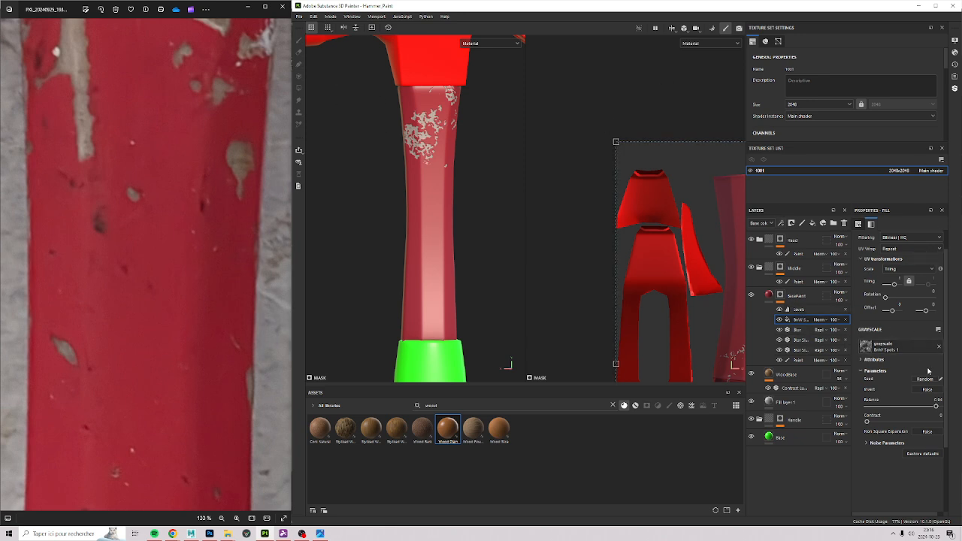
left_click(780, 295, "alt")
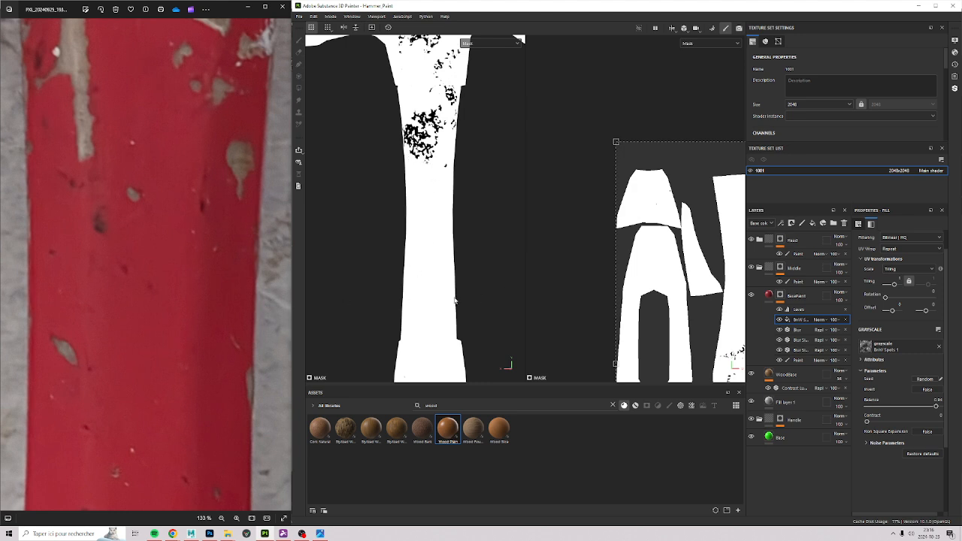
Set the BnW Spots 1 fill's blend mode to Multiply in BasePaint's mask, and return to the full material display.
left_click(820, 320)
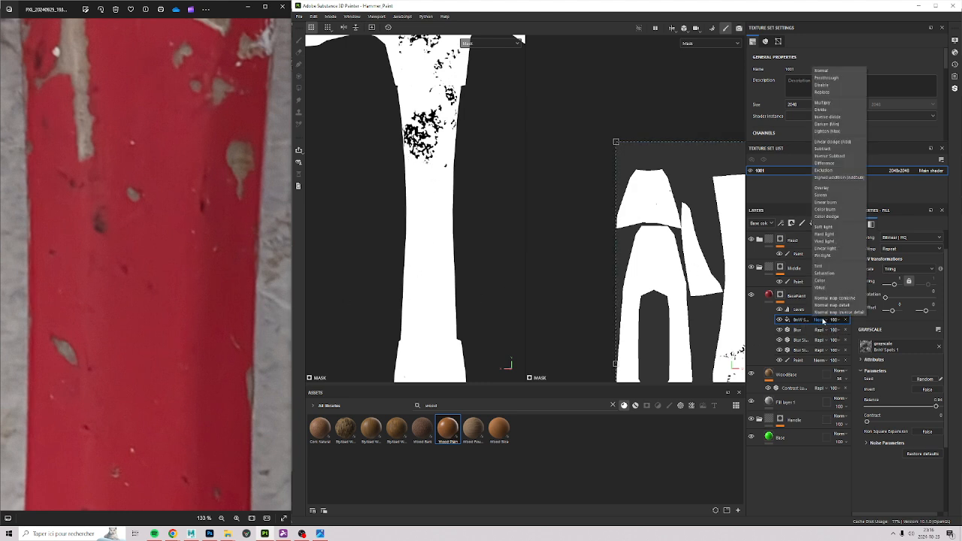
left_click(824, 106)
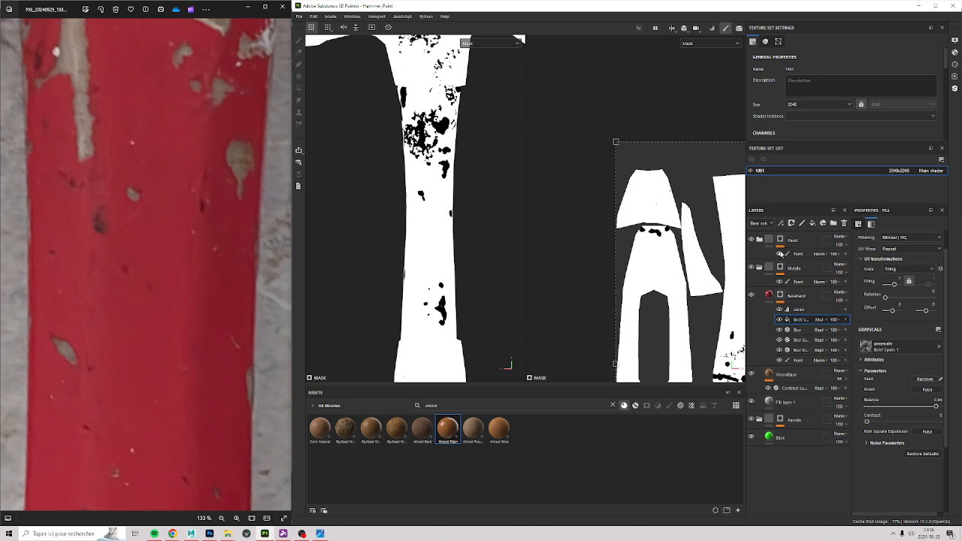
left_click(769, 296)
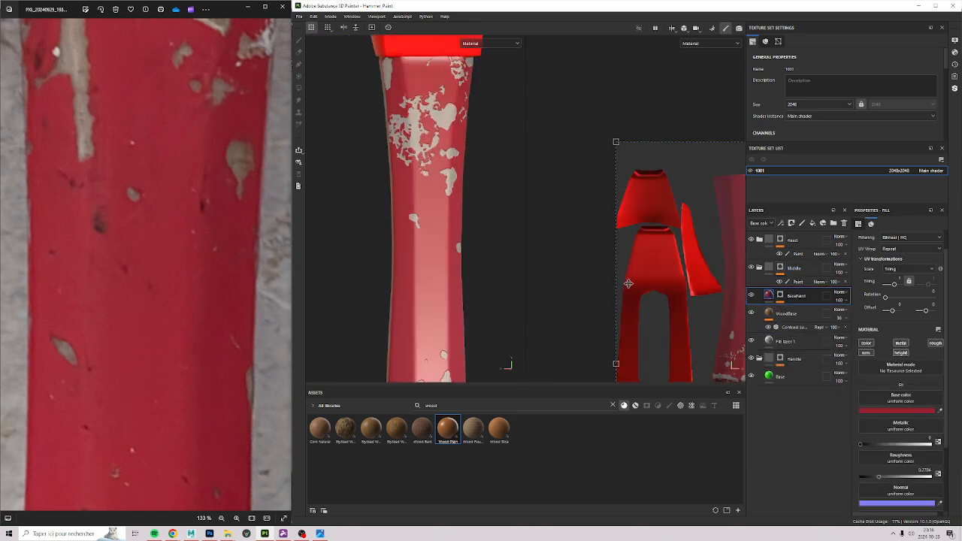
left_click(780, 295)
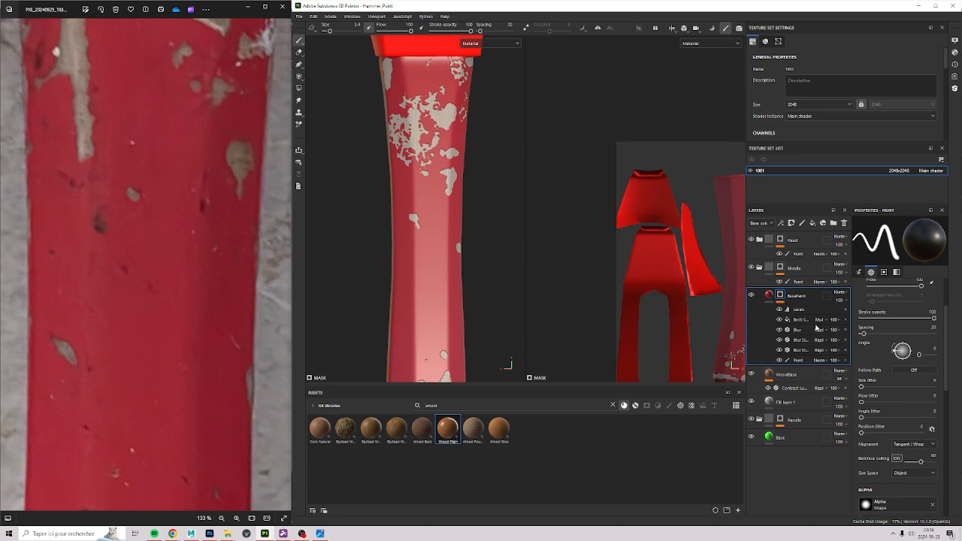
left_click(801, 320)
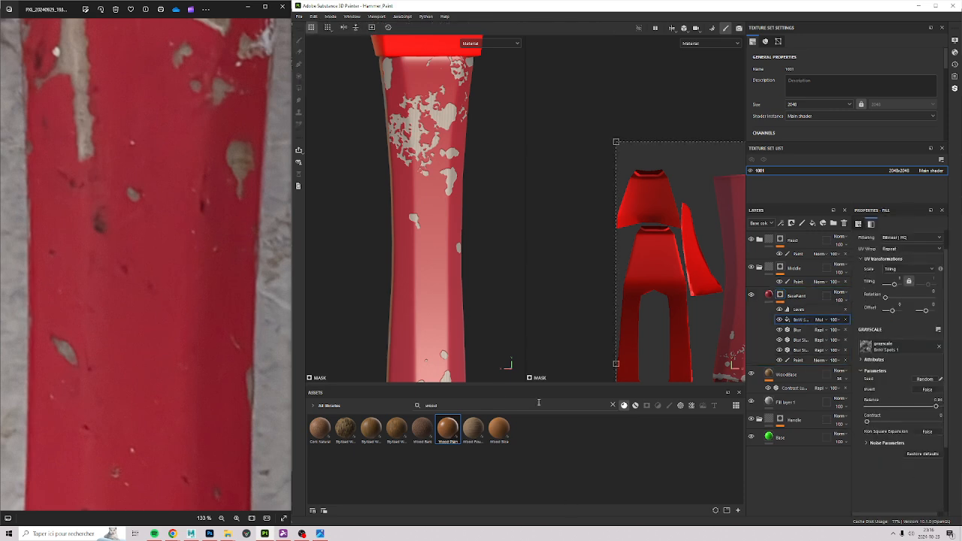
Scale down the BnW Spots 1 projection in the UV view for smaller chips, and fine-tune its Balance to 0.95.
scroll(673, 252, "down", 5)
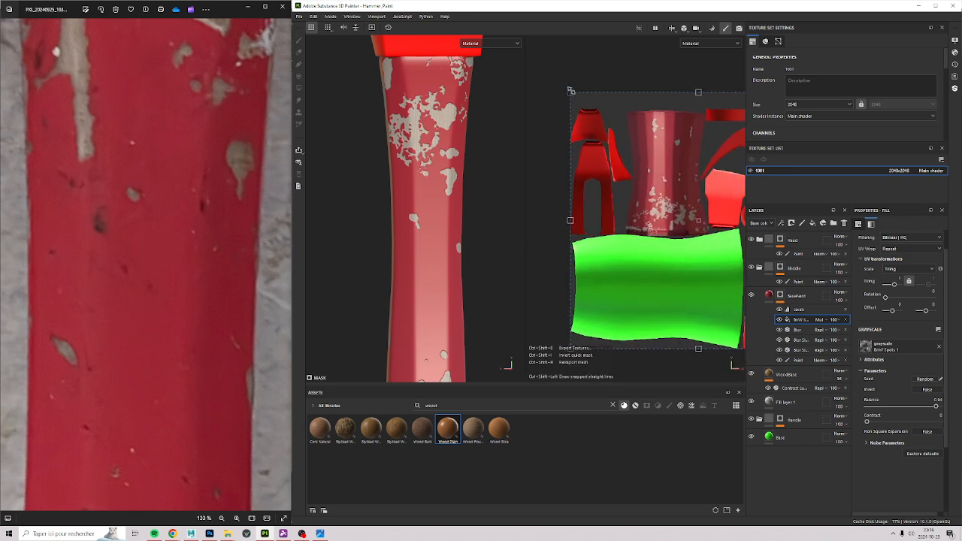
left_click_drag(577, 90, 692, 198)
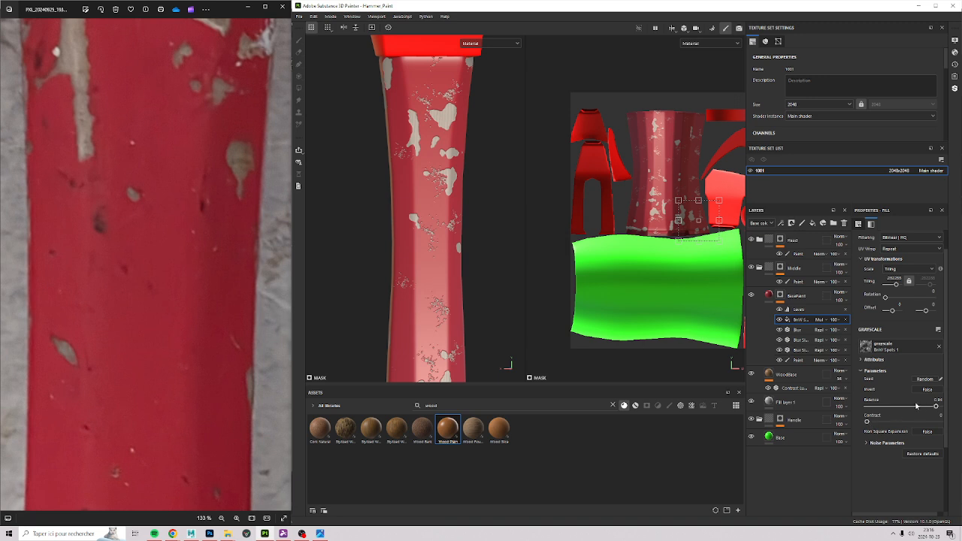
left_click_drag(936, 406, 938, 410)
middle_click_drag(438, 305, 513, 197)
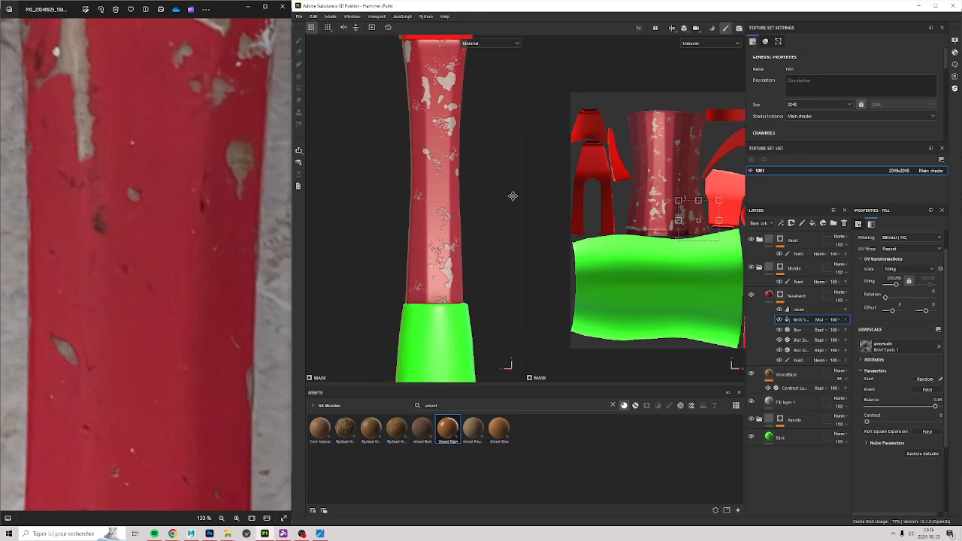
scroll(512, 196, "up", 2)
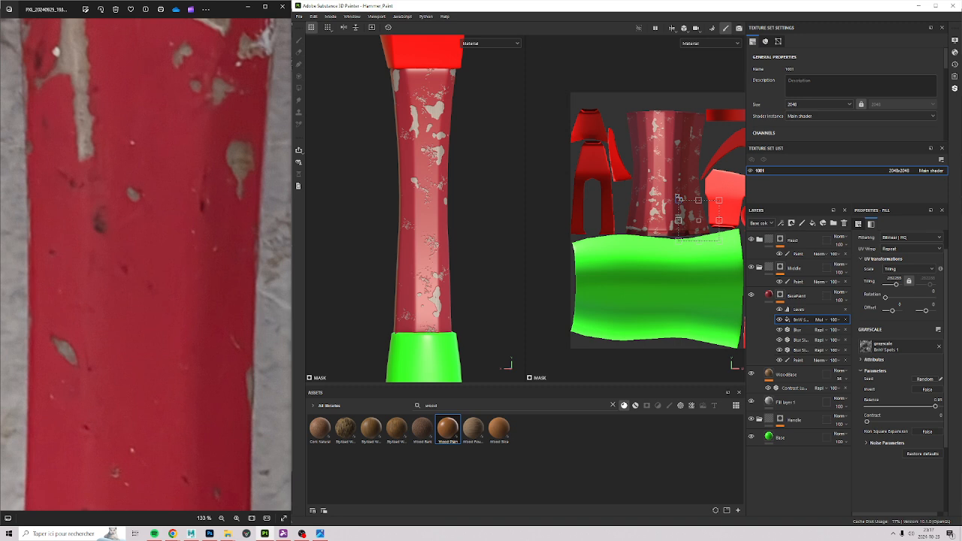
left_click_drag(679, 198, 670, 193)
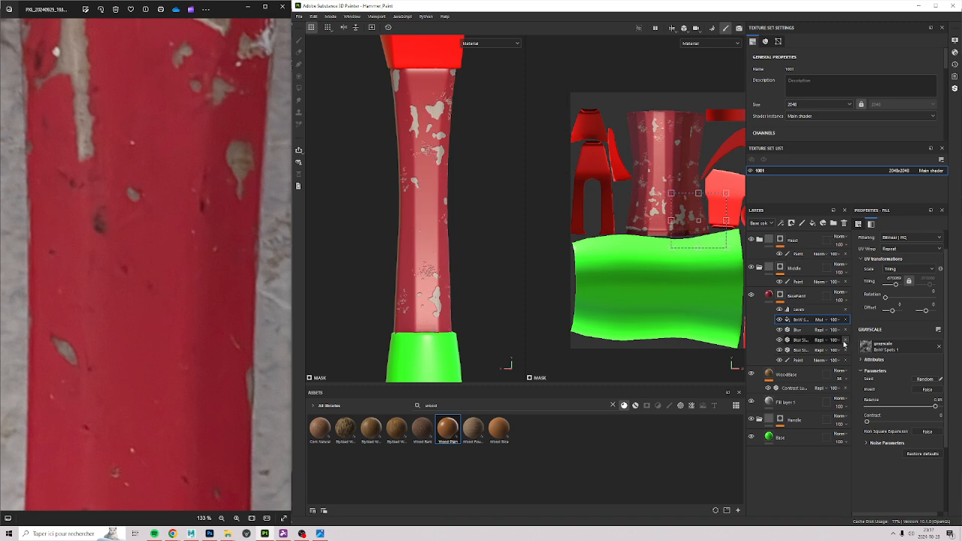
Lower the BnW Spots 1 fill's opacity to slightly under half and check the chips around the handle.
left_click(836, 321)
left_click_drag(863, 336, 837, 334)
left_click_drag(411, 173, 405, 227, "alt")
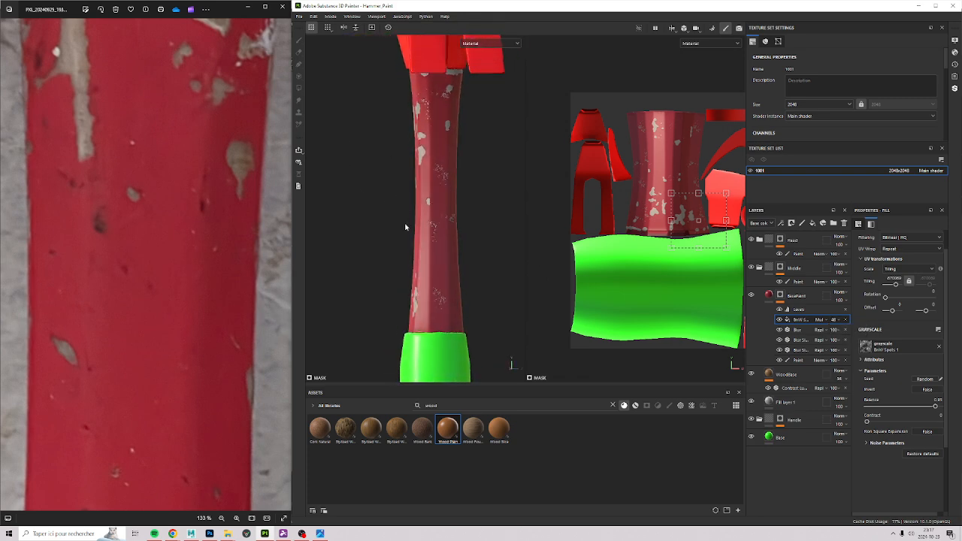
right_click_drag(406, 227, 483, 255, "alt")
left_click_drag(467, 185, 526, 161, "alt")
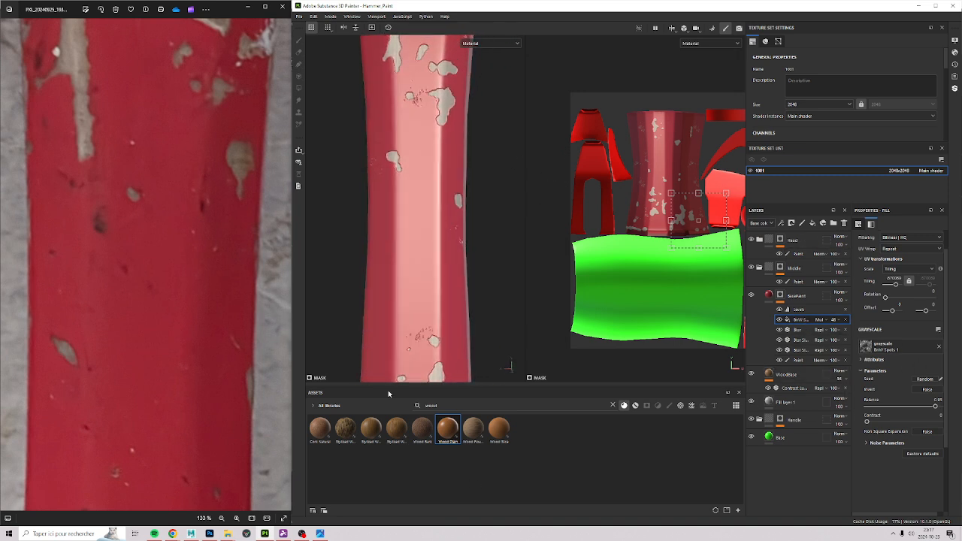
Search the grayscale resources for bnw and replace the mask fill's texture with BnW Spots 3.
left_click(530, 408)
type("bnw")
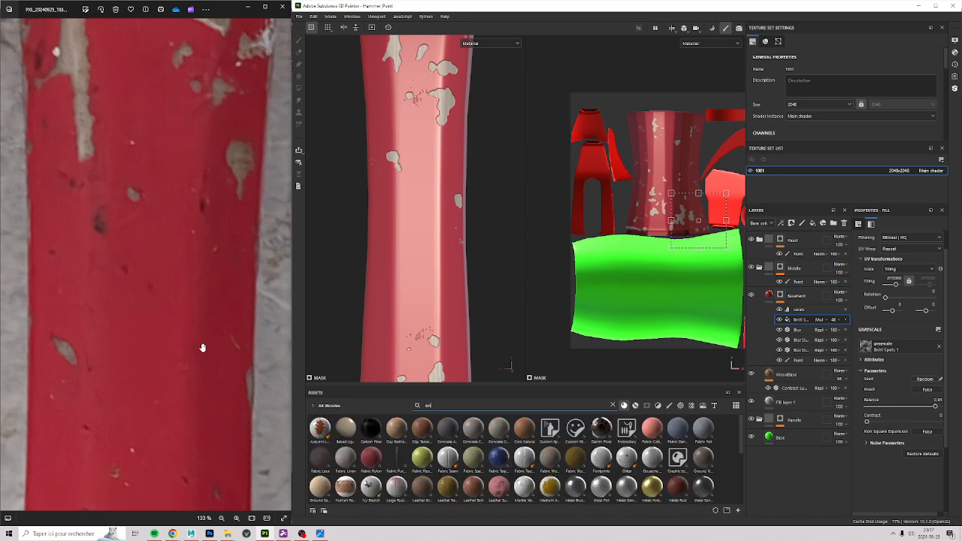
left_click(692, 406)
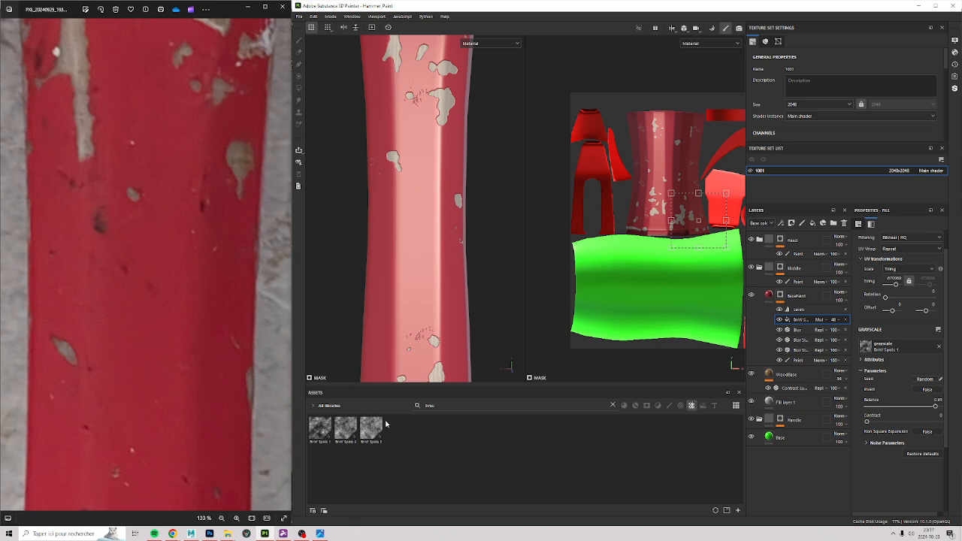
left_click_drag(372, 442, 876, 346)
left_click_drag(409, 210, 472, 197, "alt")
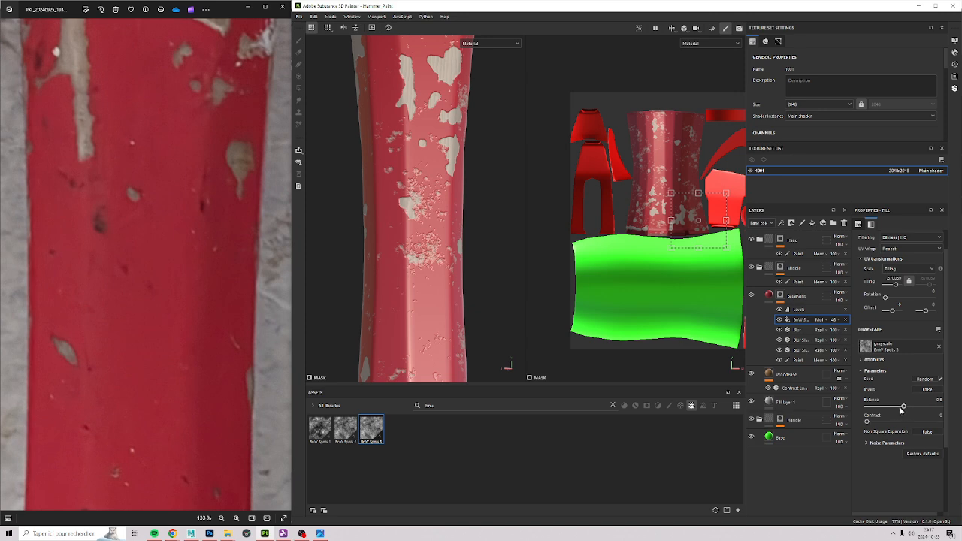
Raise the BnW Spots 3 Balance to 0.67 and compare the handle's chips with the reference photo.
mouse_move(903, 409)
left_mouse_down()
mouse_move(871, 405)
mouse_move(923, 407)
mouse_move(915, 407)
left_mouse_up()
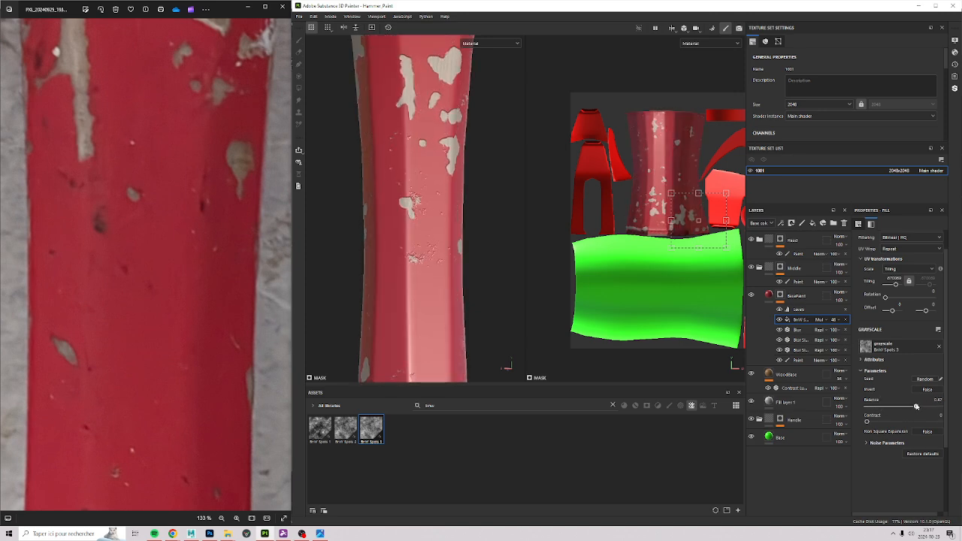
left_click_drag(436, 181, 499, 281, "alt")
right_click_drag(330, 141, 462, 153, "alt")
middle_click_drag(461, 154, 478, 278, "alt")
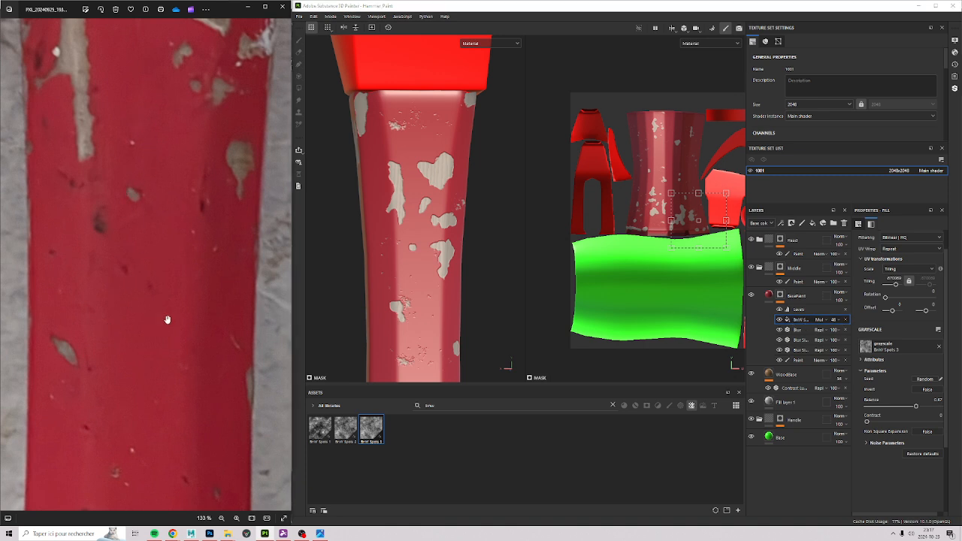
scroll(167, 322, "down", 8)
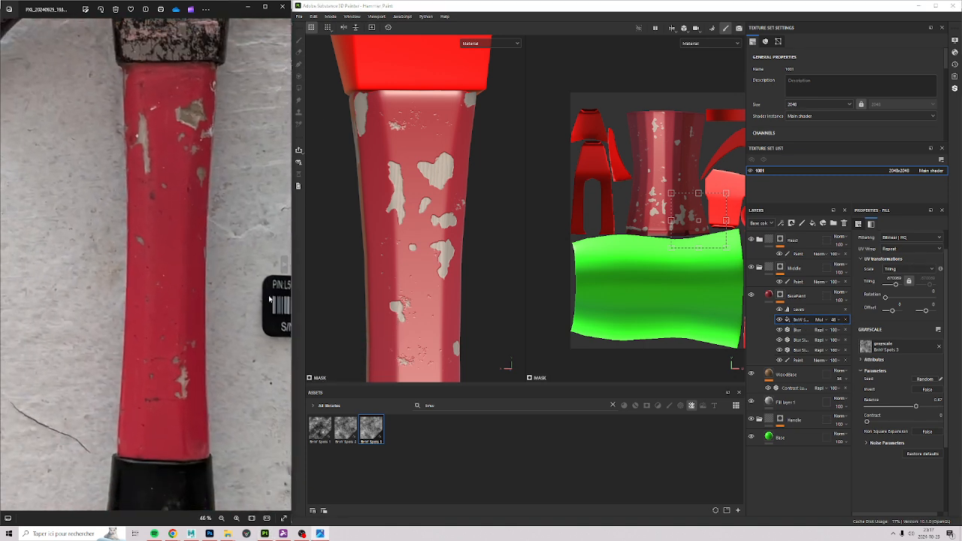
middle_click_drag(462, 293, 443, 247)
scroll(442, 248, "up", 2)
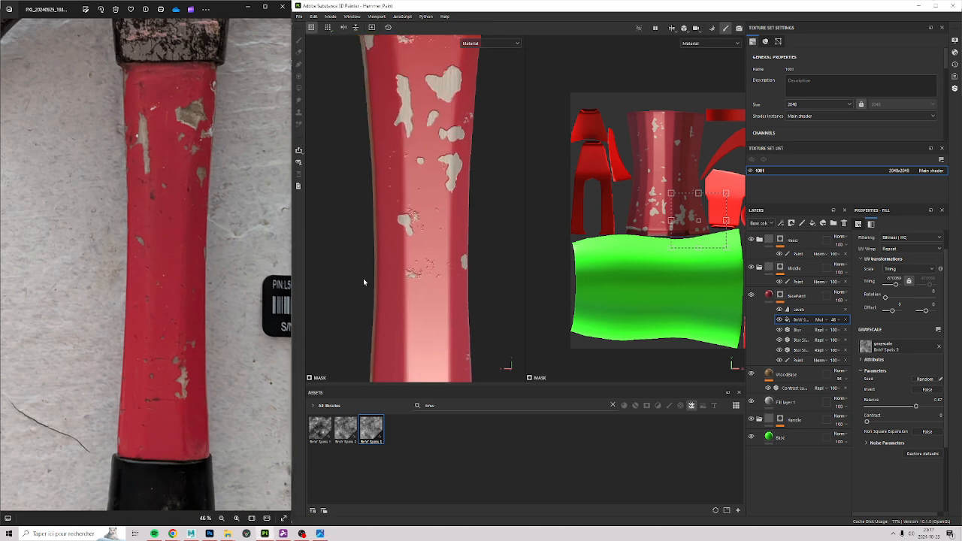
Lower the BnW Spots 3 fill's opacity slightly further and inspect the small chips close up on the handle.
left_click(834, 324)
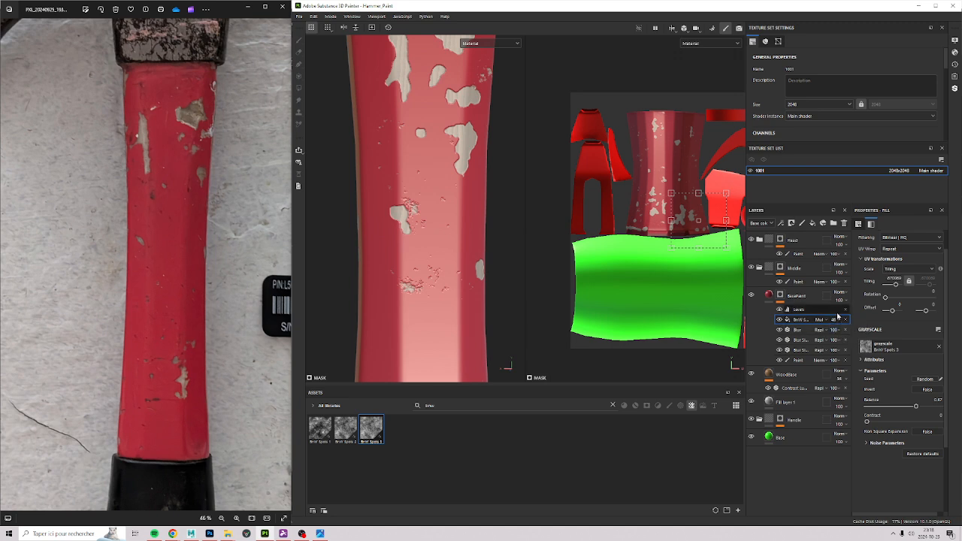
mouse_move(846, 334)
left_mouse_down()
mouse_move(837, 336)
mouse_move(846, 336)
left_mouse_up()
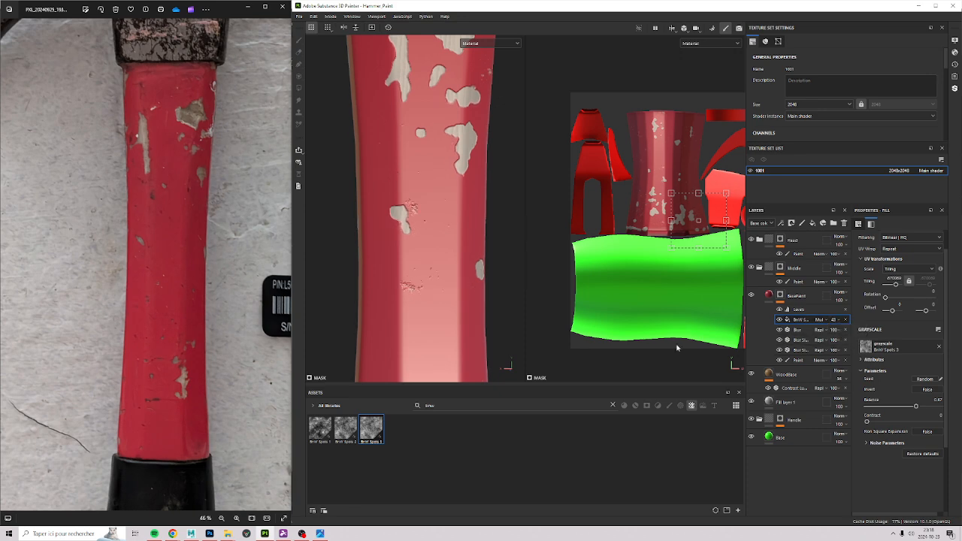
scroll(419, 284, "down", 2)
left_click_drag(420, 284, 395, 306, "alt")
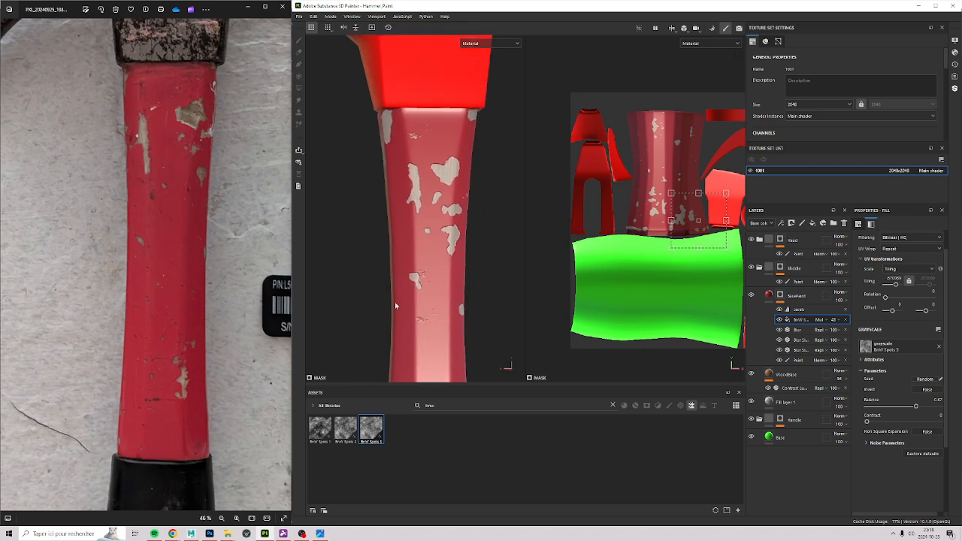
middle_click_drag(475, 326, 463, 263, "alt")
right_click_drag(346, 316, 514, 299, "alt")
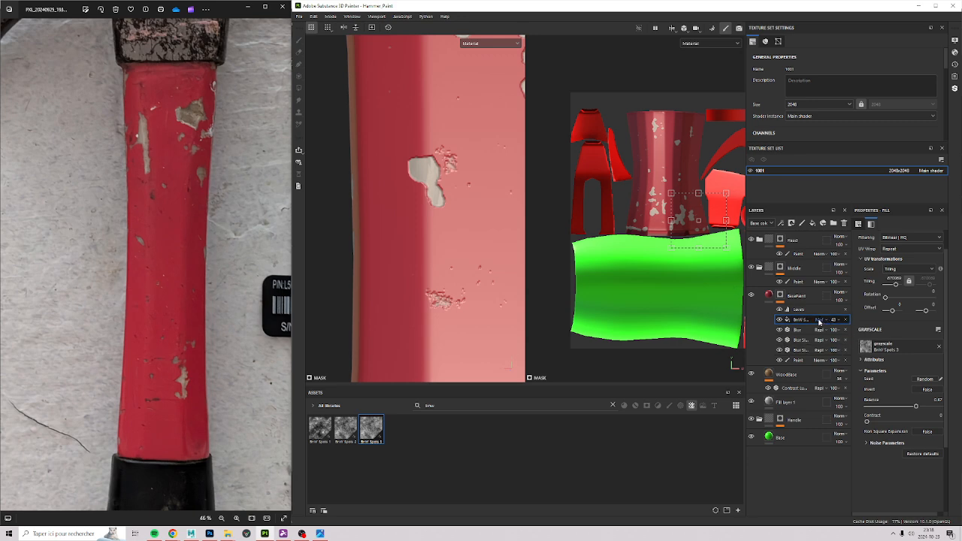
Move the BnW Spots 3 fill directly below the Blur filter in BasePaint's mask and check the chips along the handle.
mouse_move(799, 323)
left_mouse_down()
mouse_move(803, 334)
mouse_move(801, 324)
left_mouse_up()
mouse_move(805, 321)
left_mouse_down()
mouse_move(803, 344)
mouse_move(803, 335)
left_mouse_up()
scroll(444, 316, "down", 5)
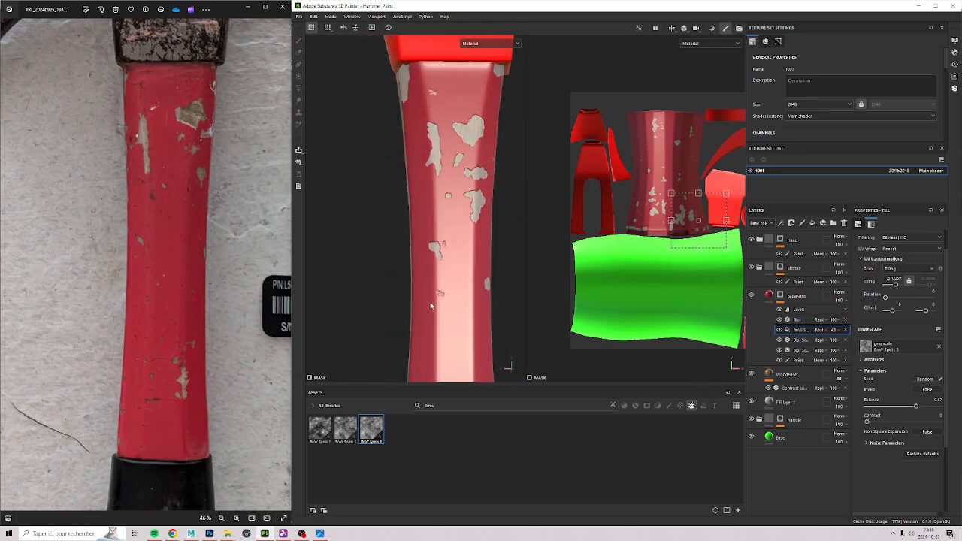
middle_click_drag(446, 291, 434, 226, "alt")
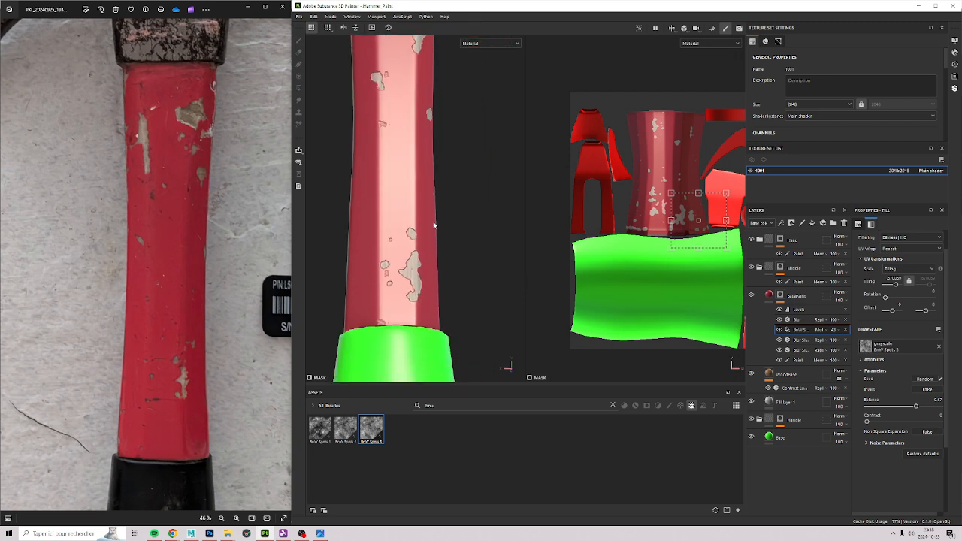
left_click_drag(434, 226, 492, 207, "alt")
left_click_drag(408, 222, 480, 259, "alt")
middle_click_drag(445, 291, 425, 237, "alt")
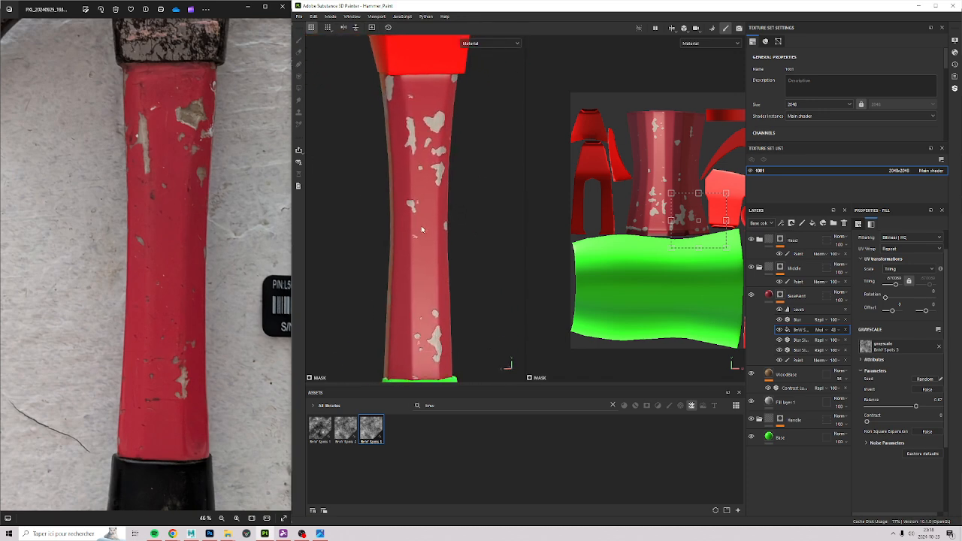
right_click_drag(425, 238, 434, 251, "alt")
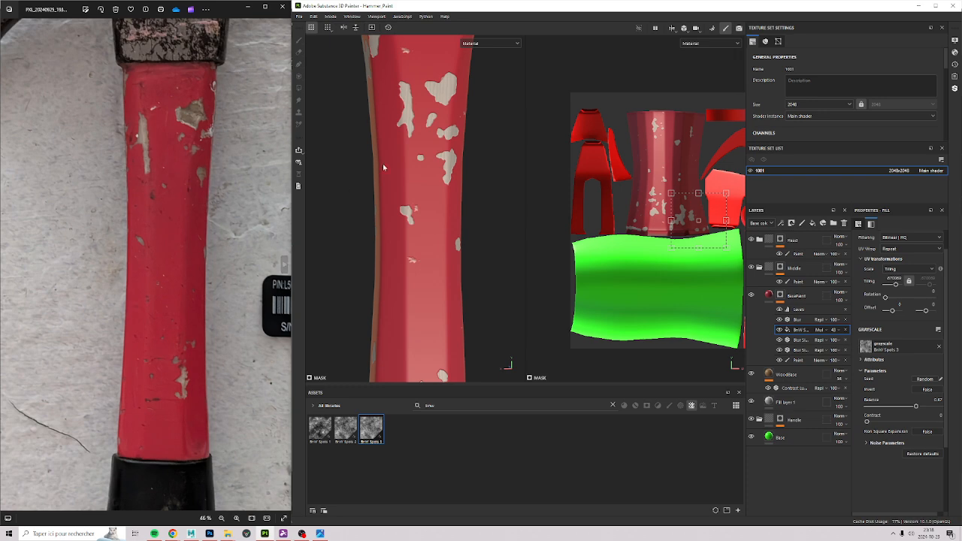
Browse the next reference photos, examining the scratches and chips on the red handle and the hammer's other sides.
scroll(149, 321, "down", 5)
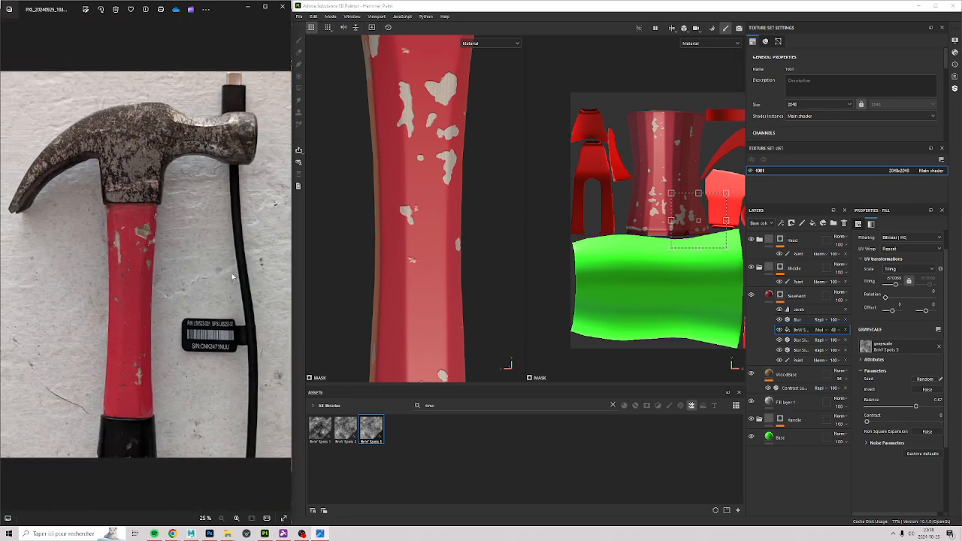
key("Right")
scroll(118, 186, "up", 10)
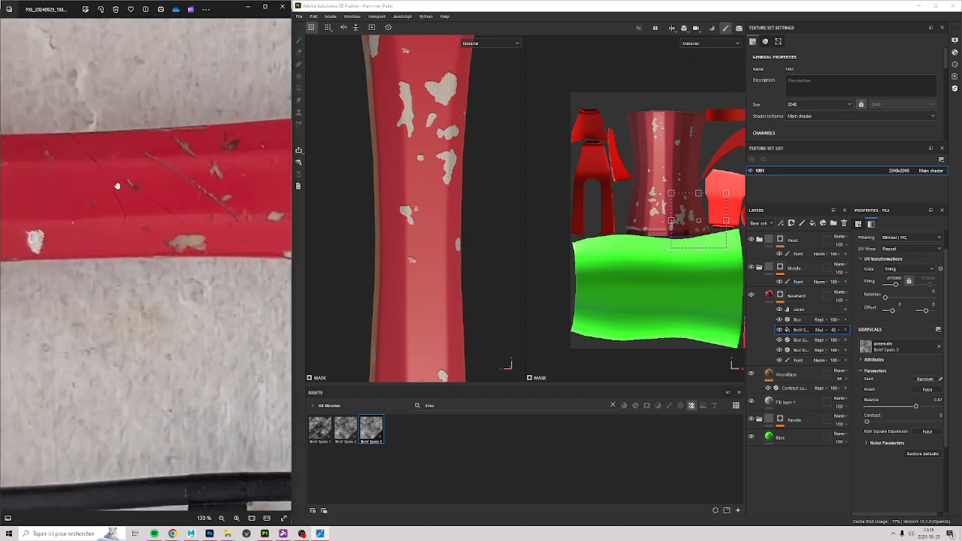
left_click_drag(117, 186, 118, 258)
scroll(118, 258, "down", 10)
key("Right")
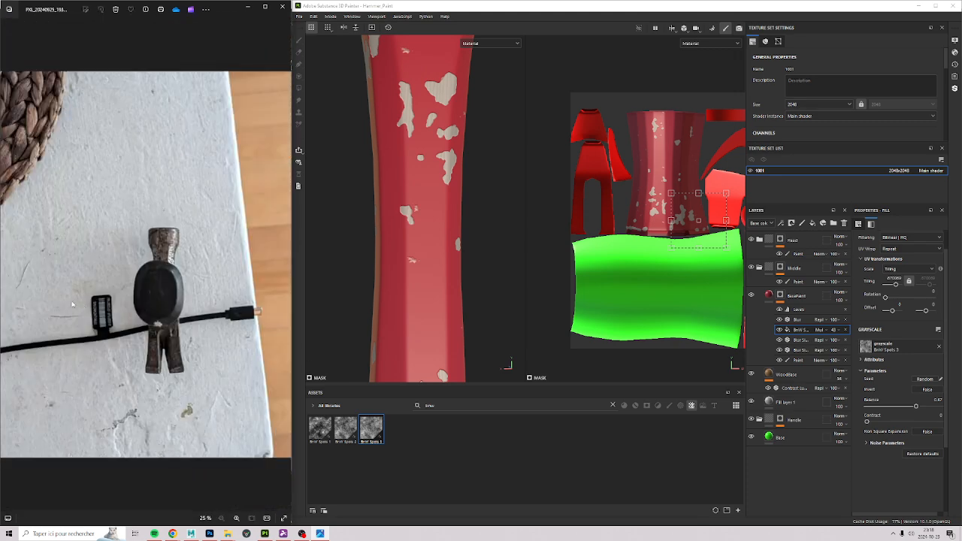
scroll(143, 324, "up", 3)
left_click_drag(179, 338, 137, 328)
scroll(137, 328, "down", 3)
key("Right")
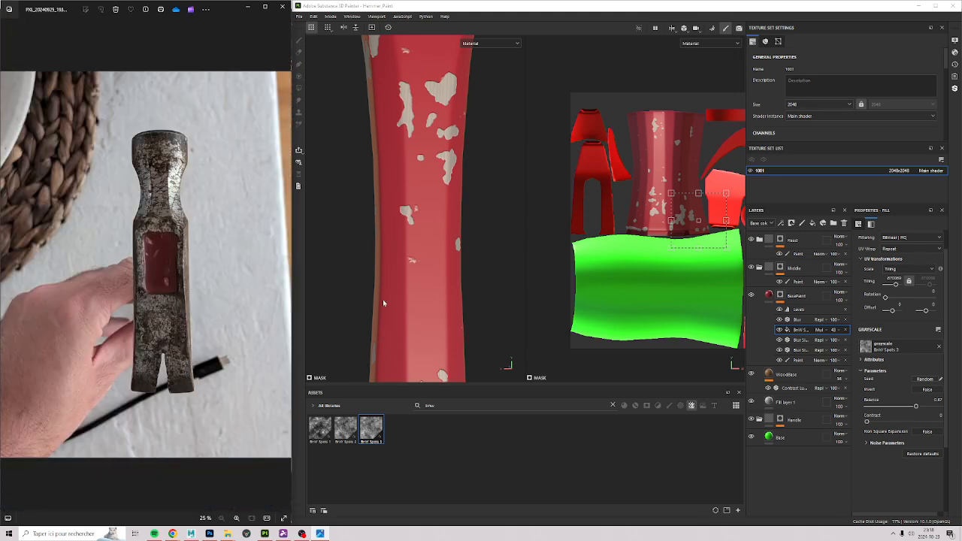
Examine the paint wear near the black grip and the chips below the hammer head in the remaining reference photos.
key("Right")
scroll(203, 295, "up", 2)
scroll(203, 296, "up", 6)
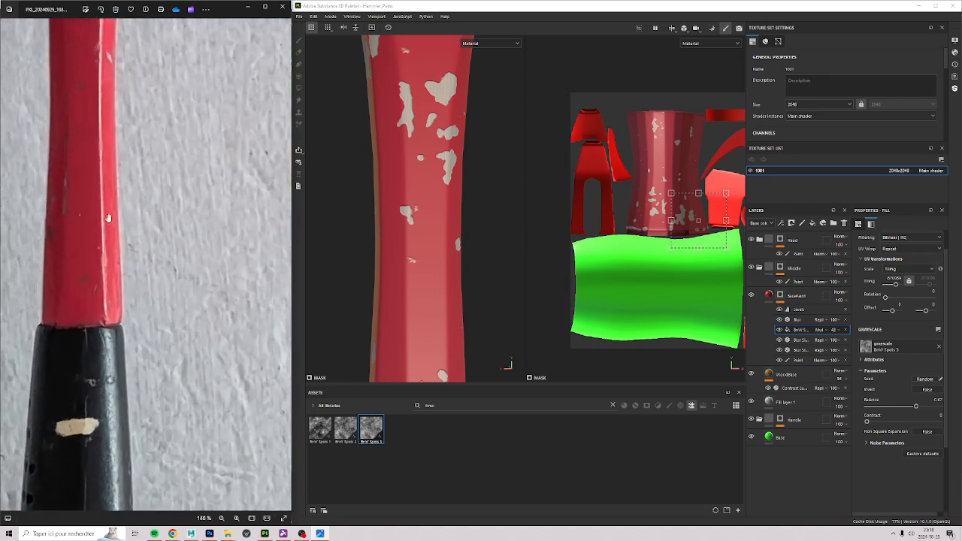
left_click_drag(178, 432, 243, 294)
key("Right")
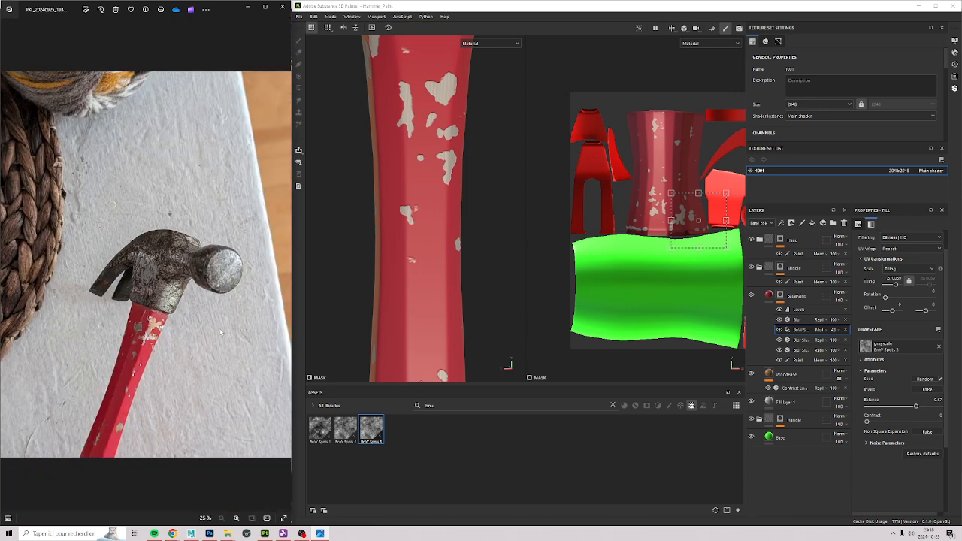
scroll(120, 387, "up", 5)
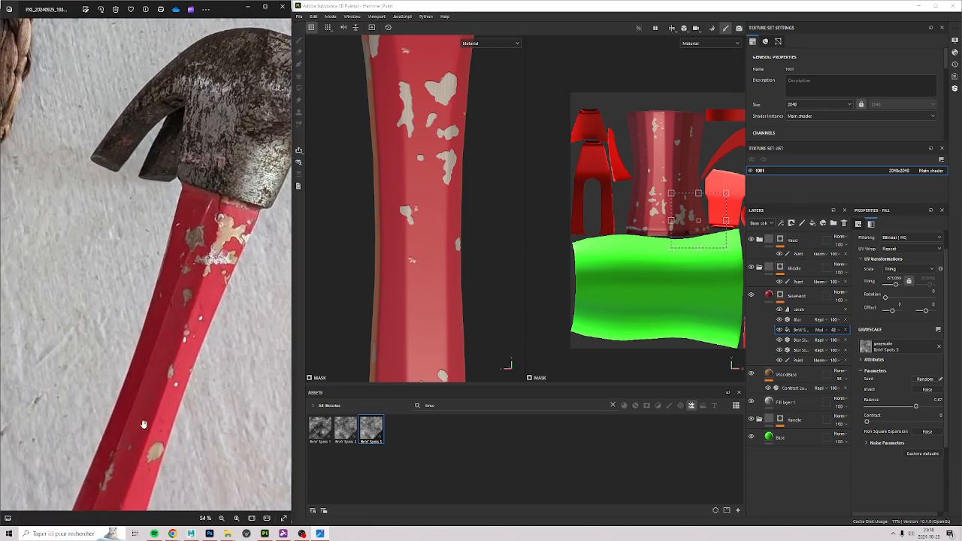
scroll(180, 279, "up", 1)
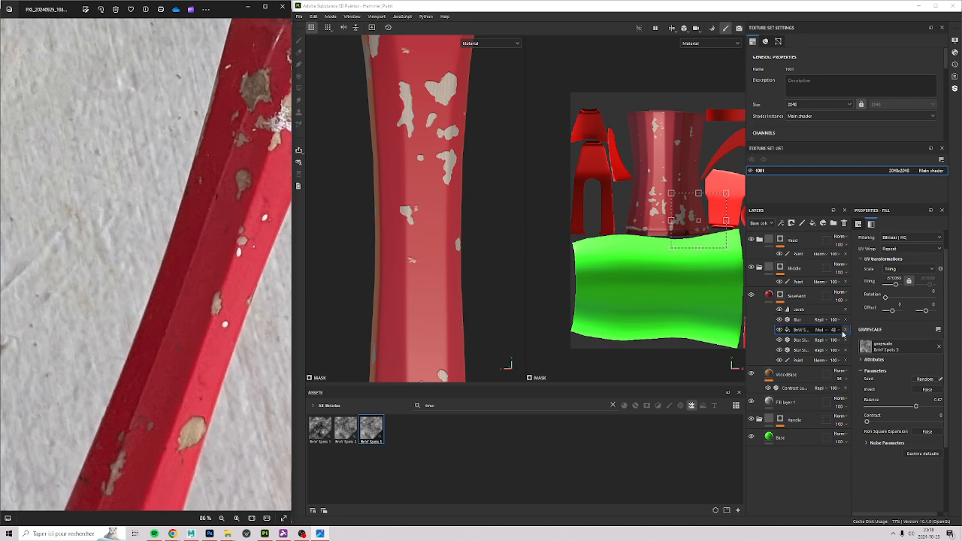
Add a fill layer above BasePaint and leave only its height channel active.
left_click(803, 302)
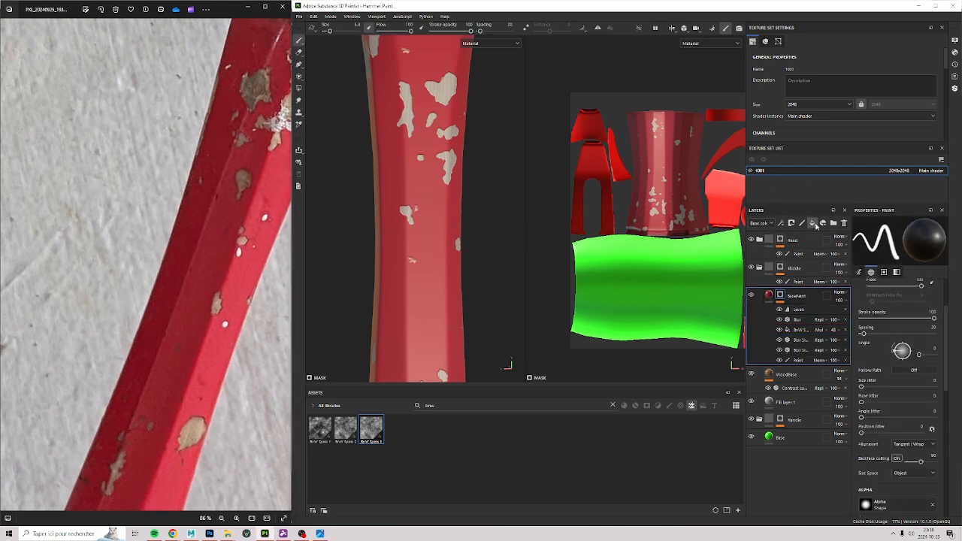
left_click(812, 224)
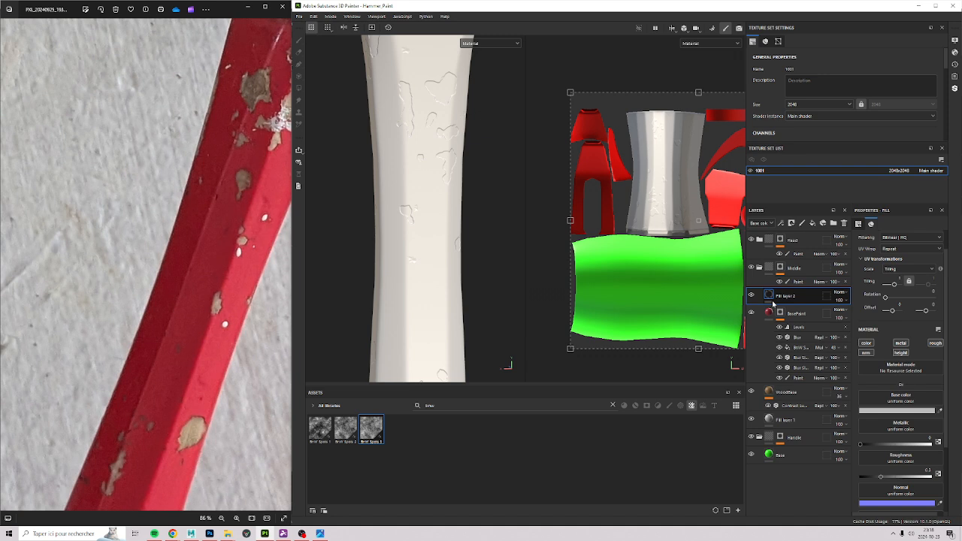
left_click(901, 354, "alt")
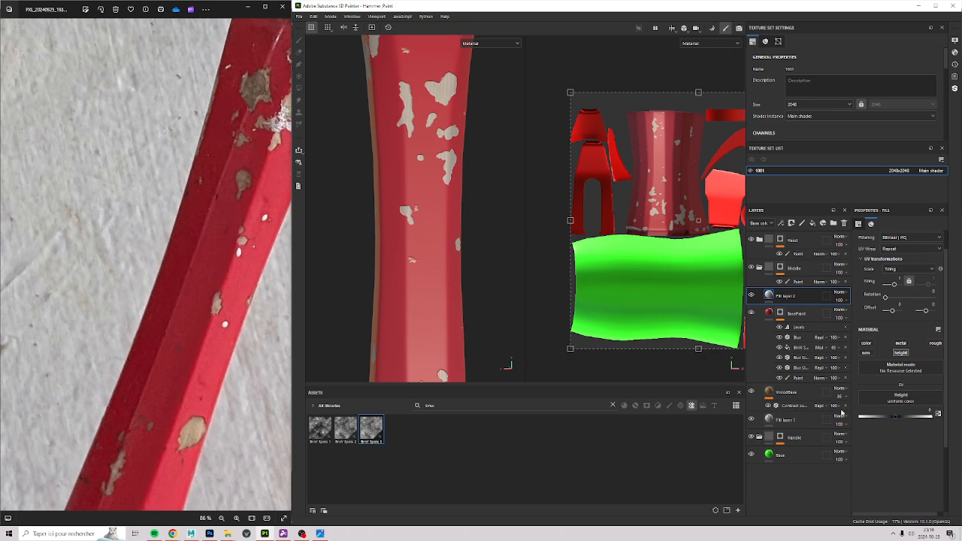
Search the assets for "grunge cron" and pick the Mess Small grunge texture.
left_click_drag(450, 407, 212, 358)
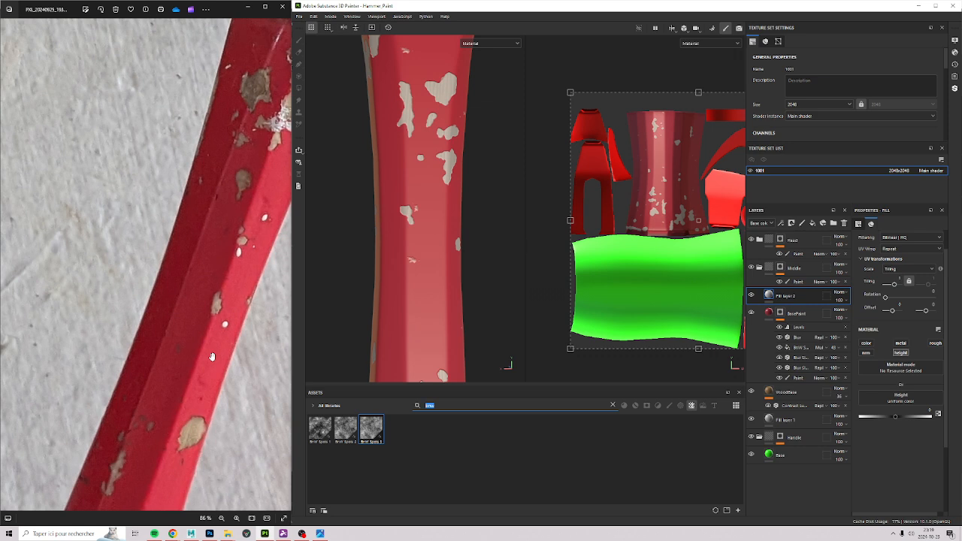
type("grunge")
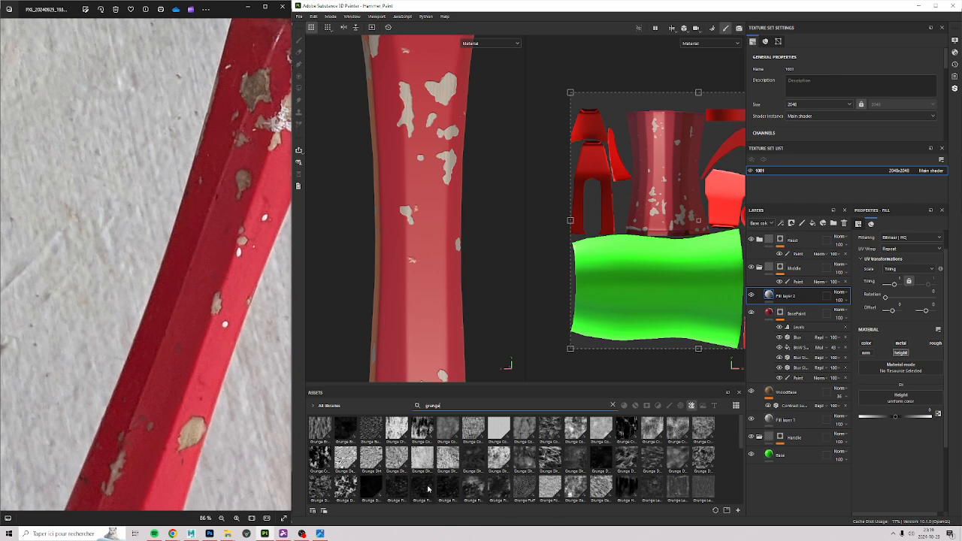
scroll(537, 464, "down", 2)
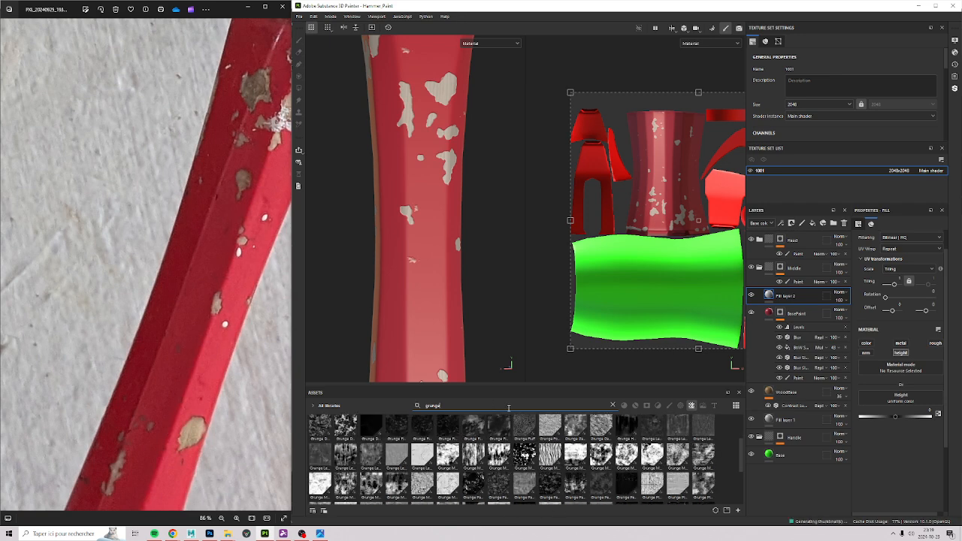
type("ron")
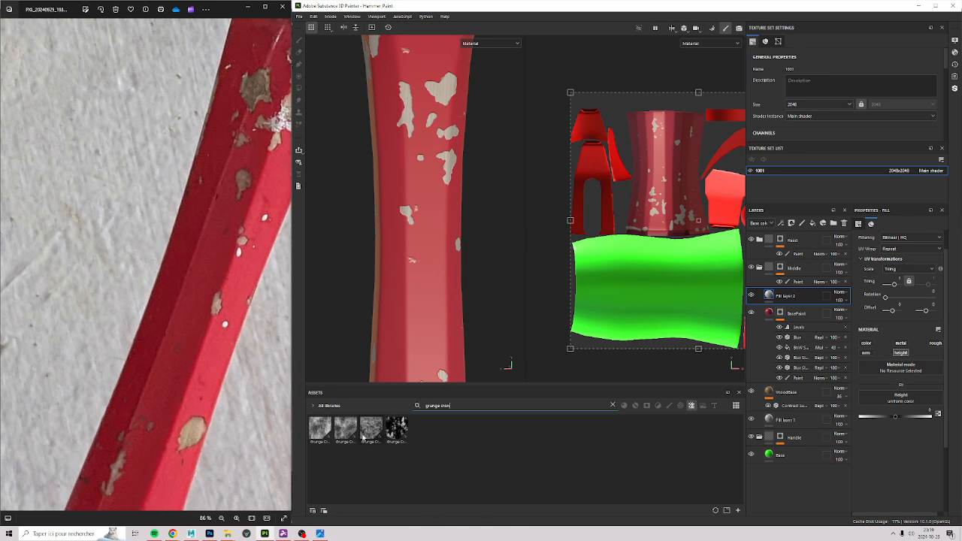
left_click_drag(346, 428, 889, 403)
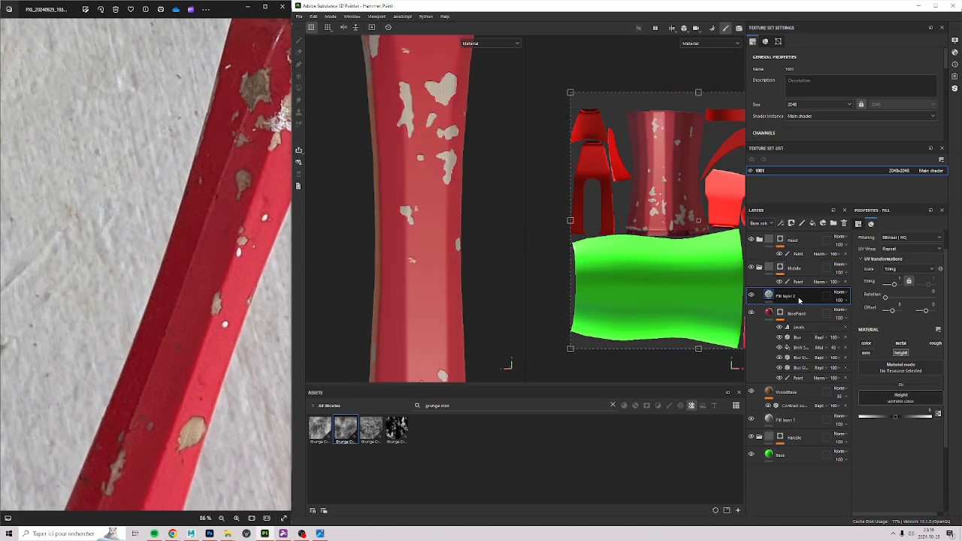
Add a black mask to the new fill layer above BasePaint.
right_click(800, 299)
left_click(833, 12)
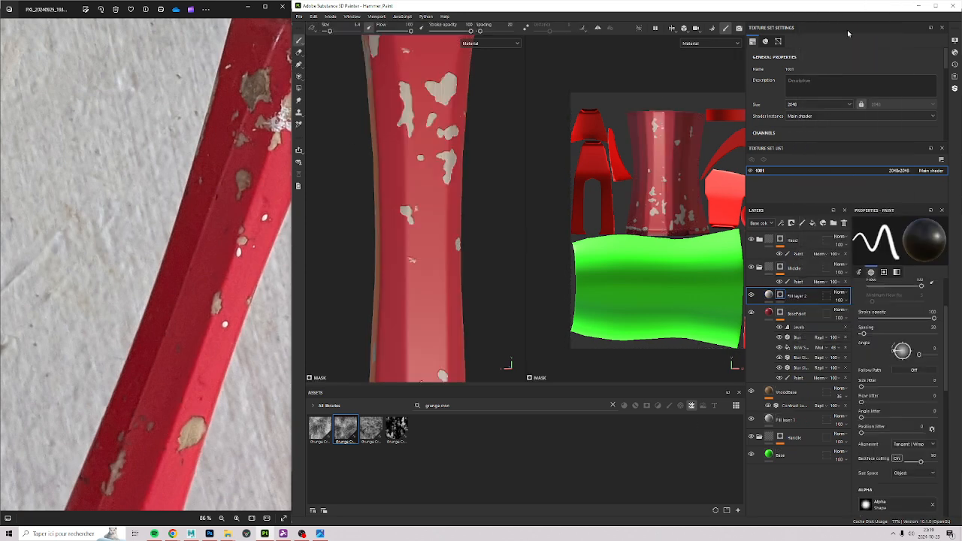
right_click(795, 296)
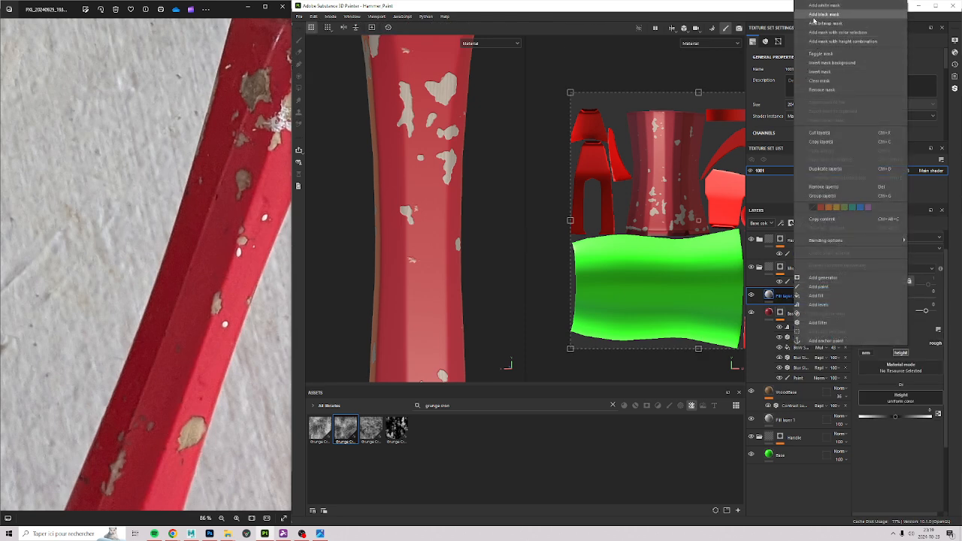
left_click(819, 54)
Add a fill effect to the layer's mask and assign the Mess Small grunge texture as its grayscale.
left_click(791, 224)
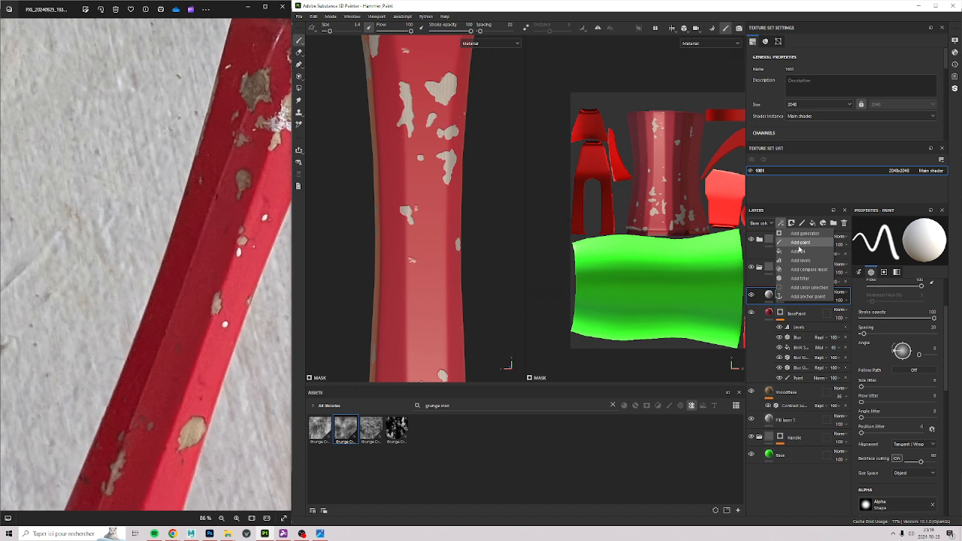
left_click(798, 251)
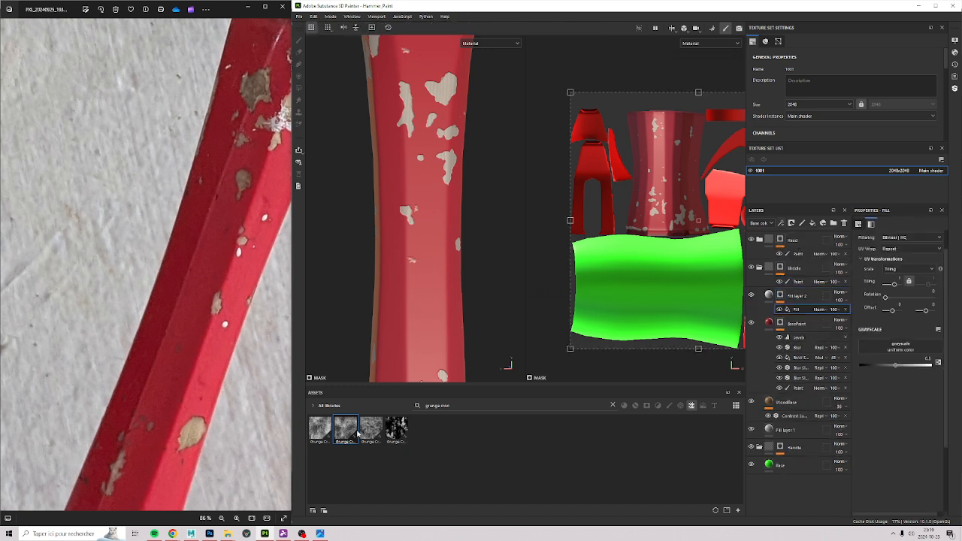
left_click_drag(354, 432, 897, 353)
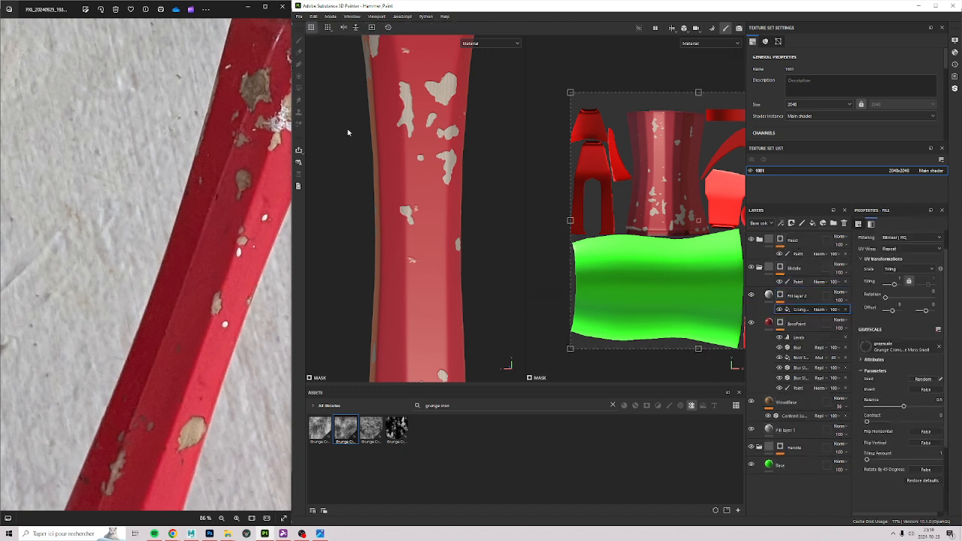
Set the fill layer's uniform height to 0.0206 to raise the grunge texture on the red shaft.
left_click(767, 297)
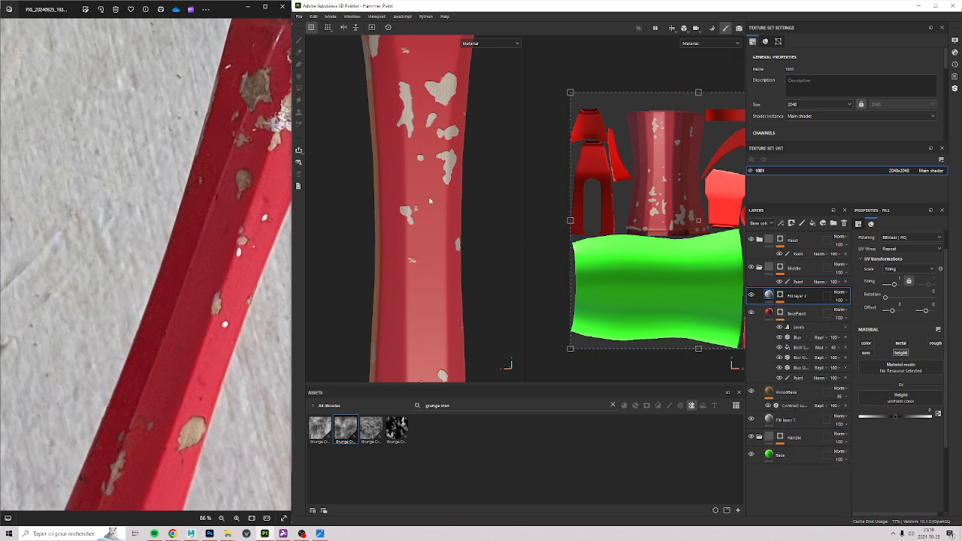
left_click_drag(896, 419, 897, 418)
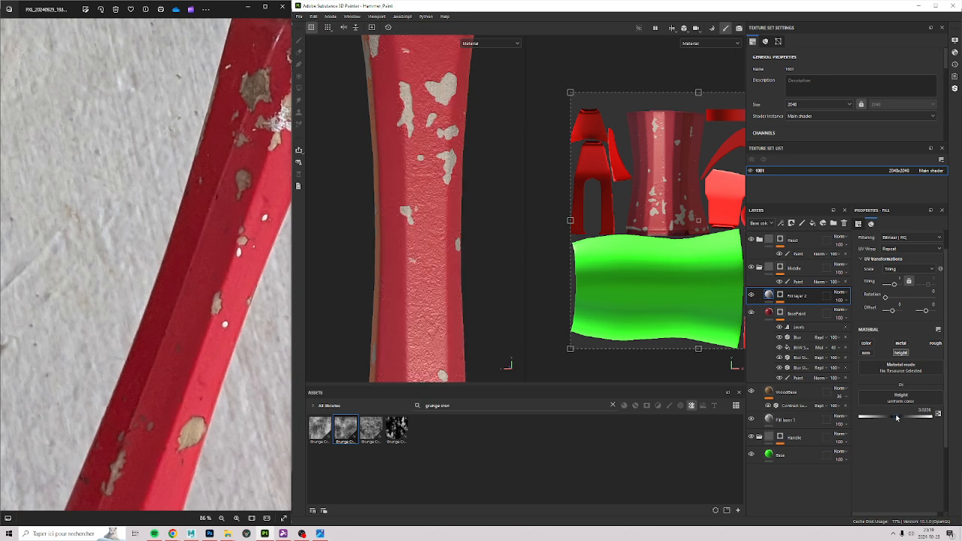
scroll(424, 336, "down", 3)
mouse_move(405, 260)
left_mouse_down("alt")
mouse_move(378, 236)
mouse_move(397, 246)
mouse_move(394, 209)
mouse_move(379, 224)
mouse_move(427, 219)
left_mouse_up("alt")
scroll(438, 302, "up", 4)
scroll(429, 222, "up", 3)
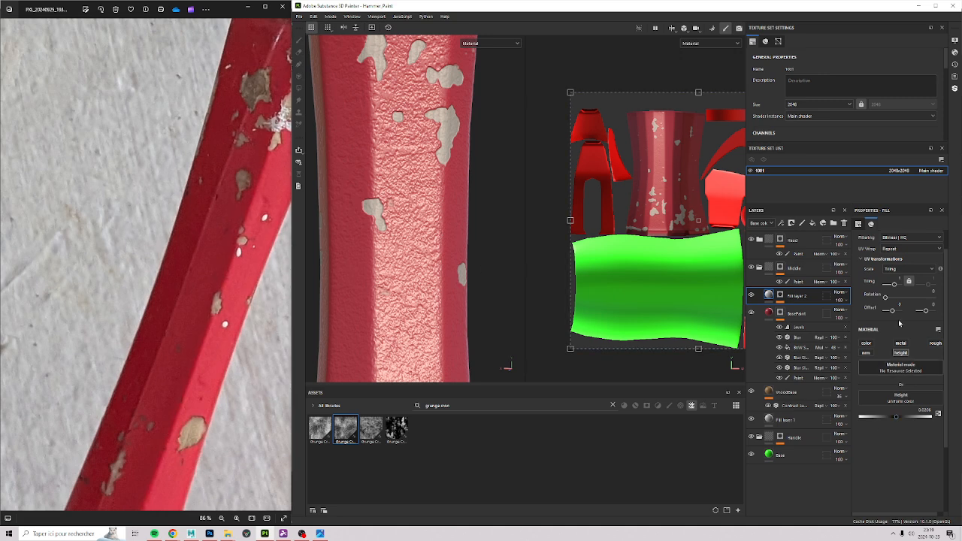
Switch the layer stack to the Height channel and set the new fill layer's opacity to 23.
left_click(771, 224)
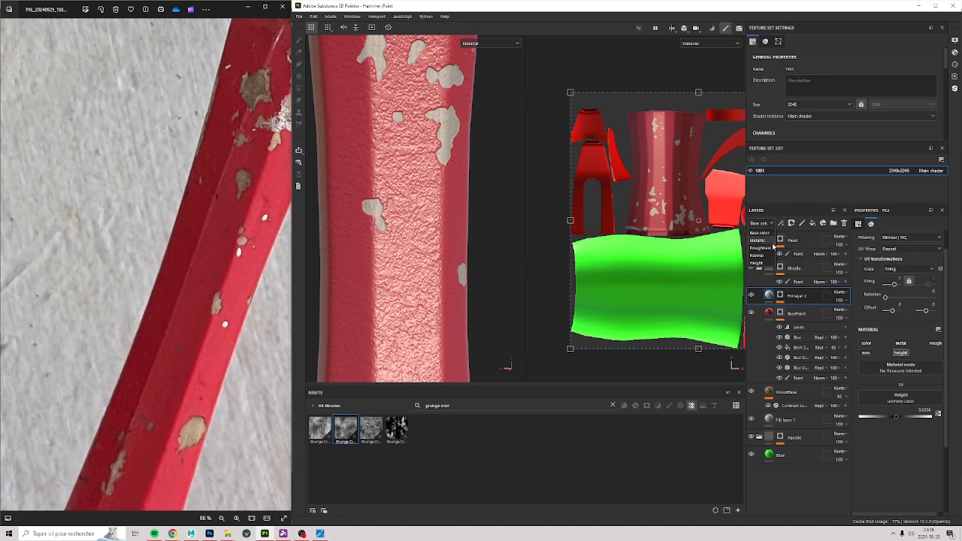
left_click(760, 263)
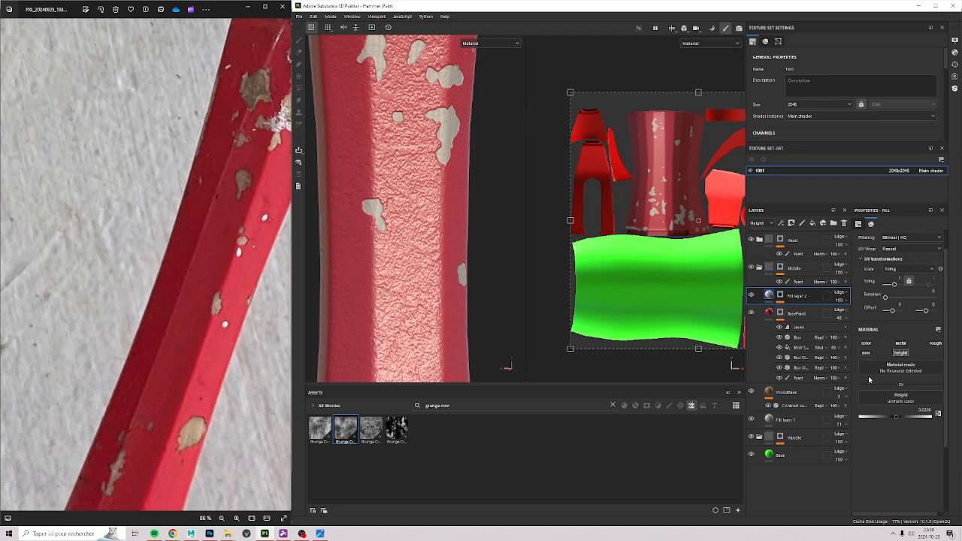
left_click_drag(855, 317, 840, 315)
scroll(437, 265, "down", 5)
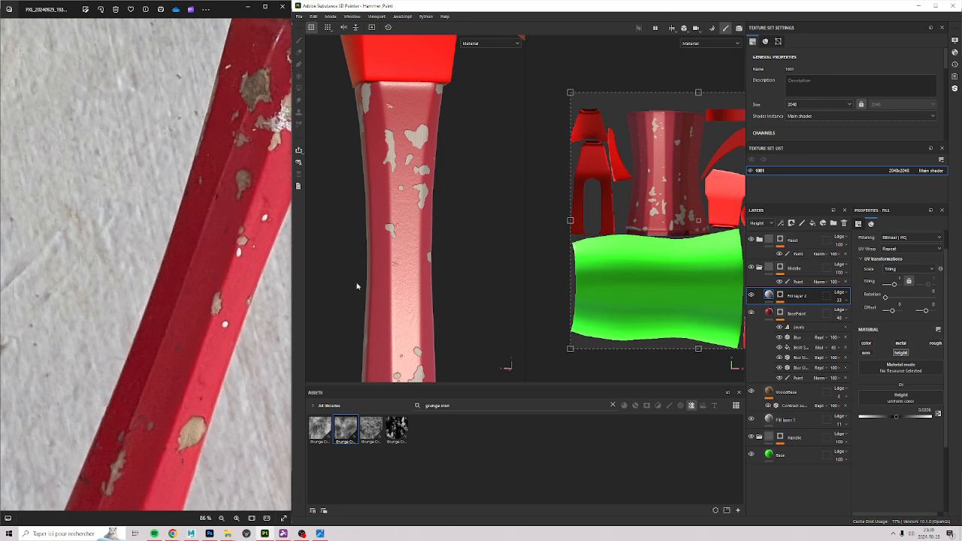
Examine the hammer reference photos, including a close look at the joint between the red shaft and the black grip.
left_click_drag(371, 270, 253, 219, "alt")
left_click_drag(220, 153, 112, 365)
scroll(180, 206, "down", 3)
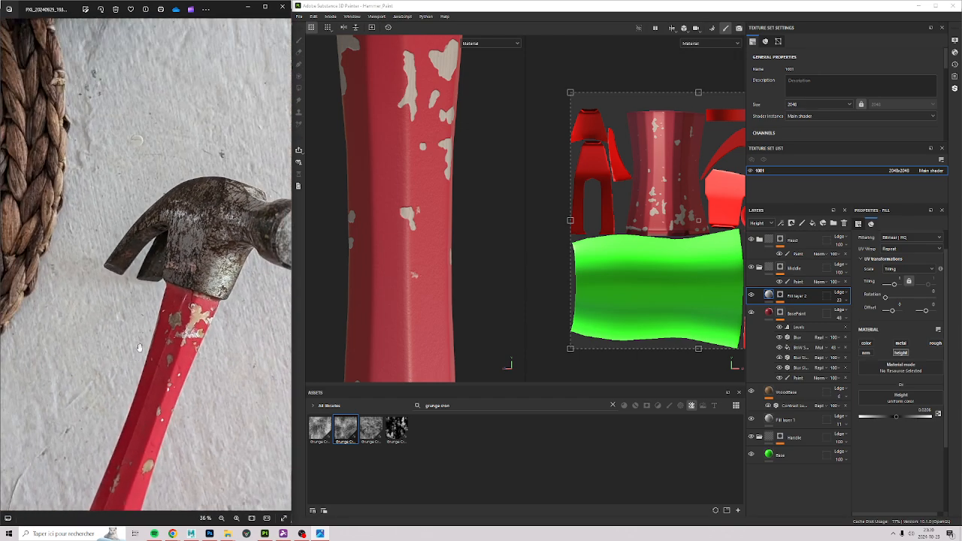
scroll(140, 348, "down", 3)
key("Right")
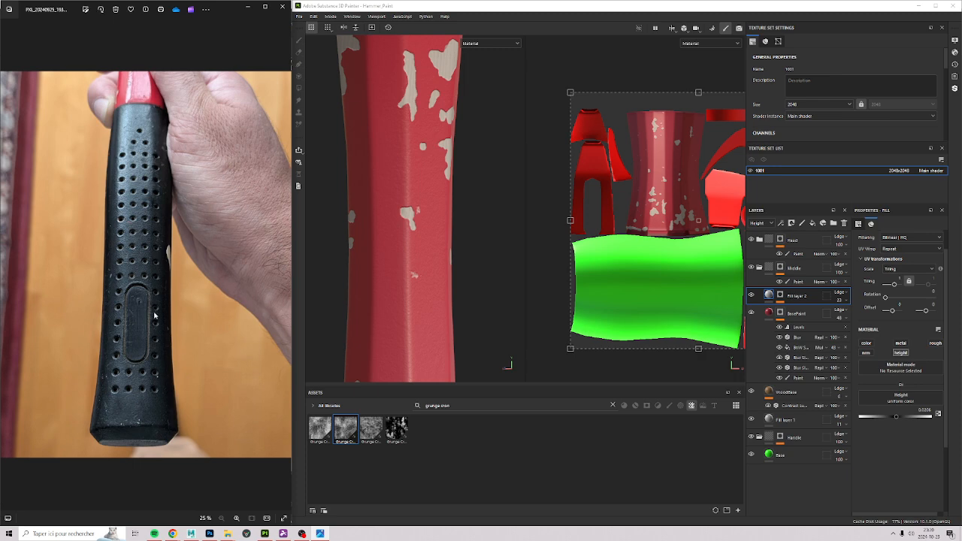
scroll(146, 204, "up", 4)
left_click_drag(179, 166, 218, 237)
scroll(203, 128, "up", 4)
left_click_drag(203, 128, 227, 218)
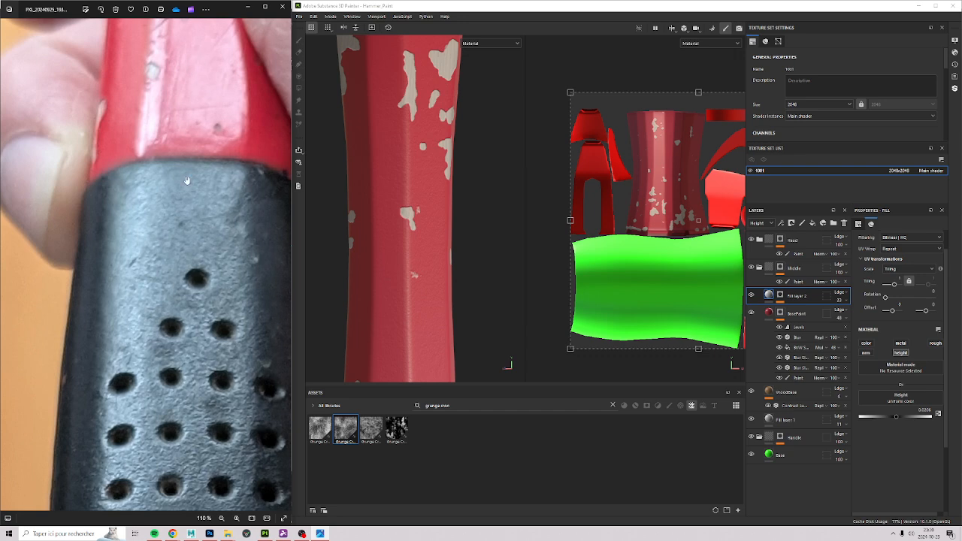
scroll(224, 109, "down", 4)
scroll(235, 283, "down", 2)
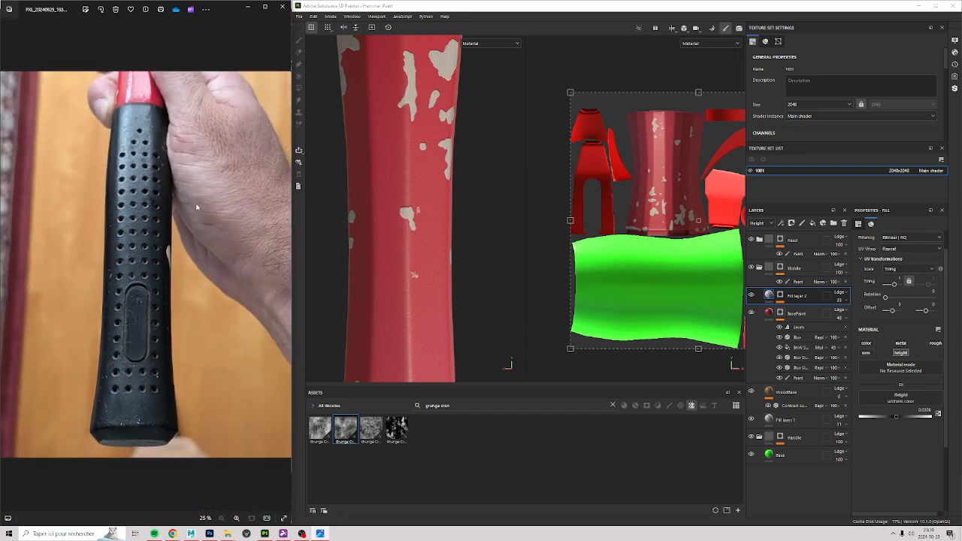
Browse through the remaining reference photos of the hammer for a clear view of the red shaft.
key("Right")
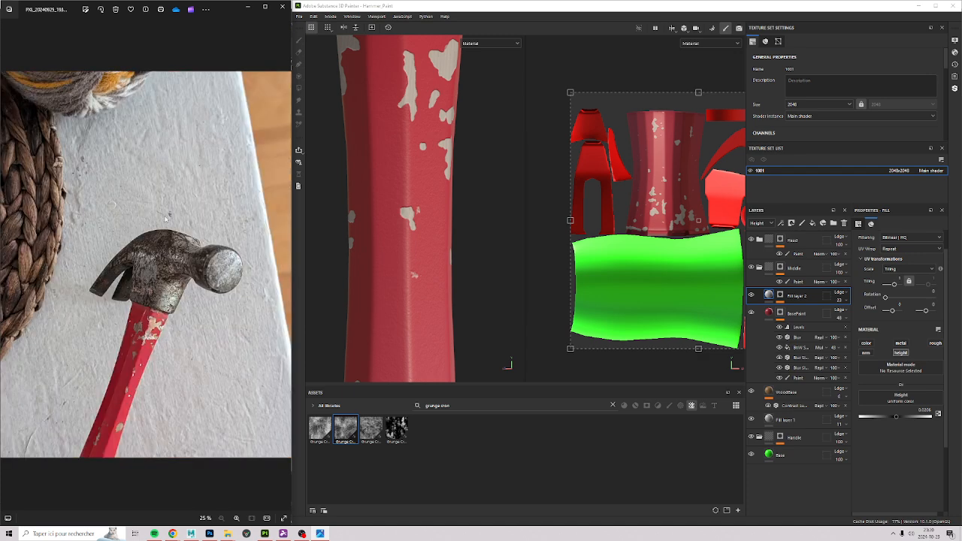
left_click_drag(230, 17, 349, 102)
key("super+Left")
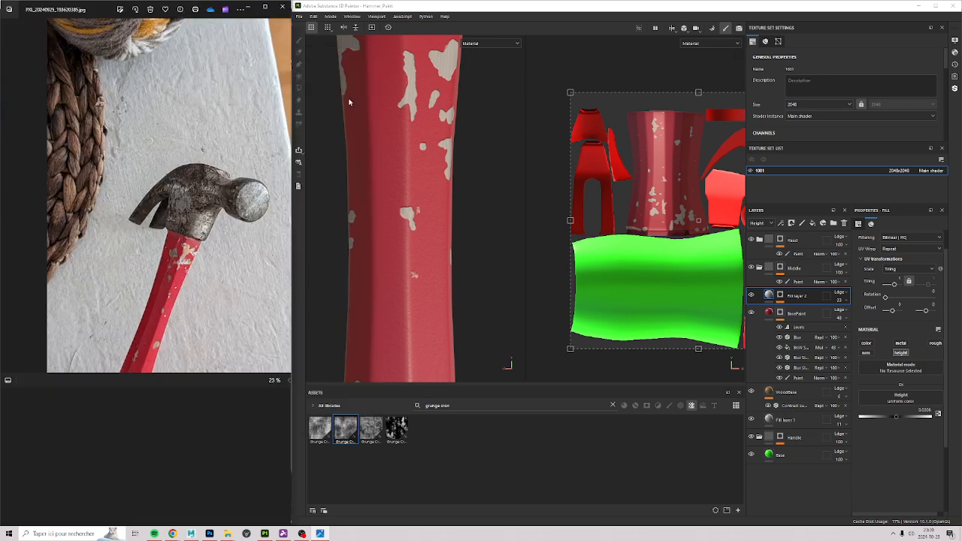
left_click(285, 266)
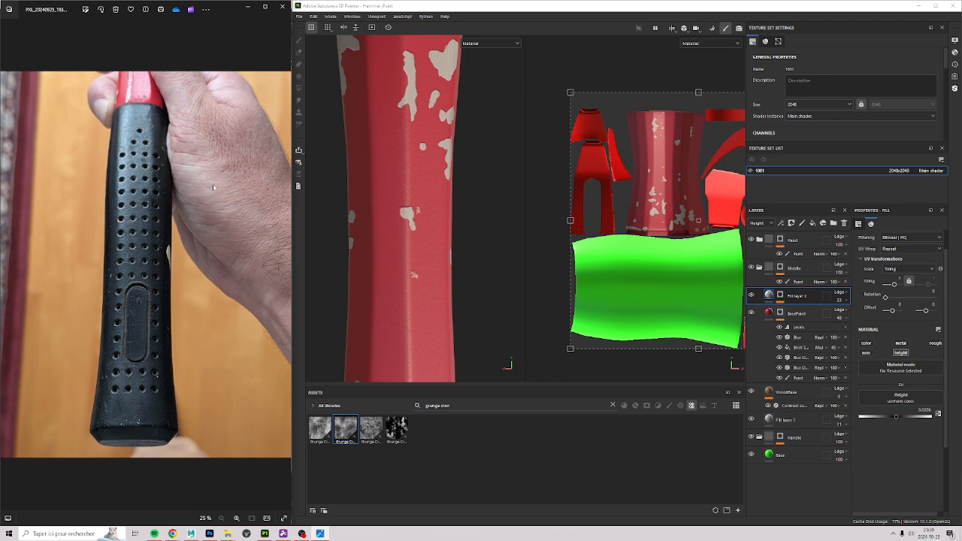
key("Right")
key("Right")
key("Right")
key("Right")
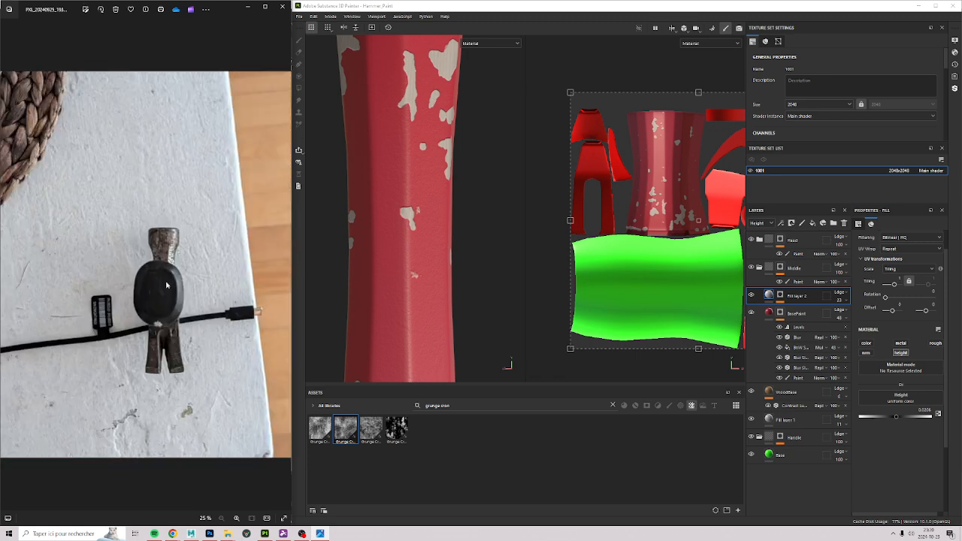
key("Right")
key("Right")
Examine the paint chips and surface along the photographed red shaft and compare them with the 3D model.
scroll(167, 272, "up", 4)
left_click_drag(71, 354, 167, 174)
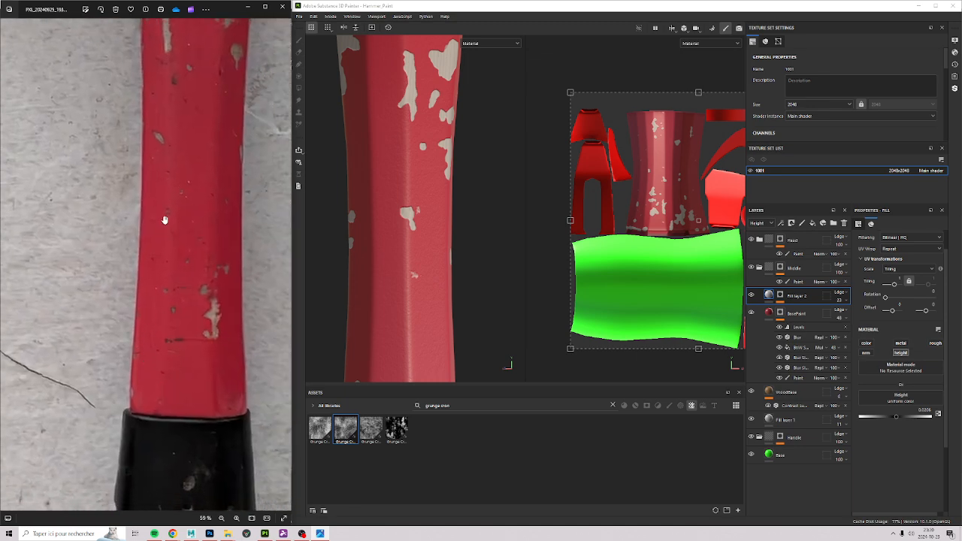
left_click_drag(183, 134, 221, 202)
left_click_drag(191, 39, 205, 204)
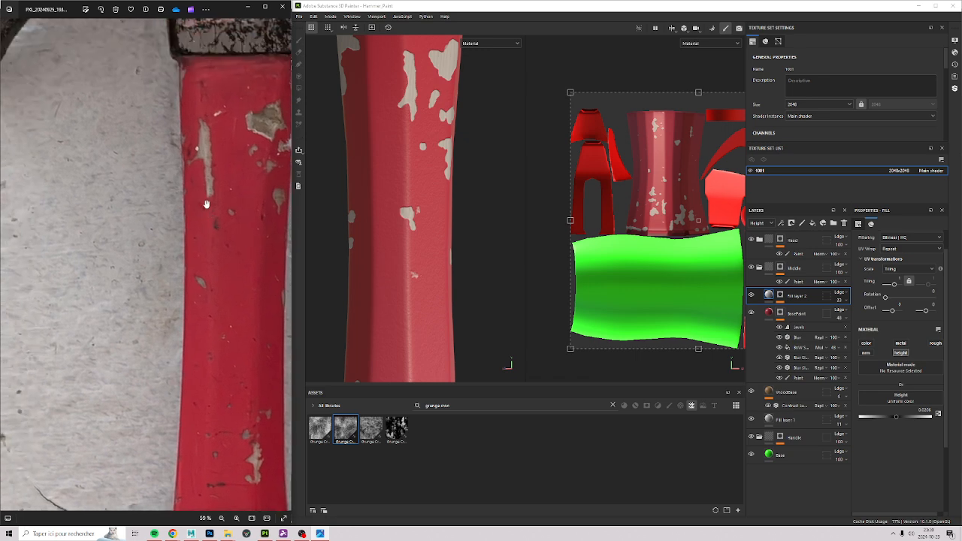
left_click_drag(204, 409, 139, 195)
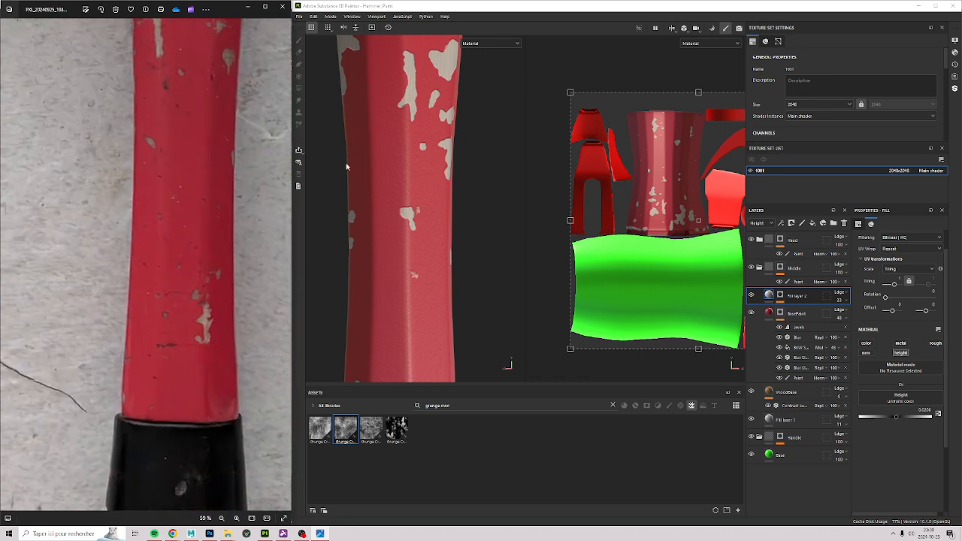
left_click_drag(430, 280, 403, 270, "alt")
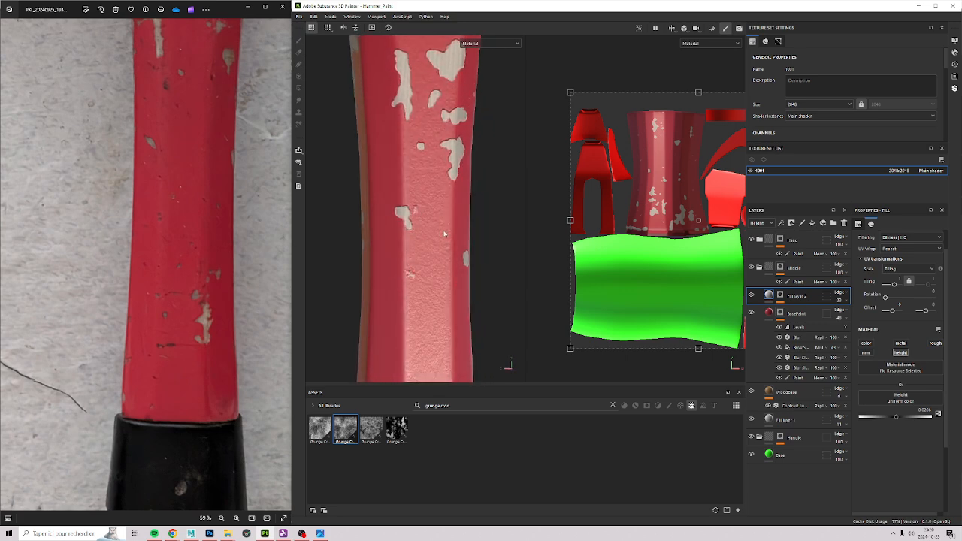
key("alt")
Rename the new fill layer as OverallNoise.
double_click(798, 296)
type("Grunge")
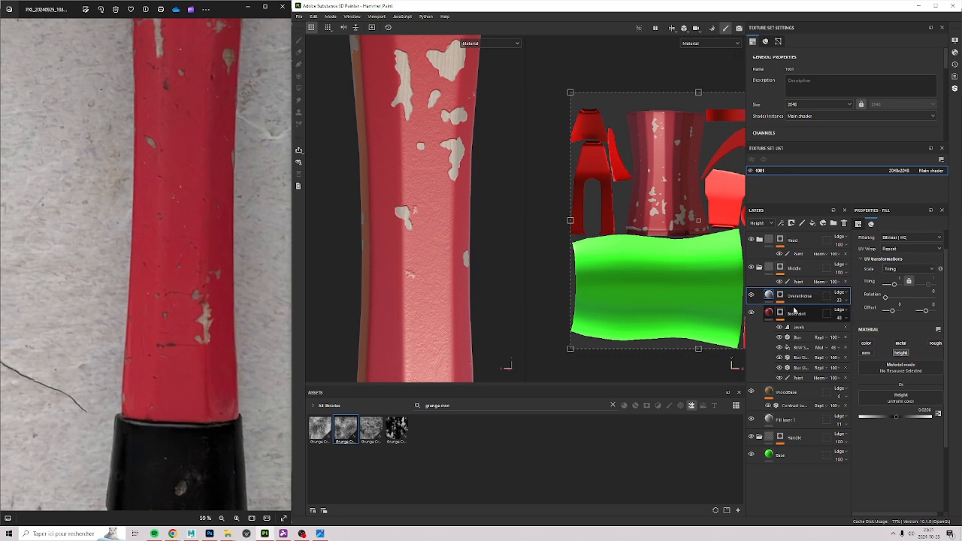
right_click(811, 297)
key("Escape")
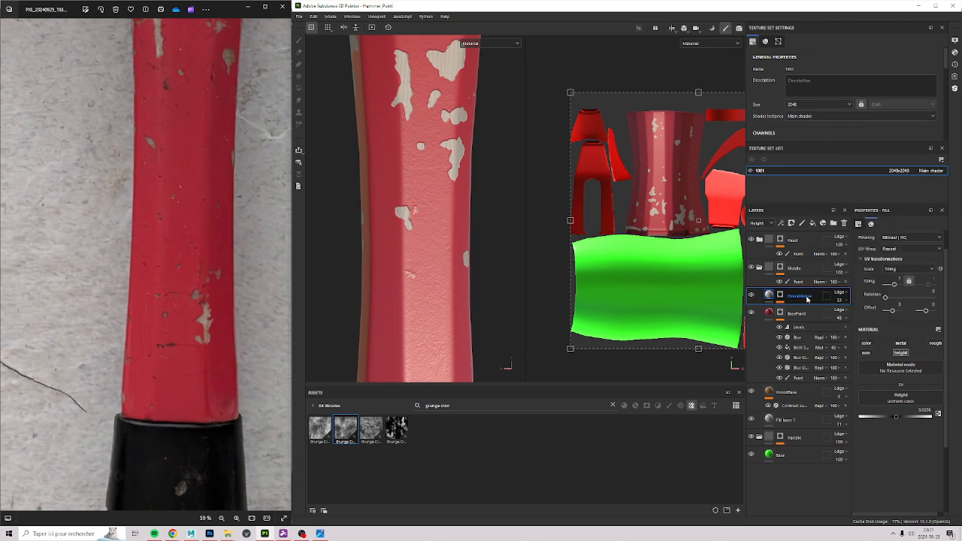
Add a fill effect to the OverallNoise mask and assign the Grunge Scratches Rough texture to it.
left_click(781, 295)
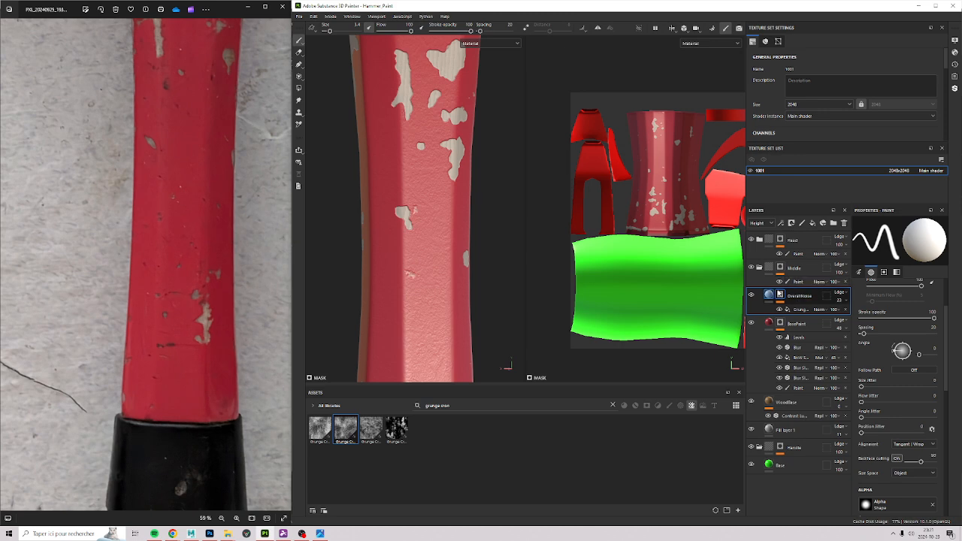
left_click(799, 307)
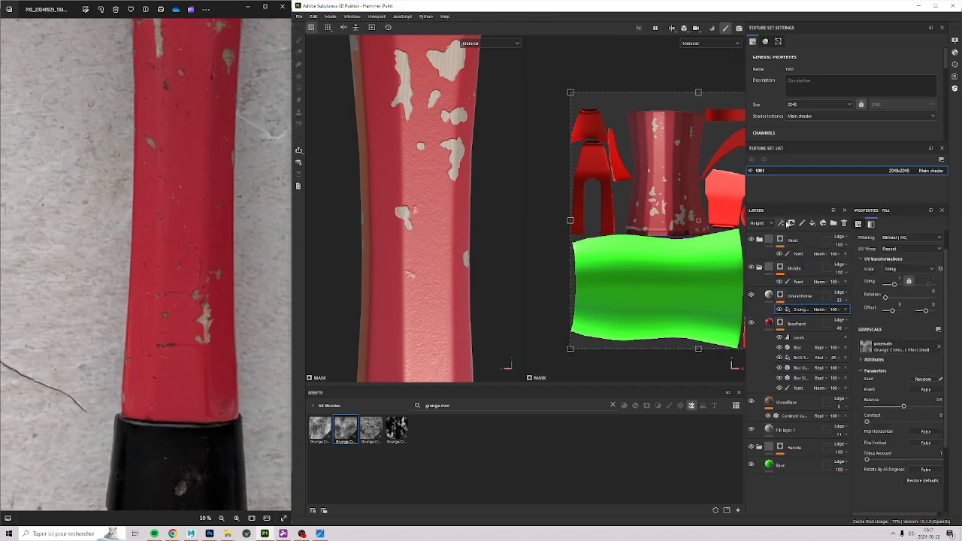
left_click(781, 223)
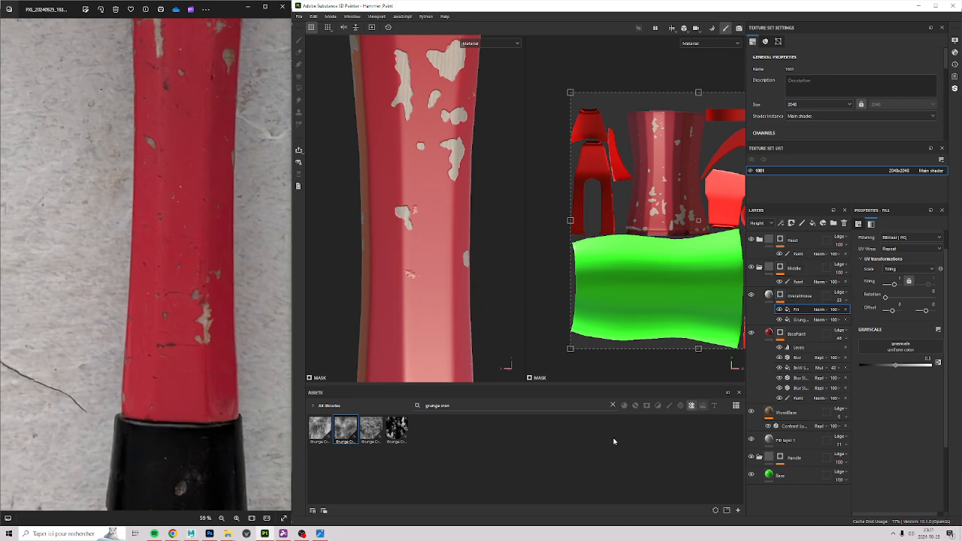
left_click(532, 404)
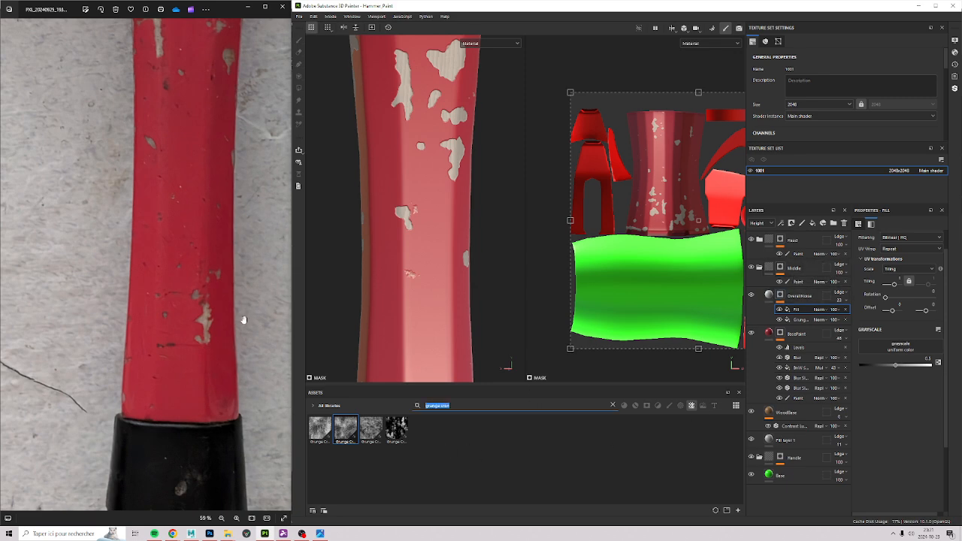
type("sc")
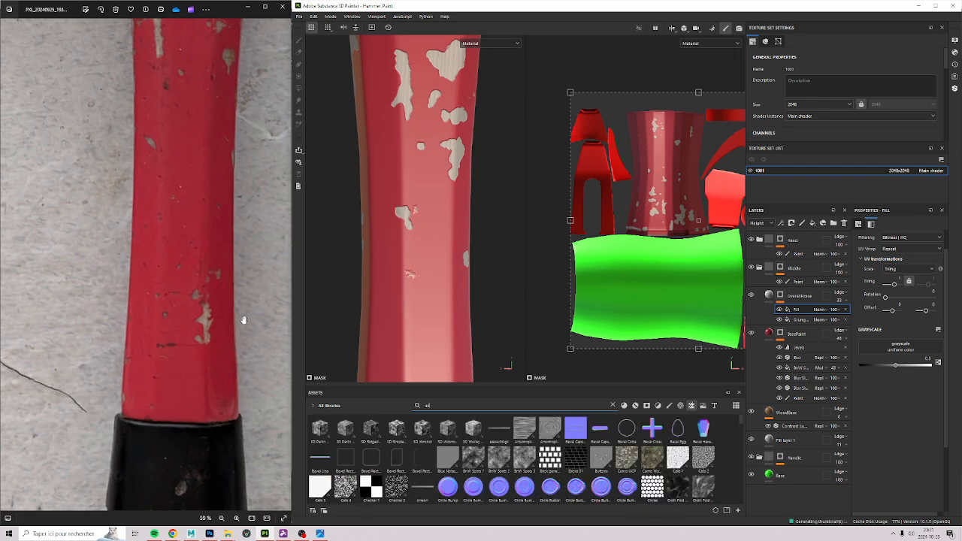
type("rat")
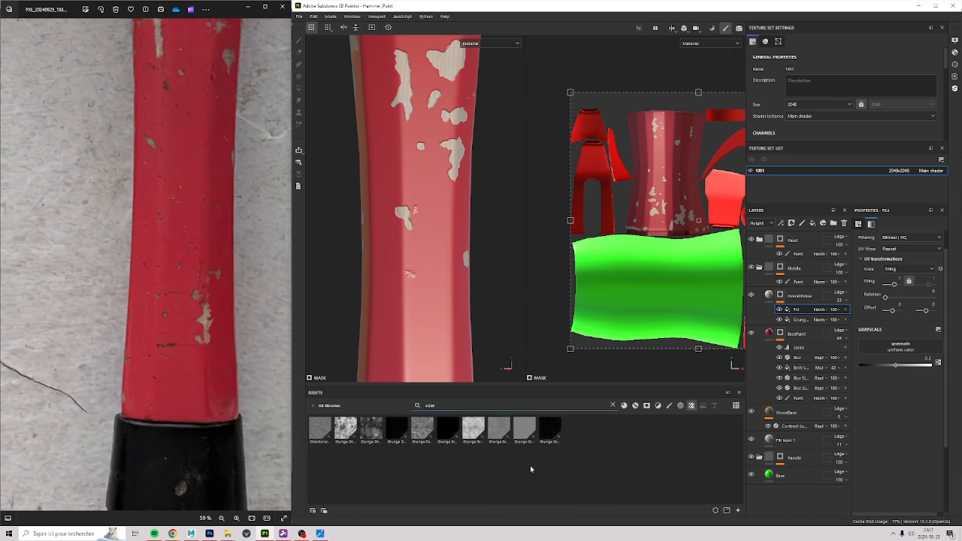
left_click_drag(548, 442, 899, 347)
Invert the Grunge Scratches Rough fill and check the scratch relief along the red shaft.
scroll(435, 238, "up", 6)
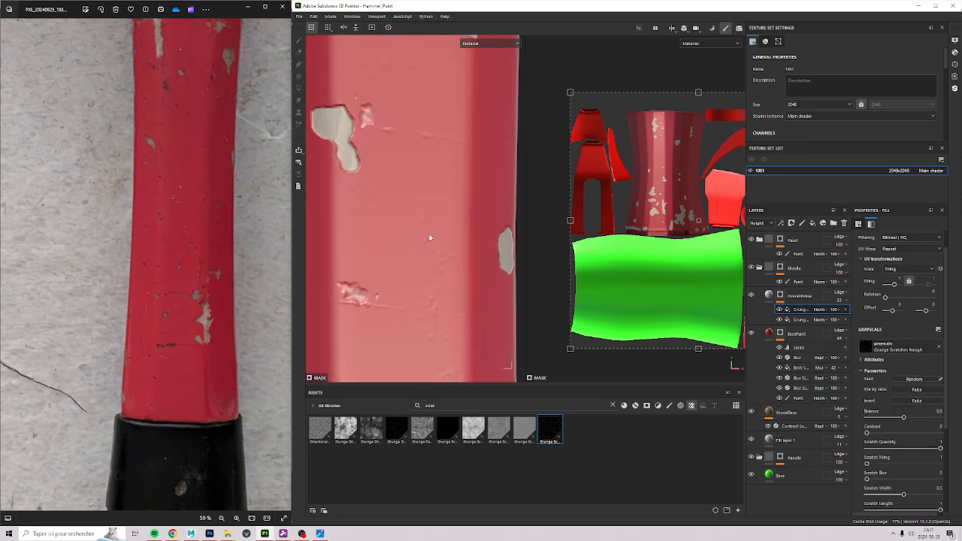
scroll(421, 237, "down", 5)
right_click_drag(423, 203, 407, 184, "shift")
left_click_drag(406, 184, 420, 216, "alt")
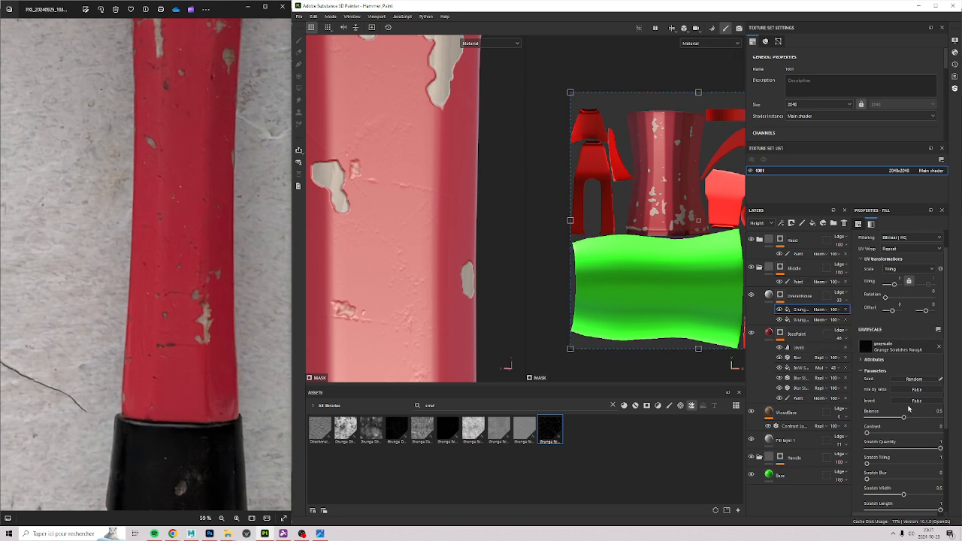
left_click(911, 401)
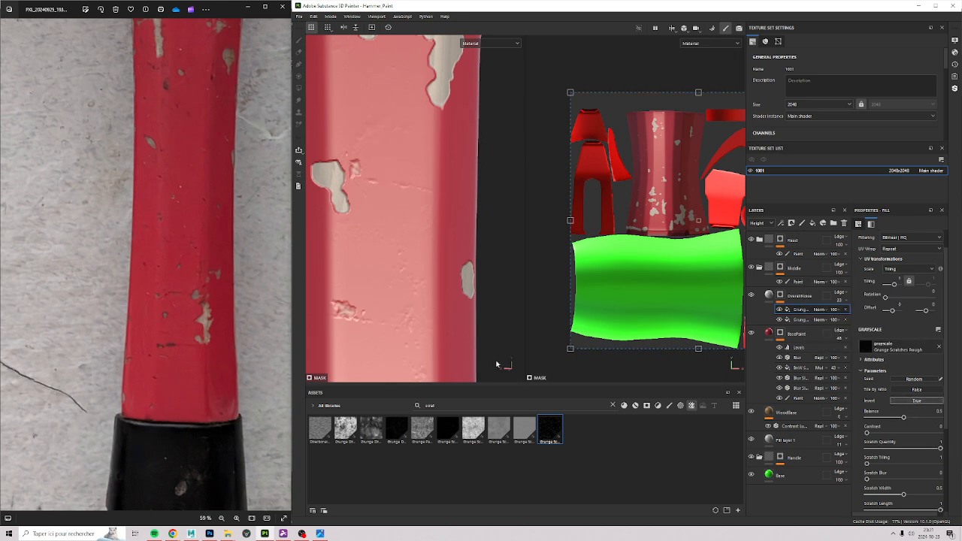
scroll(391, 194, "down", 4)
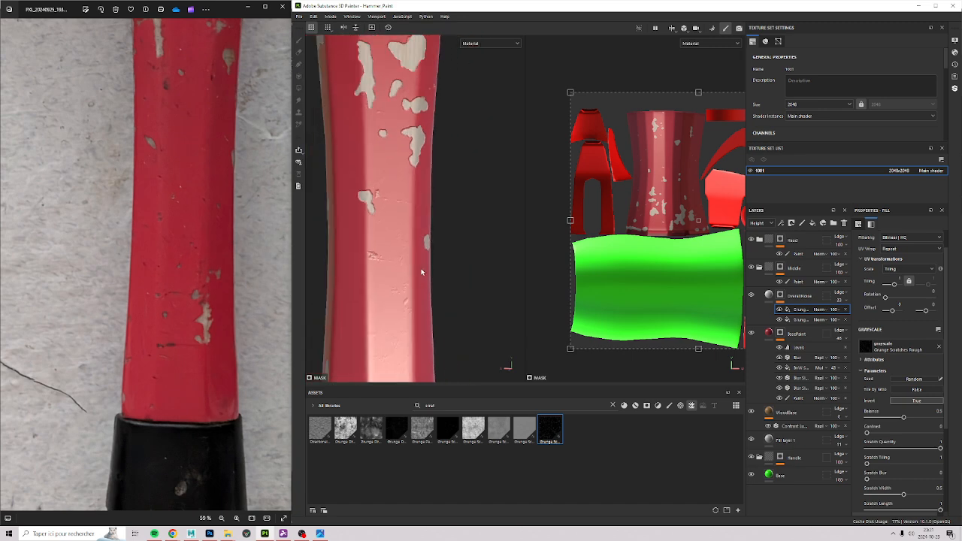
left_click_drag(409, 306, 394, 265, "alt")
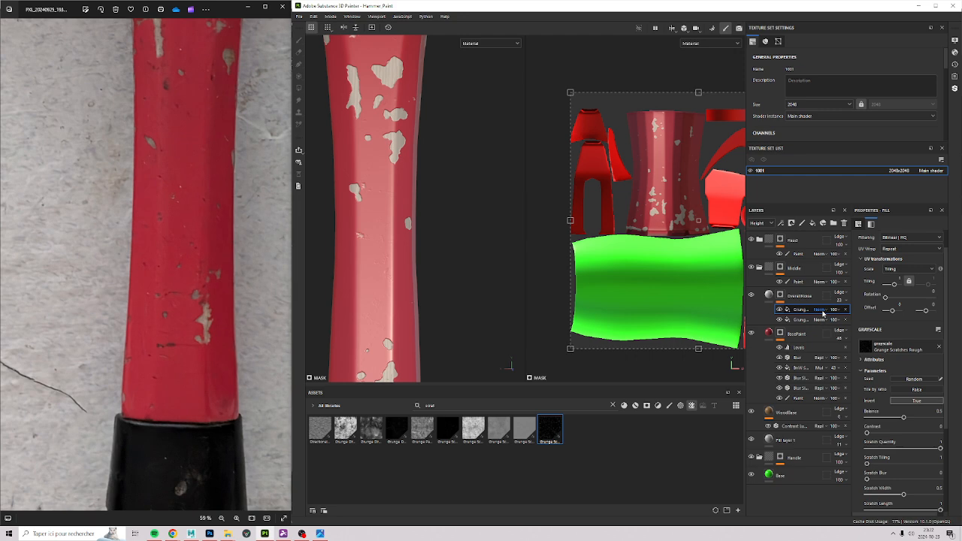
Isolate the OverallNoise mask, set the scratches fill's blending mode to Multiply, and check the material on the shaft.
left_click(779, 293, "alt")
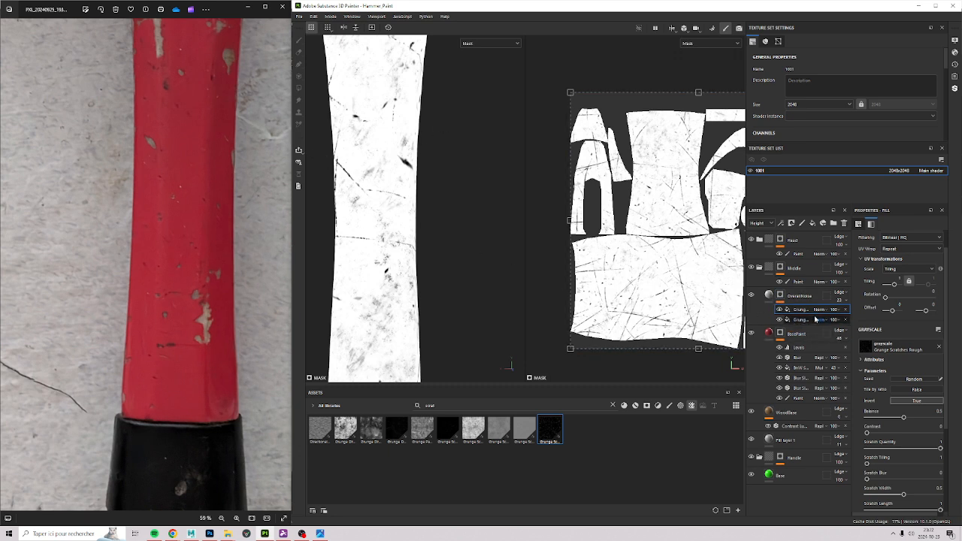
left_click(818, 311)
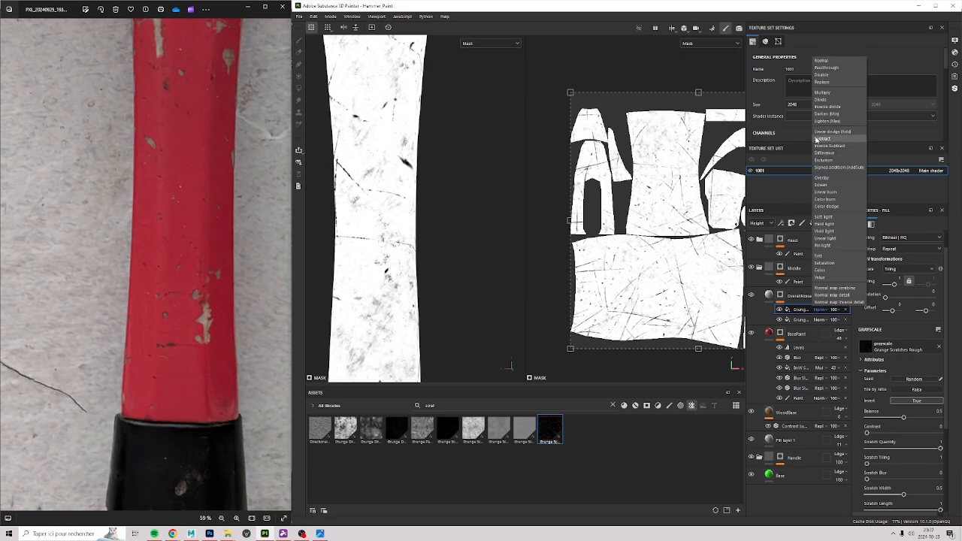
left_click(834, 94)
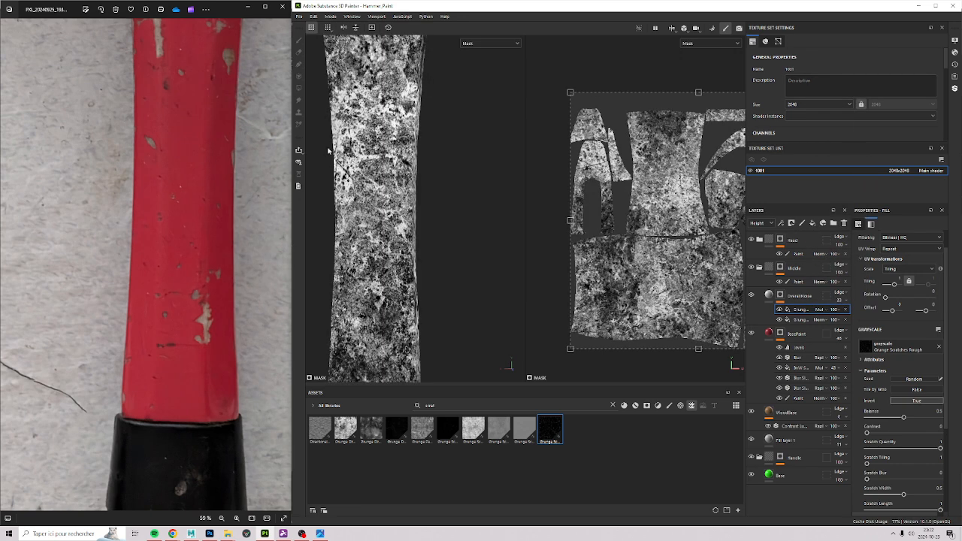
left_click_drag(328, 152, 378, 154, "alt")
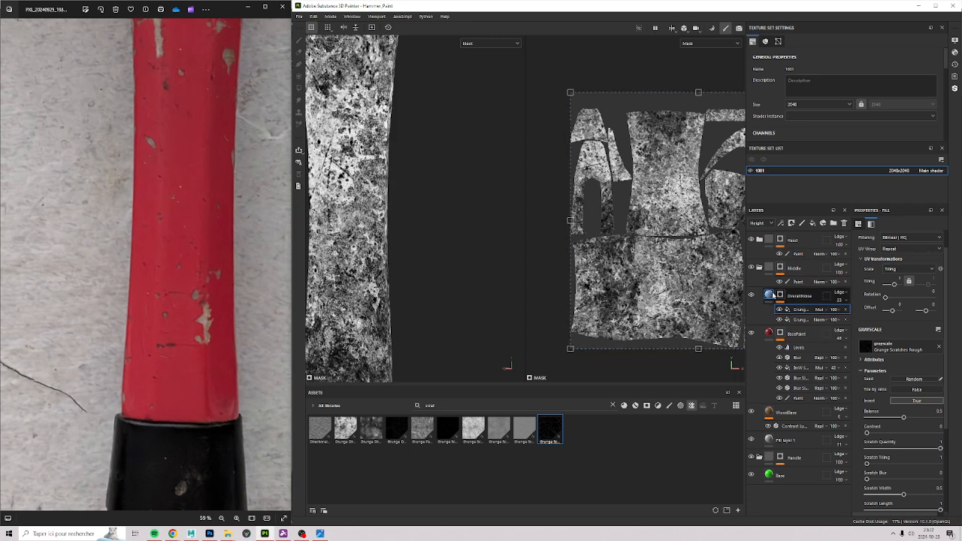
left_click(773, 295)
mouse_move(387, 207)
left_mouse_down("alt")
mouse_move(402, 202)
mouse_move(373, 211)
mouse_move(389, 279)
mouse_move(423, 230)
mouse_move(447, 305)
mouse_move(441, 262)
mouse_move(430, 267)
mouse_move(439, 297)
mouse_move(445, 240)
mouse_move(450, 289)
mouse_move(456, 284)
left_mouse_up("alt")
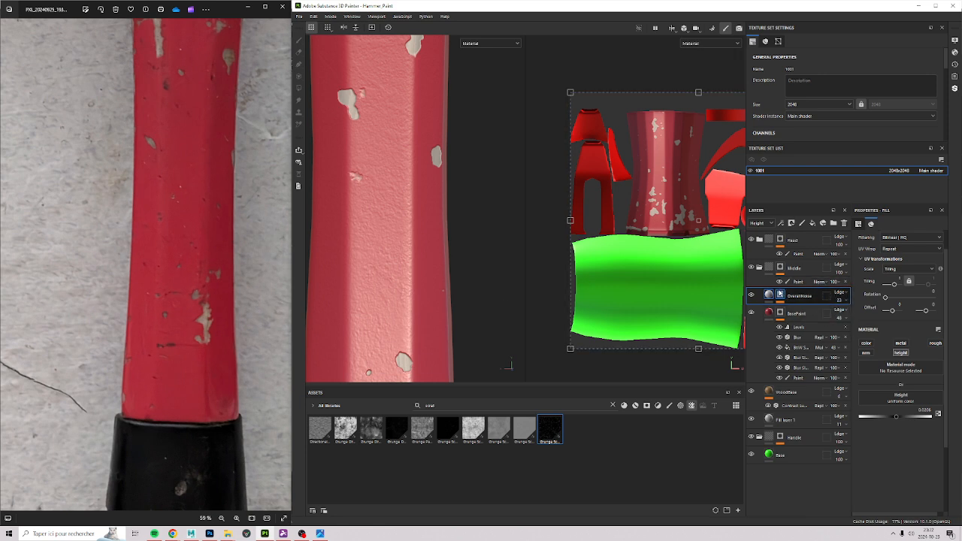
Raise the OverallNoise layer's opacity to 100 and lower its underlying grunge fill's opacity to 27.
left_click(780, 294)
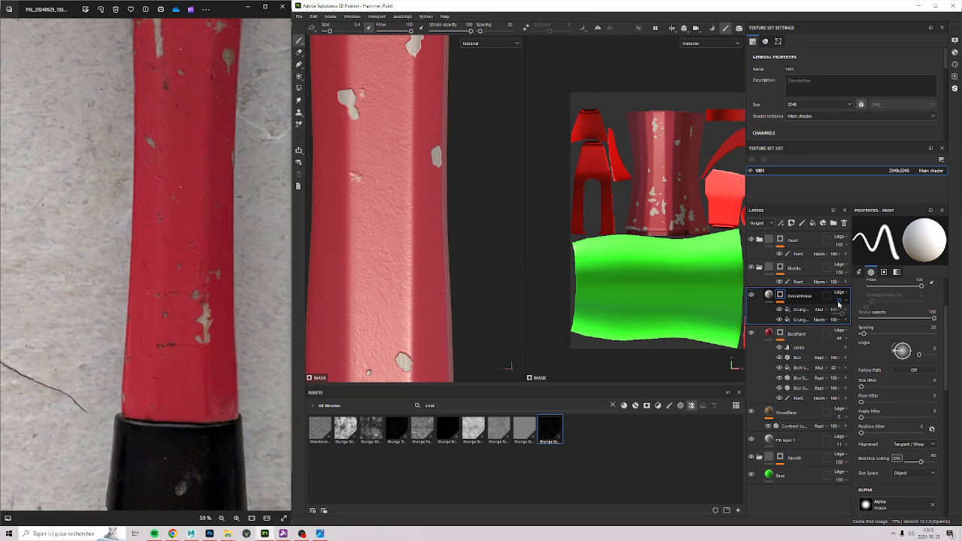
left_click_drag(843, 316, 845, 340)
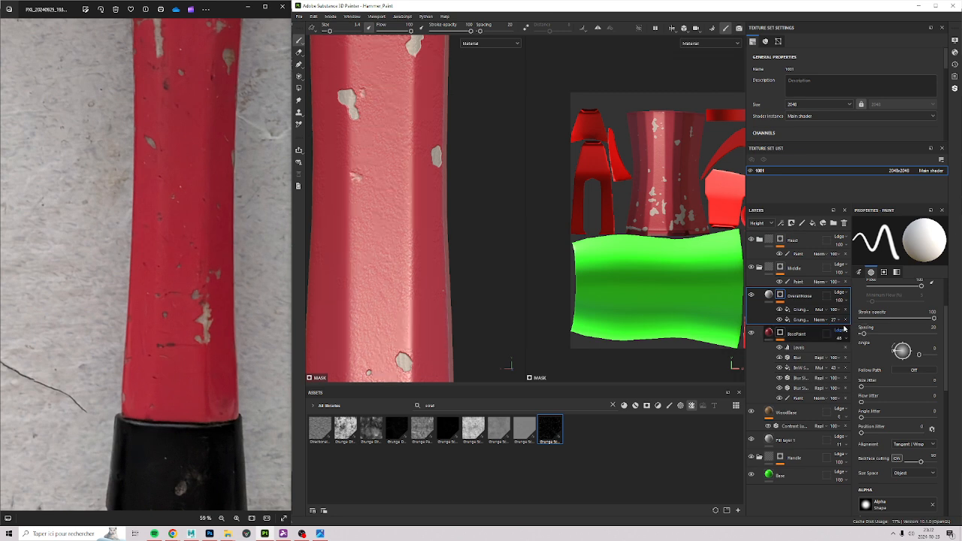
left_click(802, 309)
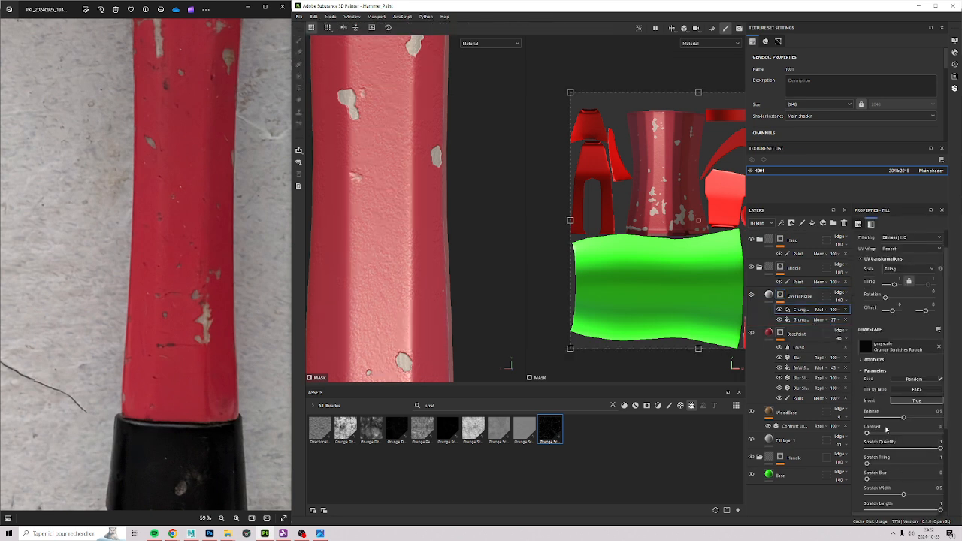
left_click_drag(925, 422, 826, 410)
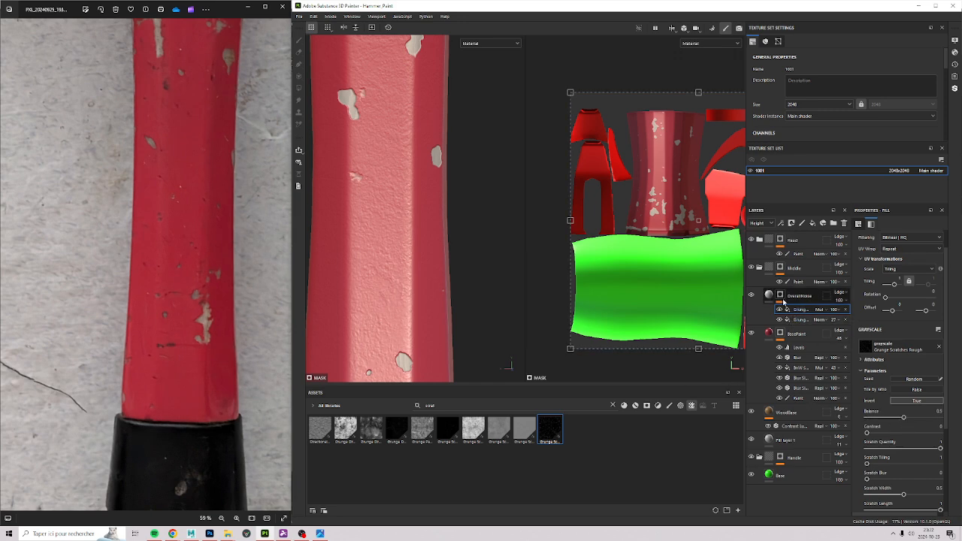
Isolate the OverallNoise mask and set the underlying grunge fill's opacity to 100.
left_click(782, 299)
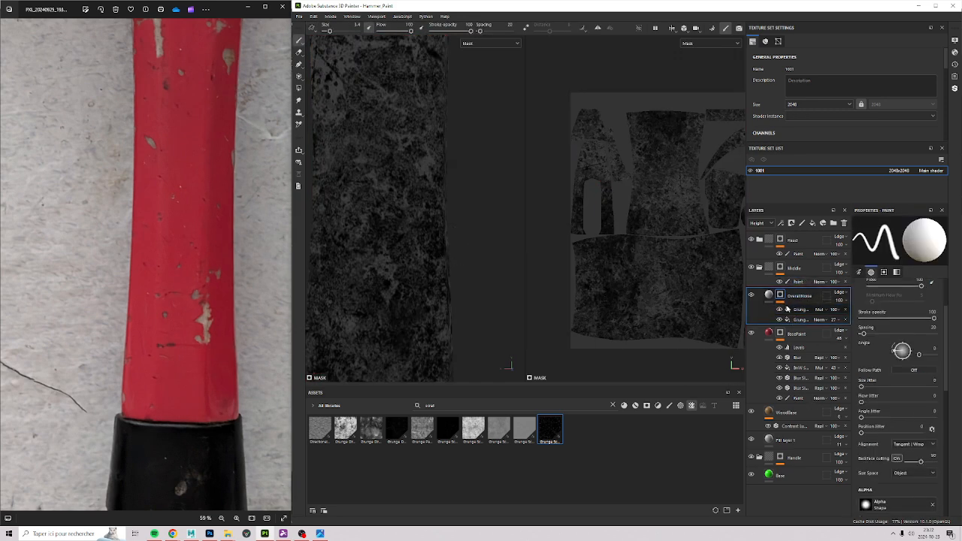
left_click(808, 309)
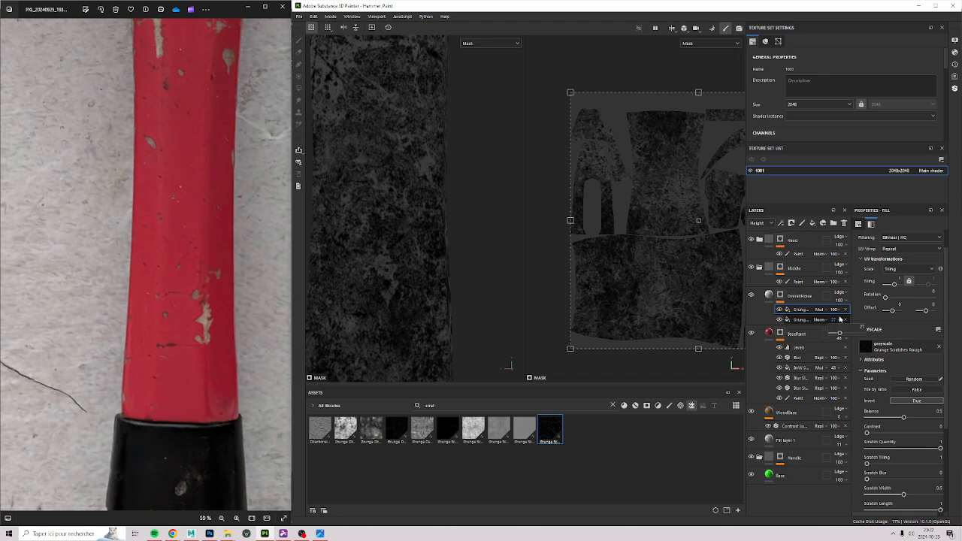
left_click_drag(841, 333, 930, 344)
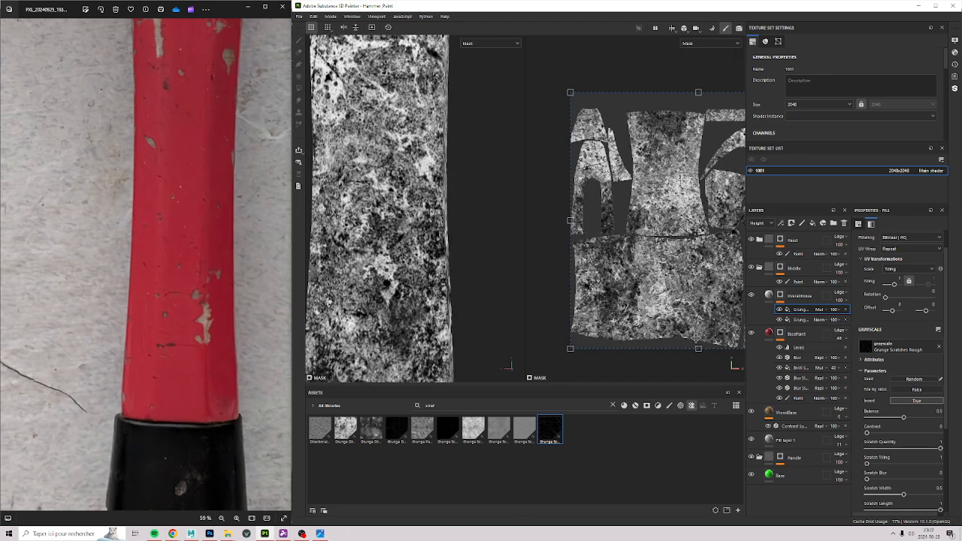
Duplicate the OverallNoise layer, keeping only the base grunge fill in the original and only the scratches fill in the copy.
right_click(806, 296)
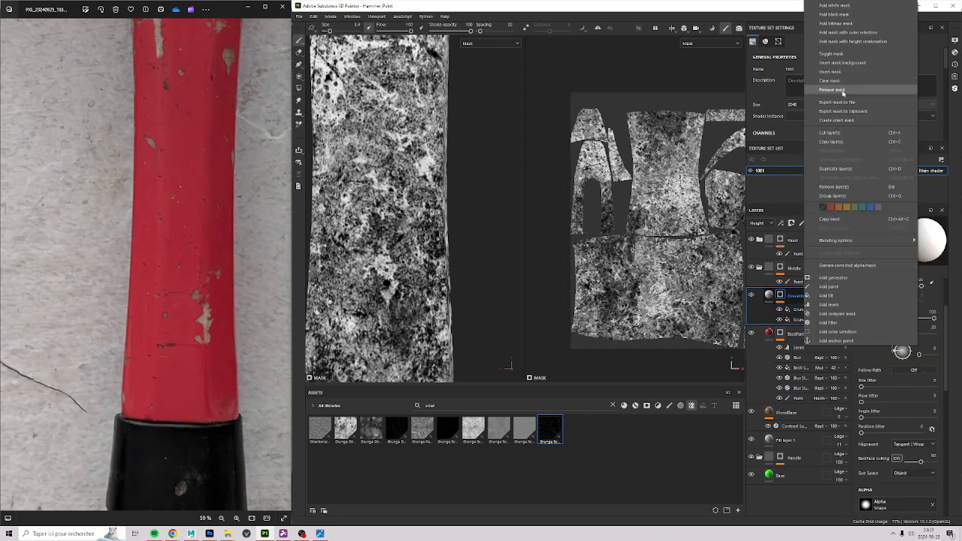
left_click(841, 172)
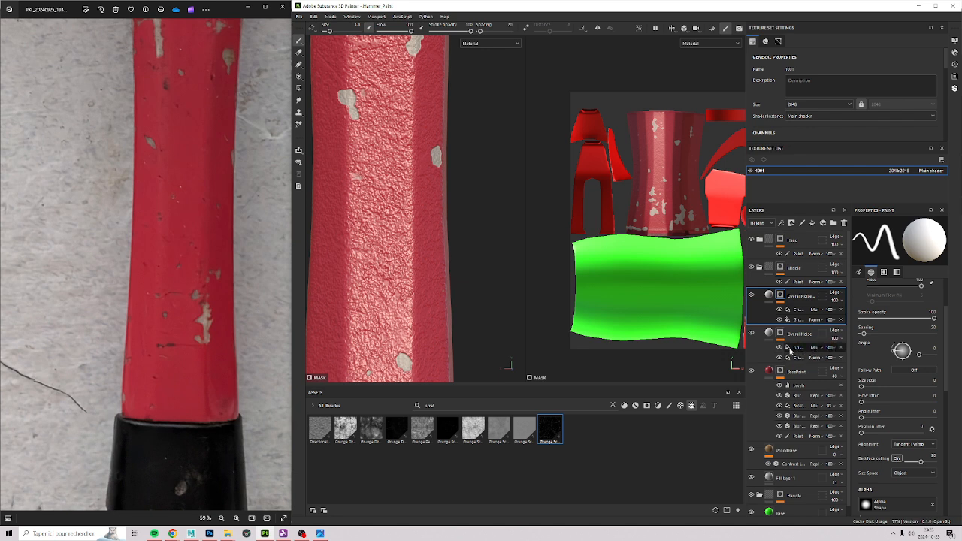
left_click(841, 348)
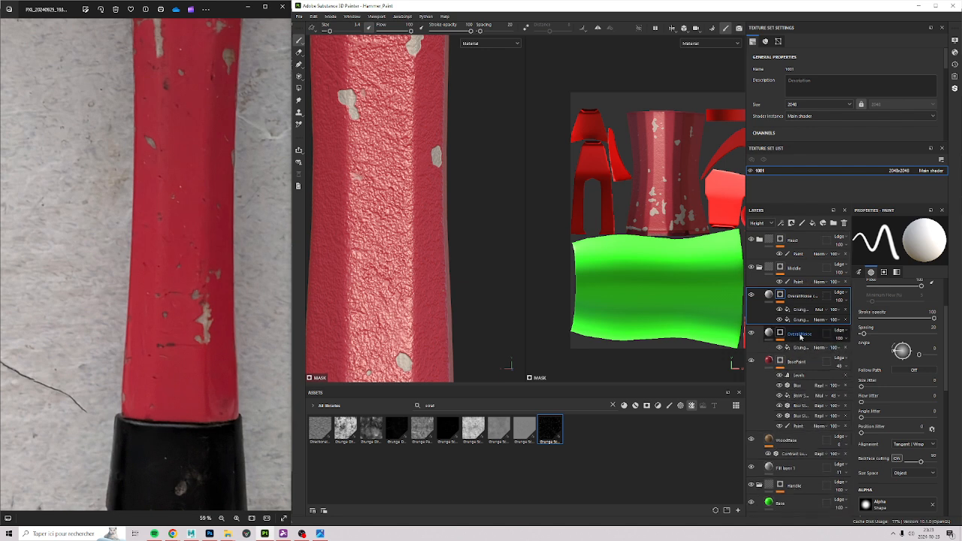
left_click(844, 321)
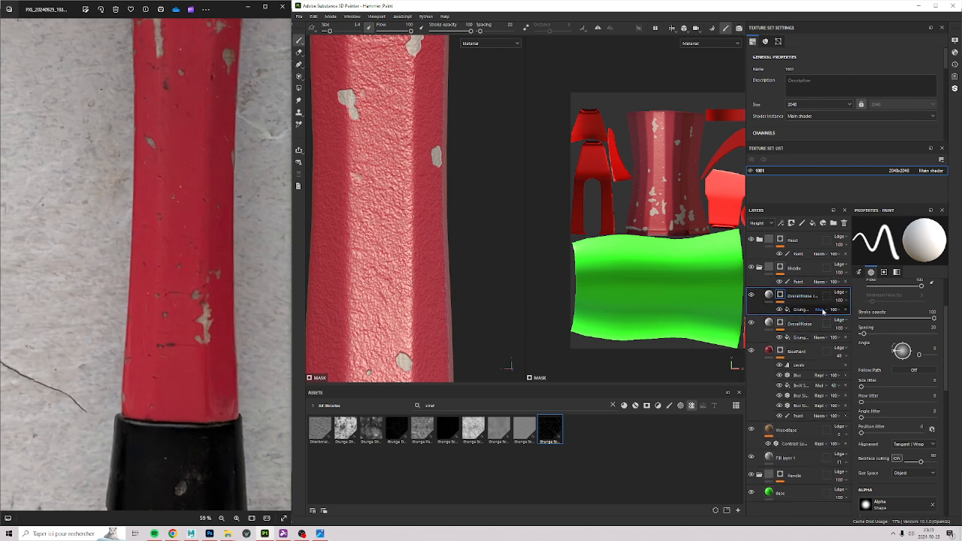
Set the blending mode of the scratches fill in the duplicated noise layer to Normal.
left_click(823, 311)
left_click(815, 84)
mouse_move(323, 260)
left_mouse_down("alt")
mouse_move(461, 236)
mouse_move(432, 278)
mouse_move(443, 302)
left_mouse_up("alt")
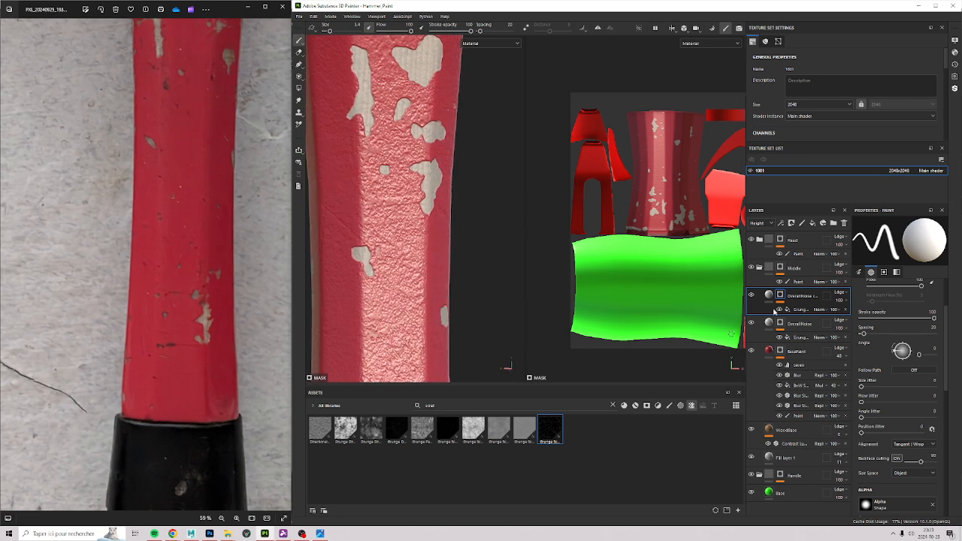
Lower the original OverallNoise layer's opacity to 15 and check the combined relief along the red shaft.
left_click(843, 328)
left_click_drag(862, 346, 854, 343)
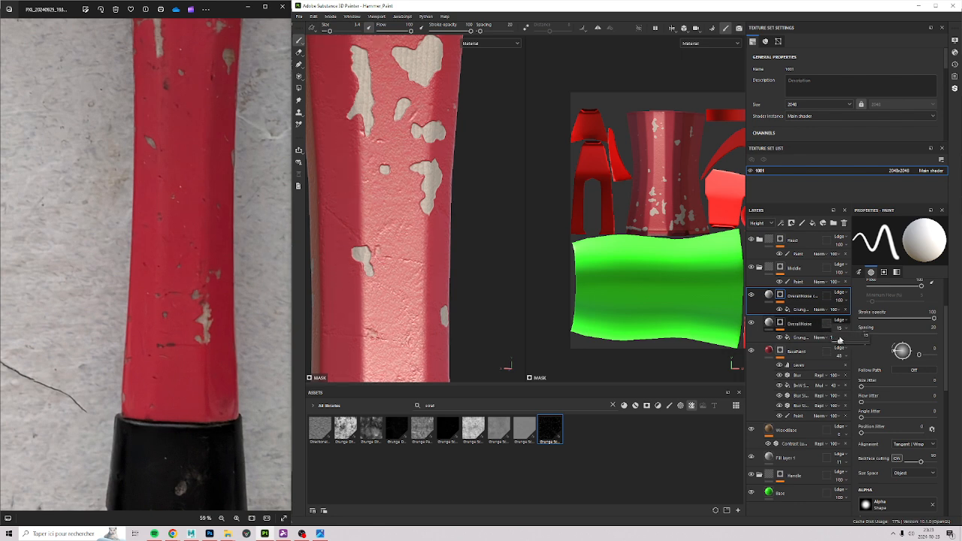
mouse_move(466, 241)
left_mouse_down("alt")
mouse_move(436, 226)
mouse_move(421, 233)
mouse_move(459, 221)
mouse_move(476, 271)
mouse_move(457, 273)
mouse_move(391, 214)
mouse_move(455, 211)
mouse_move(476, 333)
mouse_move(443, 315)
mouse_move(452, 281)
mouse_move(431, 187)
mouse_move(389, 230)
mouse_move(350, 218)
mouse_move(198, 219)
mouse_move(454, 258)
mouse_move(549, 200)
mouse_move(526, 210)
mouse_move(461, 196)
mouse_move(414, 214)
mouse_move(393, 225)
mouse_move(370, 291)
mouse_move(373, 75)
left_mouse_up("alt")
scroll(414, 246, "down", 3)
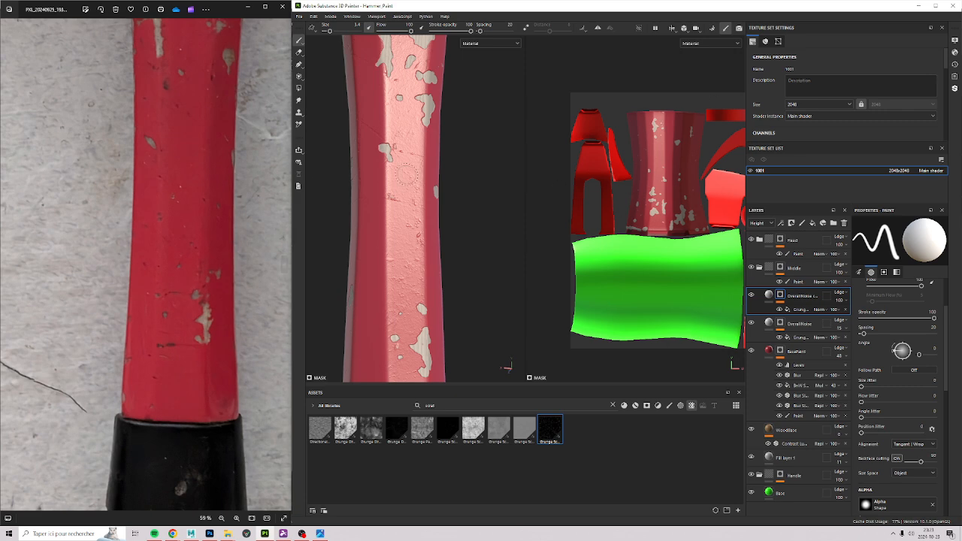
right_click_drag(407, 175, 358, 21, "alt")
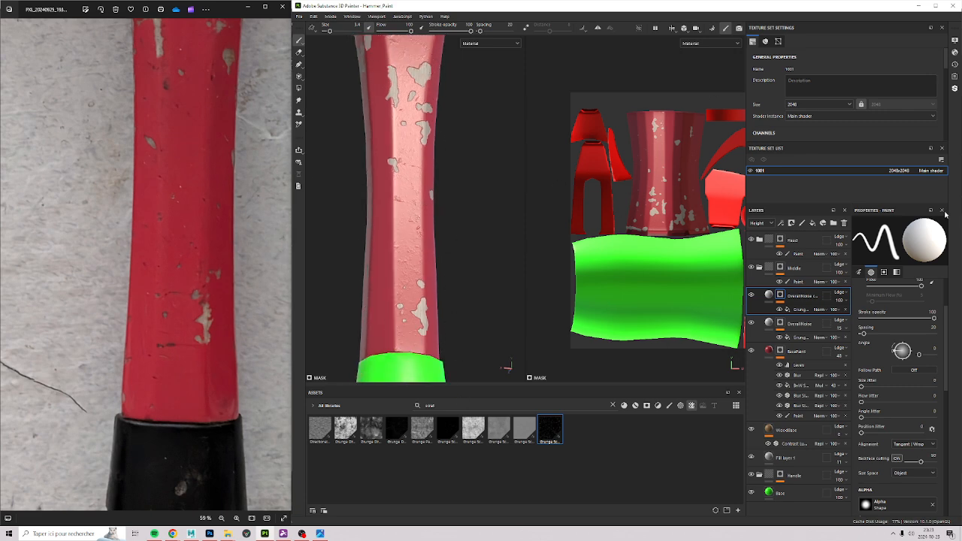
Look through the projection options of the duplicated layer's scratches fill and view the hammer from its head down the shaft.
scroll(898, 338, "up", 2)
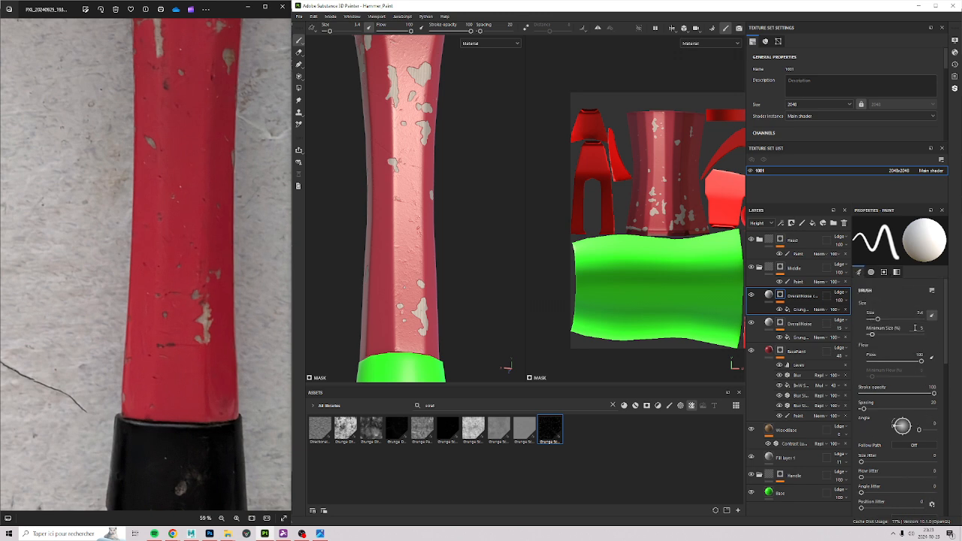
left_click(800, 310)
left_click(808, 309)
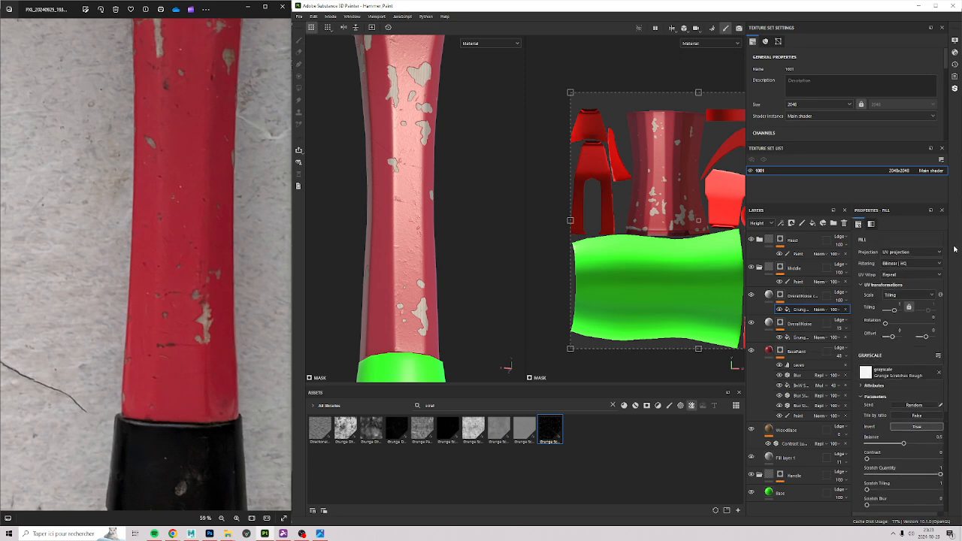
left_click(906, 253)
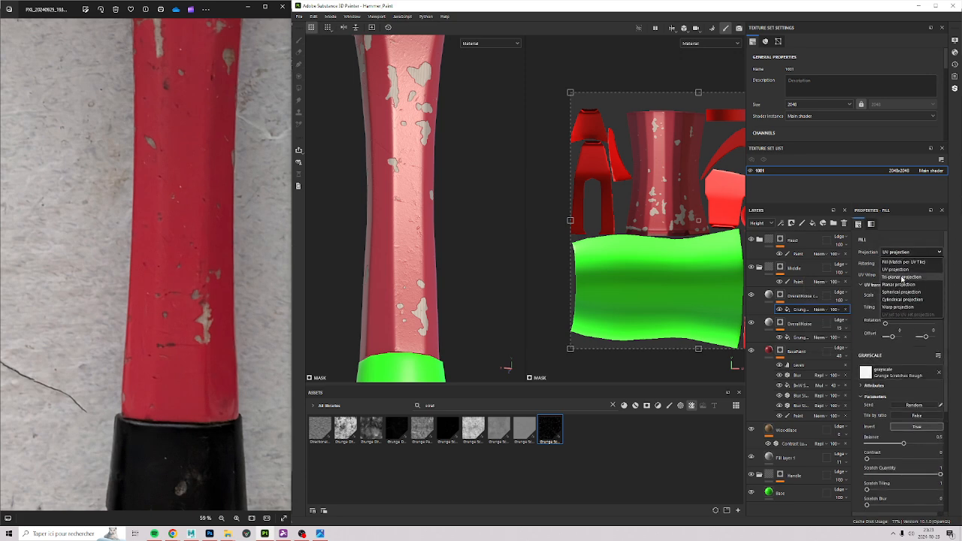
middle_click_drag(493, 180, 513, 307, "alt")
right_click_drag(514, 307, 414, 258, "alt")
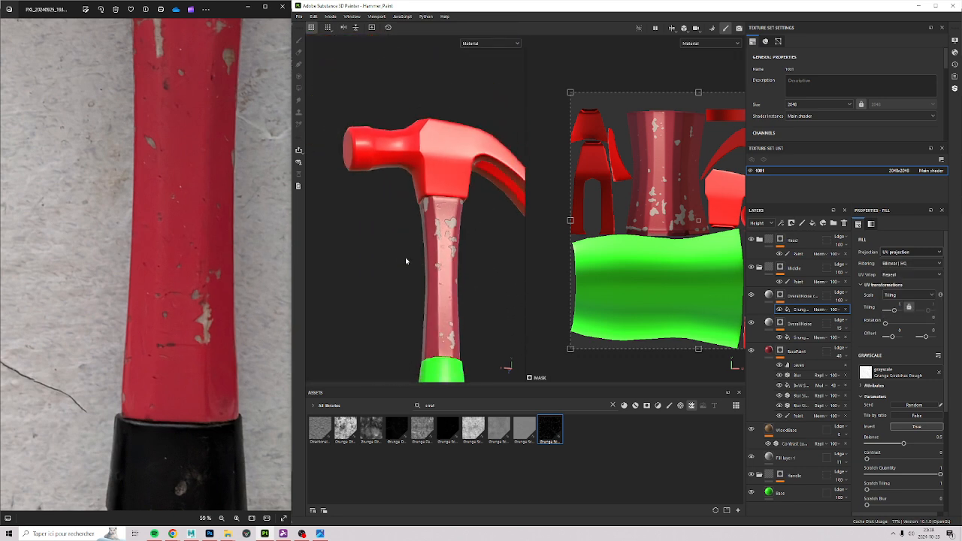
Inspect the scratch relief on the red shaft from several sides, close up around the edges between facets.
right_click_drag(372, 239, 433, 239, "shift")
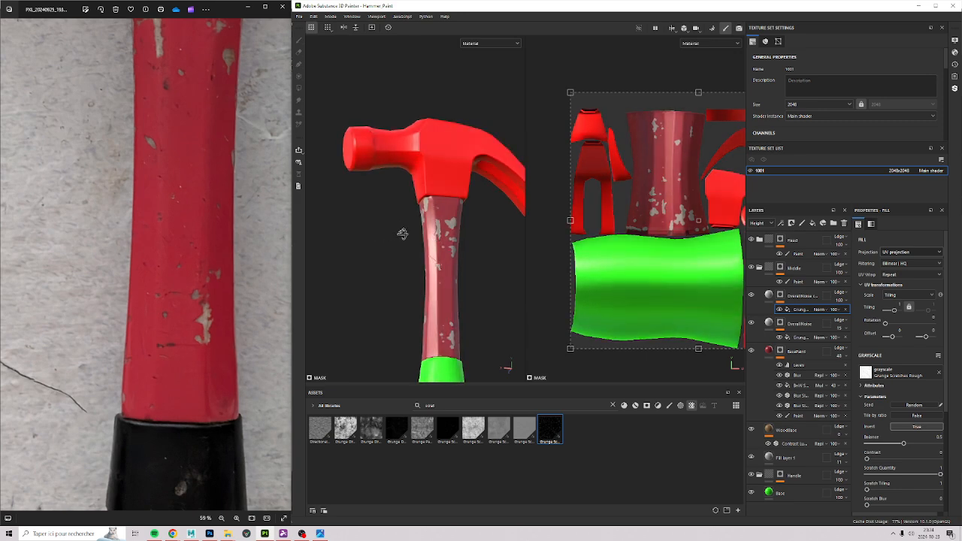
left_click_drag(403, 234, 394, 291, "alt")
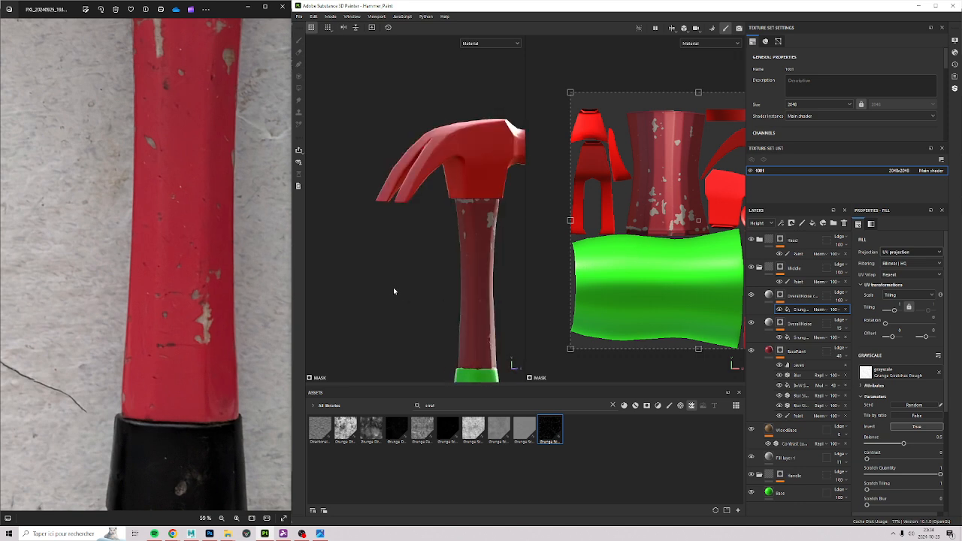
right_click_drag(368, 279, 344, 274, "shift")
scroll(457, 291, "up", 5)
scroll(443, 296, "up", 2)
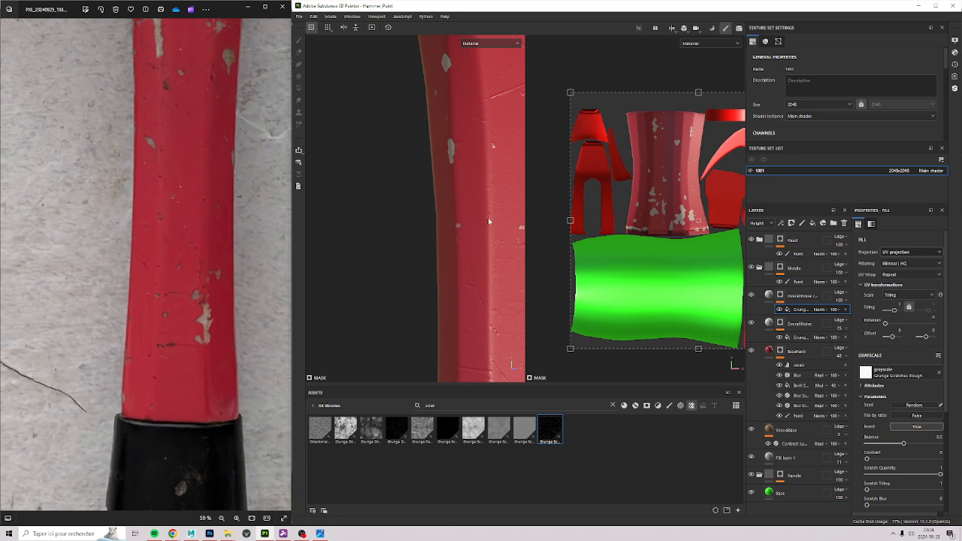
left_click_drag(488, 222, 454, 294, "alt")
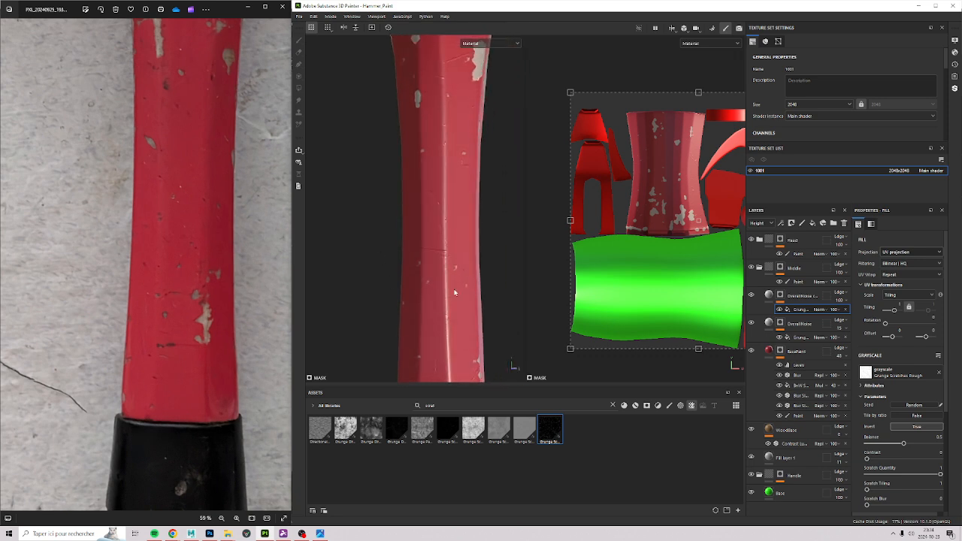
scroll(418, 212, "up", 2)
scroll(438, 215, "up", 2)
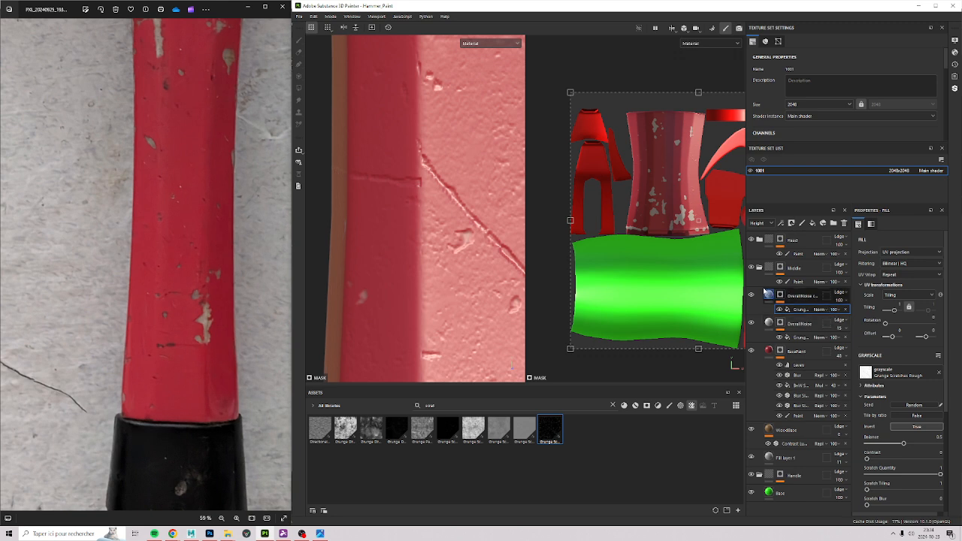
Set the scratches fill of the duplicated OverallNoise layer to Tri-planar projection and check the scratches around the shaft.
left_click(906, 253)
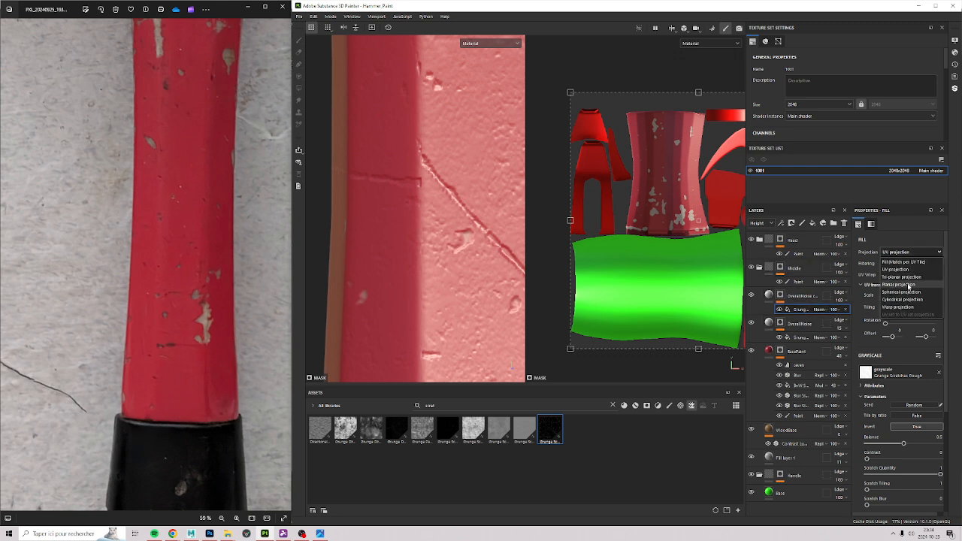
left_click(902, 277)
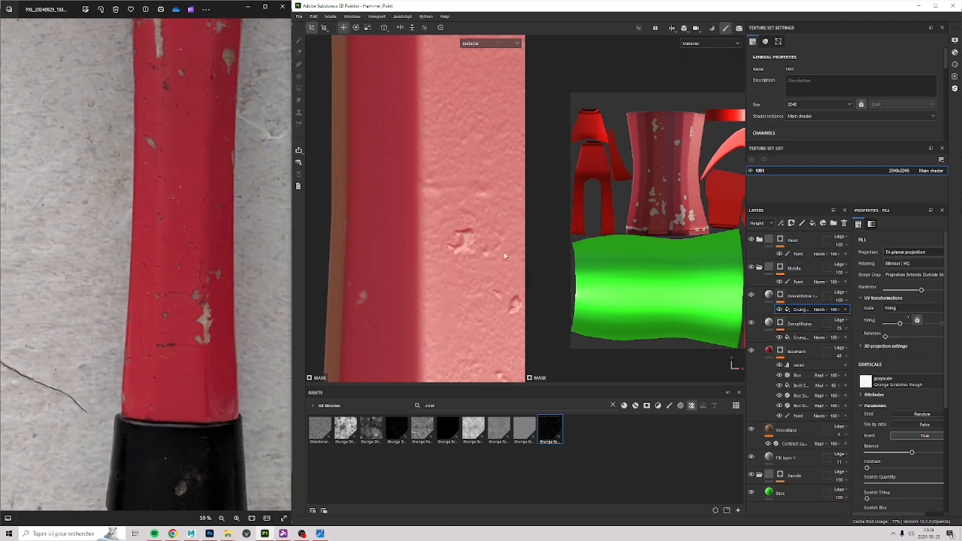
scroll(465, 192, "down", 3)
scroll(473, 145, "up", 4)
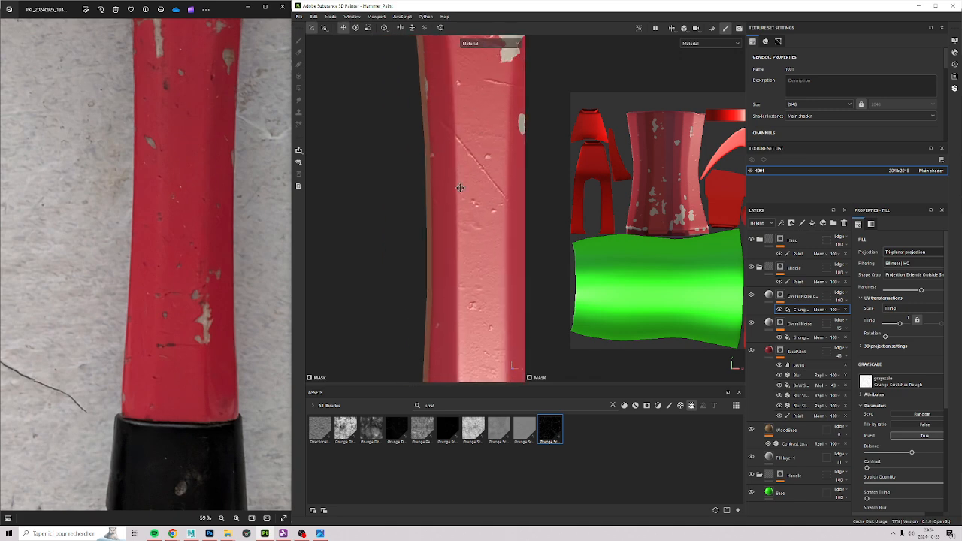
middle_click_drag(472, 213, 424, 177, "alt")
scroll(423, 182, "down", 2)
left_click_drag(445, 207, 385, 254, "alt")
scroll(494, 195, "down", 4)
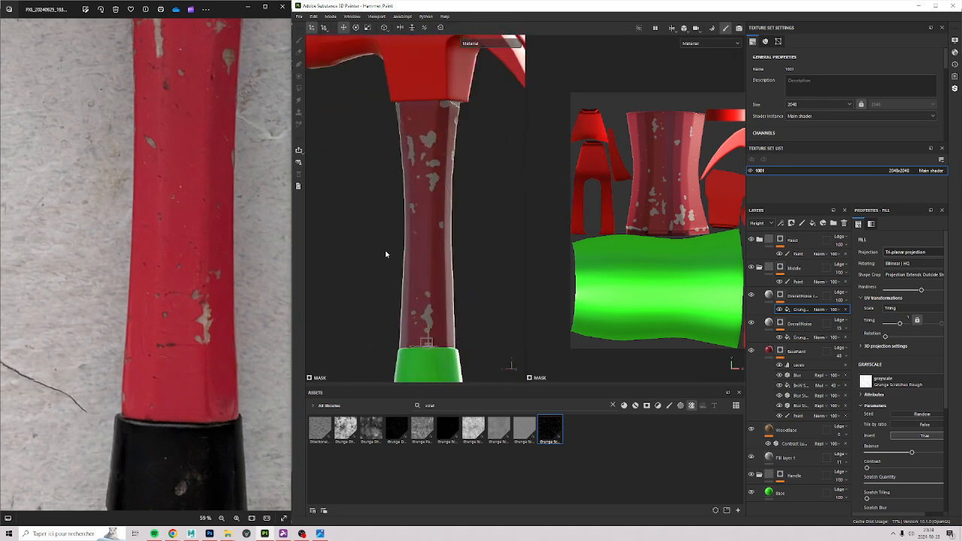
scroll(349, 264, "up", 6)
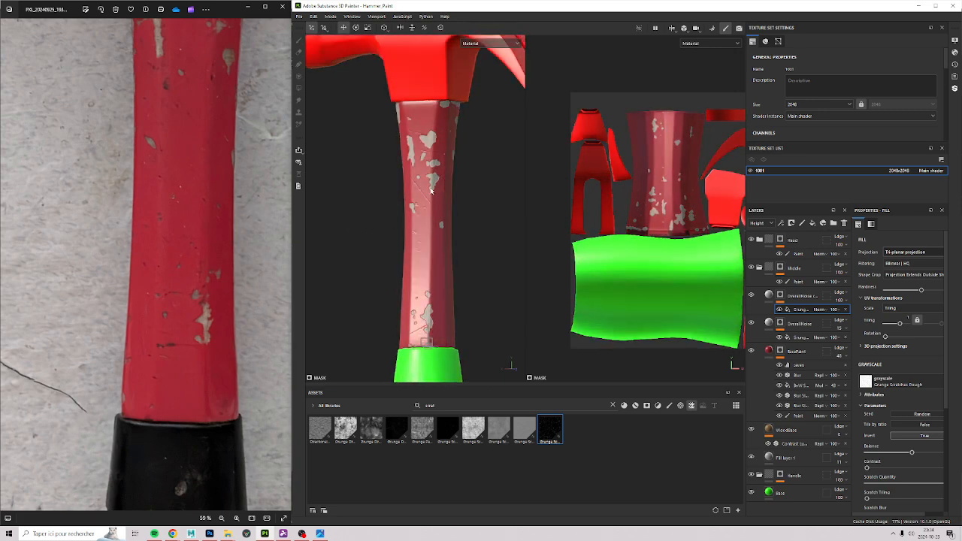
left_click_drag(349, 225, 315, 204, "alt")
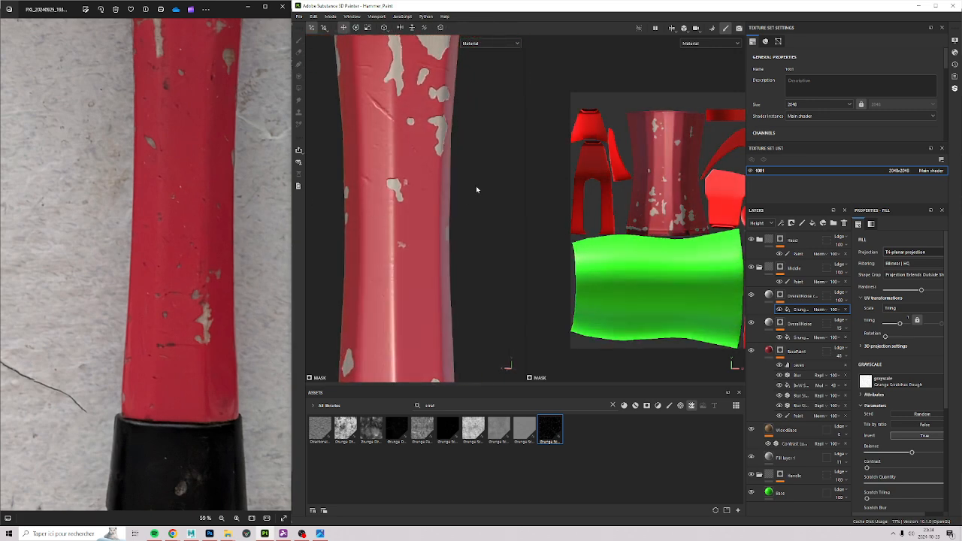
left_click_drag(476, 190, 365, 96, "alt")
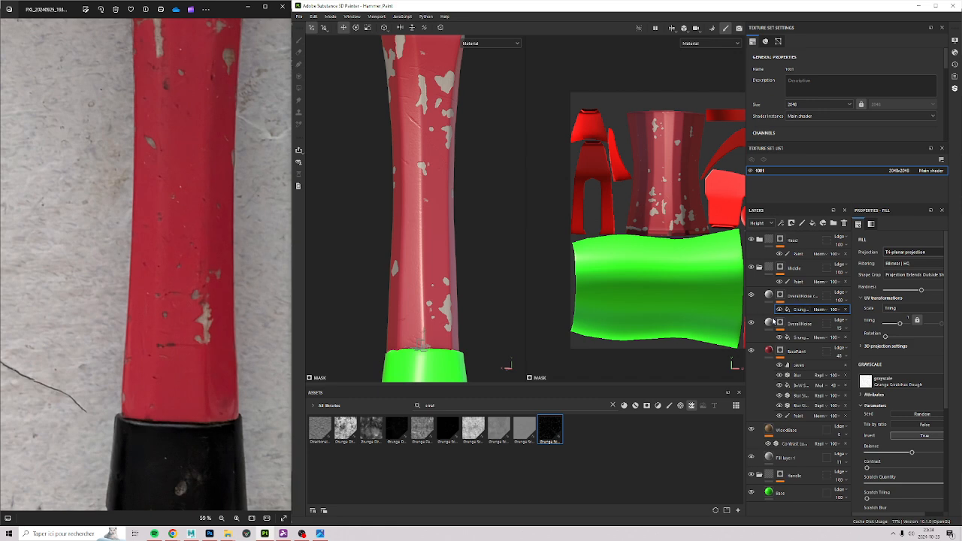
Duplicate the scratches fill effect in the mask of the duplicated OverallNoise layer.
scroll(704, 277, "down", 1)
scroll(704, 277, "down", 3)
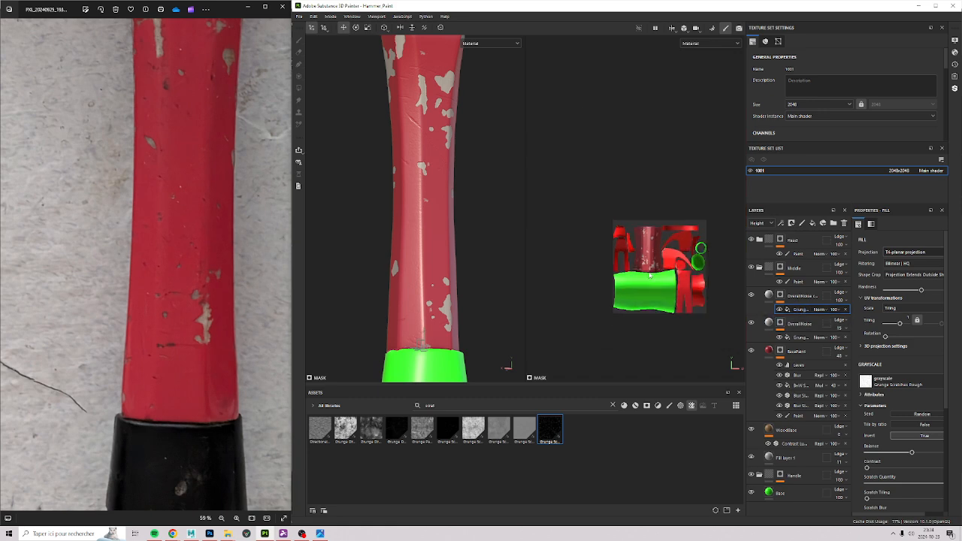
scroll(601, 200, "up", 2)
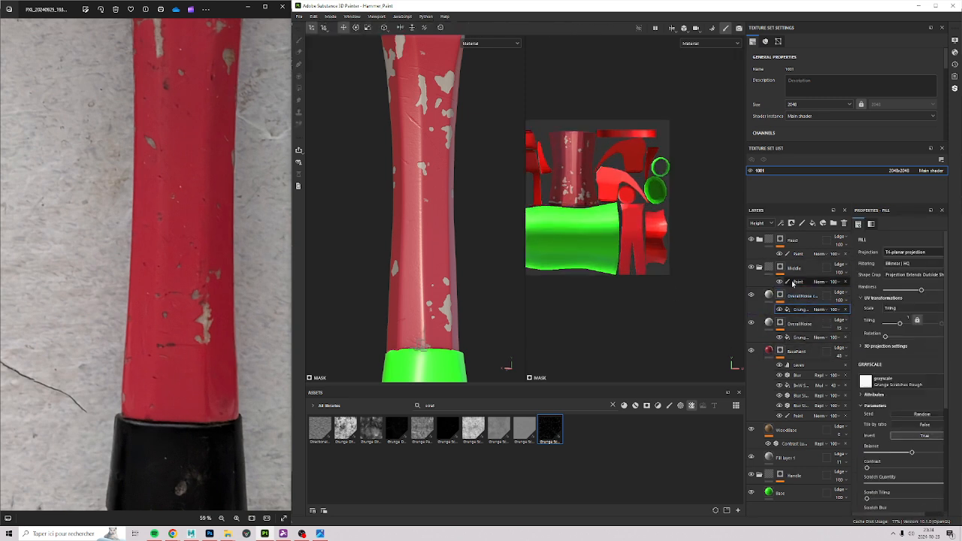
scroll(577, 131, "down", 2)
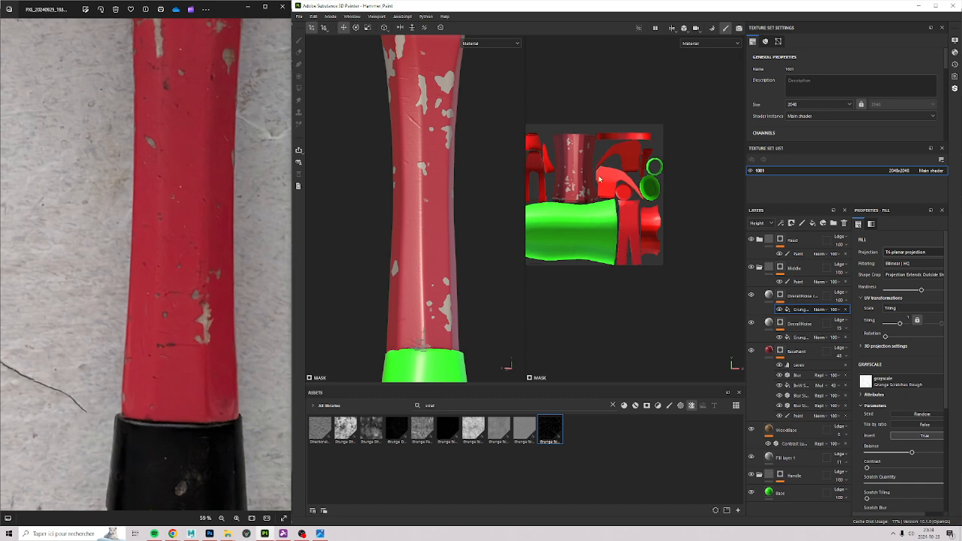
scroll(400, 210, "down", 3)
key("r")
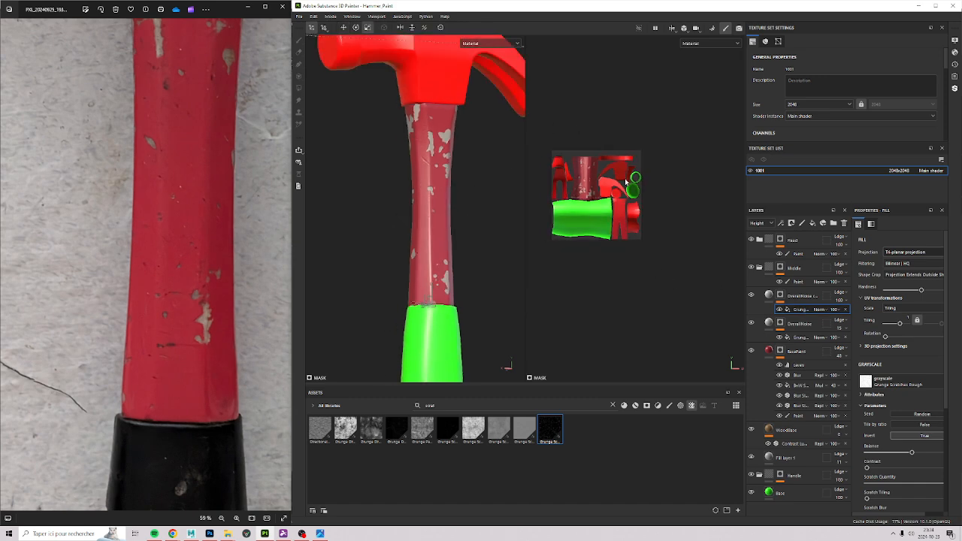
scroll(728, 276, "up", 2)
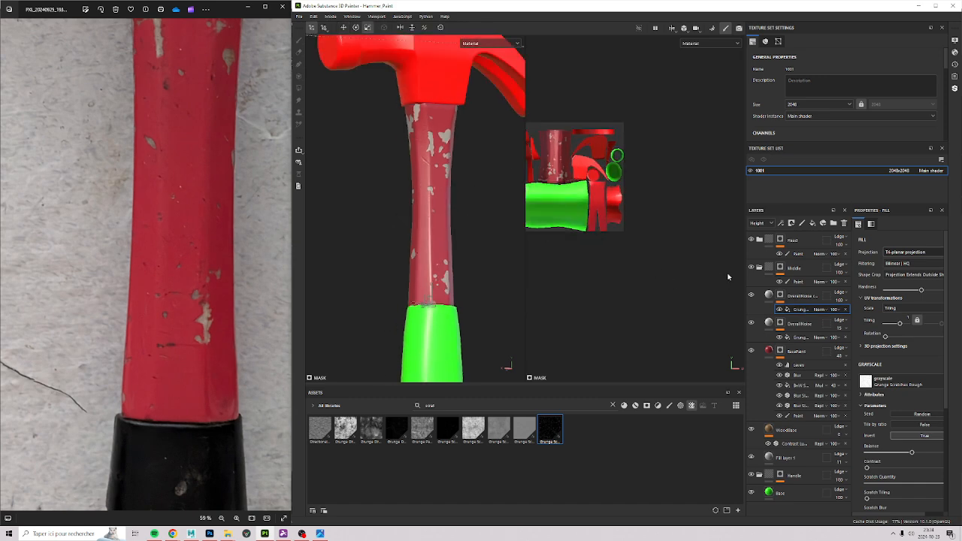
right_click(806, 315)
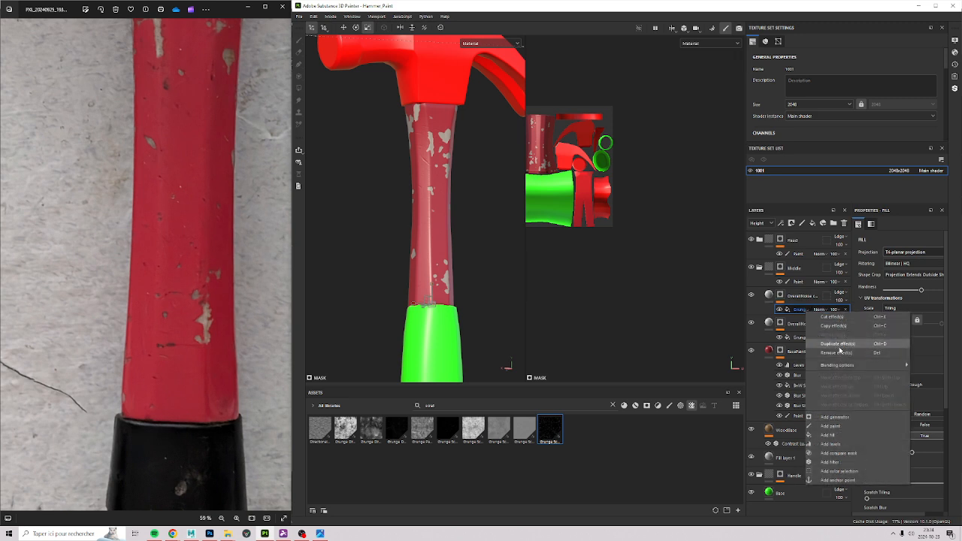
left_click(837, 343)
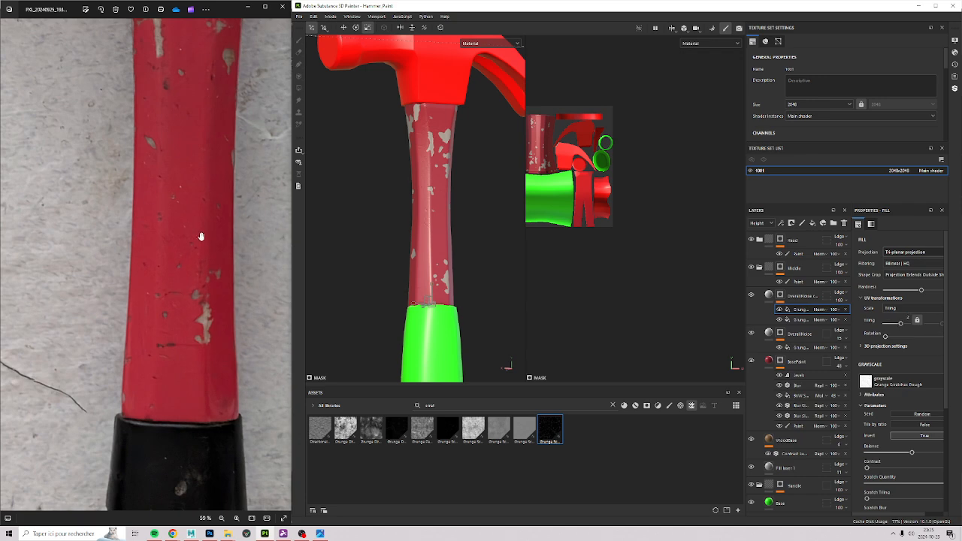
Examine the combined scratches of both fills along the red shaft from different angles and distances.
scroll(361, 163, "up", 6)
left_click_drag(395, 217, 504, 270, "alt")
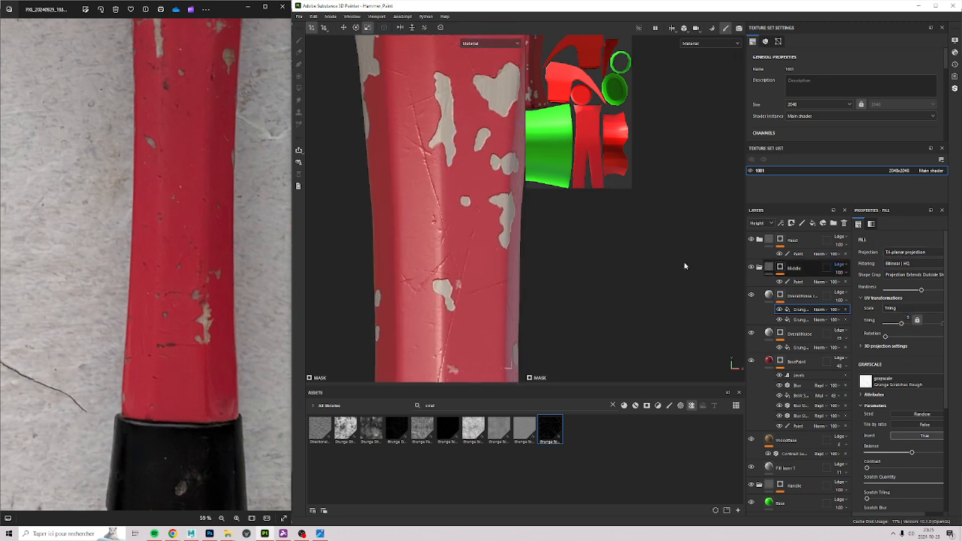
scroll(574, 273, "down", 2)
scroll(346, 253, "down", 4)
left_click_drag(345, 253, 359, 266, "alt")
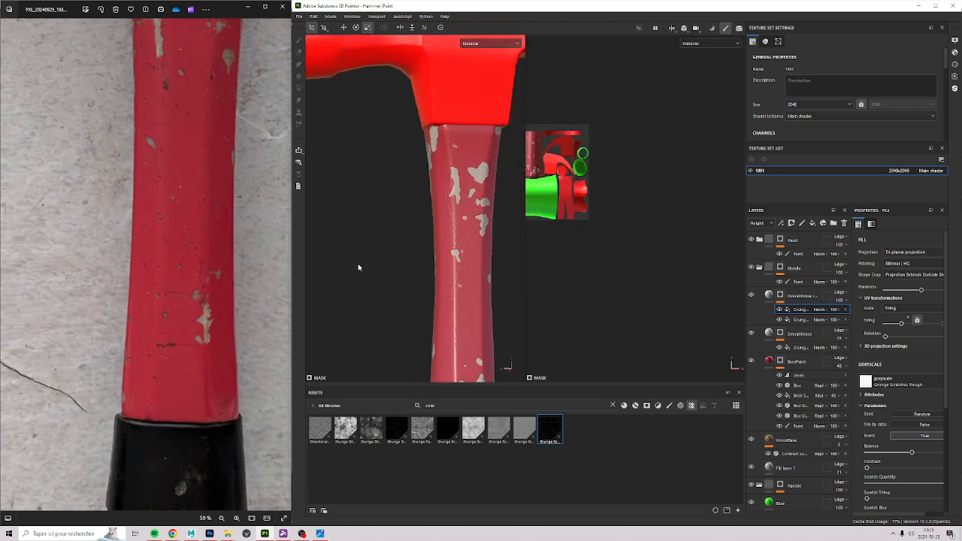
middle_click_drag(414, 232, 370, 169, "alt")
left_click_drag(370, 168, 421, 239, "alt")
scroll(412, 239, "up", 4)
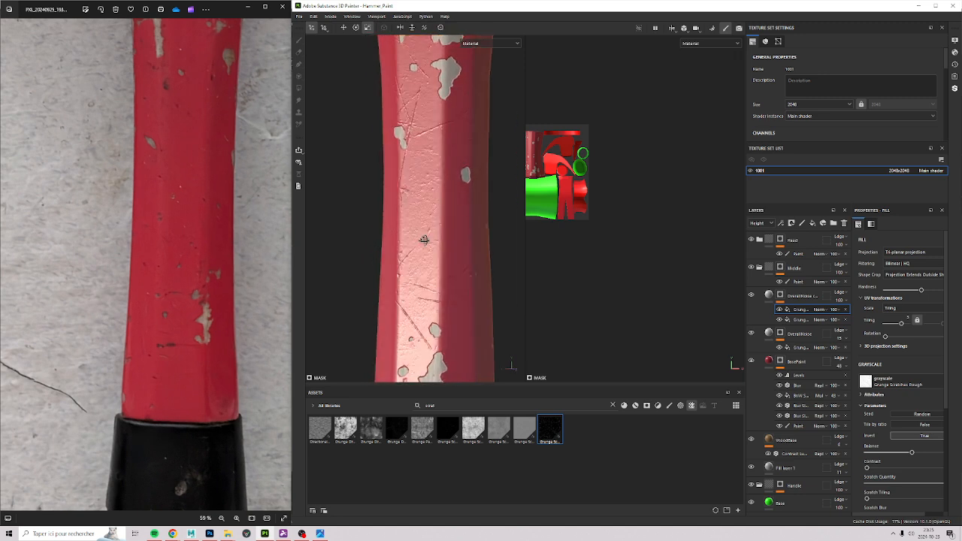
Lower the upper scratches fill's opacity to about 45 and check the fainter scratches on the lower shaft.
left_click(839, 311)
left_click(851, 324)
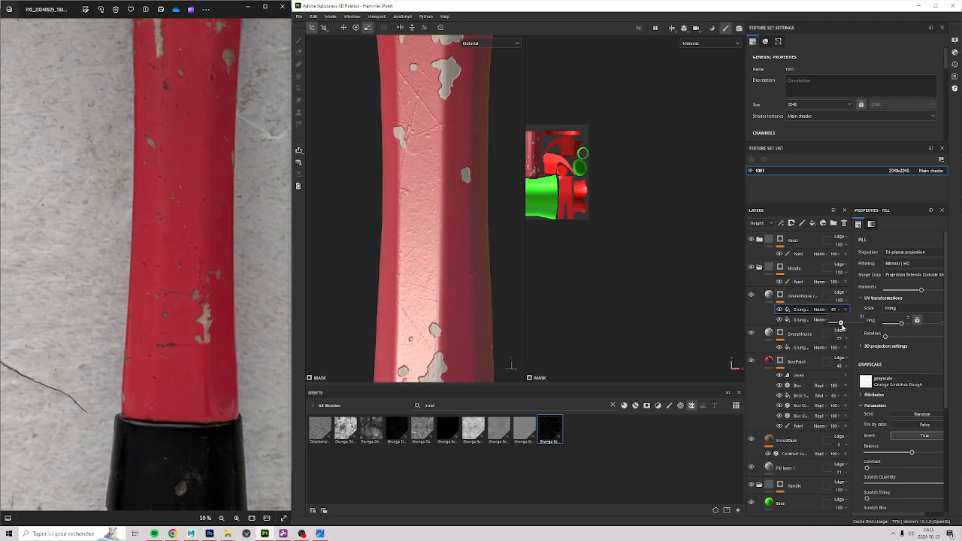
middle_click_drag(428, 167, 394, 103, "alt")
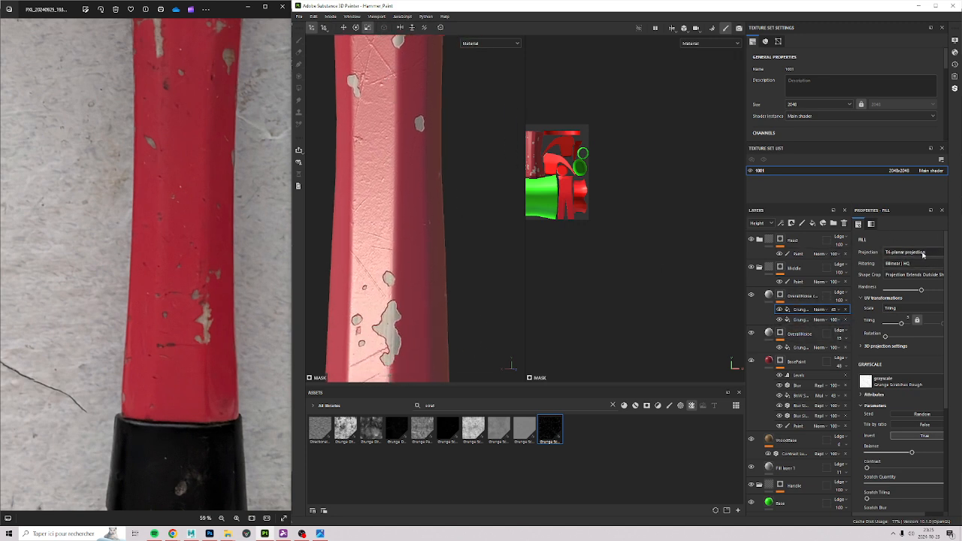
Display the duplicated noise layer's mask, set the upper scratches fill's blending mode to Multiply, and return to the material view.
left_click(821, 309)
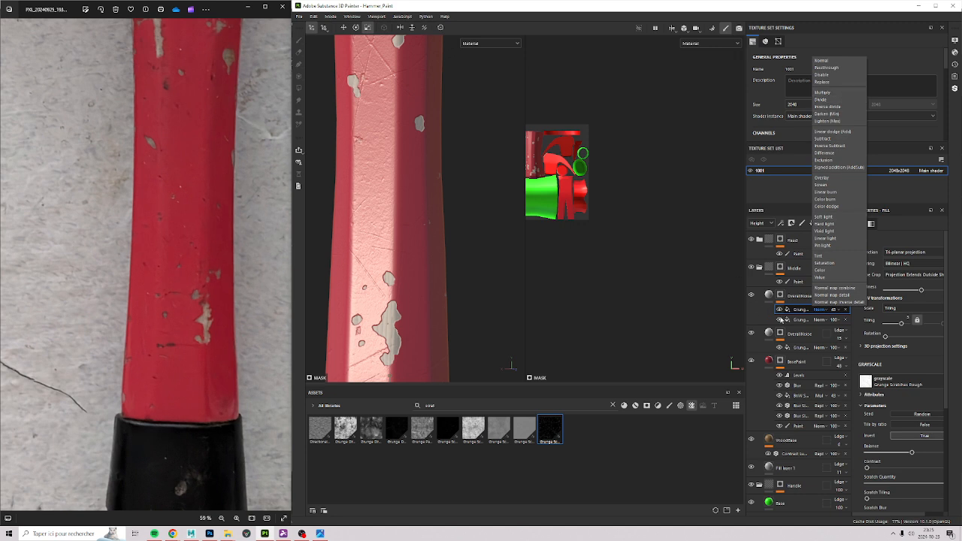
left_click(796, 313)
left_click(780, 296, "alt")
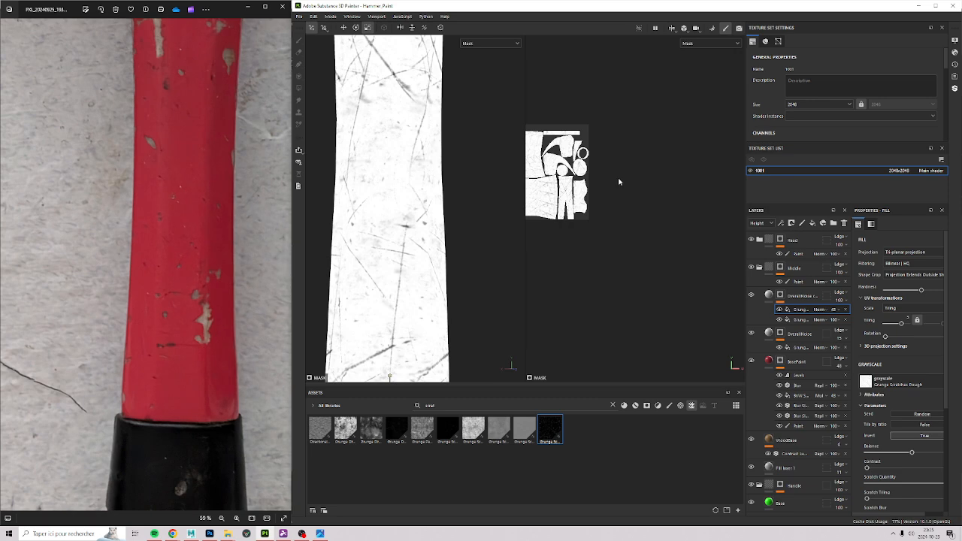
left_click(819, 309)
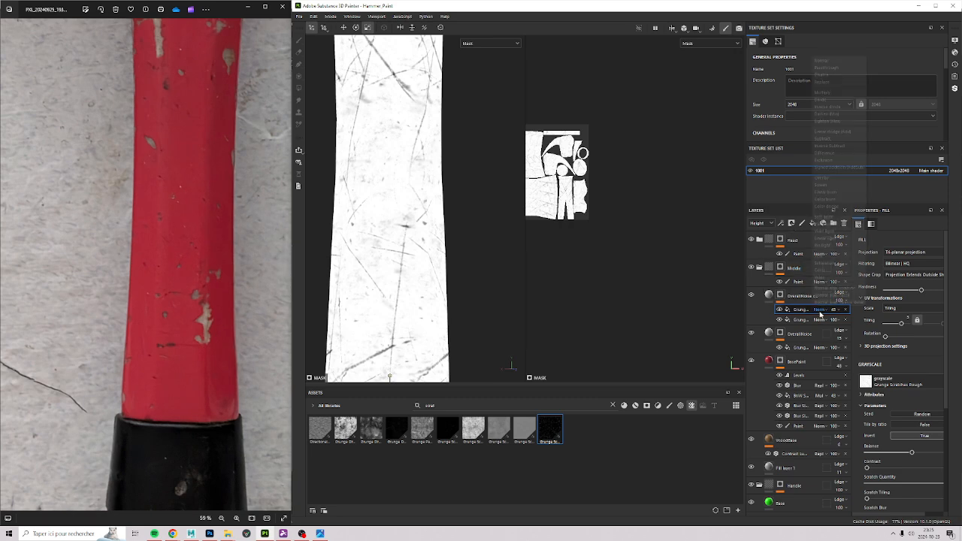
left_click(836, 93)
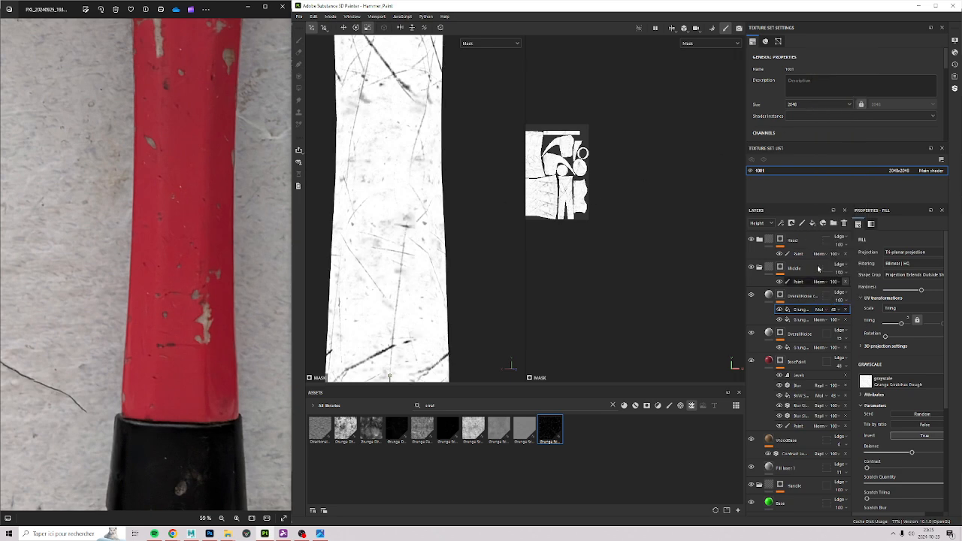
left_click(781, 297)
left_click(768, 294)
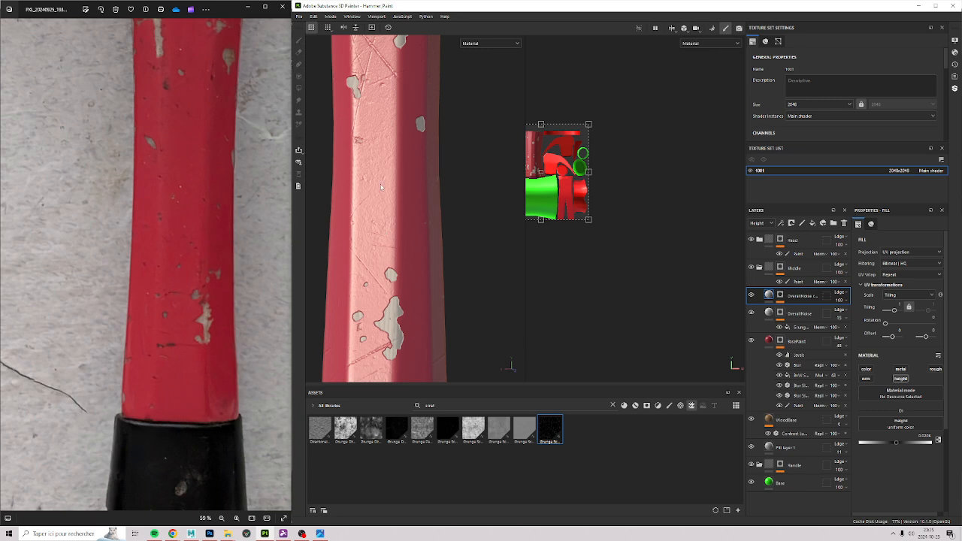
Examine the multiplied scratches around the whole red shaft, from an overall view of the hammer to close up.
middle_click_drag(414, 146, 412, 239, "alt")
scroll(436, 187, "down", 5)
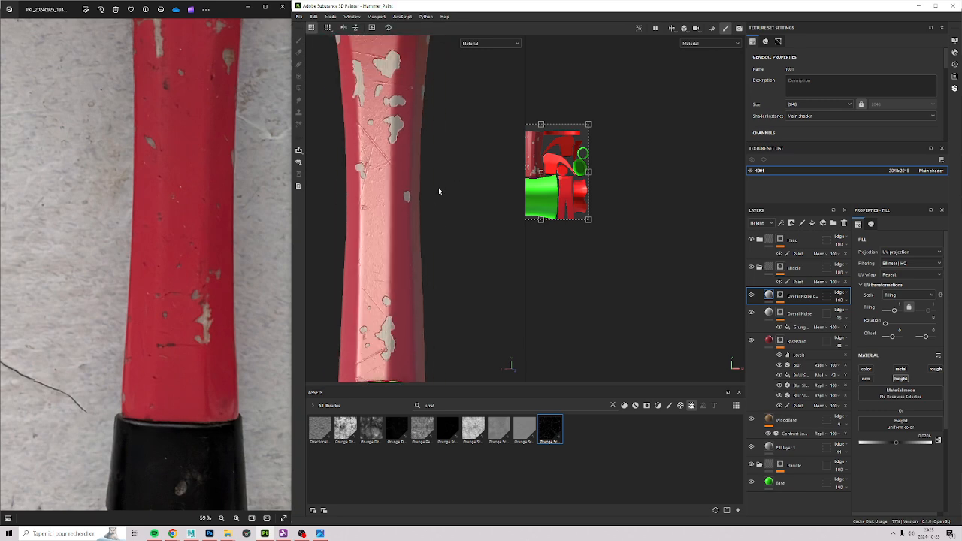
middle_click_drag(439, 188, 464, 279, "alt")
left_click_drag(459, 281, 342, 259, "alt")
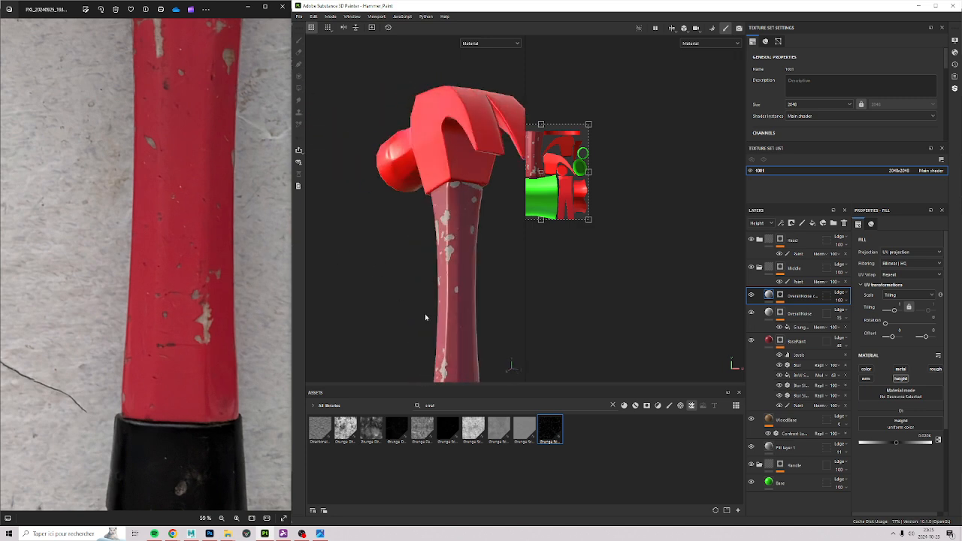
middle_click_drag(425, 313, 416, 240, "alt")
left_click_drag(416, 240, 478, 253, "alt")
scroll(415, 192, "up", 4)
left_click_drag(411, 189, 399, 192, "alt")
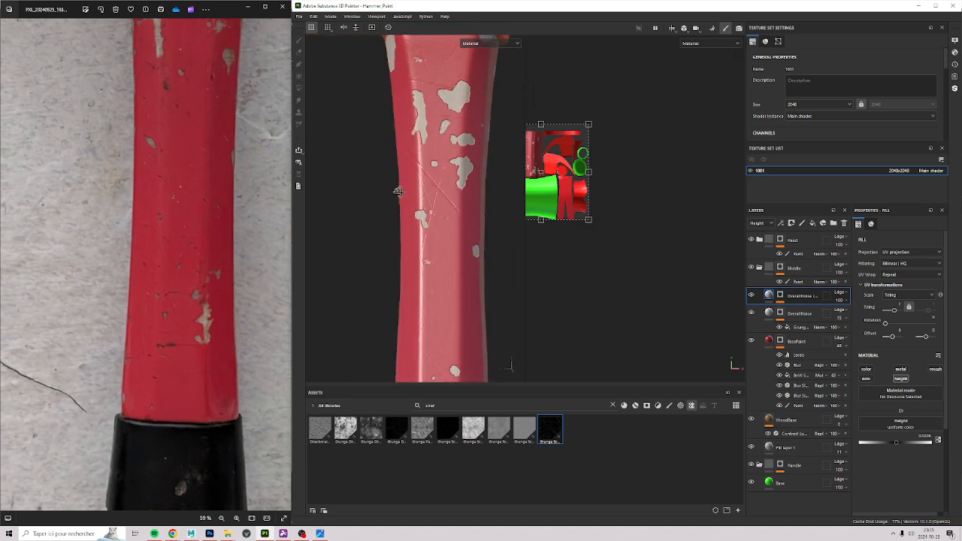
middle_click_drag(399, 193, 340, 247, "alt")
Try shifting the duplicated noise layer's UV placement and undo the move.
middle_click_drag(653, 293, 696, 319, "alt")
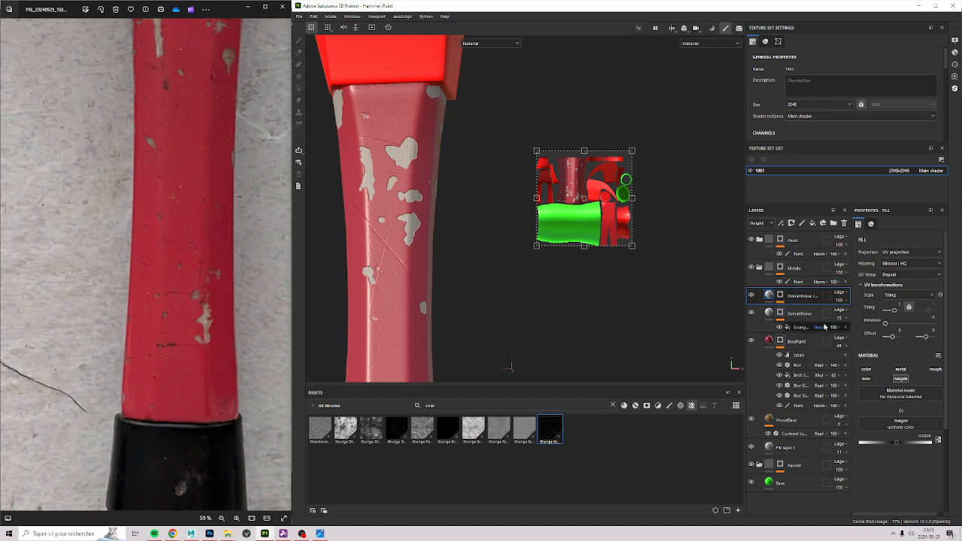
left_click(781, 297)
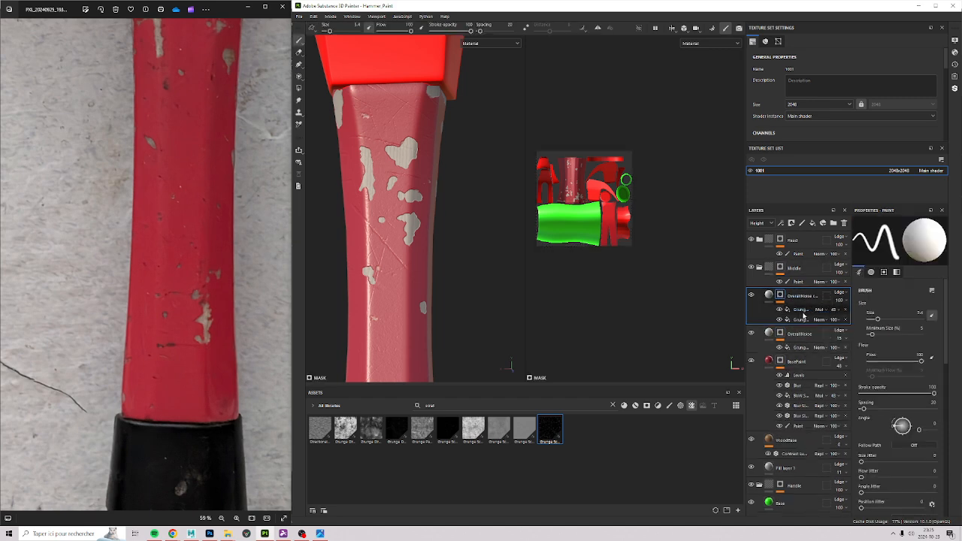
left_click(769, 295)
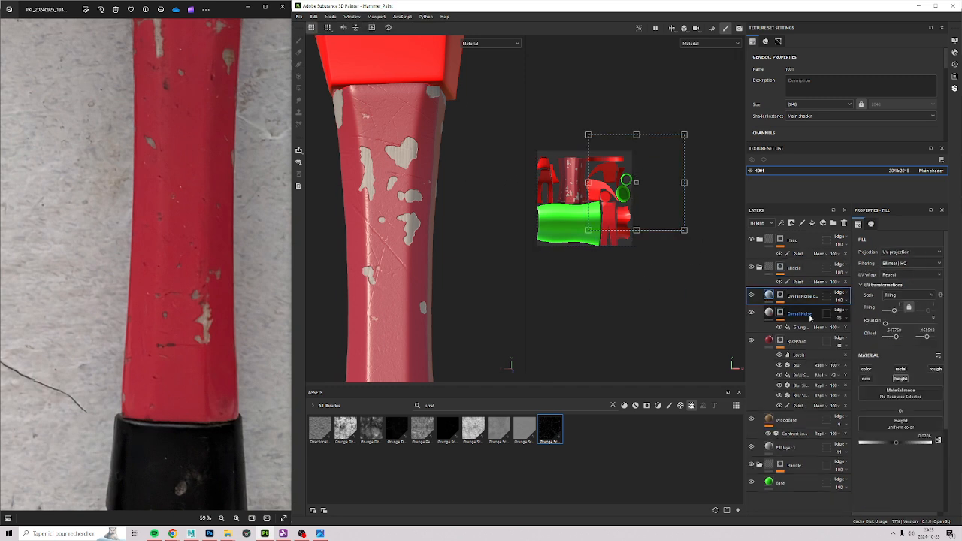
key("ctrl+z")
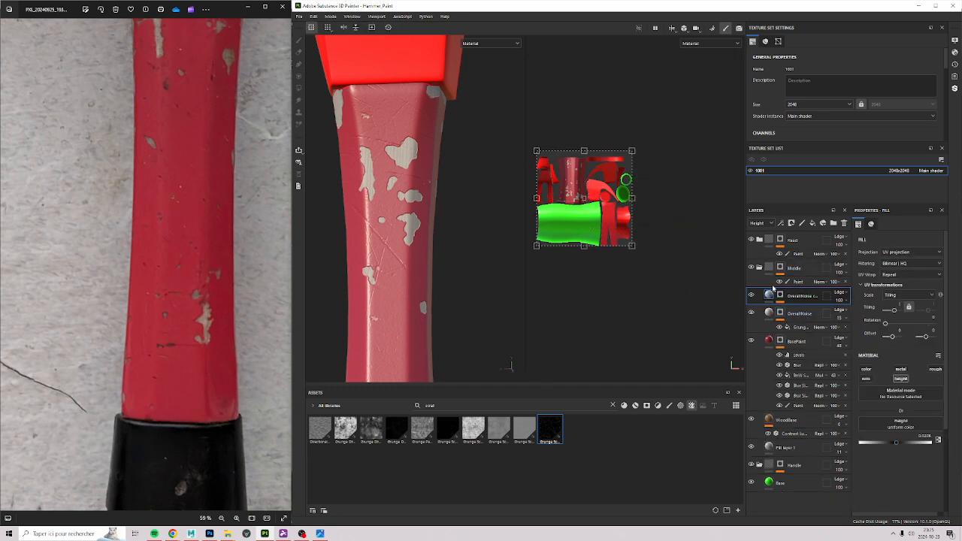
Select the lower Grunge Scratches Rough fill in the duplicated noise layer's mask and frame its projection box around the hammer.
left_click_drag(556, 418, 801, 321)
right_click_drag(519, 297, 315, 207, "alt")
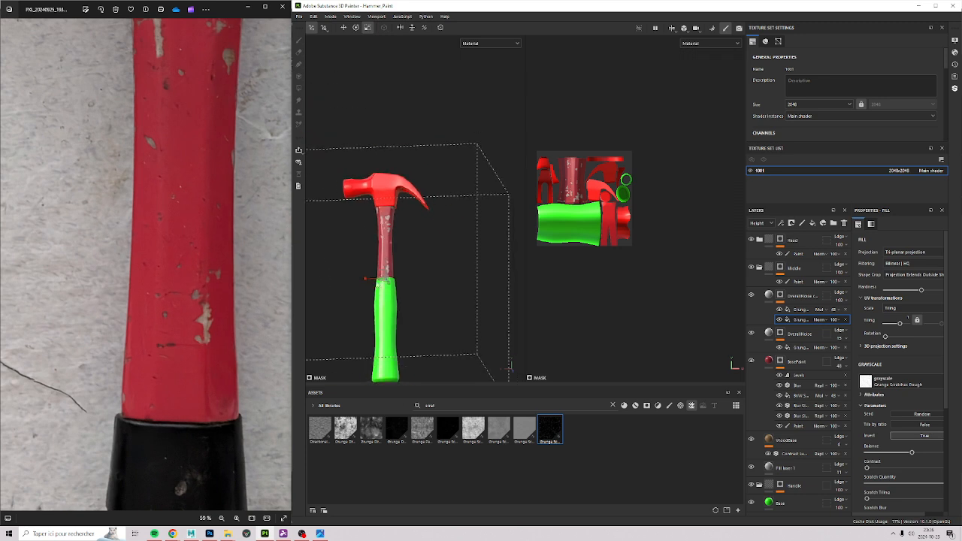
right_click_drag(389, 280, 488, 290, "alt")
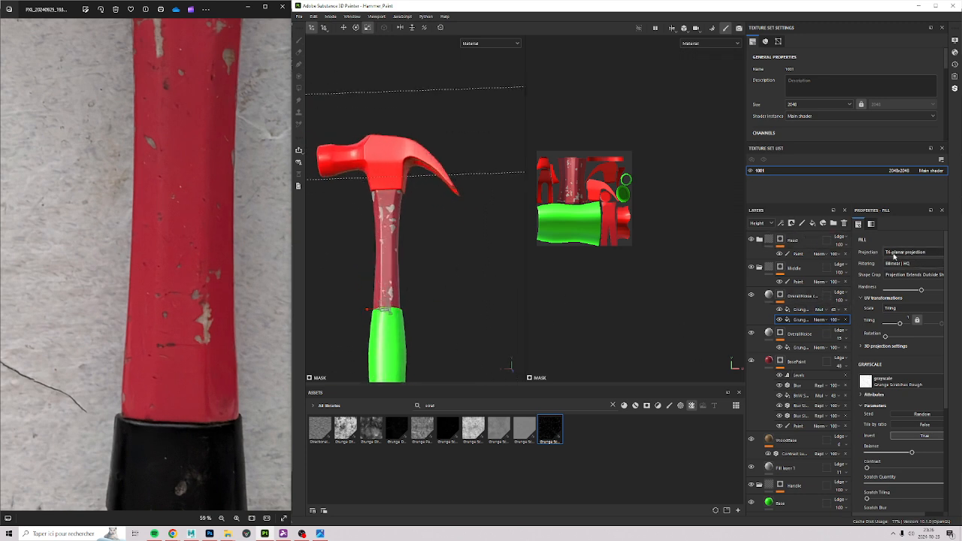
right_click_drag(582, 180, 597, 126, "alt")
middle_click_drag(565, 156, 630, 139, "alt")
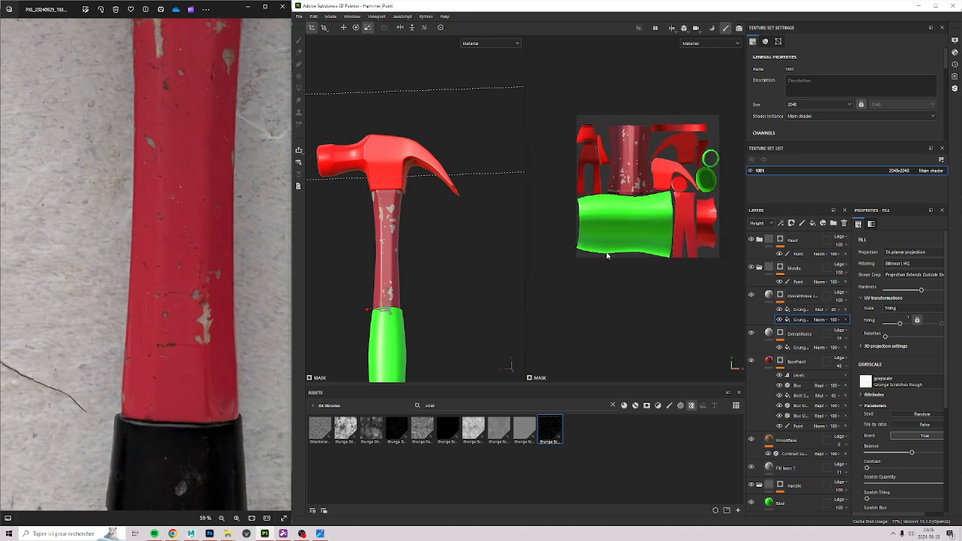
Try UV projection on the lower scratches fill and return it to Tri-planar projection.
left_click(914, 252)
left_click(899, 269)
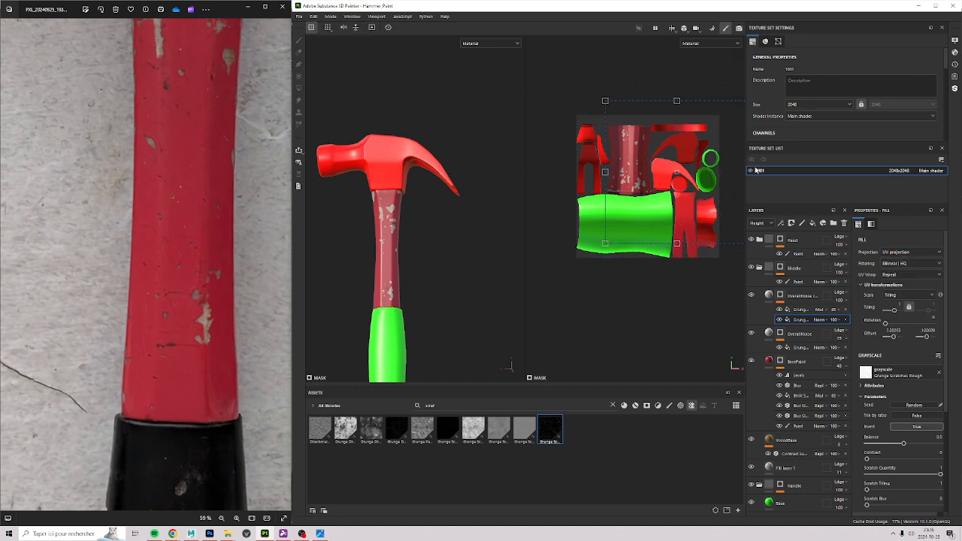
left_click(905, 253)
left_click(907, 278)
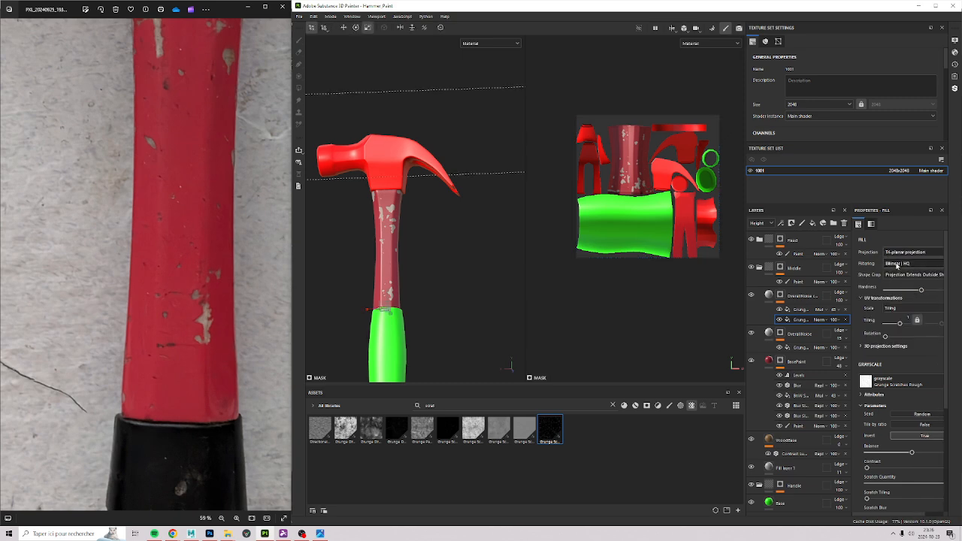
Move the lower scratches fill's tri-planar projection box upward along the red shaft.
middle_click_drag(423, 326, 435, 161, "alt")
right_click_drag(434, 161, 356, 190, "alt")
middle_click_drag(451, 179, 479, 261, "alt")
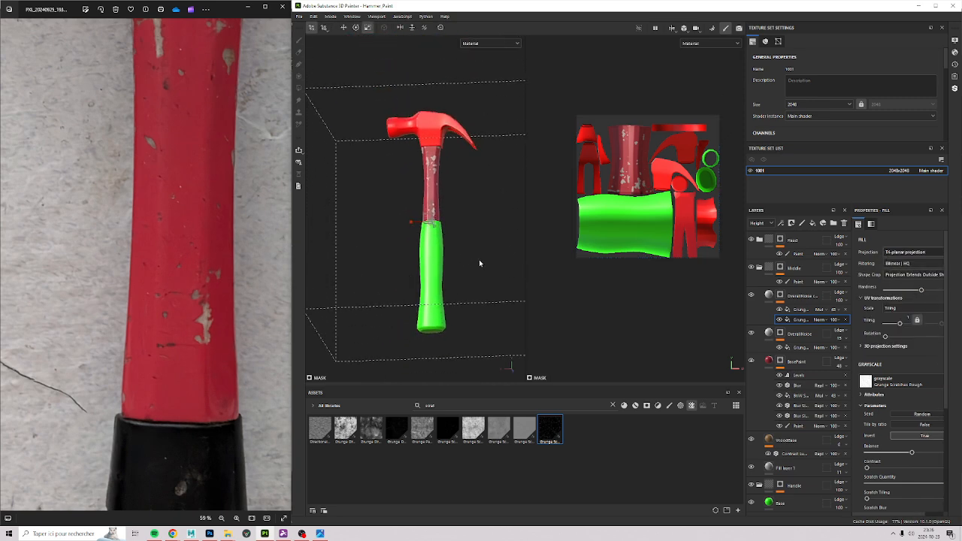
right_click_drag(479, 260, 412, 270, "alt")
left_click_drag(398, 221, 506, 247, "alt")
mouse_move(400, 251)
right_mouse_down("alt")
mouse_move(454, 213)
mouse_move(468, 253)
right_mouse_up("alt")
mouse_move(456, 286)
left_mouse_down("alt")
mouse_move(404, 315)
mouse_move(413, 312)
left_mouse_up("alt")
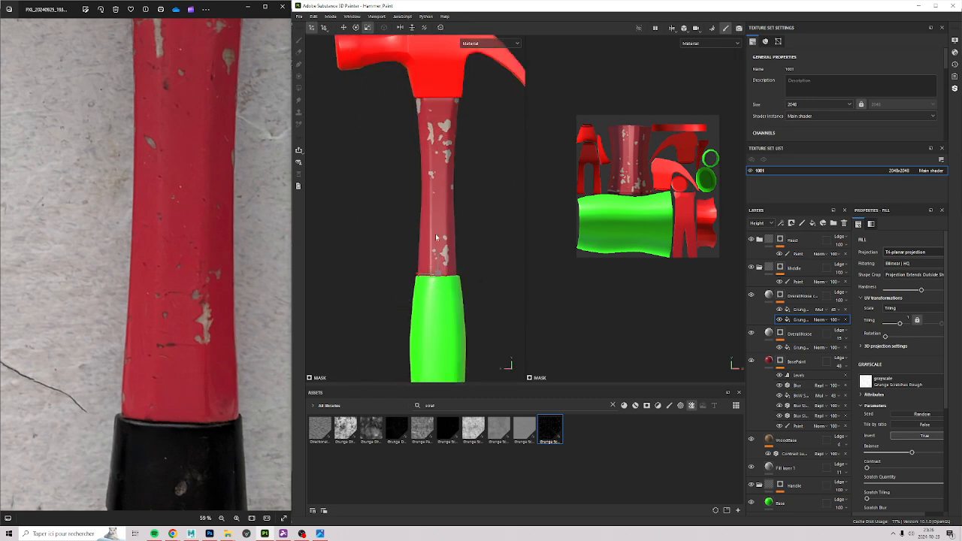
scroll(436, 238, "up", 4)
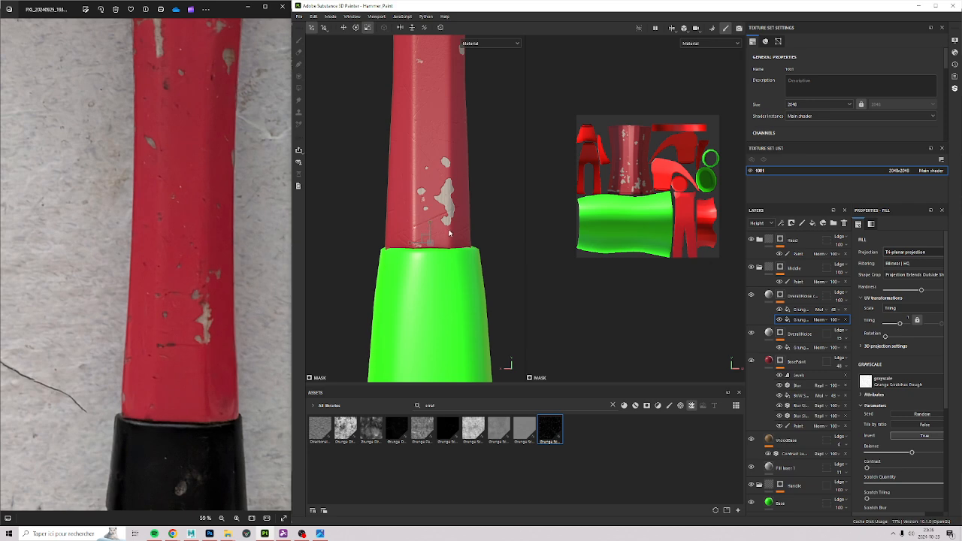
key("w")
left_click_drag(432, 226, 441, 158)
Scale down the lower scratches fill's projection box to make finer scratches on the lower shaft.
key("r")
right_click_drag(350, 220, 330, 219, "alt")
middle_click_drag(395, 142, 385, 201, "alt")
right_click_drag(384, 201, 400, 172, "alt")
right_click_drag(412, 123, 440, 143, "alt")
middle_click_drag(440, 143, 451, 236, "alt")
right_click_drag(452, 236, 404, 273, "alt")
left_click_drag(396, 270, 355, 305)
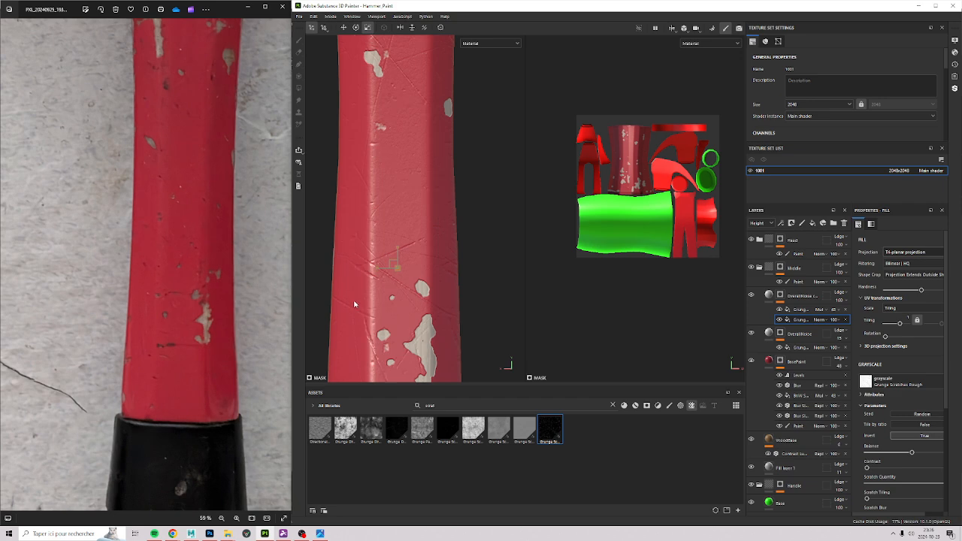
Examine the repositioned scratches along the whole red shaft, from a distance and close up.
scroll(384, 194, "down", 5)
middle_click_drag(384, 194, 459, 203, "alt")
scroll(440, 157, "up", 3)
scroll(462, 214, "down", 3)
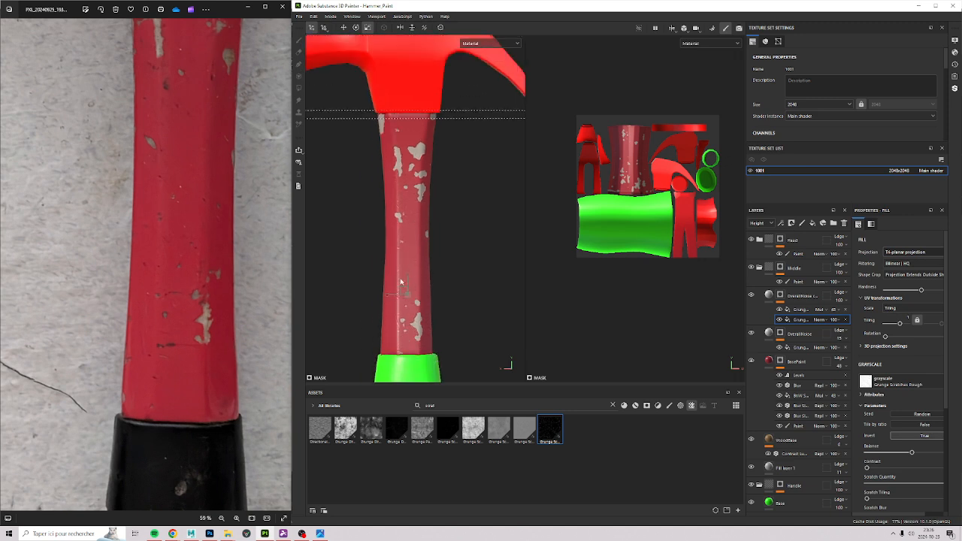
scroll(417, 224, "up", 6)
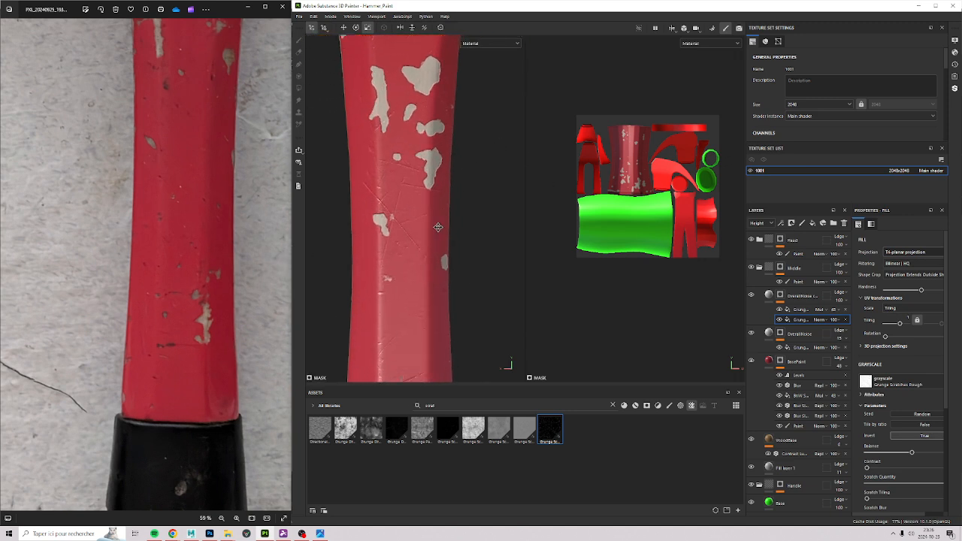
scroll(418, 224, "down", 3)
scroll(467, 242, "up", 2)
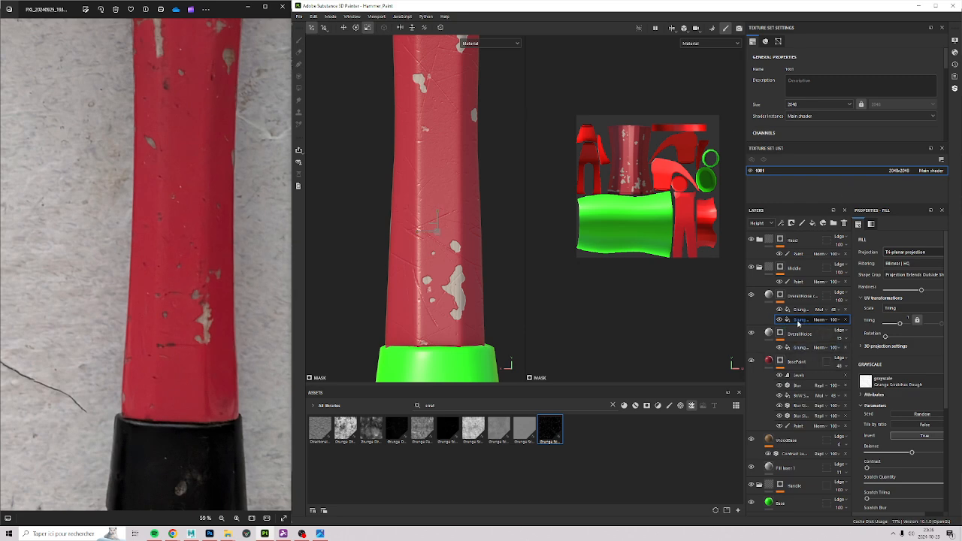
Add a paint effect above the lower scratches fill in the duplicated noise layer's mask and set its blending to Multiply.
left_click(782, 224)
left_click(800, 242)
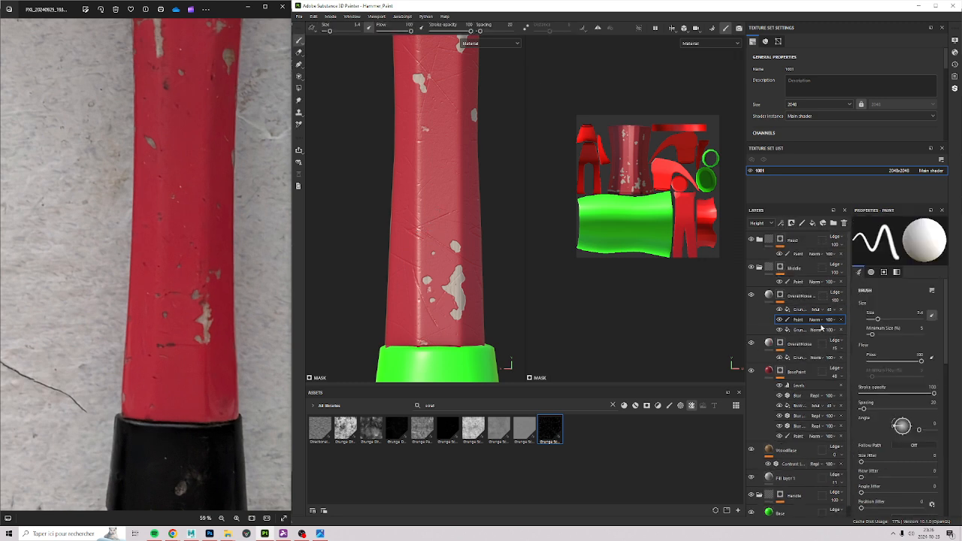
left_click(824, 319)
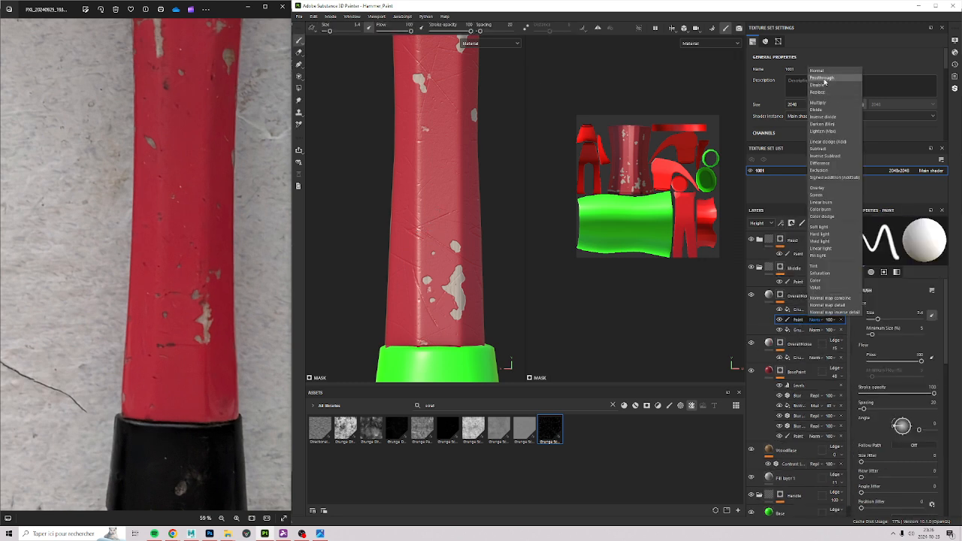
left_click(827, 103)
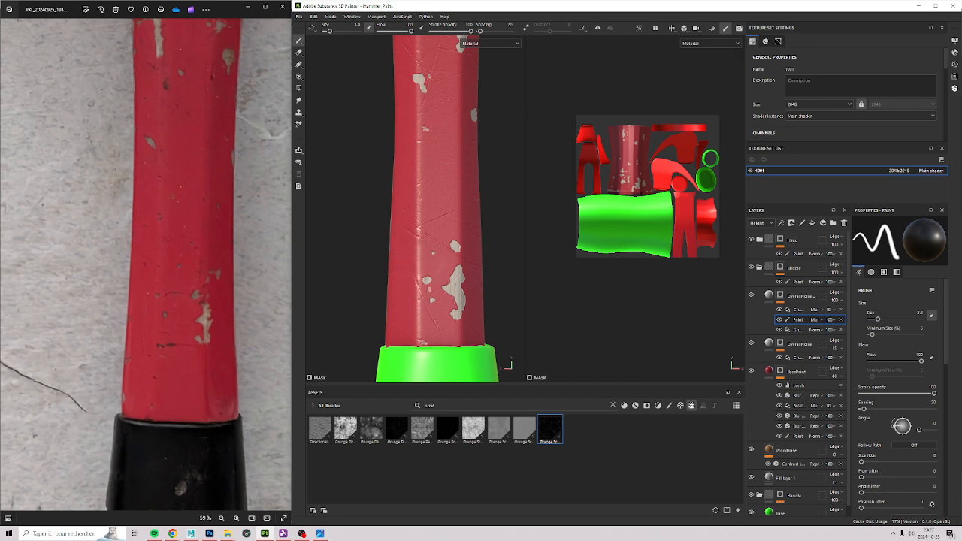
Try painting scratches out in black near the chips on the lower shaft and delete the paint effect.
scroll(424, 271, "up", 5)
mouse_move(421, 259)
left_mouse_down("alt")
mouse_move(506, 193)
mouse_move(411, 239)
mouse_move(477, 217)
mouse_move(436, 229)
left_mouse_up("alt")
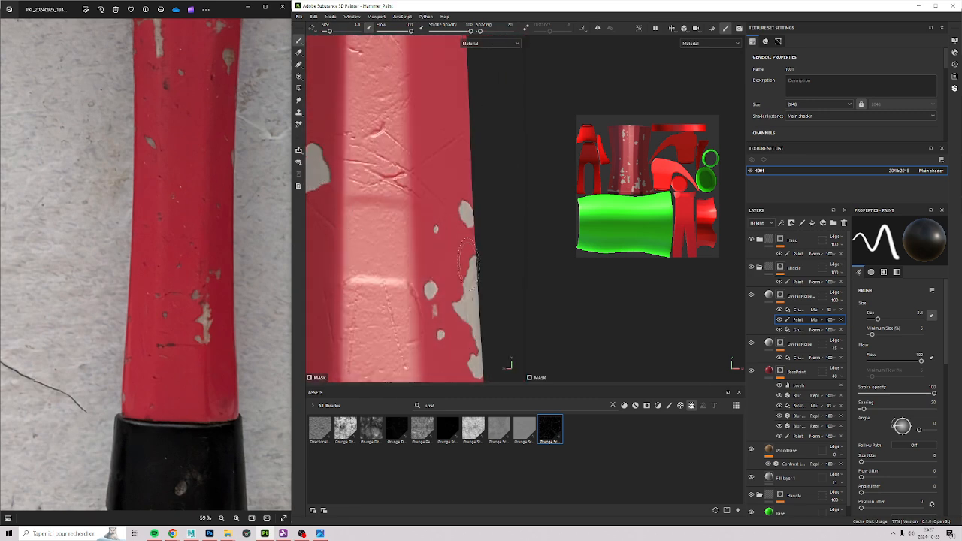
left_click_drag(372, 241, 396, 266, "alt")
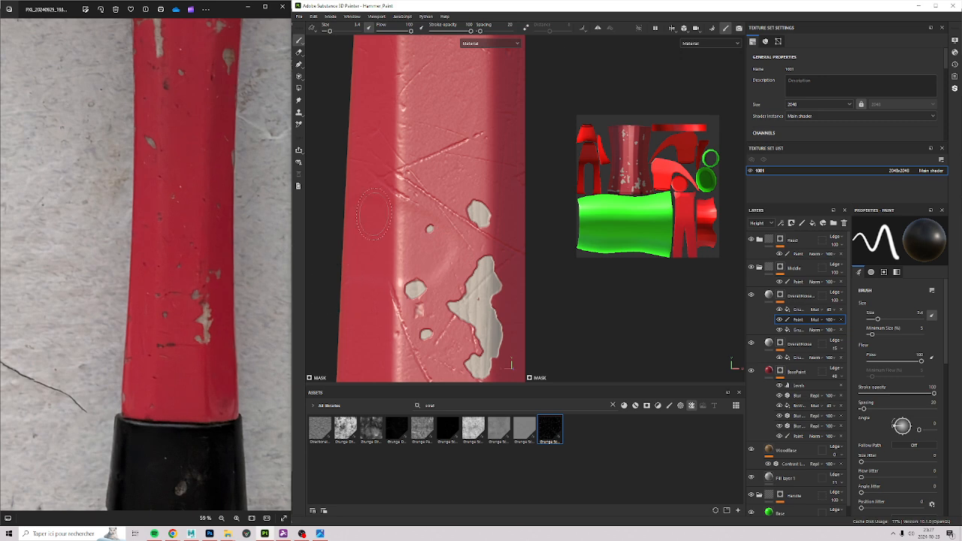
left_click(842, 320)
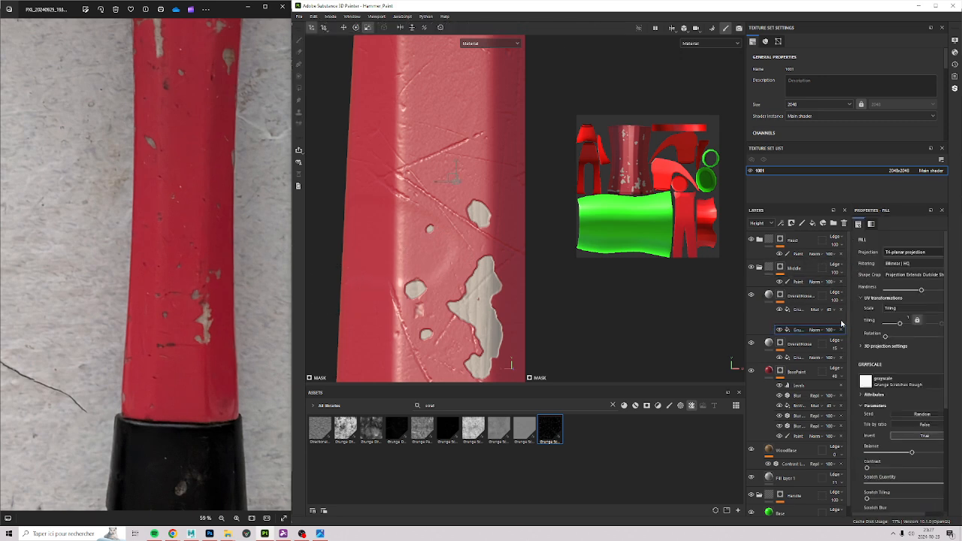
Lower the duplicated noise layer's height opacity to about 57 and check the scratches along the shaft.
scroll(410, 230, "down", 5)
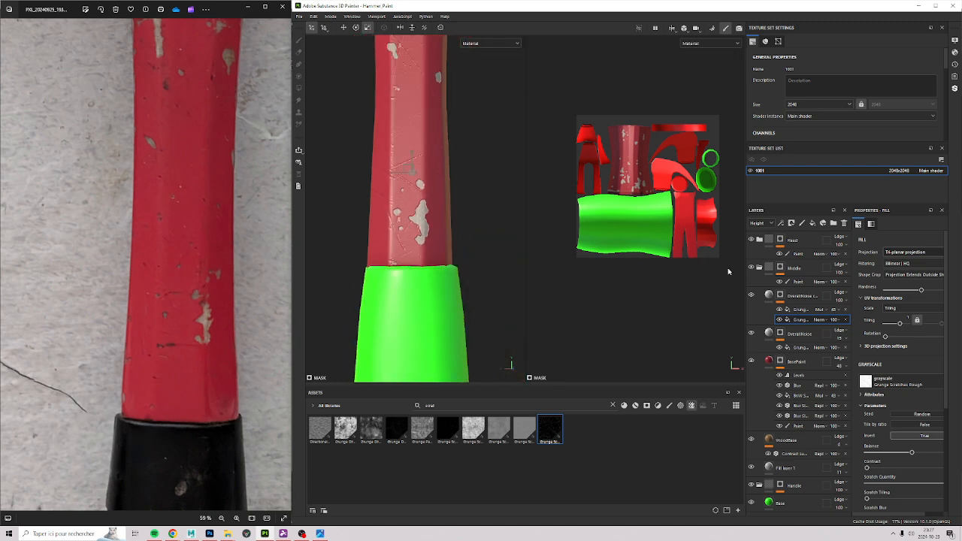
left_click(836, 310)
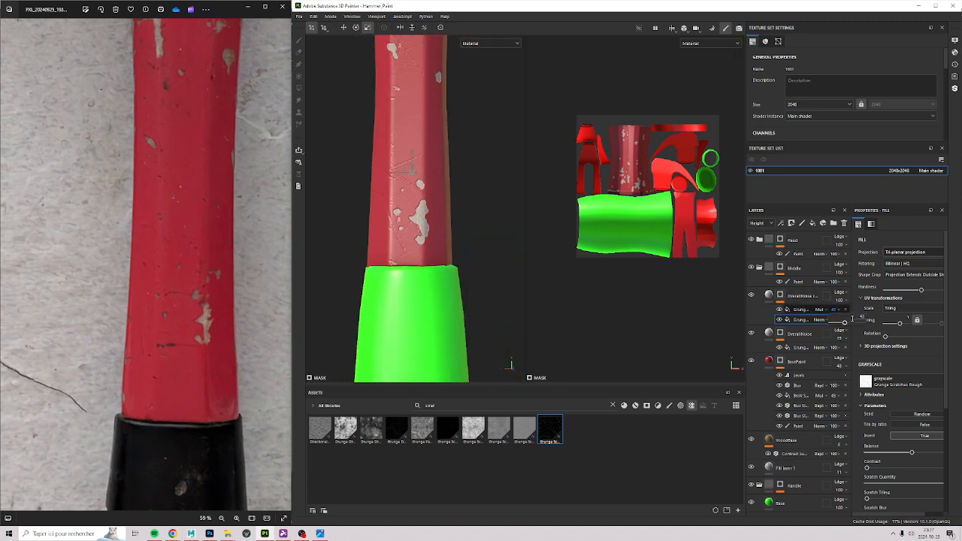
left_click(835, 319)
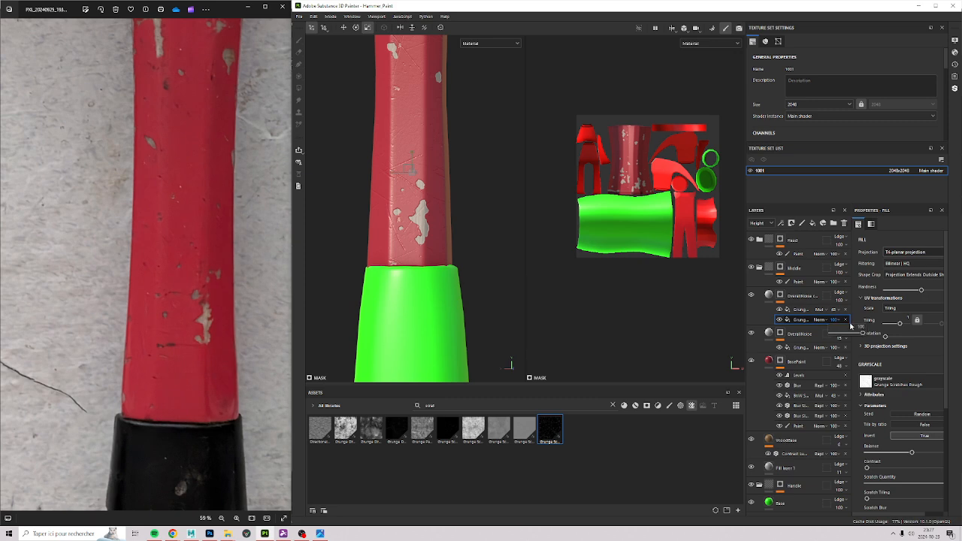
left_click(847, 302)
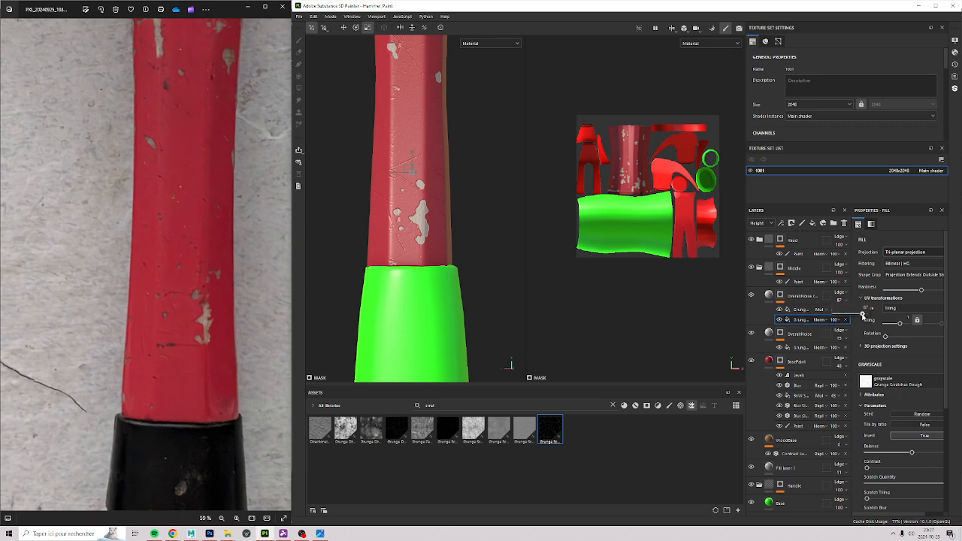
middle_click_drag(471, 101, 491, 239, "alt")
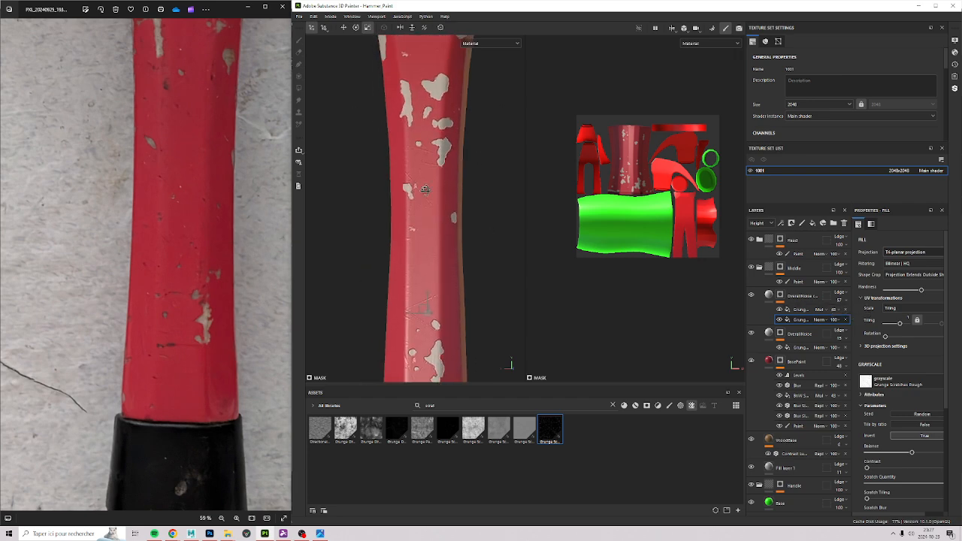
left_click_drag(425, 190, 421, 242, "alt")
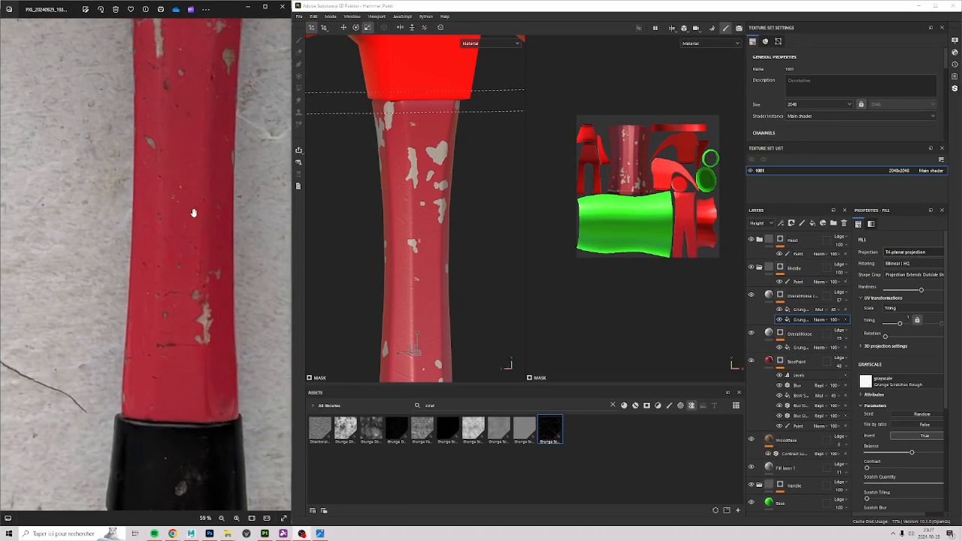
Compare the shaft's wear in the reference photo with the model and select the noise layer and its duplicate in turn.
mouse_move(205, 106)
left_mouse_down()
mouse_move(185, 277)
mouse_move(169, 303)
left_mouse_up()
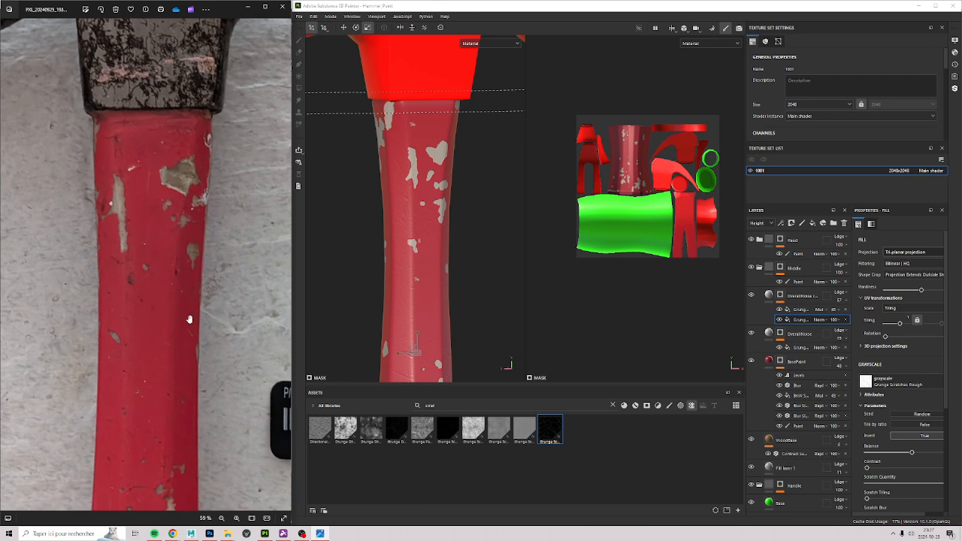
left_click_drag(179, 368, 145, 183)
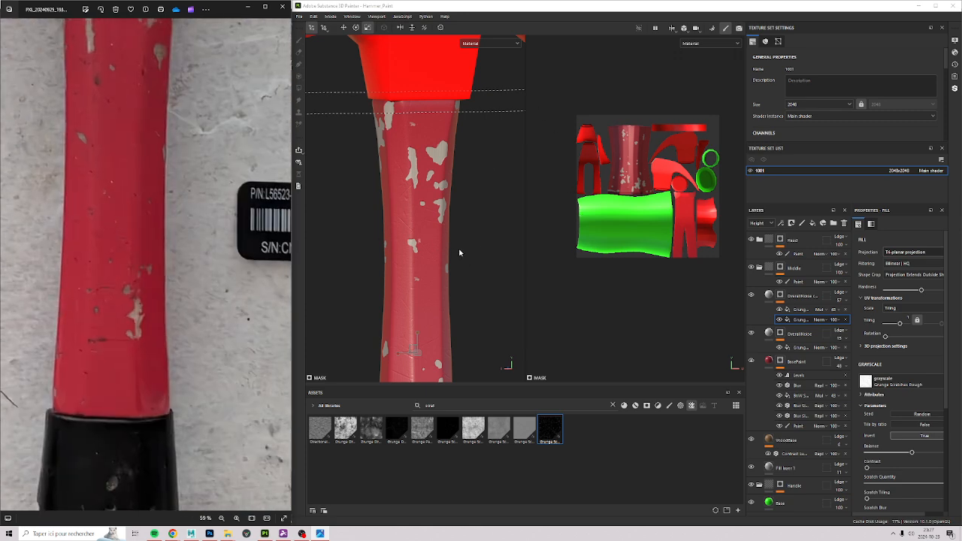
key("1")
left_click(797, 333)
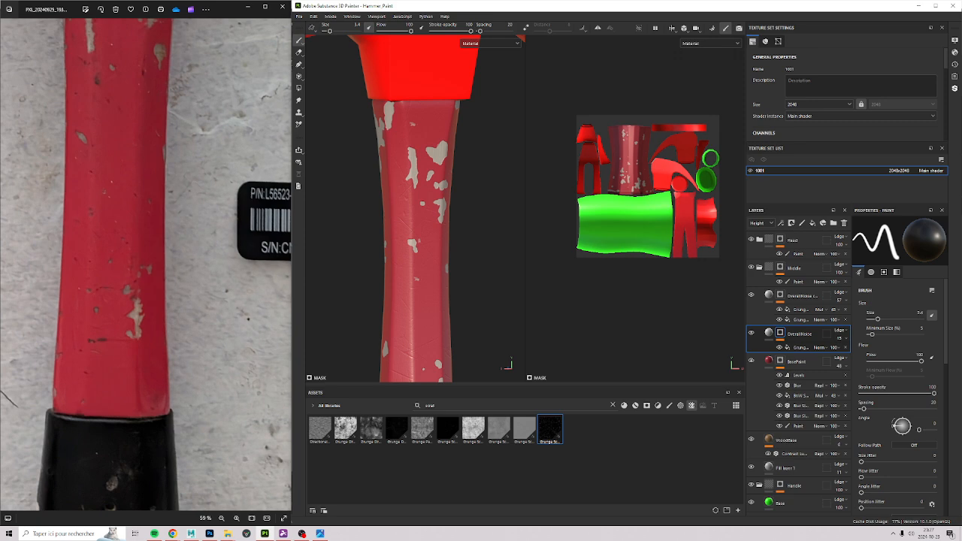
left_click_drag(168, 96, 162, 271)
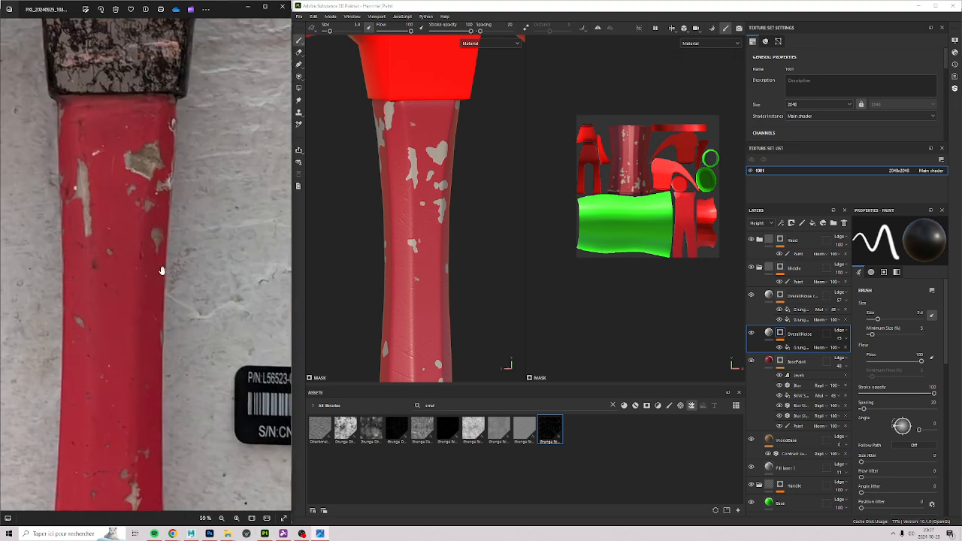
left_click_drag(152, 208, 154, 154)
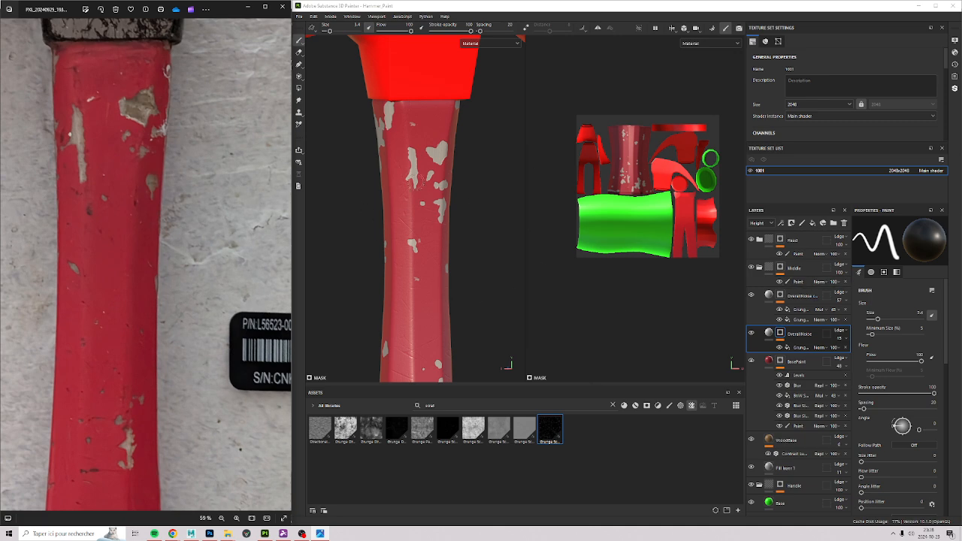
double_click(812, 333)
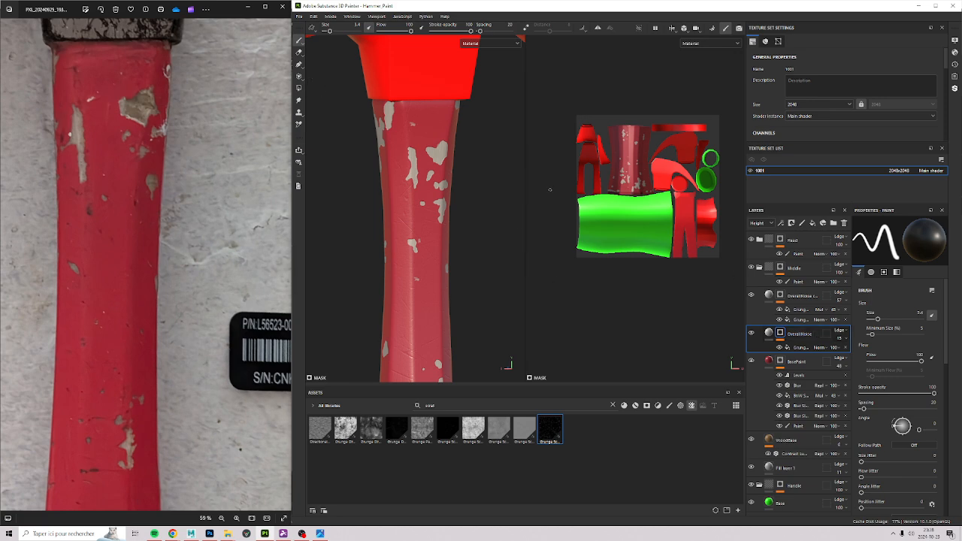
left_click(796, 301)
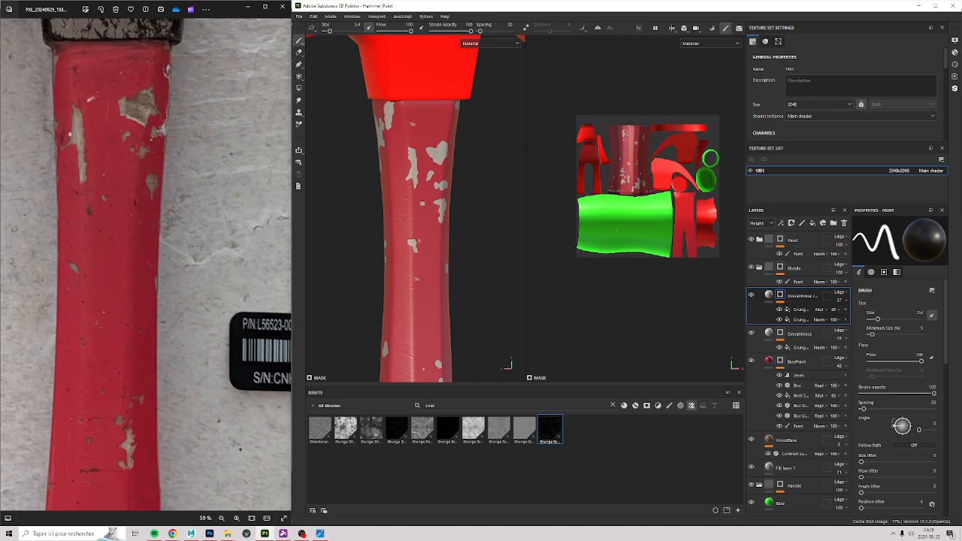
Compare the lower shaft with the reference photo and duplicate the BasePaint layer.
scroll(378, 167, "up", 3)
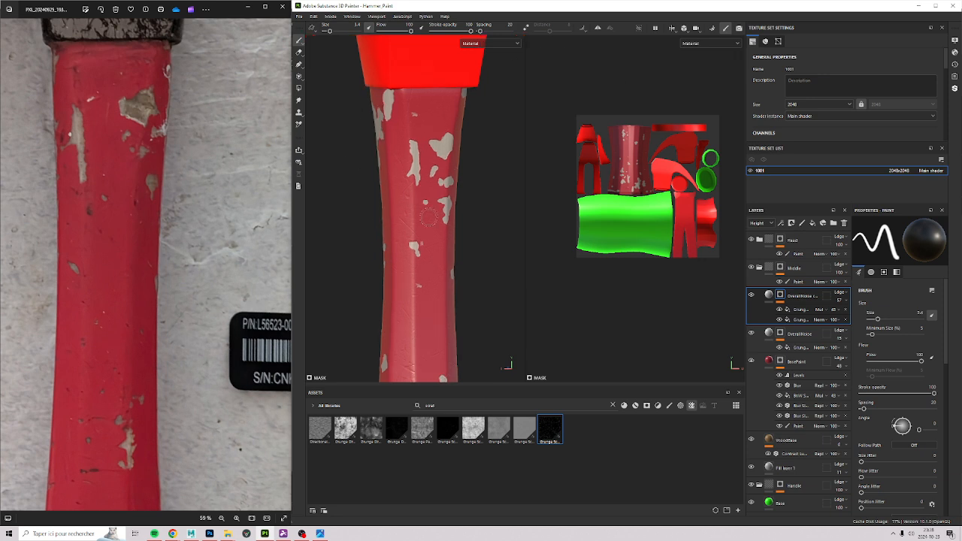
middle_click_drag(472, 273, 487, 87, "alt")
left_click_drag(447, 162, 390, 164, "alt")
left_click(786, 374)
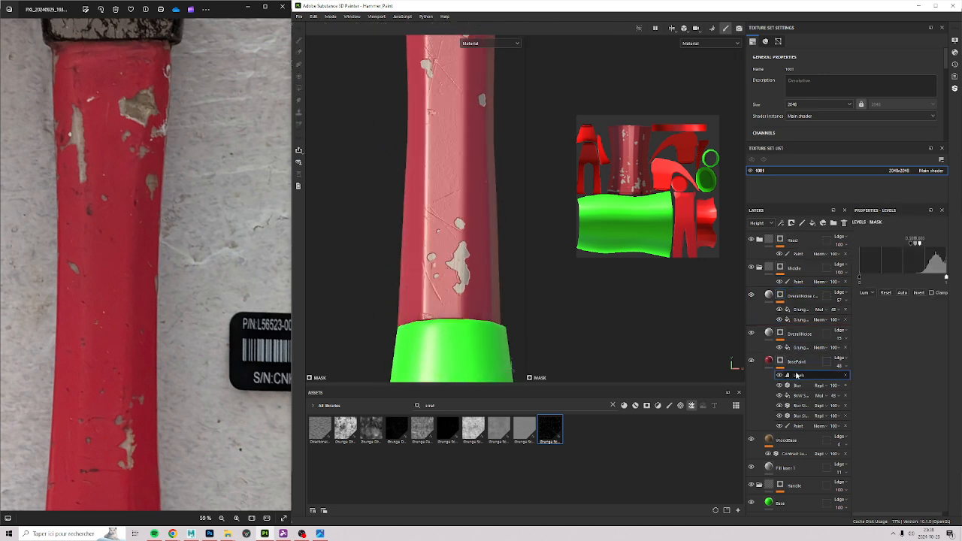
left_click(784, 368)
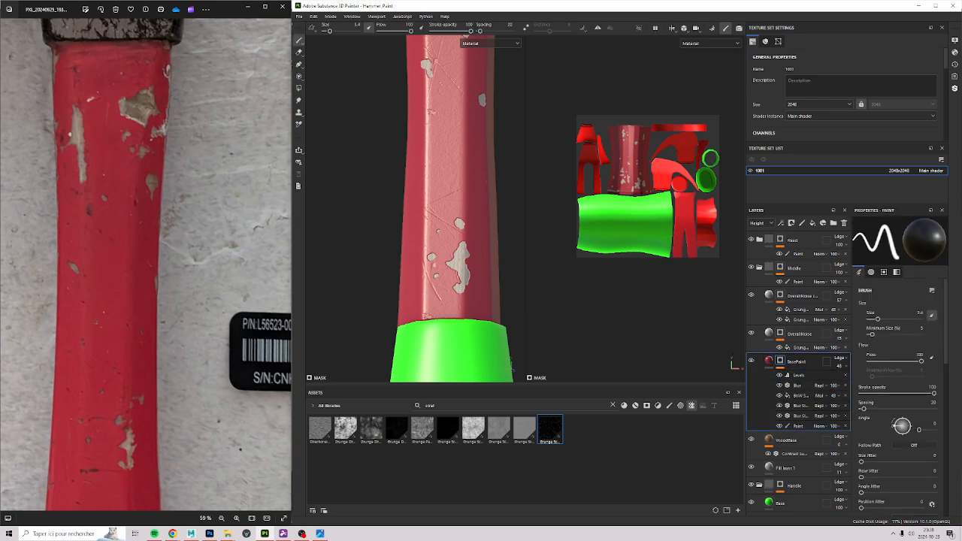
left_click_drag(182, 408, 176, 199)
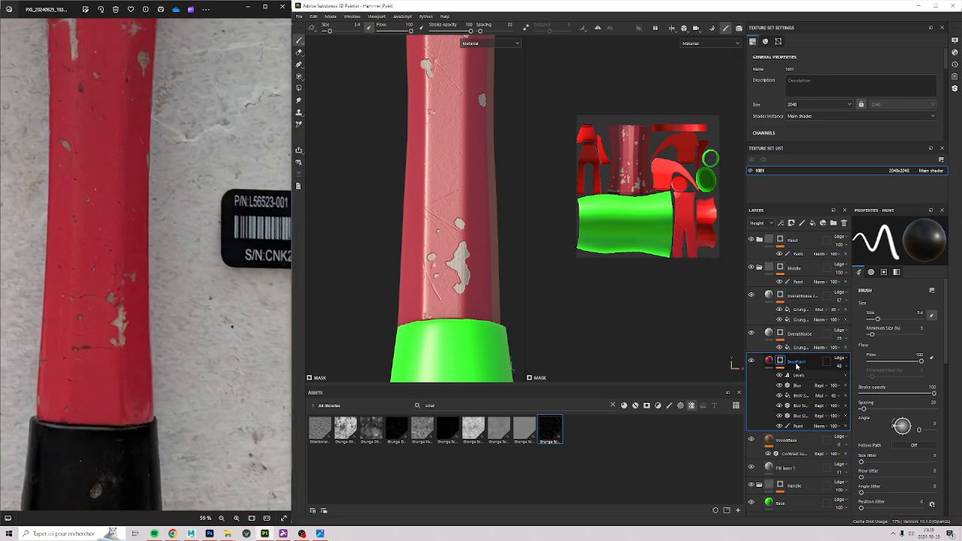
right_click(802, 367)
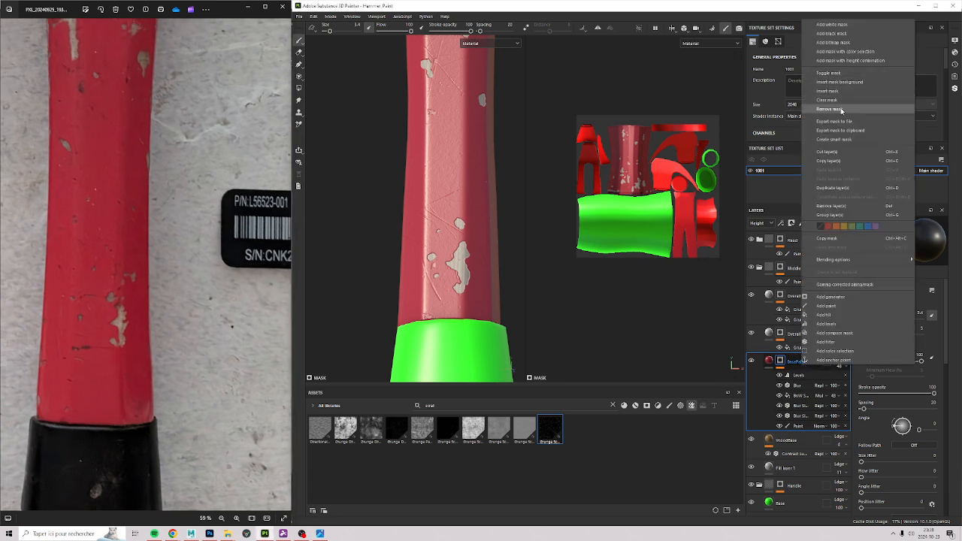
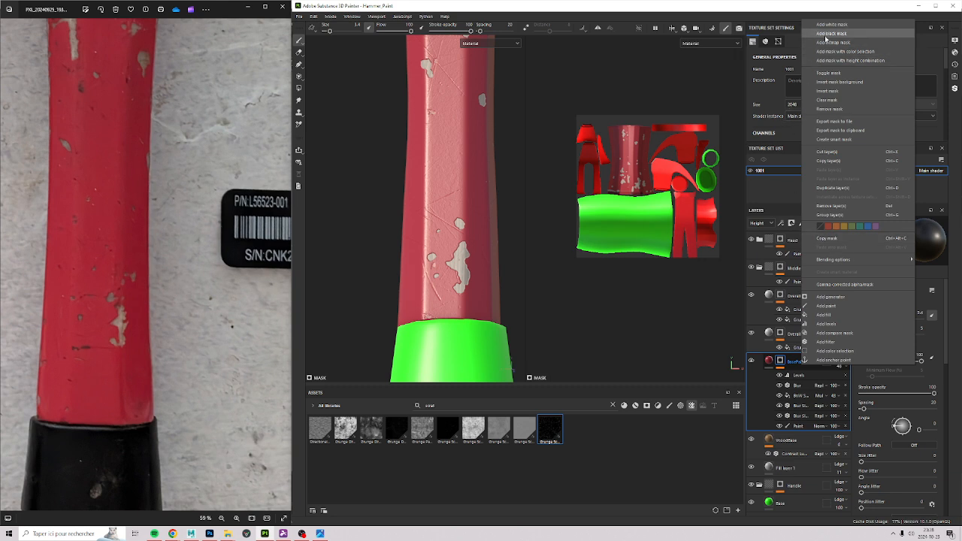
left_click(849, 240)
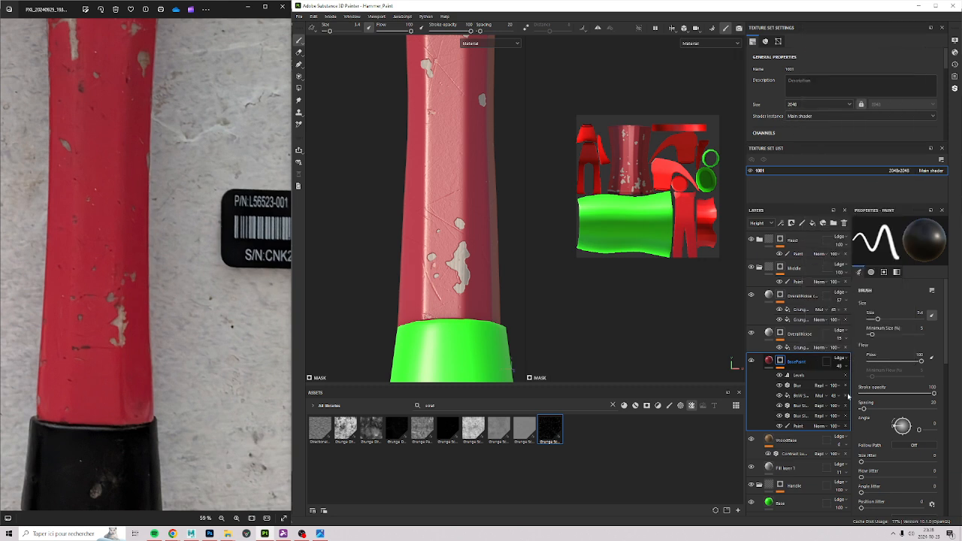
key("ctrl+d")
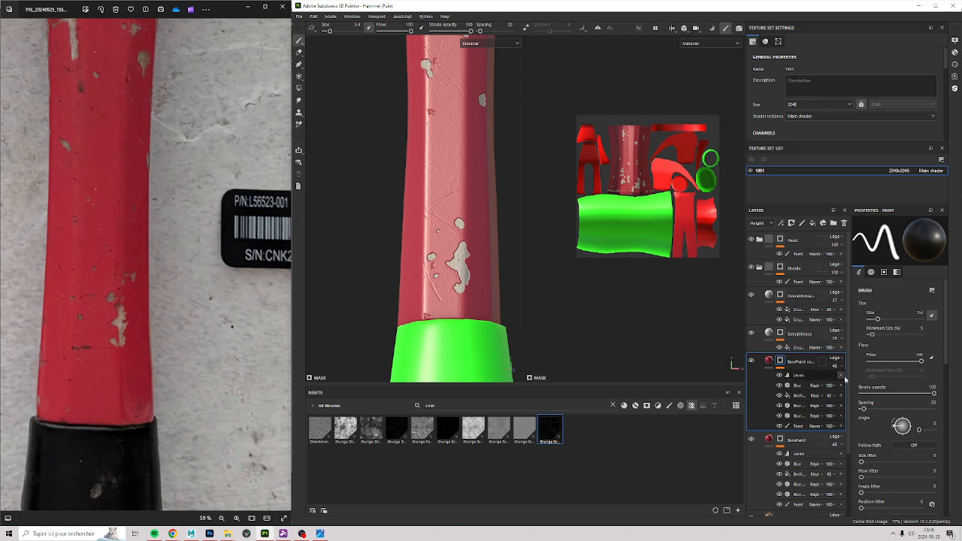
Delete all the mask effects of the duplicated BasePaint layer: levels, blurs, fill and paint.
left_click(841, 377)
left_click(842, 378)
left_click(842, 378)
left_click(841, 378)
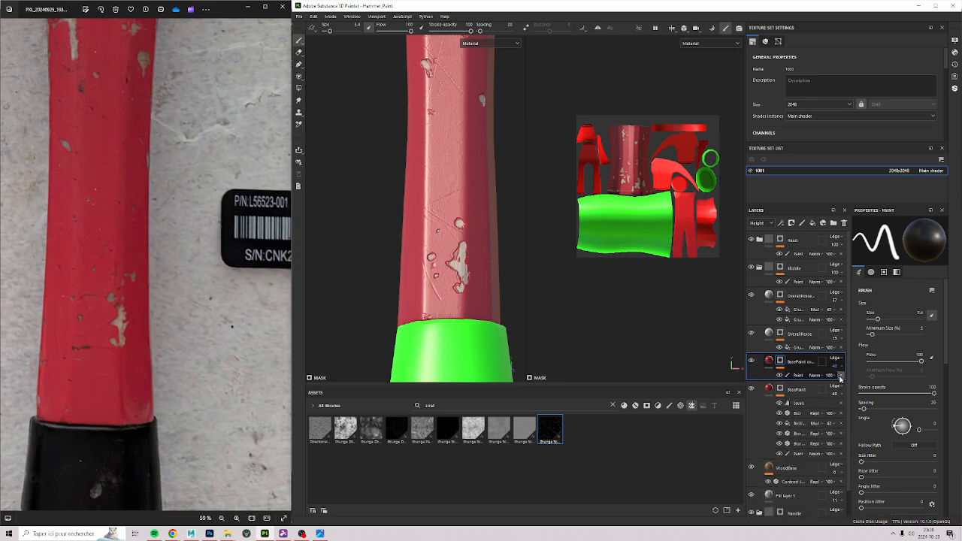
left_click(841, 376)
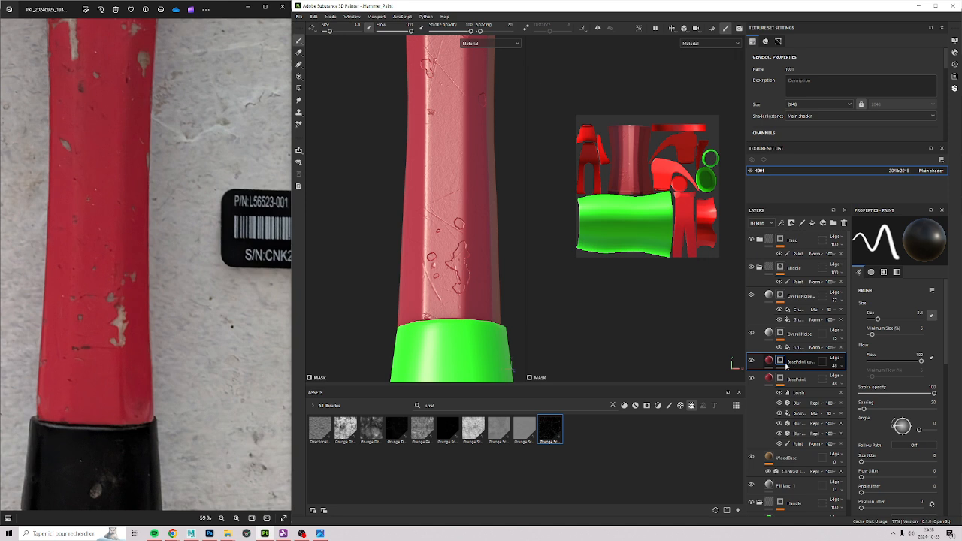
left_click(844, 224)
key("ctrl+z")
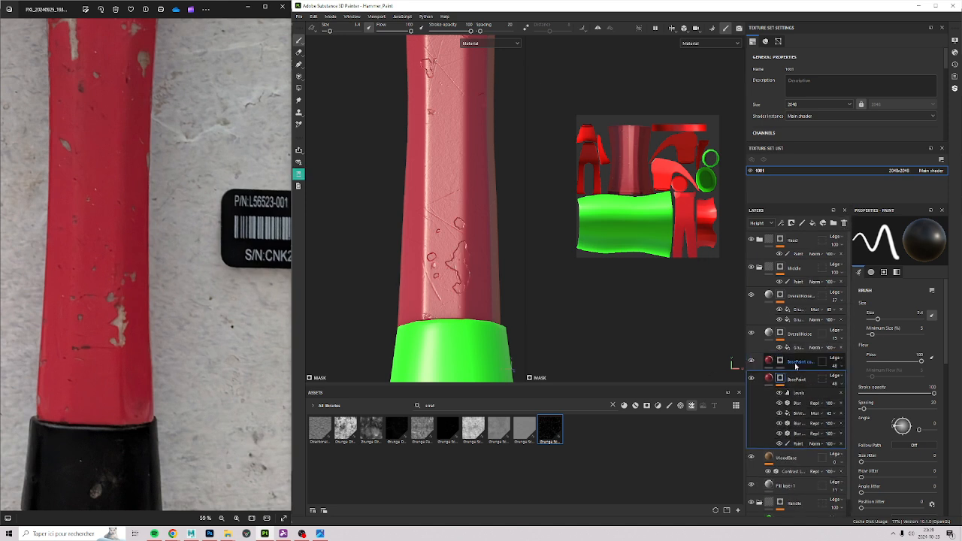
left_click(783, 364)
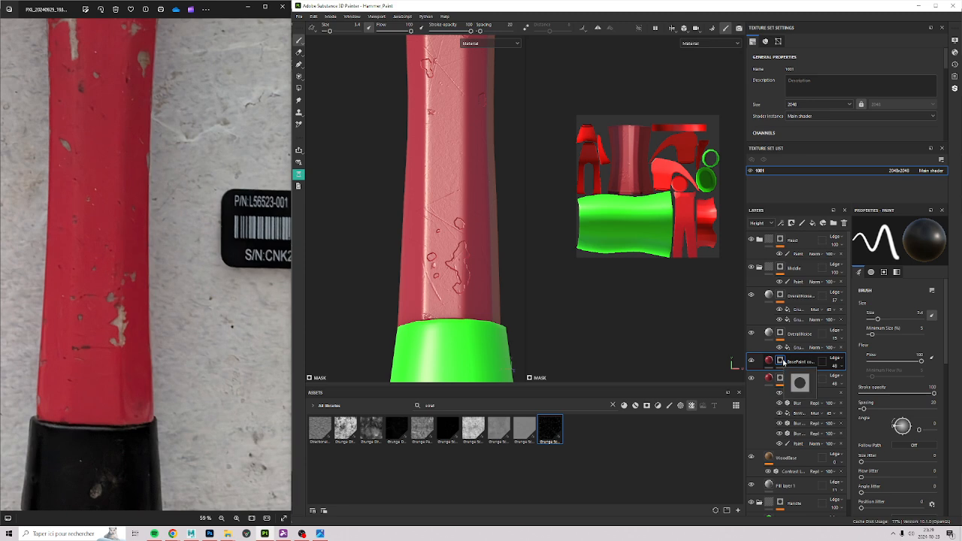
right_click(783, 362)
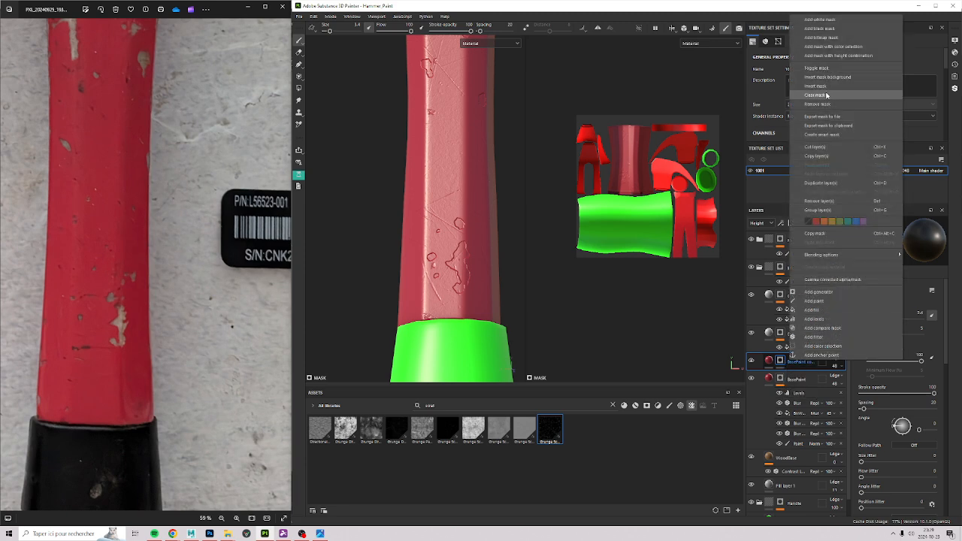
left_click(782, 364)
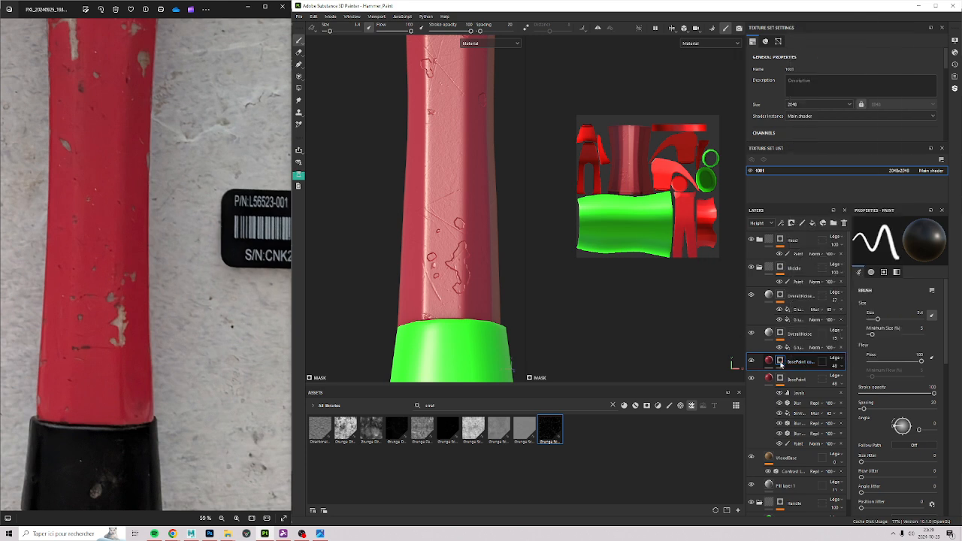
Change the duplicated BasePaint layer's base color to a darker red.
left_click(771, 362)
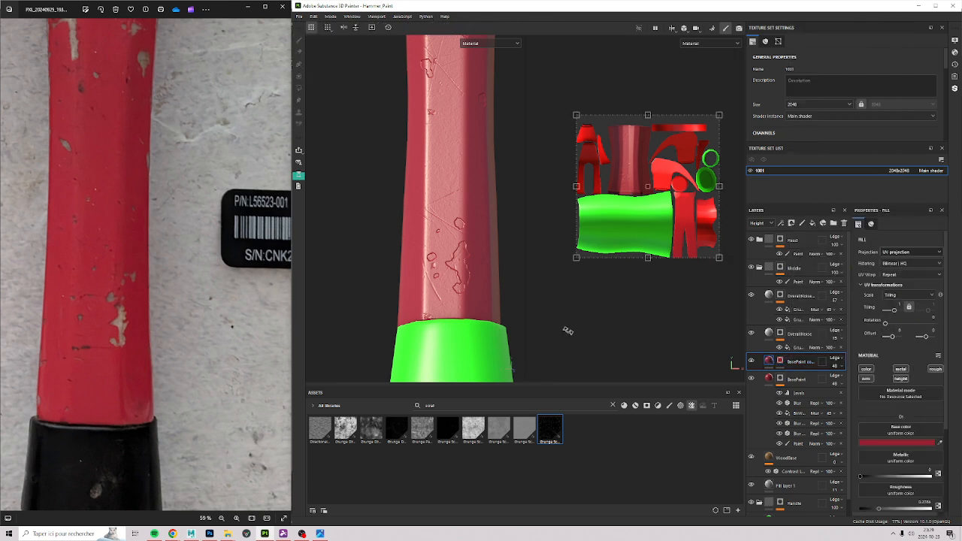
left_click(902, 437)
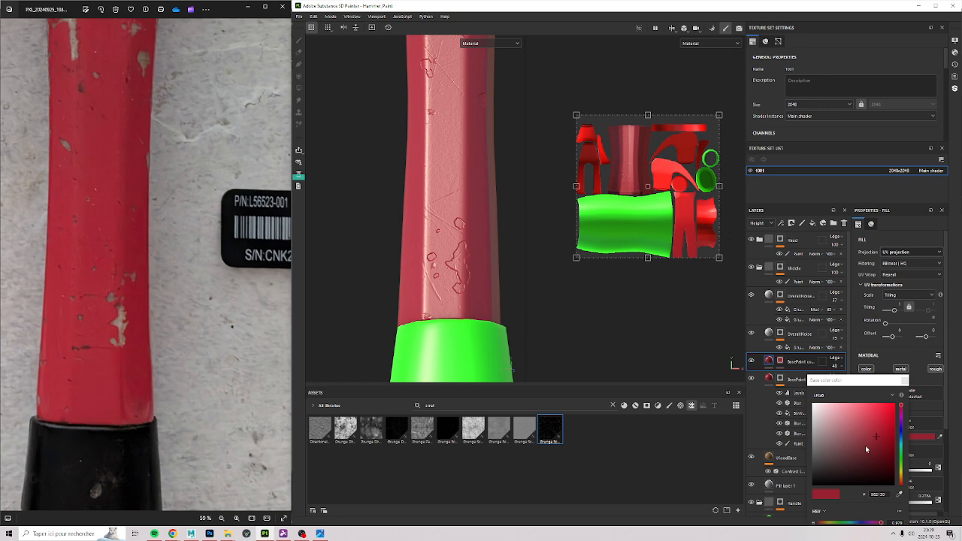
left_click(847, 429)
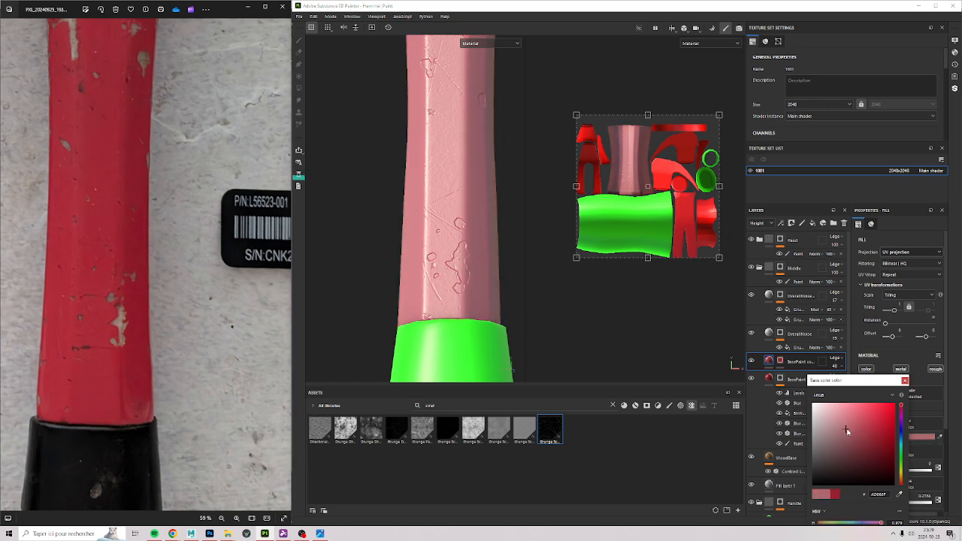
left_click_drag(847, 430, 851, 434)
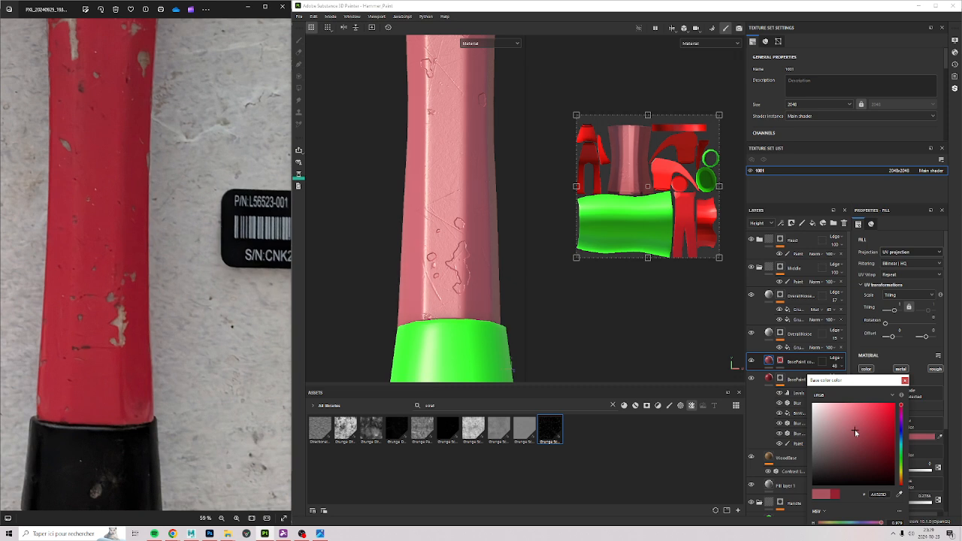
left_click(894, 453)
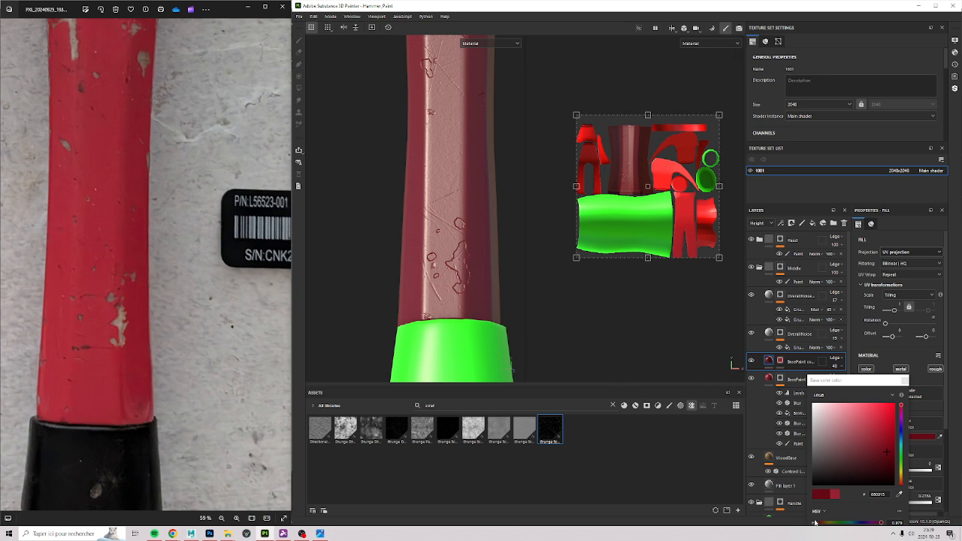
left_click(793, 364)
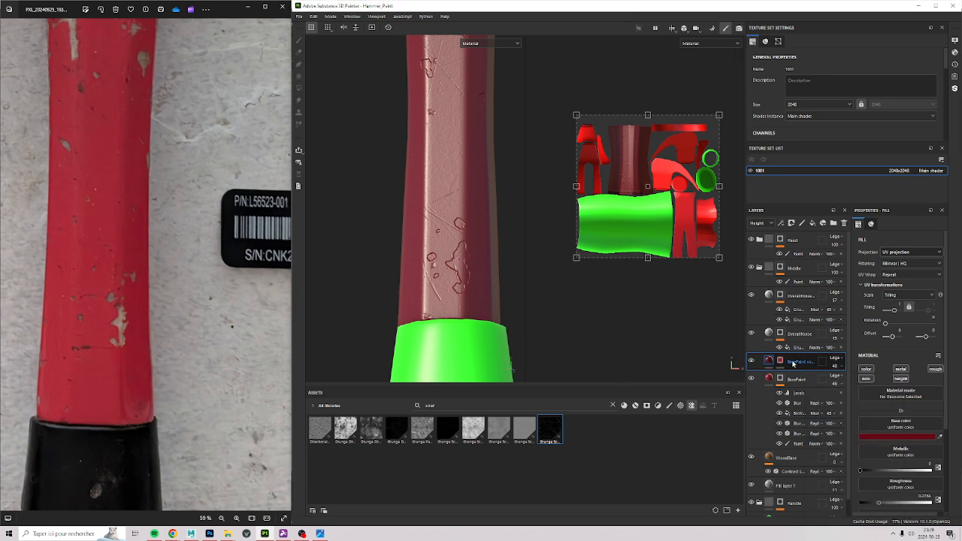
Search the assets for grunge maps and add a fill with Grunge Galvanic Large to the duplicated paint layer's mask.
key("1")
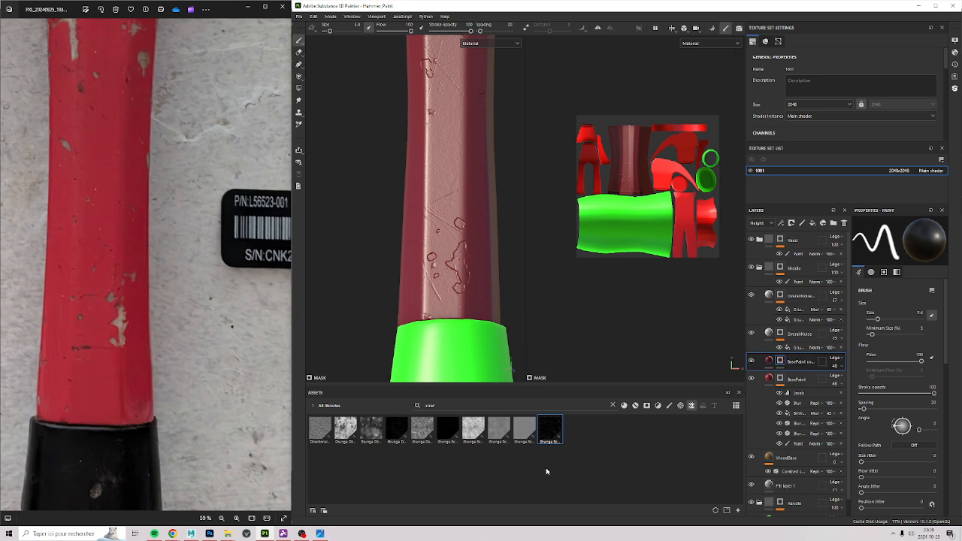
left_click(508, 409)
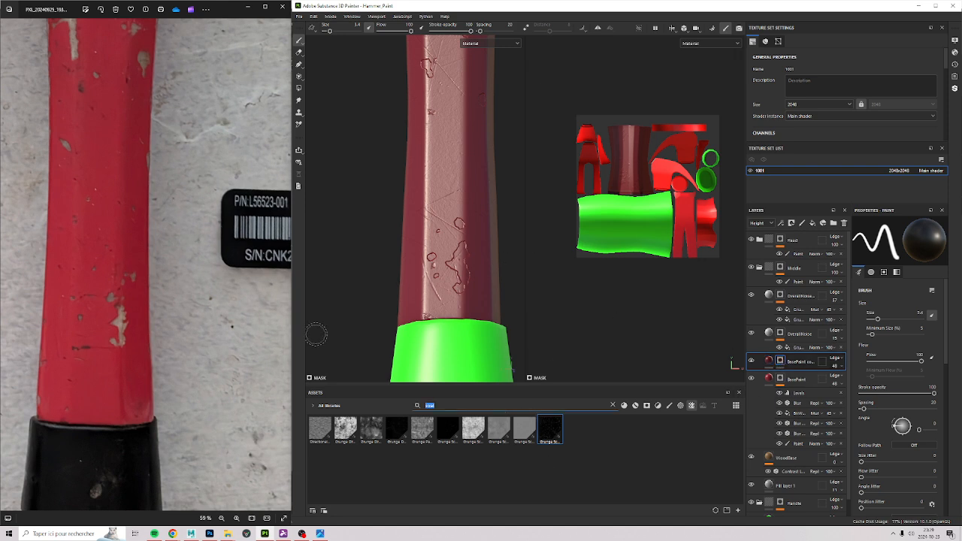
type("gr")
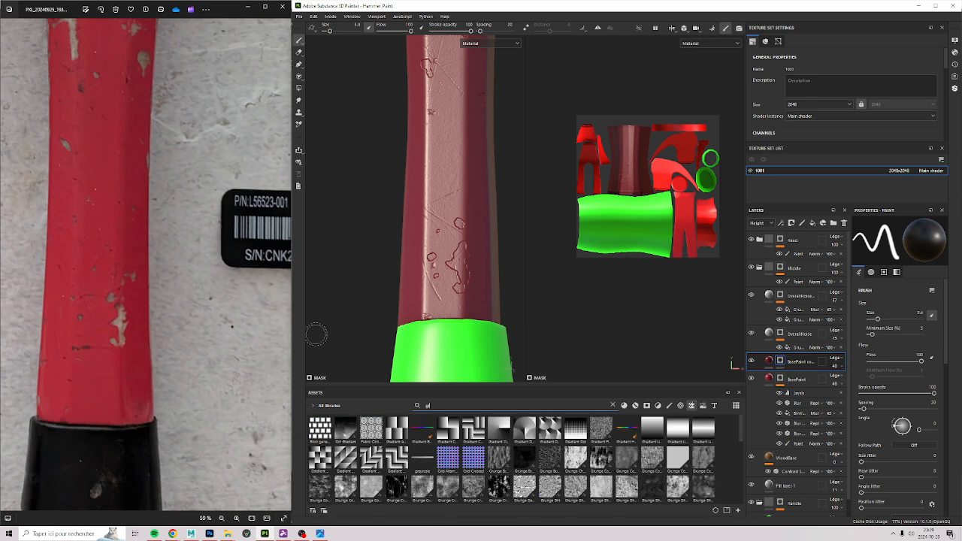
type("ung")
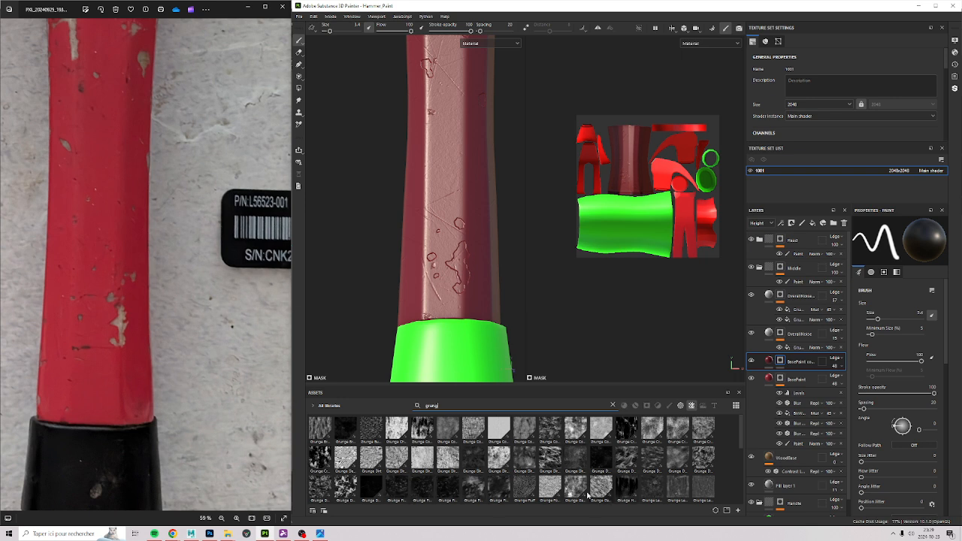
left_click_drag(579, 494, 479, 472)
left_click(784, 226)
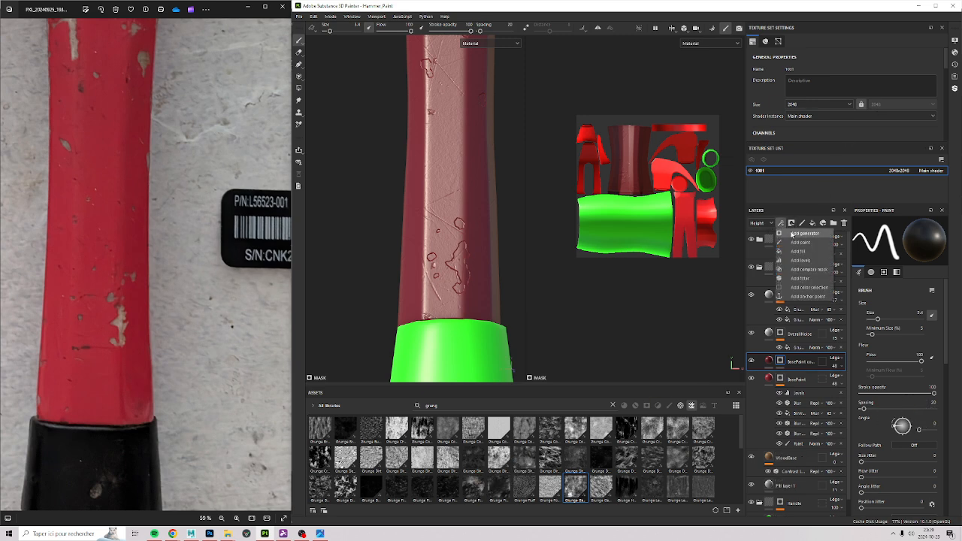
left_click(801, 249)
left_click_drag(573, 500, 902, 376)
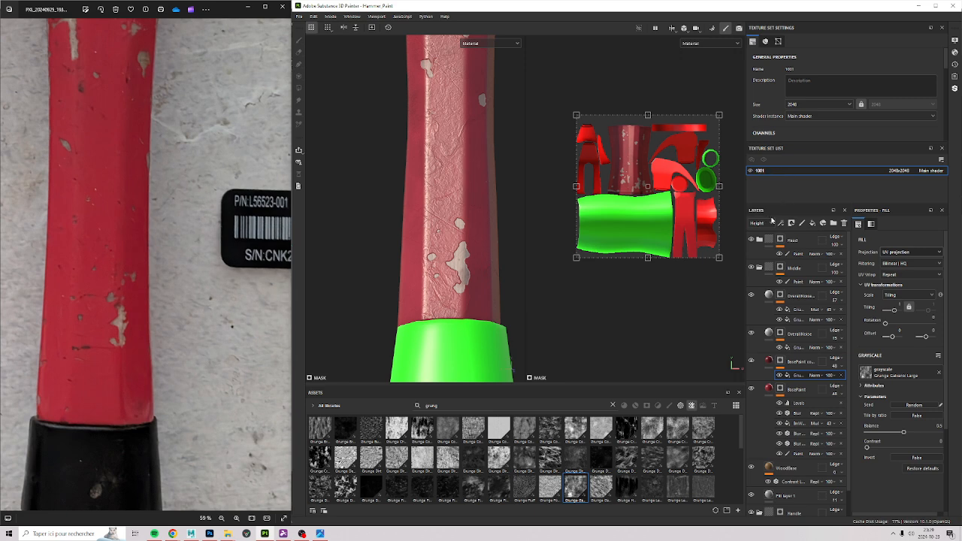
Raise the duplicated BasePaint layer's height opacity to 100.
left_click(839, 367)
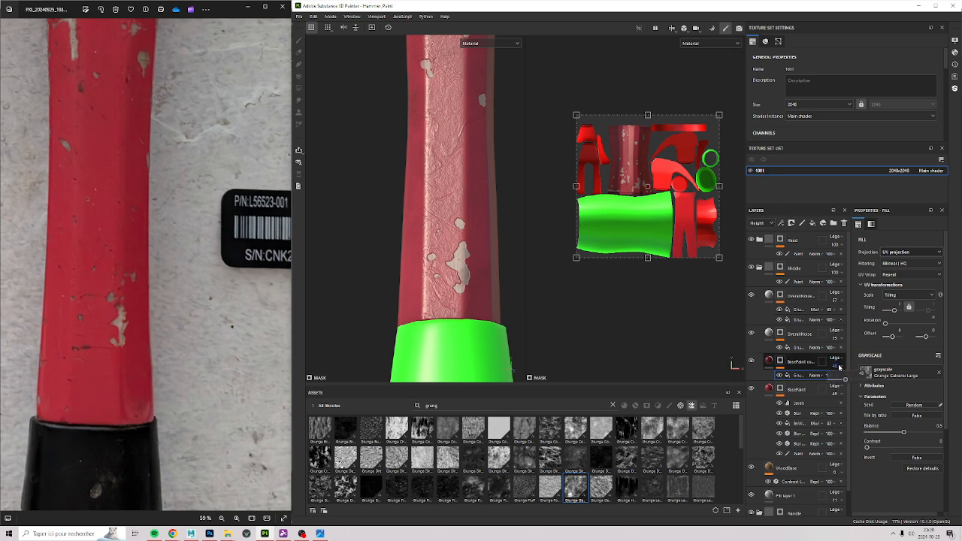
left_click_drag(843, 380, 949, 382)
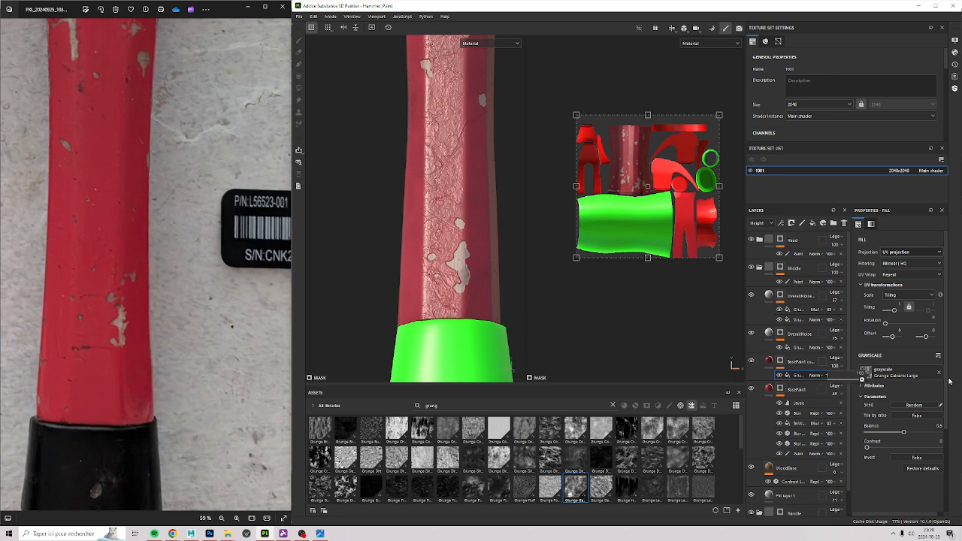
left_click(840, 366)
Leave only the color channel enabled on the duplicated BasePaint layer and check the shaft from another angle.
left_click(768, 362)
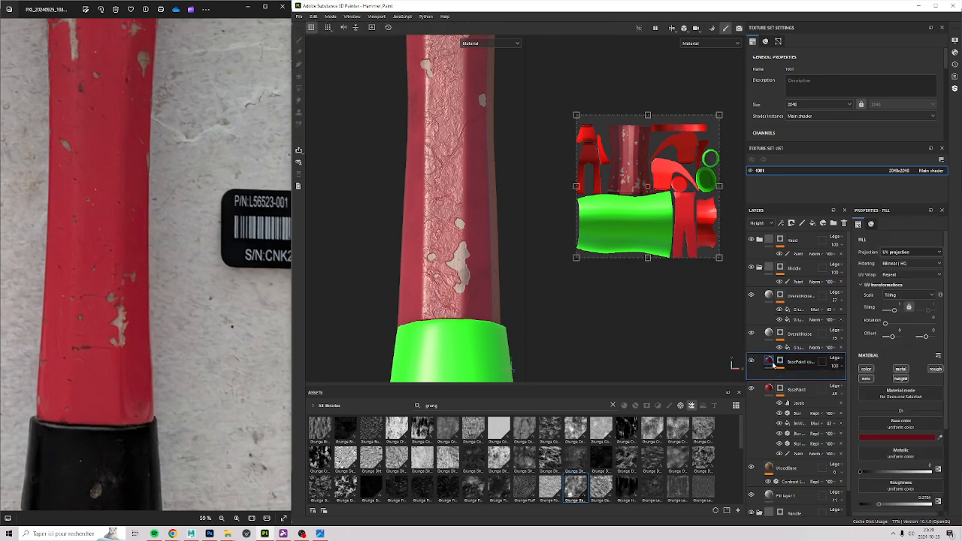
left_click(870, 372, "alt")
right_click_drag(387, 242, 428, 259, "alt")
left_click_drag(429, 259, 400, 269, "alt")
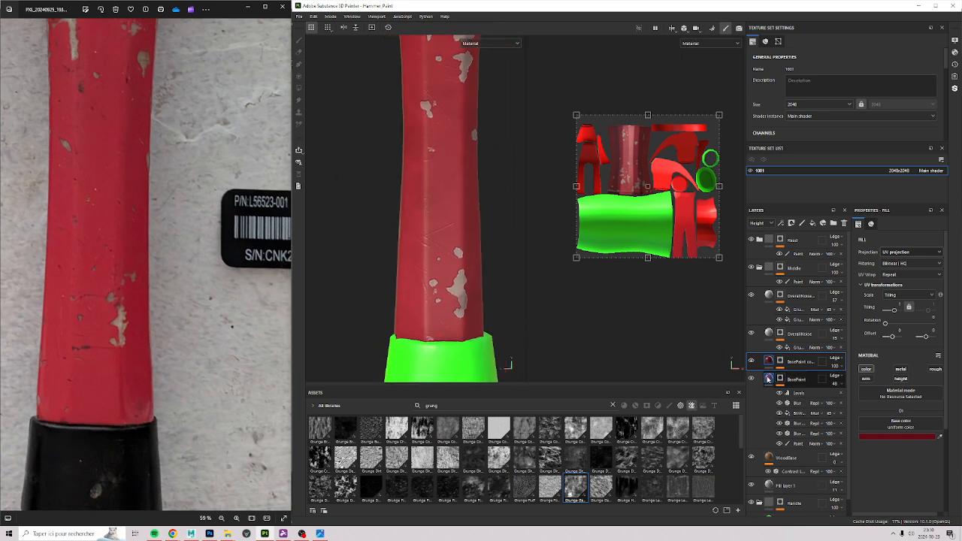
Enlarge the Grunge Galvanic Large mask pattern to a tiling of about 0.38 and check it around the shaft.
left_click(781, 362)
right_click_drag(479, 254, 430, 260, "alt")
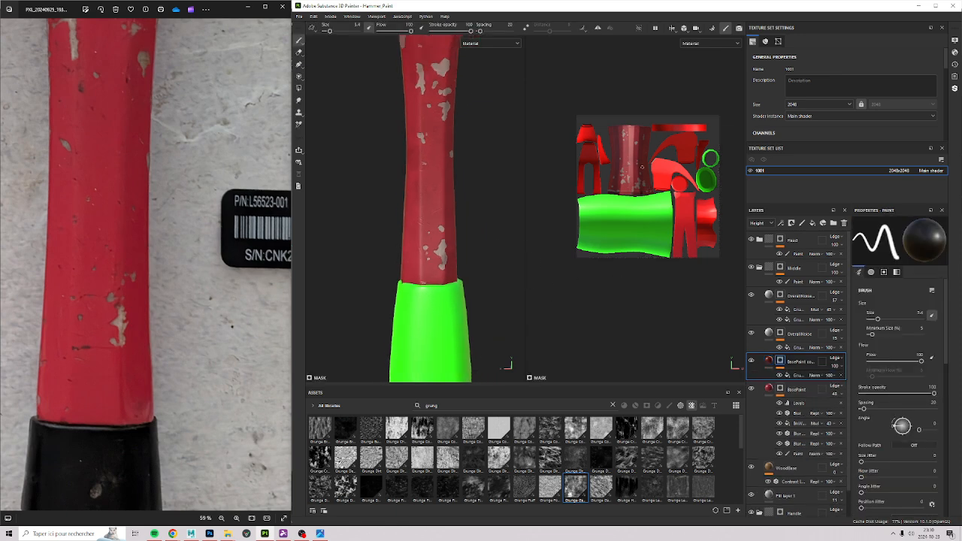
scroll(642, 166, "down", 2)
left_click(789, 375)
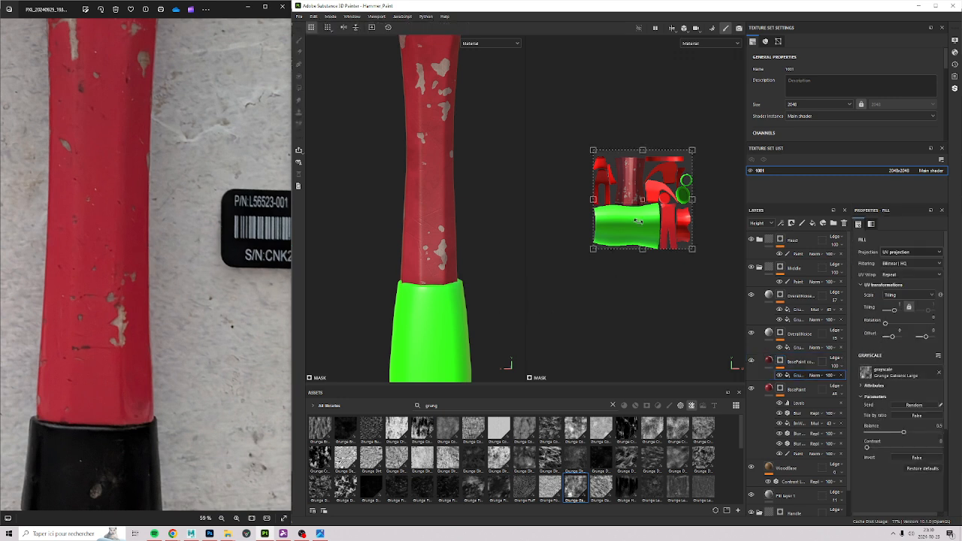
left_click_drag(594, 150, 517, 90)
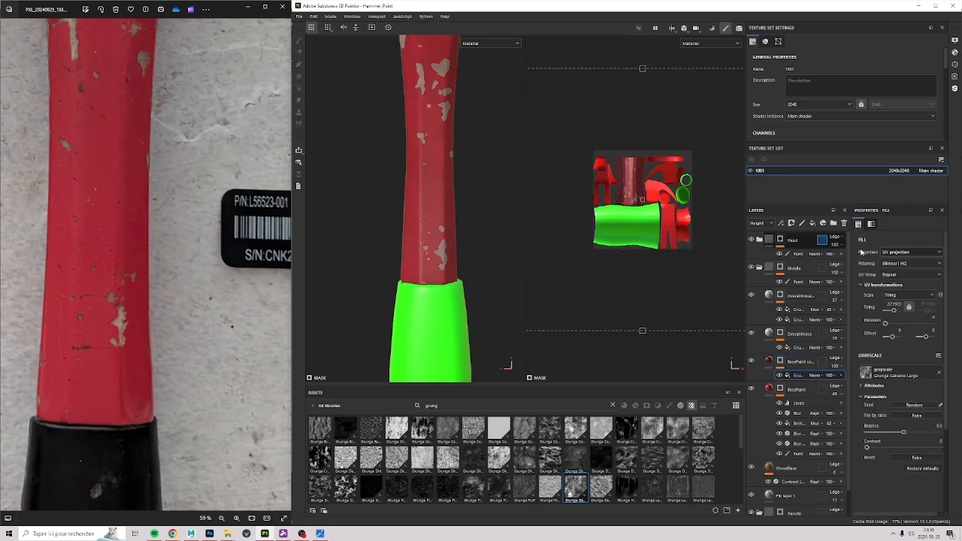
left_click(905, 253)
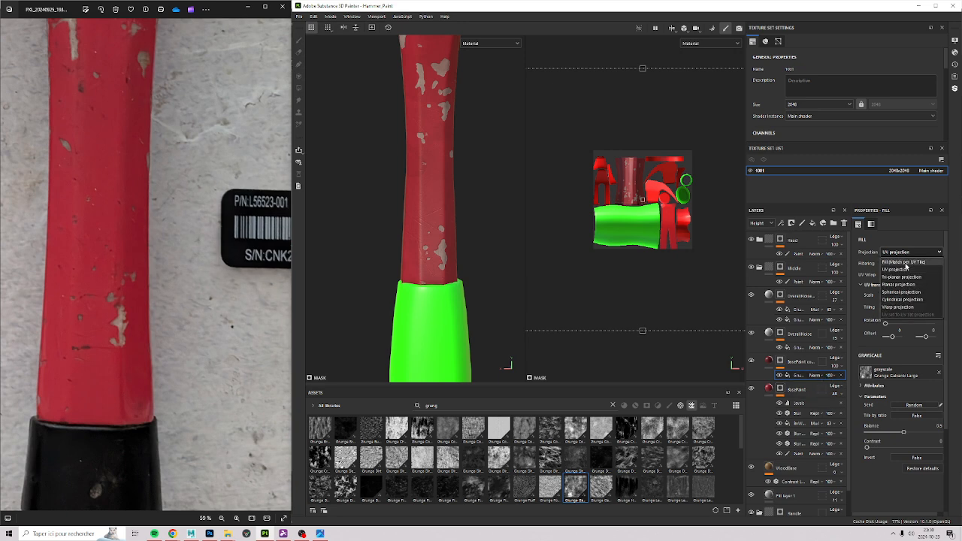
left_click_drag(442, 217, 529, 208, "alt")
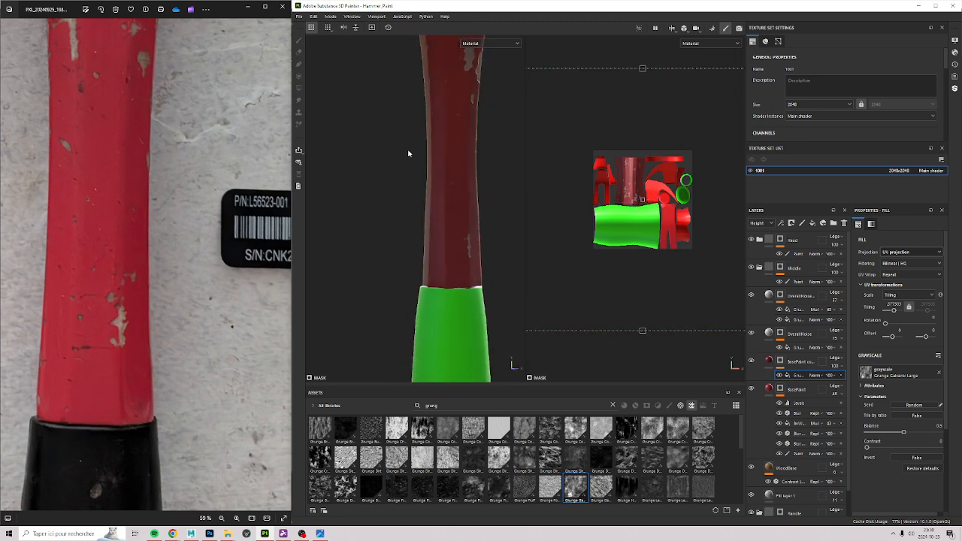
Switch the Grunge Galvanic Large mask fill to tri-planar projection and check the pattern around the shaft.
left_click(926, 253)
left_click(908, 279)
left_click_drag(339, 225, 429, 239, "alt")
scroll(443, 271, "up", 5)
left_click_drag(441, 303, 426, 249, "alt")
right_click_drag(426, 249, 414, 289, "alt")
left_click_drag(429, 298, 441, 302, "alt")
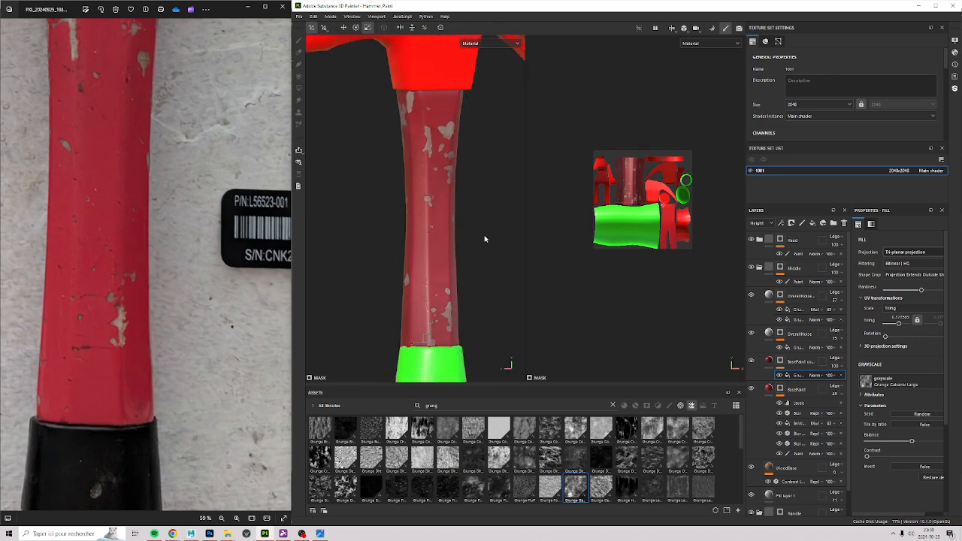
right_click_drag(486, 238, 404, 282, "alt")
left_click_drag(403, 281, 441, 288, "alt")
right_click_drag(441, 288, 447, 231, "alt")
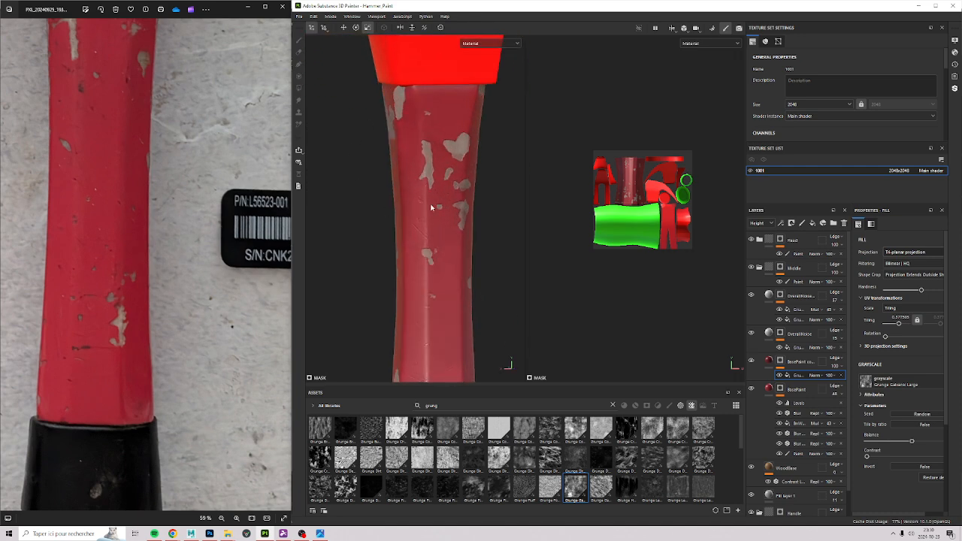
left_click_drag(432, 207, 473, 261, "alt")
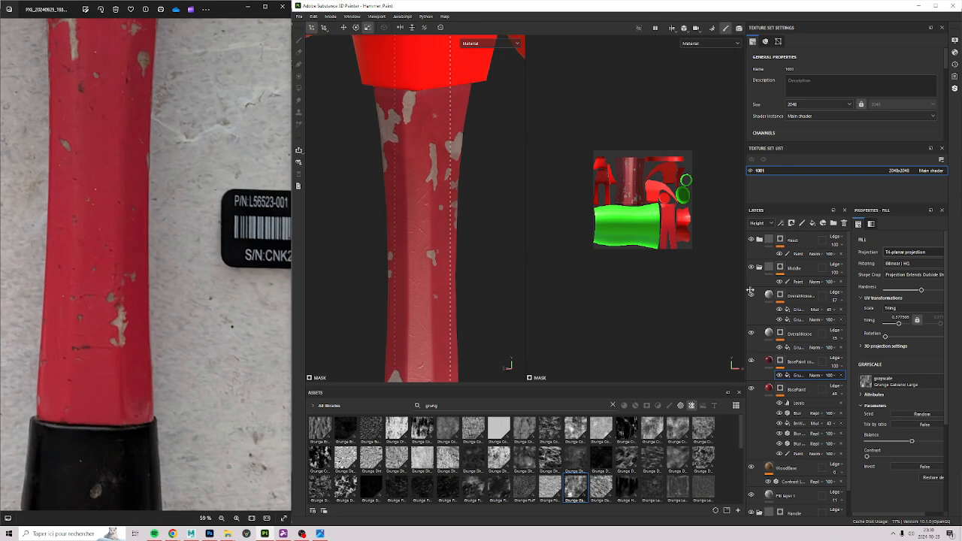
Add a Blur filter with intensity 0.21 to the duplicated BasePaint layer's mask and inspect the softened color variation.
left_click(779, 224)
left_click(812, 281)
left_click(893, 243)
left_click(865, 275)
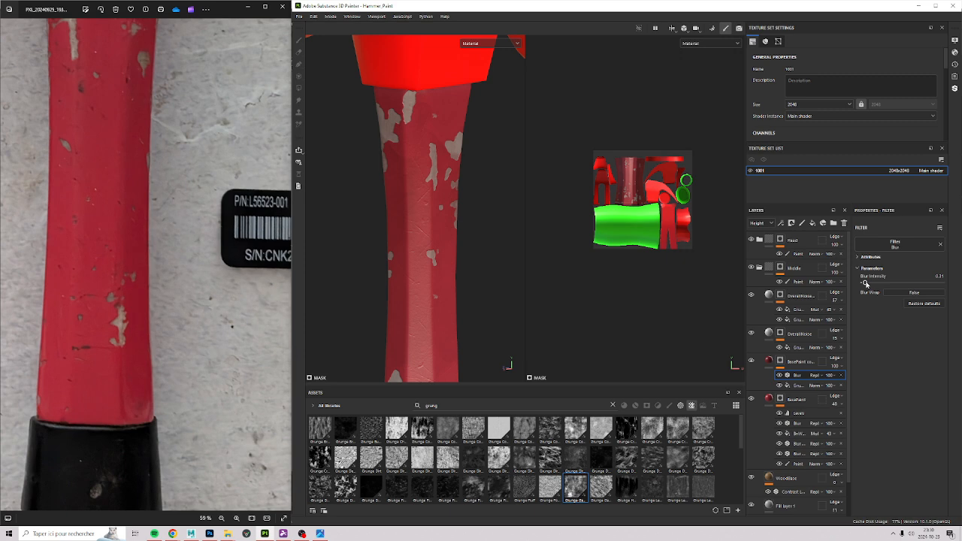
scroll(447, 263, "down", 2)
scroll(447, 264, "up", 1)
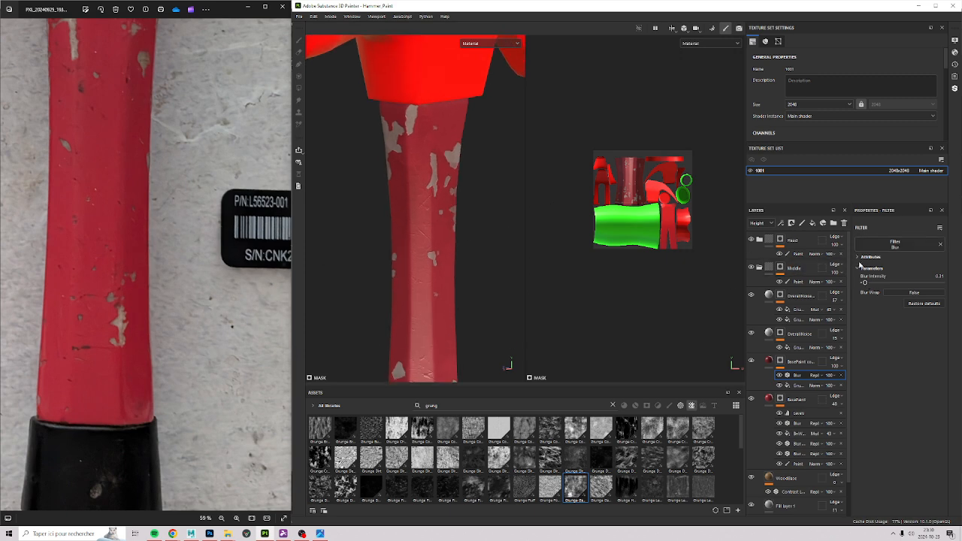
left_click_drag(372, 193, 405, 170, "alt")
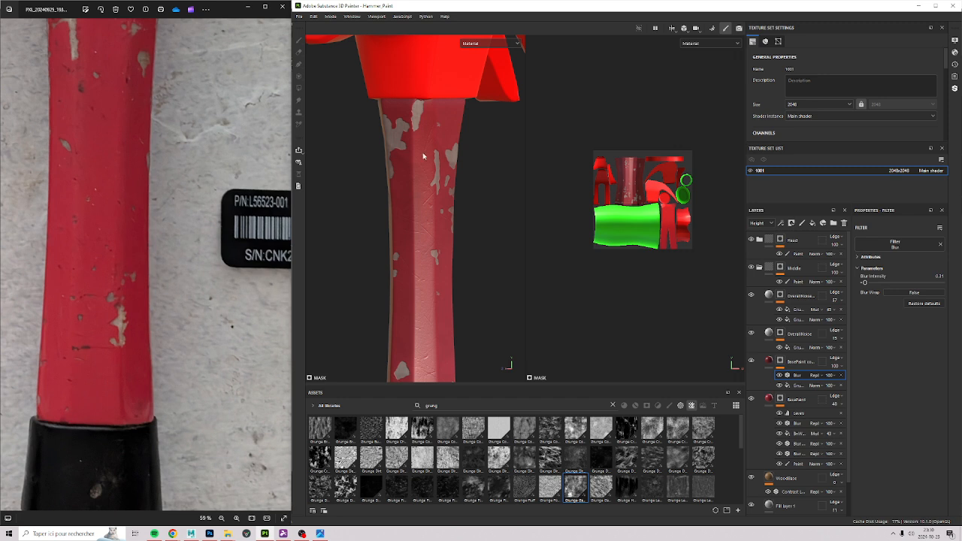
left_click_drag(436, 286, 399, 309, "alt")
middle_click_drag(418, 299, 400, 251, "alt")
scroll(399, 251, "up", 3)
middle_click_drag(420, 150, 393, 131, "alt")
scroll(383, 128, "up", 2)
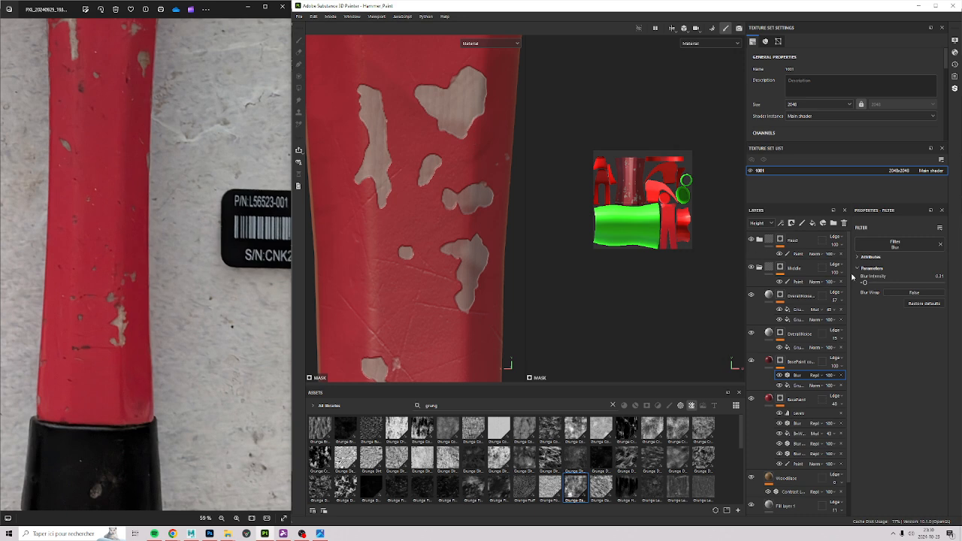
Copy the original BasePaint layer's mask after checking the paint chips up close.
left_click(797, 400)
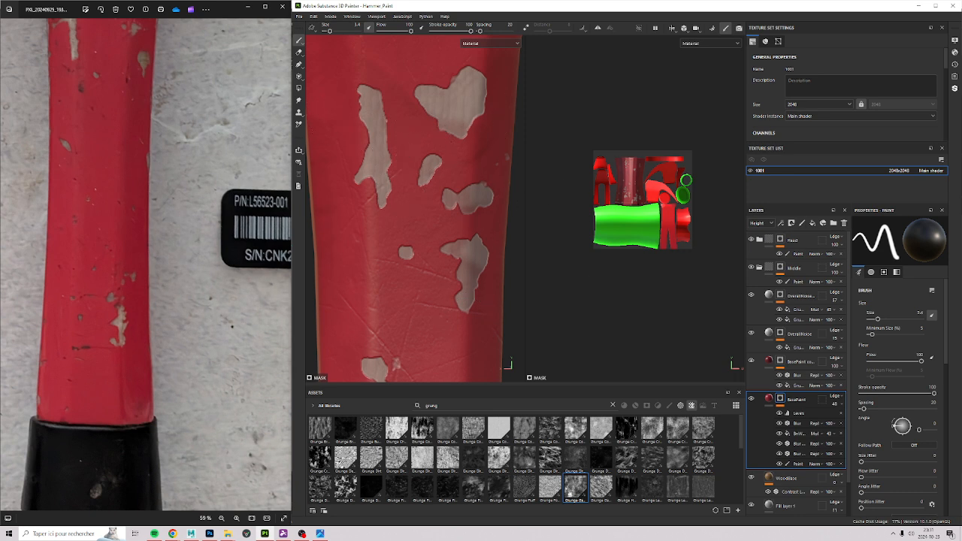
middle_click_drag(400, 122, 471, 174, "alt")
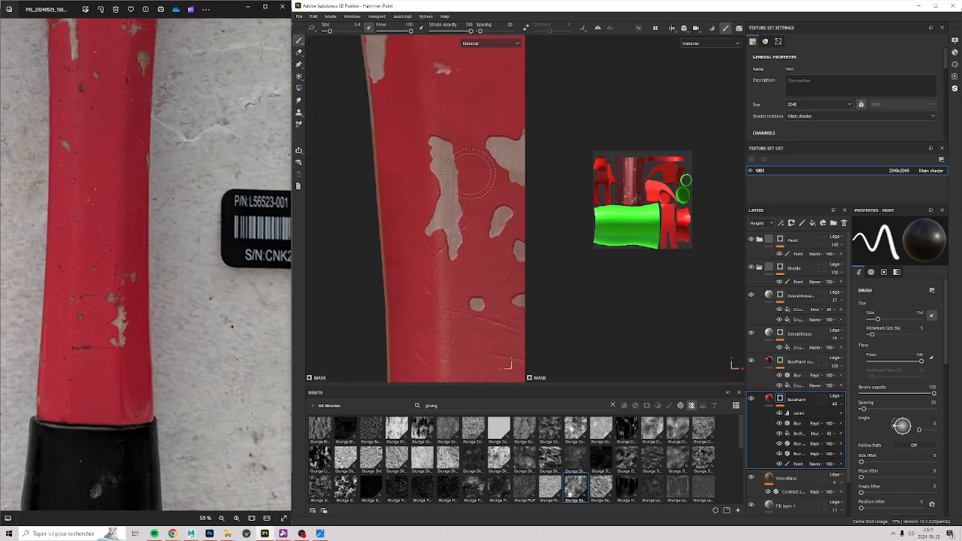
left_click_drag(399, 198, 444, 184, "alt")
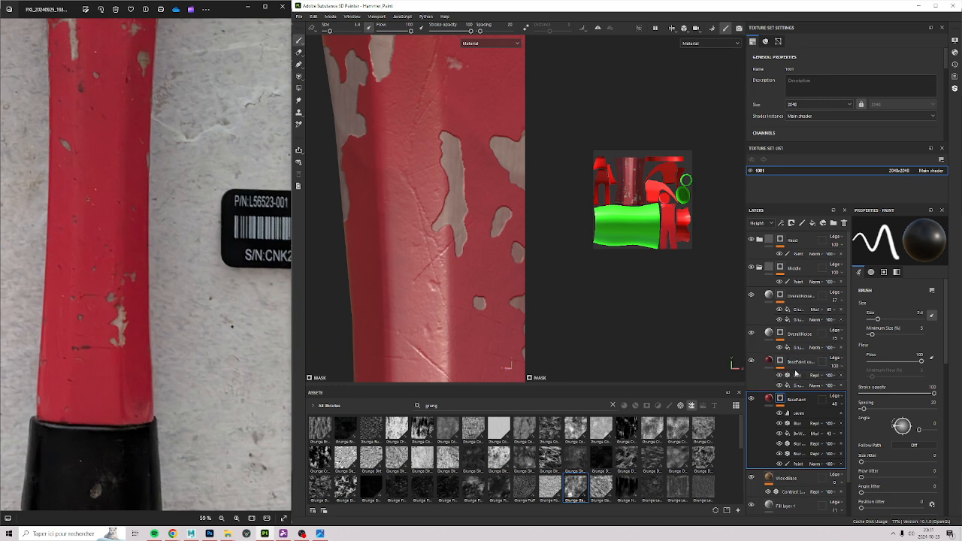
mouse_move(772, 397)
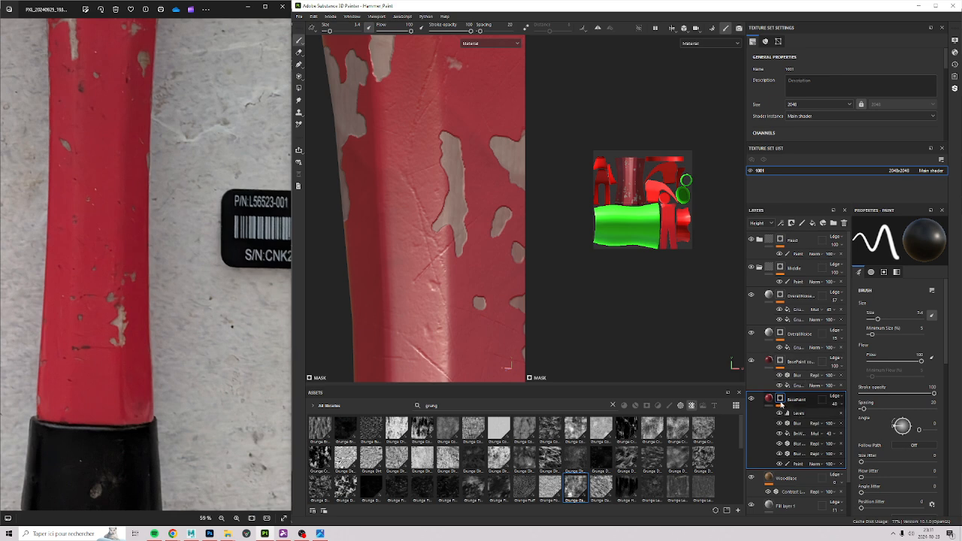
right_click(782, 404)
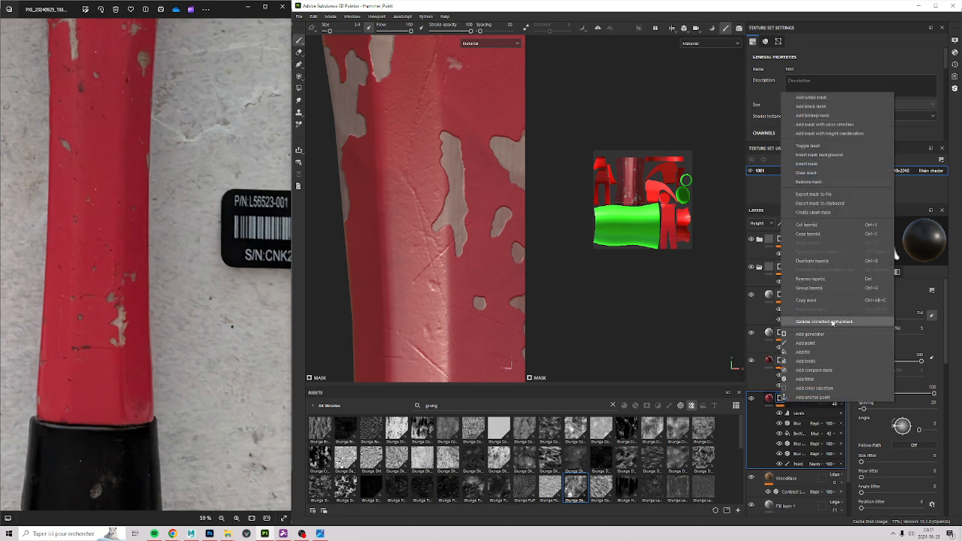
left_click(829, 302)
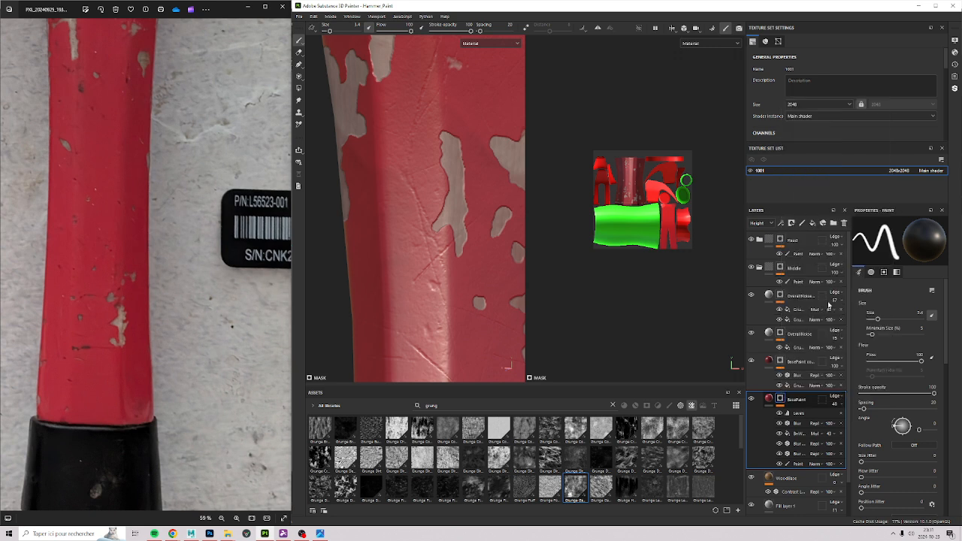
Group the BasePaint layer with its duplicate and name the group RedColorPaint.
left_click(793, 368)
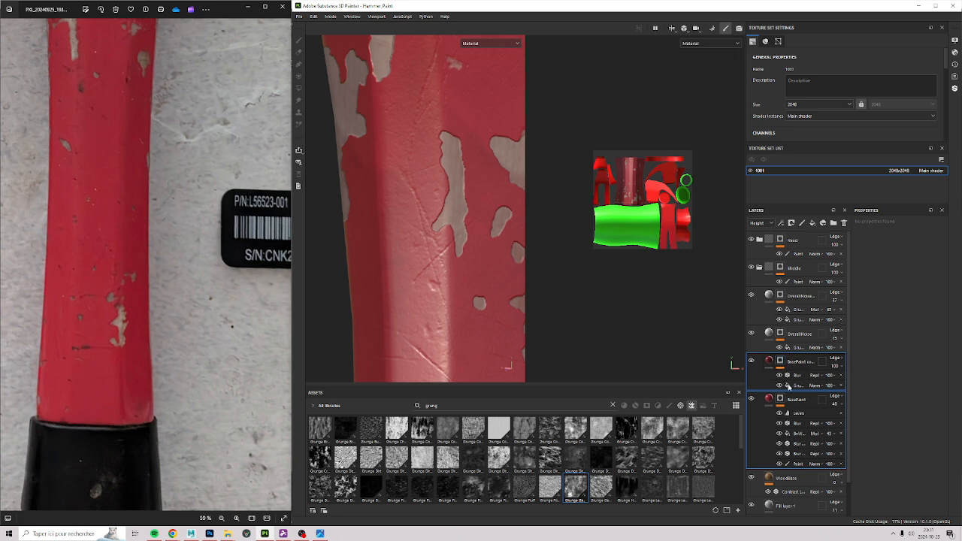
key("ctrl+g")
double_click(792, 364)
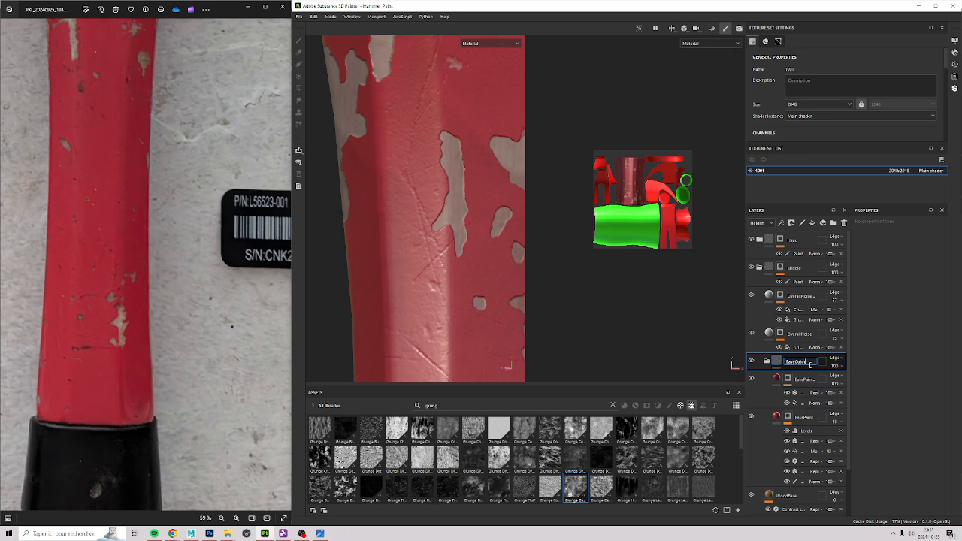
type("BaseColo")
key("ctrl+a")
type("RedColorPaint")
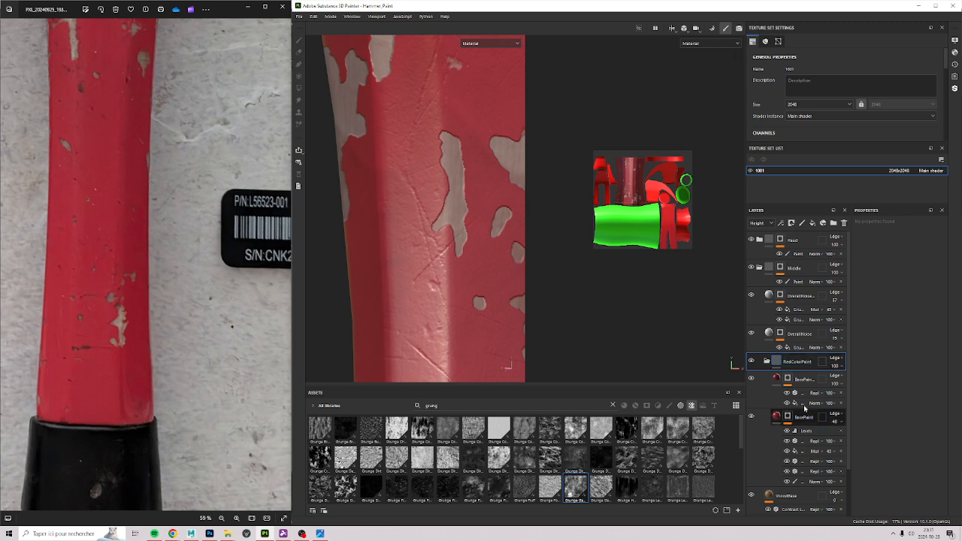
Paste the copied BasePaint mask onto the RedColorPaint group.
right_click(790, 367)
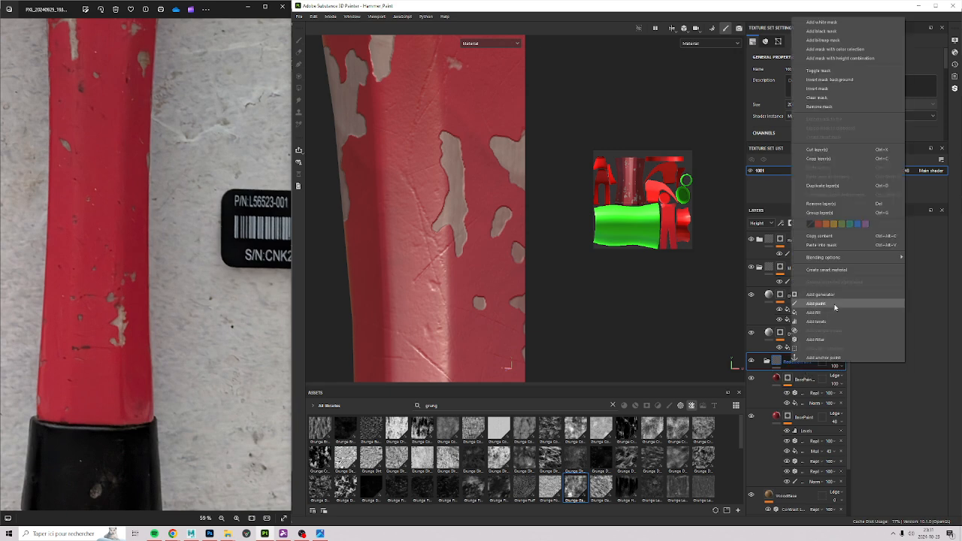
left_click(837, 245)
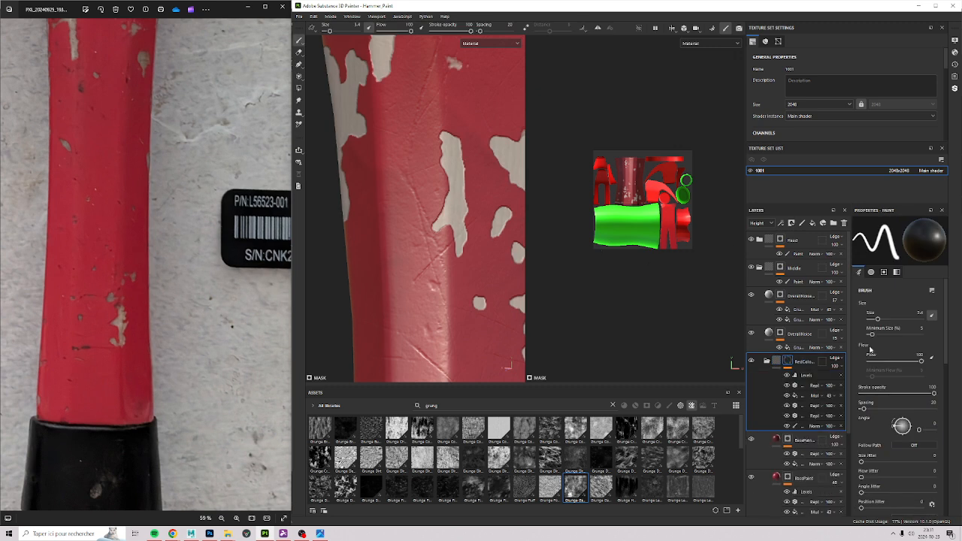
scroll(798, 448, "down", 1)
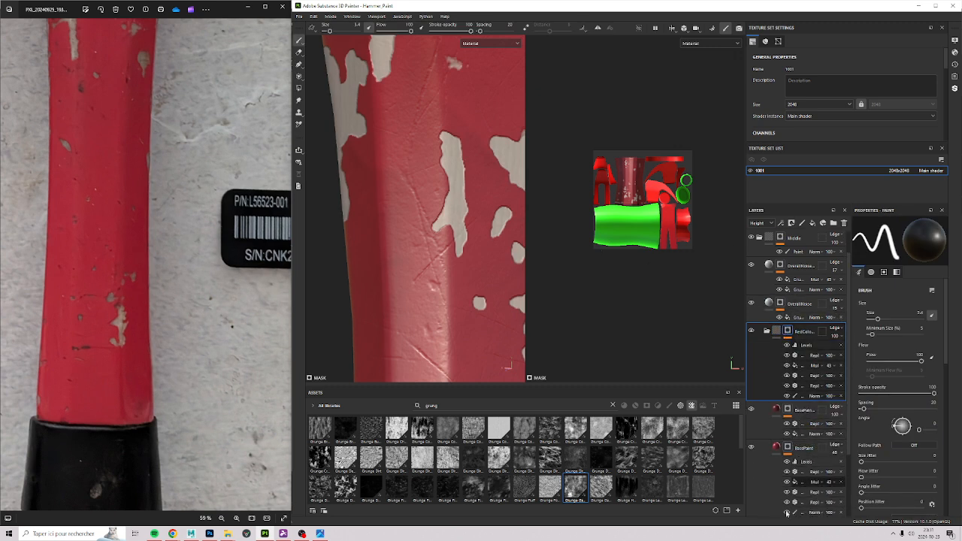
scroll(791, 471, "down", 1)
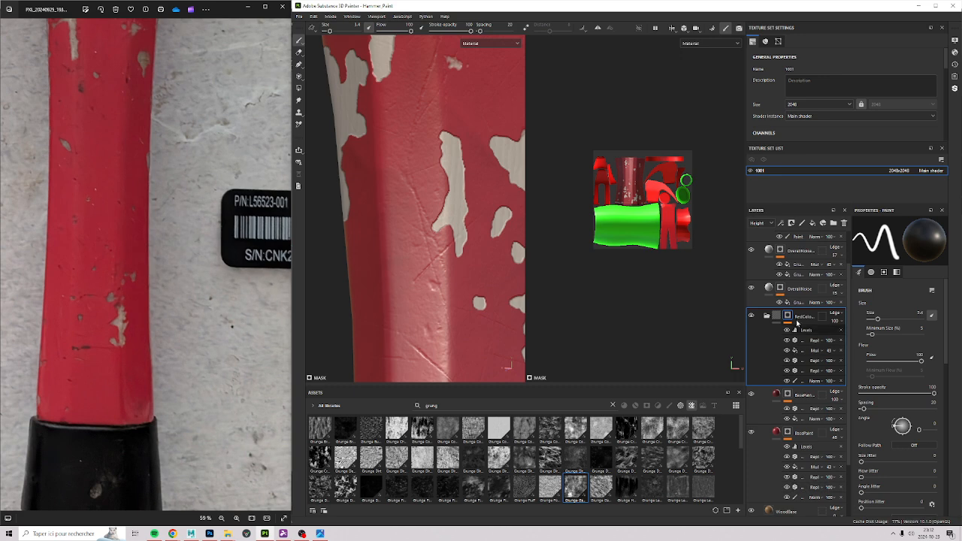
Remove the mask from the BasePaint layer inside the RedColorPaint group.
left_click(801, 435)
right_click(787, 436)
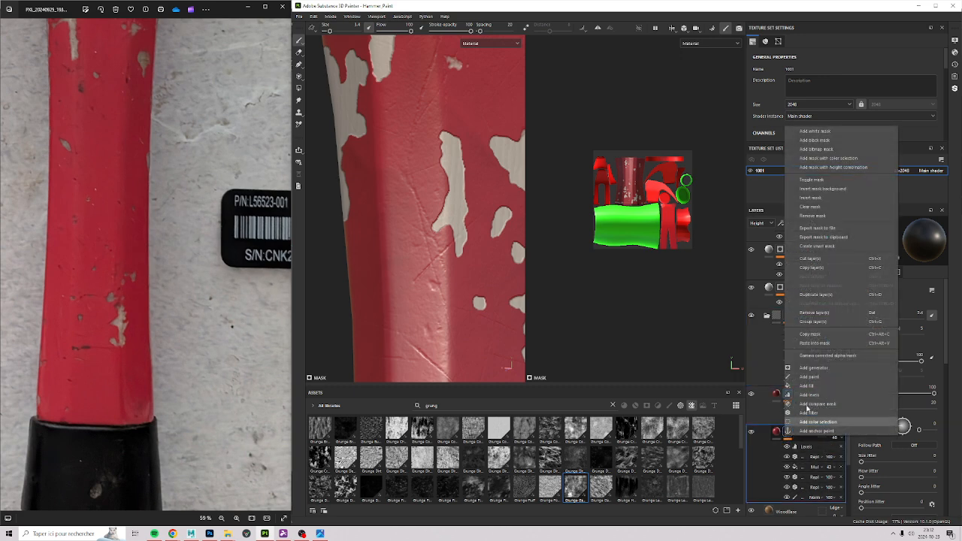
left_click(829, 216)
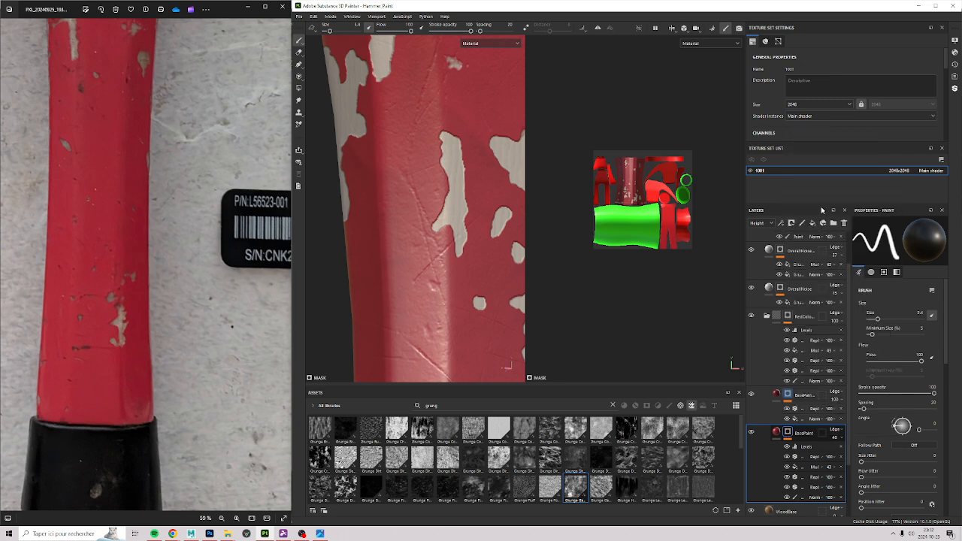
right_click(787, 434)
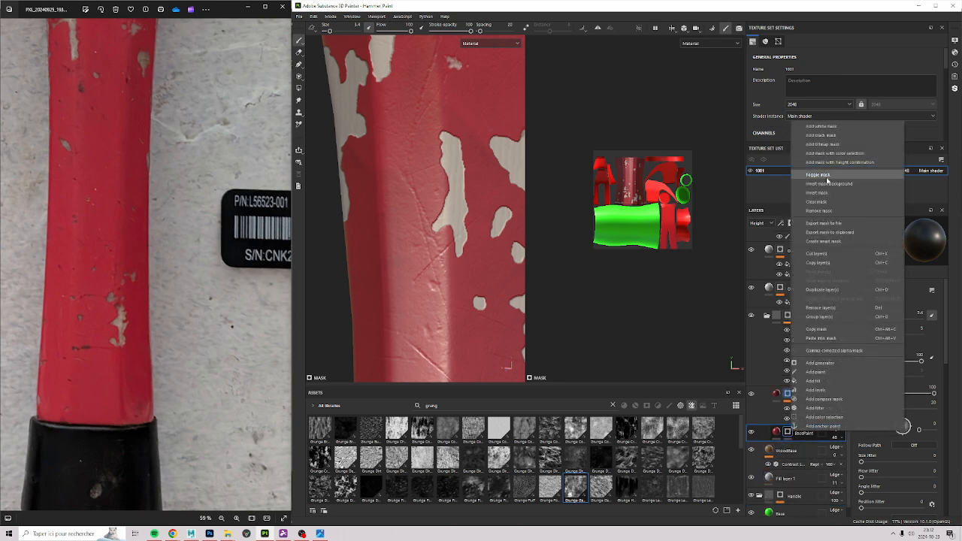
left_click(837, 211)
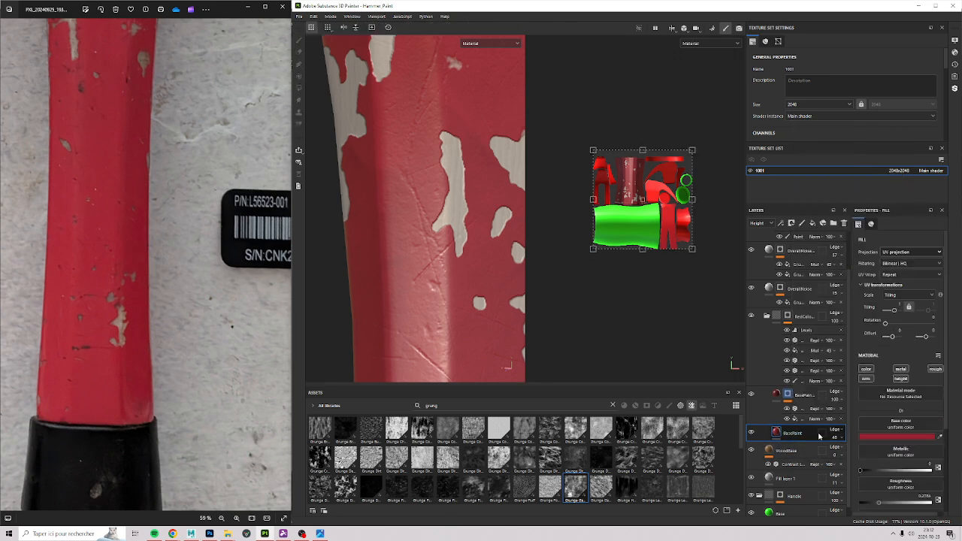
Compare the shaft color with the duplicated BasePaint layer hidden and shown.
left_click(789, 395)
left_click(752, 394)
left_click(751, 394)
left_click(752, 394)
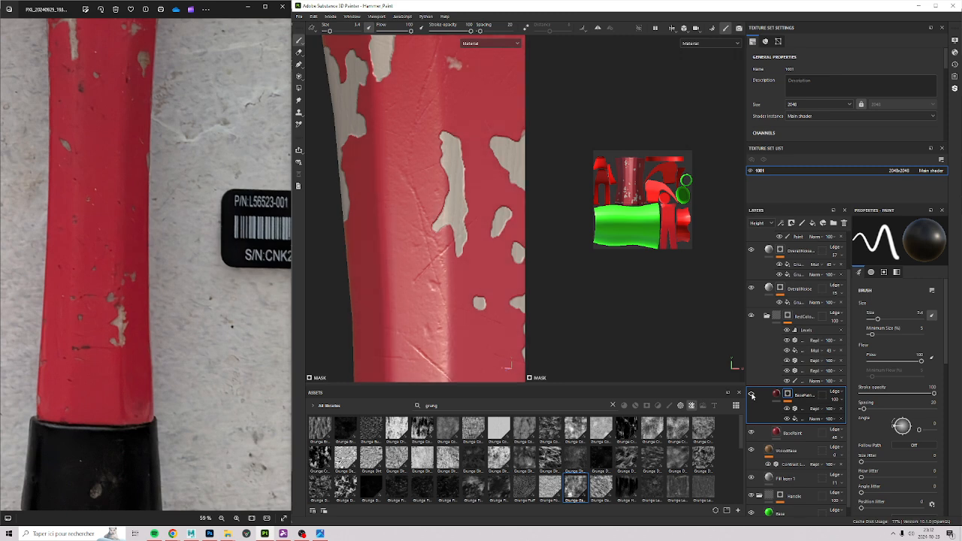
left_click(752, 395)
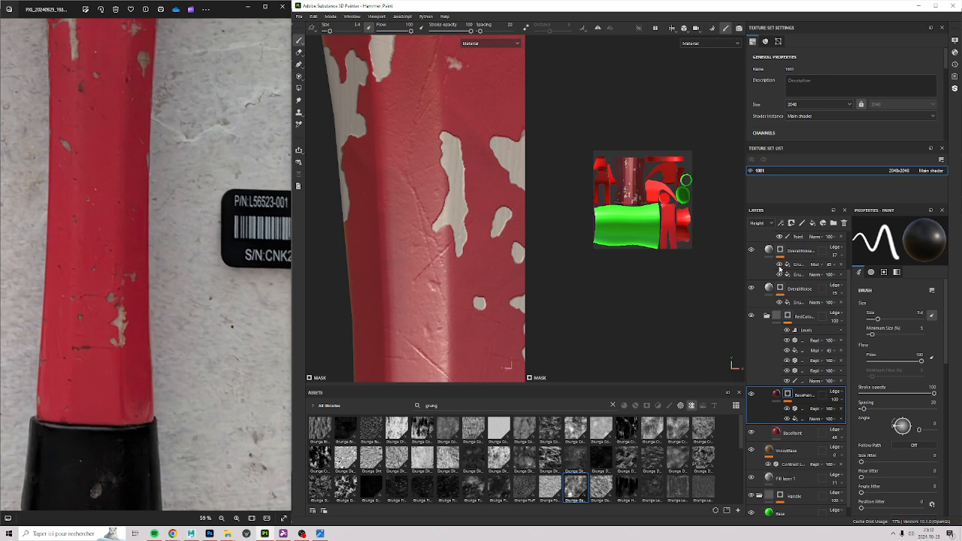
Inspect the paint chips along the whole shaft and preview the RedColorPaint group's mask on its own.
left_click(801, 317)
scroll(426, 301, "down", 6)
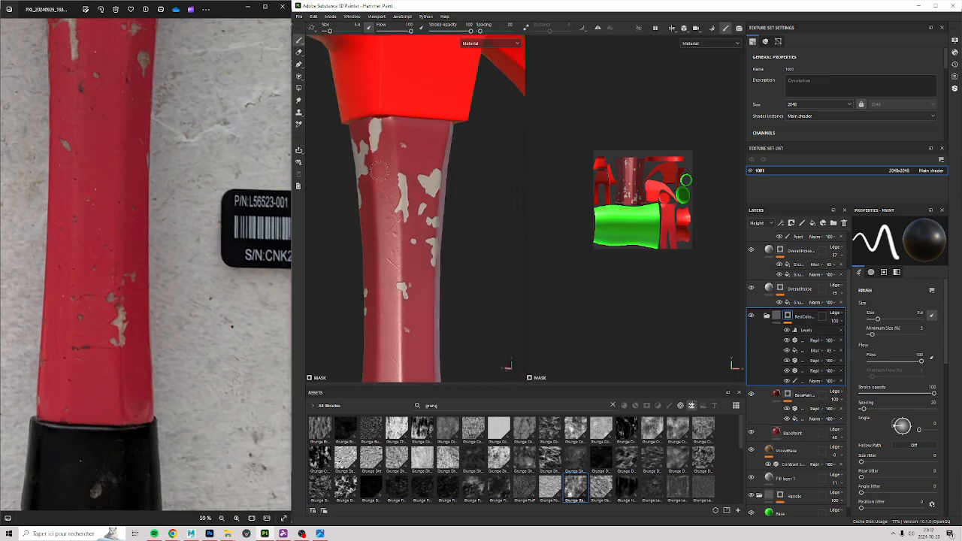
left_click_drag(427, 301, 429, 332, "alt")
middle_click_drag(429, 335, 462, 203, "alt")
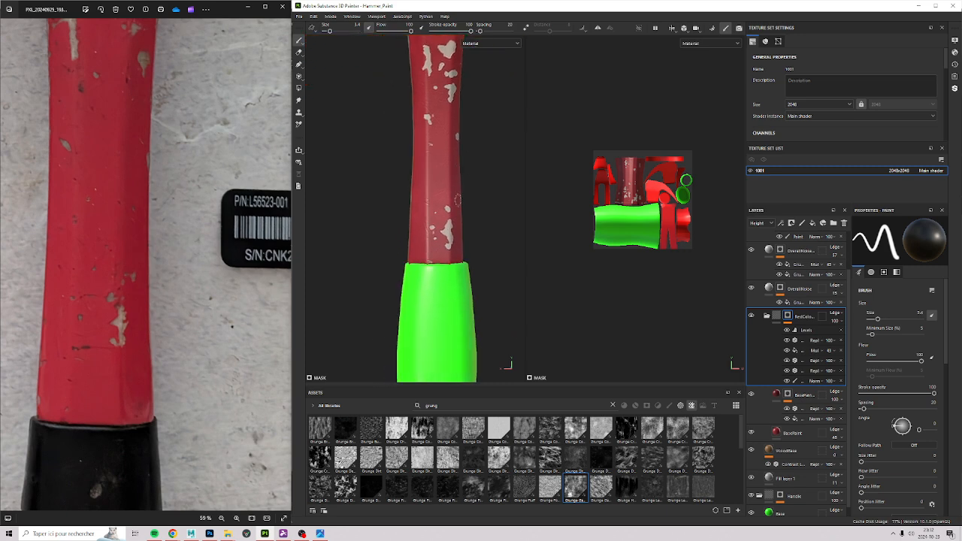
middle_click_drag(469, 149, 496, 228, "alt")
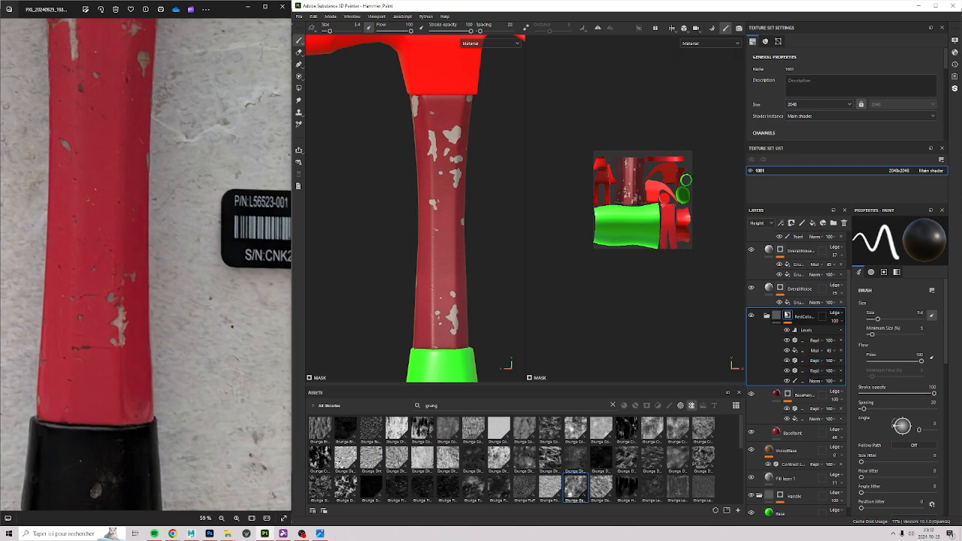
left_click(788, 315, "alt")
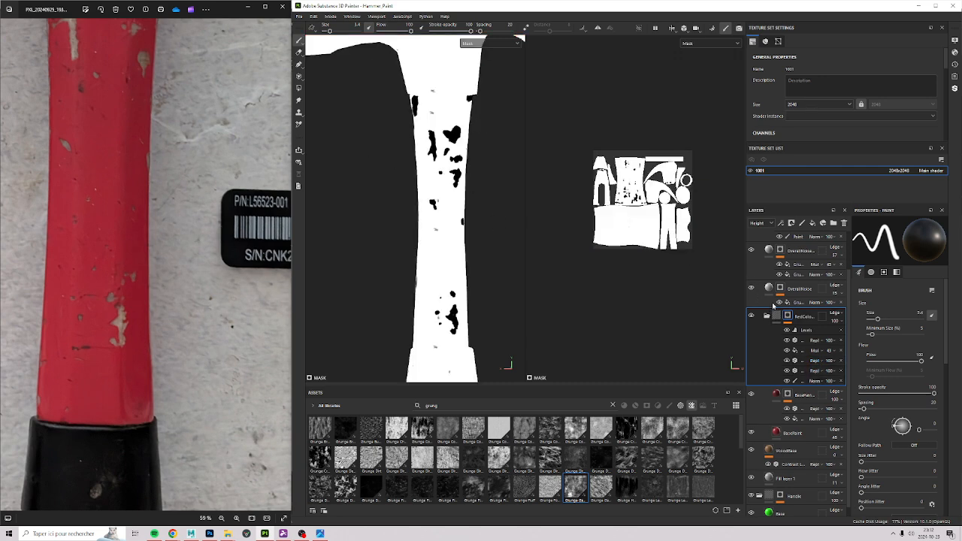
left_click(776, 315)
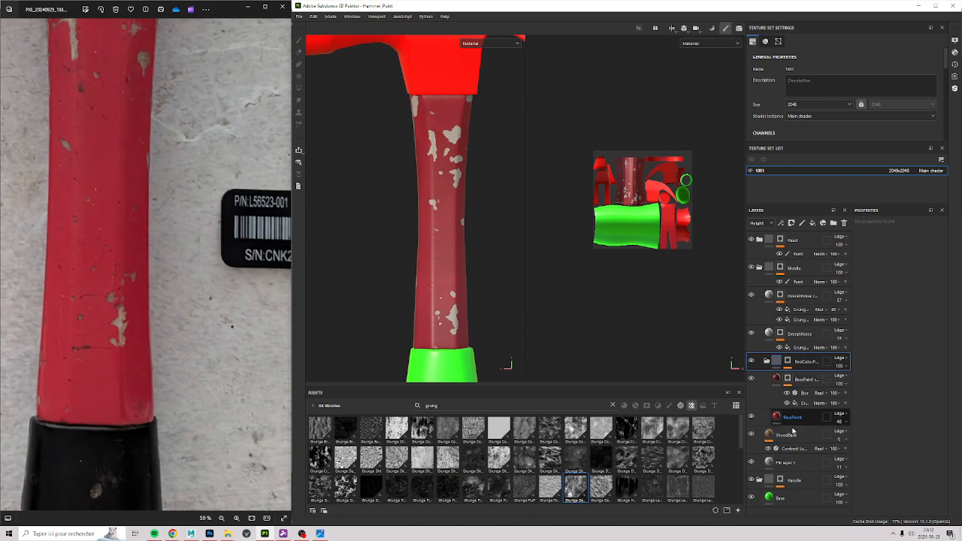
Compare the shaft with the whole RedColorPaint group hidden and shown.
left_click(768, 365)
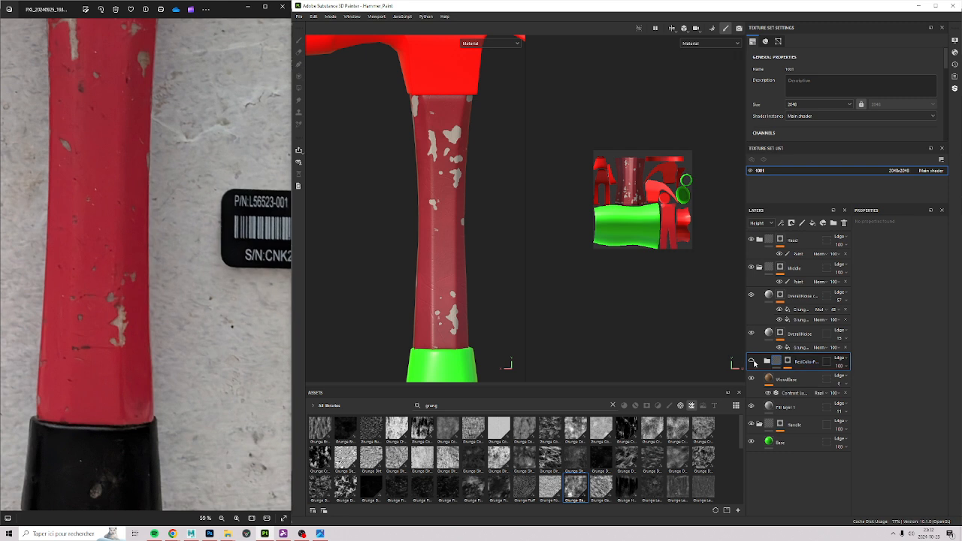
left_click(753, 362)
left_click(753, 362)
left_click(752, 363)
left_click(753, 363)
left_click(768, 362)
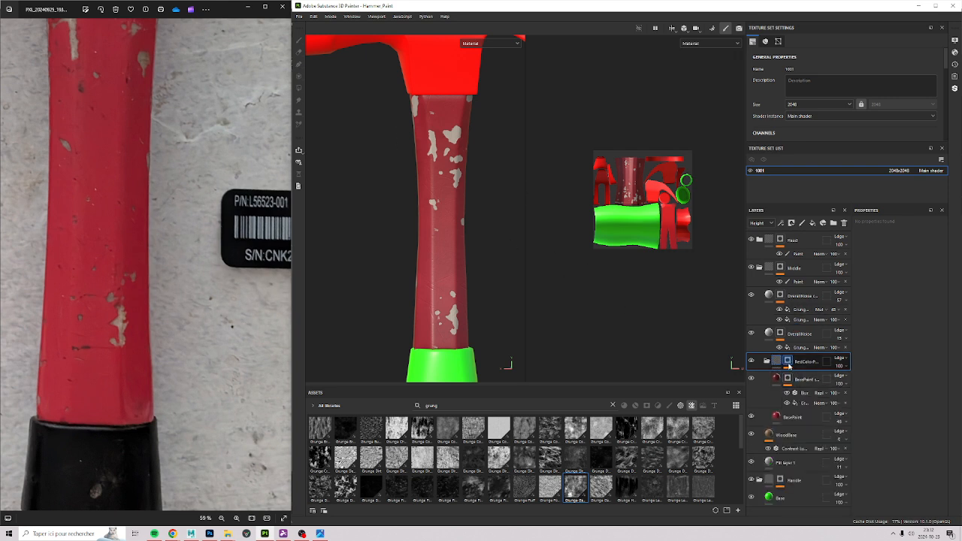
Adjust the Levels in the RedColorPaint group's mask by bringing its input handles down to about 0.06.
left_click(788, 361)
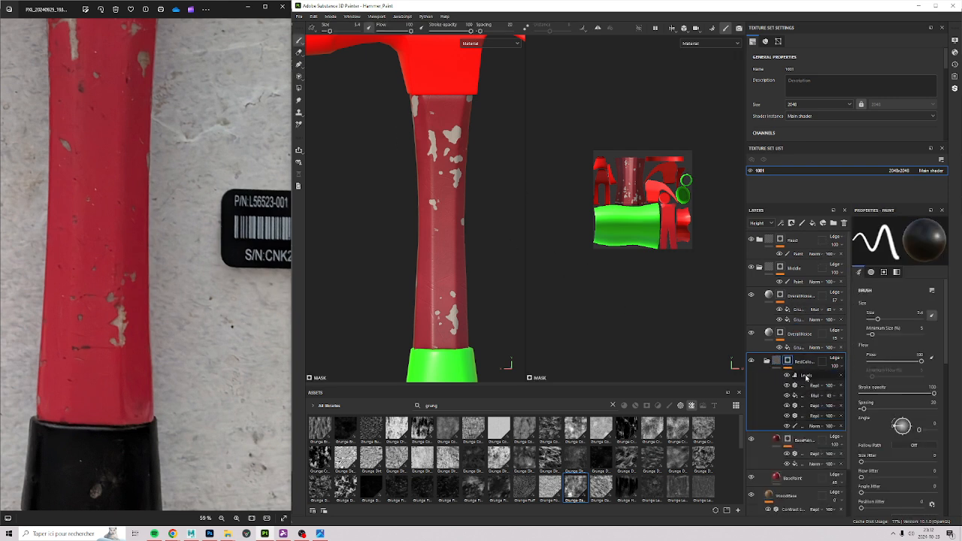
left_click(807, 375)
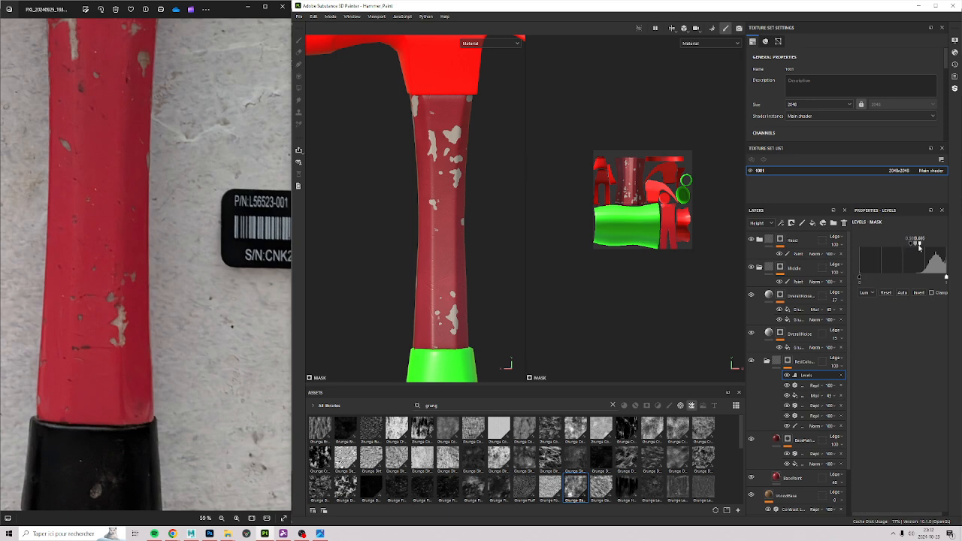
left_click_drag(919, 244, 934, 245)
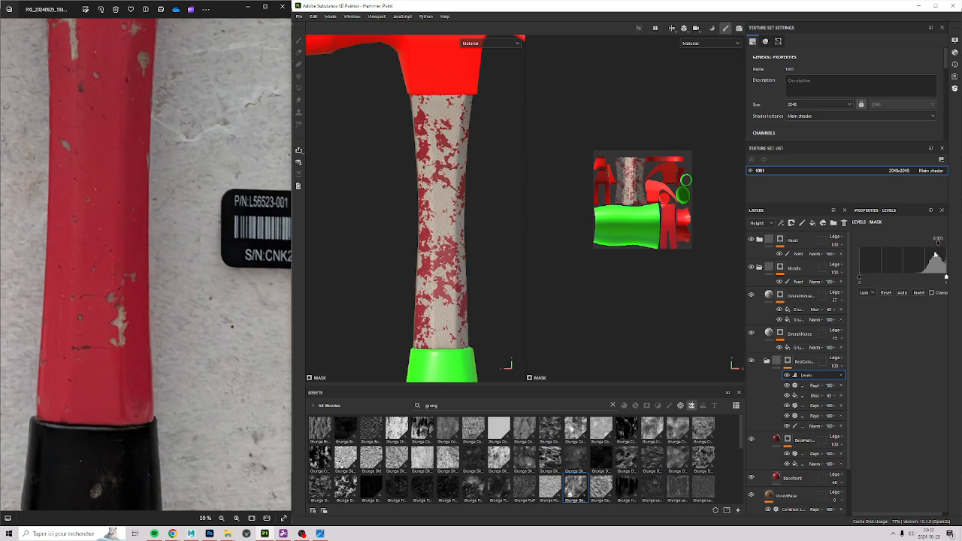
key("ctrl+z")
left_click_drag(938, 244, 894, 245)
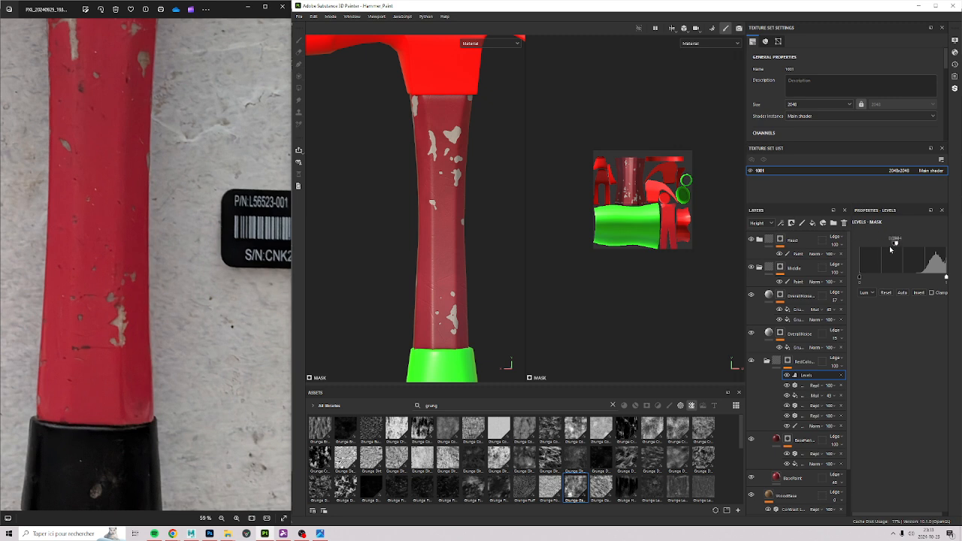
mouse_move(894, 245)
left_mouse_down()
mouse_move(835, 241)
mouse_move(893, 246)
mouse_move(865, 241)
left_mouse_up()
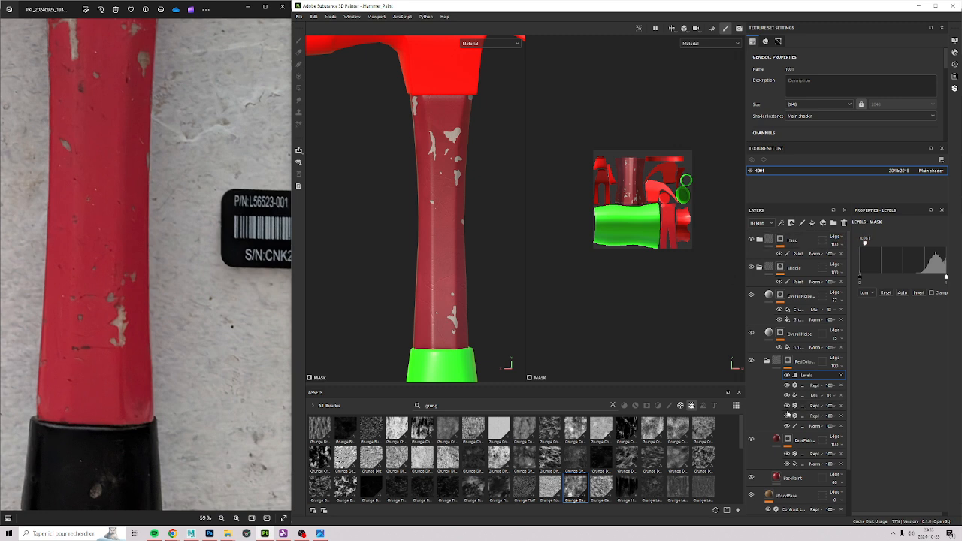
left_click_drag(808, 384, 808, 374)
left_click(809, 374)
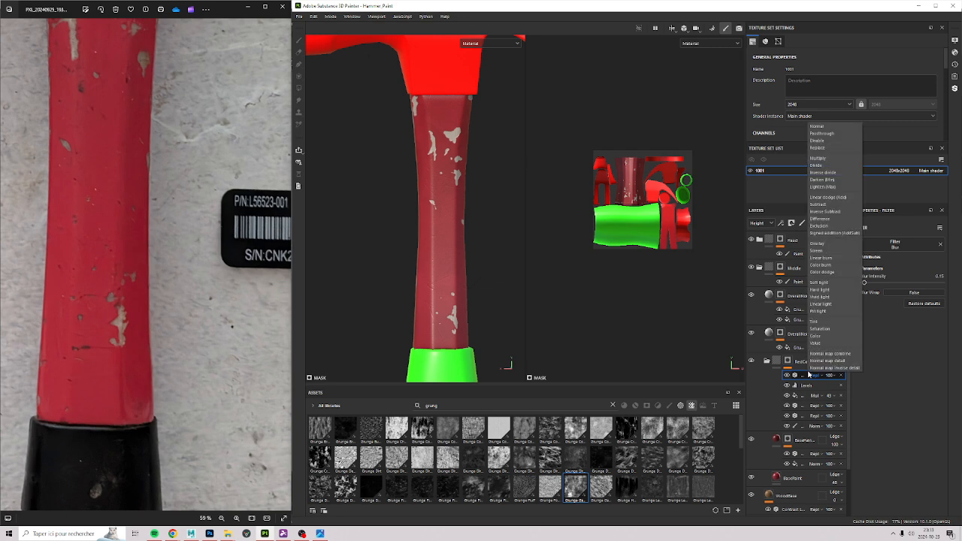
left_click(870, 408)
key("ctrl+z")
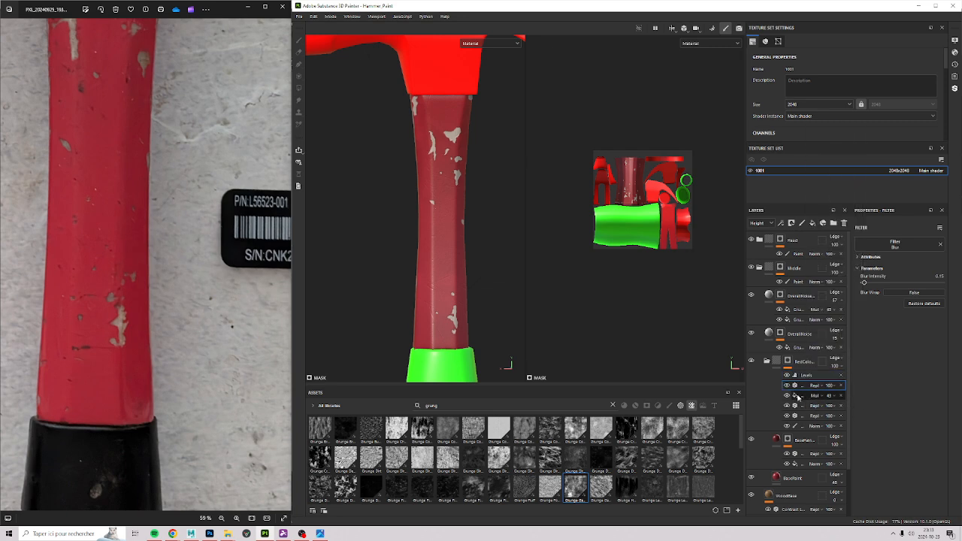
Move the grunge fill above Levels in the RedColorPaint mask, set its balance to about 0.86 and raise its contrast.
left_click_drag(804, 395, 805, 373)
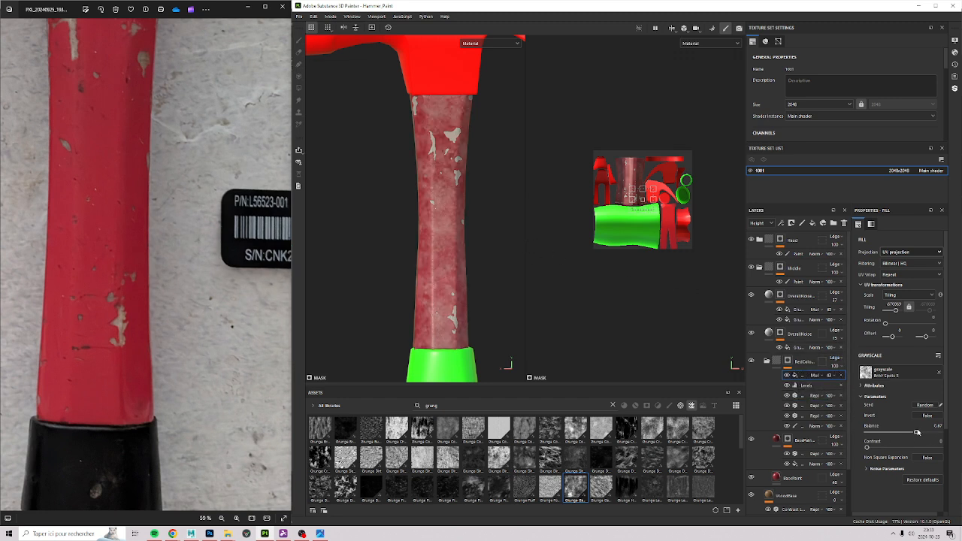
left_click_drag(917, 432, 933, 433)
scroll(459, 151, "up", 5)
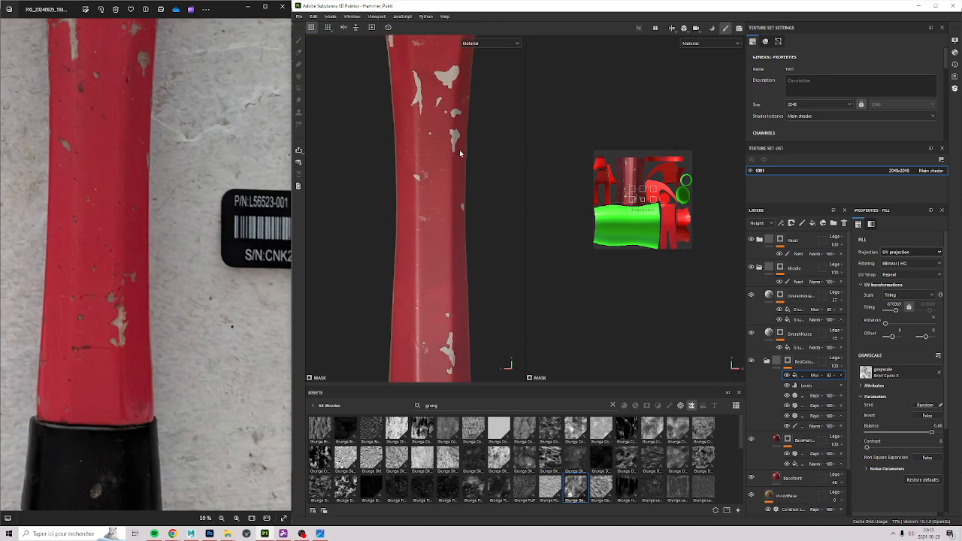
middle_click_drag(414, 125, 449, 250, "alt")
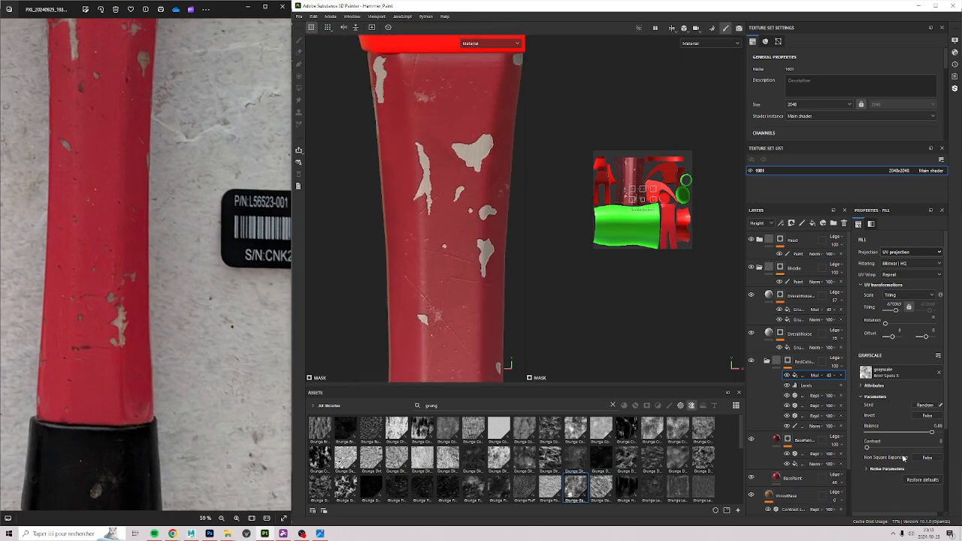
left_click_drag(871, 448, 898, 448)
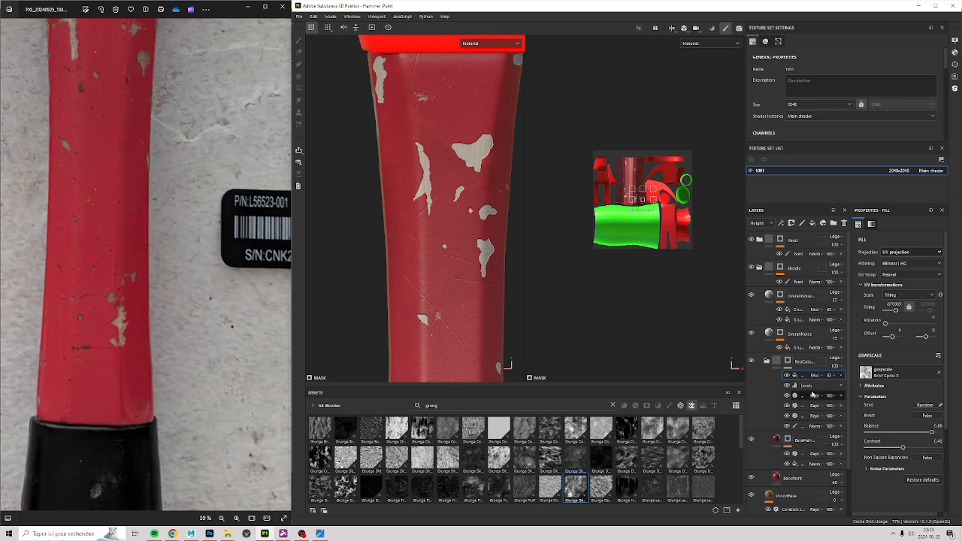
Lower the intensity of the Blur Slope filter in the RedColorPaint group's mask.
left_click(806, 386)
left_click(791, 396)
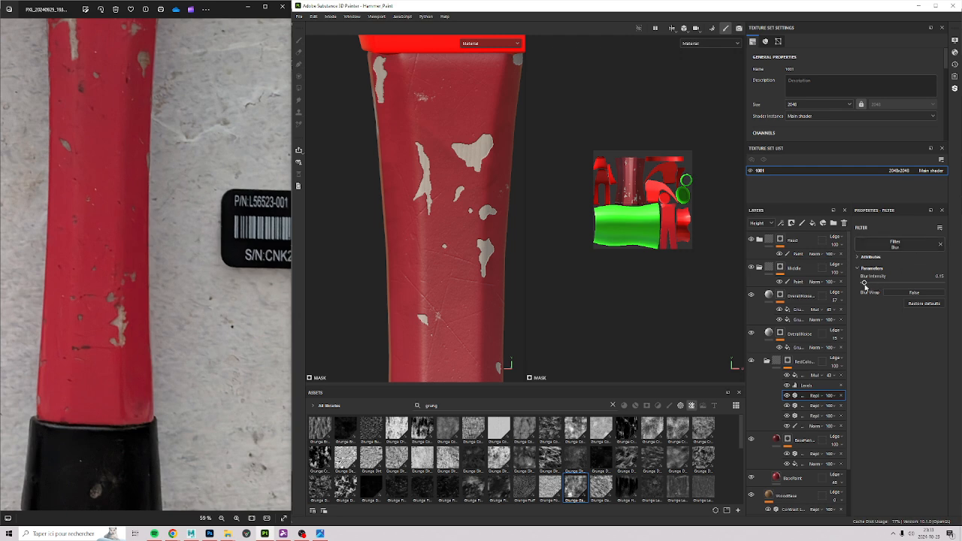
right_click_drag(443, 176, 372, 250, "alt")
middle_click_drag(398, 362, 404, 238, "alt")
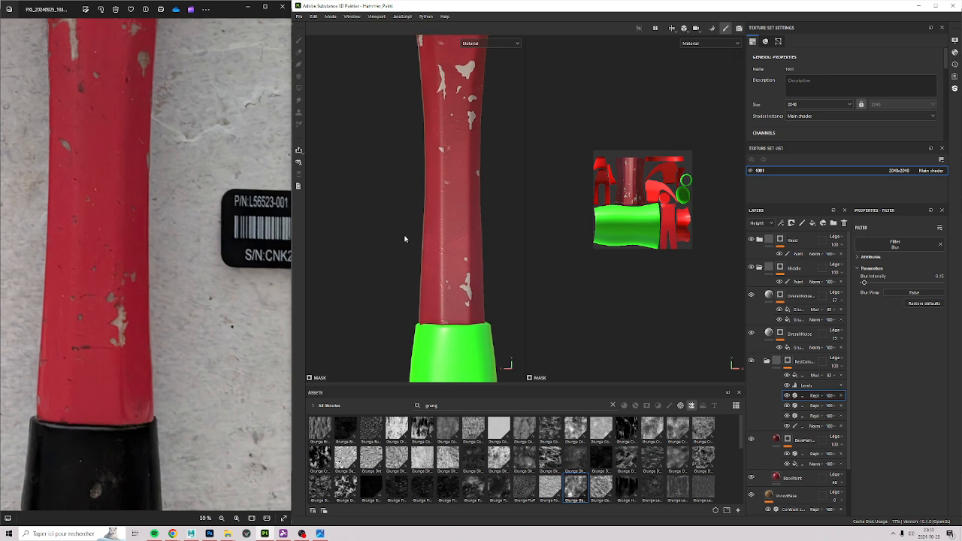
scroll(423, 301, "up", 3)
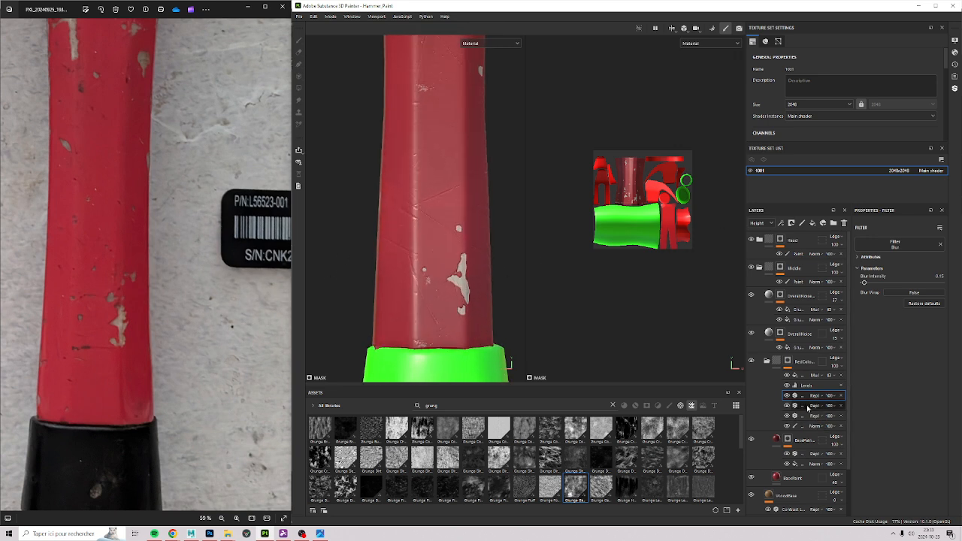
left_click(801, 405)
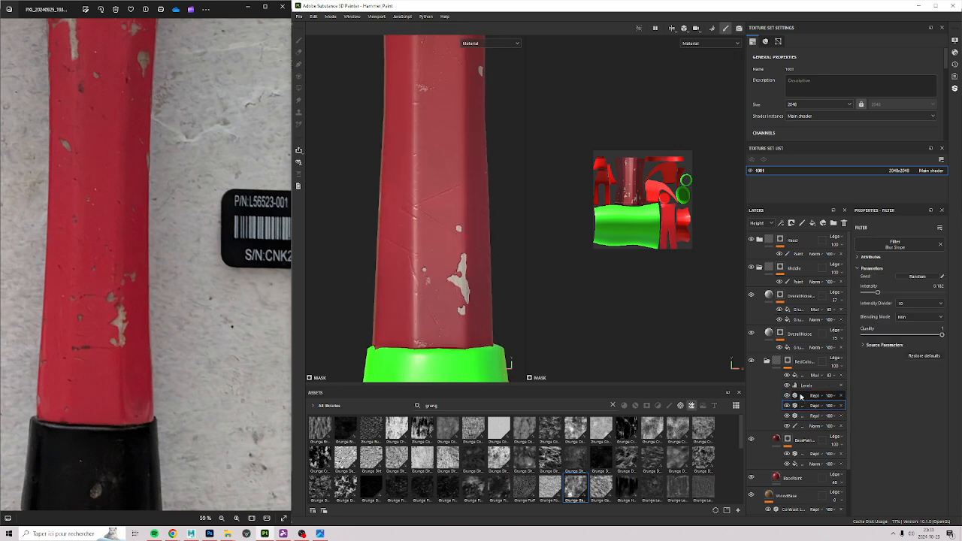
left_click(800, 395)
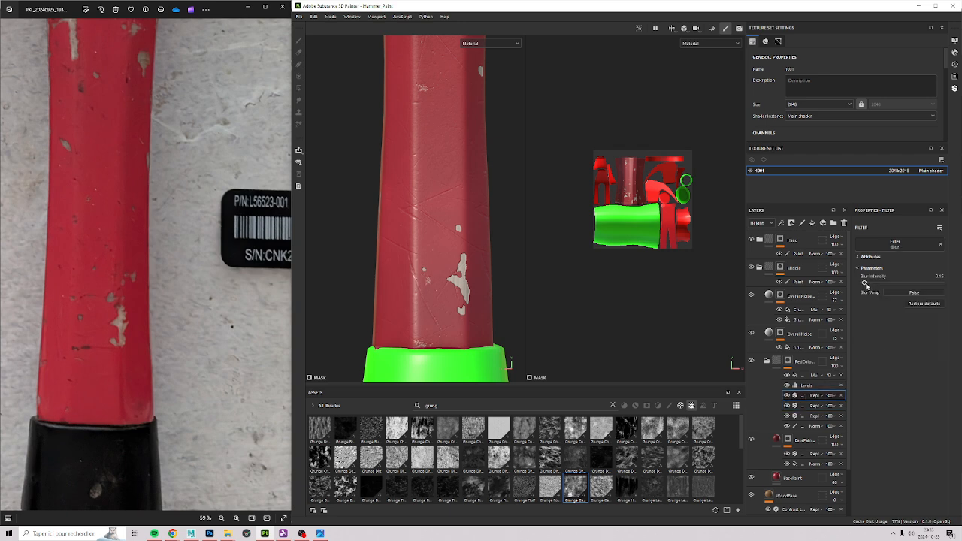
left_click(797, 406)
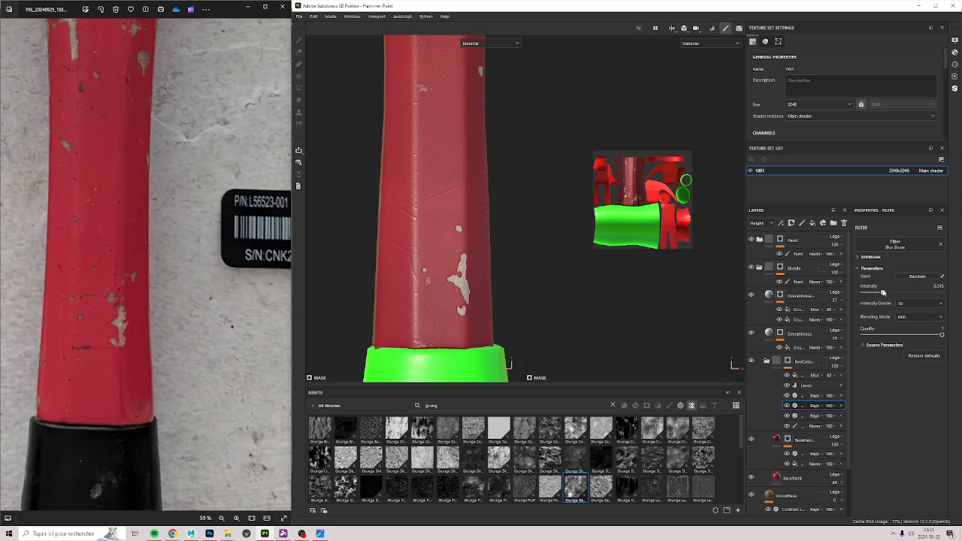
mouse_move(884, 292)
left_mouse_down()
mouse_move(911, 293)
mouse_move(857, 291)
mouse_move(870, 295)
left_mouse_up()
Lower the Blur filter's intensity in the RedColorPaint mask to about 0.05.
left_click(808, 395)
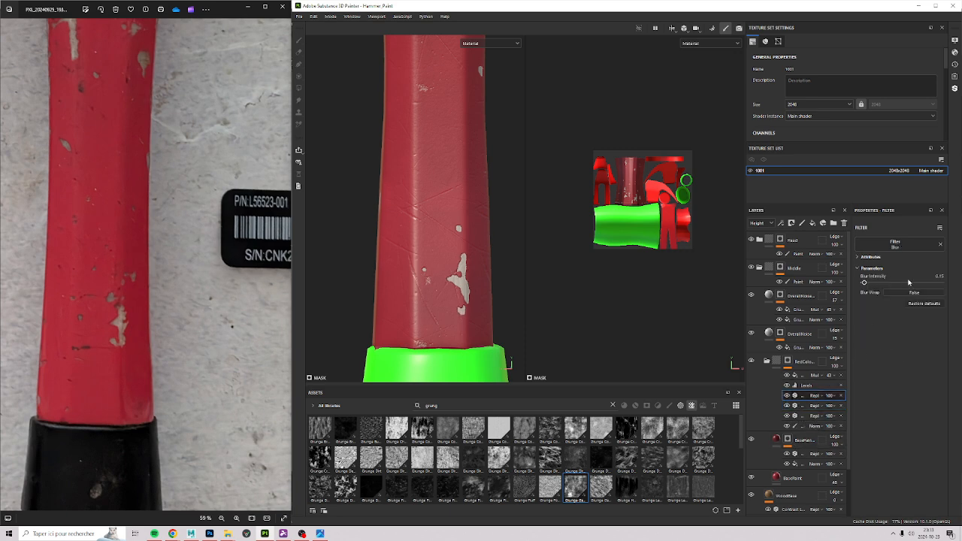
left_click(940, 276)
key("Return")
Examine the sharpness of the paint chip edges and the fine scratches along the whole shaft.
scroll(413, 284, "up", 5)
middle_click_drag(451, 252, 399, 243, "alt")
scroll(414, 205, "down", 5)
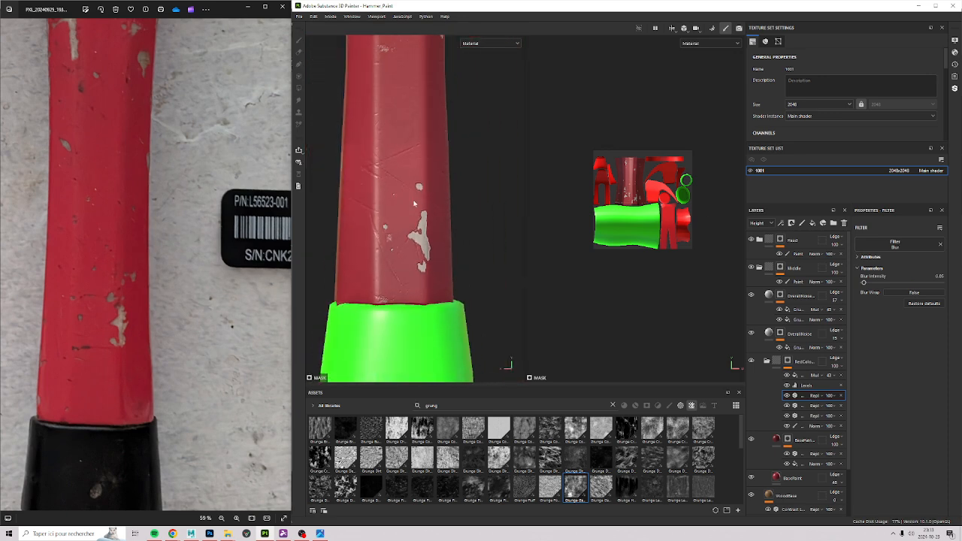
mouse_move(401, 68)
middle_mouse_down("alt")
mouse_move(440, 163)
mouse_move(399, 253)
middle_mouse_up("alt")
mouse_move(401, 161)
left_mouse_down("alt")
mouse_move(361, 158)
mouse_move(386, 158)
left_mouse_up("alt")
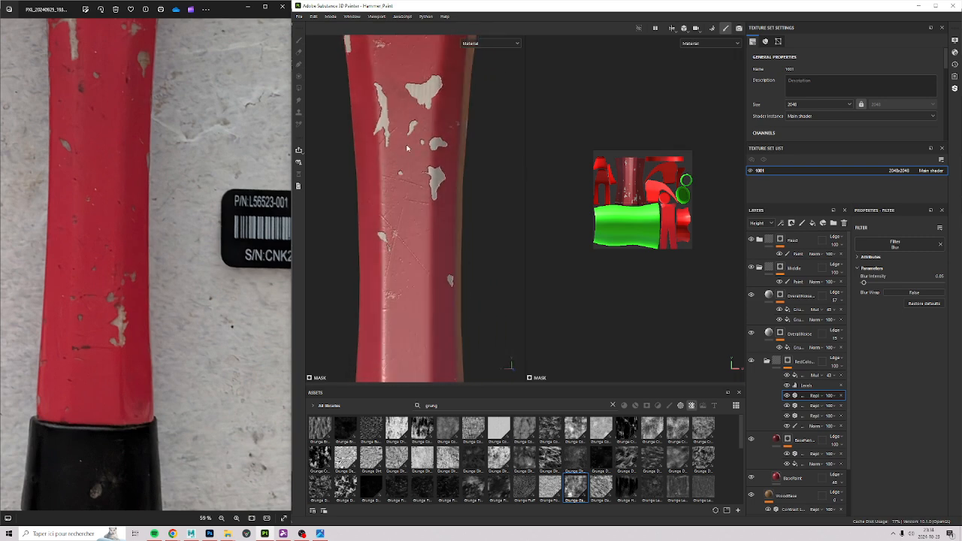
scroll(406, 148, "up", 4)
mouse_move(406, 148)
left_mouse_down("alt")
mouse_move(370, 147)
mouse_move(400, 135)
left_mouse_up("alt")
middle_click_drag(401, 130, 399, 259, "alt")
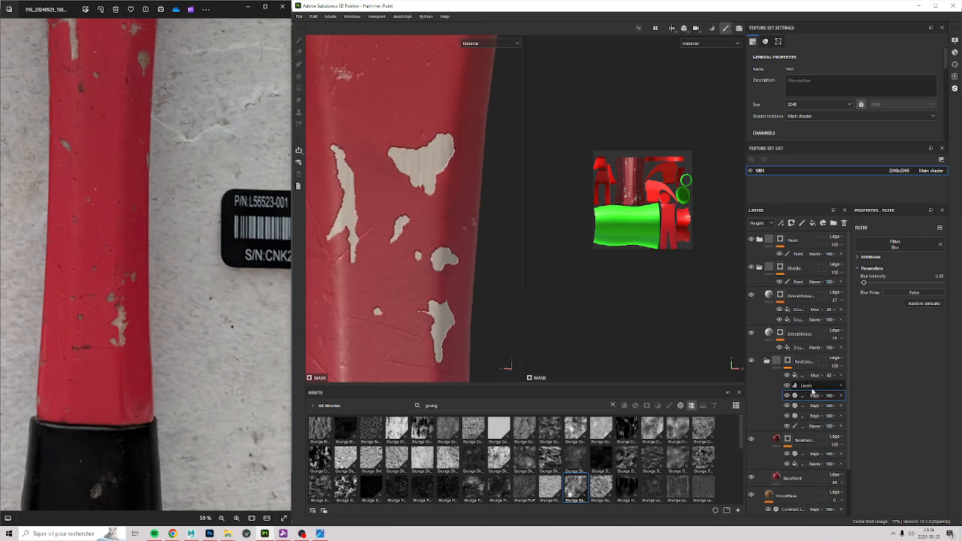
Try a slightly different intensity on the mask's Blur filter and undo it.
left_click(788, 376)
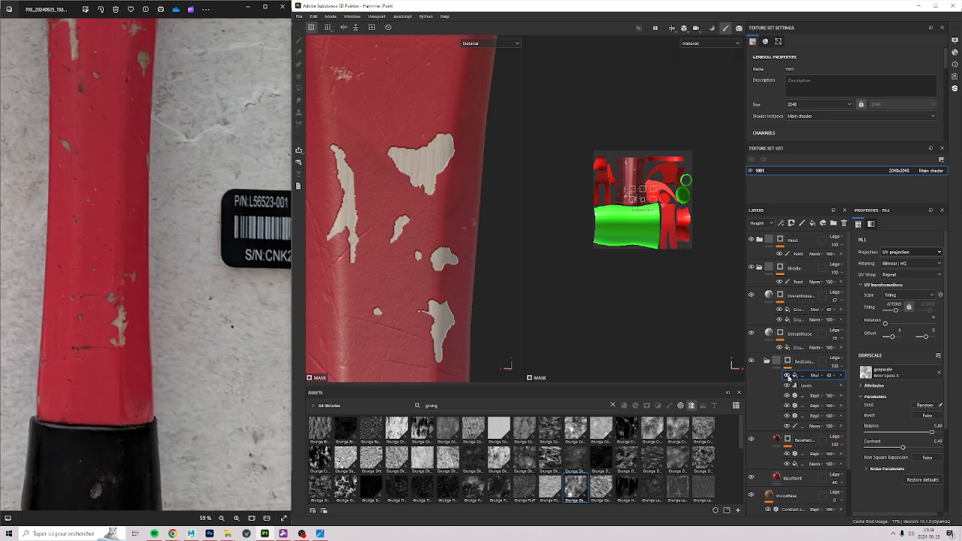
left_click(803, 397)
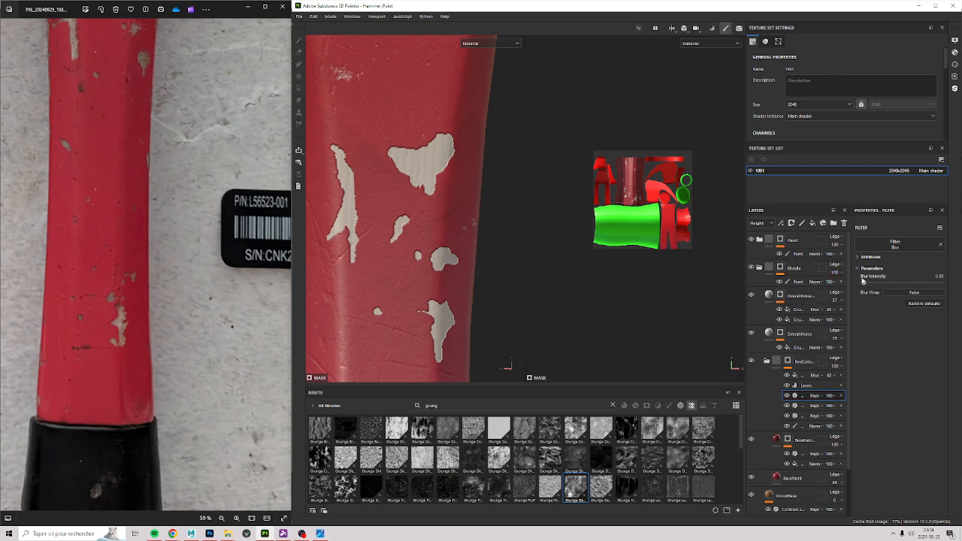
left_click_drag(863, 282, 867, 284)
key("ctrl+z")
Lower the RedColorPaint group's height opacity to about 45 and compare the shaft with the reference photo.
left_click(837, 366)
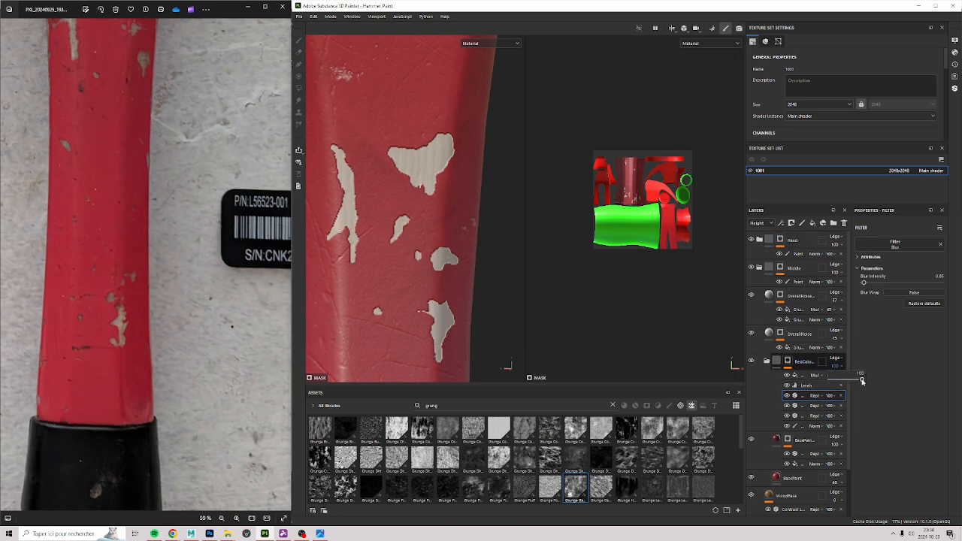
mouse_move(861, 380)
left_mouse_down()
mouse_move(833, 380)
mouse_move(845, 382)
left_mouse_up()
right_click_drag(407, 169, 461, 251, "alt")
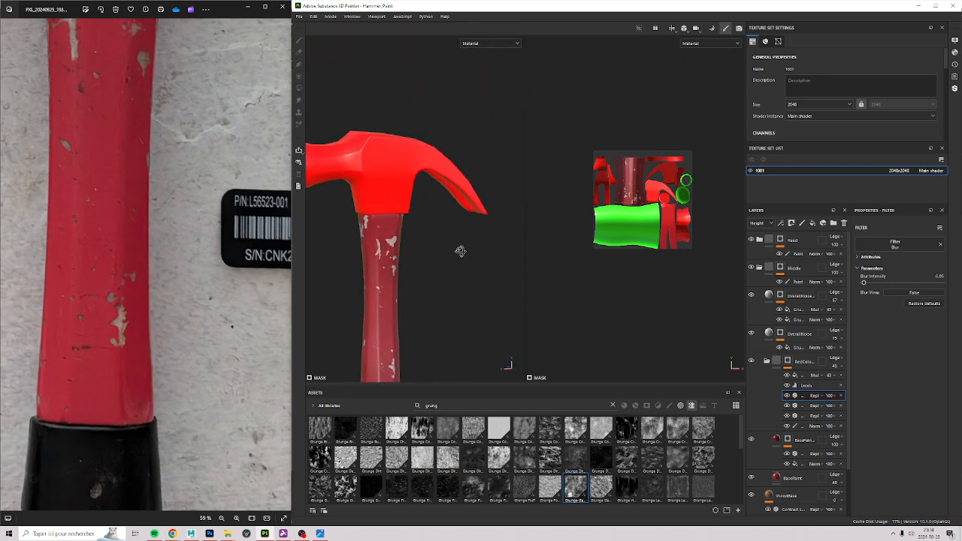
left_click_drag(461, 251, 449, 259, "alt")
middle_click_drag(379, 366, 399, 266, "alt")
left_click_drag(399, 266, 383, 256, "alt")
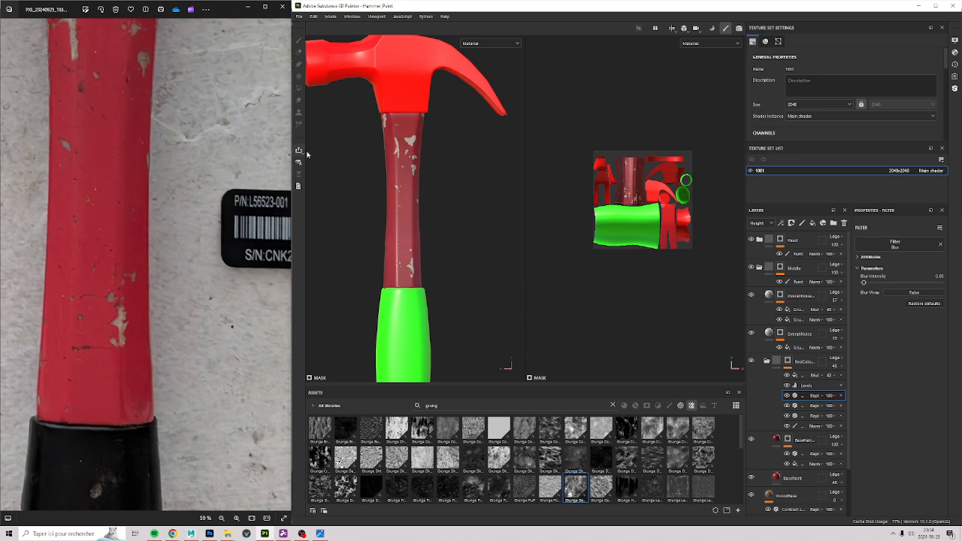
right_click_drag(393, 192, 427, 235, "alt")
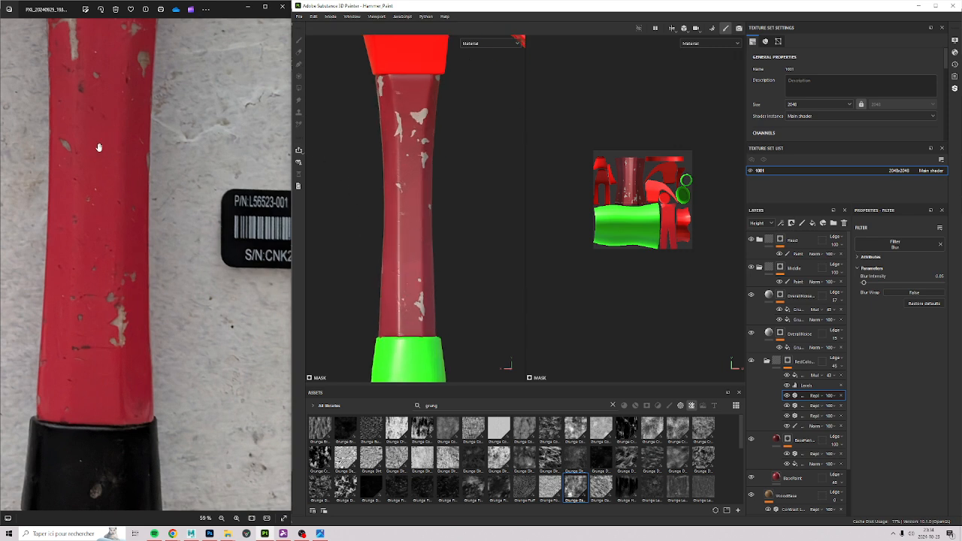
left_click_drag(98, 148, 168, 231)
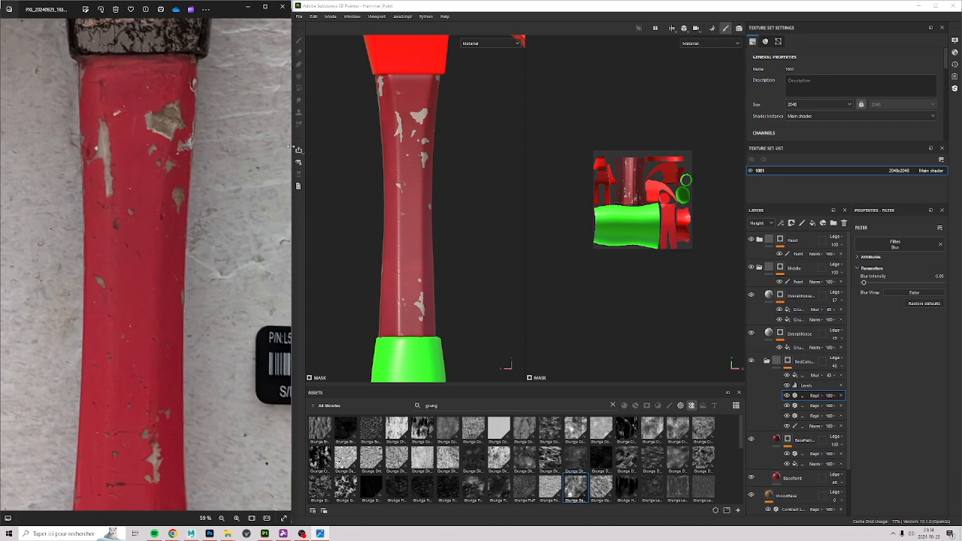
Collapse the RedColorPaint group and rename the duplicated OverallNoise layer as Scratches.
left_click(827, 368)
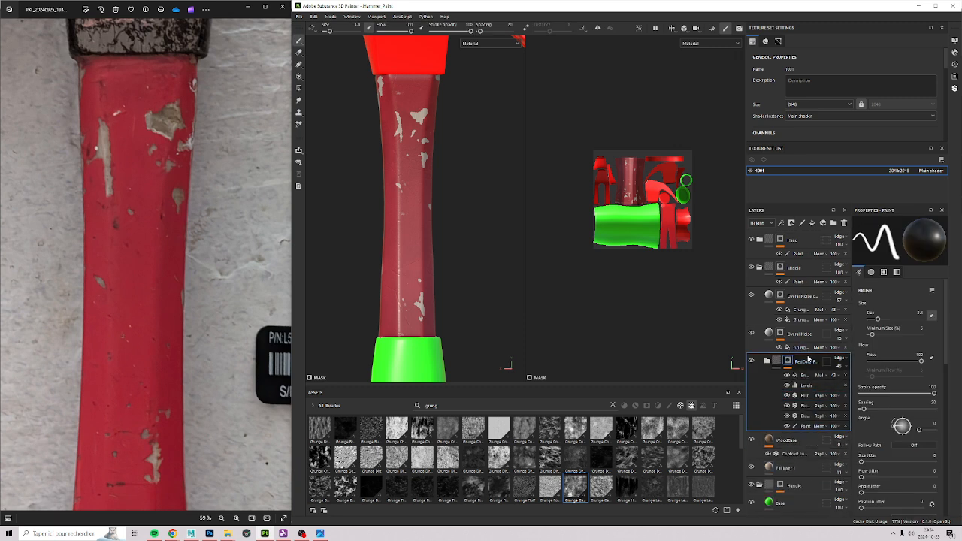
left_click(778, 340)
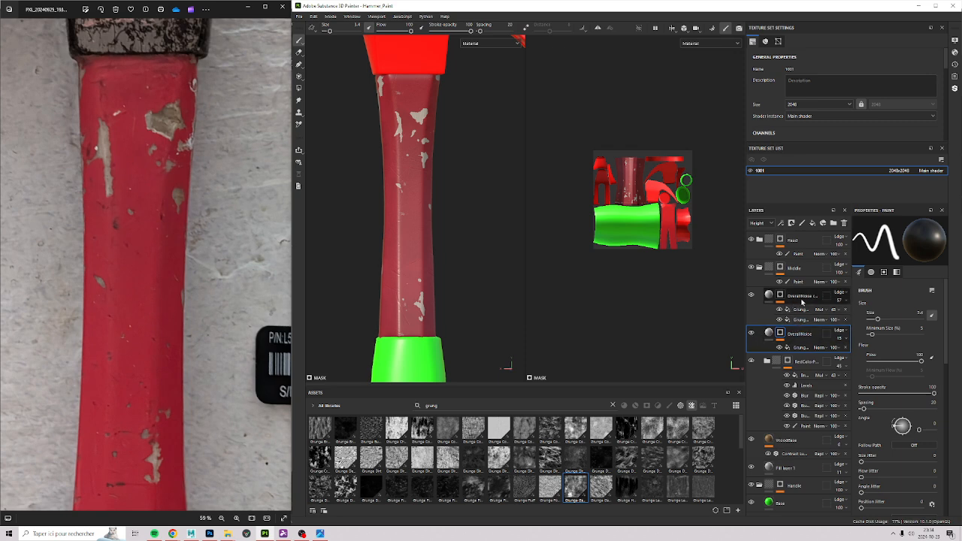
left_click(808, 297)
double_click(812, 296)
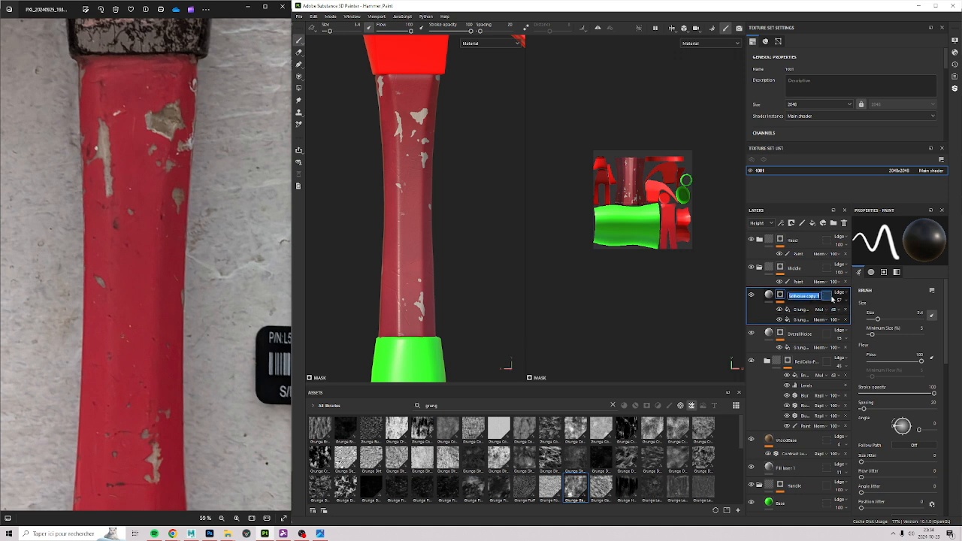
type("Scratches")
left_click(807, 273)
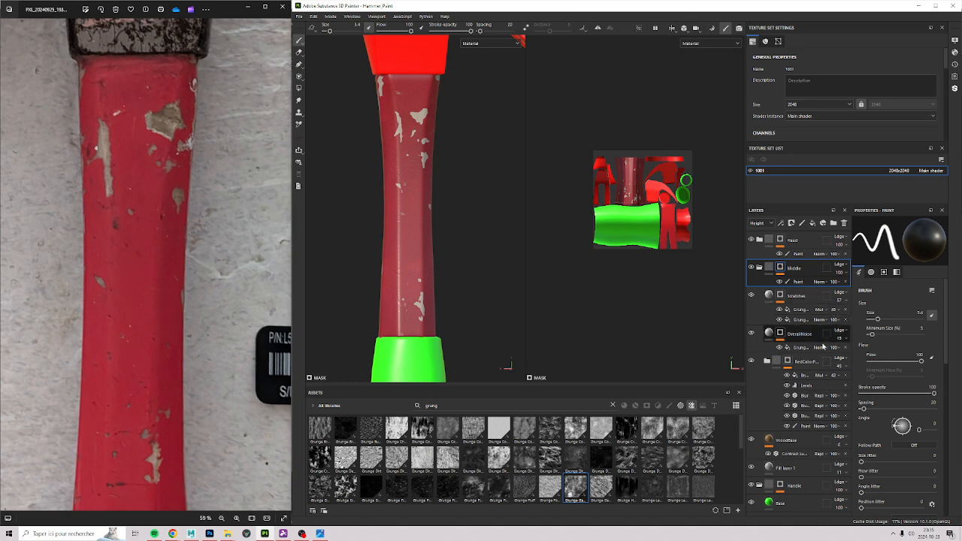
Add a new fill layer above the Scratches layer and check the shaft in the reference photo.
left_click(798, 301)
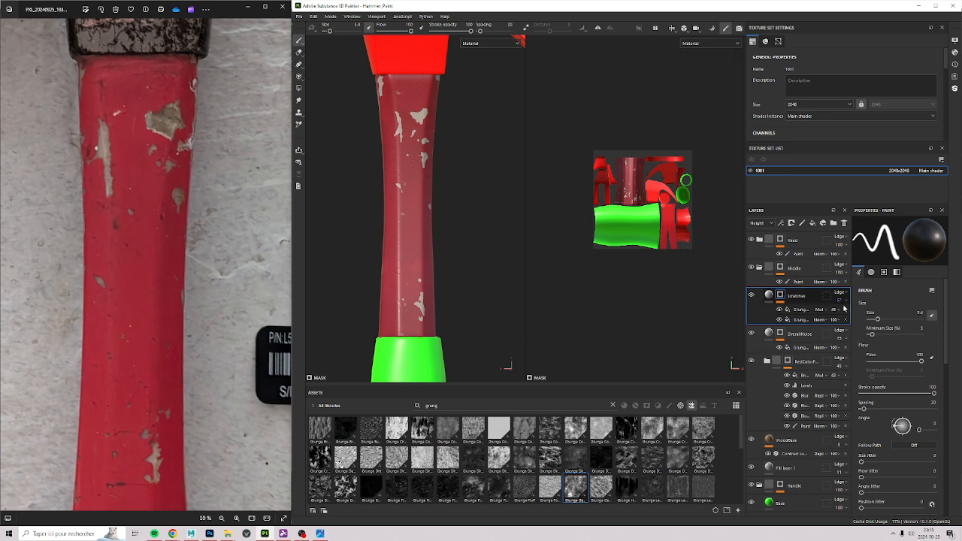
left_click(822, 223)
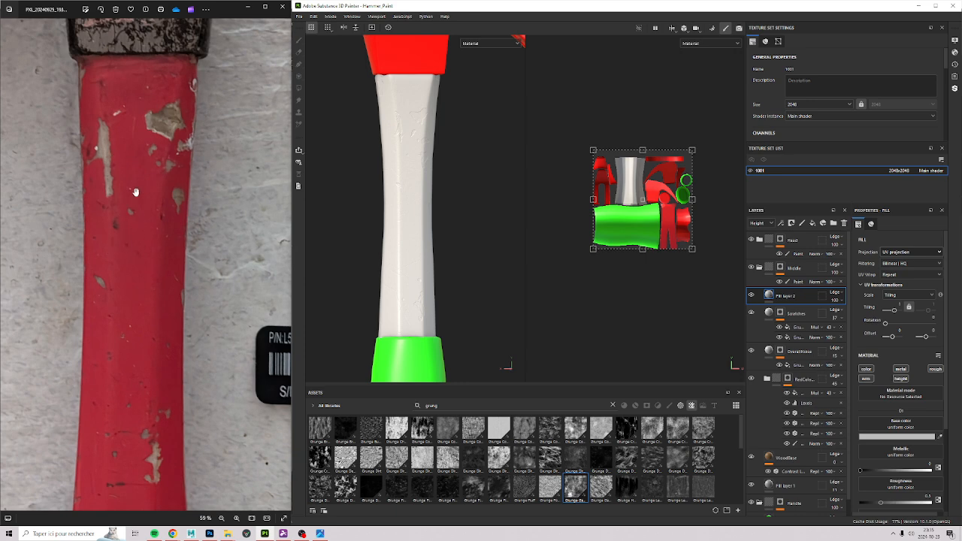
mouse_move(150, 445)
left_mouse_down()
mouse_move(188, 245)
mouse_move(148, 437)
left_mouse_up()
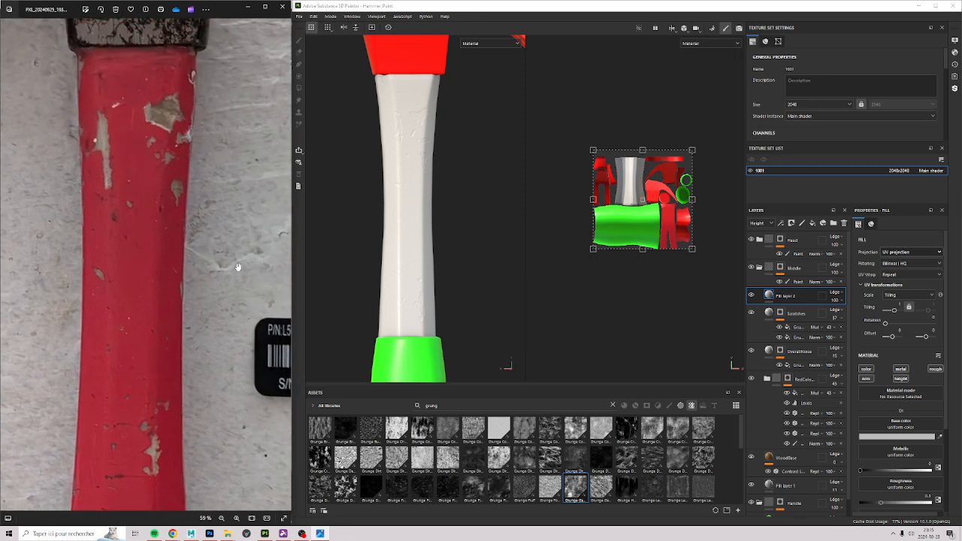
Browse the other reference photos and examine the light paint spots on the red shaft.
key("Right")
key("Right")
scroll(154, 301, "down", 5)
key("Right")
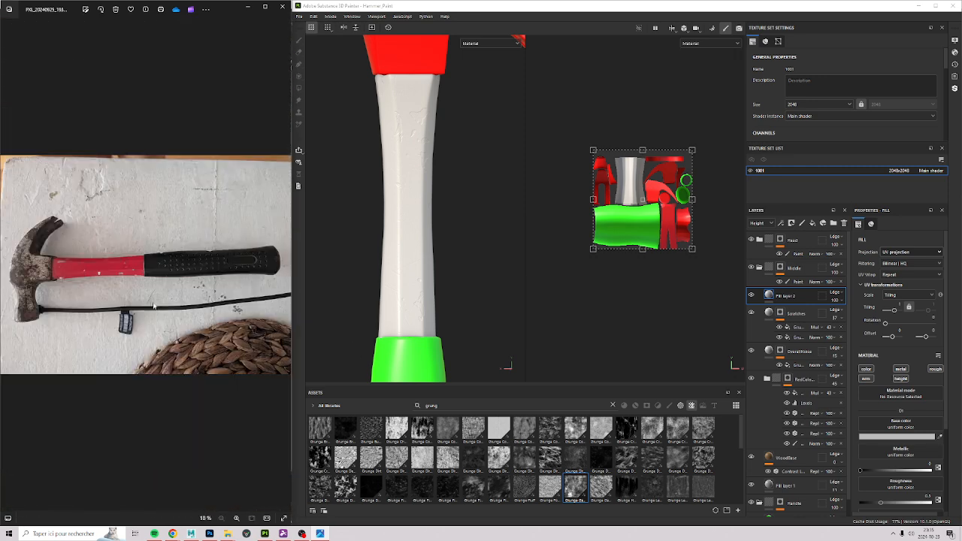
scroll(106, 287, "up", 8)
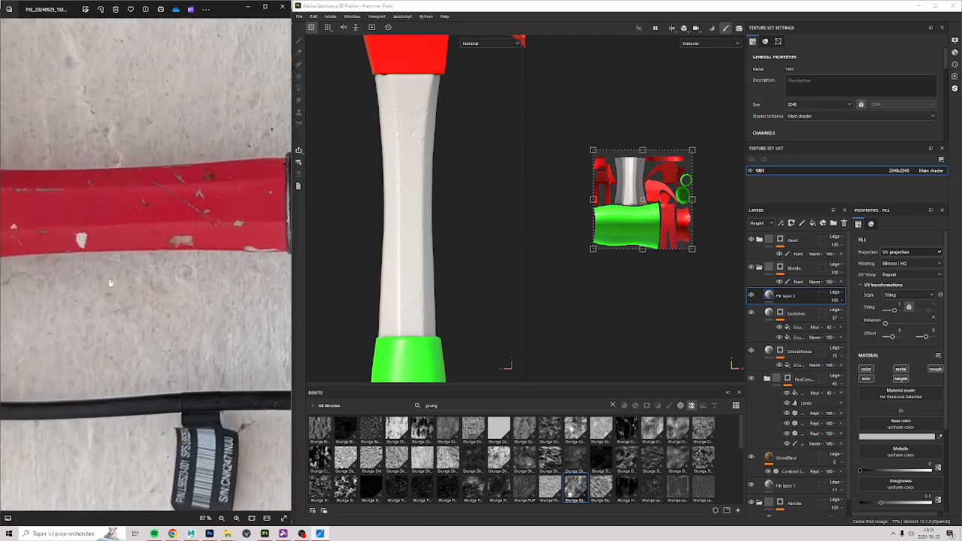
scroll(252, 252, "down", 4)
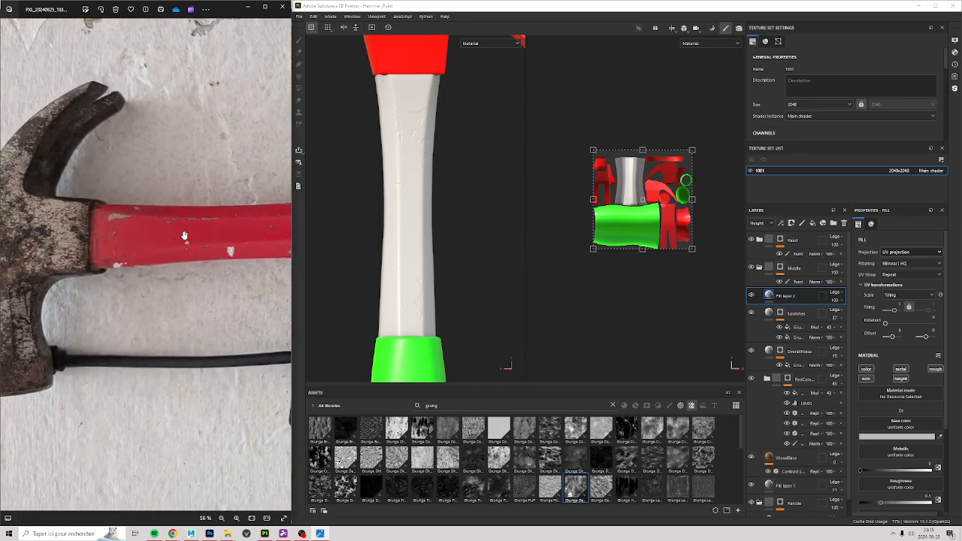
Add a black mask to the new fill layer and rename the layer PaintSpots.
right_click(786, 297)
left_click(820, 211)
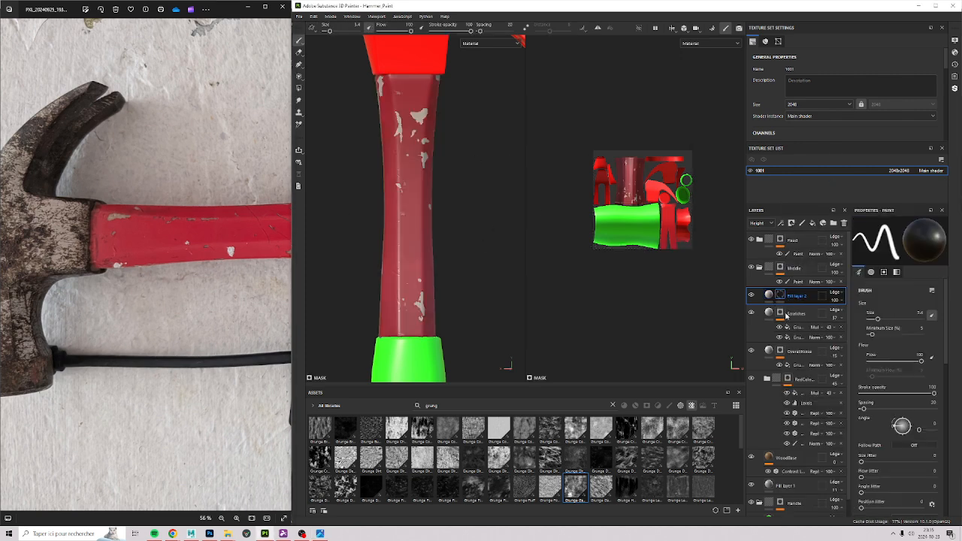
double_click(794, 297)
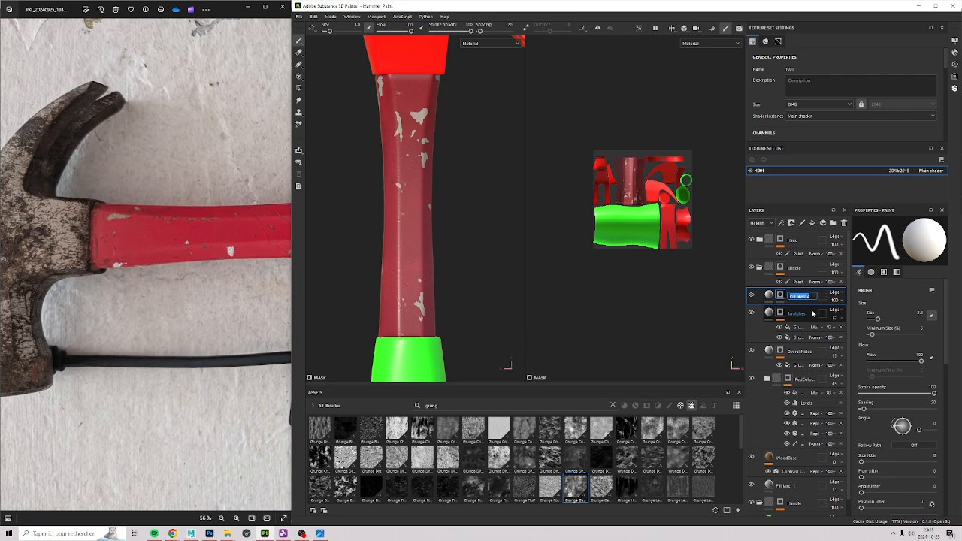
type("PaintSpots")
key("Return")
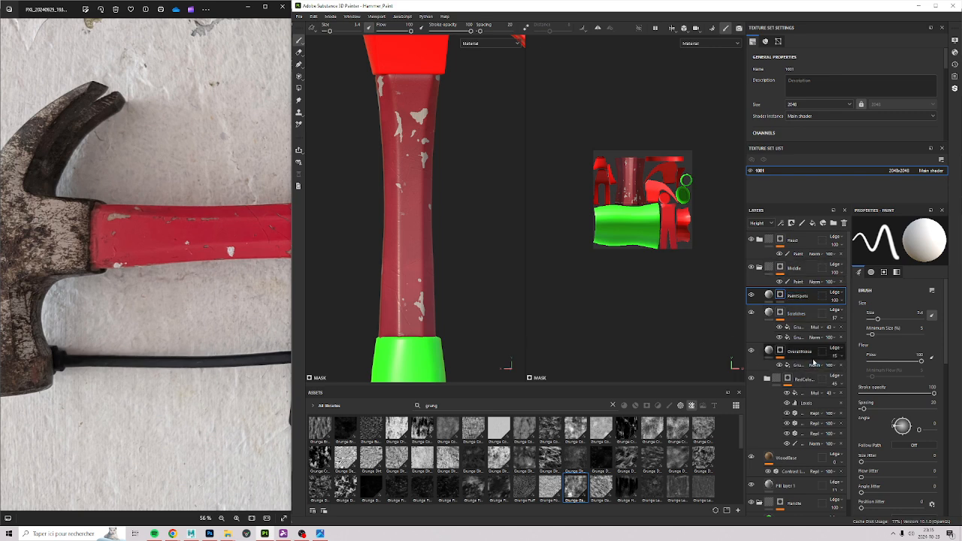
Limit the PaintSpots fill to the color channel only and search the assets for "bnw".
left_click(769, 294)
scroll(367, 169, "up", 3)
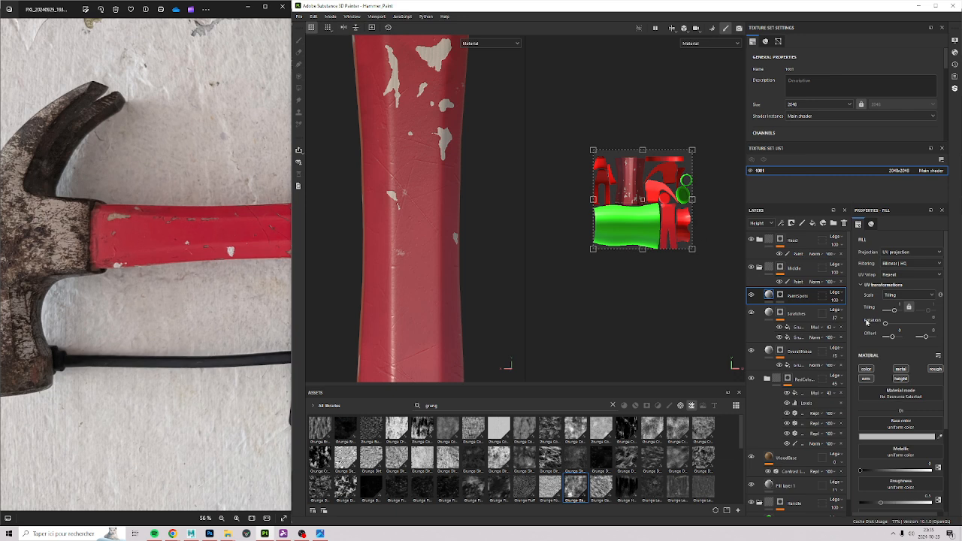
left_click(868, 370)
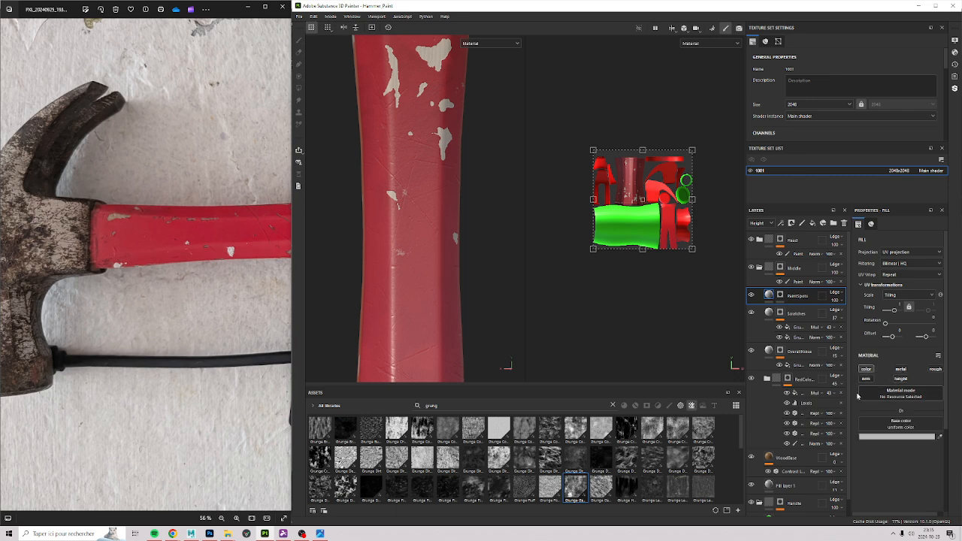
left_click(550, 404)
key("BackSpace")
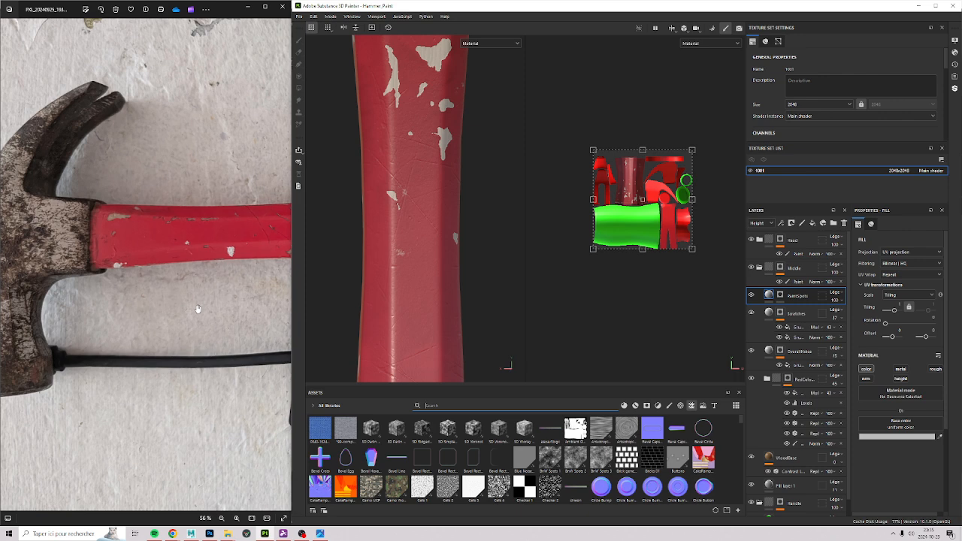
type("bnw")
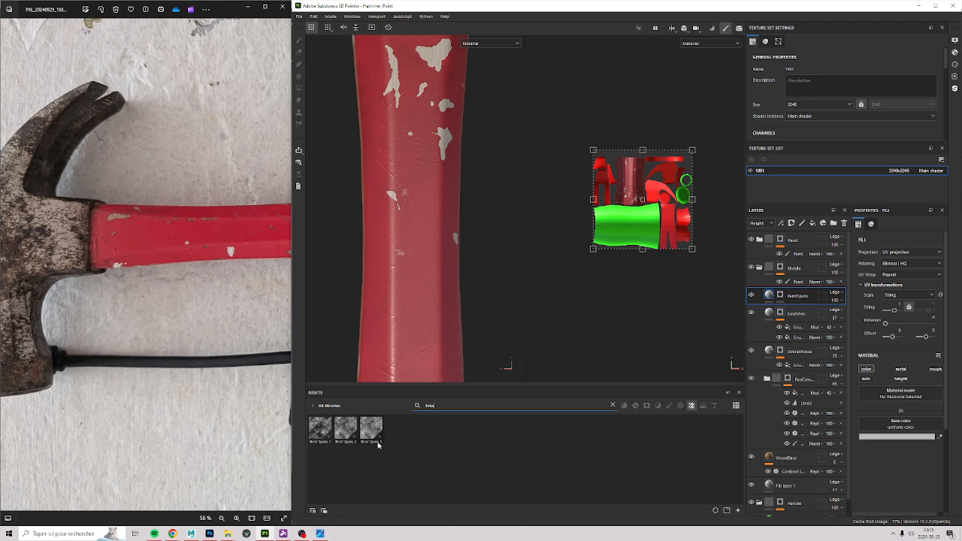
Try BnW Spots 3 as the PaintSpots layer's base color and remove it again.
left_click_drag(373, 430, 926, 435)
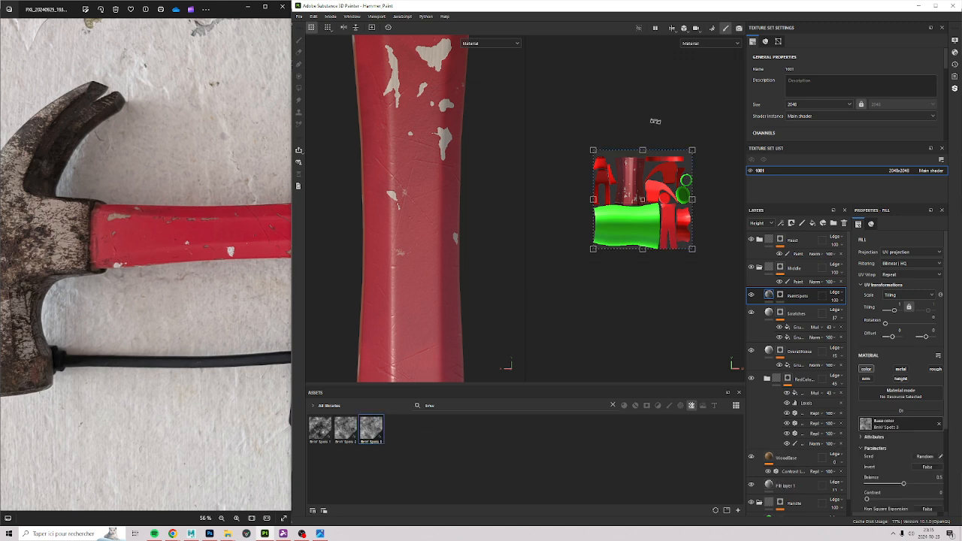
mouse_move(403, 130)
middle_mouse_down("alt")
mouse_move(407, 214)
mouse_move(467, 110)
mouse_move(442, 77)
middle_mouse_up("alt")
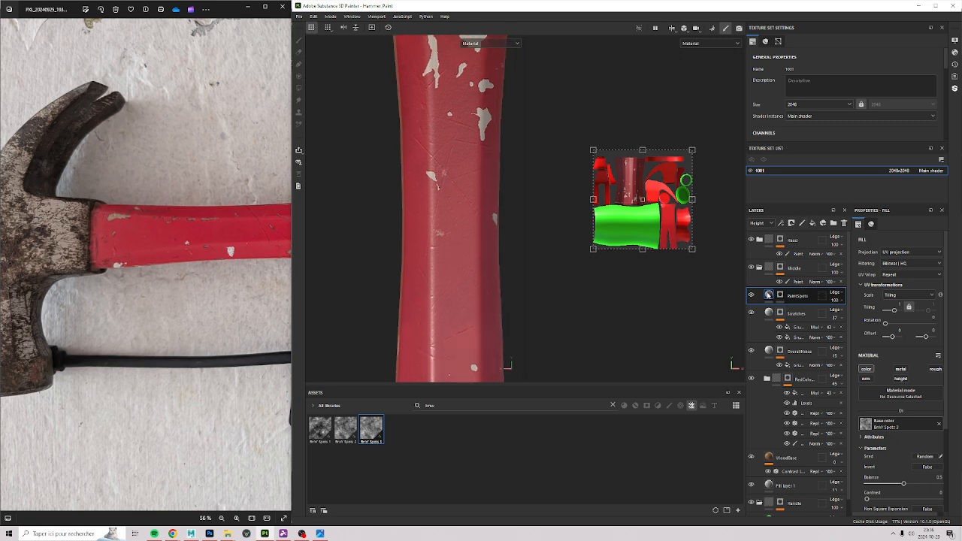
left_click(781, 296)
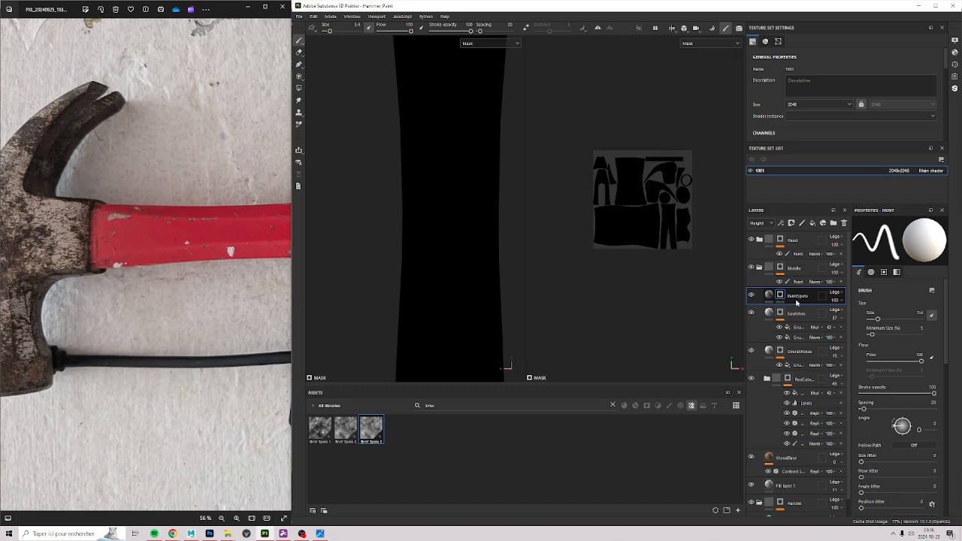
left_click(769, 295)
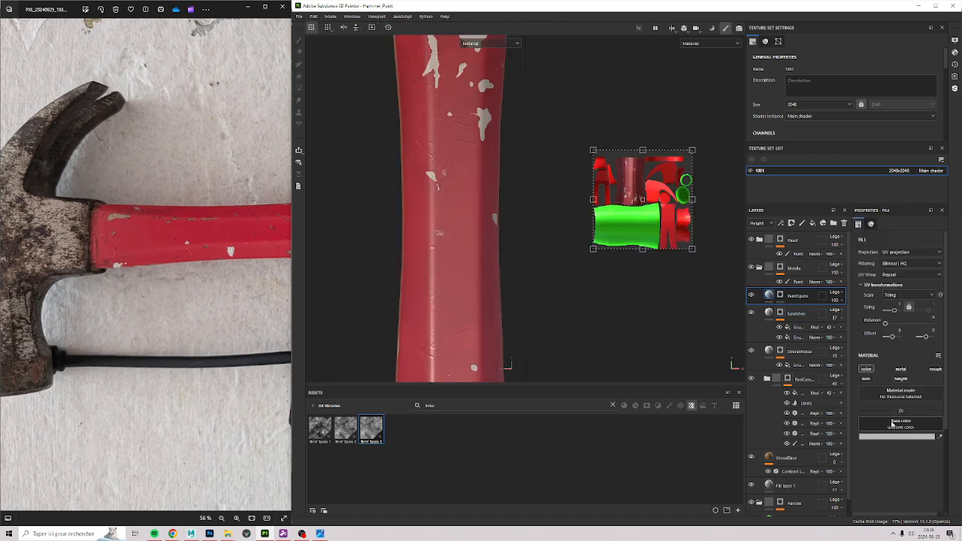
Add a fill to the PaintSpots mask using BnW Spots 3, with balance about 0.28 and contrast 0.8.
left_click(780, 296)
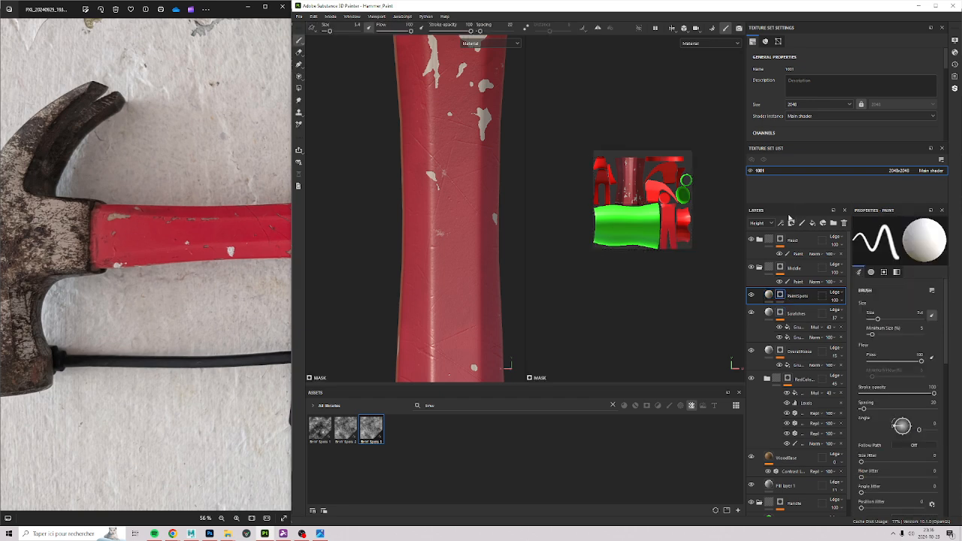
left_click(781, 223)
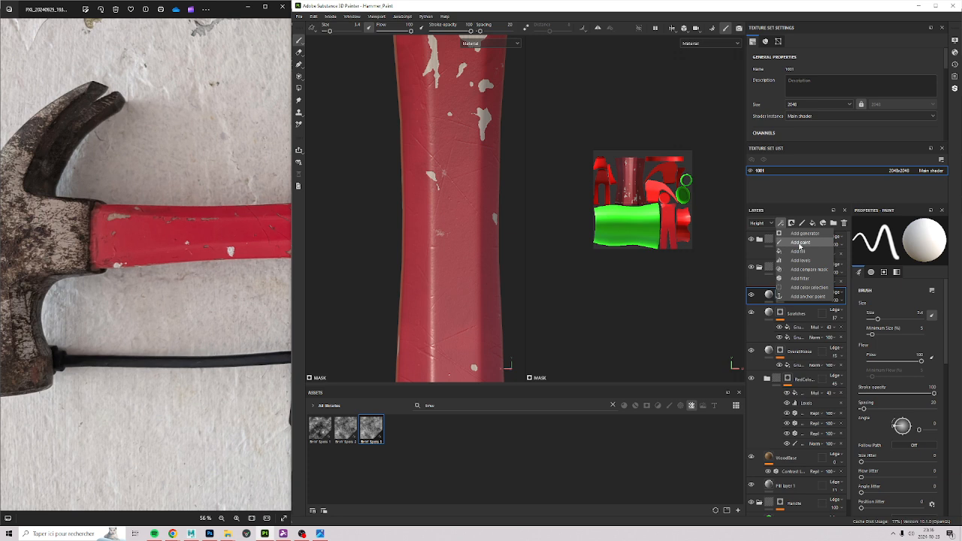
left_click(798, 251)
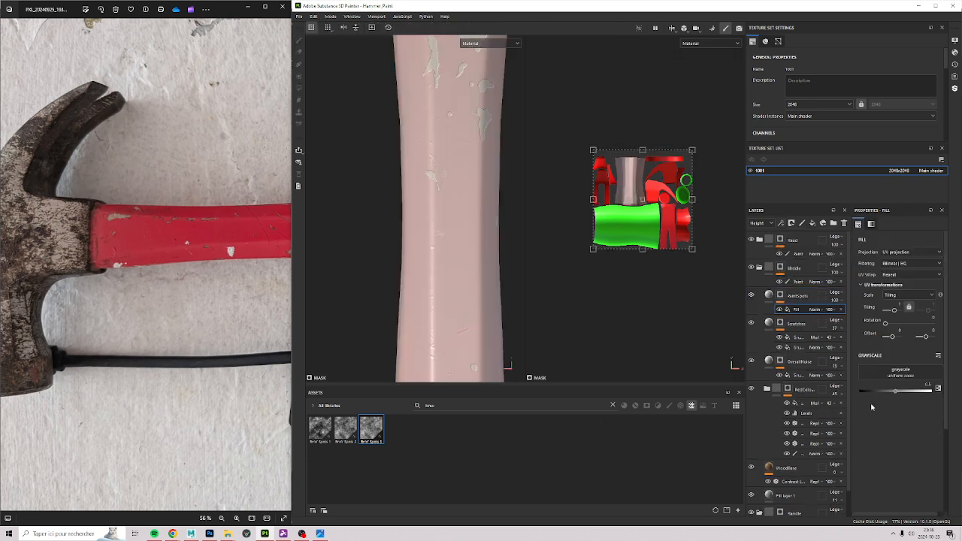
left_click_drag(320, 429, 926, 371)
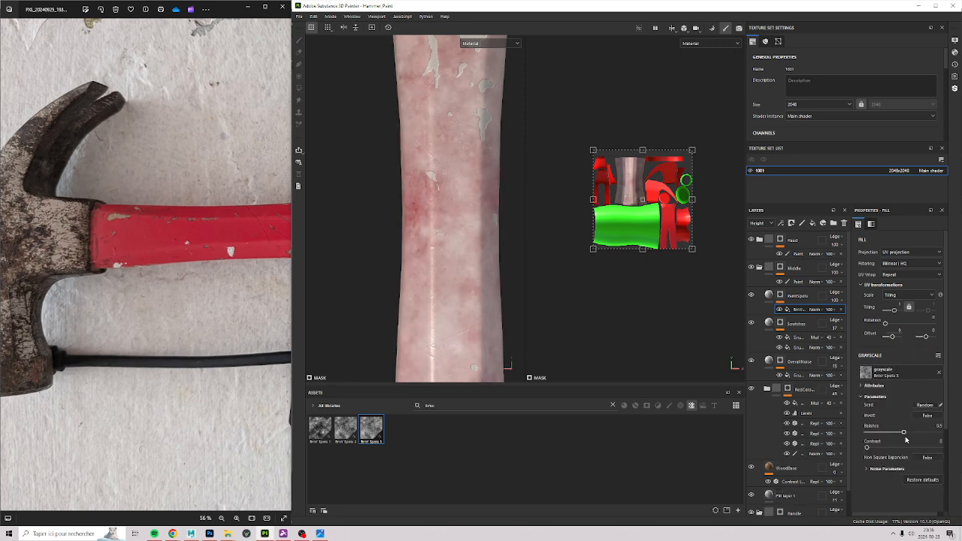
left_click_drag(907, 435, 926, 457)
mouse_move(403, 237)
left_mouse_down("alt")
mouse_move(421, 278)
mouse_move(383, 198)
mouse_move(409, 214)
mouse_move(377, 190)
left_mouse_up("alt")
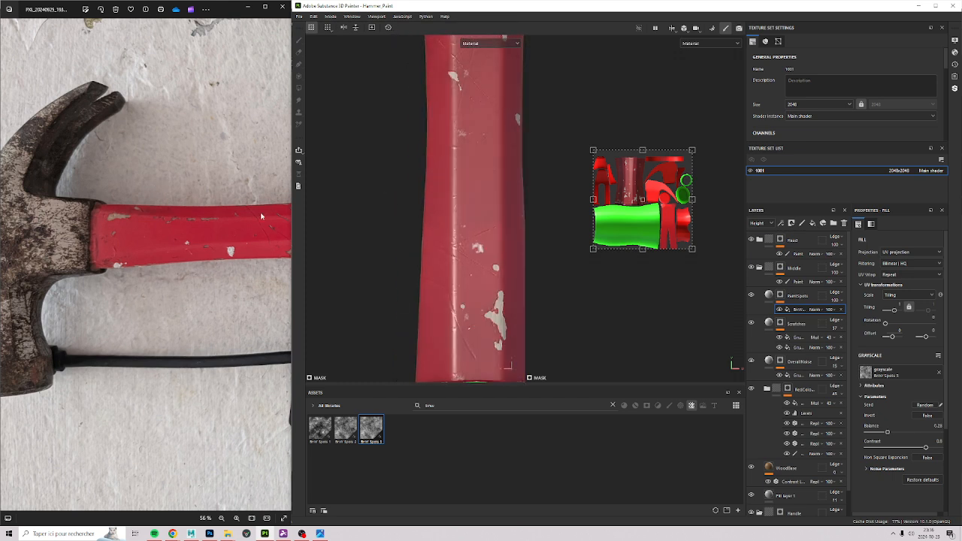
Check the exposed chips in the reference photo and raise the WoodBase layer's base color opacity.
left_click(247, 252)
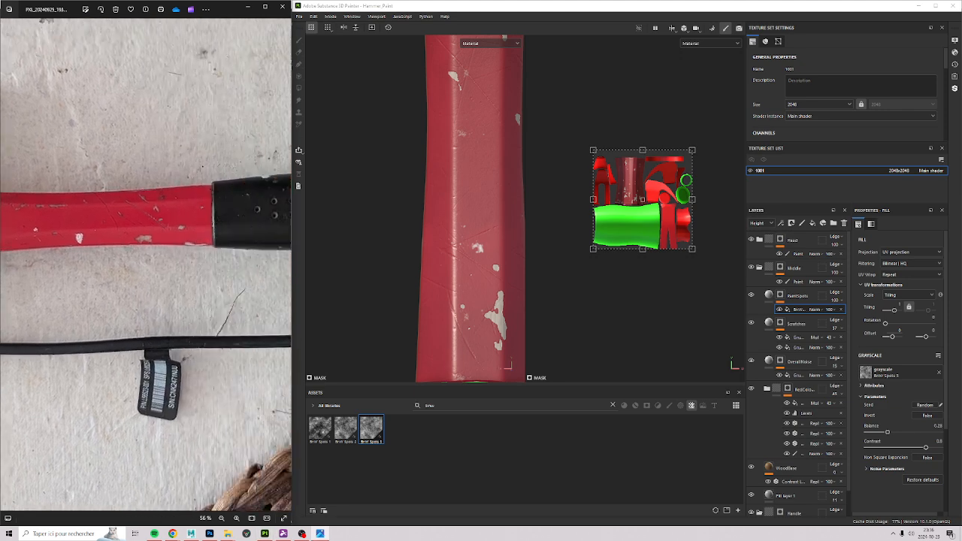
left_click_drag(129, 242, 240, 223)
scroll(133, 249, "up", 5)
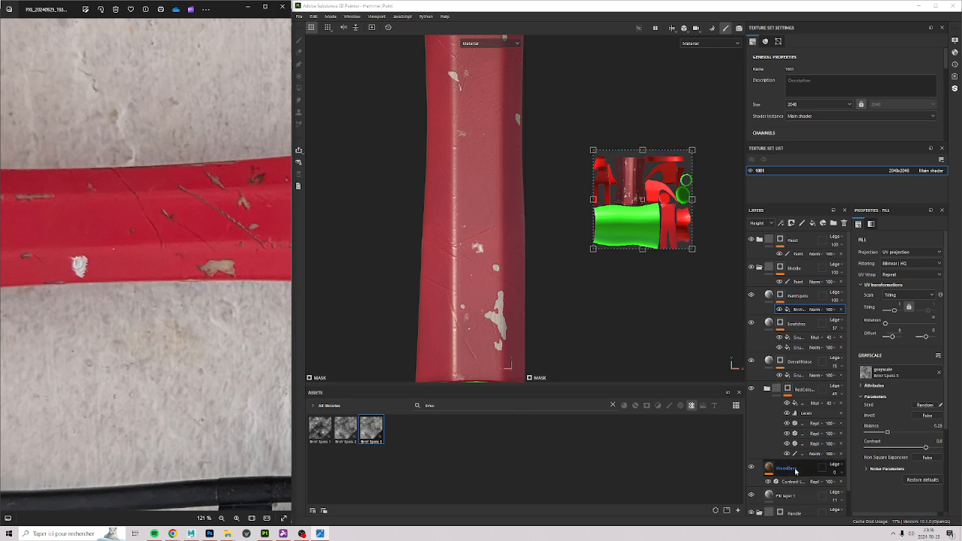
left_click(838, 466)
left_click(760, 224)
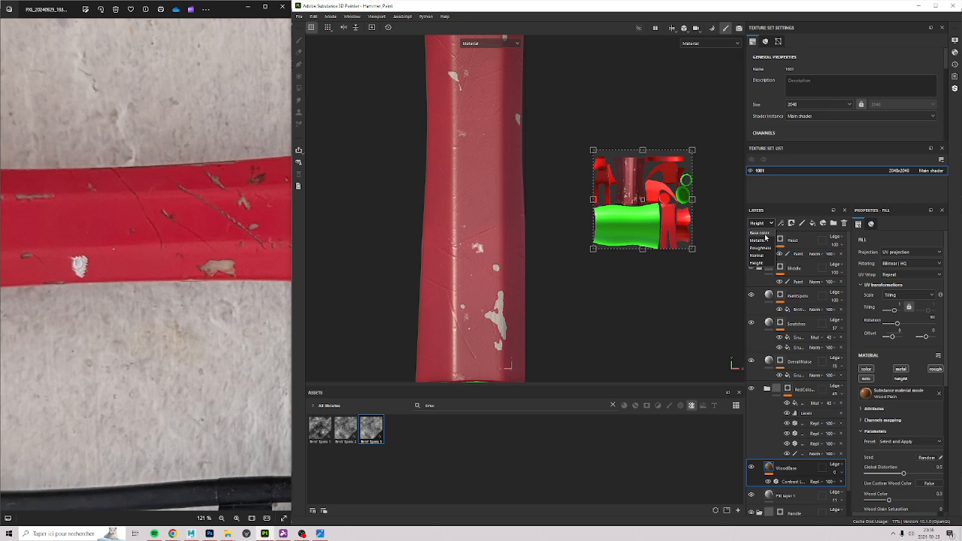
left_click(763, 238)
left_click(839, 474)
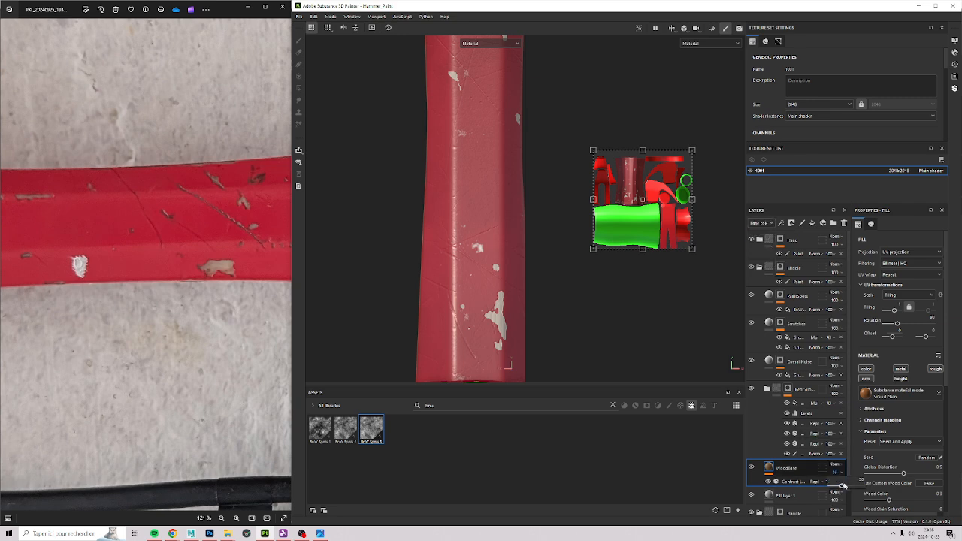
left_click_drag(842, 486, 862, 487)
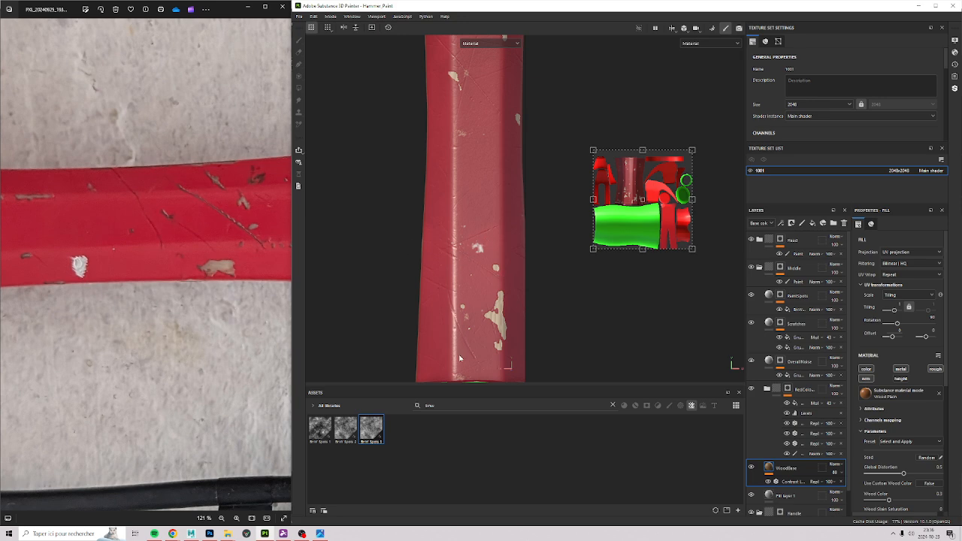
Inspect the chips and light paint spots along the shaft, from the full hammer down to a close-up near the grip.
scroll(489, 266, "down", 3)
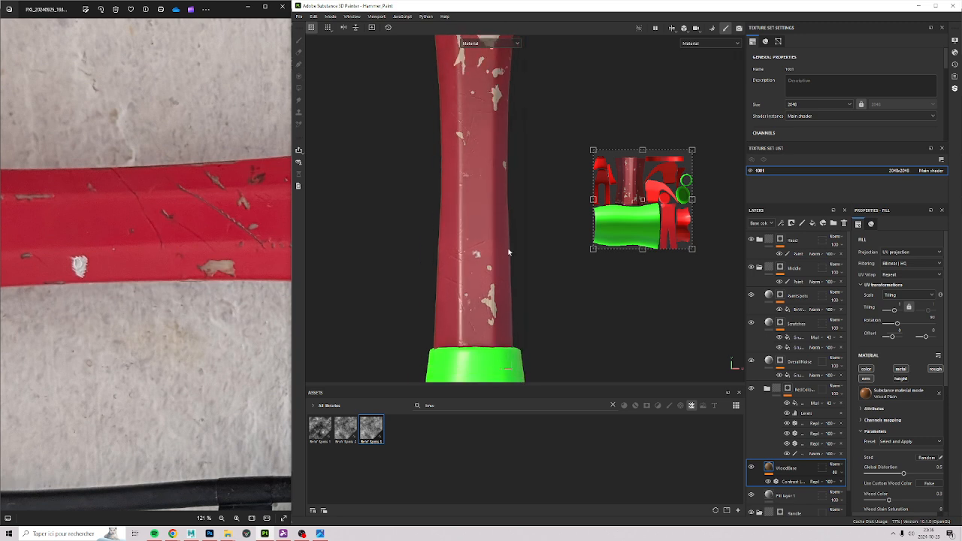
middle_click_drag(478, 104, 481, 301, "alt")
left_click_drag(481, 206, 472, 200, "alt")
scroll(492, 318, "down", 3)
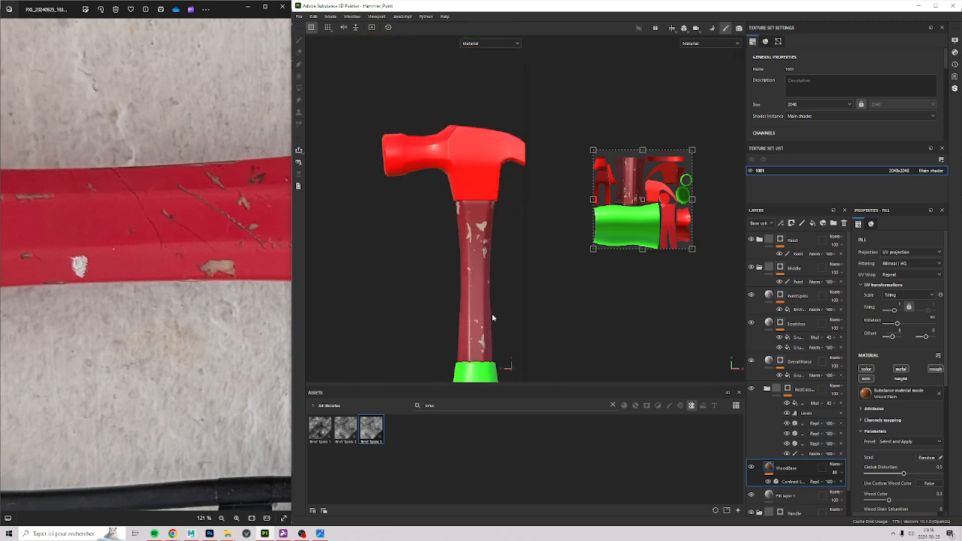
middle_click_drag(484, 321, 481, 253)
scroll(479, 278, "up", 3)
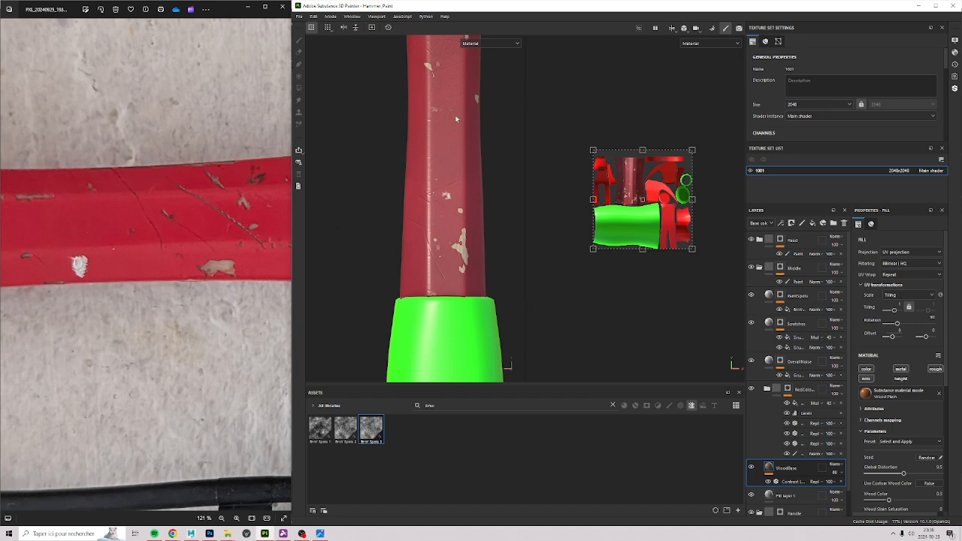
scroll(381, 220, "up", 3)
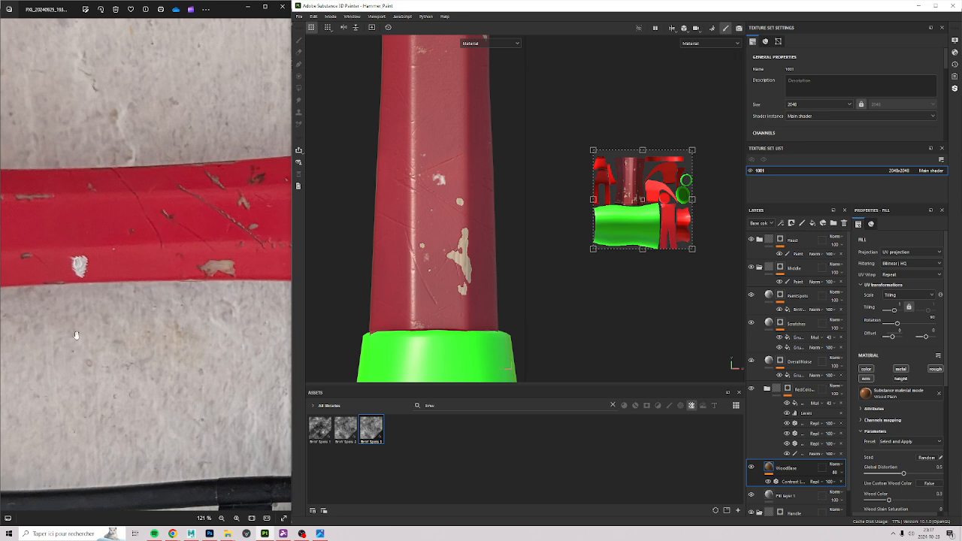
scroll(408, 195, "up", 2)
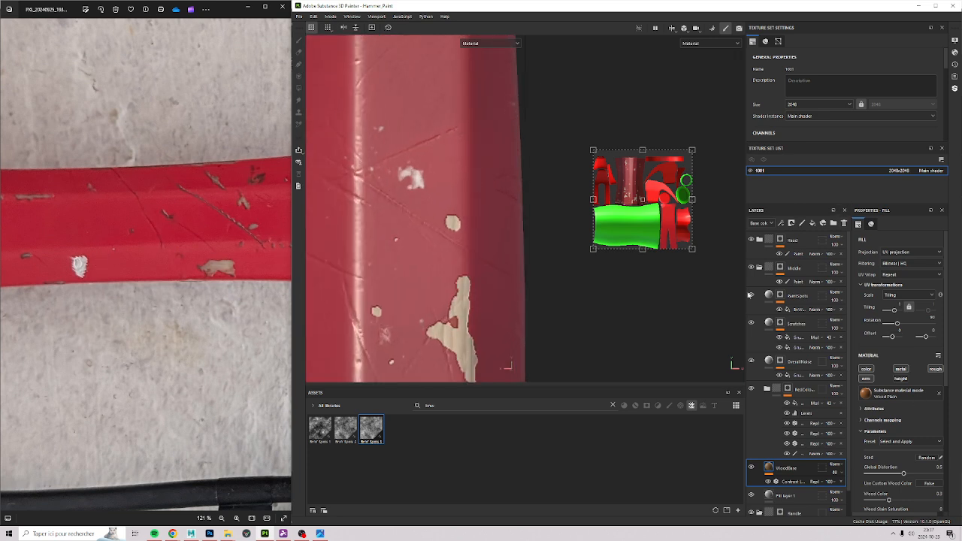
Add a Levels effect above the spots fill in the PaintSpots mask and lower its white input point to about 0.36.
left_click(797, 297)
left_click(797, 309)
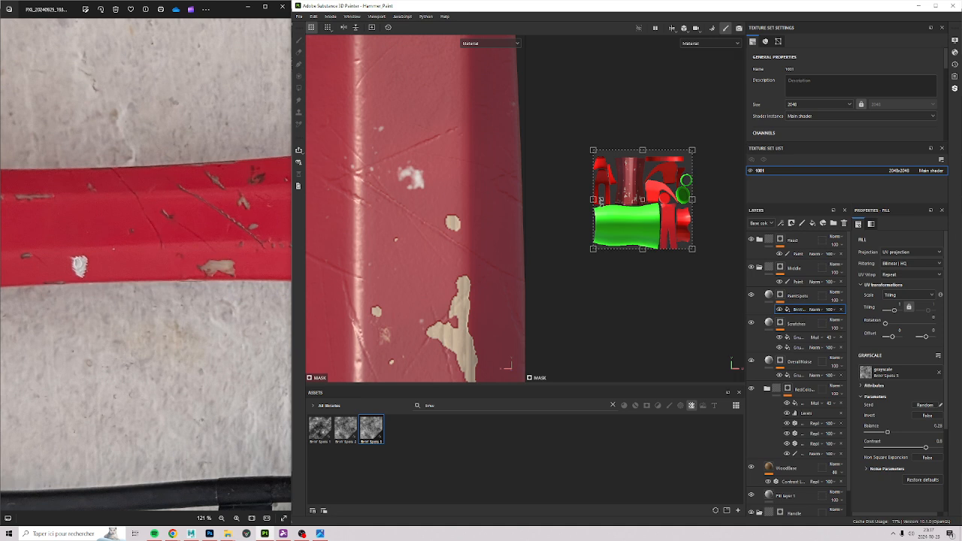
left_click(782, 224)
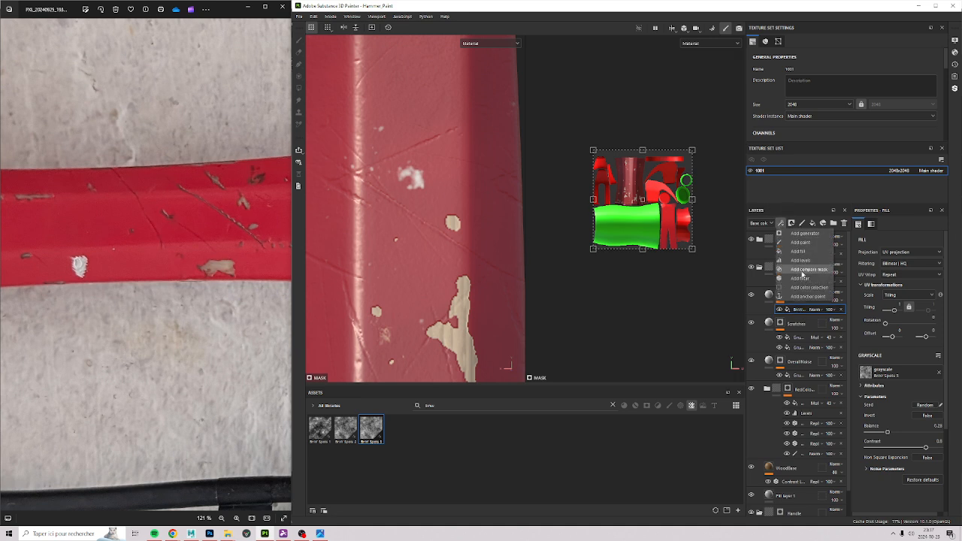
left_click(801, 260)
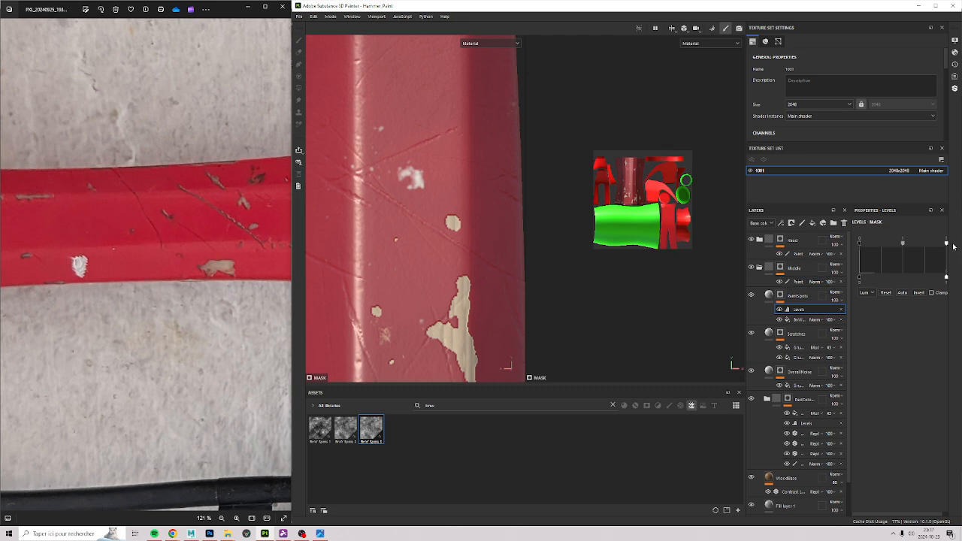
left_click_drag(947, 245, 890, 244)
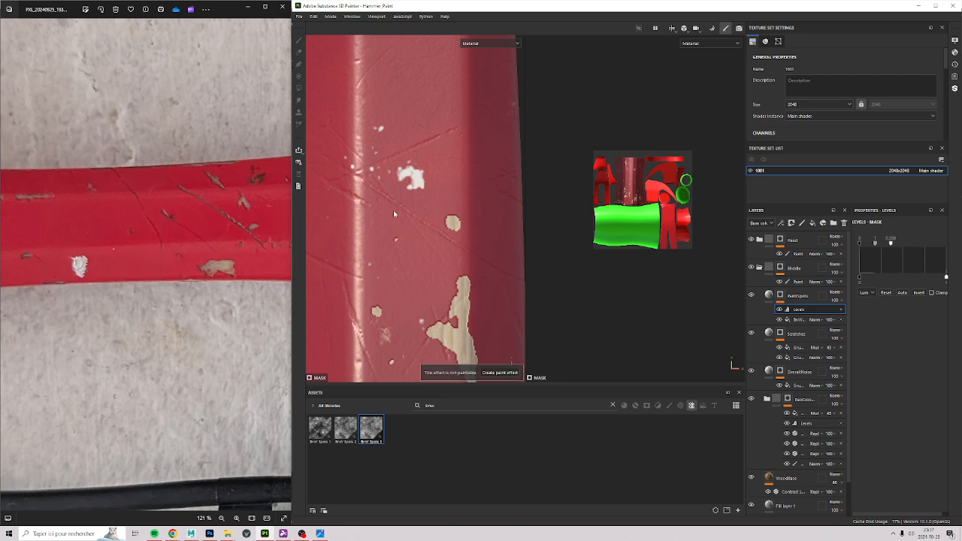
Compare the shaft's paint spots below the hammer head with the same area in the reference photo.
scroll(436, 254, "down", 5)
middle_click_drag(435, 254, 424, 300, "alt")
left_click_drag(425, 300, 375, 222, "alt")
middle_click_drag(453, 135, 388, 231, "alt")
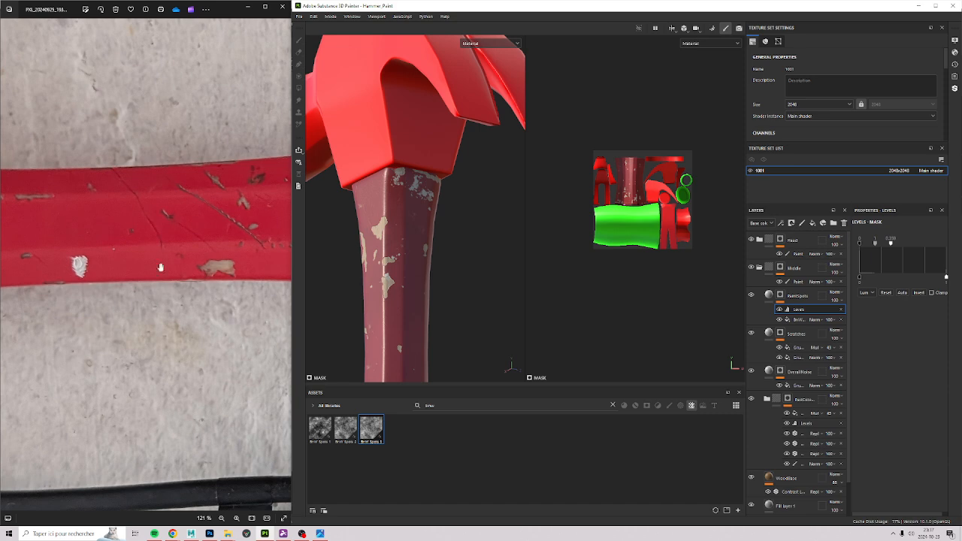
left_click_drag(155, 284, 393, 251)
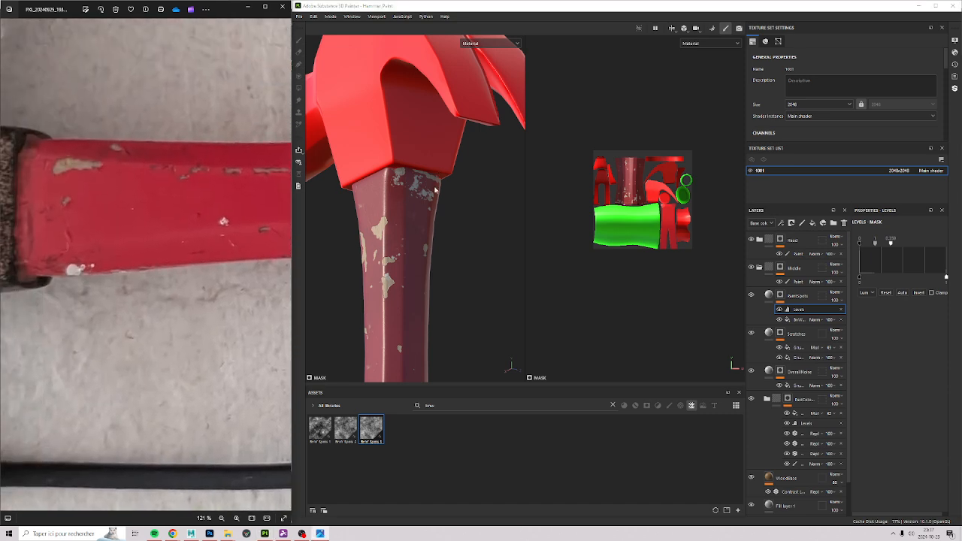
Add a Blur filter above the spots fill in the PaintSpots mask and lower its intensity to about 0.2.
scroll(443, 170, "up", 3)
left_click_drag(399, 219, 328, 261, "alt")
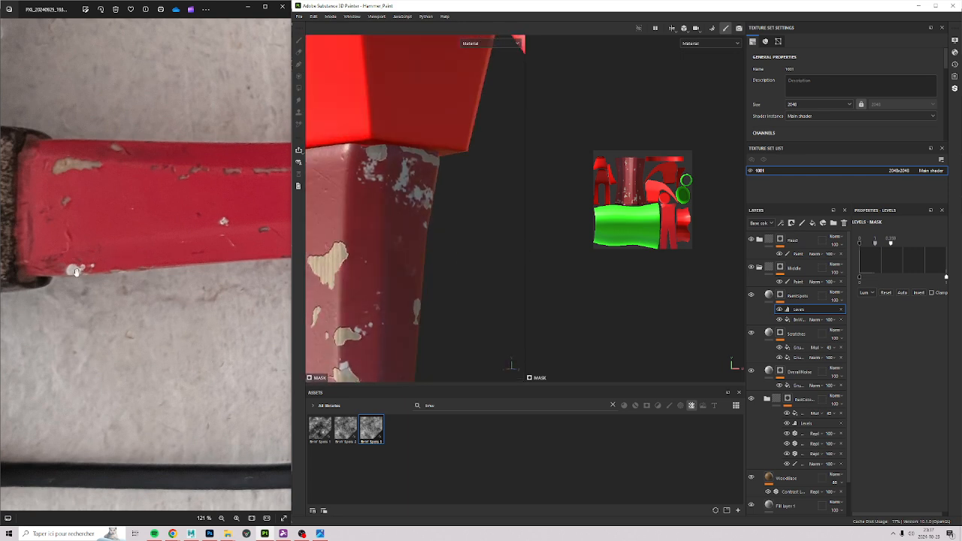
left_click(799, 320)
left_click(782, 224)
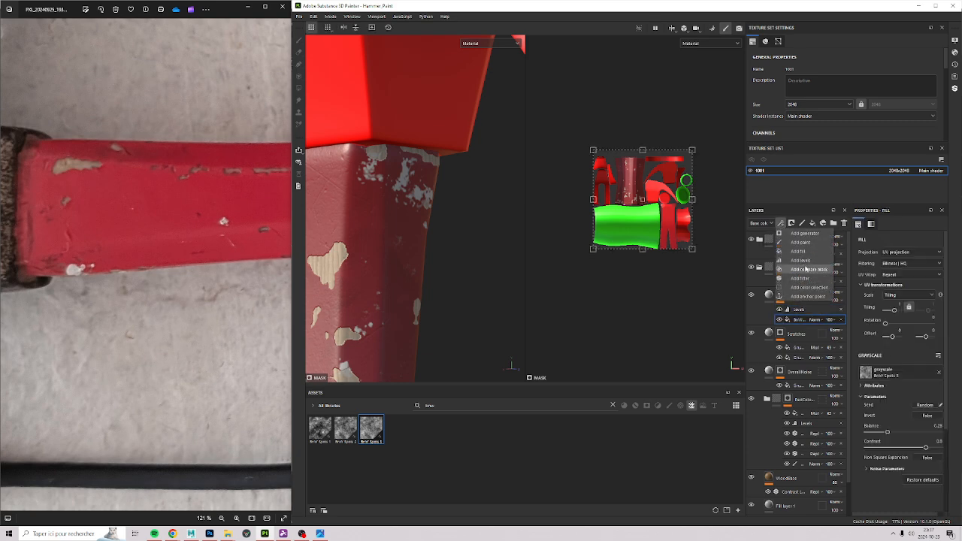
left_click(804, 279)
left_click(900, 245)
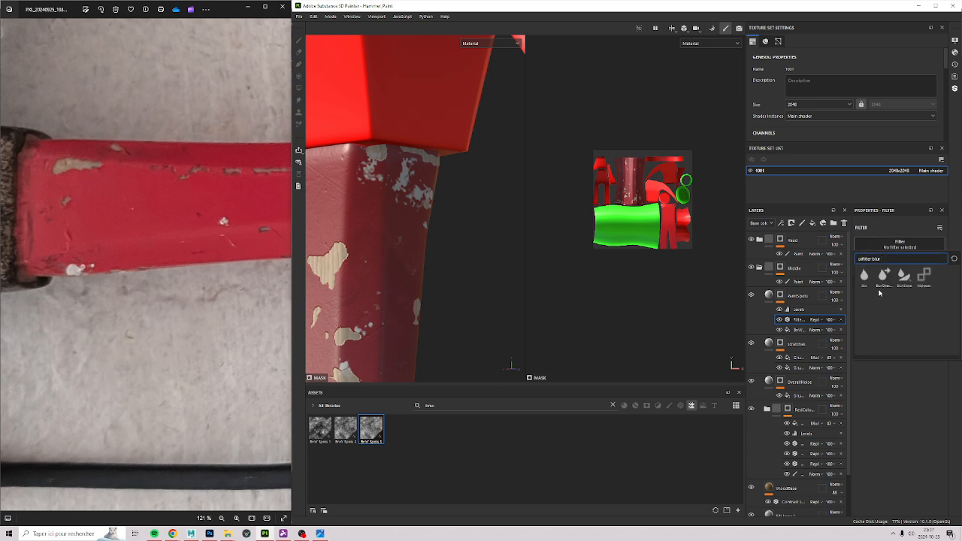
left_click(884, 273)
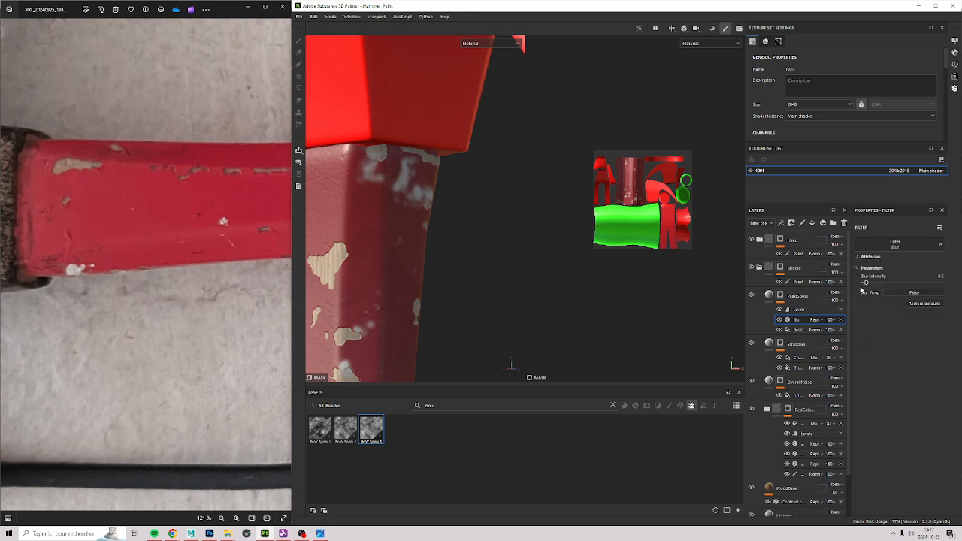
left_click_drag(865, 284, 863, 284)
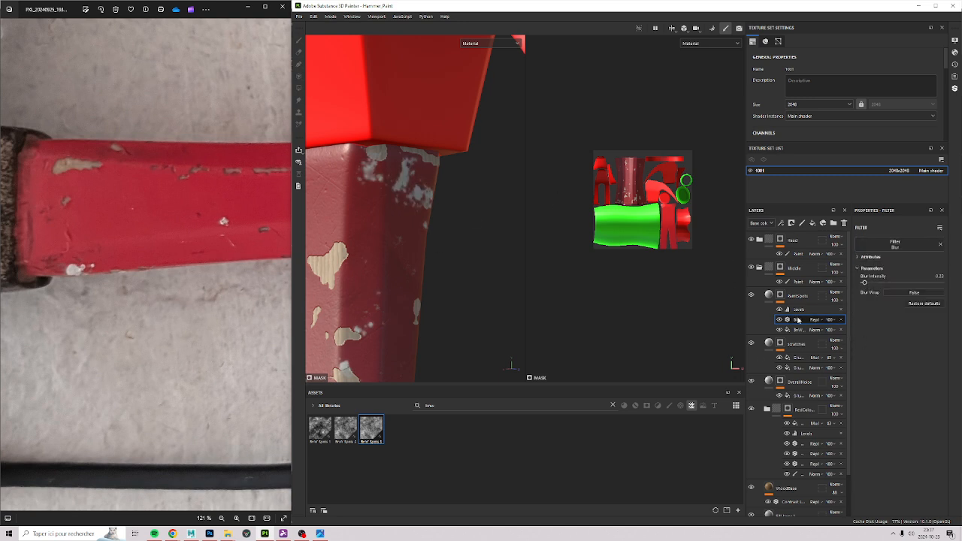
Raise the black input point of the PaintSpots mask's Levels effect to about 0.23 to sharpen the blurred spots.
left_click(797, 309)
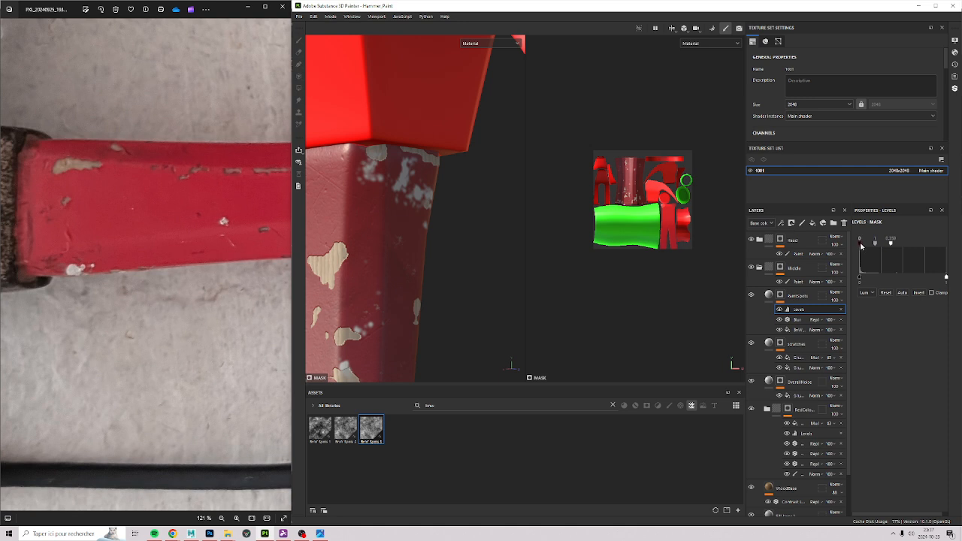
left_click_drag(861, 245, 880, 248)
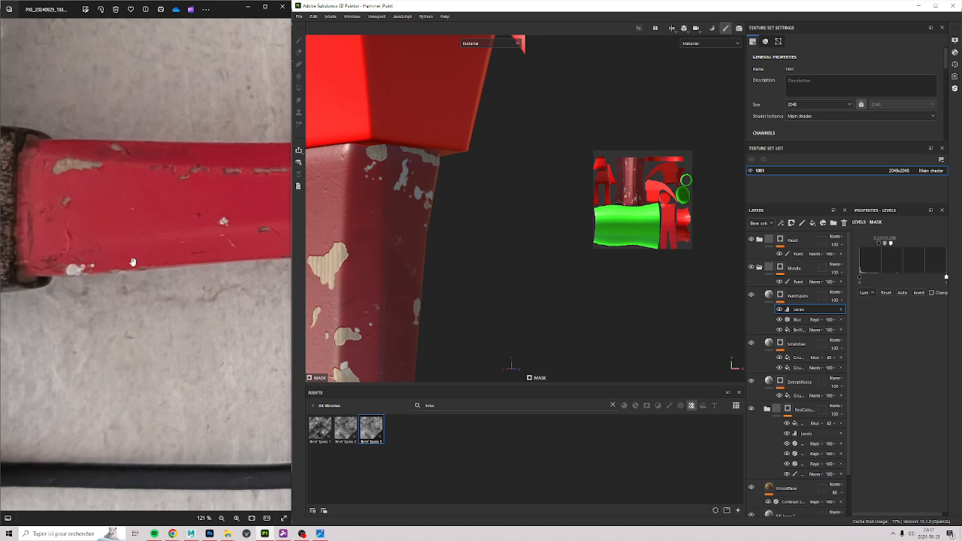
left_click_drag(372, 309, 467, 210, "alt")
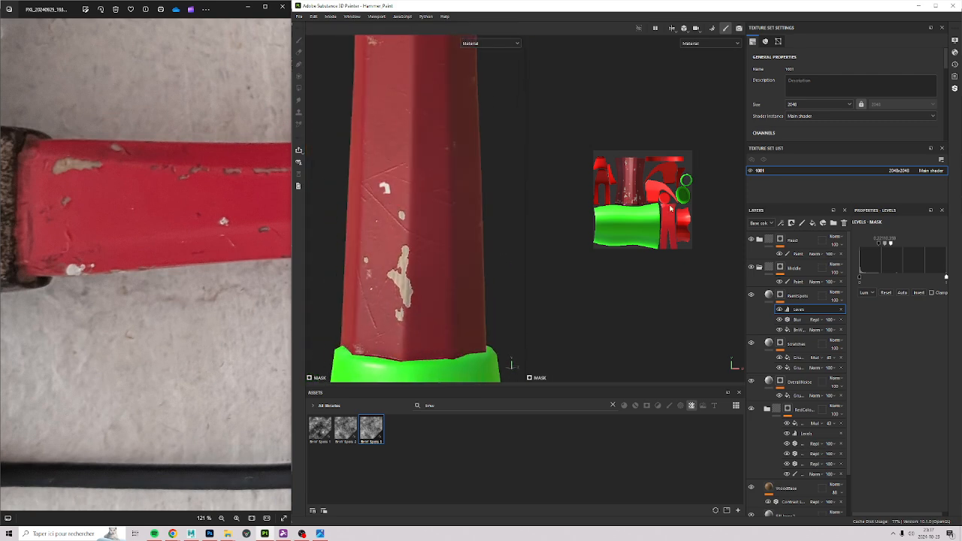
Enable the height channel on the PaintSpots layer and set its height to about 0.06.
left_click(762, 298)
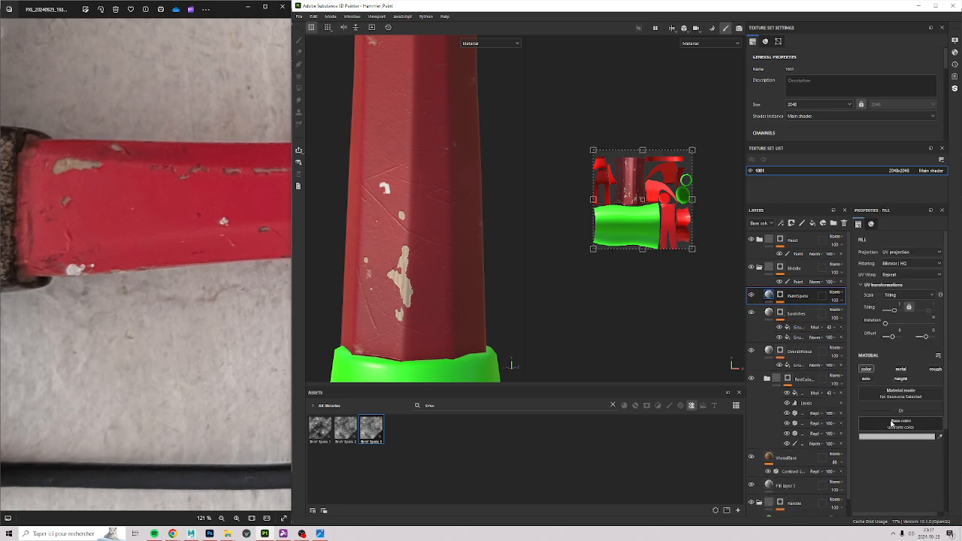
left_click(903, 379)
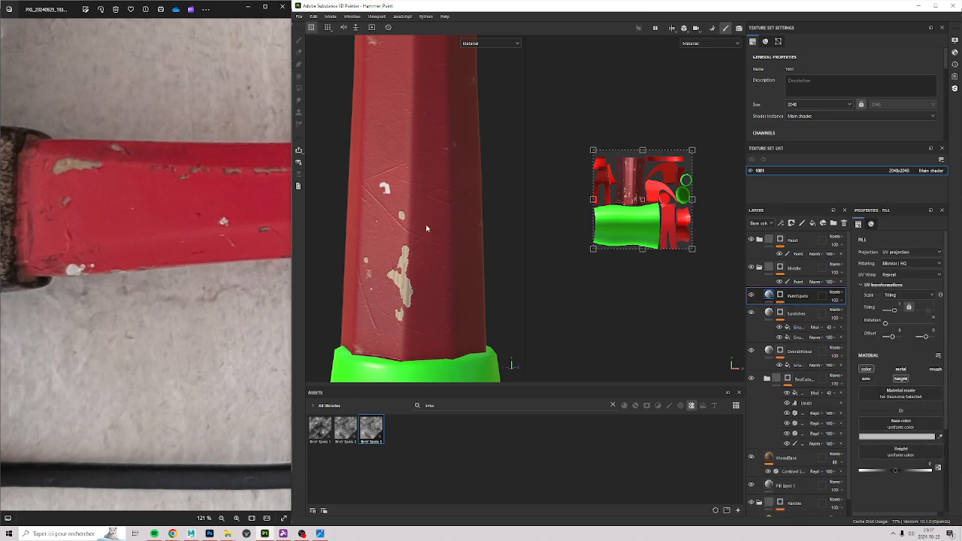
scroll(393, 257, "up", 2)
scroll(393, 257, "up", 2)
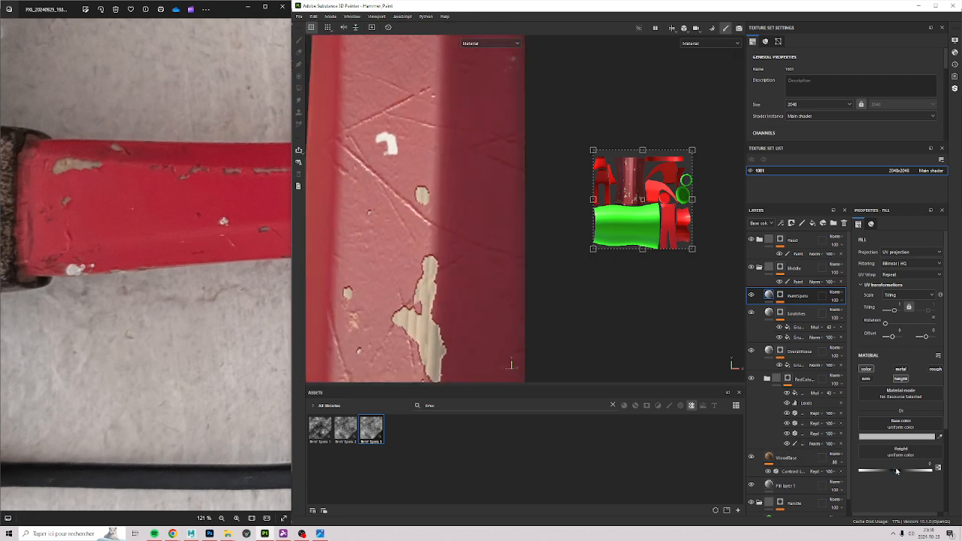
left_click_drag(896, 471, 899, 471)
mouse_move(444, 226)
left_mouse_down("alt")
mouse_move(507, 239)
mouse_move(521, 186)
mouse_move(373, 172)
left_mouse_up("alt")
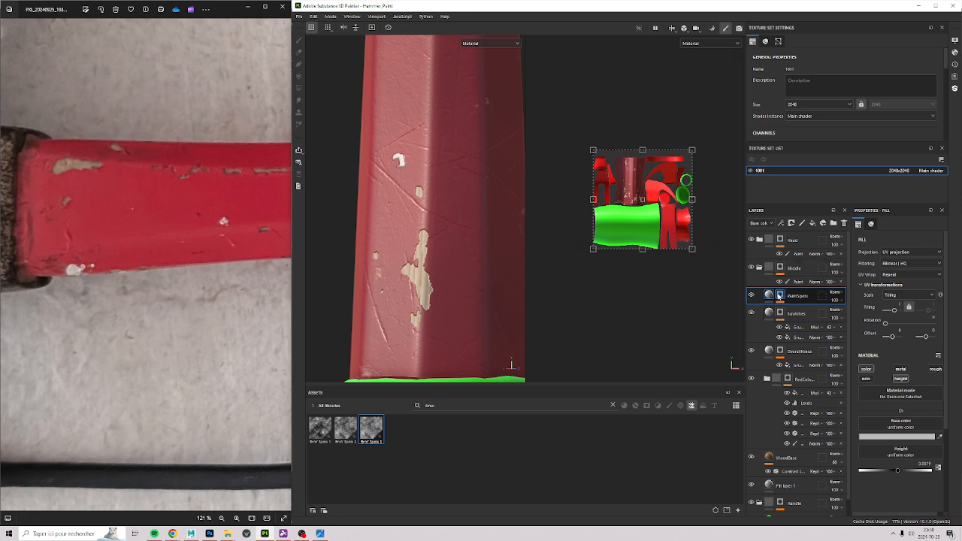
Enable the roughness channel on the PaintSpots layer and set its roughness to about 0.8.
left_click(935, 369)
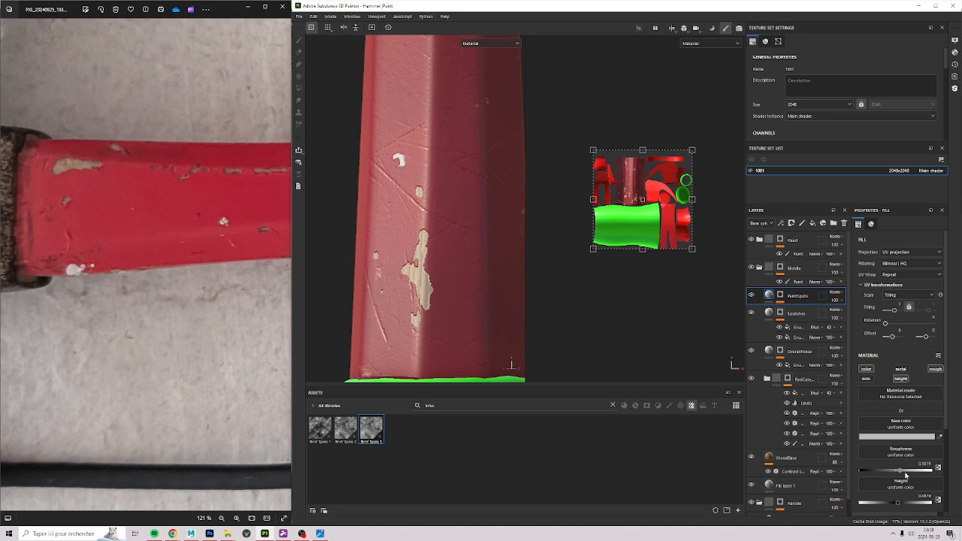
right_click_drag(508, 226, 365, 146, "alt")
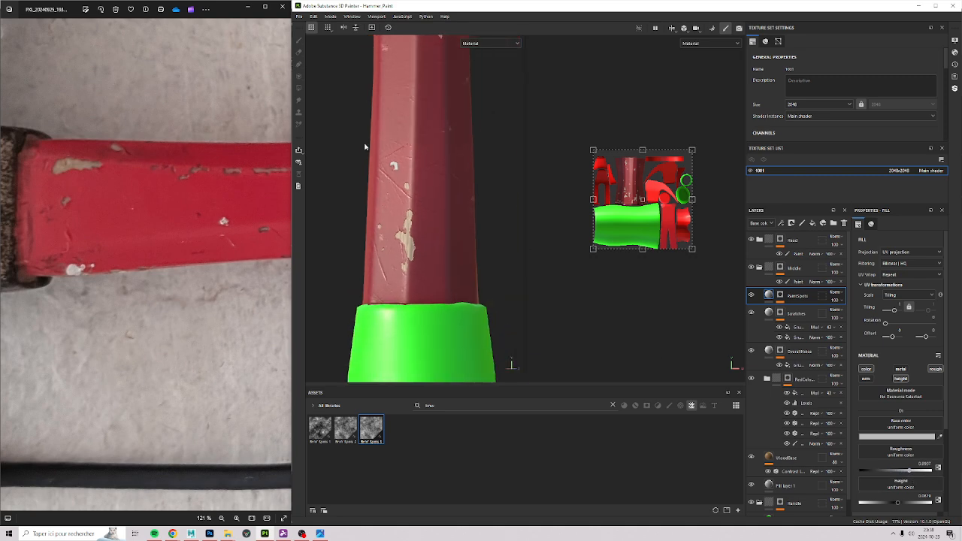
middle_click_drag(365, 145, 400, 338, "alt")
left_click_drag(458, 258, 465, 224, "alt")
middle_click_drag(421, 349, 440, 232, "alt")
right_click_drag(441, 232, 455, 92, "alt")
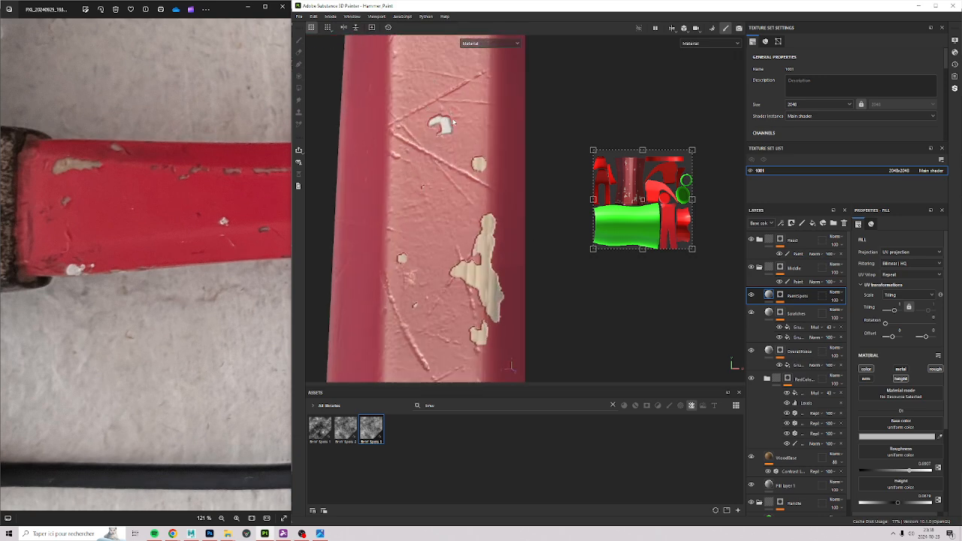
left_click_drag(454, 122, 456, 230, "alt")
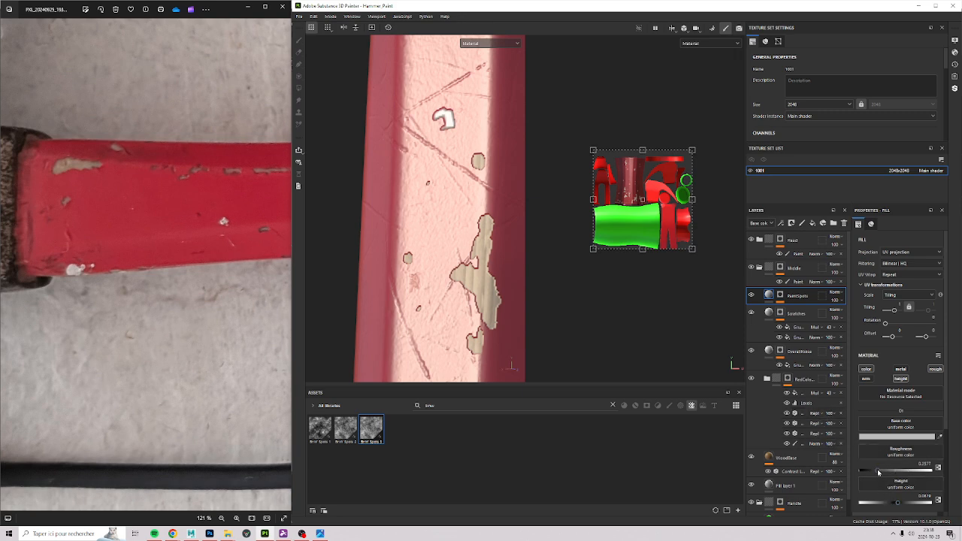
left_click_drag(579, 329, 418, 248, "alt")
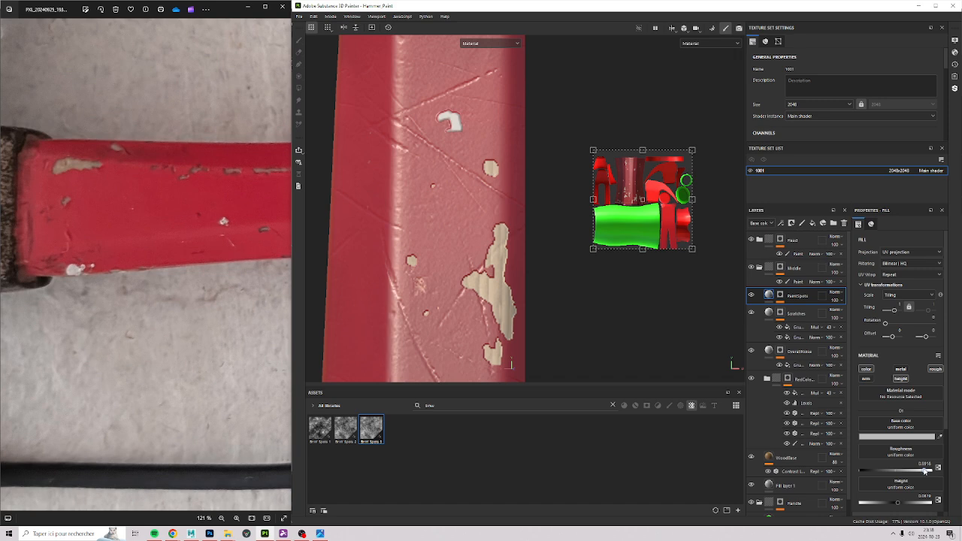
left_click_drag(424, 135, 398, 346, "alt")
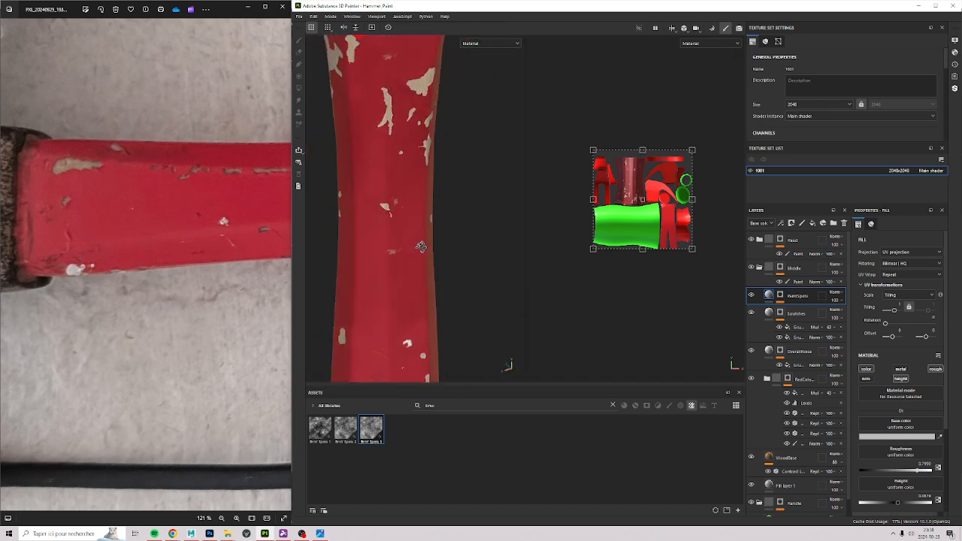
Examine the chips and paint spots along the shaft from several angles, ending with a view of the full hammer.
middle_click_drag(361, 60, 377, 229, "alt")
scroll(377, 229, "down", 3)
left_click_drag(377, 230, 406, 248, "alt")
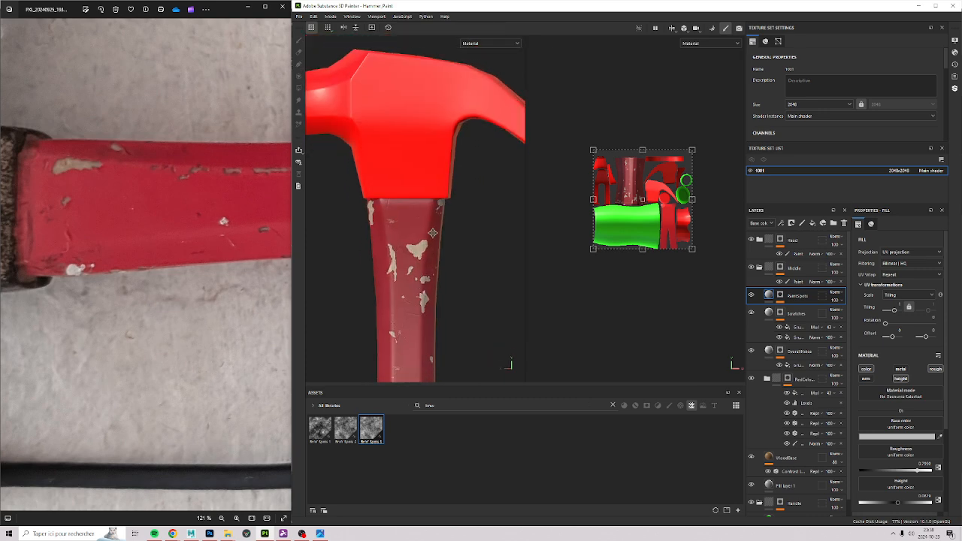
middle_click_drag(421, 301, 436, 150, "alt")
scroll(436, 188, "up", 3)
left_click_drag(436, 248, 468, 286, "alt")
middle_click_drag(468, 285, 504, 290, "alt")
scroll(496, 286, "down", 6)
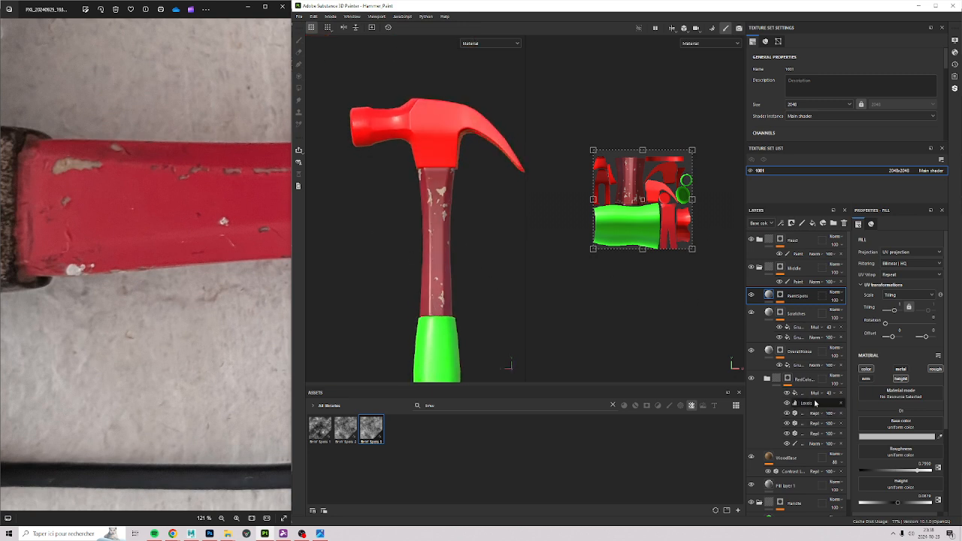
Expand the red color folder, lower the masked BasePaint variation layer's opacity to about 83, and check the shaft.
scroll(778, 353, "down", 1)
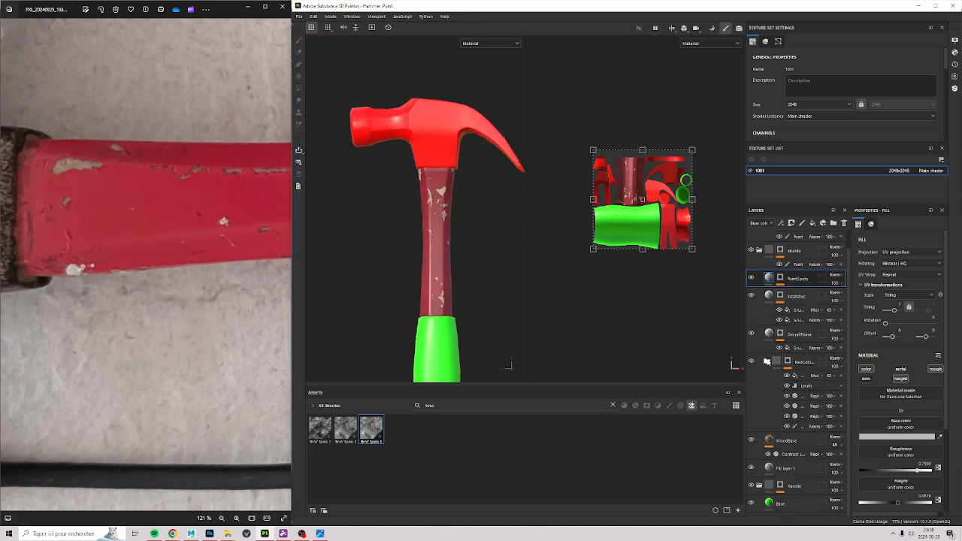
left_click(767, 362)
left_click(807, 439)
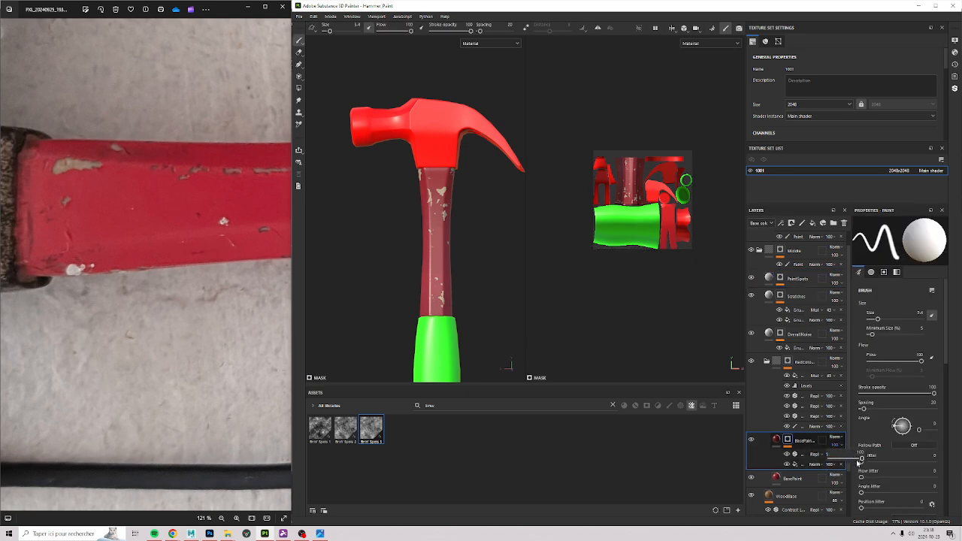
left_click_drag(858, 463, 854, 462)
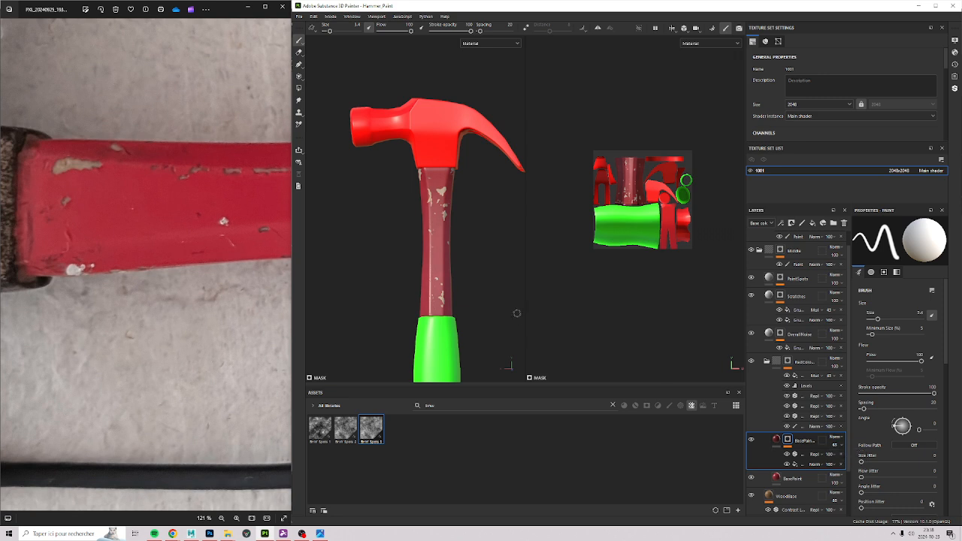
scroll(497, 253, "up", 6)
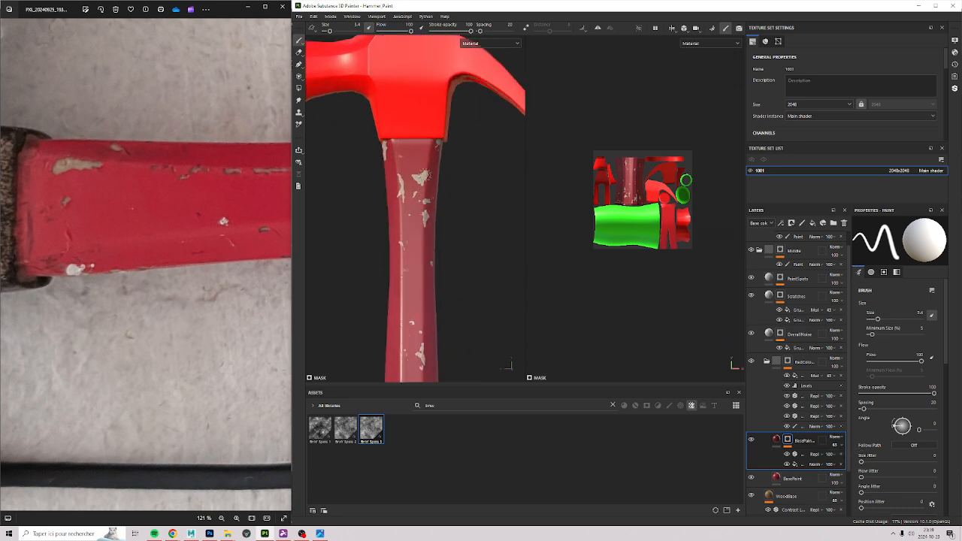
scroll(396, 163, "up", 2)
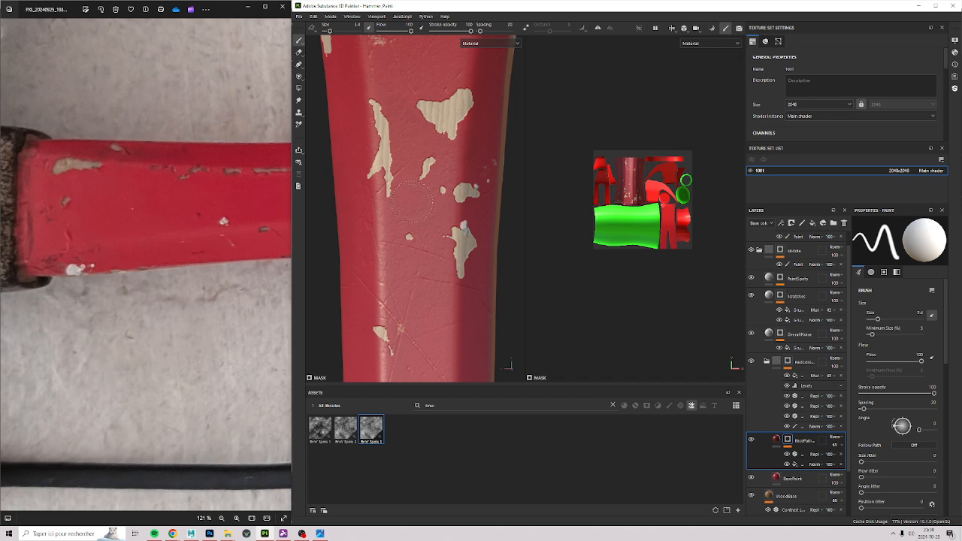
scroll(411, 202, "down", 5)
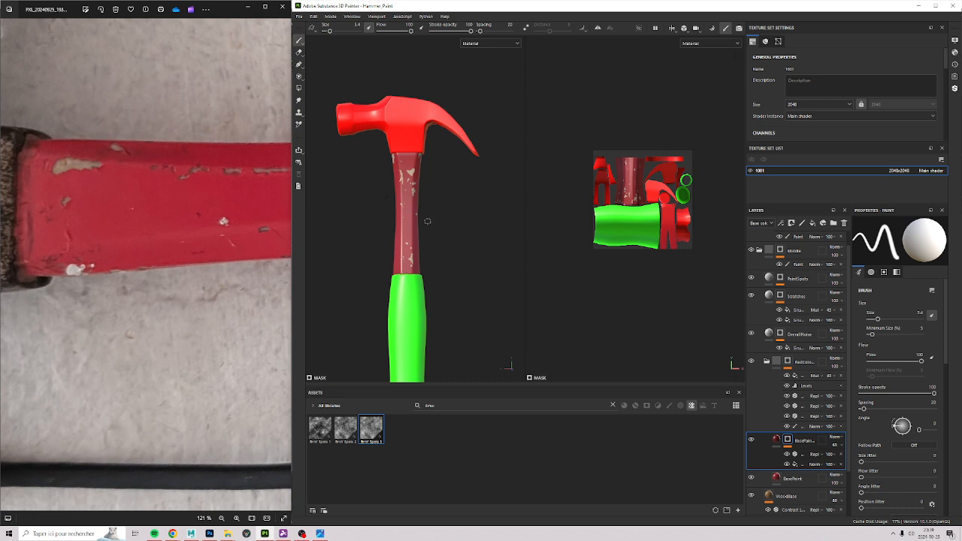
left_click_drag(486, 180, 429, 217, "alt")
scroll(429, 217, "up", 5)
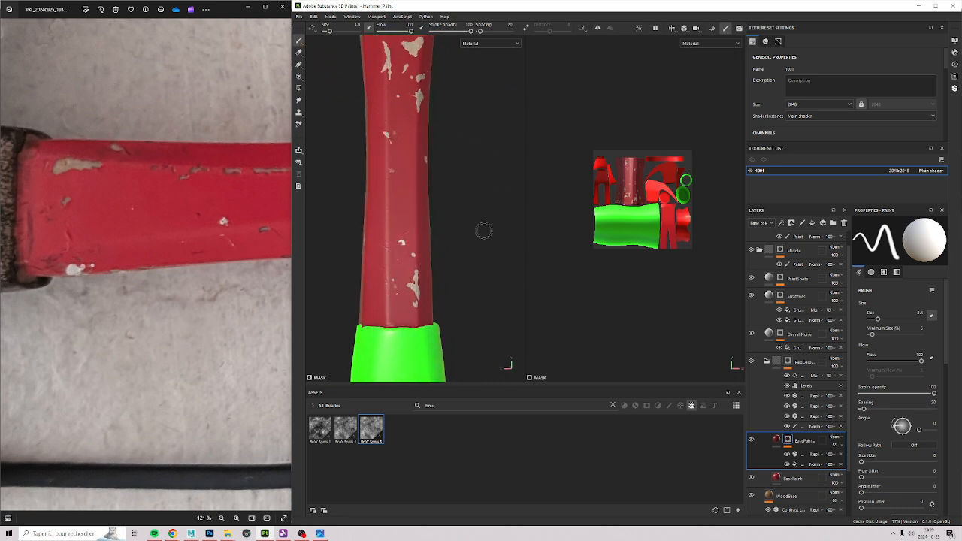
Duplicate the PaintSpots layer, give the copy a very dark brown base color, and compare its spots with the reference photo.
scroll(823, 335, "up", 1)
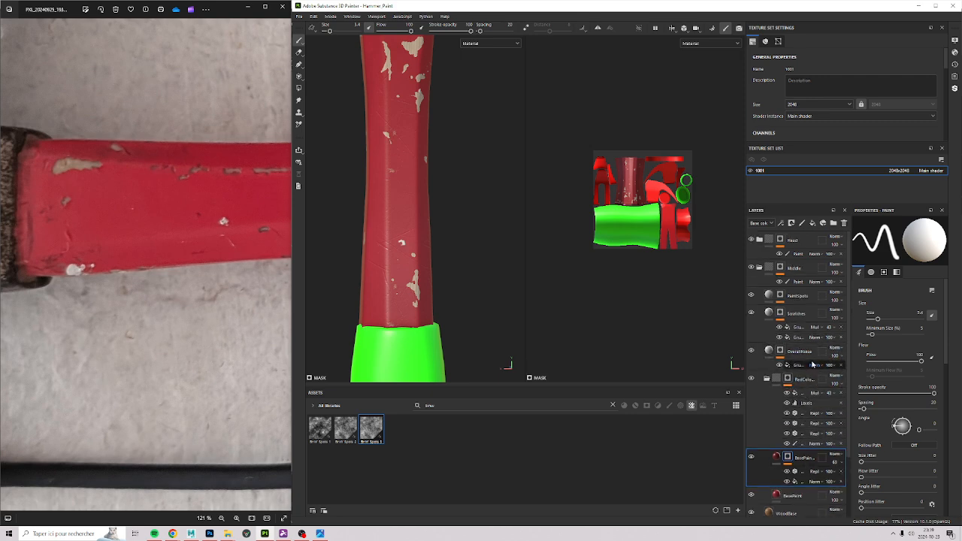
left_click(823, 302)
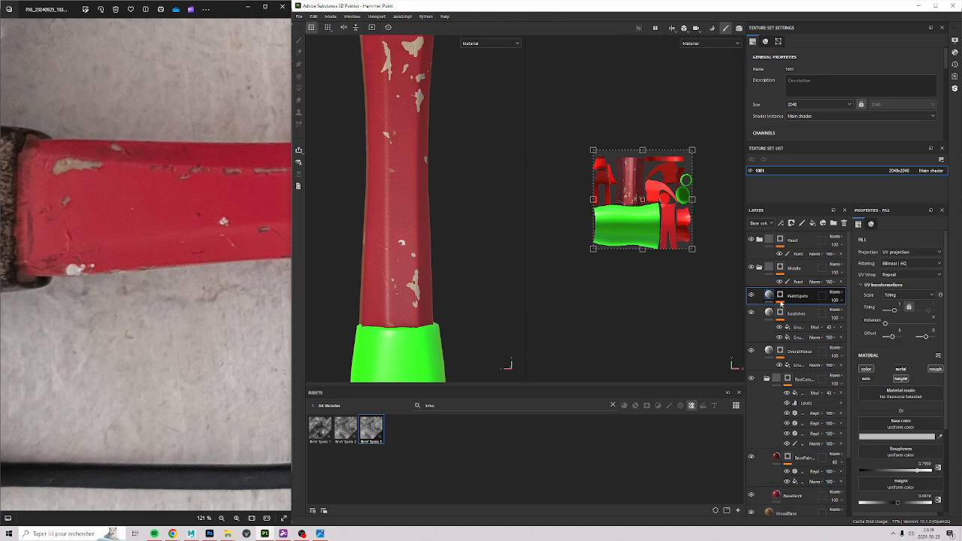
right_click(804, 294)
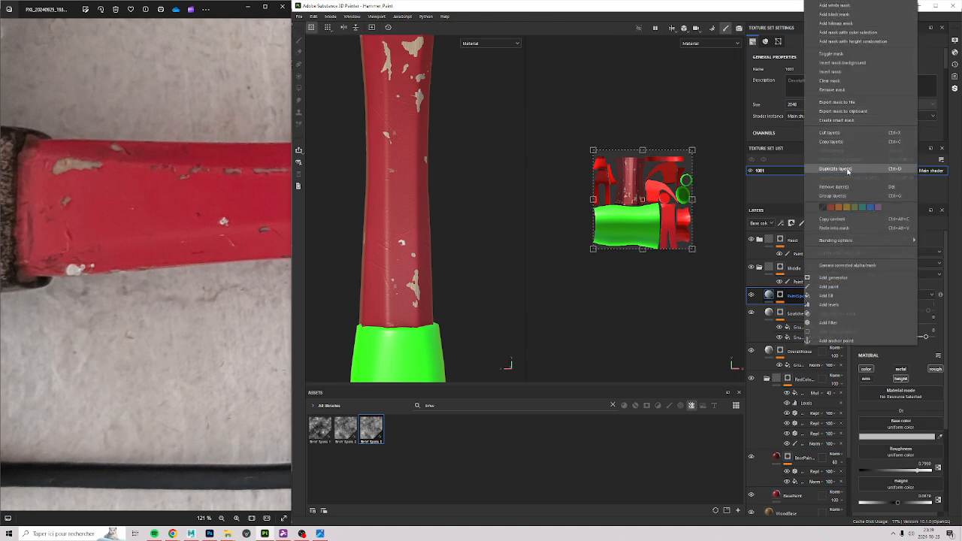
left_click(848, 171)
left_click(916, 439)
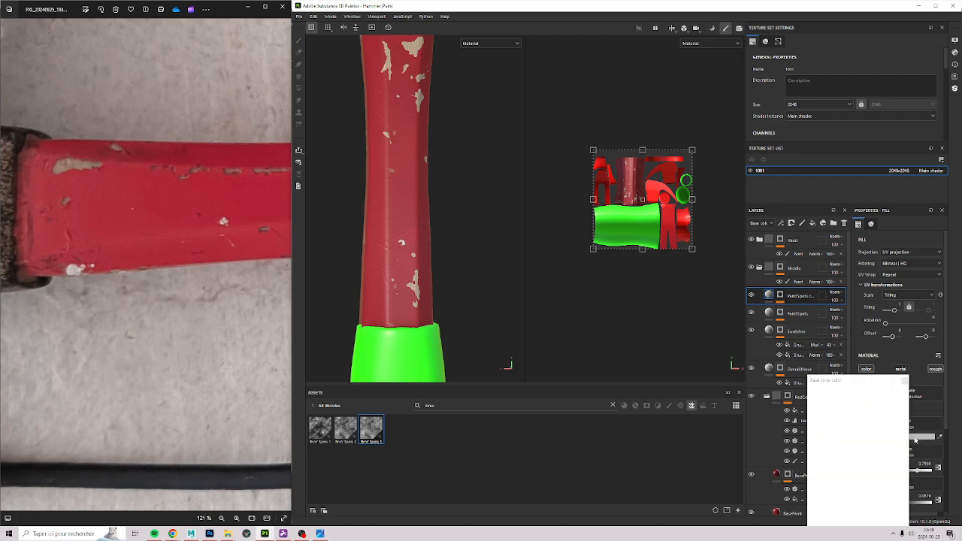
left_click_drag(838, 473, 824, 474)
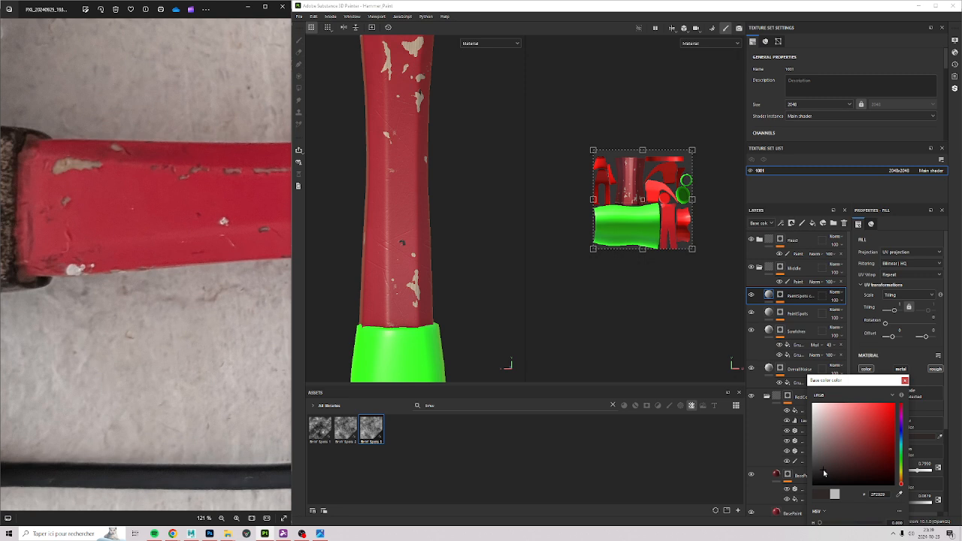
left_click(905, 381)
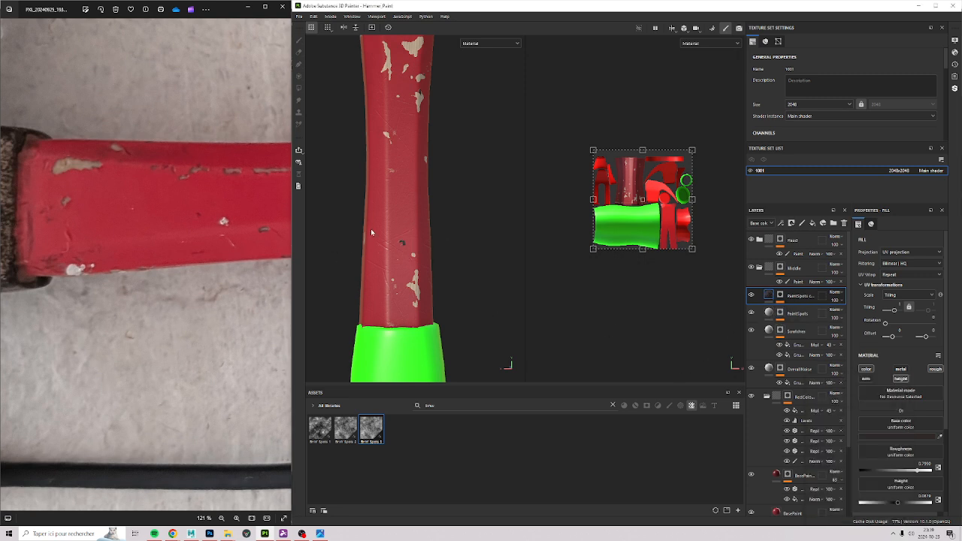
scroll(412, 254, "up", 5)
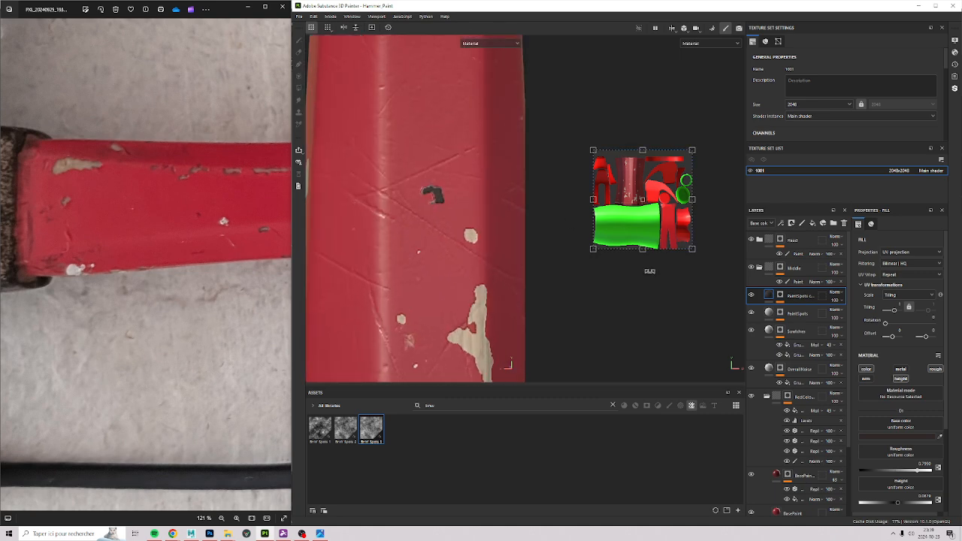
left_click_drag(283, 273, 82, 250)
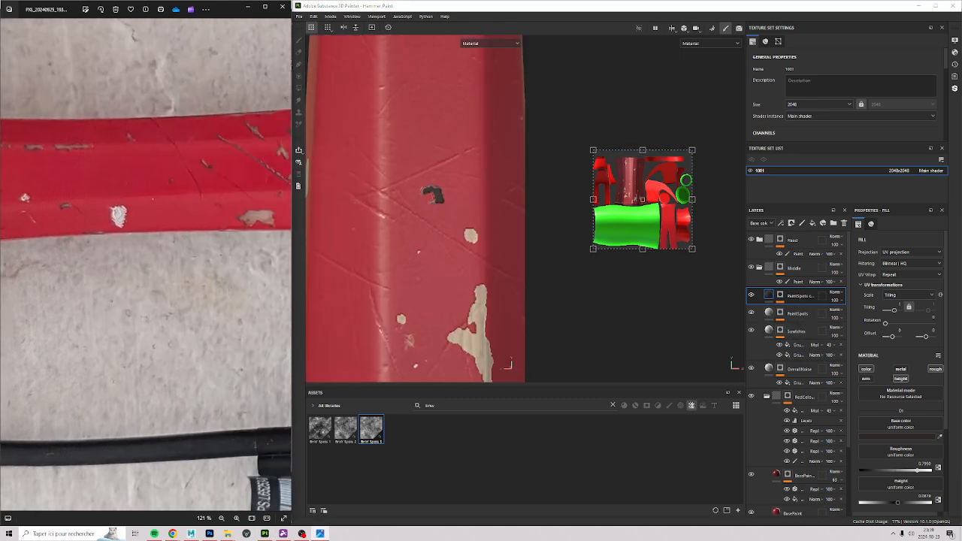
Randomize the seed of the BnW Spots 3 fill in the dark PaintSpots copy's mask.
left_click_drag(161, 258, 77, 330)
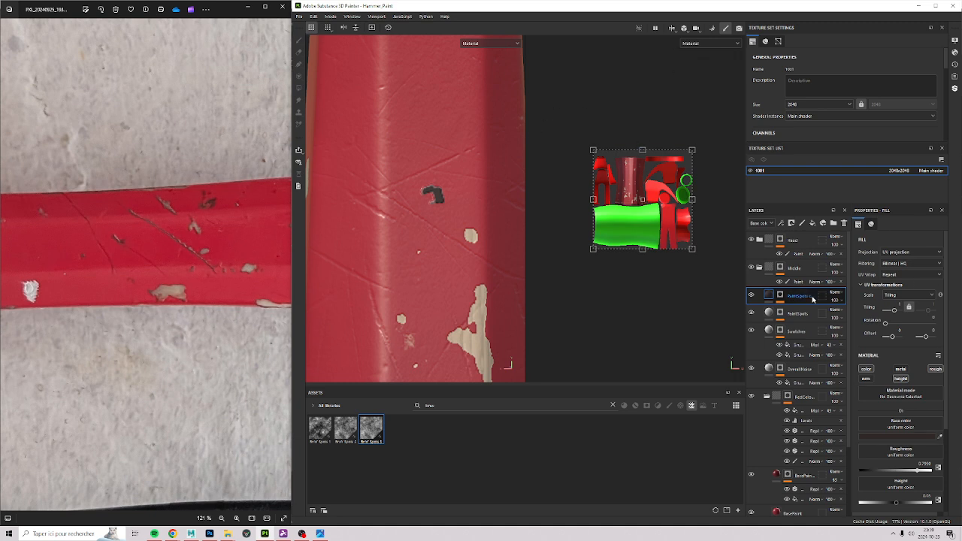
left_click(780, 302)
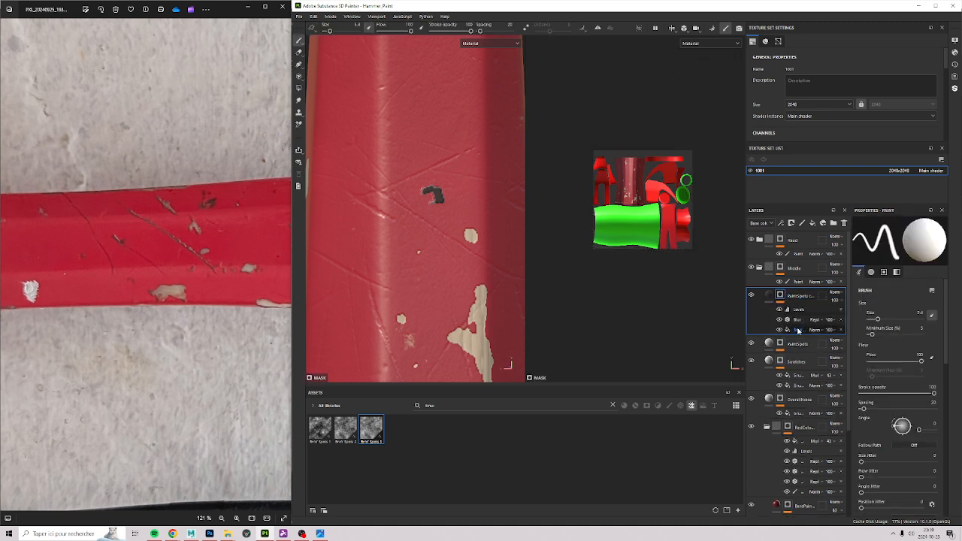
left_click(799, 331)
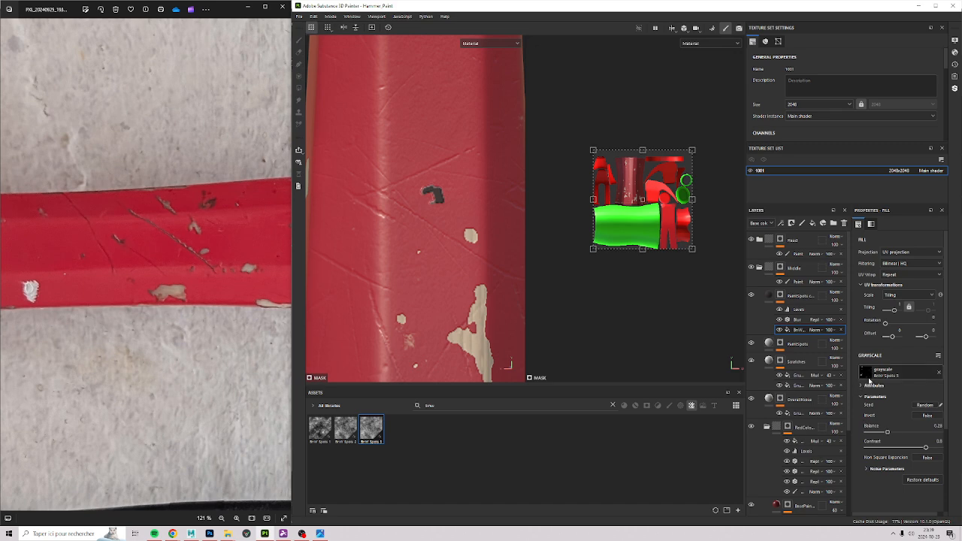
left_click(924, 407)
scroll(479, 209, "down", 2)
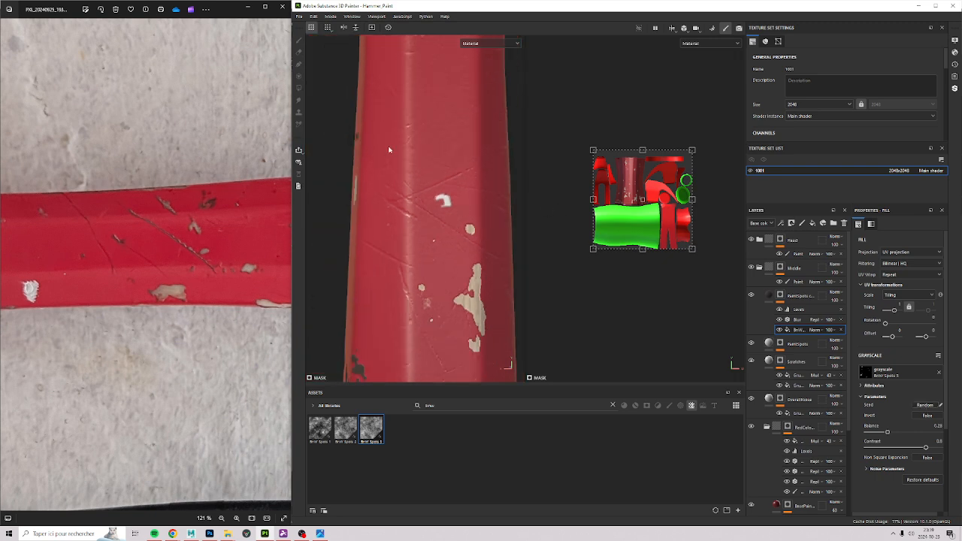
Examine the distribution of the dark paint spots along the shaft from several angles, down to the green grip.
left_click_drag(389, 149, 467, 148, "alt")
middle_click_drag(418, 223, 448, 296, "alt")
scroll(420, 212, "down", 1)
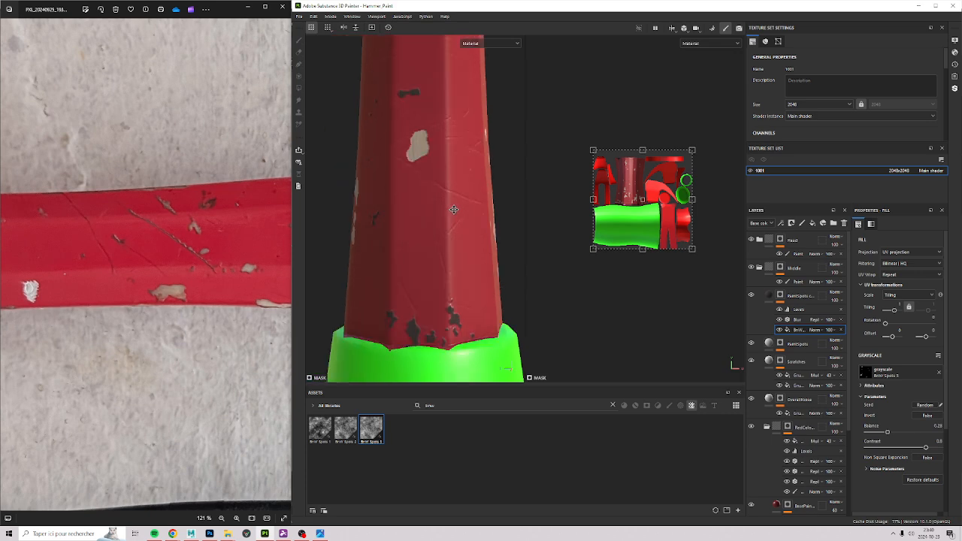
right_click_drag(519, 158, 524, 281, "alt")
middle_click_drag(495, 232, 512, 363, "alt")
left_click_drag(474, 233, 399, 226, "alt")
middle_click_drag(451, 316, 449, 158, "alt")
left_click_drag(429, 289, 455, 304, "alt")
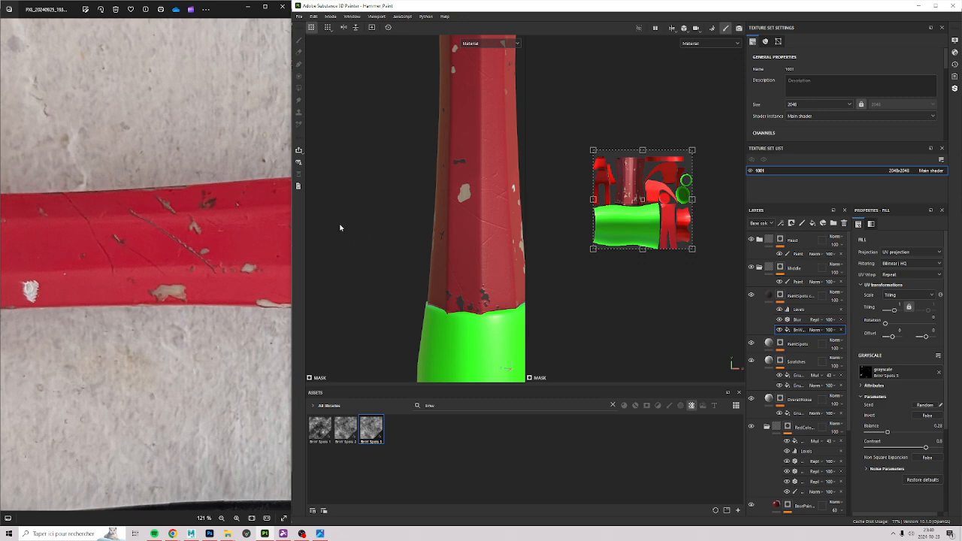
left_click_drag(339, 228, 676, 319, "alt")
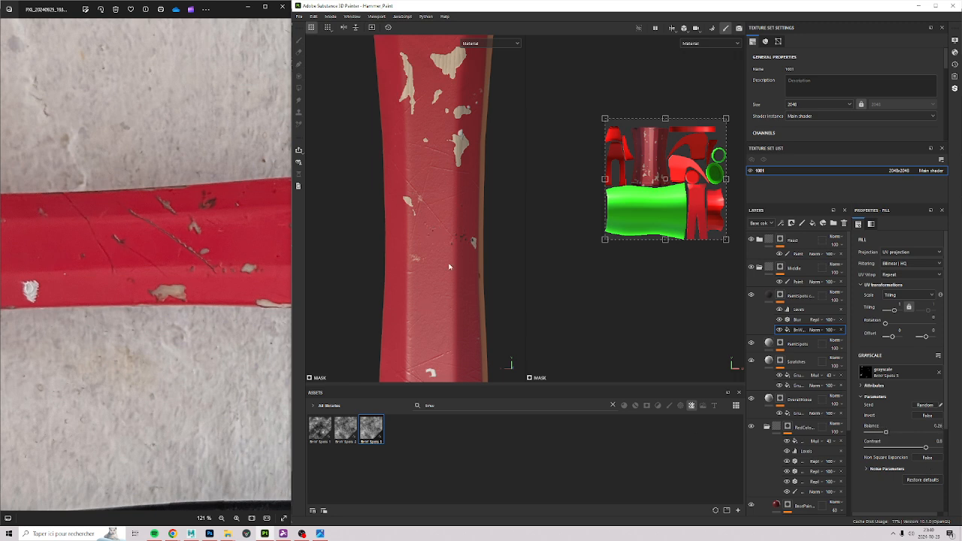
left_click_drag(449, 267, 422, 318, "alt")
right_click_drag(403, 290, 446, 309, "alt")
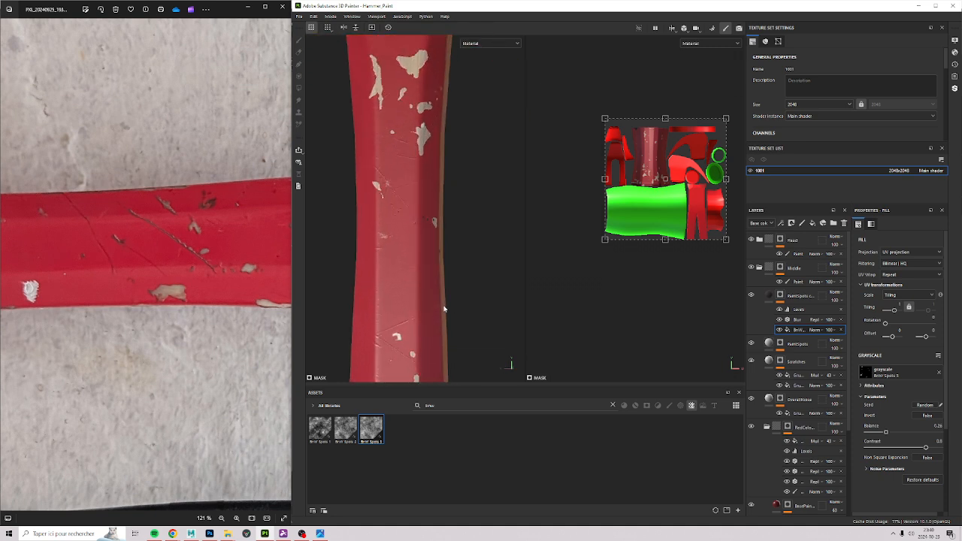
left_click_drag(458, 307, 428, 303, "alt")
right_click_drag(434, 344, 435, 322, "alt")
middle_click_drag(421, 308, 507, 179, "alt")
left_click_drag(450, 241, 562, 235, "alt")
middle_click_drag(465, 336, 509, 244, "alt")
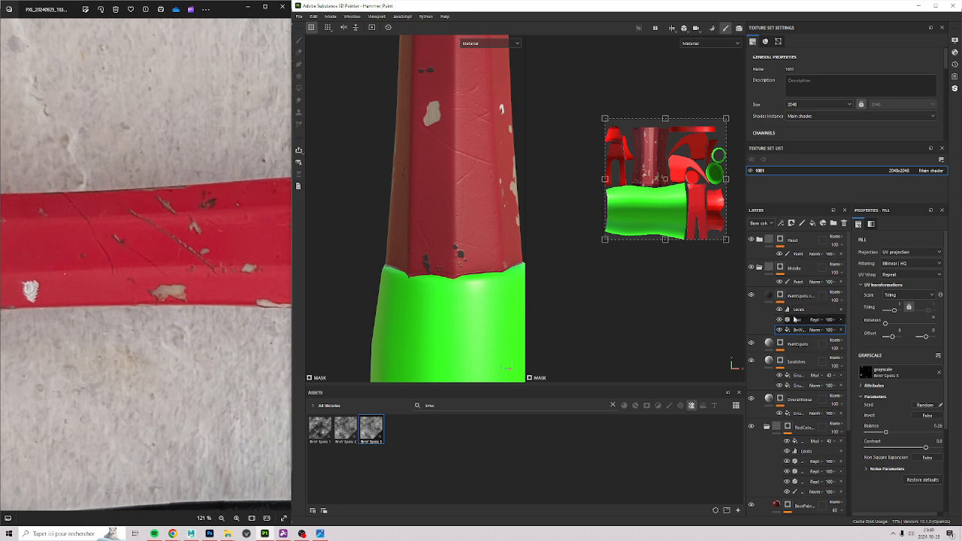
Add a Blur Slope filter above the Blur filter in the dark PaintSpots copy's mask.
left_click(799, 320)
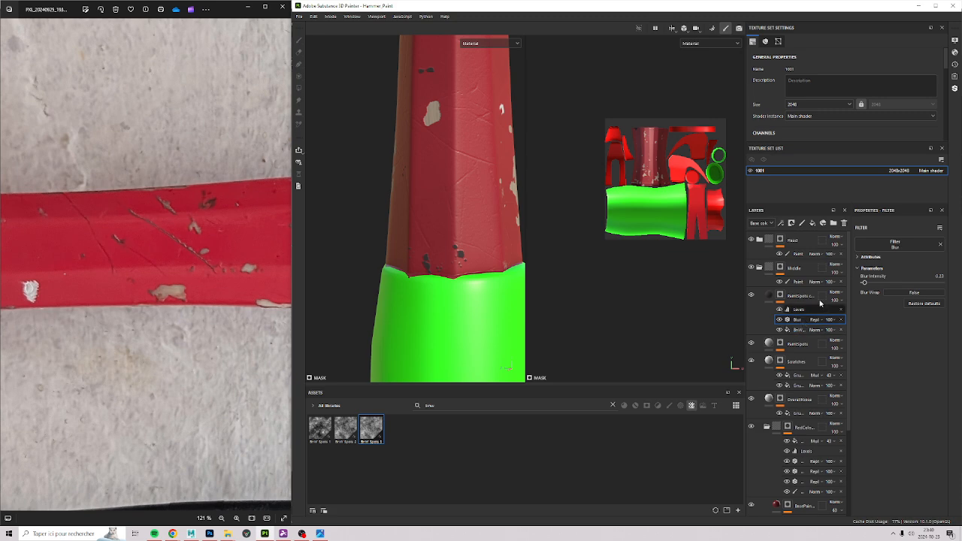
left_click(781, 224)
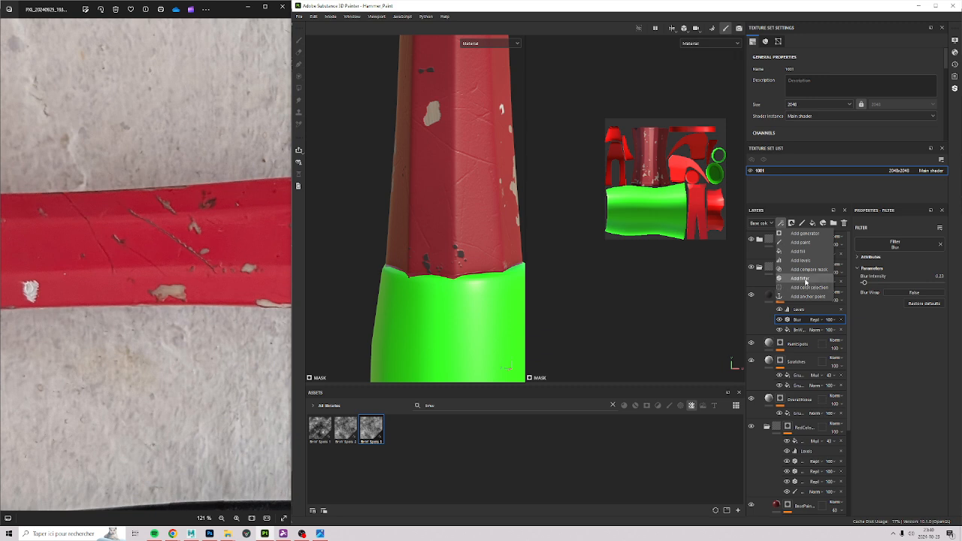
left_click(803, 279)
left_click(921, 241)
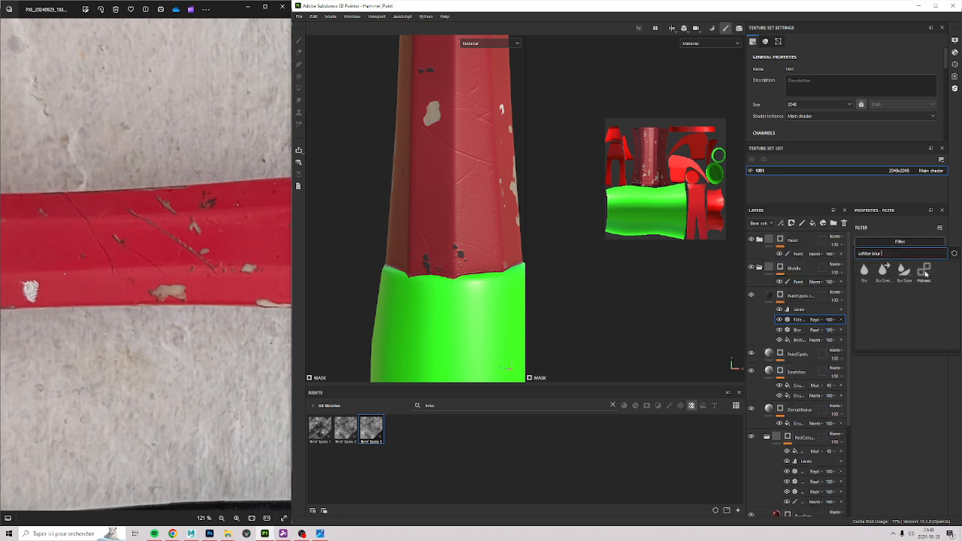
left_click(903, 272)
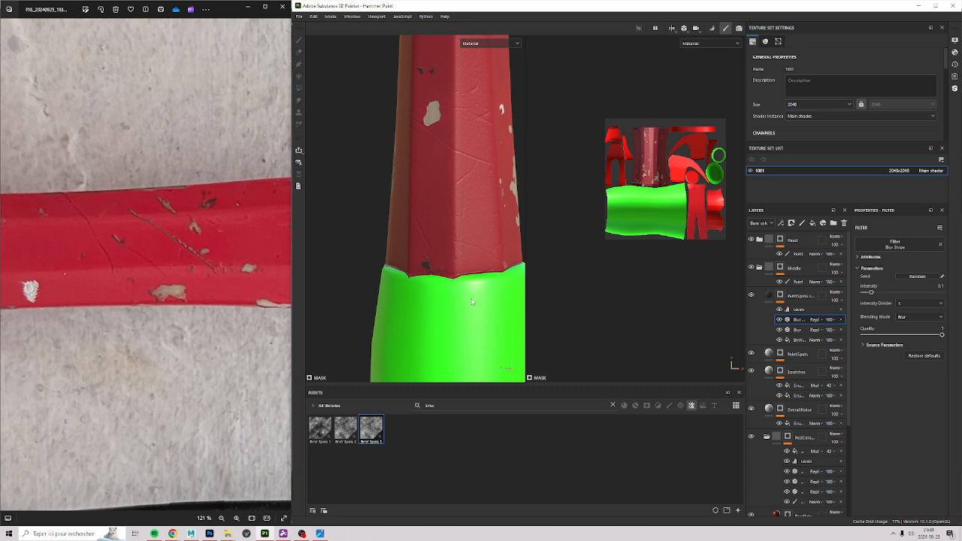
Inspect the edges of the dark spots around the shaft up close.
left_click_drag(472, 302, 415, 251, "alt")
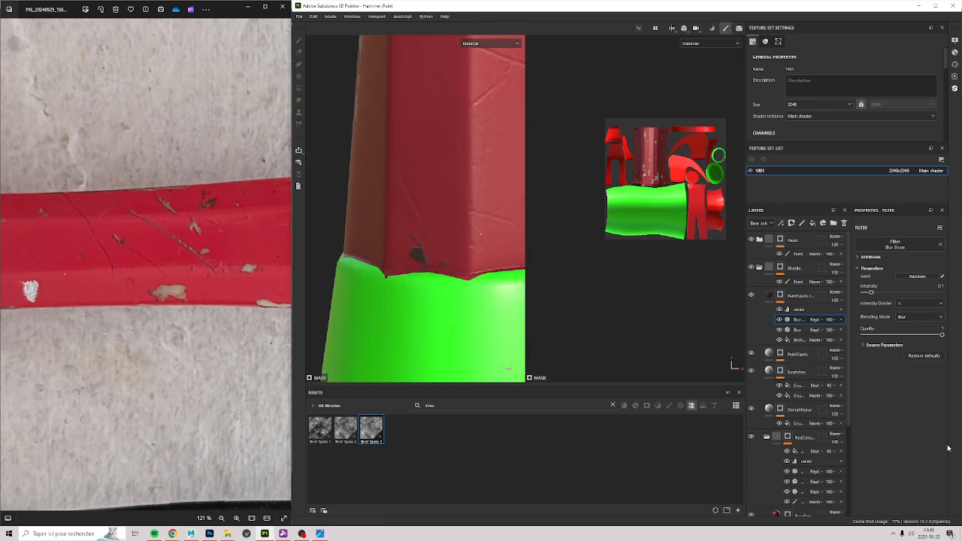
middle_click_drag(454, 131, 471, 359, "alt")
left_click_drag(442, 286, 415, 324, "alt")
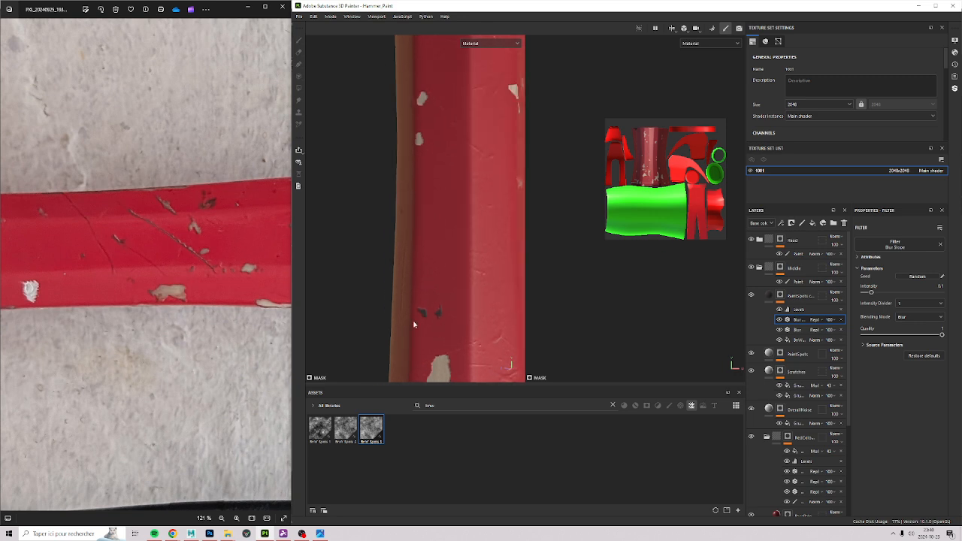
left_click_drag(489, 324, 452, 269, "alt")
right_click_drag(451, 269, 508, 264, "alt")
left_click_drag(507, 264, 442, 264, "alt")
right_click_drag(442, 264, 478, 264, "alt")
left_click_drag(478, 264, 471, 224, "alt")
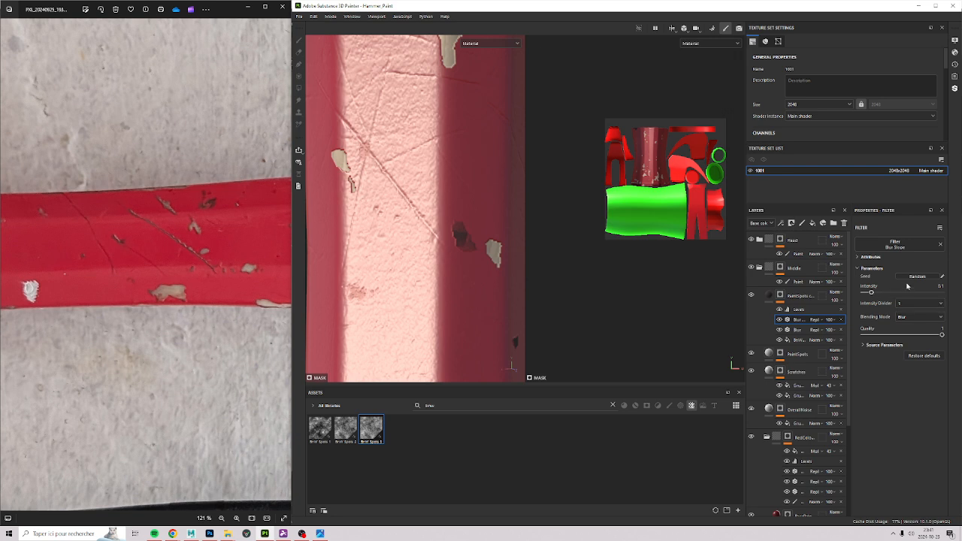
Set the Blur Slope filter's intensity divider to 10 and check the dark spots near the grip.
left_click(916, 304)
left_click(912, 321)
left_click_drag(452, 278, 398, 157, "alt")
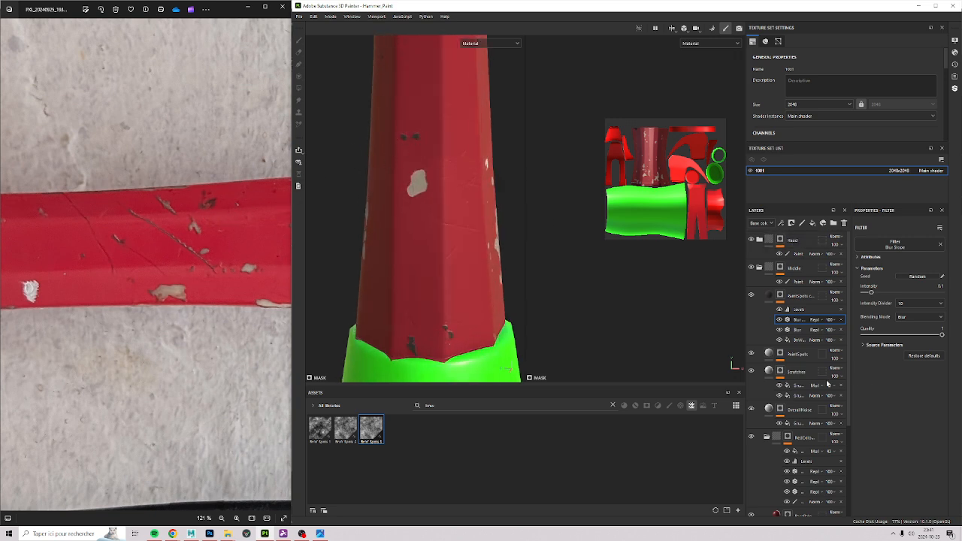
Lower the dark PaintSpots copy's opacity to about 83 and check the whole shaft.
left_click_drag(834, 300, 854, 314)
left_click_drag(858, 319, 858, 319)
left_click_drag(526, 313, 350, 241, "alt")
scroll(339, 297, "up", 3)
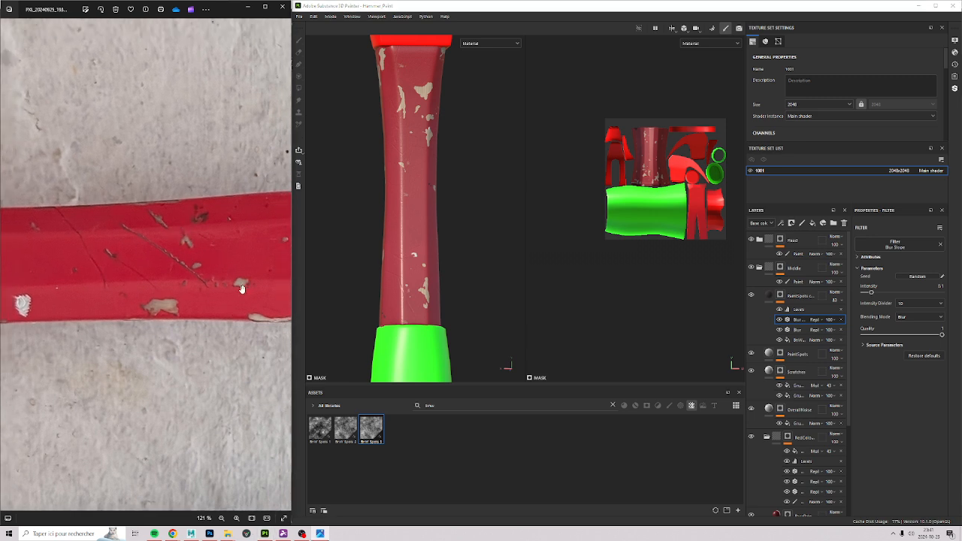
Compare the shaft's chips and spots with the upright and sideways hammer reference photos up close.
left_click_drag(261, 336, 242, 335)
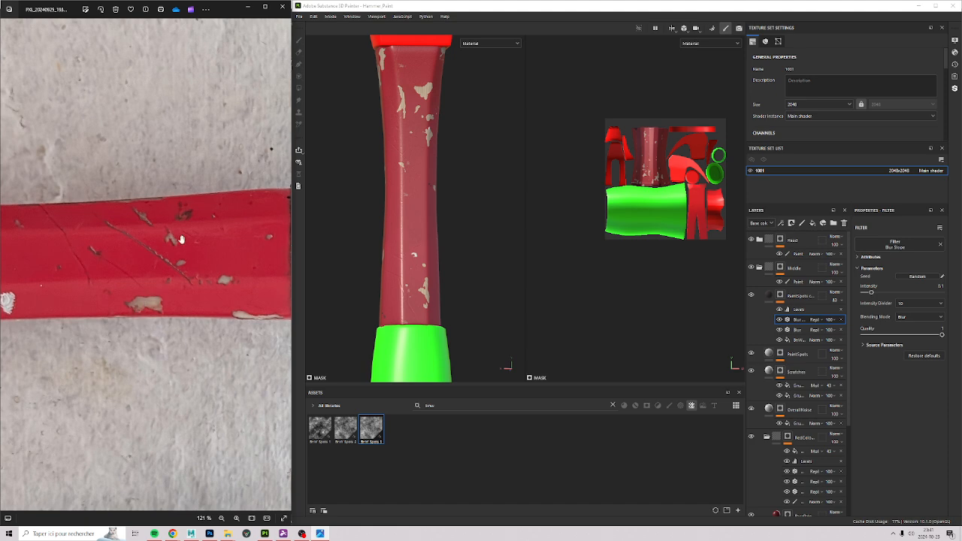
left_click(7, 265)
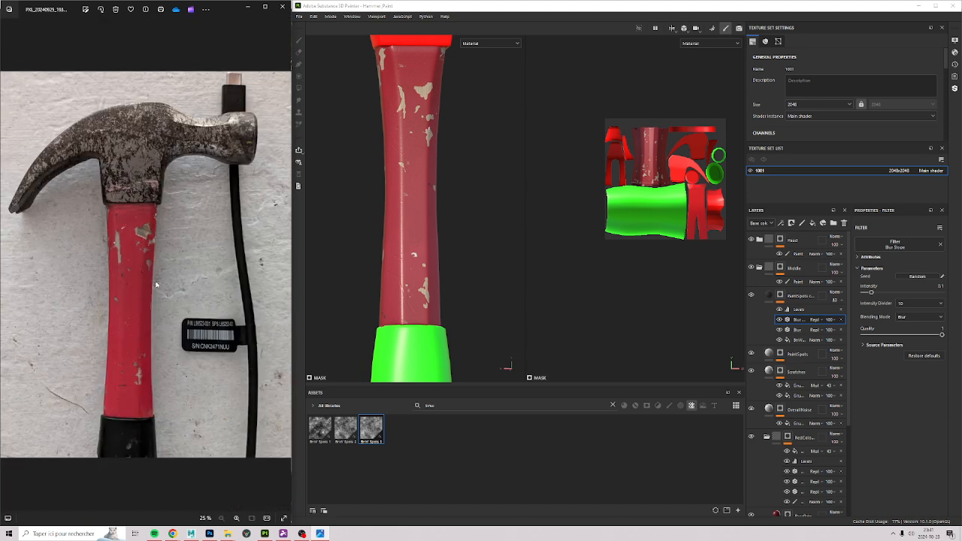
left_click(284, 264)
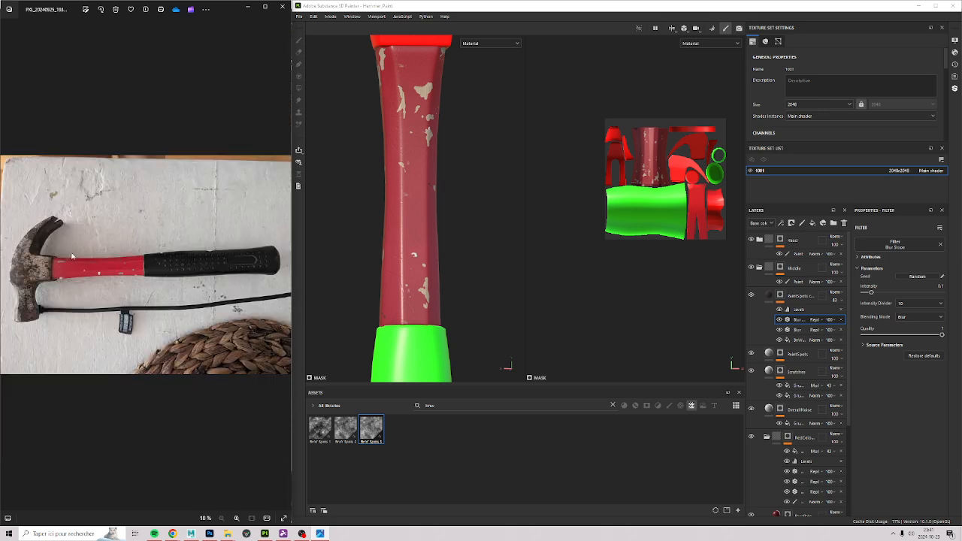
scroll(120, 260, "up", 5)
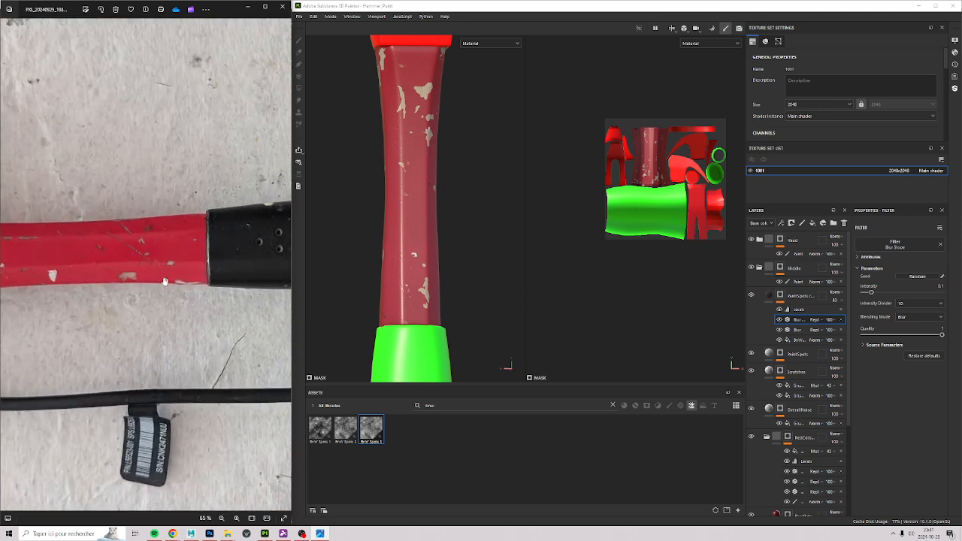
scroll(115, 273, "up", 5)
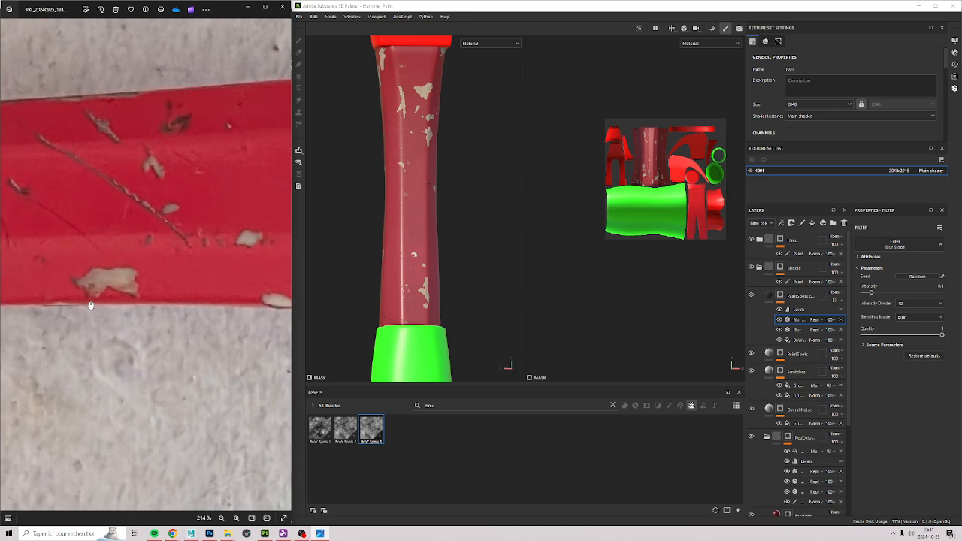
scroll(477, 181, "up", 3)
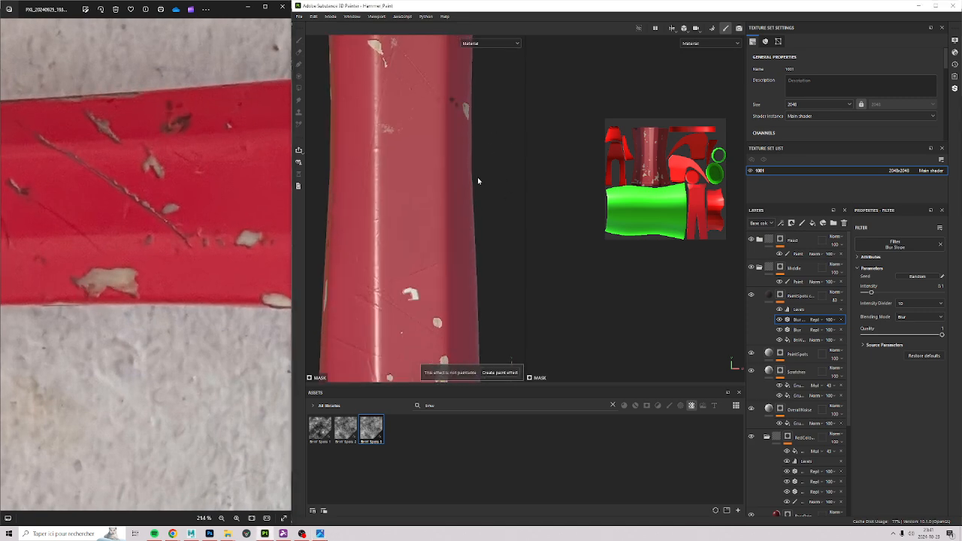
Lower the WoodBase material's Wood Roughness to about 0.06, checking the exposed wood chips under the light.
scroll(787, 322, "down", 5)
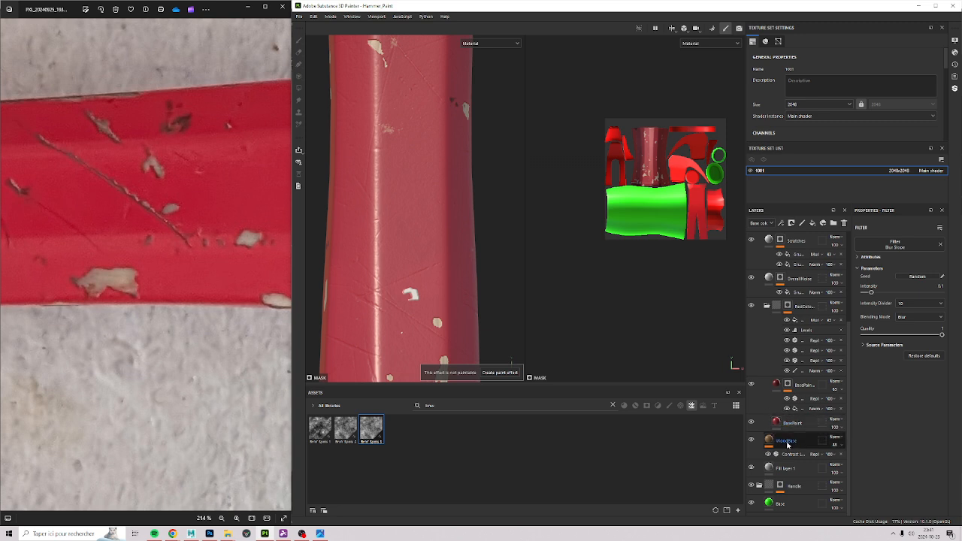
left_click(786, 441)
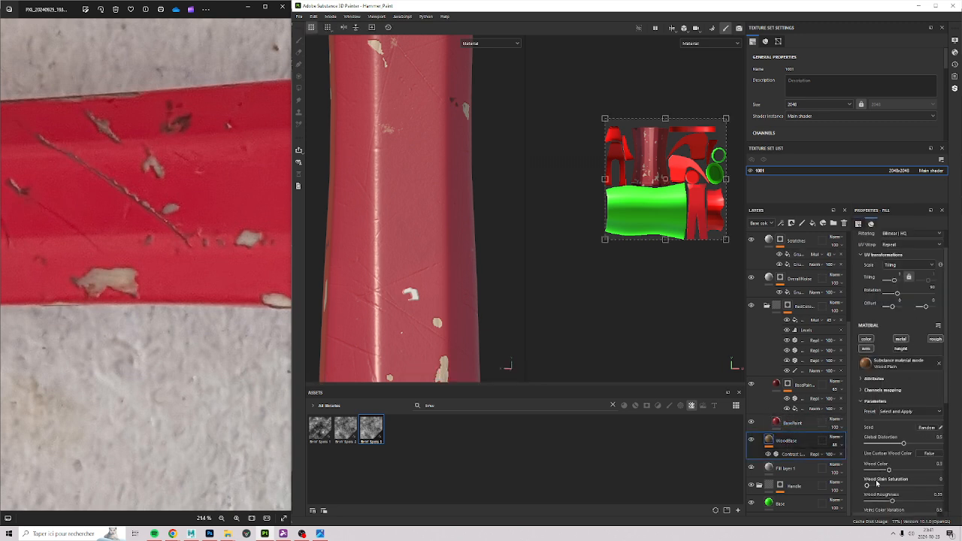
scroll(893, 475, "down", 2)
scroll(887, 475, "down", 1)
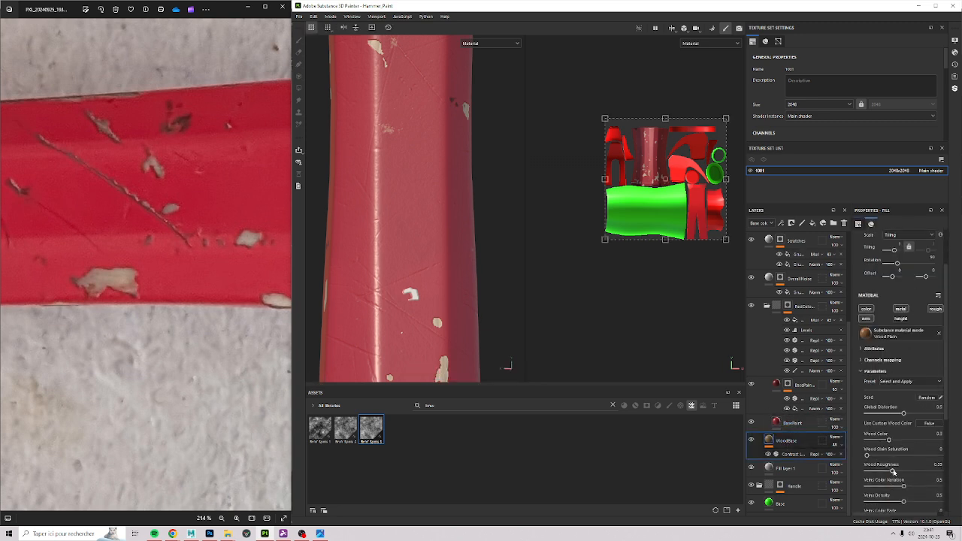
left_click_drag(894, 472, 878, 475)
middle_click_drag(412, 300, 395, 112, "alt")
left_click_drag(395, 113, 322, 224, "alt")
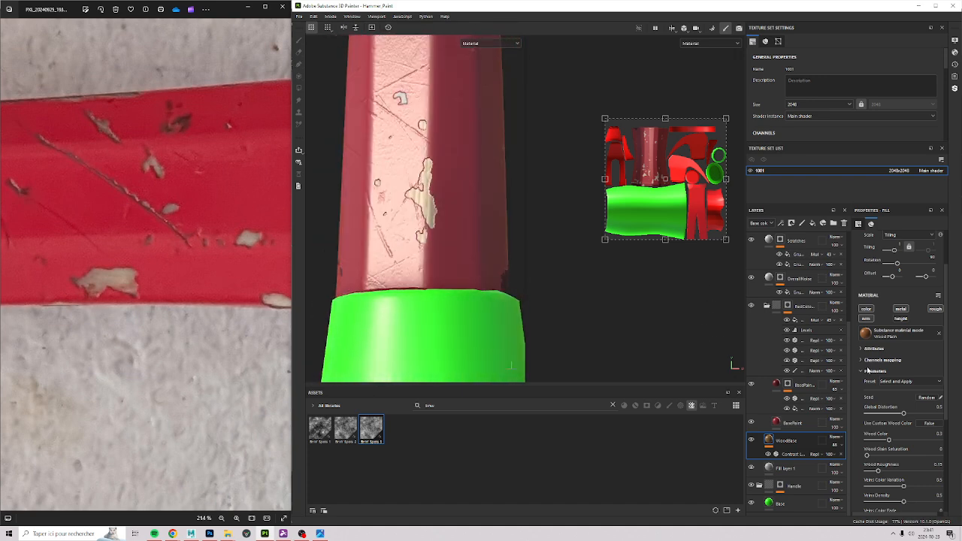
mouse_move(878, 474)
left_mouse_down()
mouse_move(846, 467)
mouse_move(895, 471)
mouse_move(878, 472)
left_mouse_up()
left_click_drag(499, 255, 457, 296, "alt")
left_click_drag(517, 256, 350, 210, "alt")
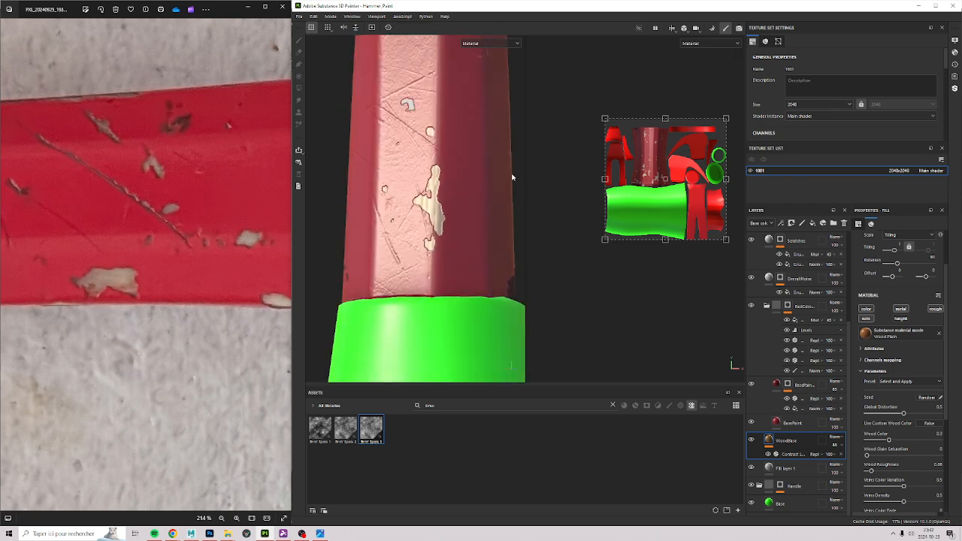
Enable the roughness channel on Fill layer 1 and switch the layer stack to the Roughness channel.
left_click(789, 469)
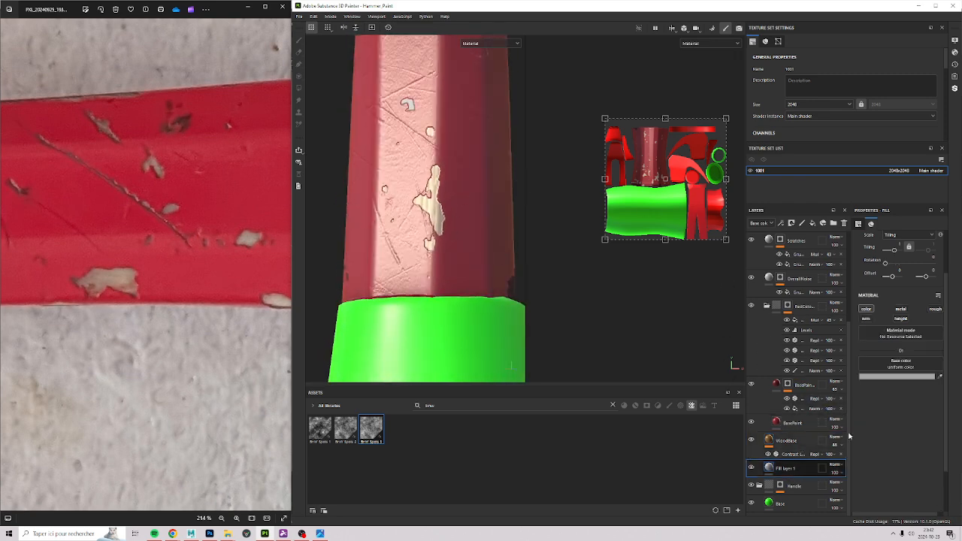
left_click(935, 309)
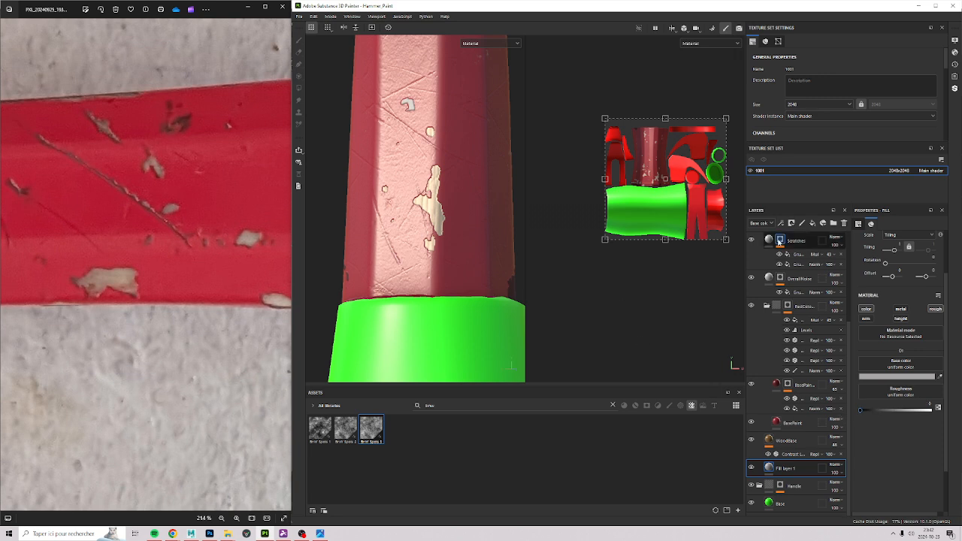
left_click(761, 223)
left_click(767, 248)
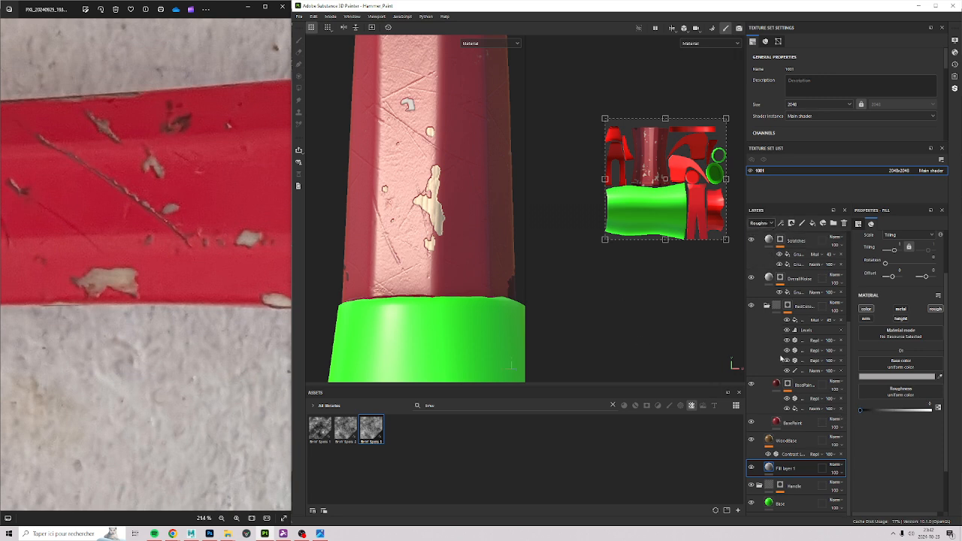
Lower the WoodBase layer's roughness opacity to about 80 and check the wood chips near the grip.
left_click(793, 441)
left_click(841, 446)
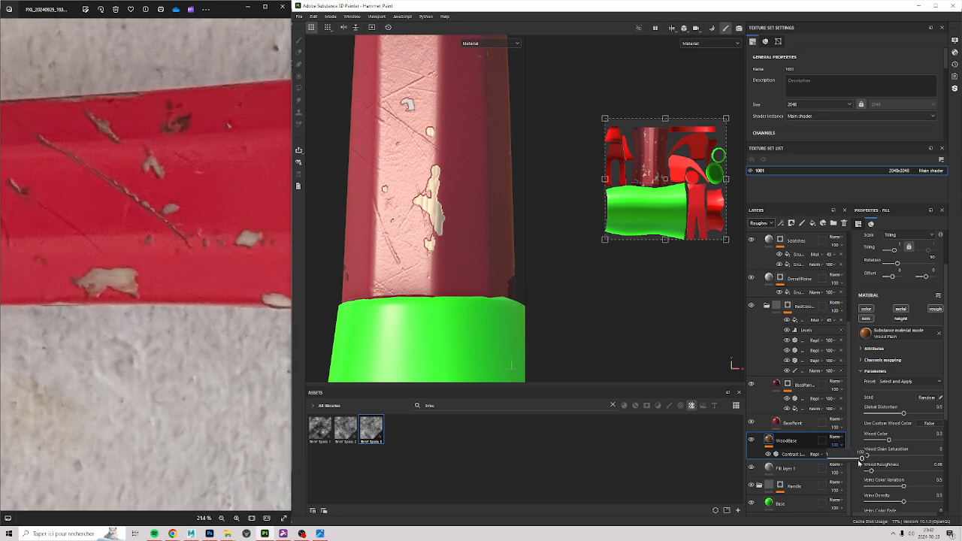
mouse_move(863, 458)
left_mouse_down()
mouse_move(841, 464)
mouse_move(857, 468)
left_mouse_up()
mouse_move(489, 217)
left_mouse_down("alt")
mouse_move(461, 246)
mouse_move(501, 239)
mouse_move(490, 233)
left_mouse_up("alt")
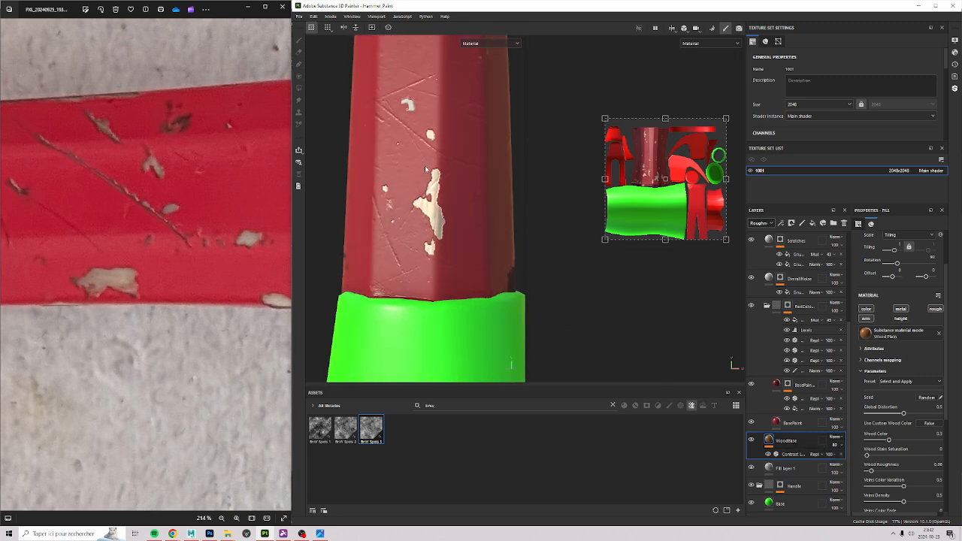
left_click_drag(426, 170, 488, 229, "alt")
scroll(468, 226, "up", 3)
scroll(490, 228, "down", 2)
scroll(492, 227, "up", 2)
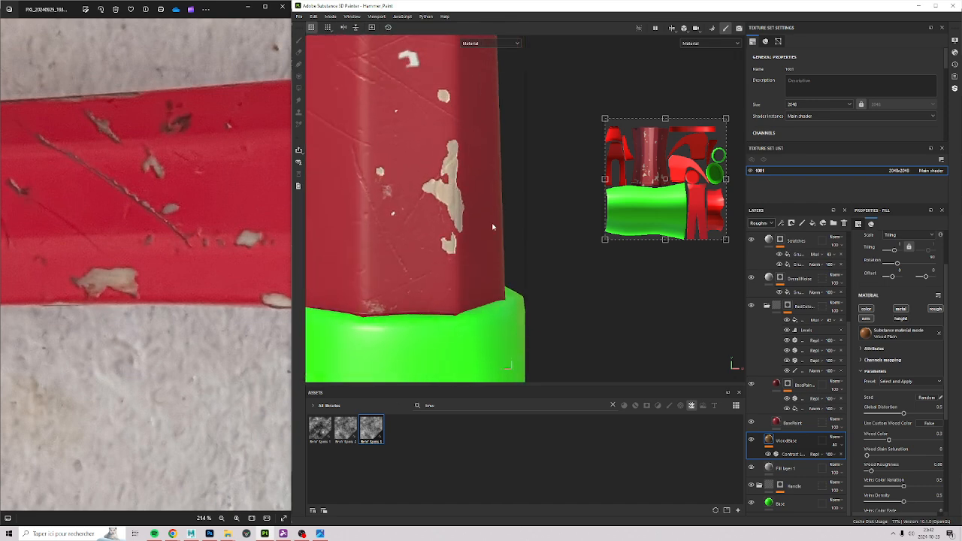
Compare the shaft's wood chips, from grip to head, with the reference photo up close and at full view.
middle_click_drag(436, 165, 444, 206, "alt")
left_click_drag(137, 268, 194, 266)
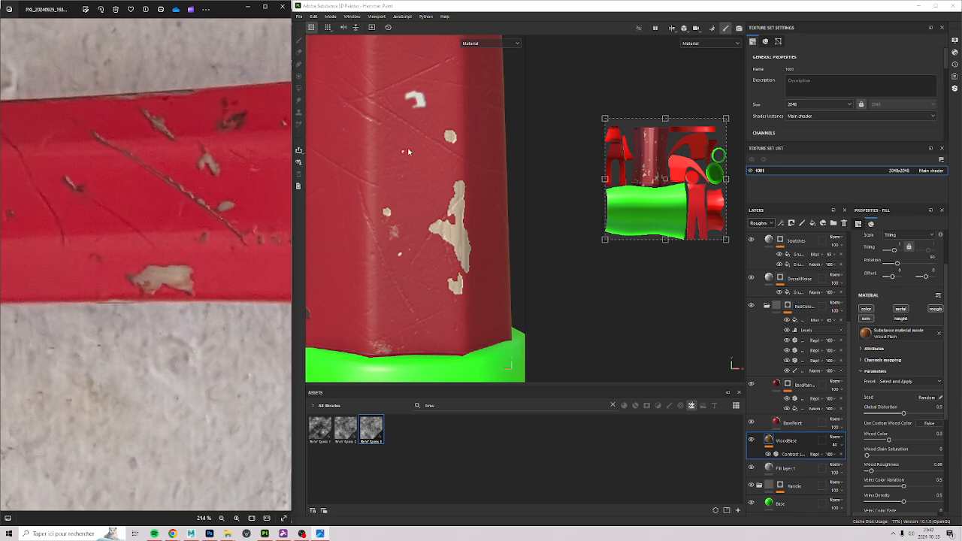
right_click_drag(409, 152, 376, 173, "alt")
left_click_drag(391, 175, 350, 174, "alt")
middle_click_drag(461, 98, 440, 289, "alt")
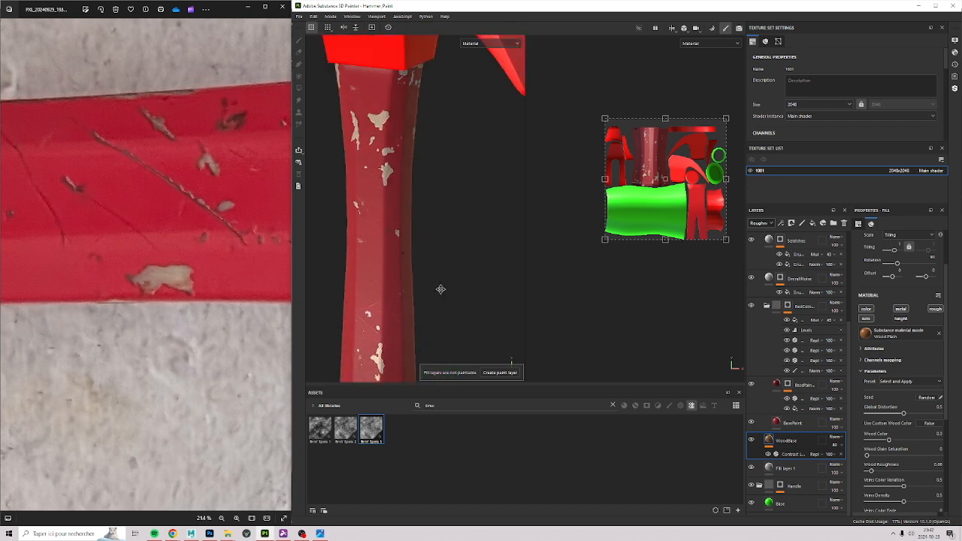
left_click_drag(441, 290, 446, 236, "alt")
left_click_drag(193, 200, 195, 260)
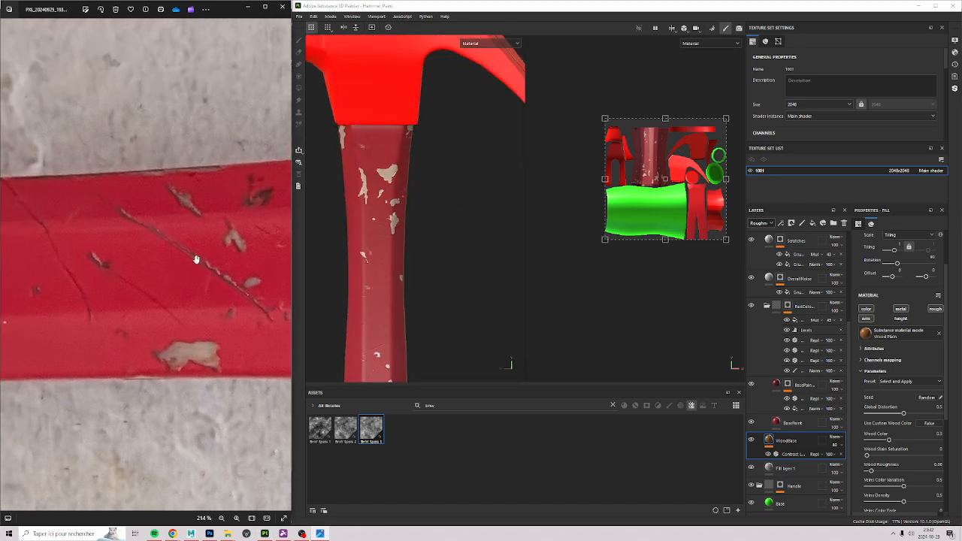
scroll(155, 266, "down", 5)
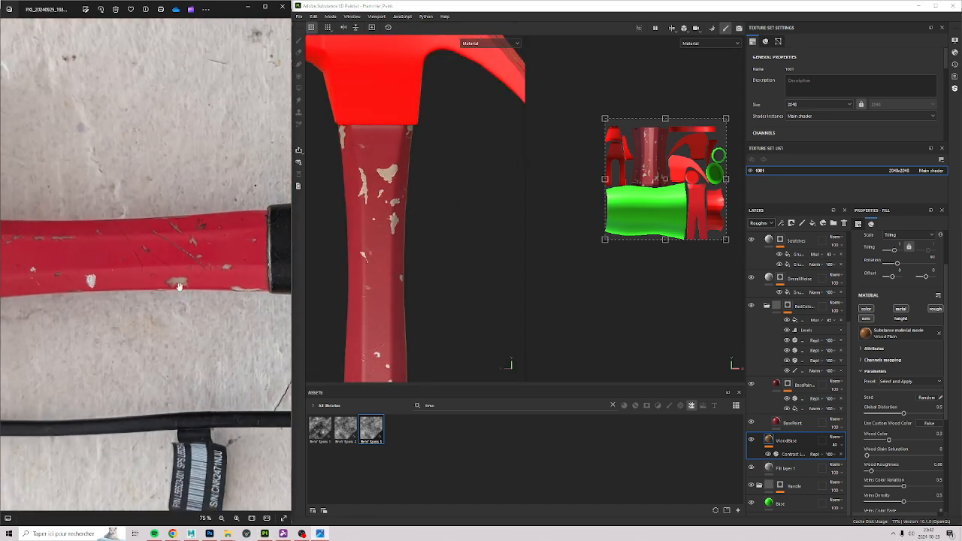
scroll(243, 329, "down", 3)
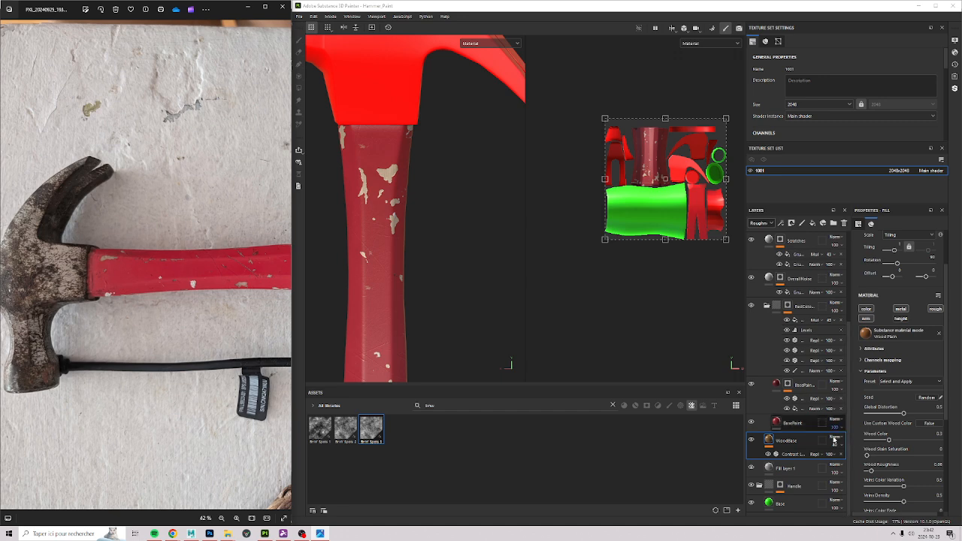
Switch the layer stack to the Base color channel and add a black mask to the WoodBase layer.
left_click(799, 454)
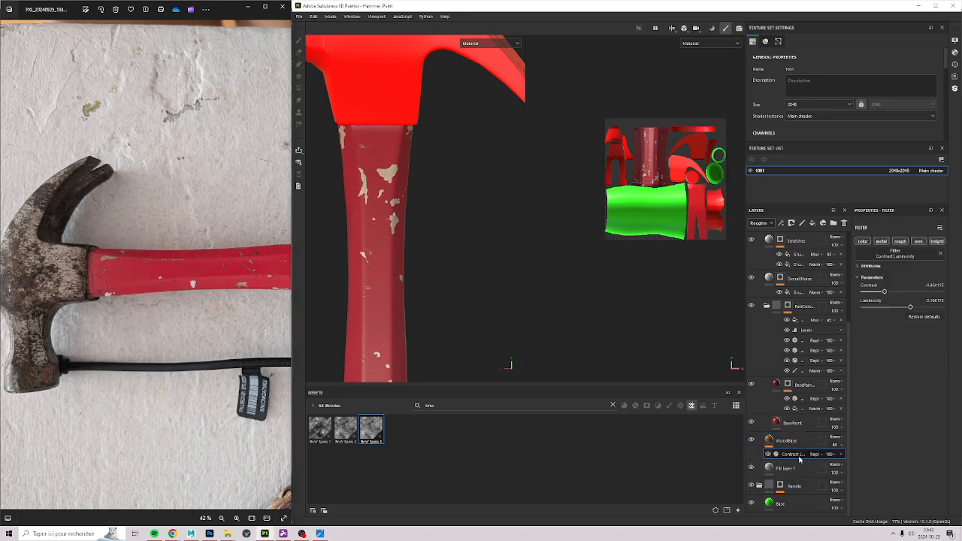
left_click(838, 448)
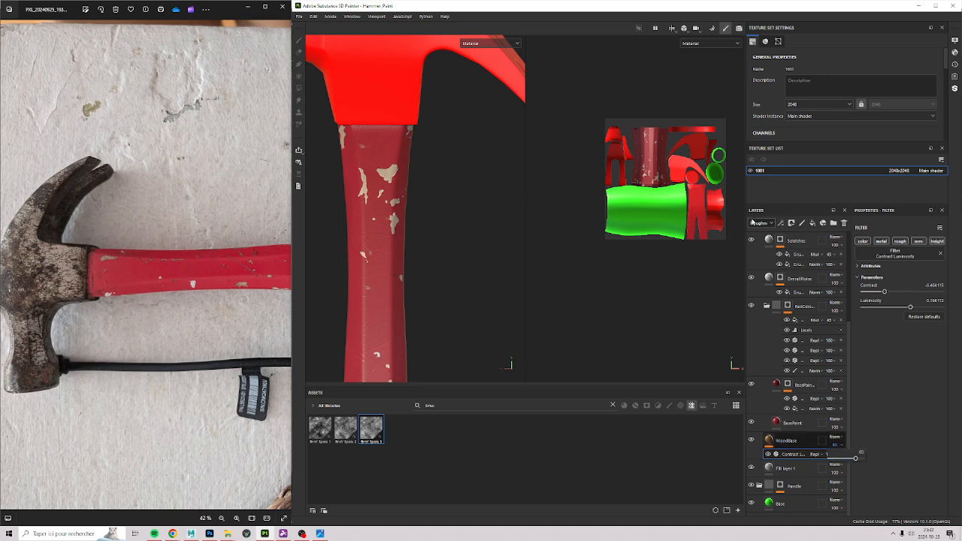
left_click(755, 223)
left_click(764, 233)
left_click(842, 448)
right_click(797, 438)
left_click(819, 112)
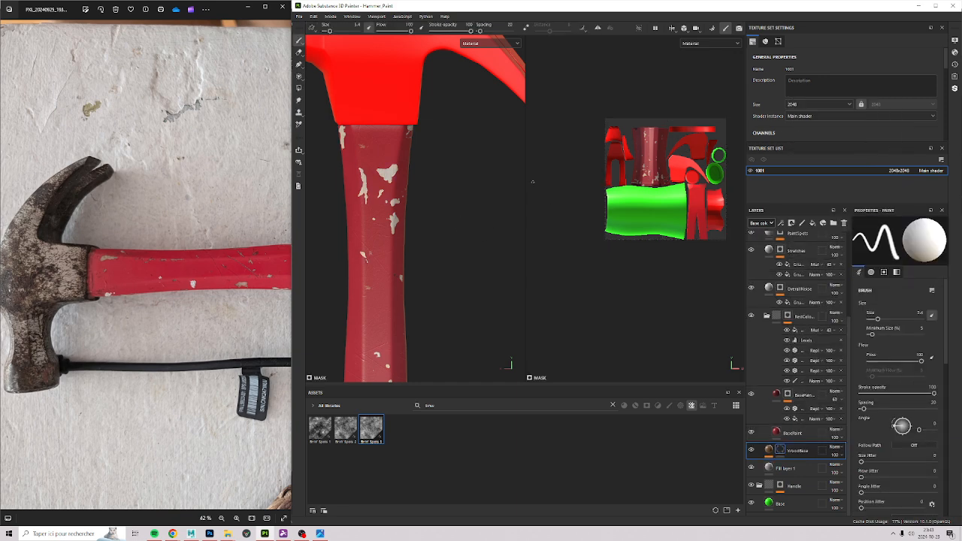
Add a fill to the WoodBase mask and use the Clouds 2 texture as its grayscale.
left_click(454, 408)
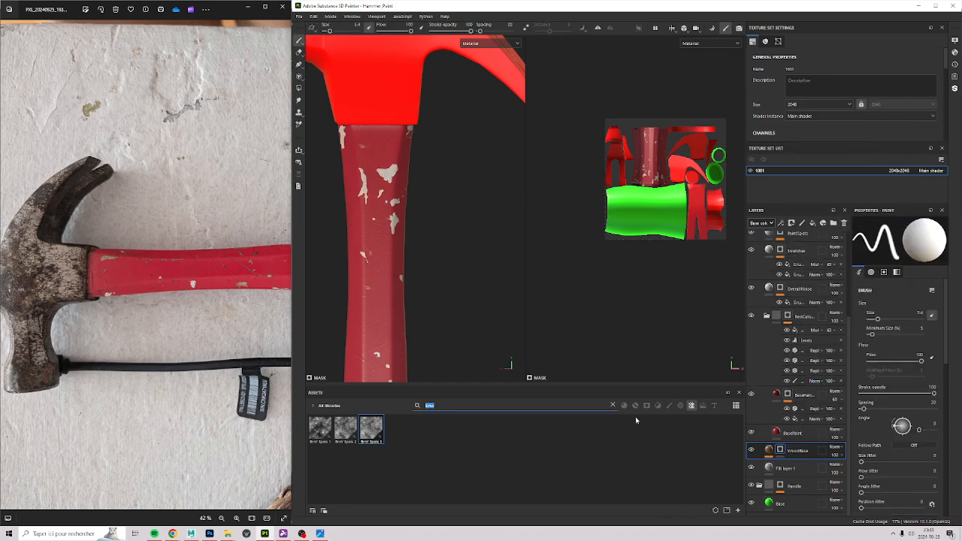
left_click(780, 223)
left_click(811, 253)
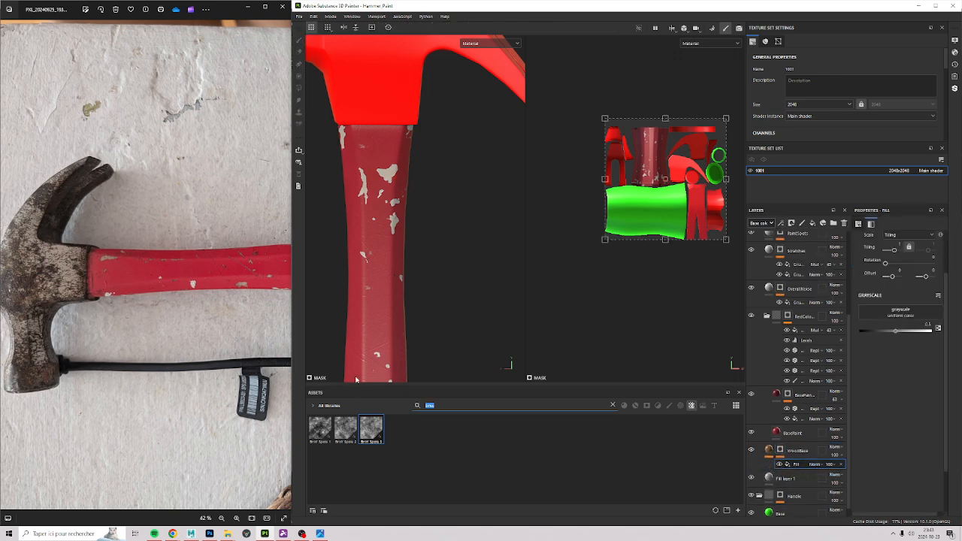
type("cloud")
left_click_drag(371, 429, 903, 316)
Examine the wood chips up close and toggle the WoodBase layer's visibility to compare the effect of the cloud mask.
scroll(421, 223, "up", 5)
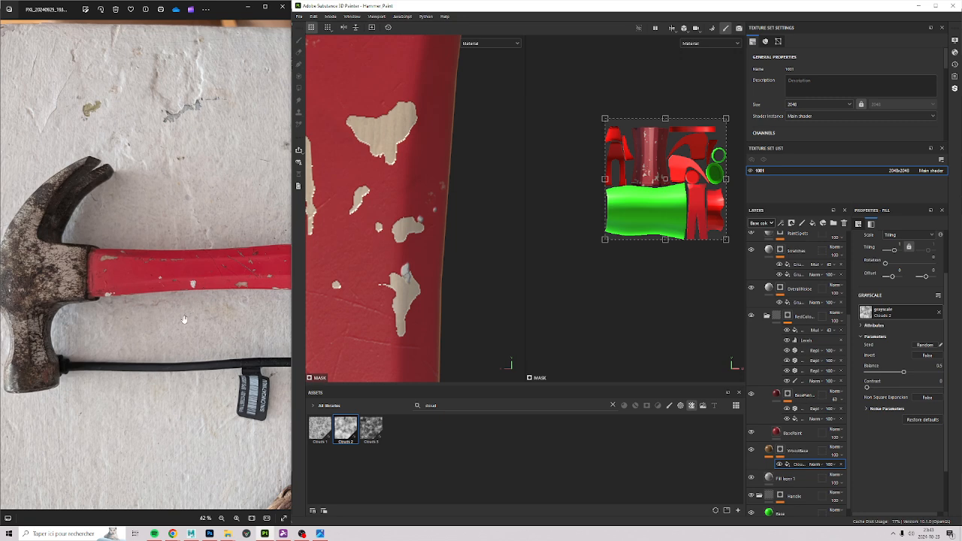
middle_click_drag(452, 196, 538, 107, "alt")
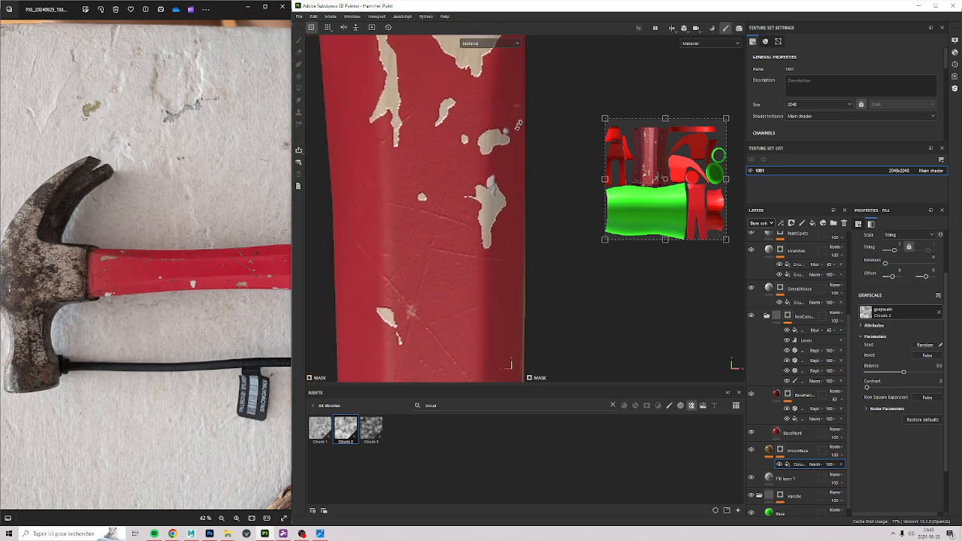
scroll(416, 209, "down", 2)
scroll(338, 238, "down", 1)
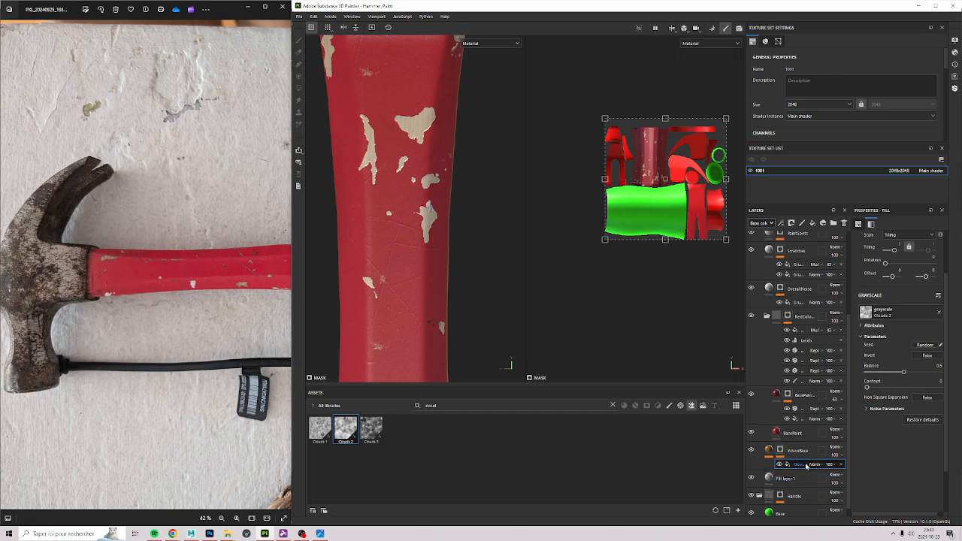
left_click(751, 451)
left_click(752, 451)
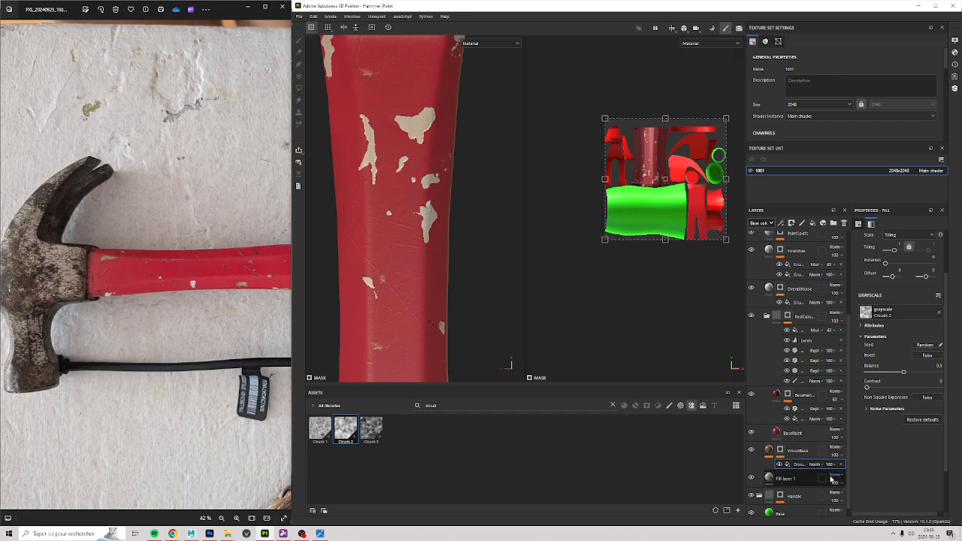
left_click(752, 451)
left_click(752, 451)
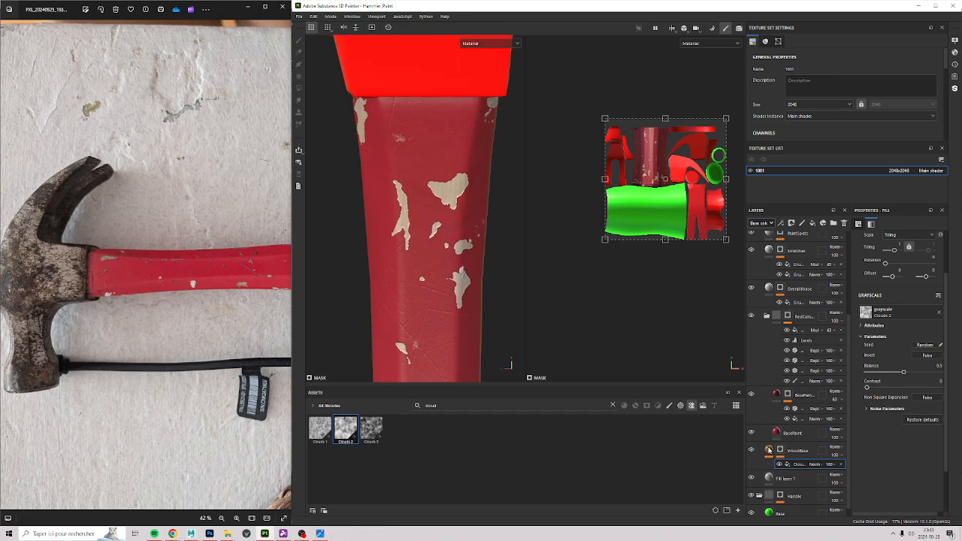
Scale the Clouds 2 mask fill to a tiling of about 2.76 and set its balance to about 0.56.
left_click_drag(921, 373, 900, 382)
left_click_drag(607, 118, 645, 158)
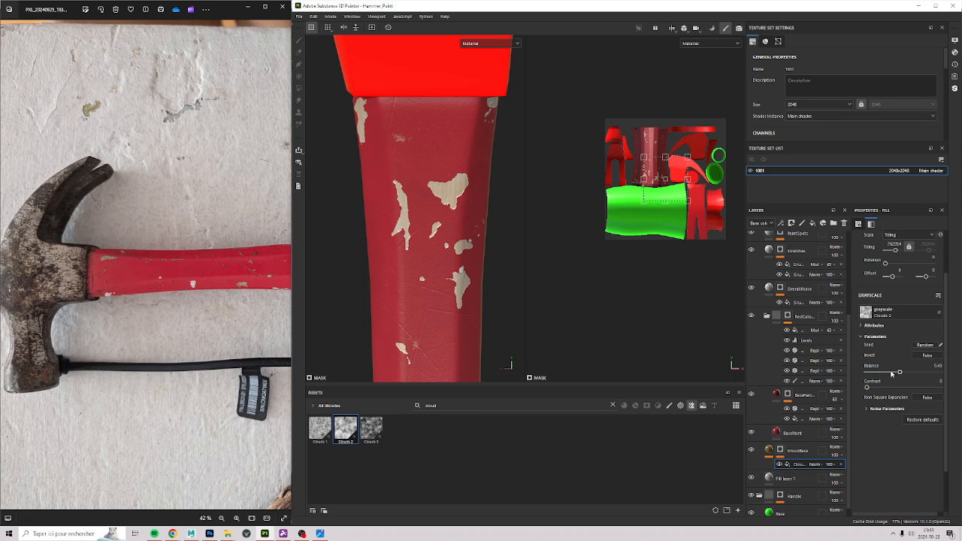
mouse_move(899, 373)
left_mouse_down()
mouse_move(941, 371)
mouse_move(909, 374)
left_mouse_up()
Inspect the wood chips along the whole shaft and near the grip from several angles.
middle_click_drag(429, 304, 397, 148, "alt")
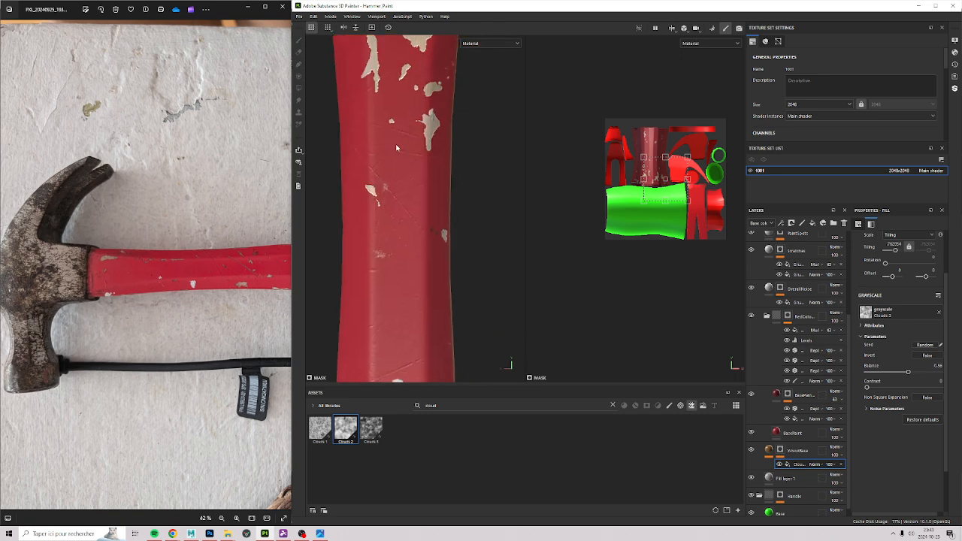
mouse_move(422, 254)
left_mouse_down("alt")
mouse_move(449, 212)
mouse_move(412, 207)
mouse_move(436, 248)
left_mouse_up("alt")
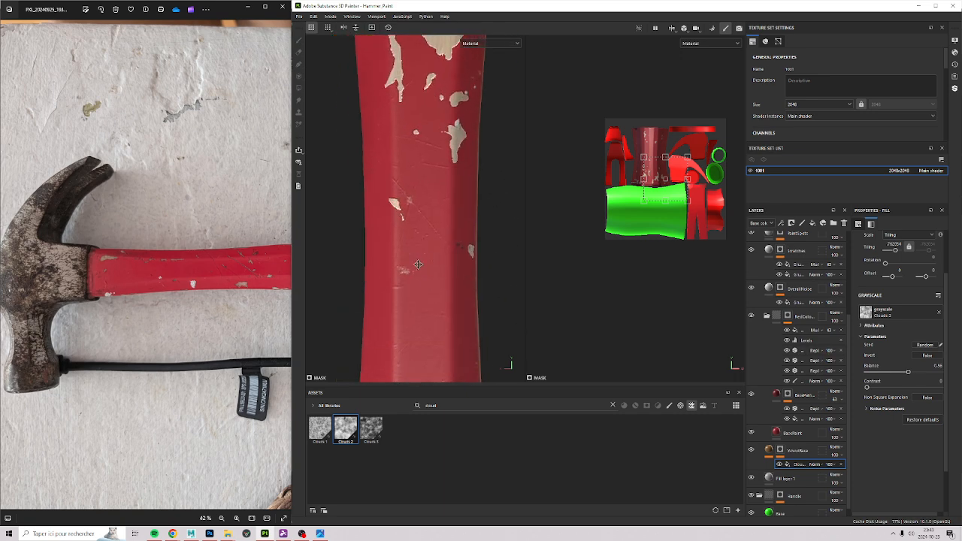
middle_click_drag(440, 357, 406, 292, "alt")
mouse_move(407, 292)
left_mouse_down("alt")
mouse_move(448, 273)
mouse_move(507, 273)
mouse_move(428, 281)
mouse_move(499, 276)
left_mouse_up("alt")
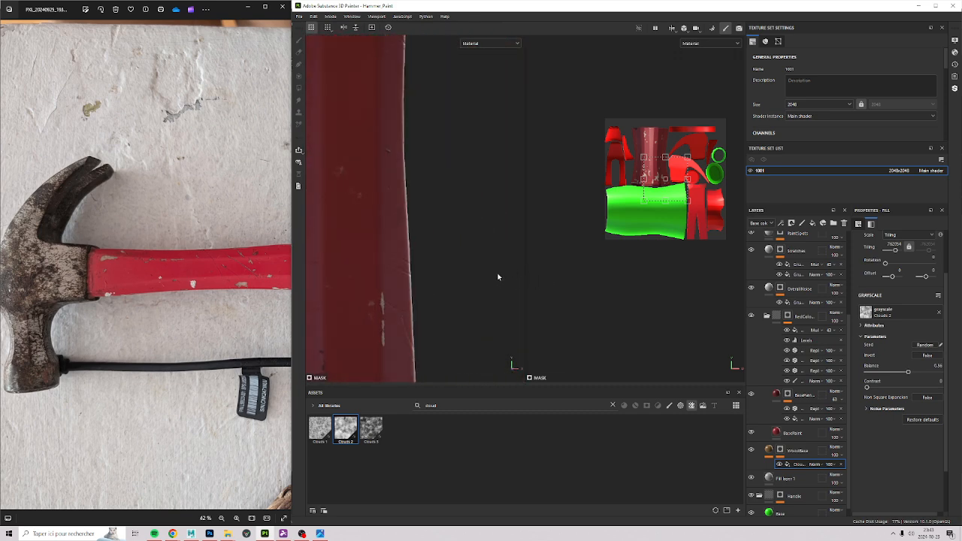
right_click_drag(498, 276, 419, 193, "alt")
mouse_move(418, 193)
left_mouse_down("alt")
mouse_move(410, 143)
mouse_move(476, 128)
mouse_move(439, 137)
mouse_move(408, 248)
mouse_move(505, 213)
mouse_move(404, 202)
mouse_move(429, 305)
left_mouse_up("alt")
right_click_drag(429, 305, 413, 226, "alt")
middle_click_drag(414, 227, 407, 214, "alt")
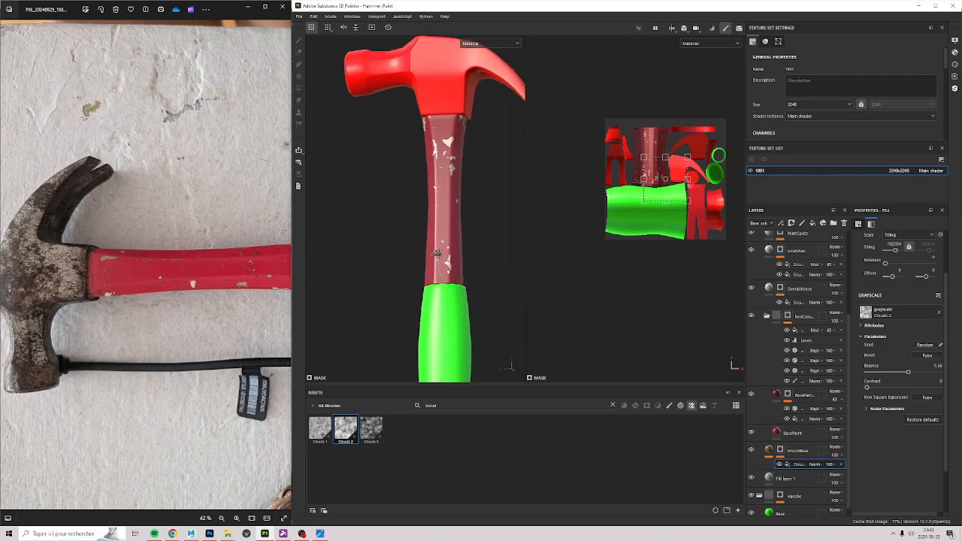
left_click_drag(408, 214, 457, 299, "alt")
right_click_drag(457, 299, 453, 376, "alt")
middle_click_drag(454, 376, 410, 260, "alt")
right_click_drag(410, 260, 446, 198, "alt")
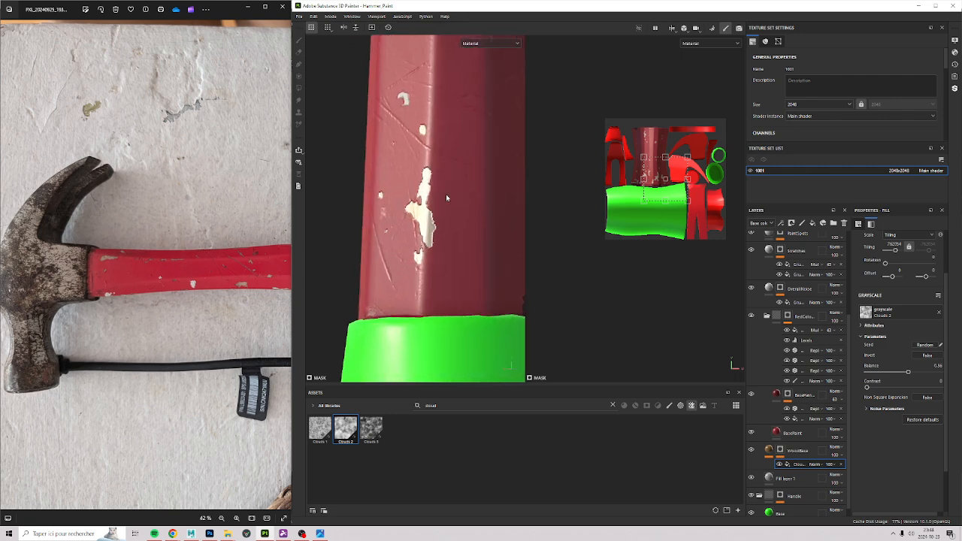
Set Fill layer 1's roughness to about 0.34 and rename the layer Base.
left_click(798, 479)
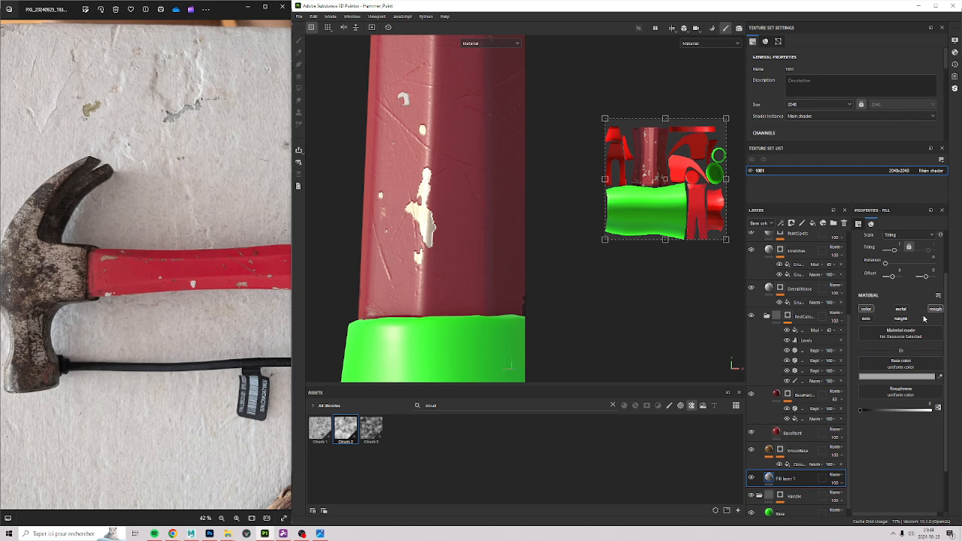
left_click_drag(869, 412, 876, 414)
left_click(885, 412)
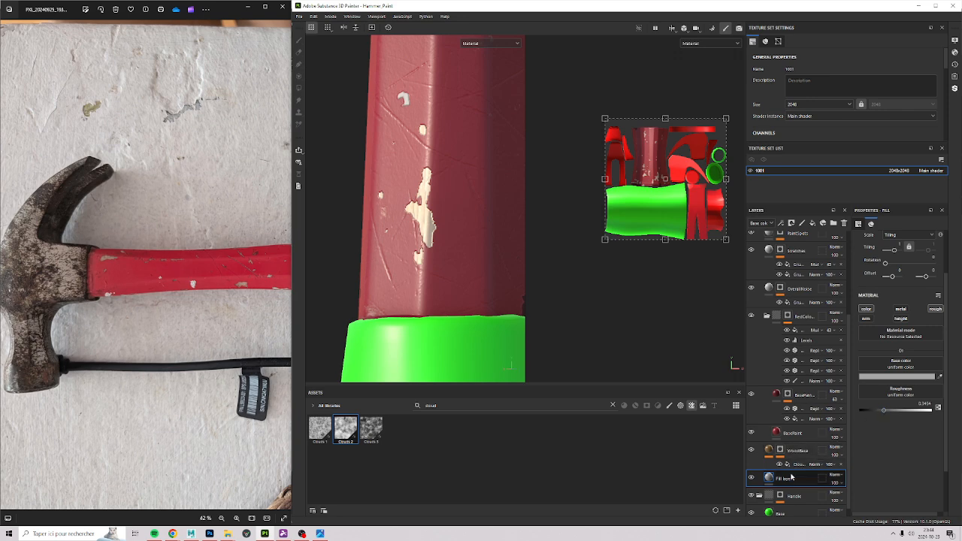
double_click(788, 479)
key("BackSpace")
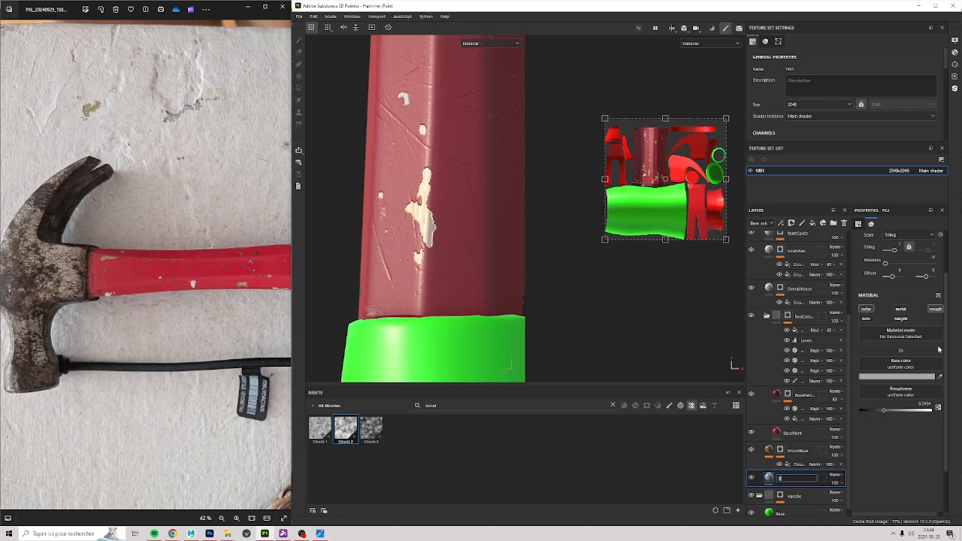
type("Base")
key("Return")
Review the layers in the Middle folder and check the shaft's overall look against the reference photo.
scroll(940, 307, "up", 2)
scroll(794, 380, "up", 4)
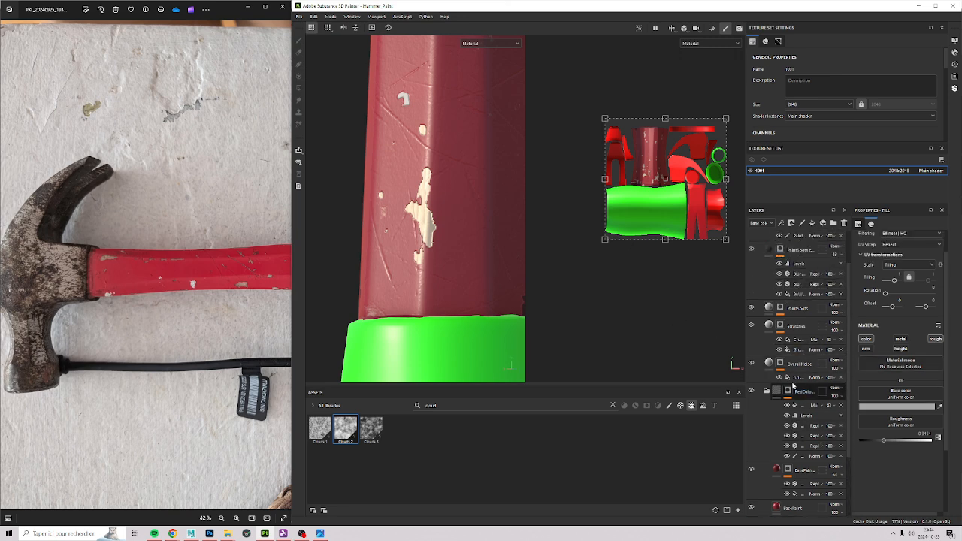
scroll(793, 385, "up", 2)
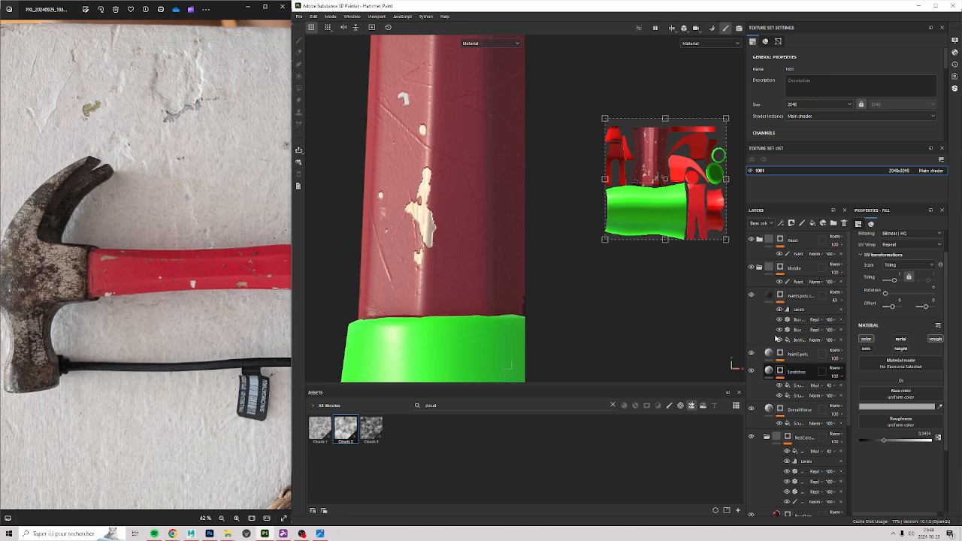
scroll(349, 109, "down", 5)
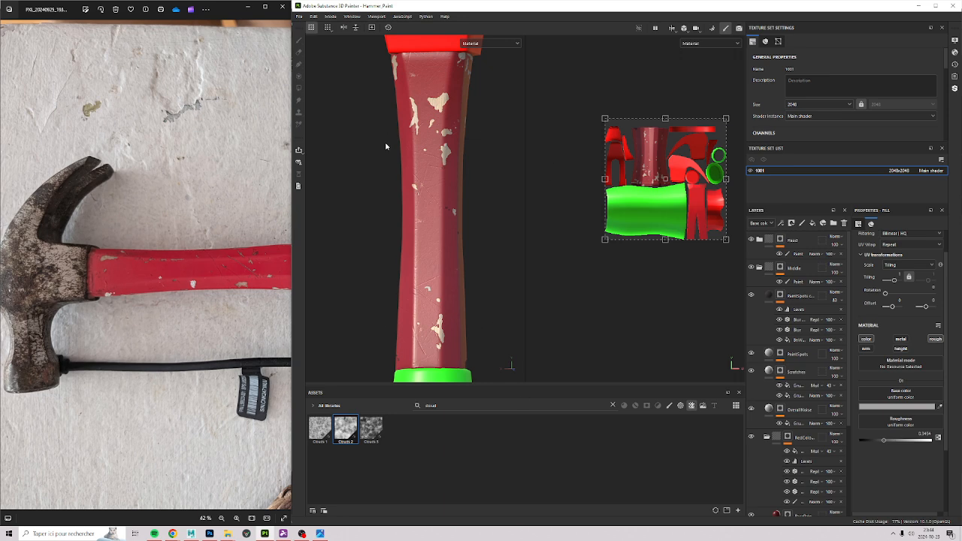
mouse_move(386, 146)
left_mouse_down("alt")
mouse_move(469, 200)
mouse_move(381, 172)
mouse_move(426, 228)
left_mouse_up("alt")
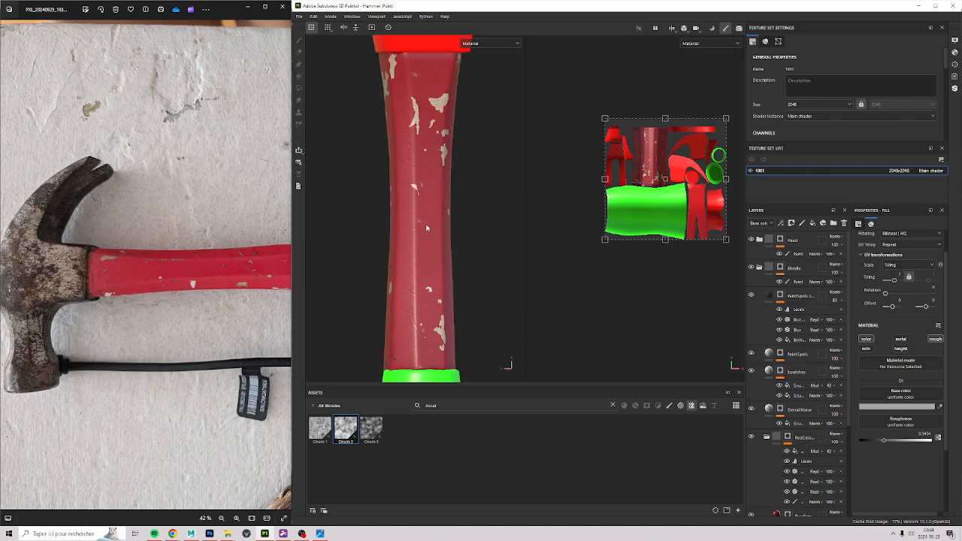
left_click_drag(461, 266, 442, 256, "alt")
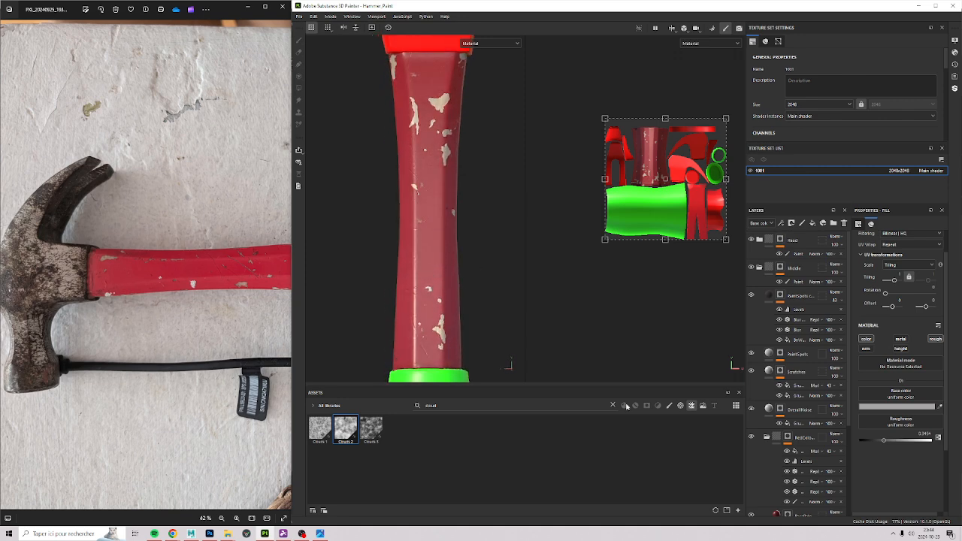
Change the BasePaint layer's base color to a brighter red closer to the reference shaft.
scroll(771, 344, "down", 5)
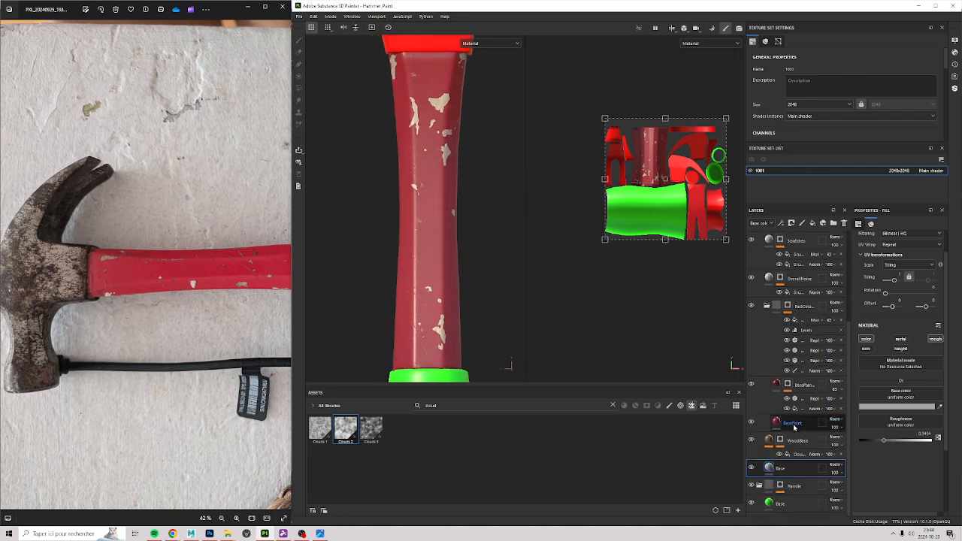
left_click(794, 422)
left_click(871, 407)
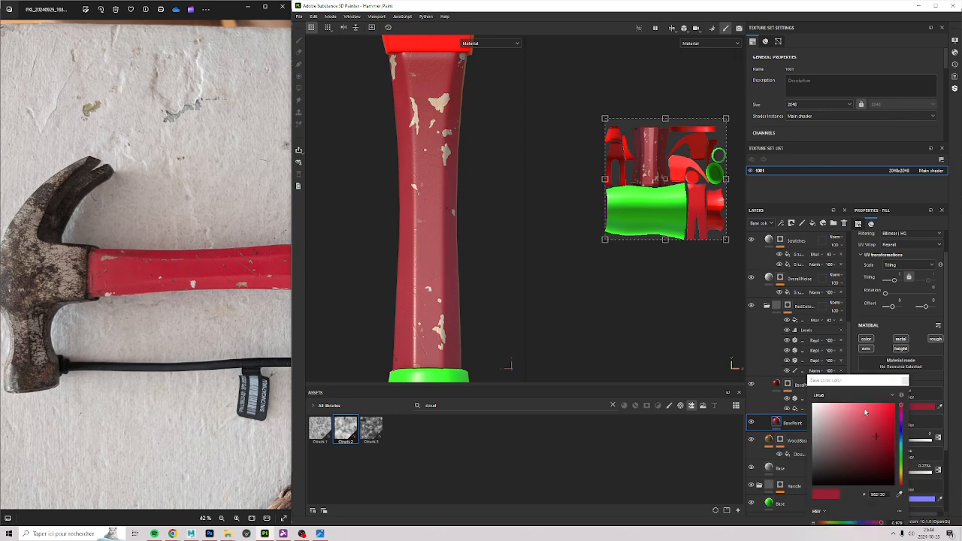
left_click(876, 431)
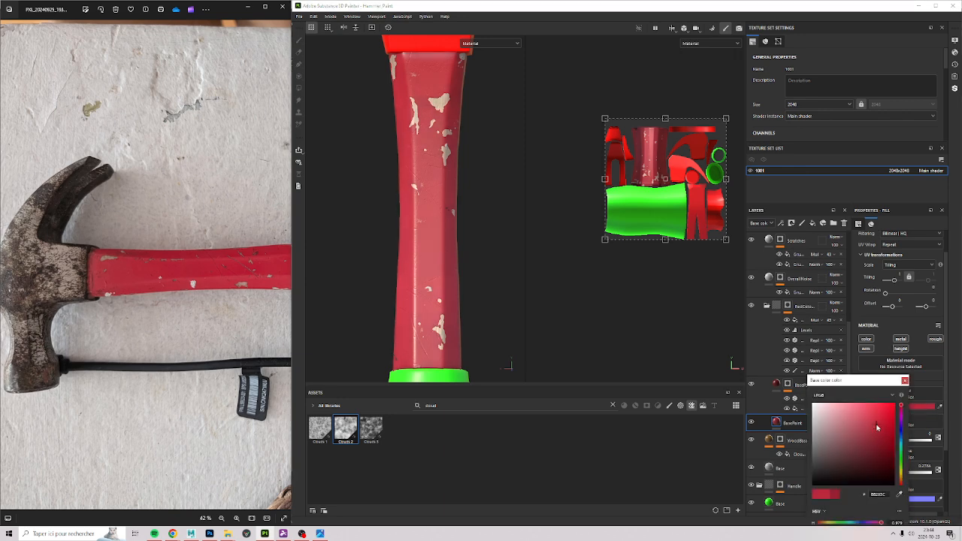
left_click(652, 414)
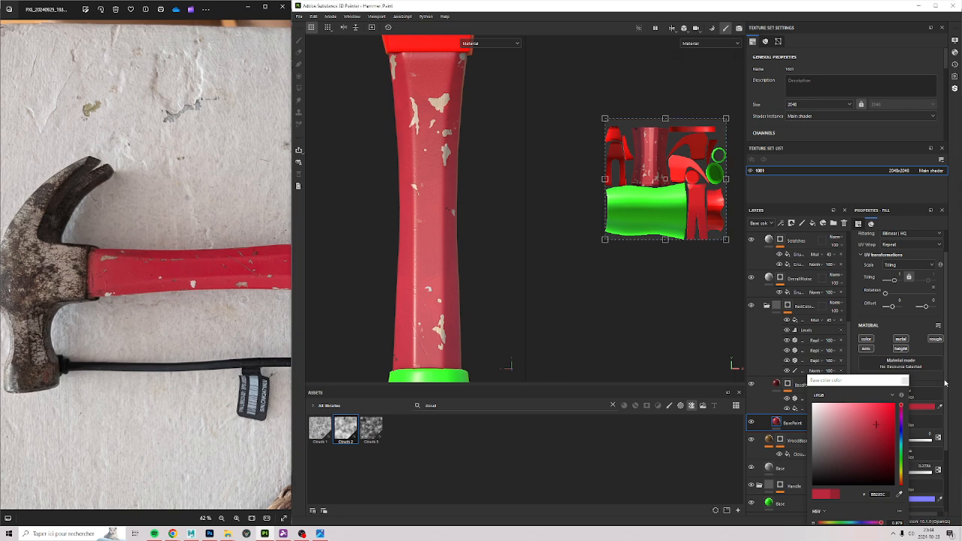
left_click(905, 381)
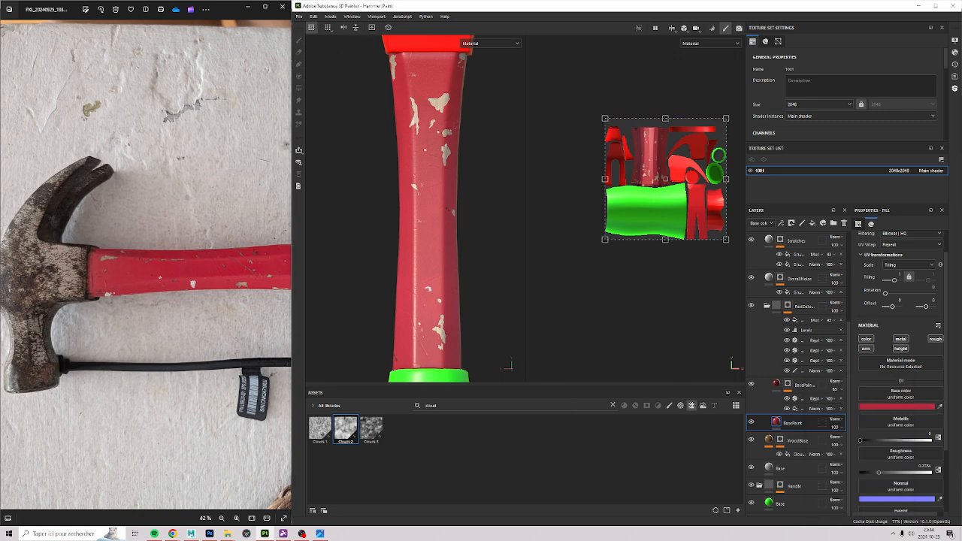